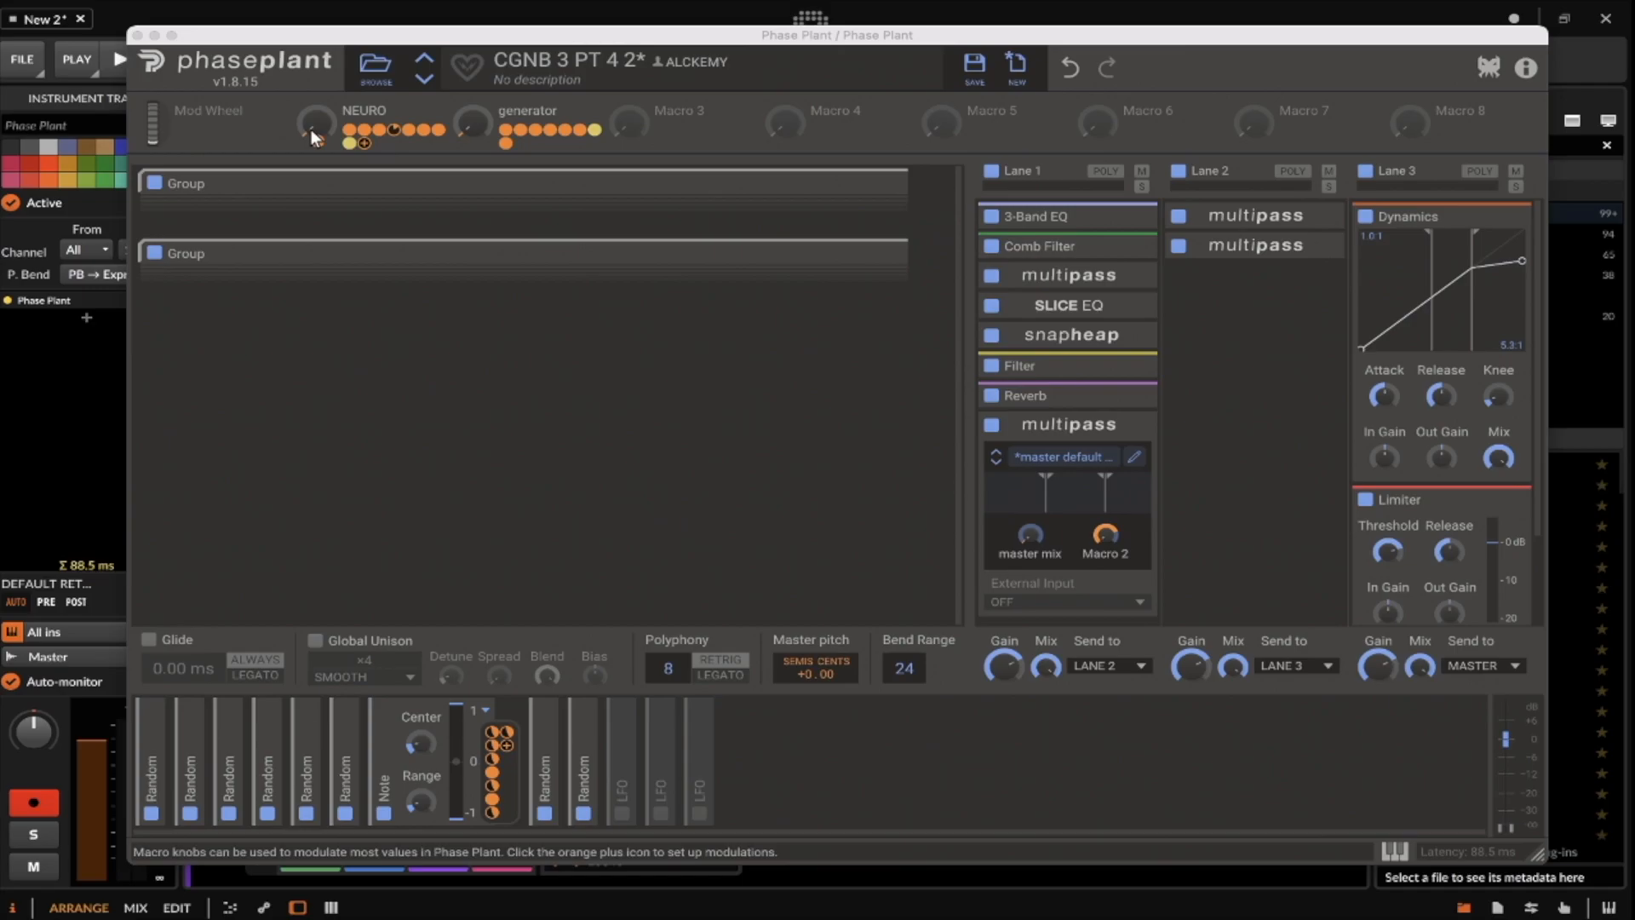
Audition Phase Plant's NEURO and generator macros raised and lowered with the on-screen keyboard shown, and close the plugin window.
left_click_drag(315, 126, 315, 43)
left_click_drag(473, 125, 473, 60)
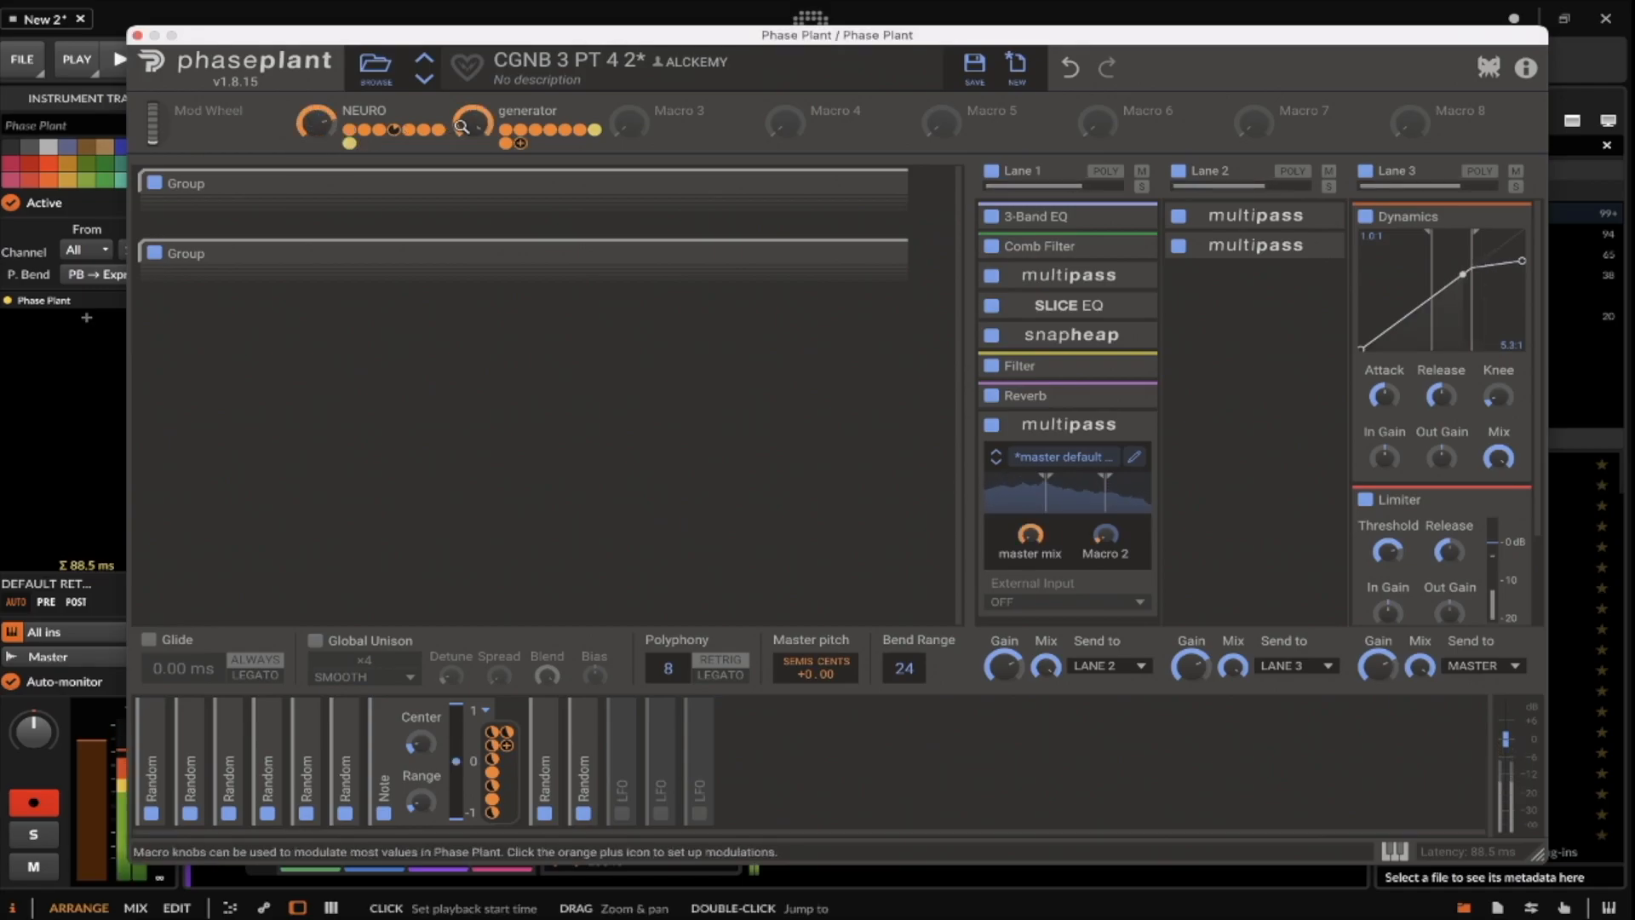
left_click(1397, 851)
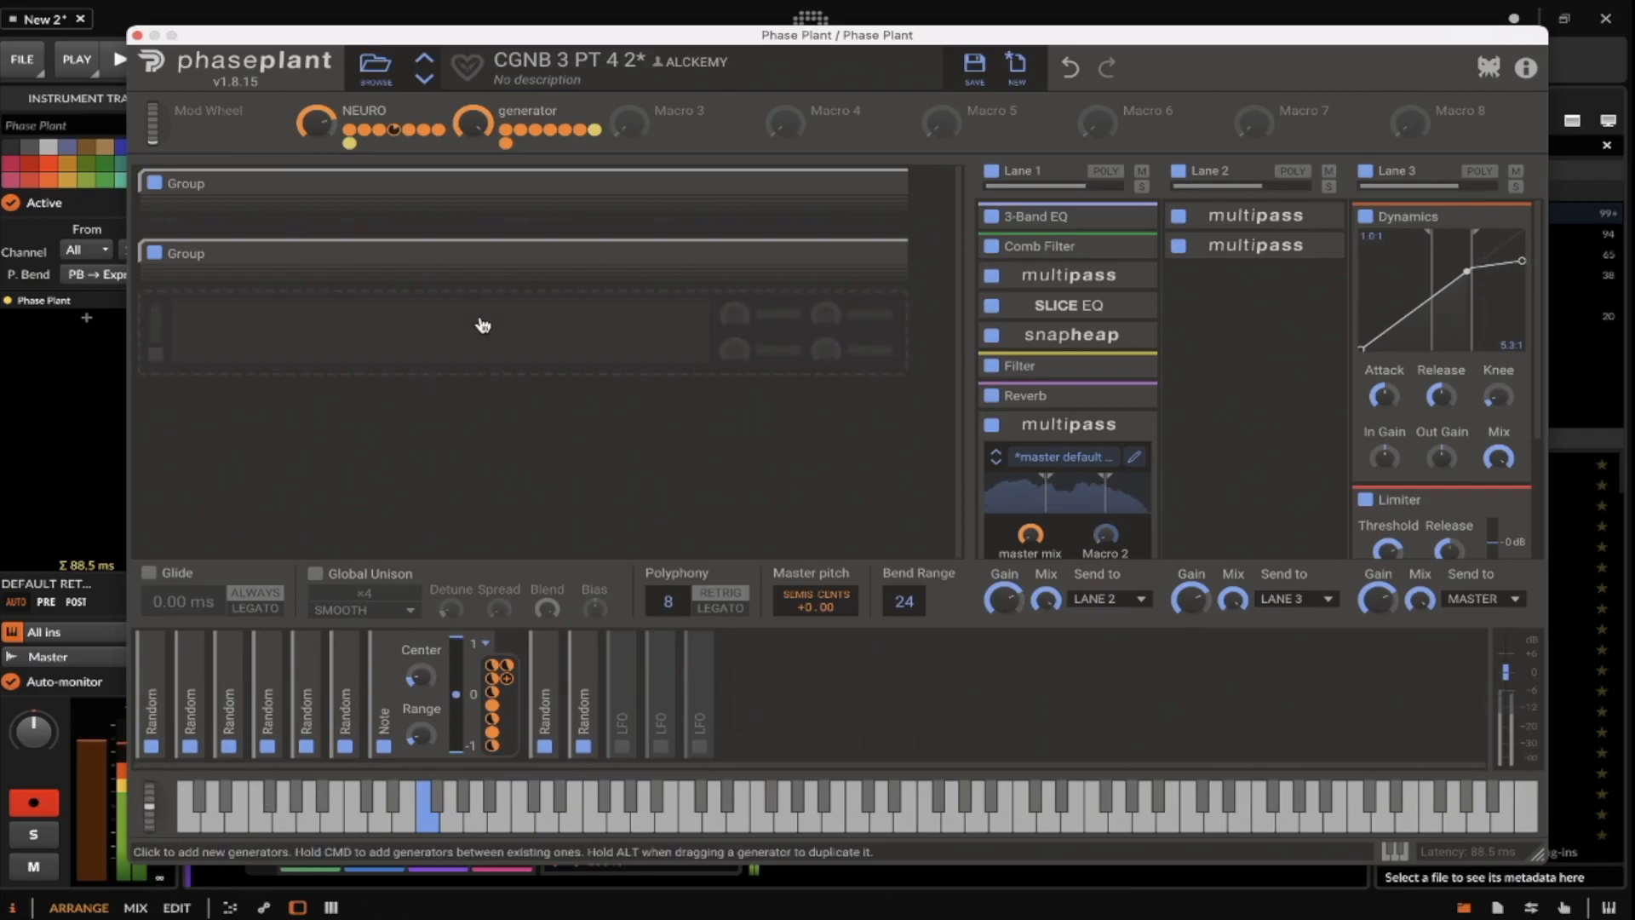
left_click_drag(472, 141, 471, 204)
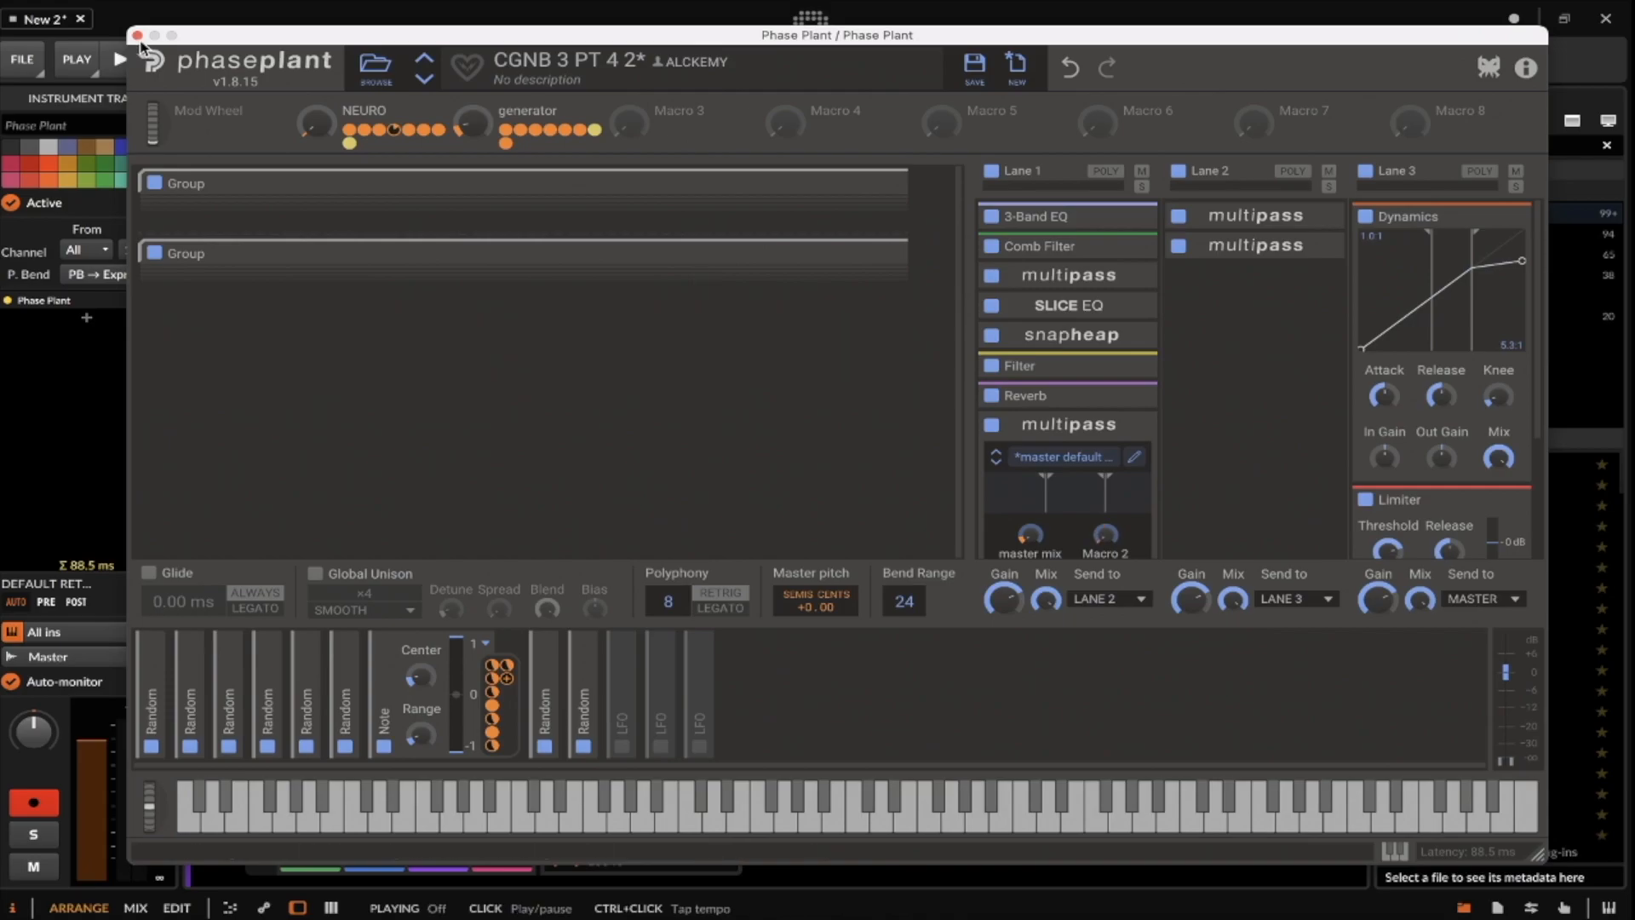
left_click(136, 35)
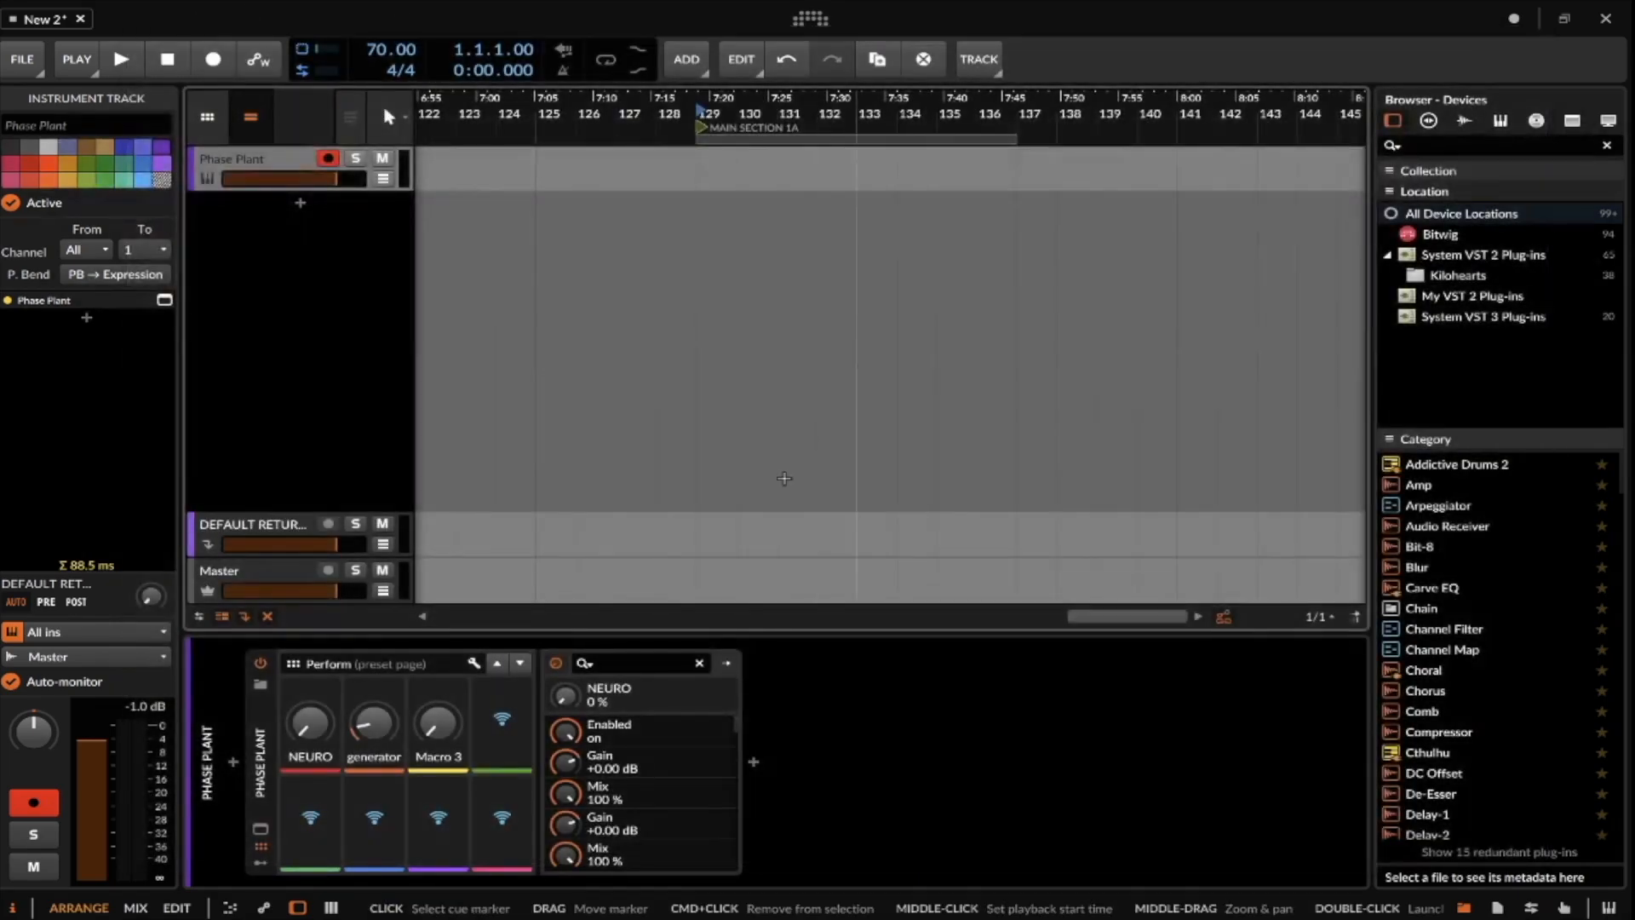
Show the Phase Plant track's automation lane for the NEURO macro and hide it again.
left_click(267, 718)
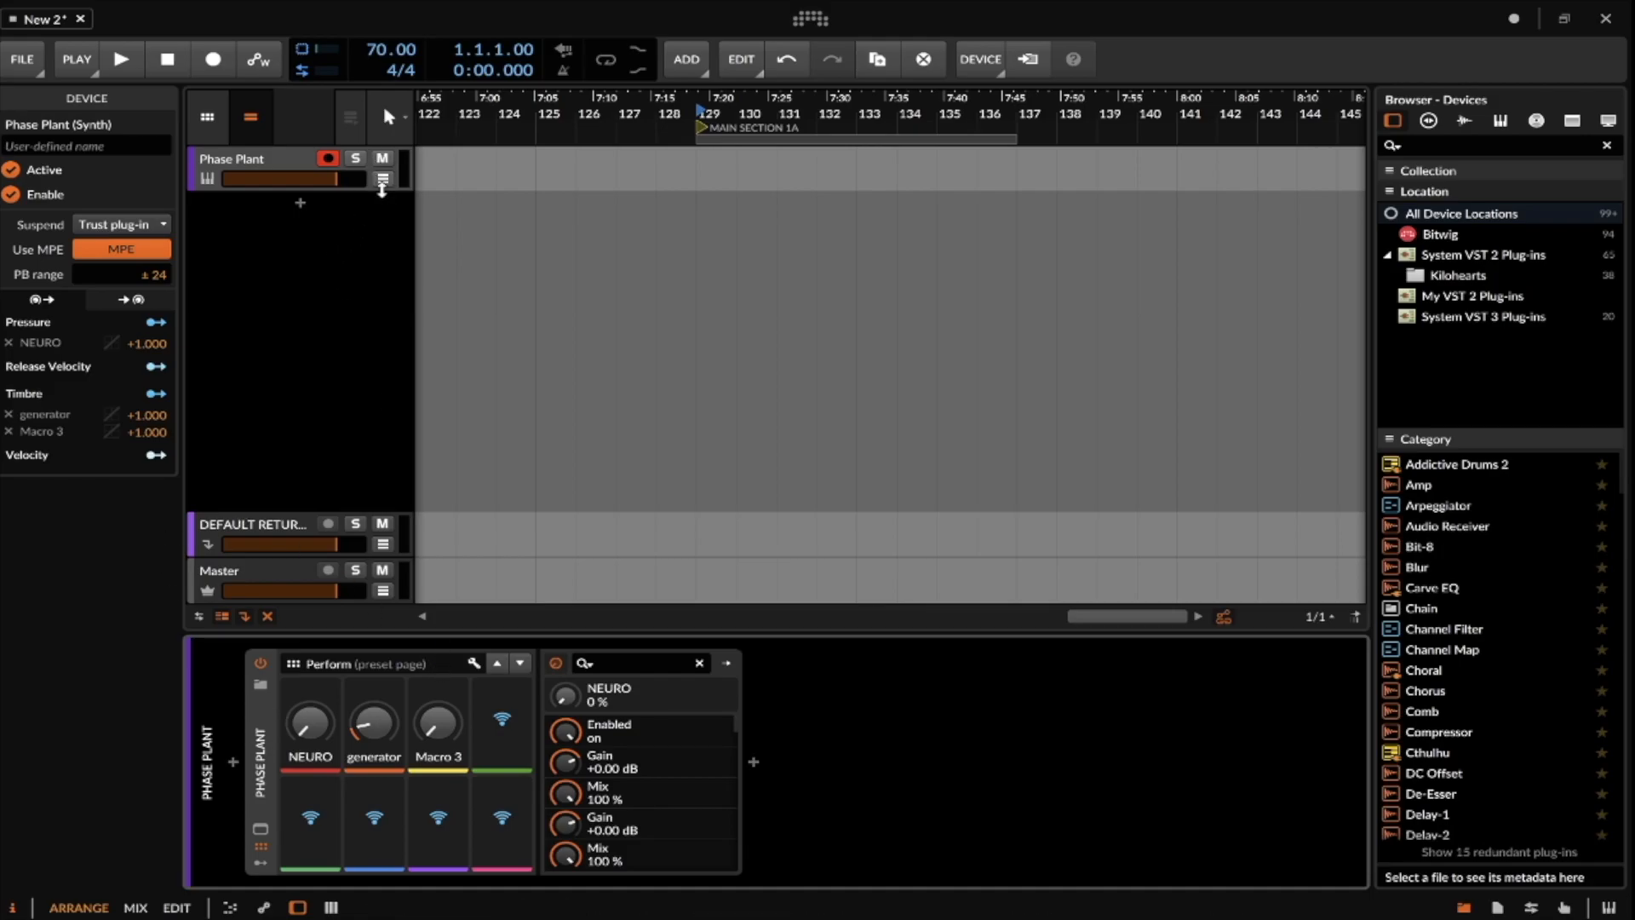
left_click(383, 178)
mouse_move(309, 722)
left_mouse_down()
mouse_move(310, 673)
mouse_move(310, 729)
left_mouse_up()
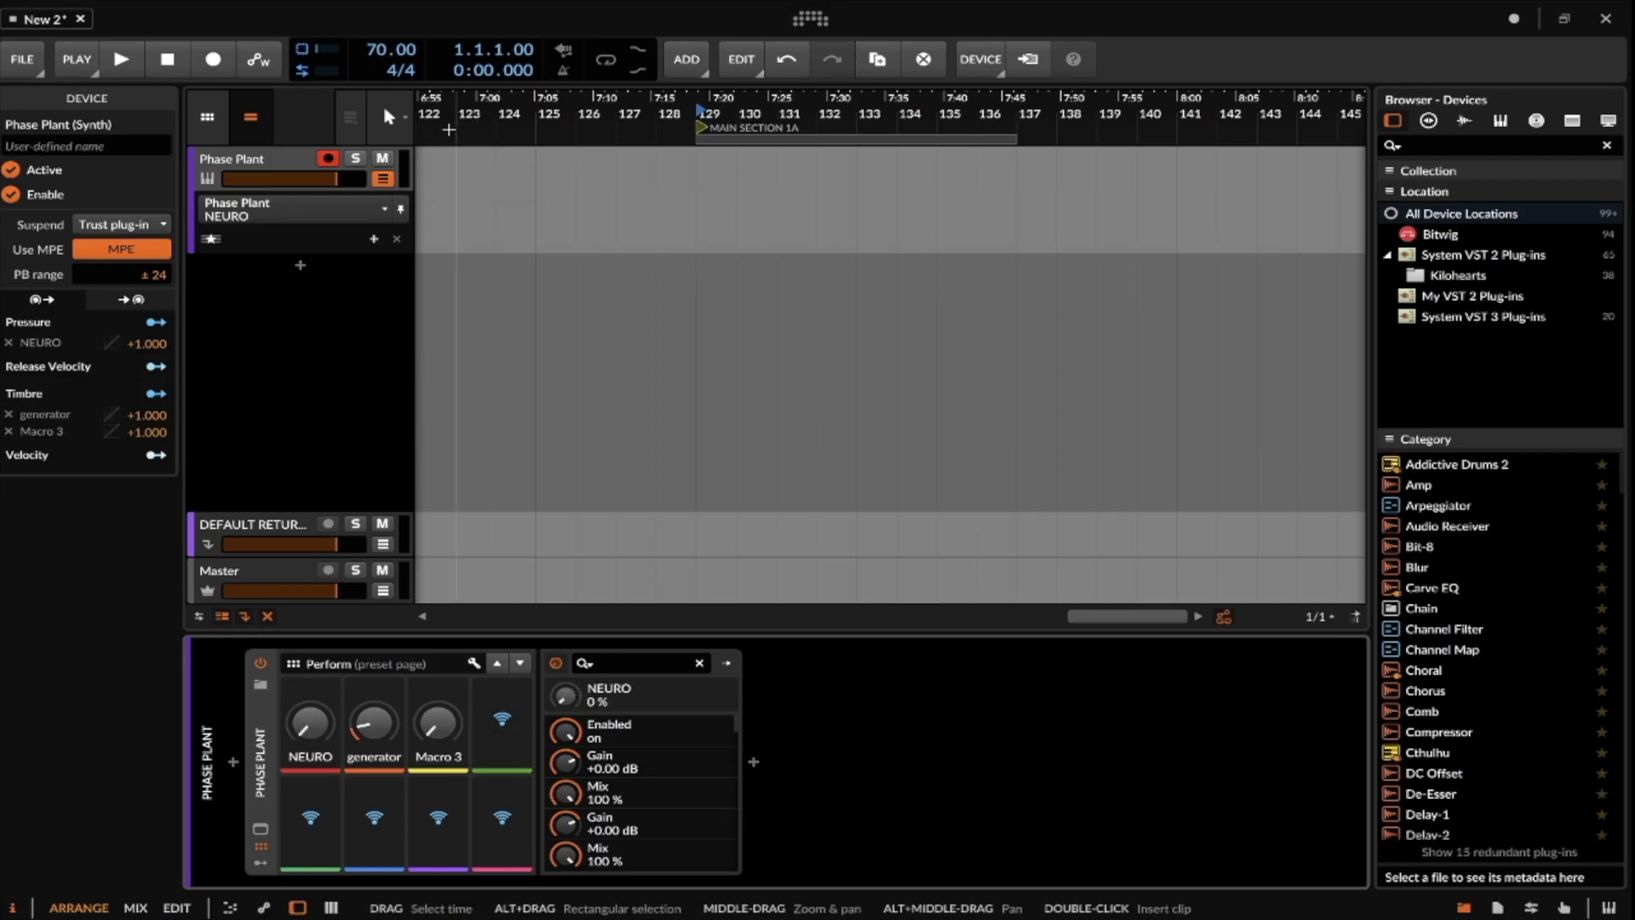
left_click(383, 178)
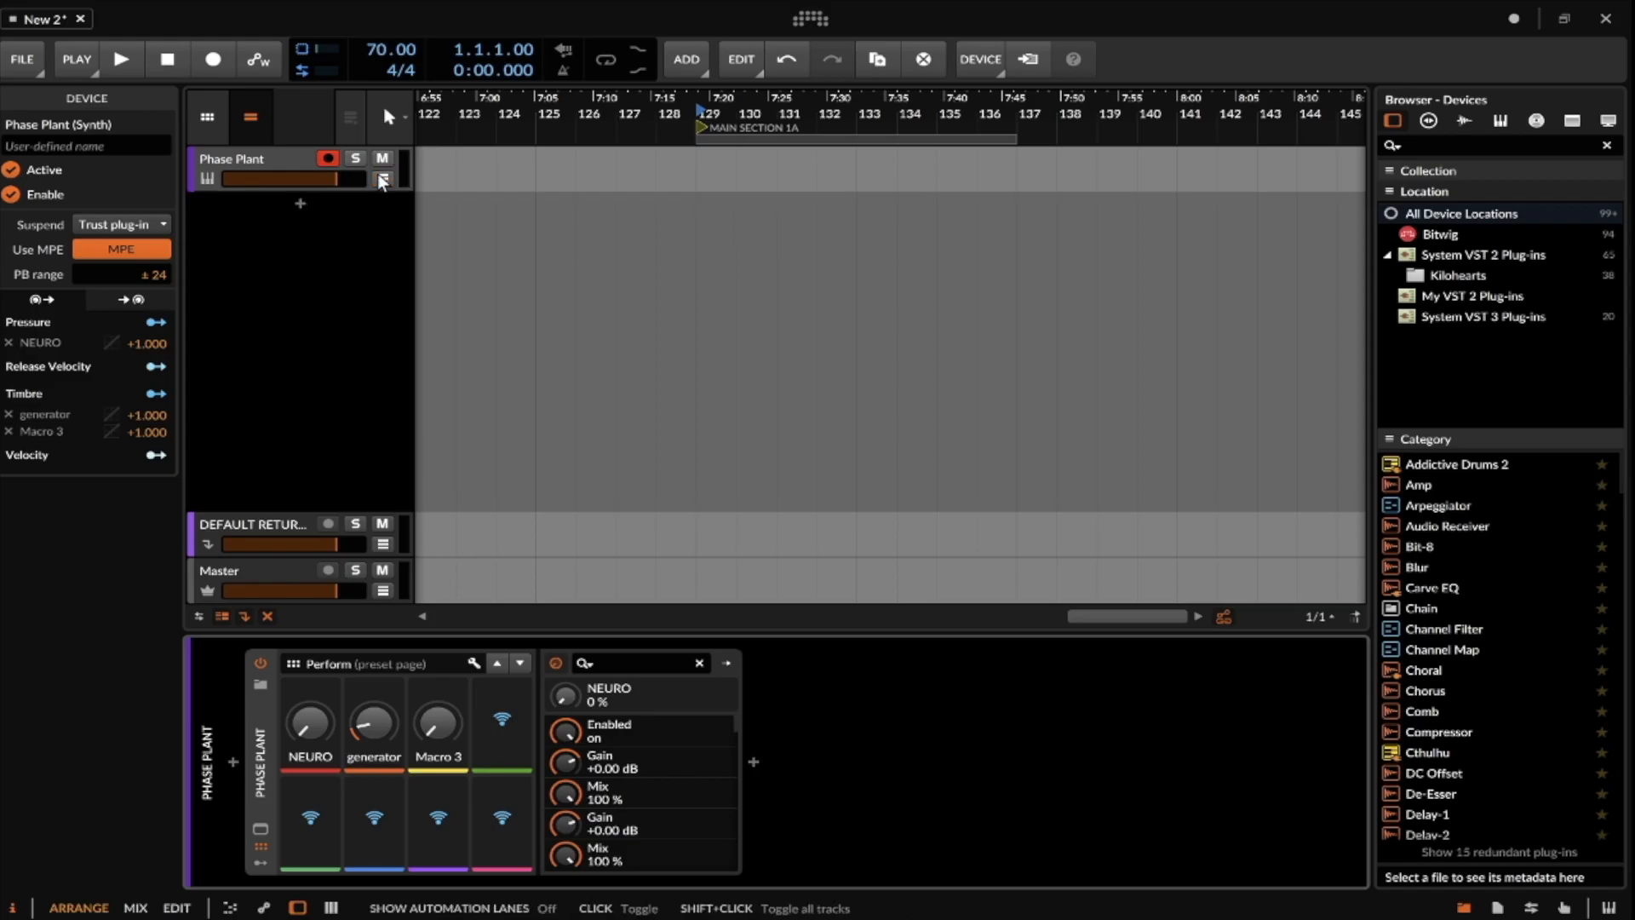
Collapse the Phase Plant device and add the favourited FabFilter Pro-Q 3 after it in the chain.
double_click(260, 728)
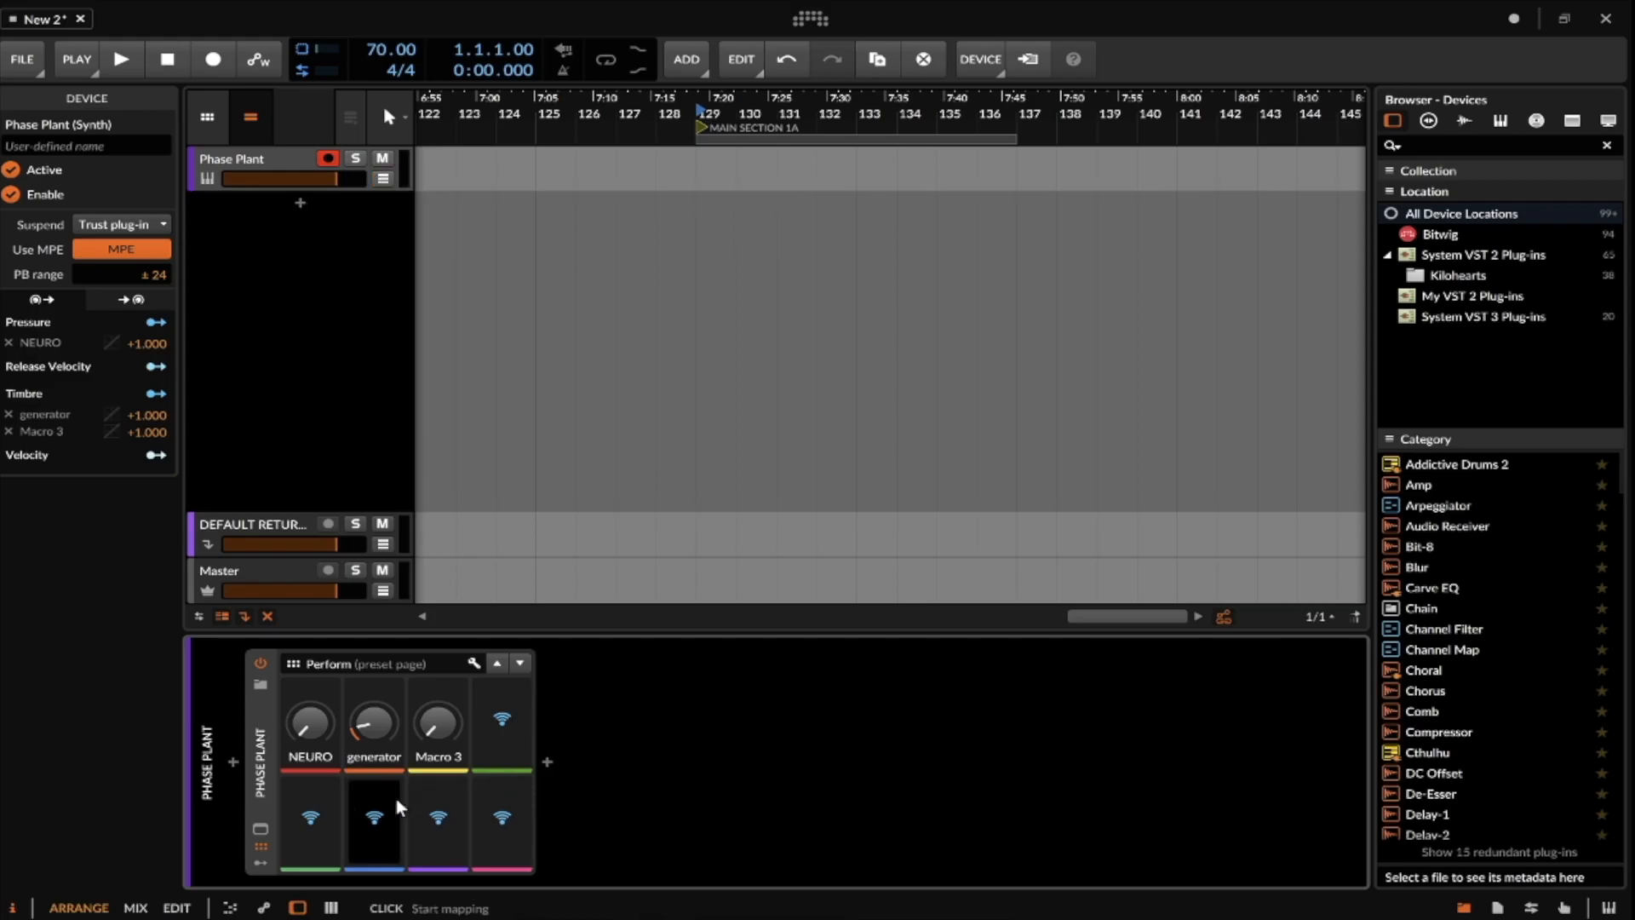
left_click(260, 828)
left_click(291, 762)
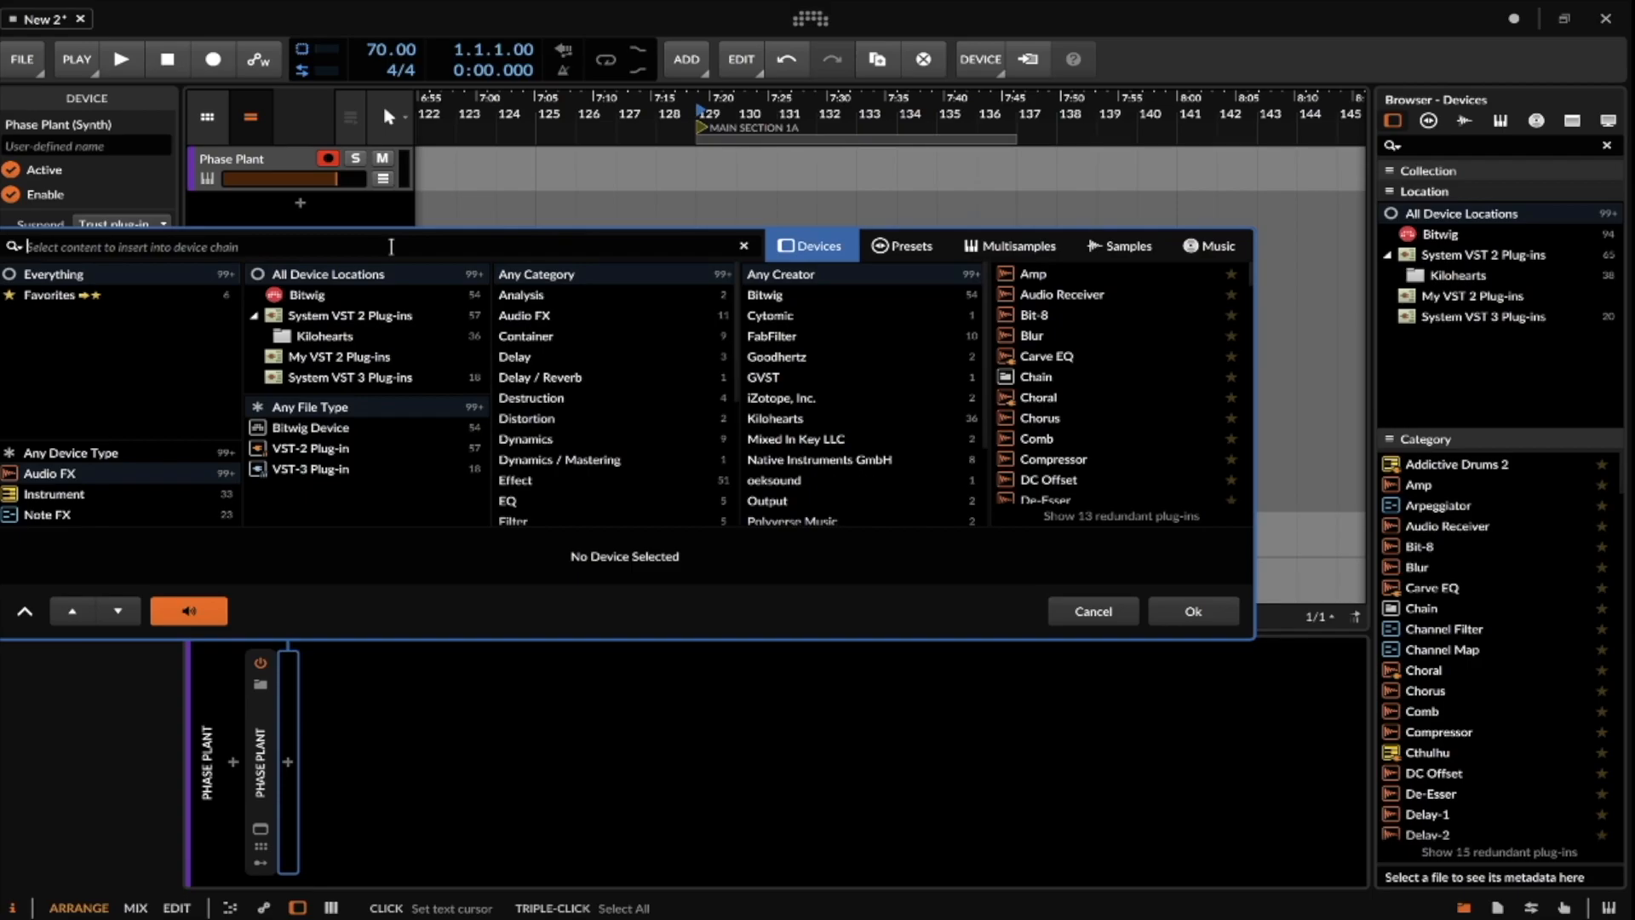
type("PRO")
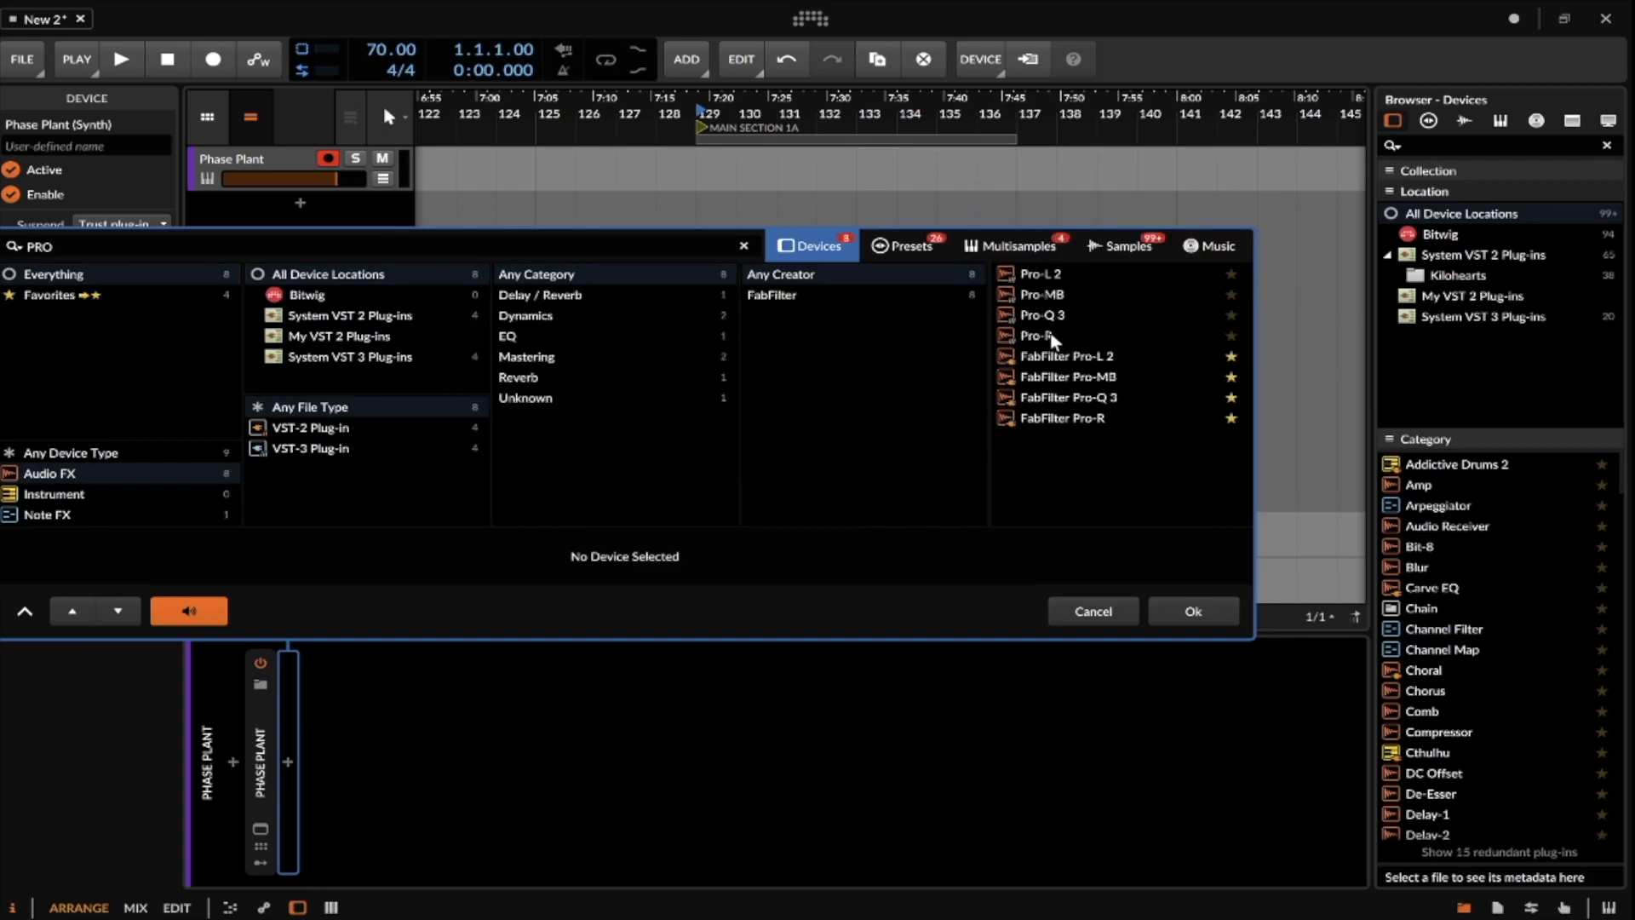
left_click(1060, 395)
left_click(1193, 609)
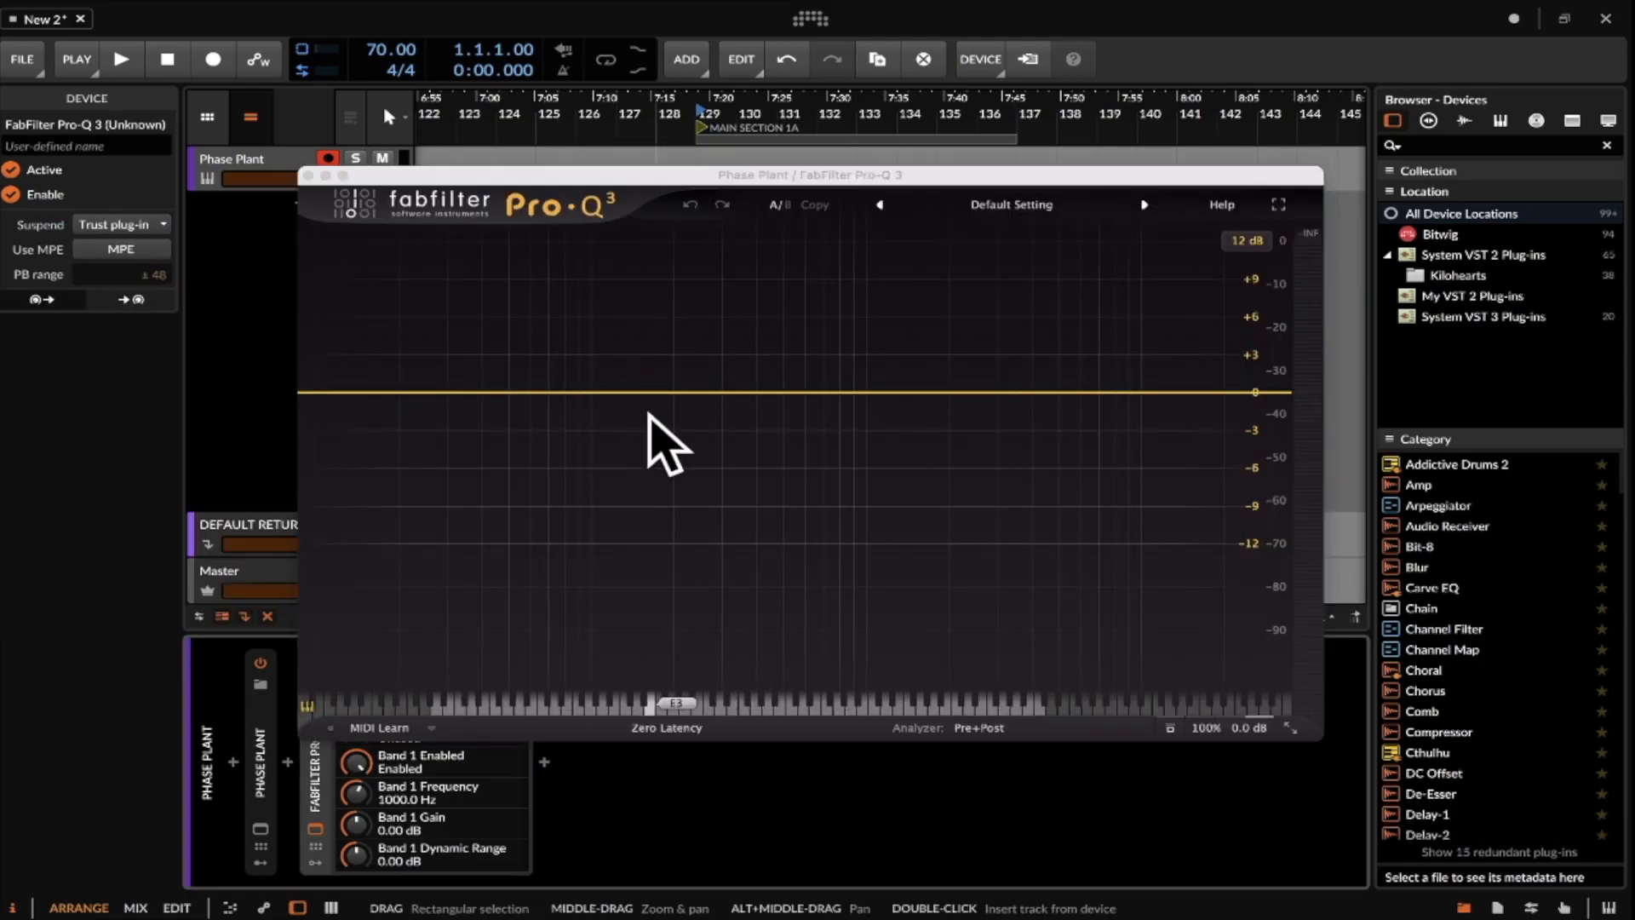
Create a bell boost at about 118 Hz, +11.3 dB, and a narrower bell cut at about 220 Hz, -6.2 dB.
left_click(980, 207)
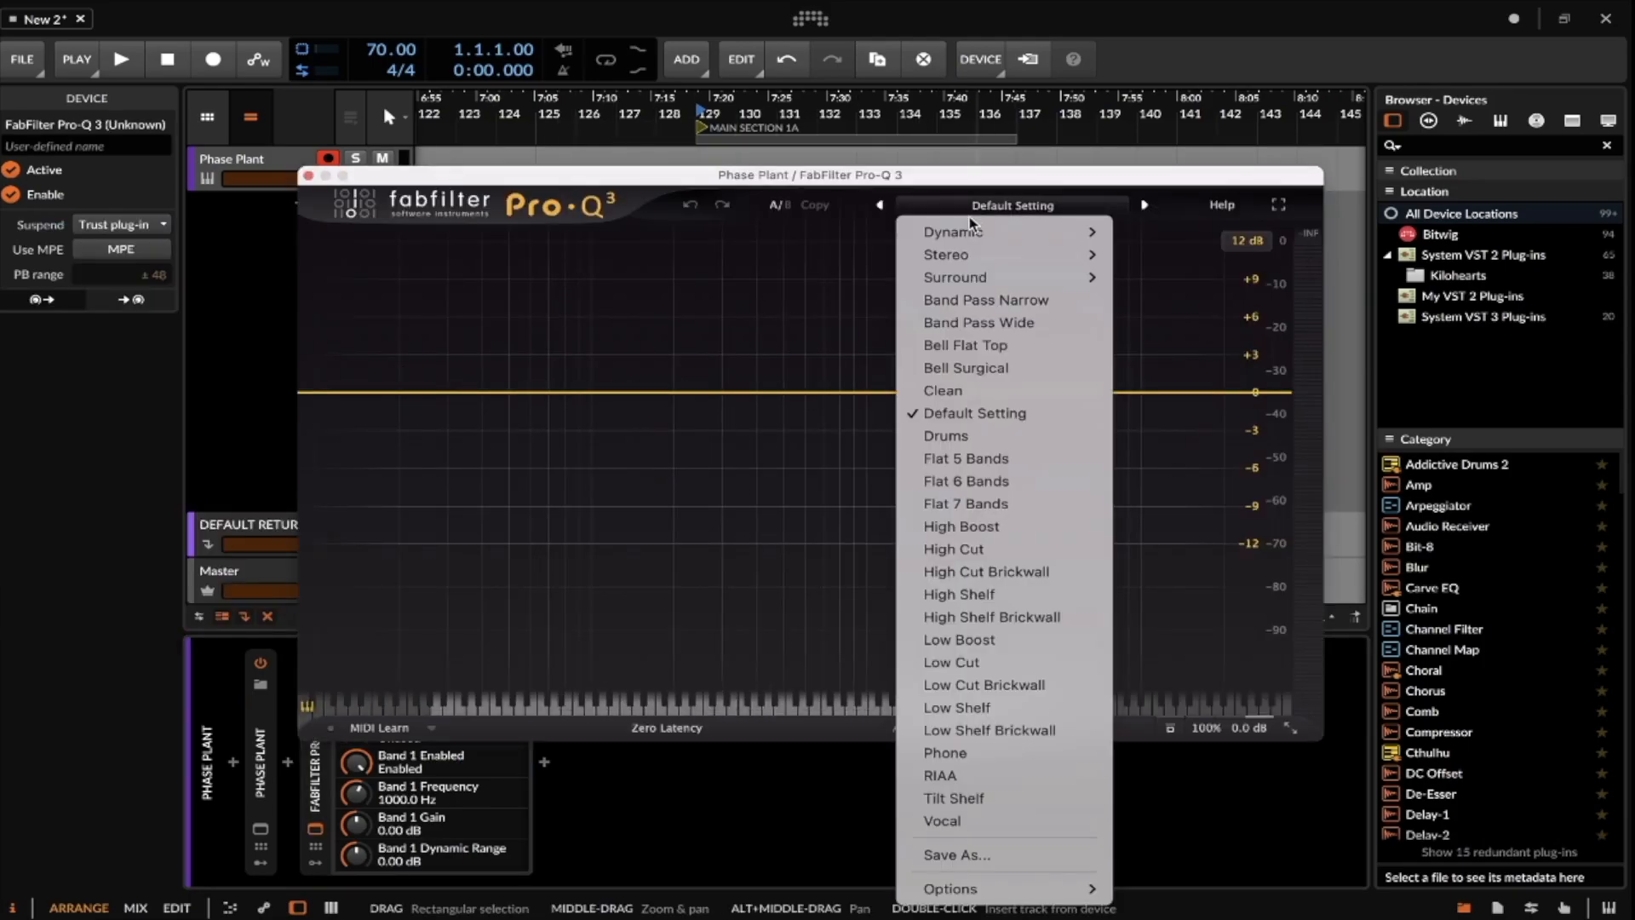
left_click(762, 307)
left_click_drag(600, 394, 611, 249)
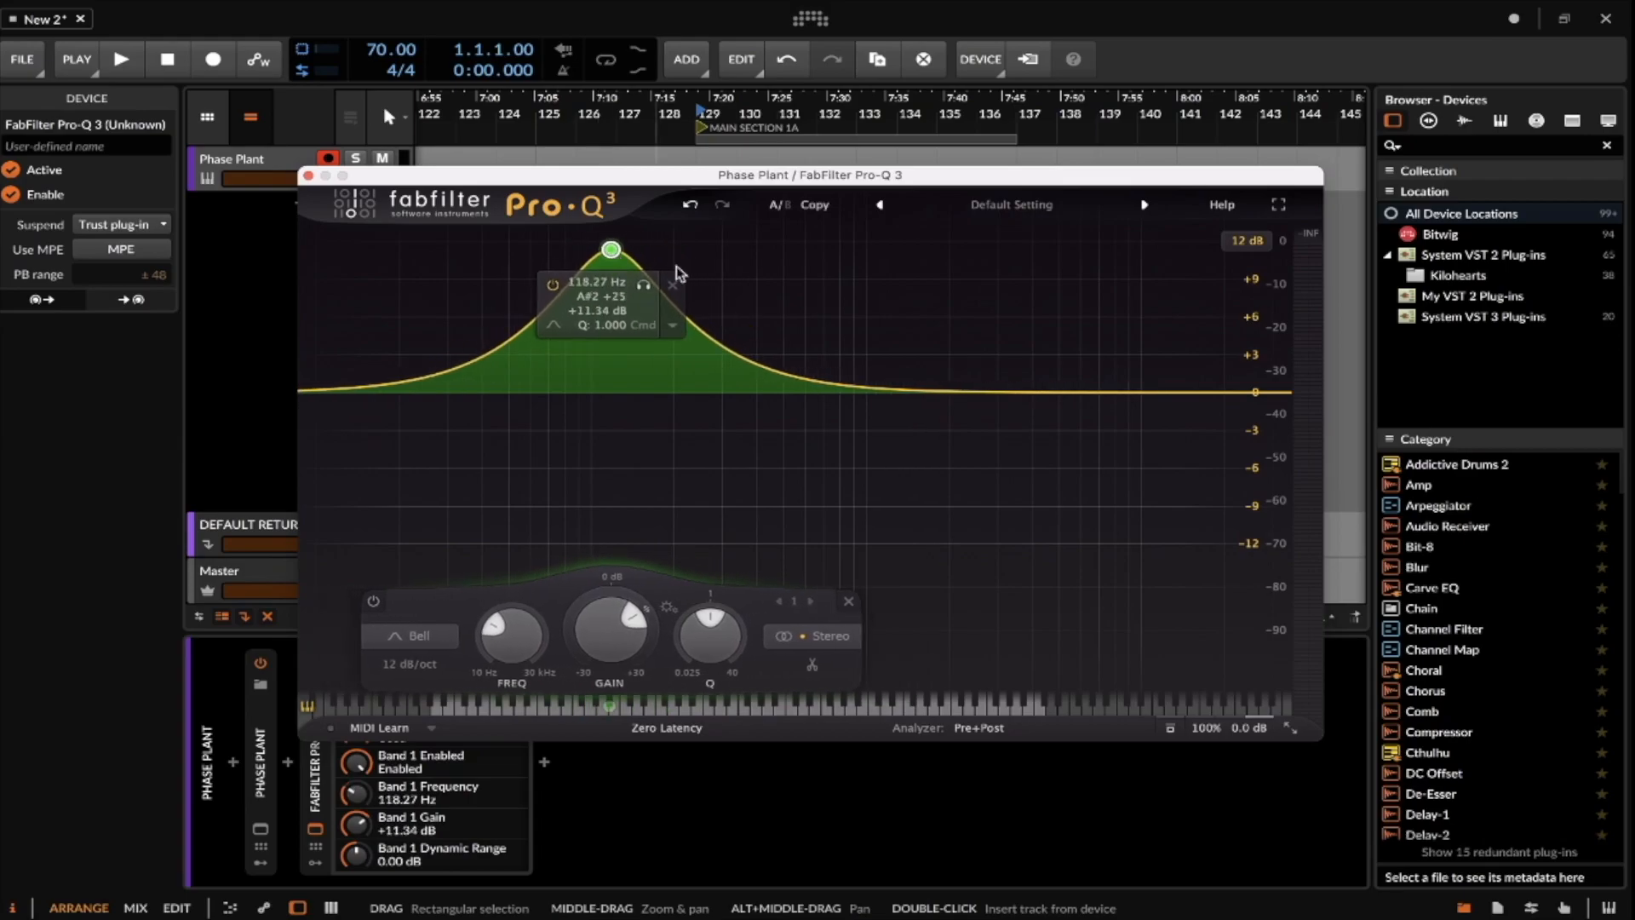
left_click_drag(865, 390, 685, 469)
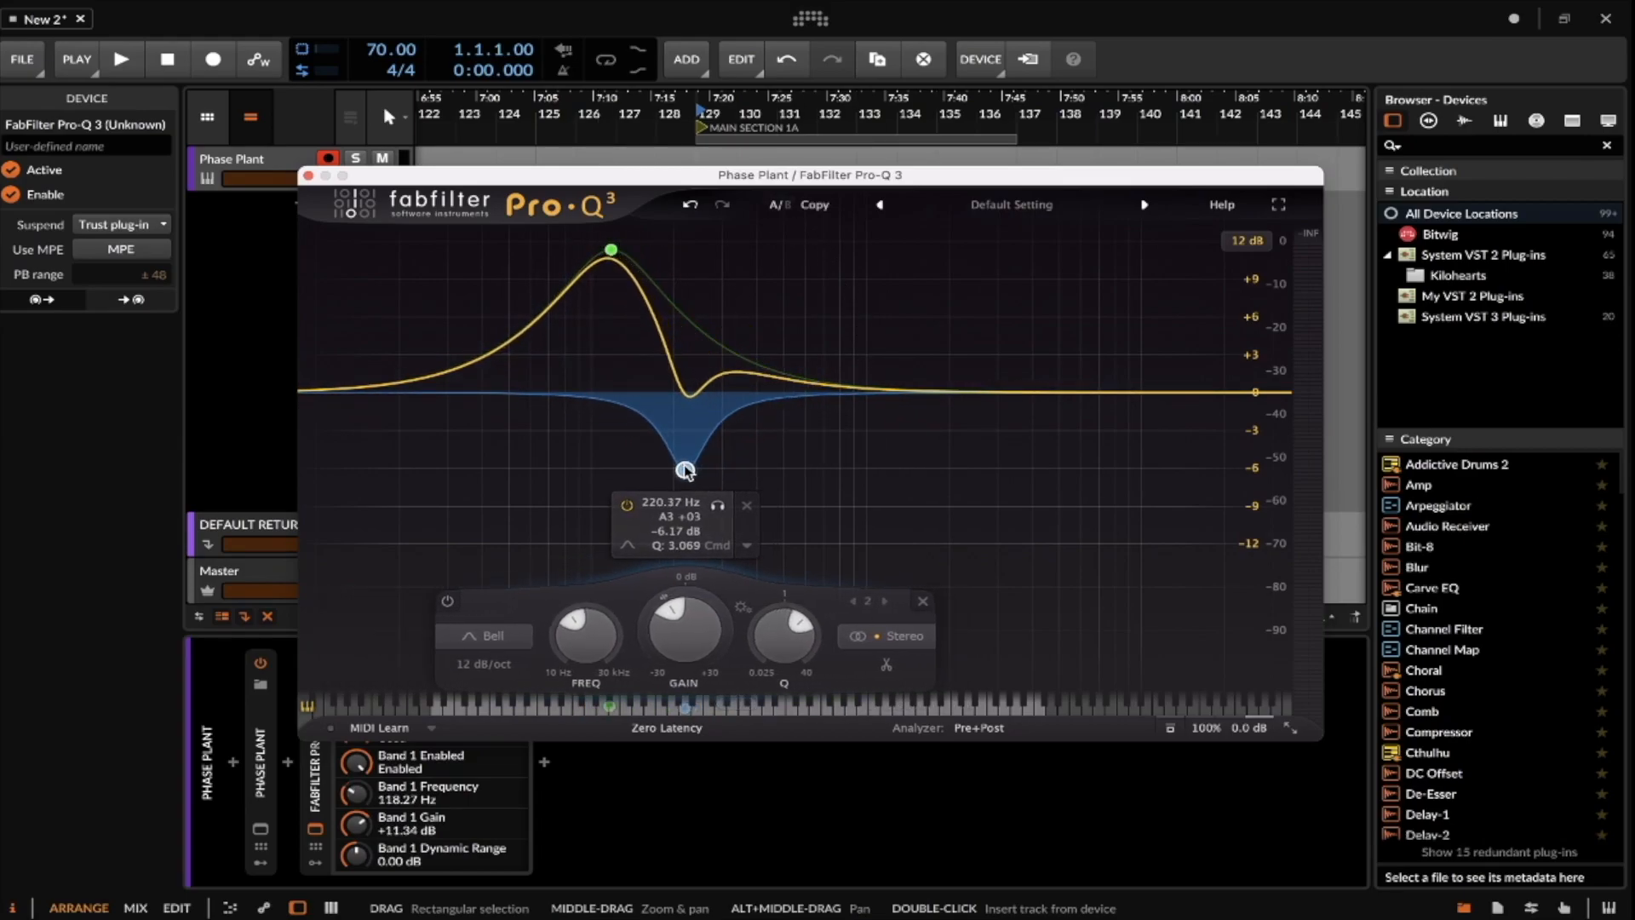
Move the bell boost to about 70 Hz with about +20.3 dB gain and close the EQ window.
left_click(611, 249)
left_click_drag(611, 249, 560, 266)
left_click(260, 828)
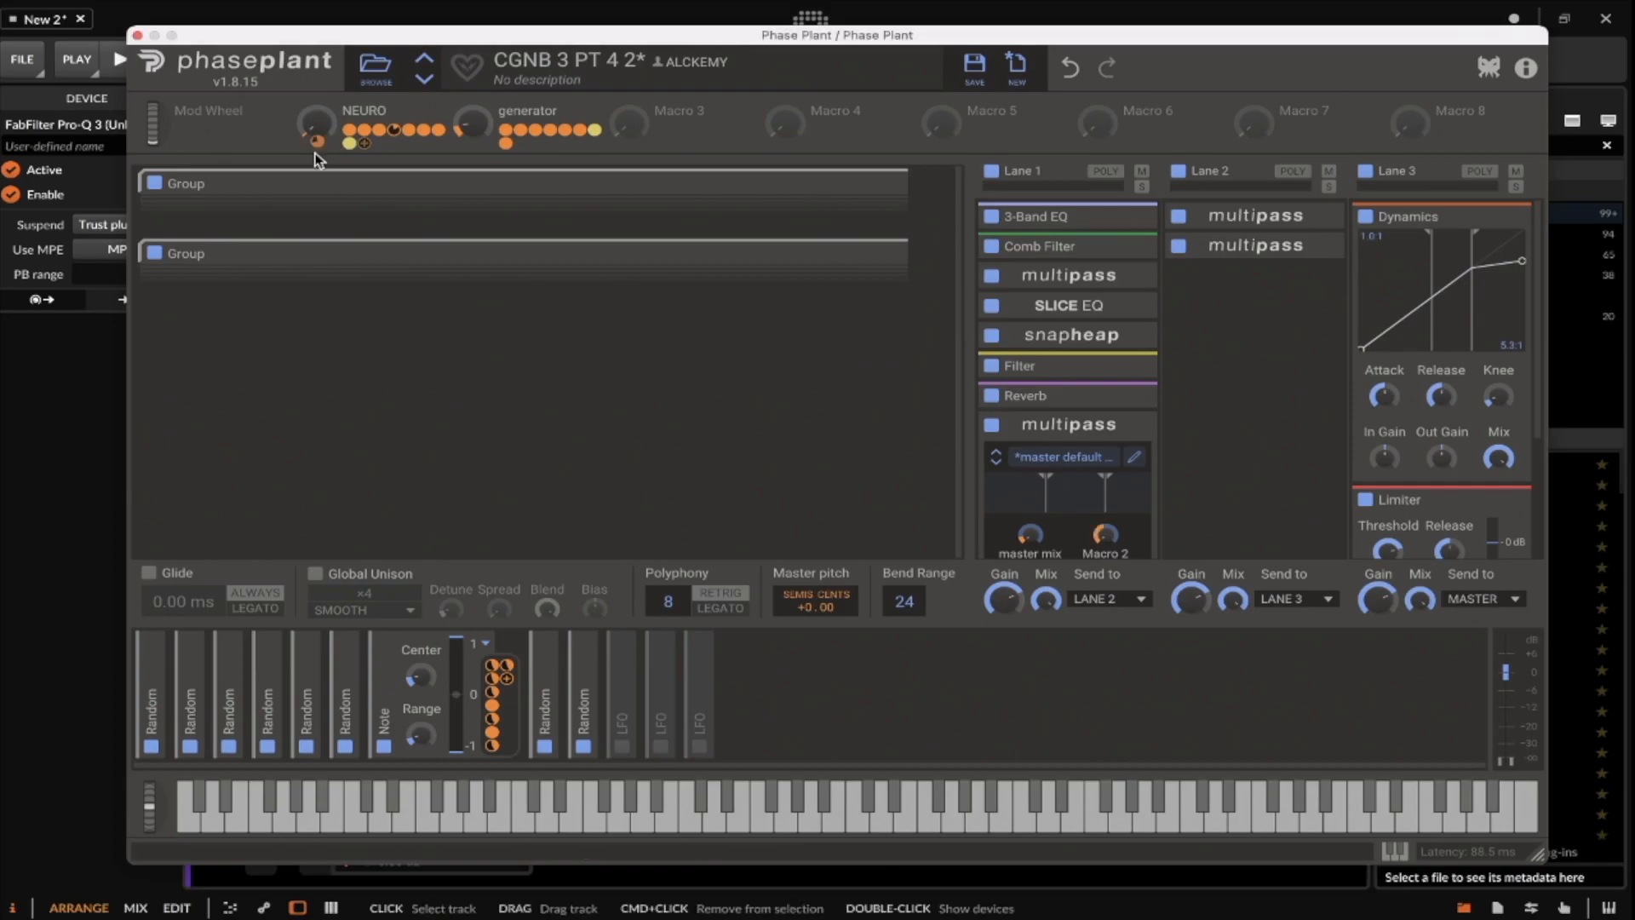
left_click(137, 35)
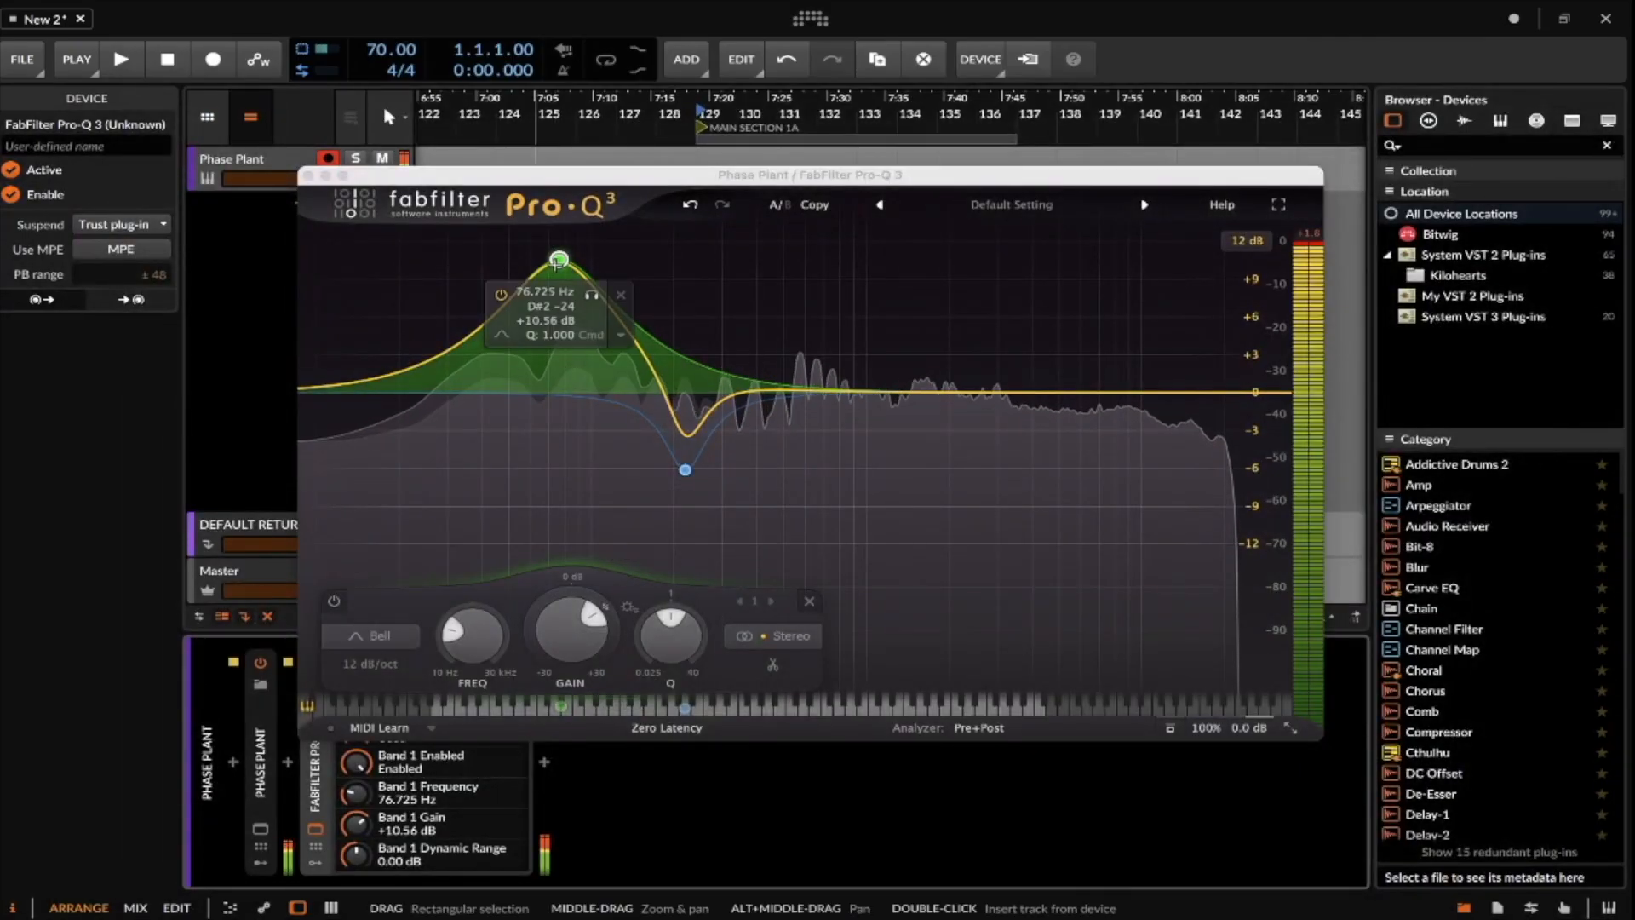
left_click_drag(558, 258, 516, 294)
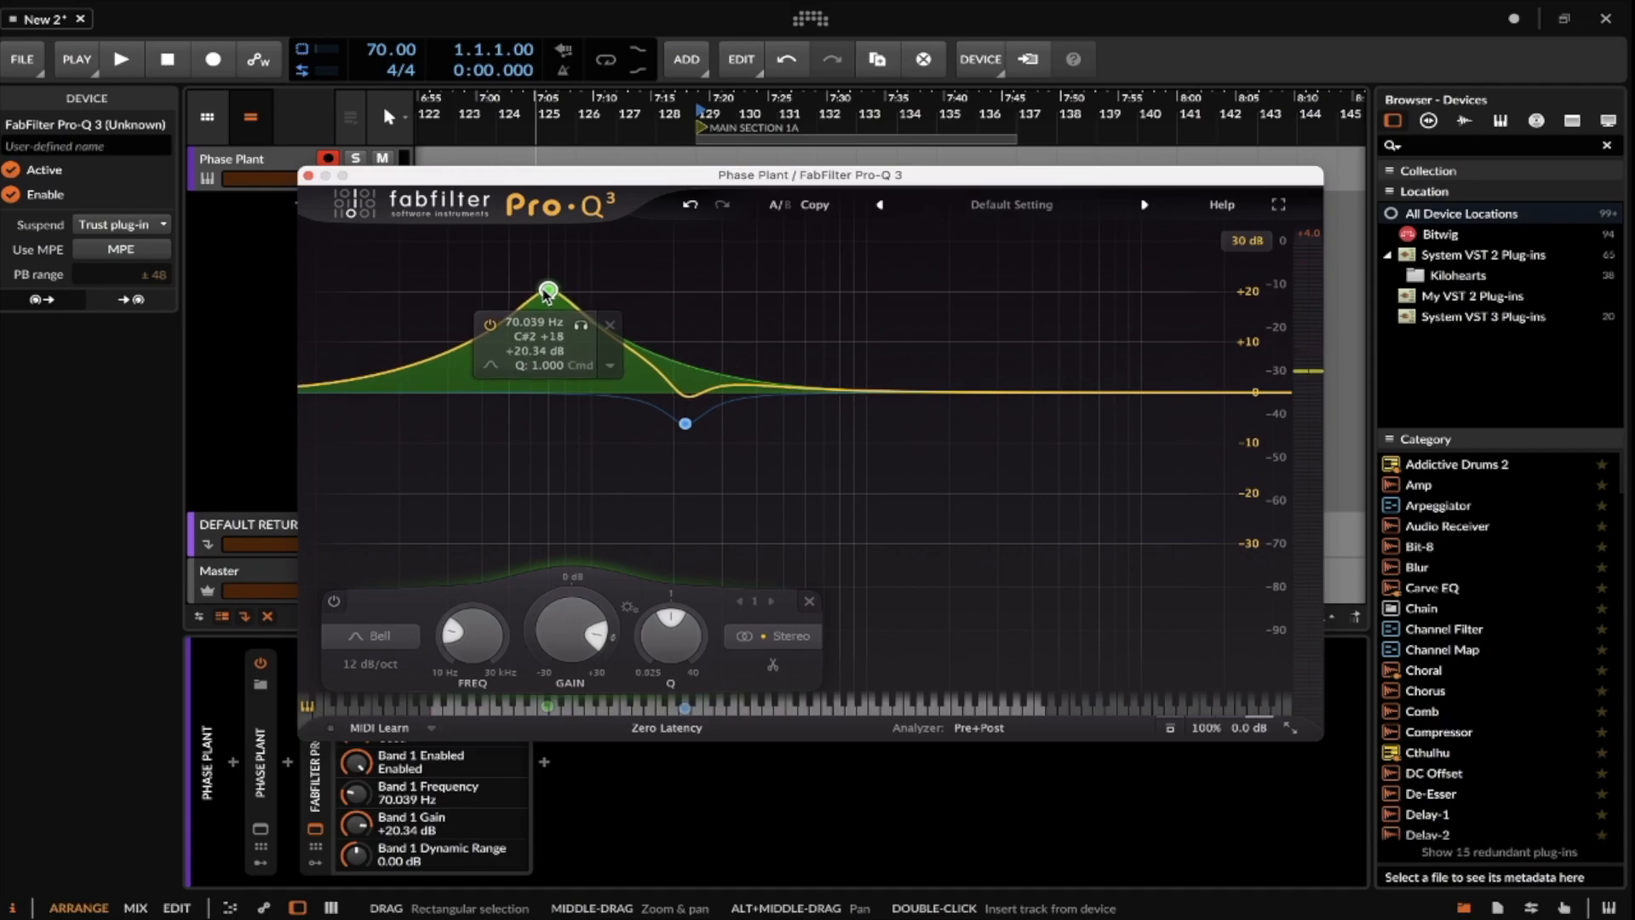
left_click(308, 175)
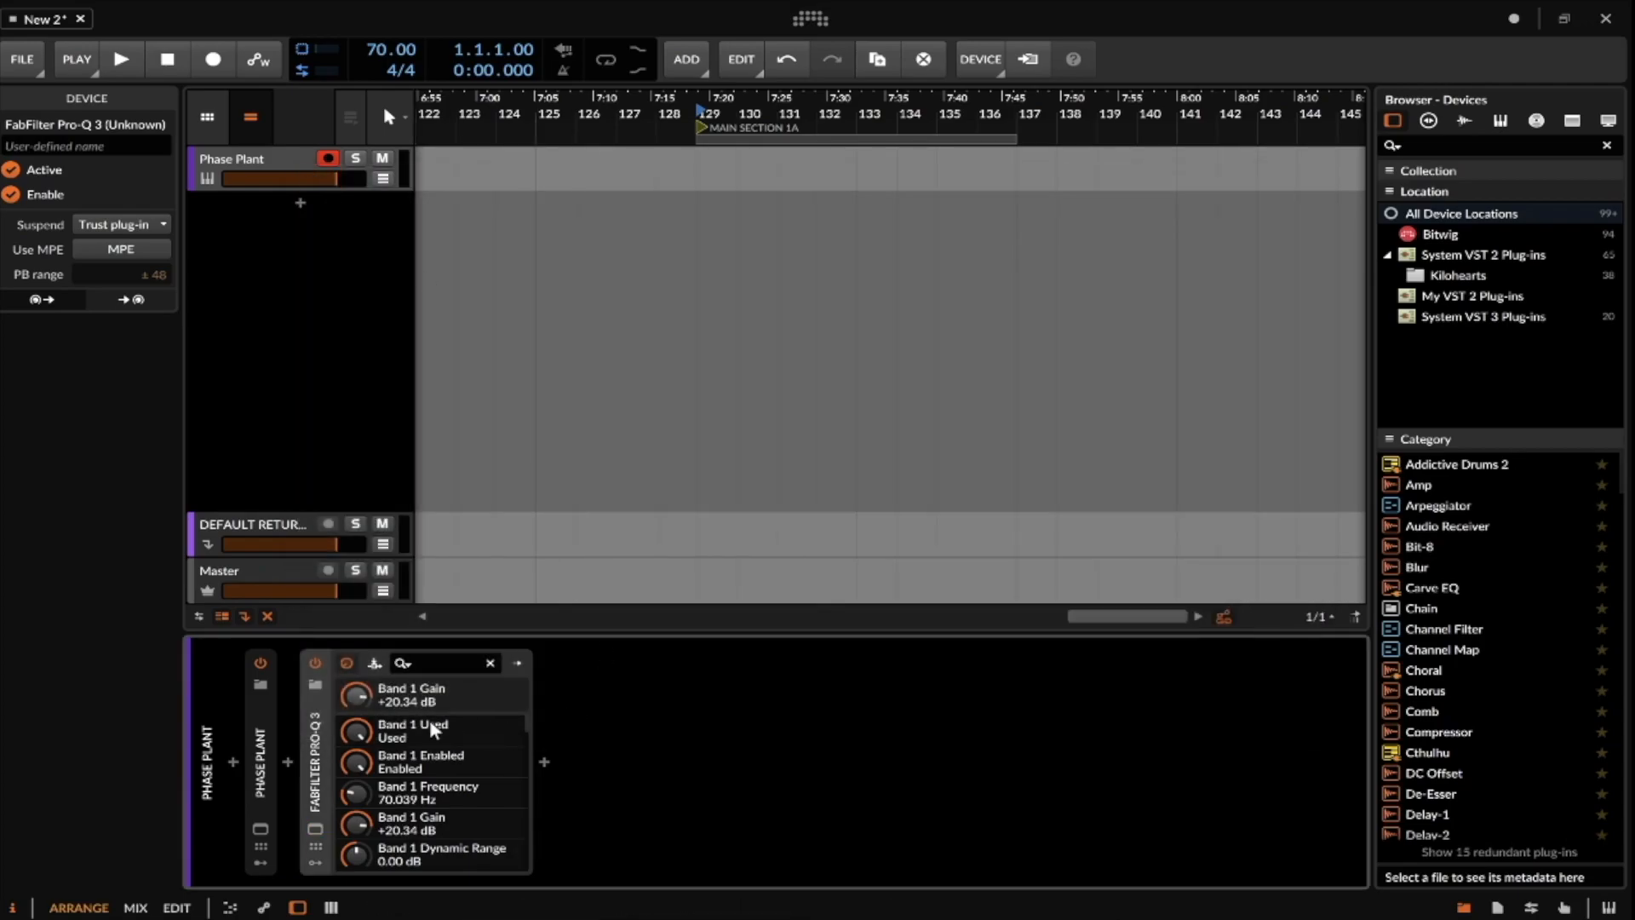
Add a Random modulator to the first modulator slot of FabFilter Pro-Q 3.
left_click(358, 793)
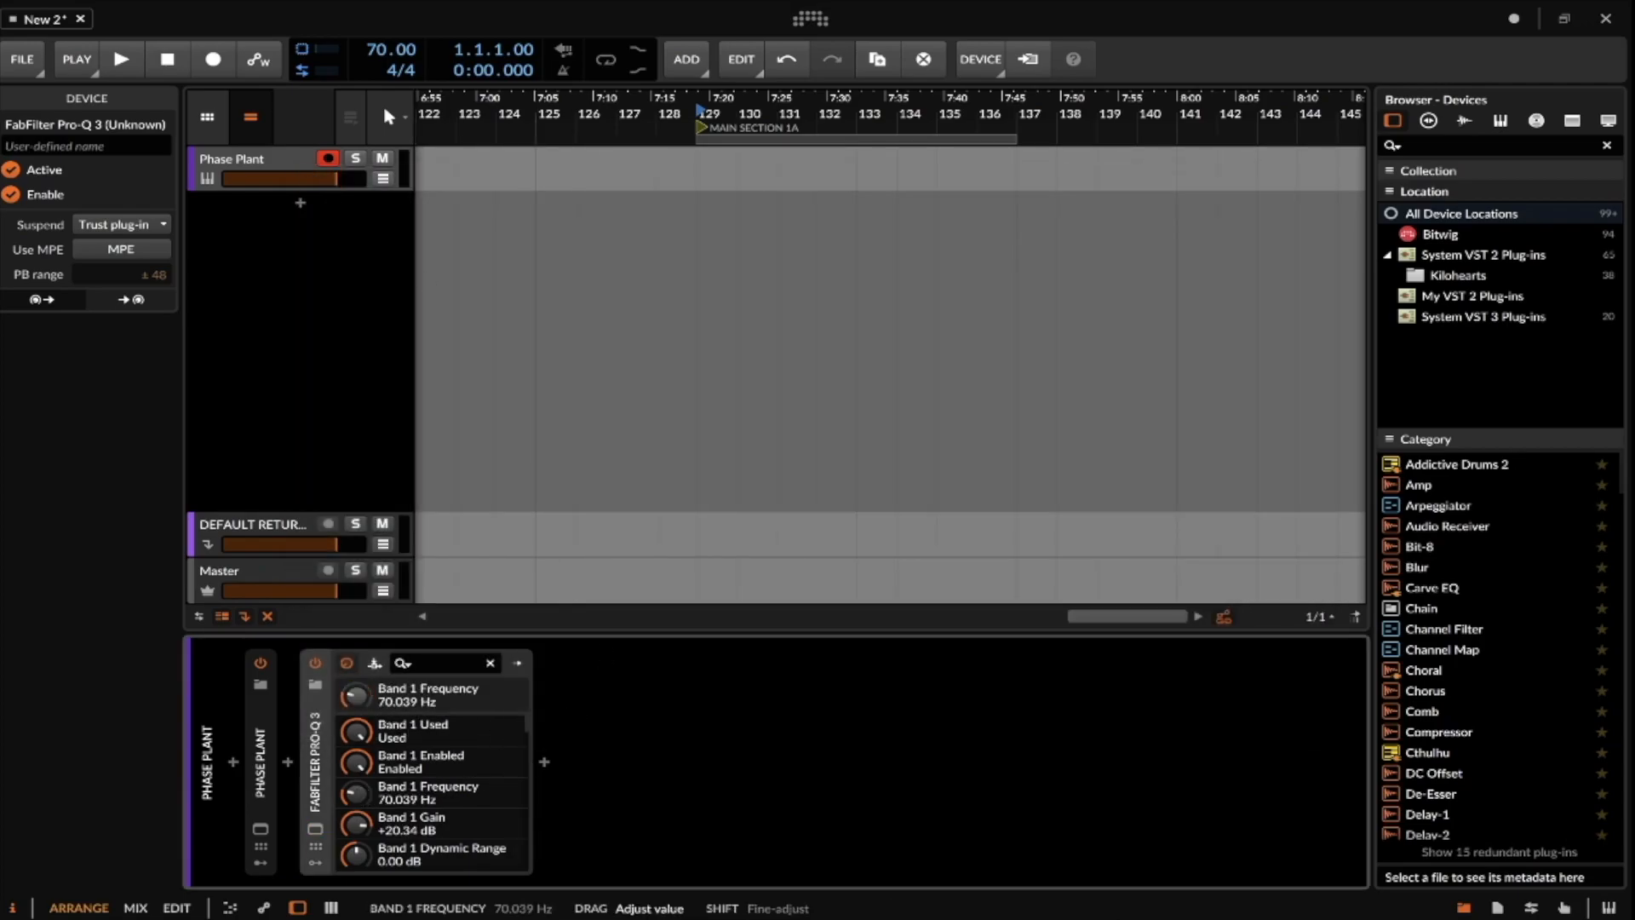
left_click(315, 861)
left_click(353, 694)
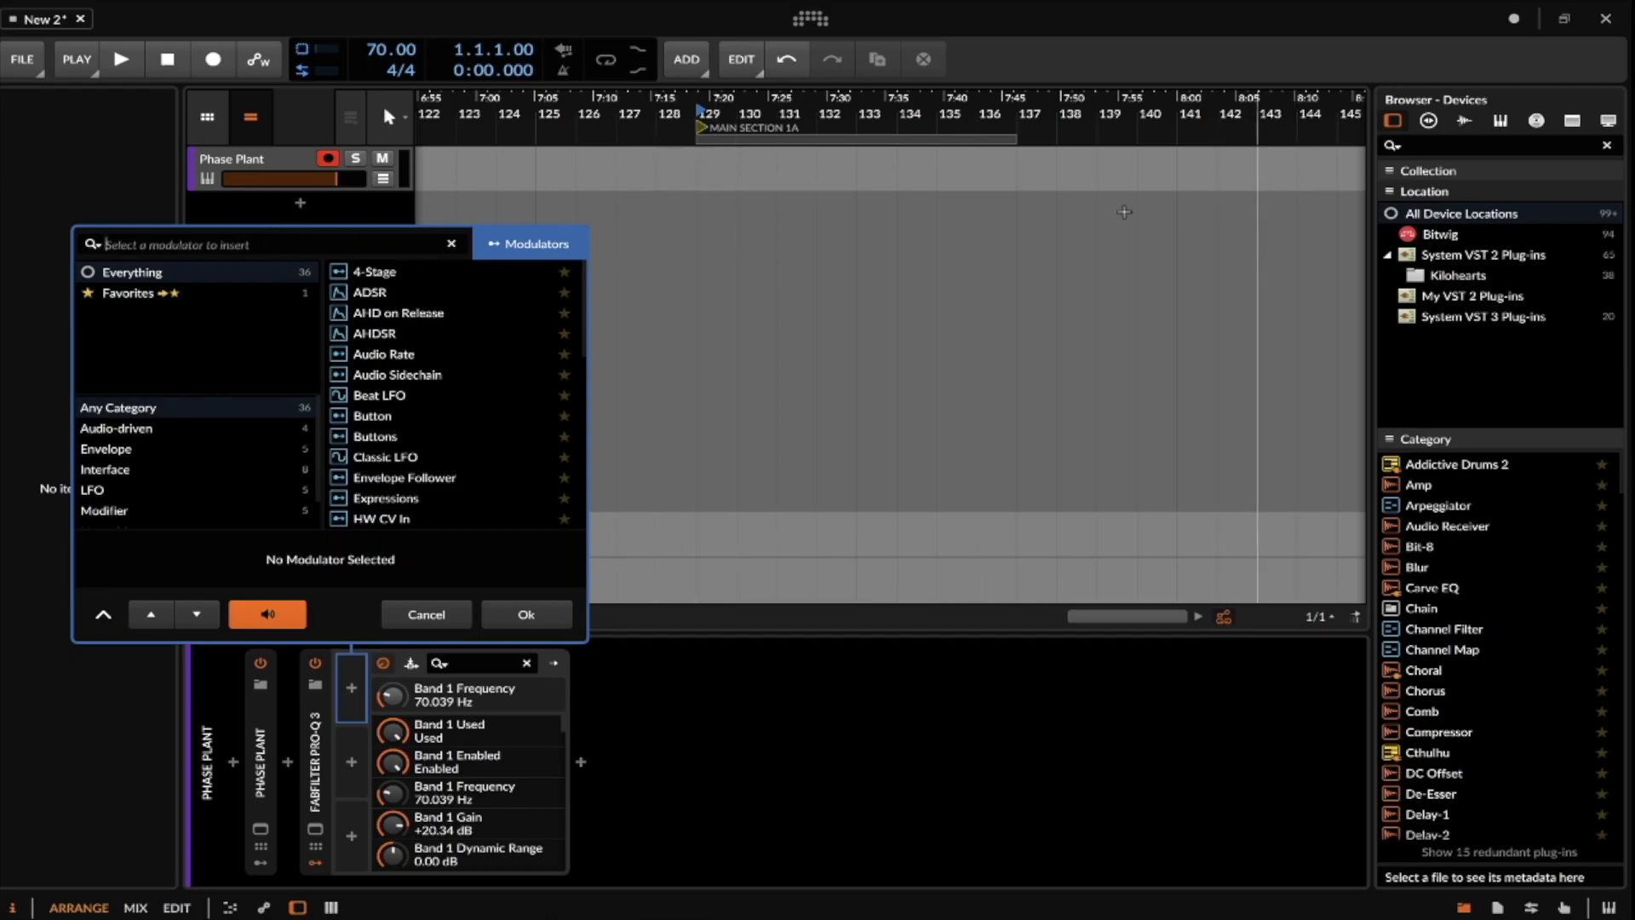
type("RANDOM")
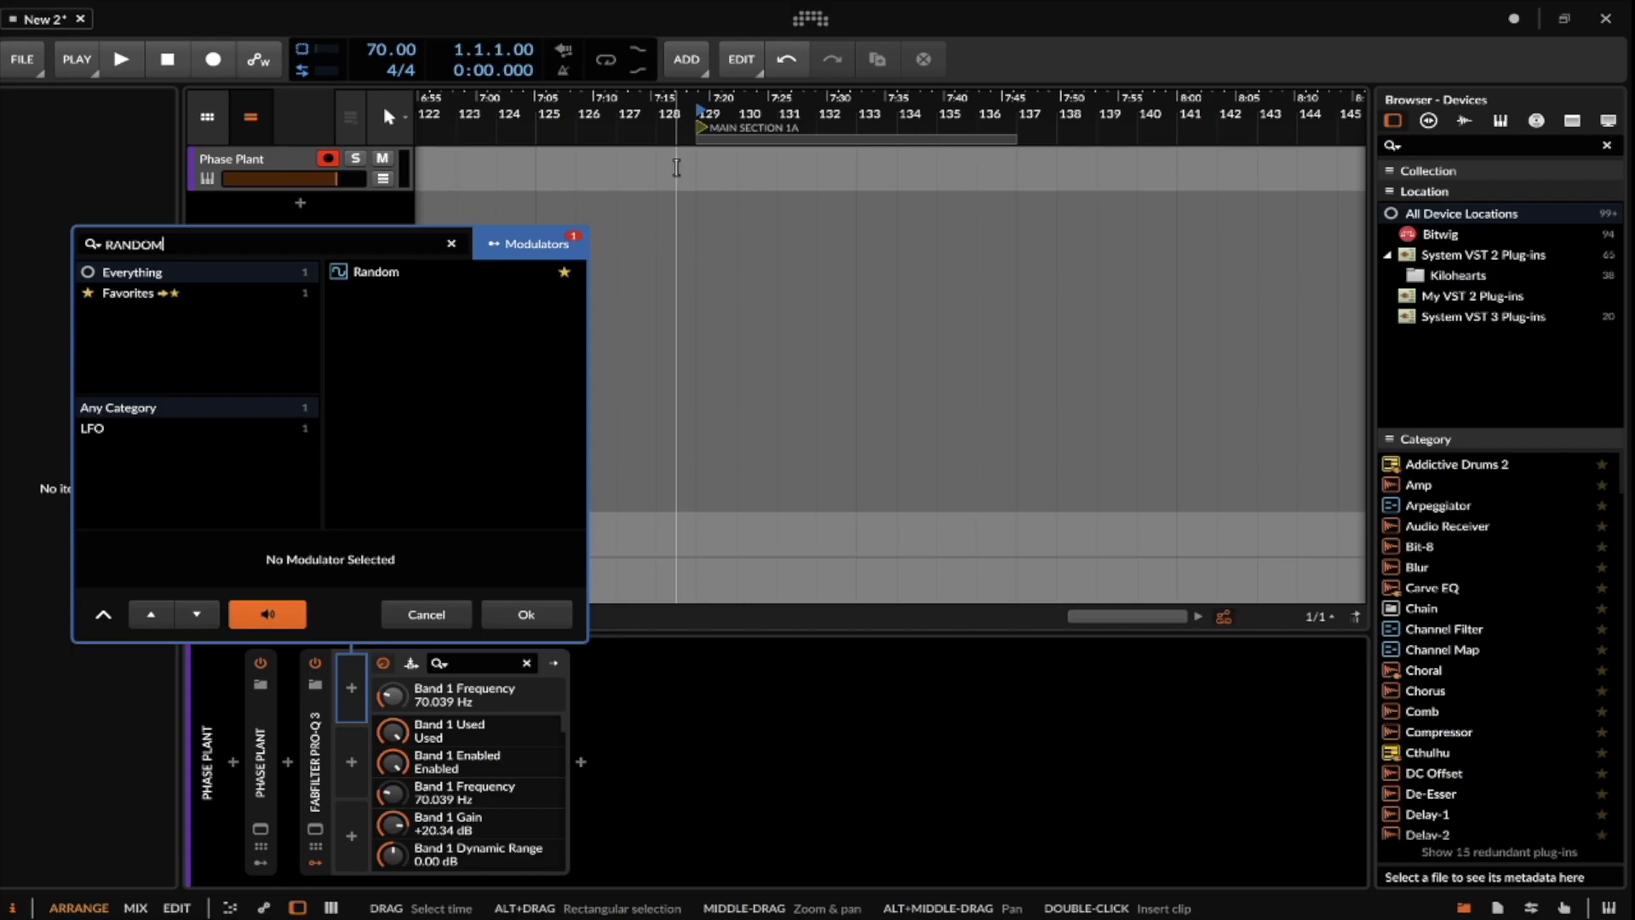
left_click(368, 282)
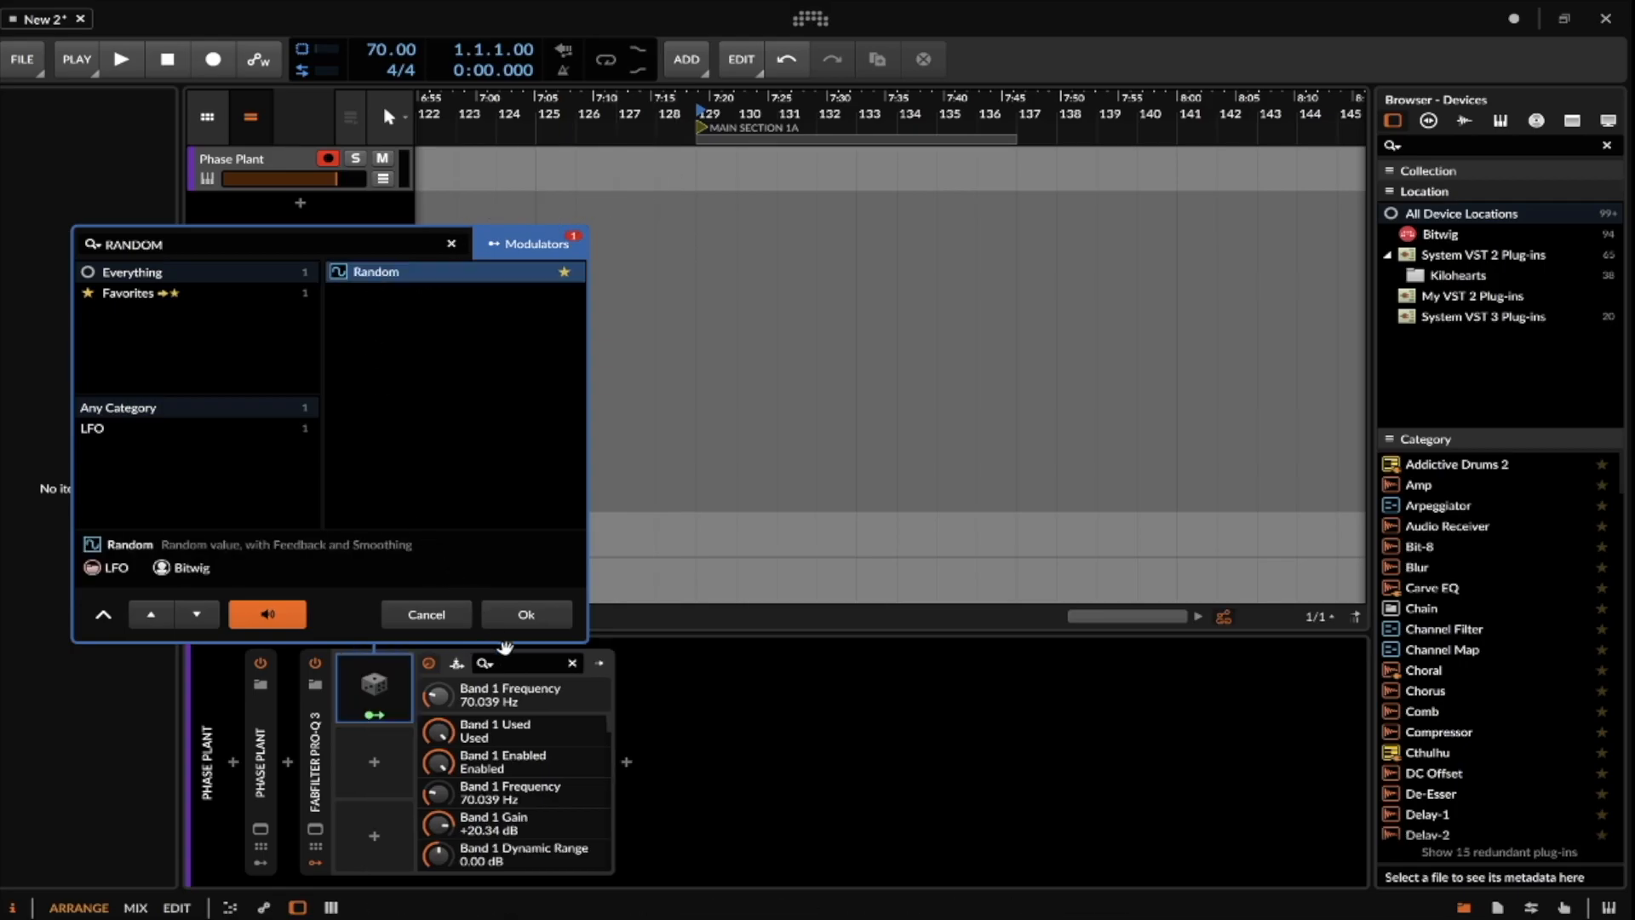
left_click(526, 614)
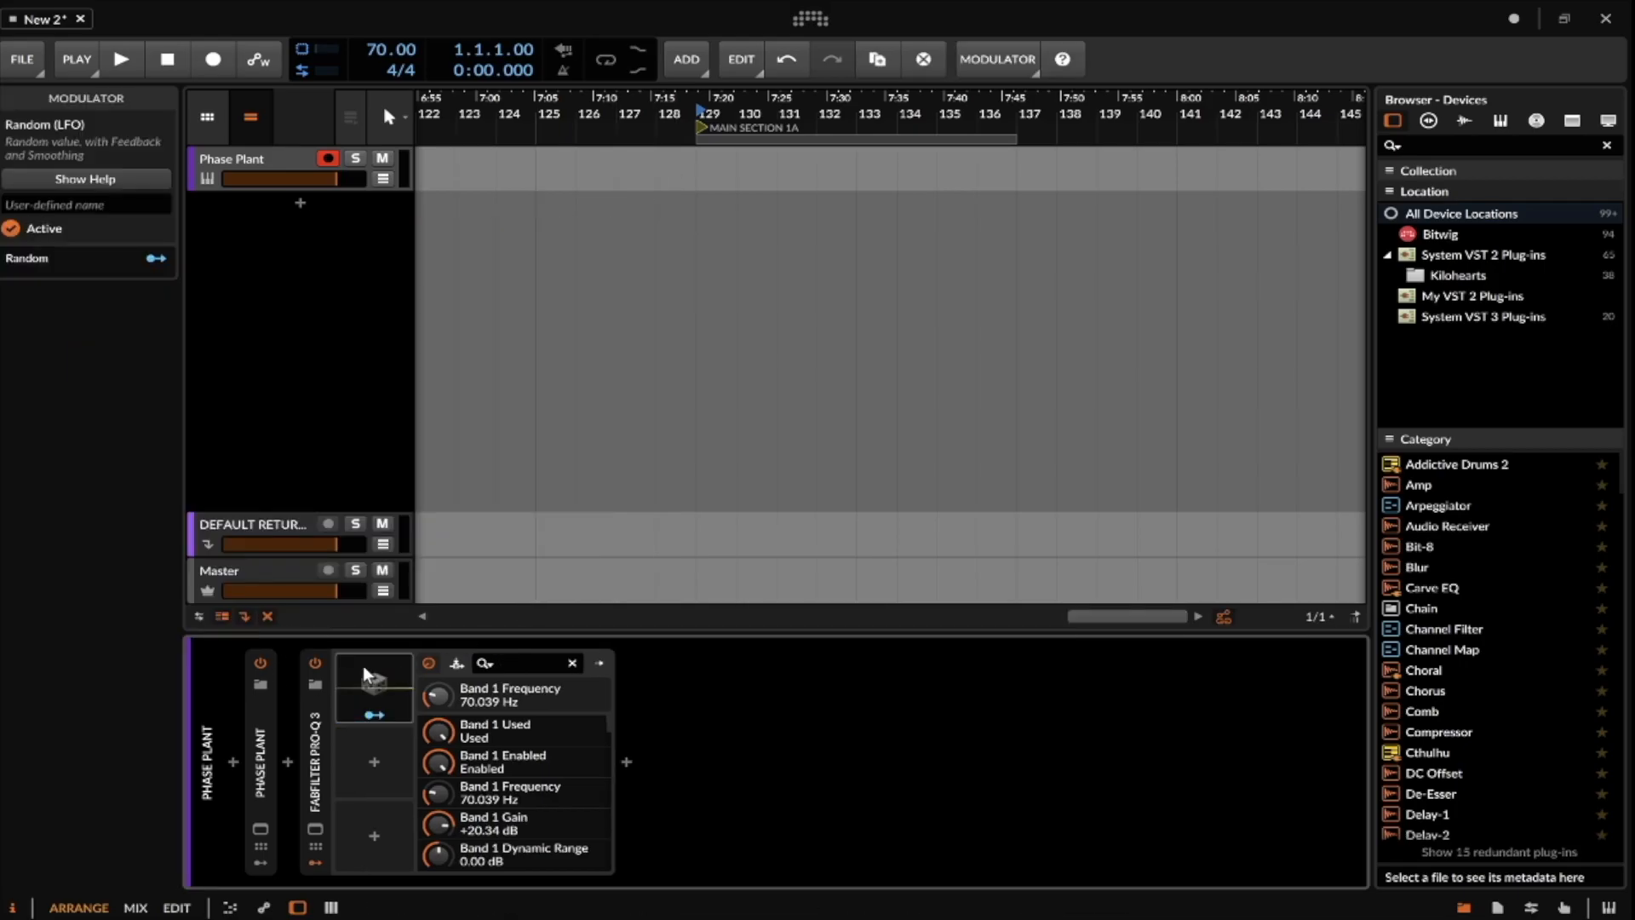
Modulate Band 1 Frequency with the Random modulator by +0.160 and check the movement in the EQ window.
left_click(393, 728)
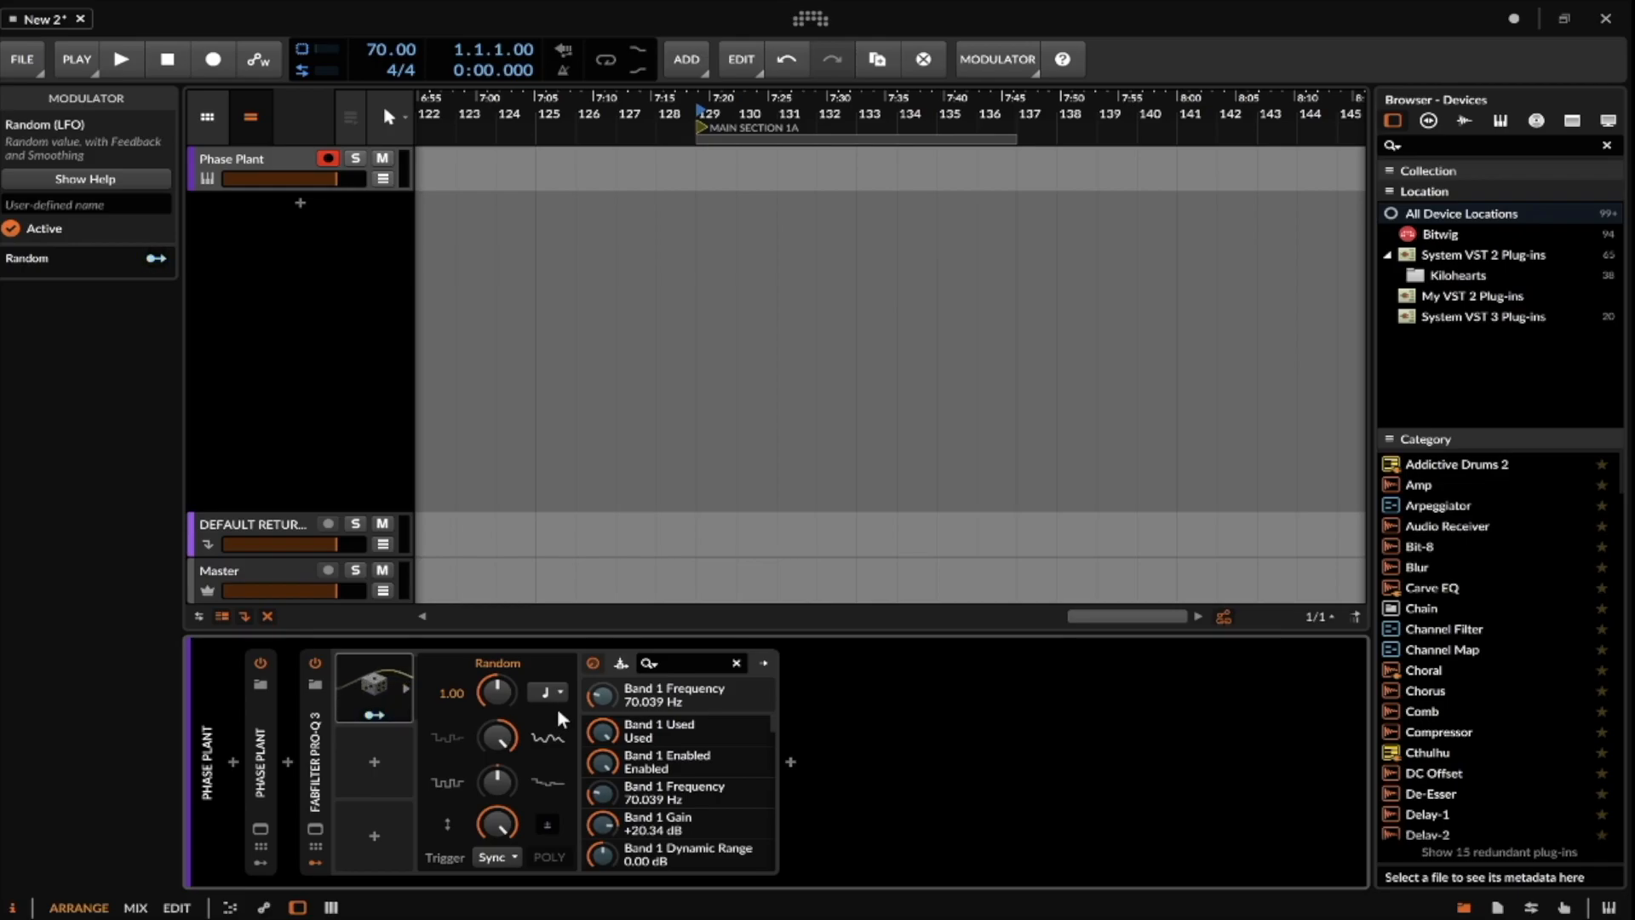
left_click_drag(602, 695, 602, 679)
left_click(315, 828)
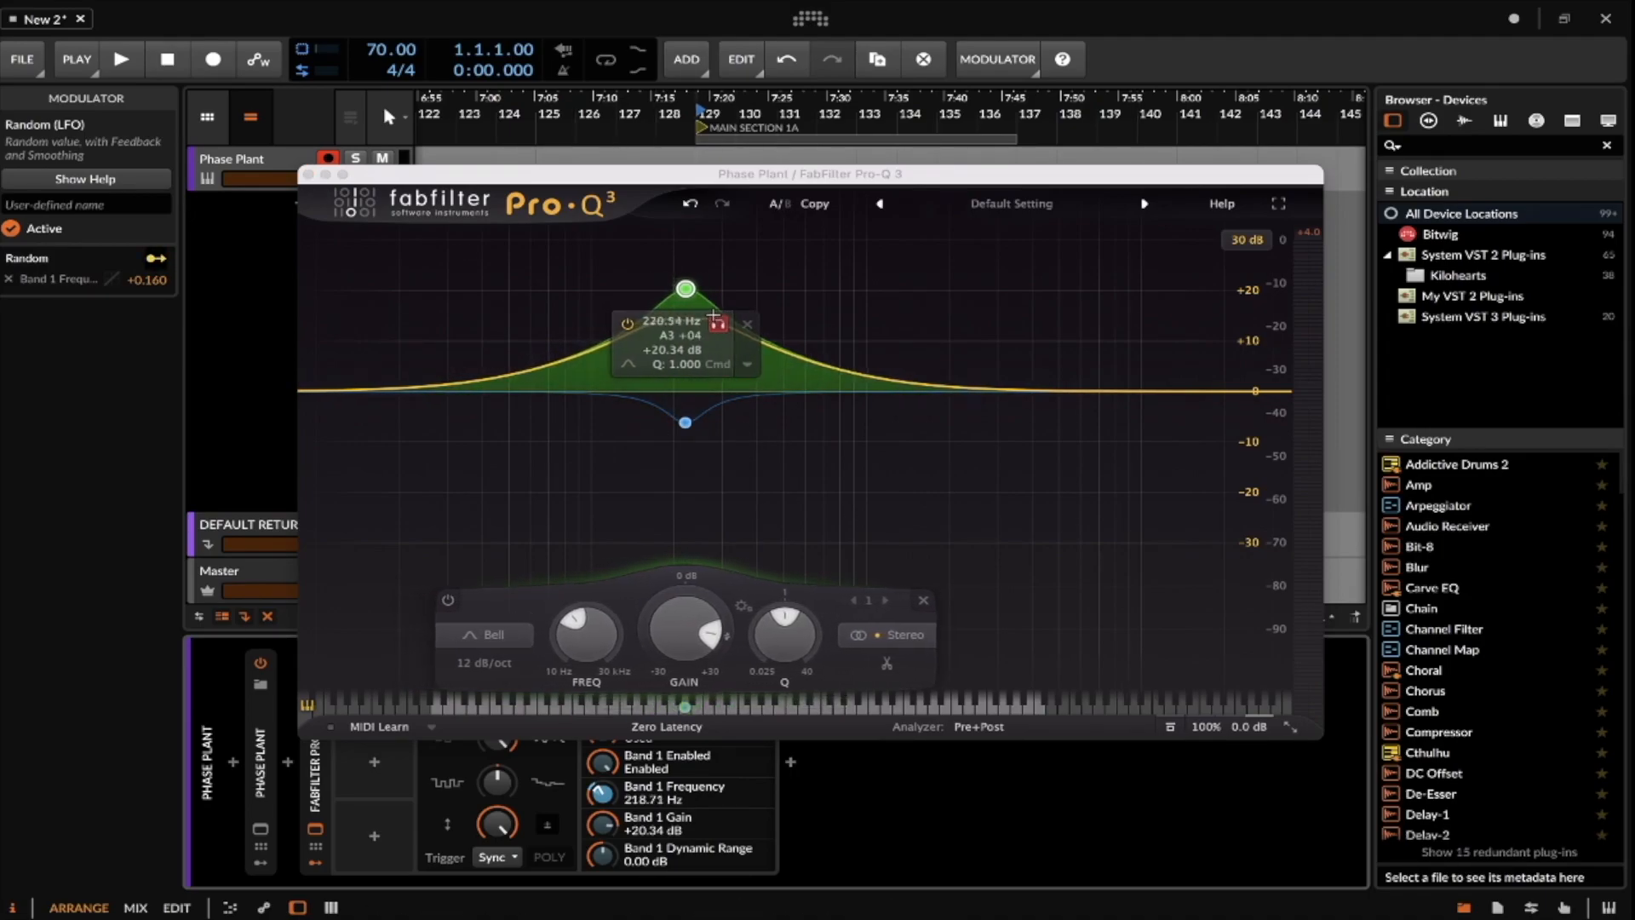
left_click(308, 175)
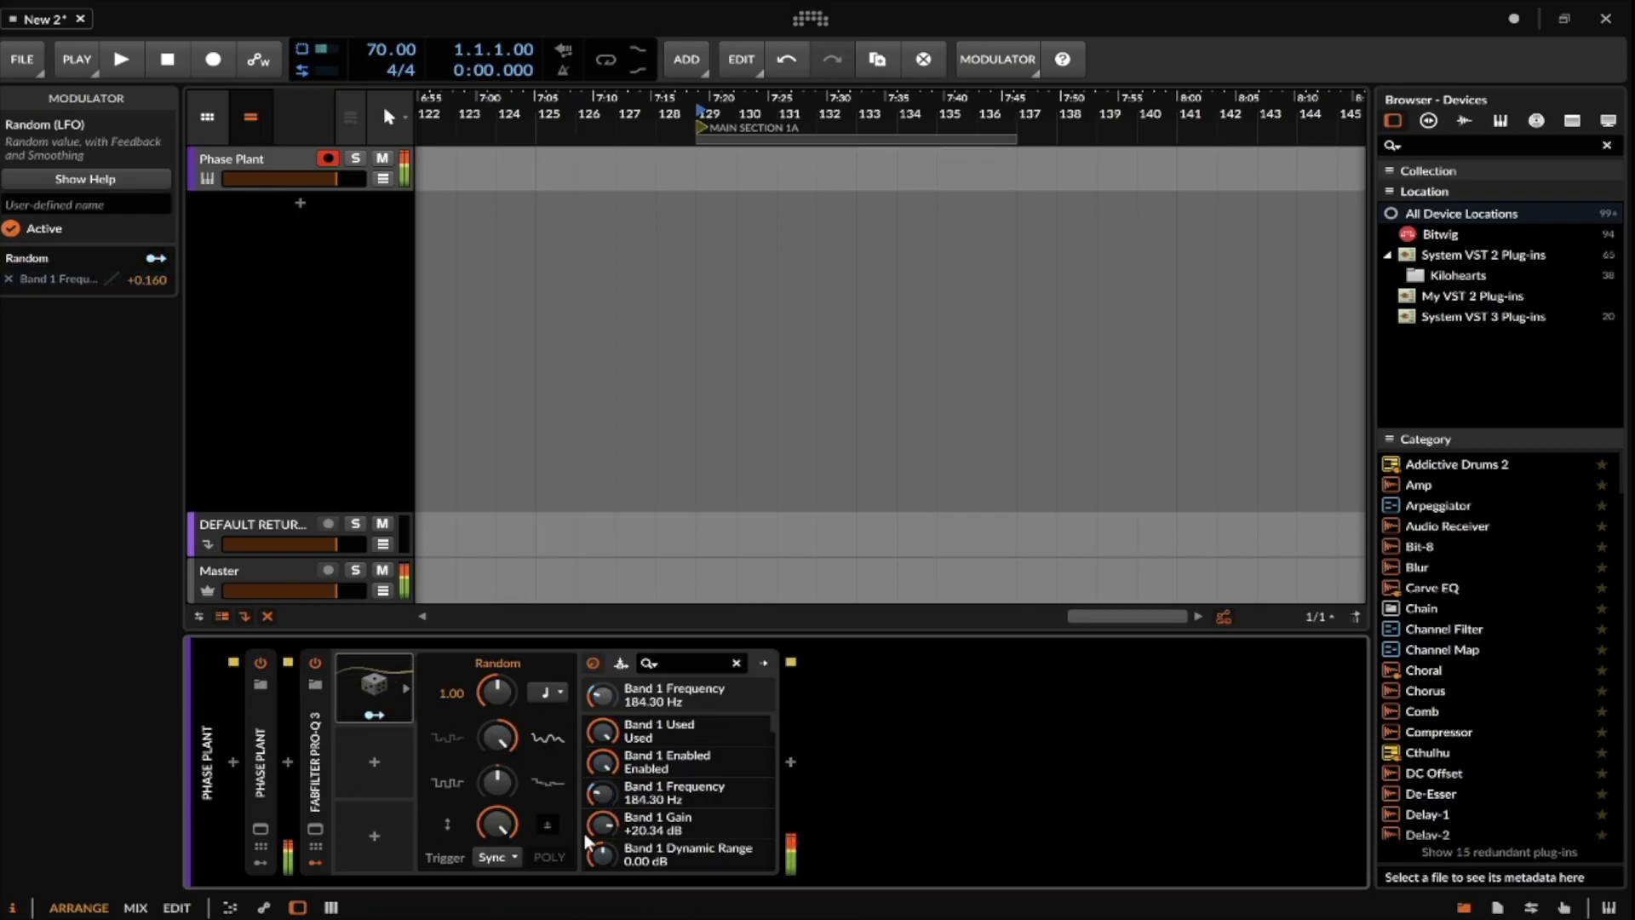
Change the 220 Hz EQ band to a Notch with a Q of about 0.56 and close the EQ window.
left_click(320, 758)
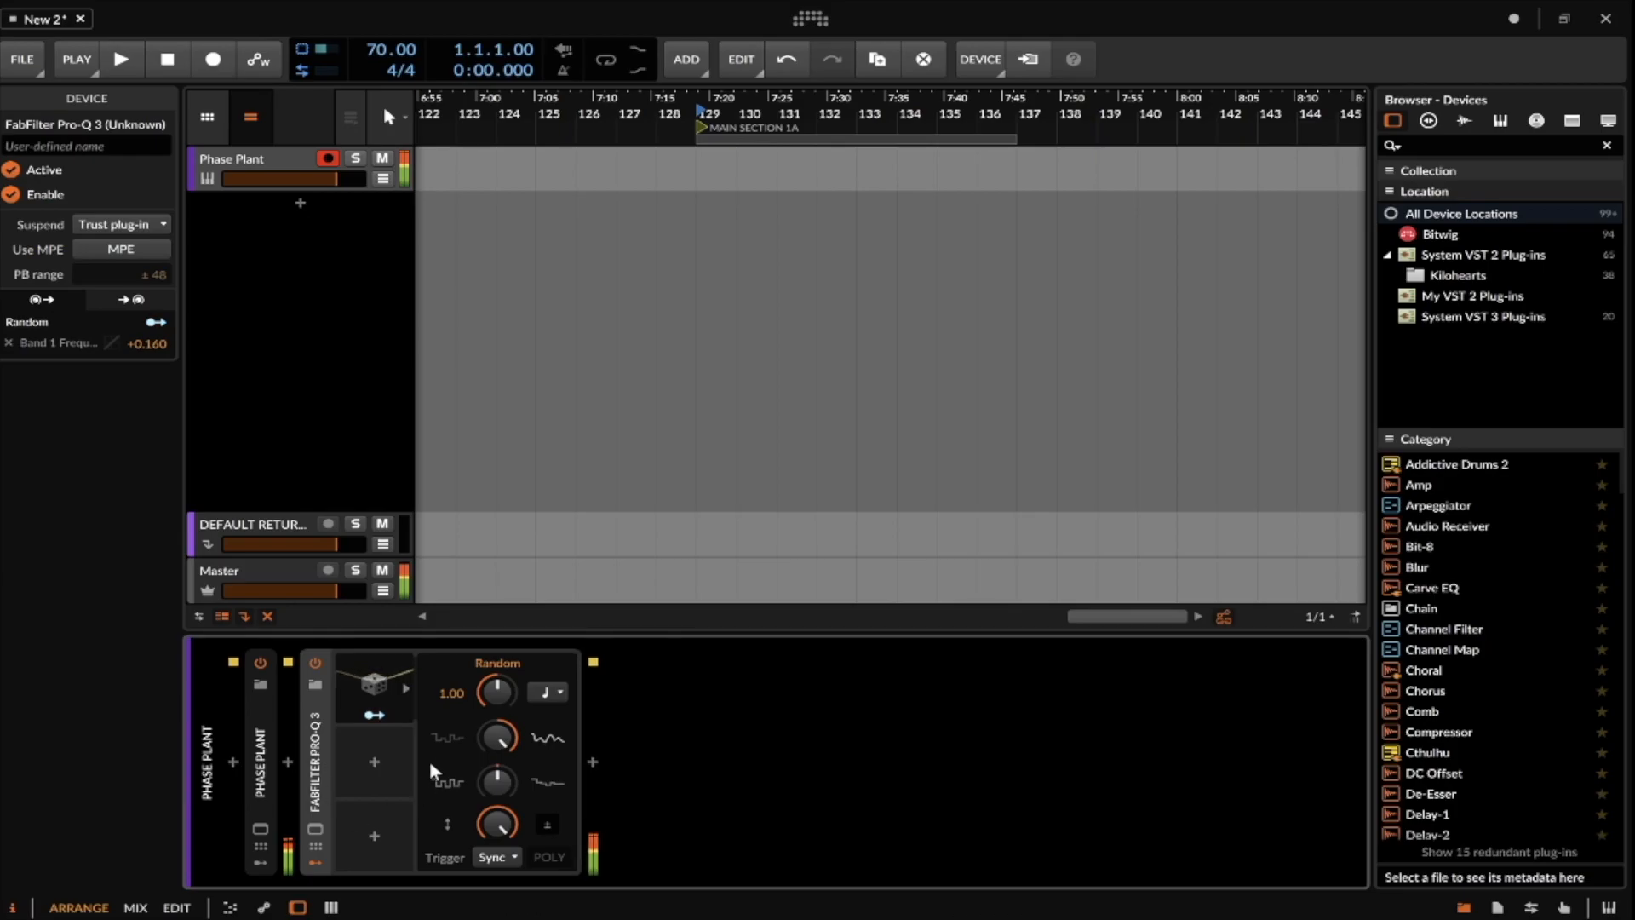
left_click(314, 831)
left_click(686, 423)
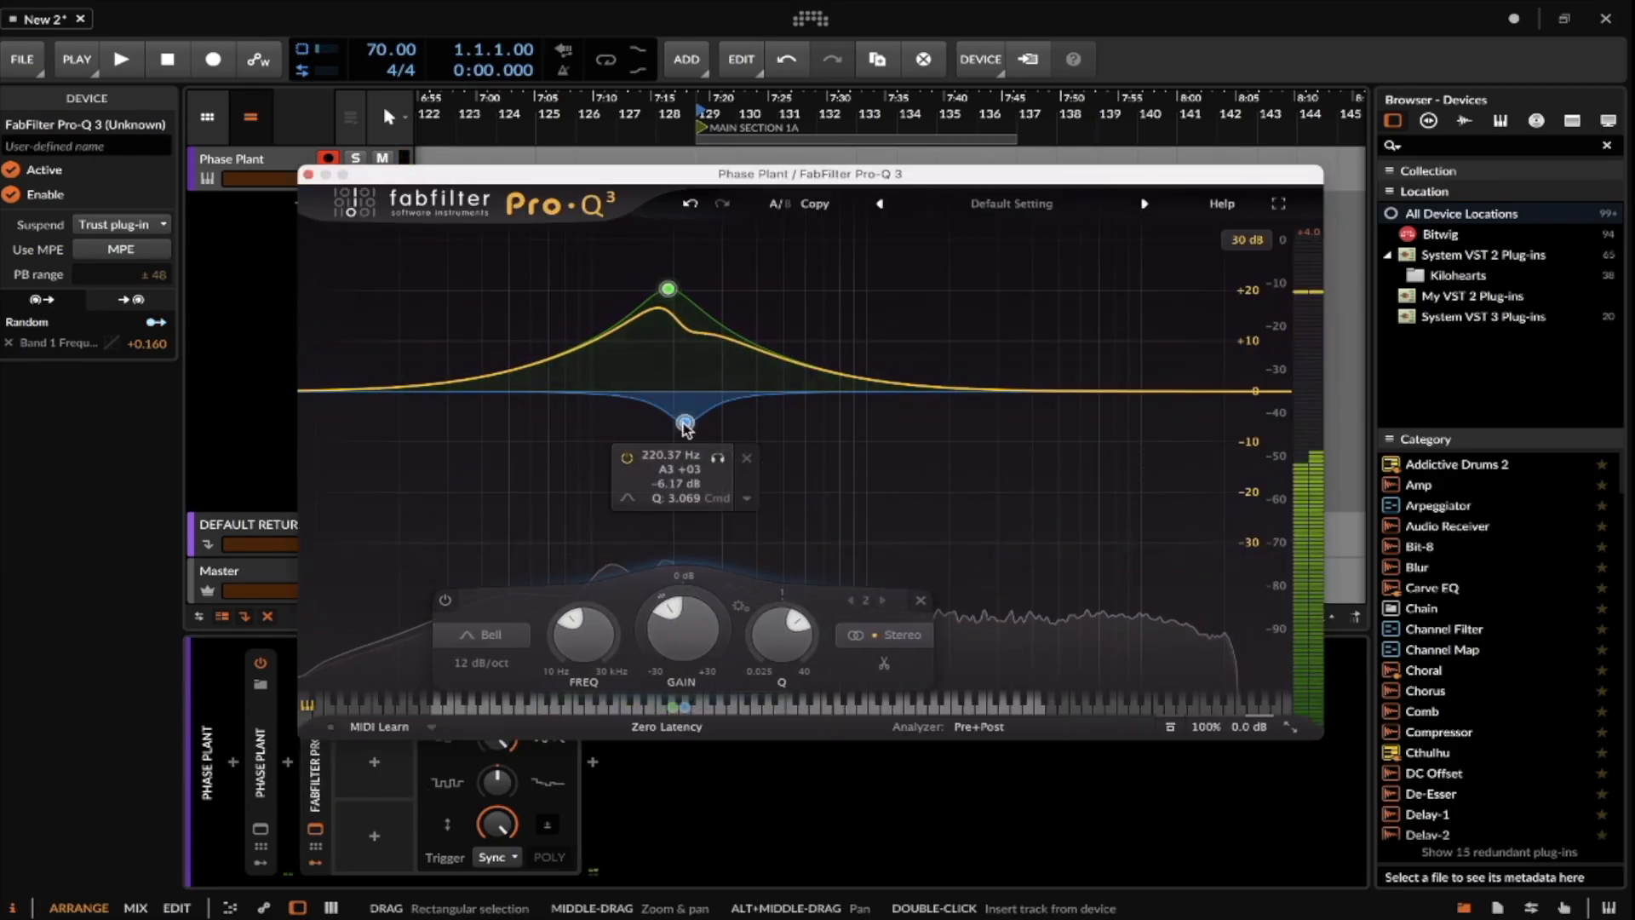
left_click(483, 635)
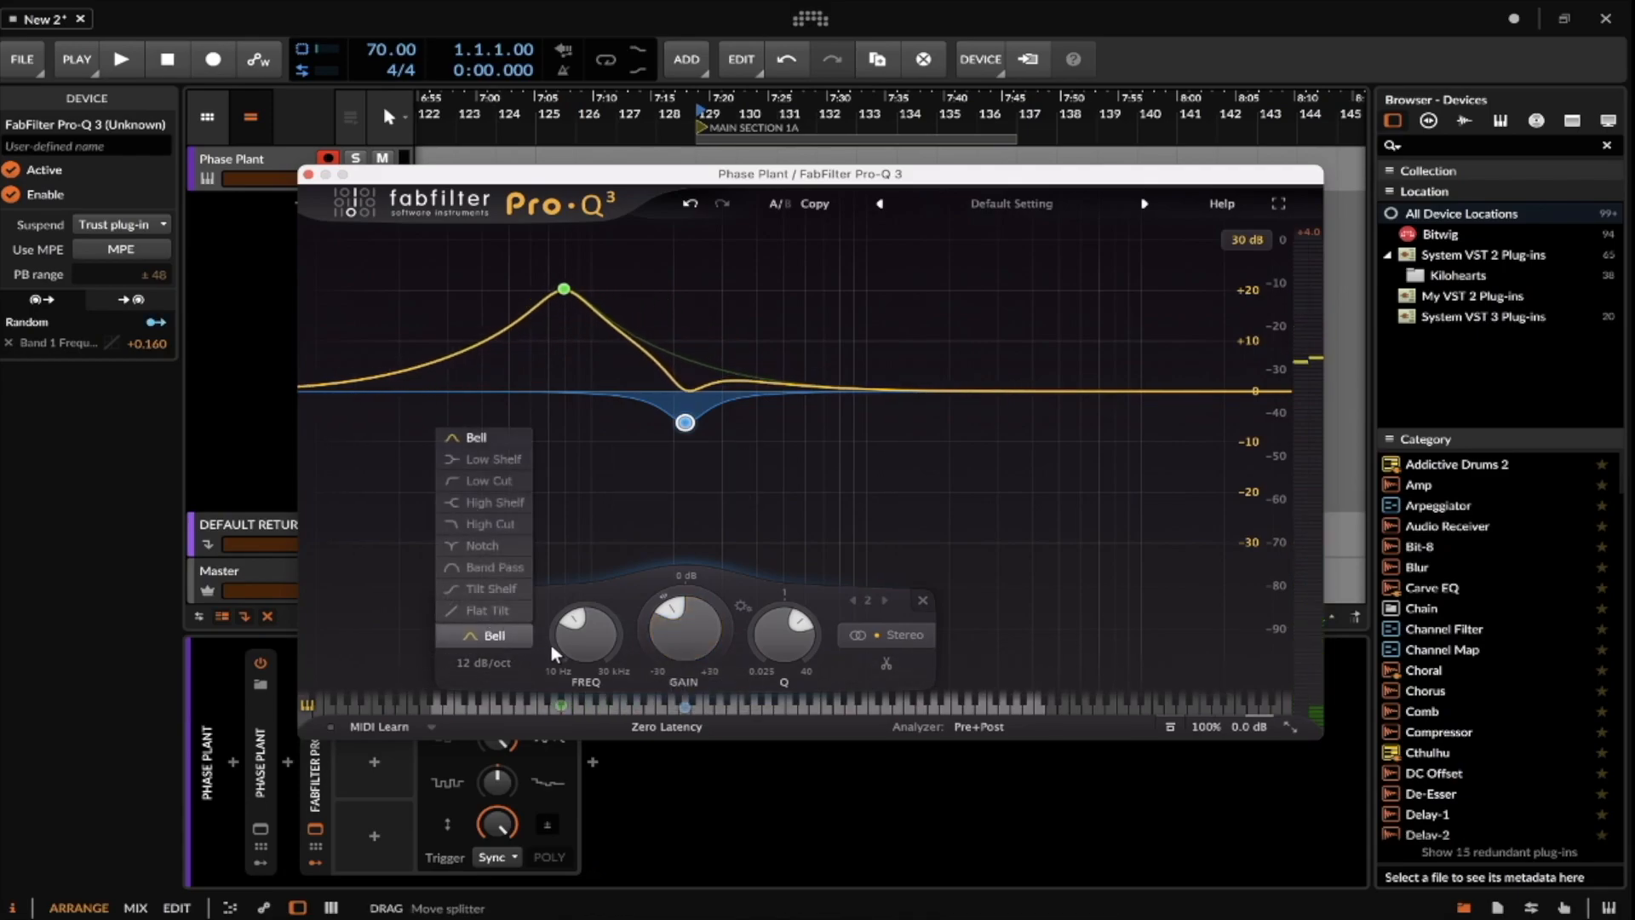
left_click(511, 553)
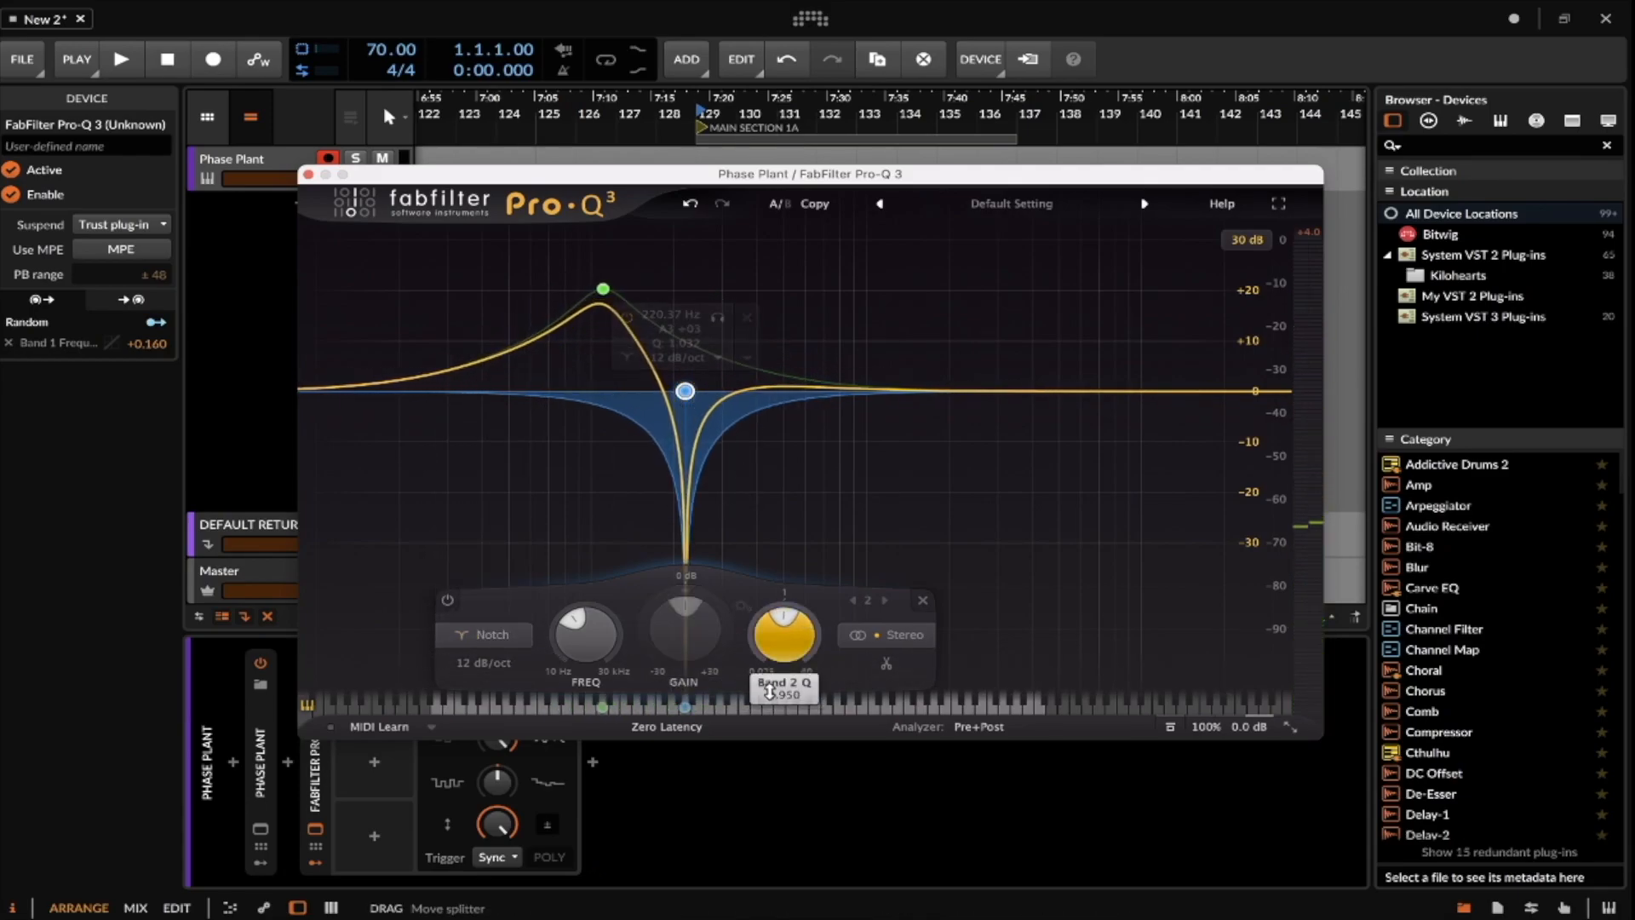
left_click(308, 175)
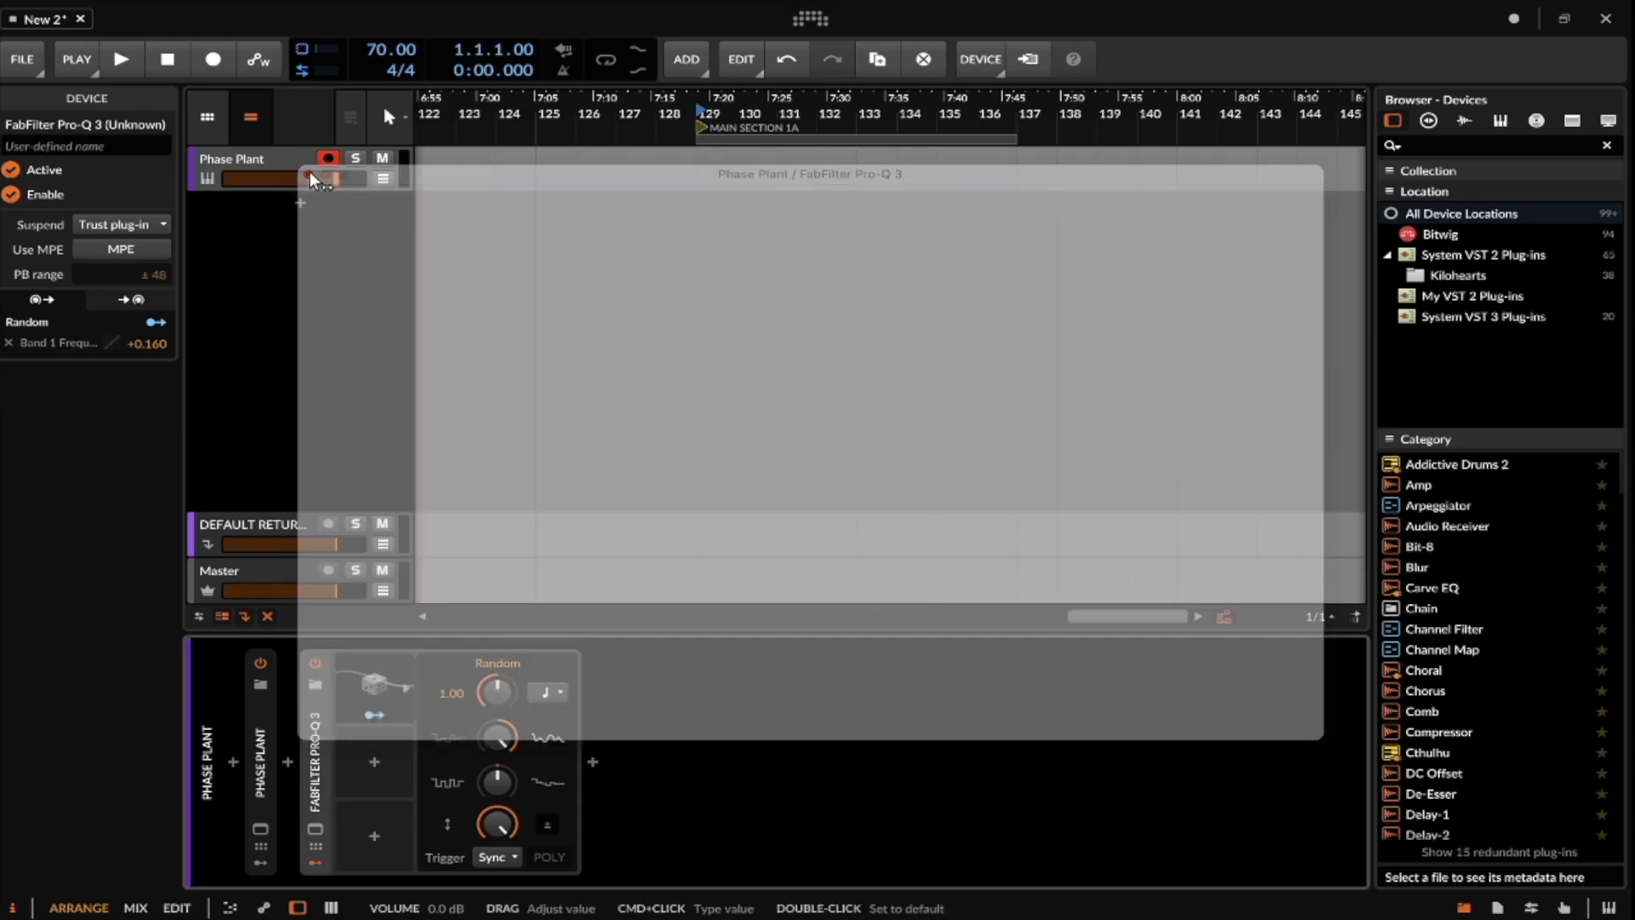
Duplicate the Random modulator into the second modulator slot and display the copy's settings.
left_click(373, 683)
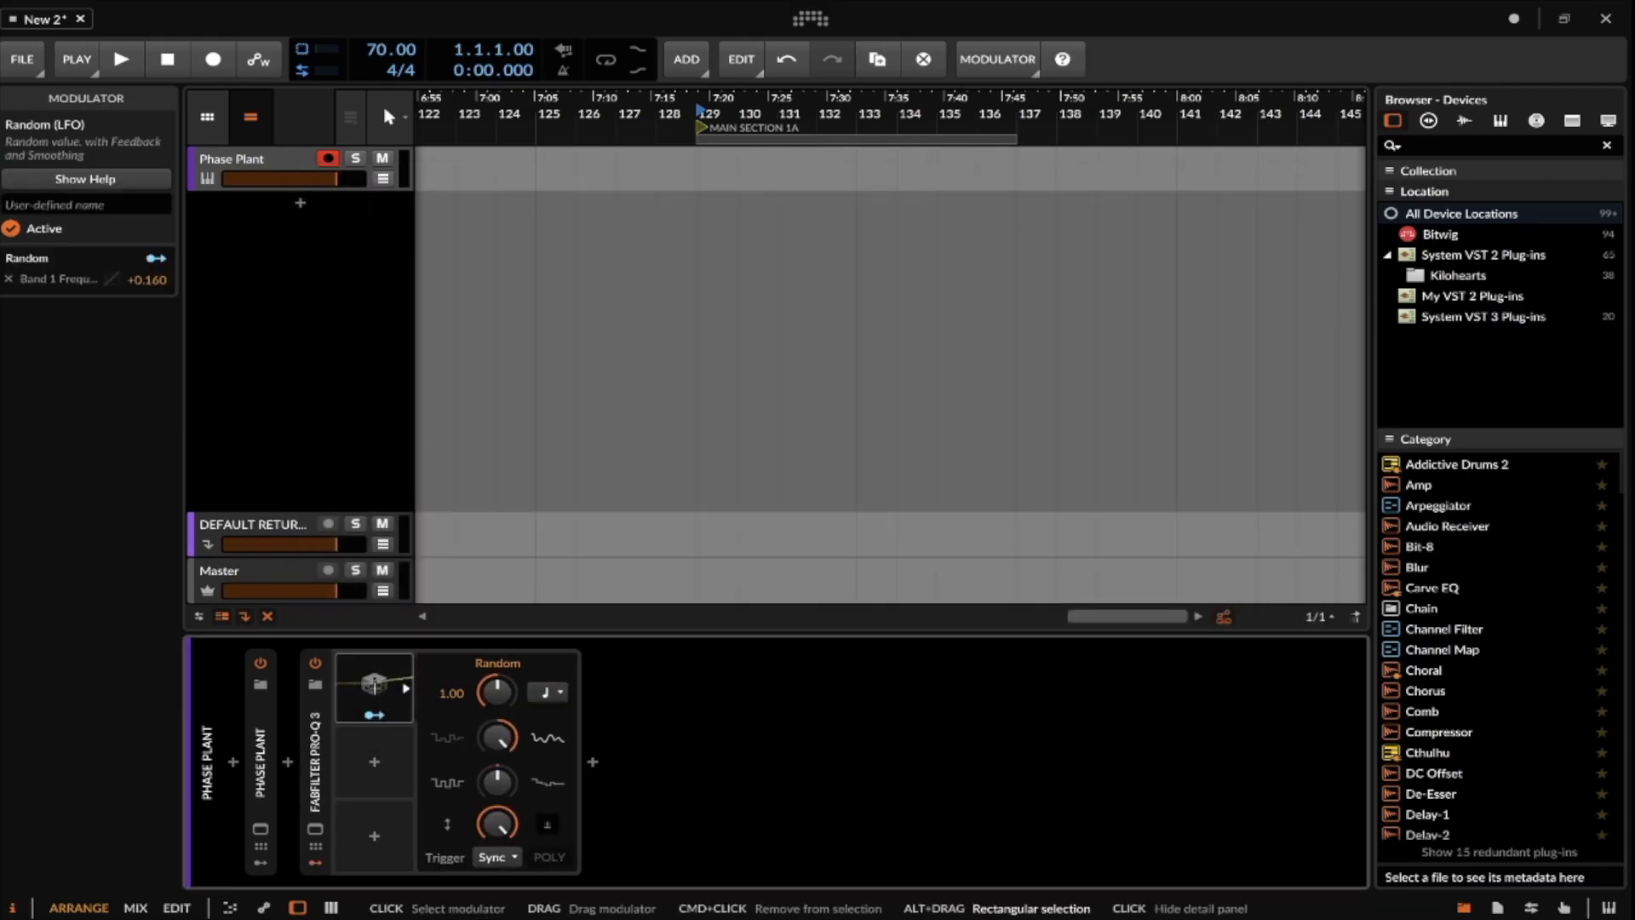
left_click_drag(374, 715, 370, 763)
left_click_drag(372, 689, 373, 766)
left_click(407, 778)
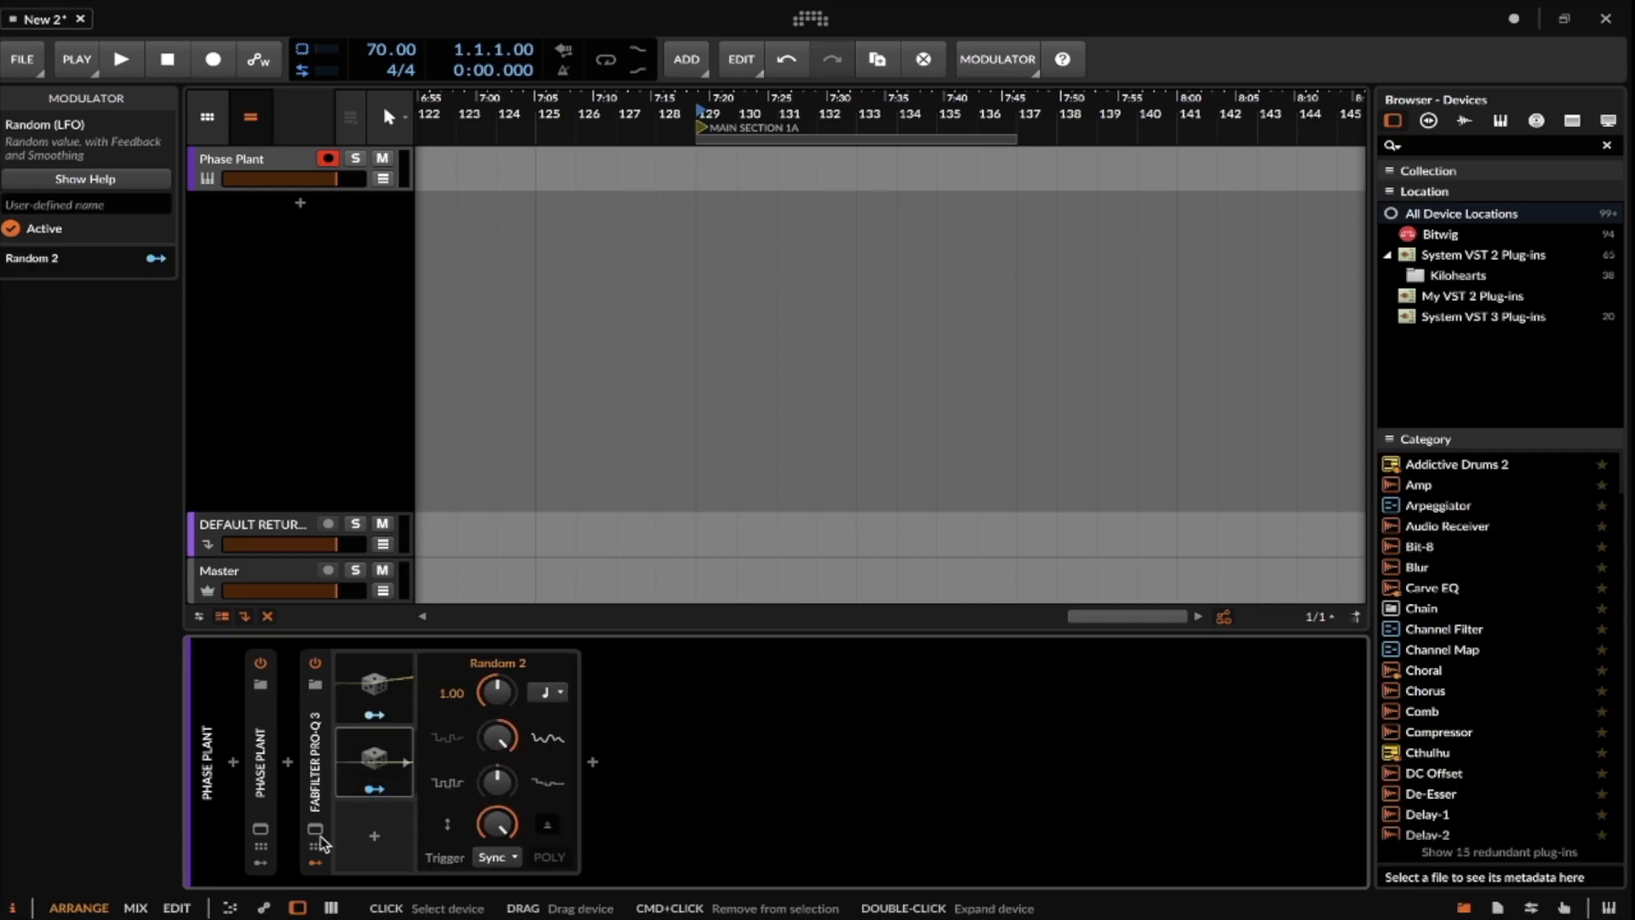
Modulate Band 2 Frequency with the second Random modulator by -0.235 and check the movement in the EQ window.
double_click(316, 799)
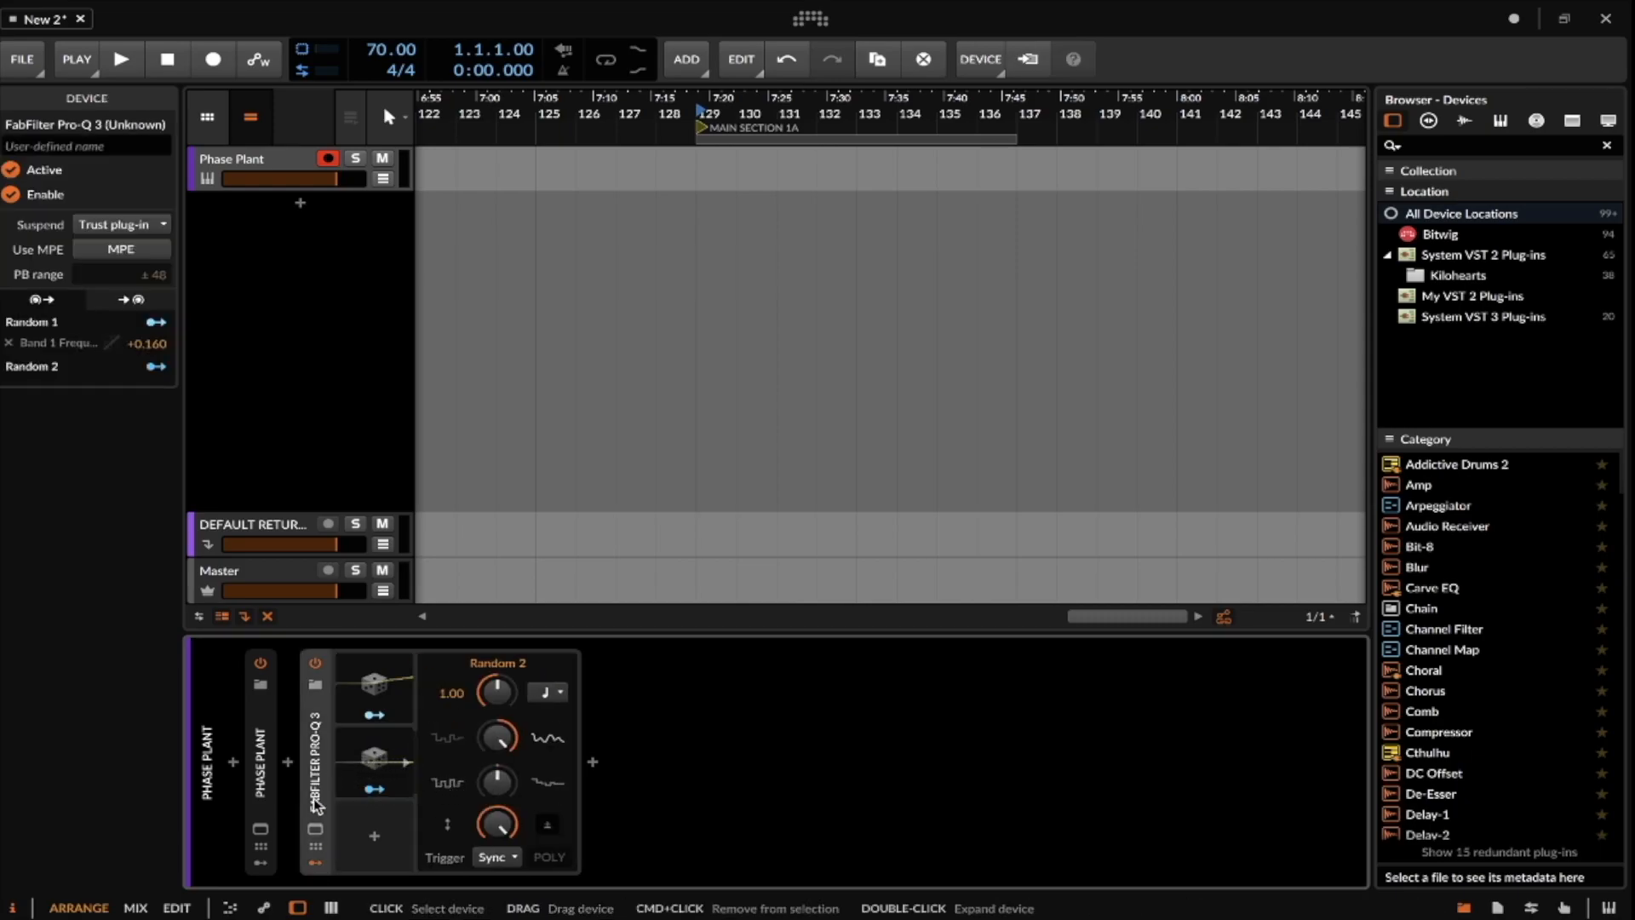
left_click(372, 796)
scroll(649, 804, "down", 1)
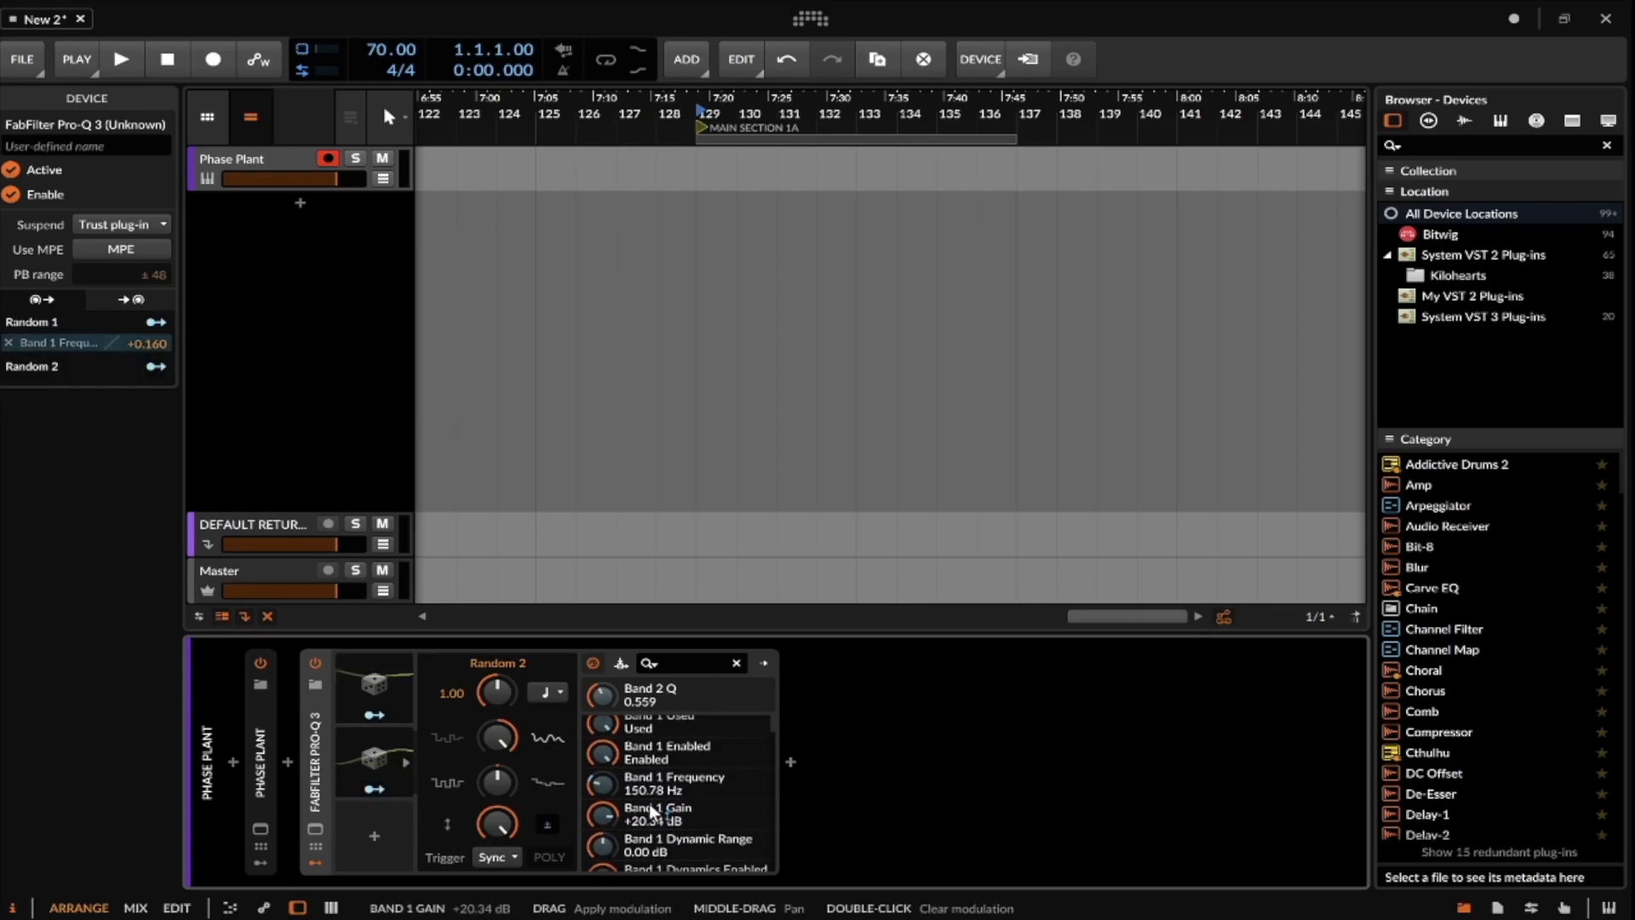
scroll(648, 804, "down", 7)
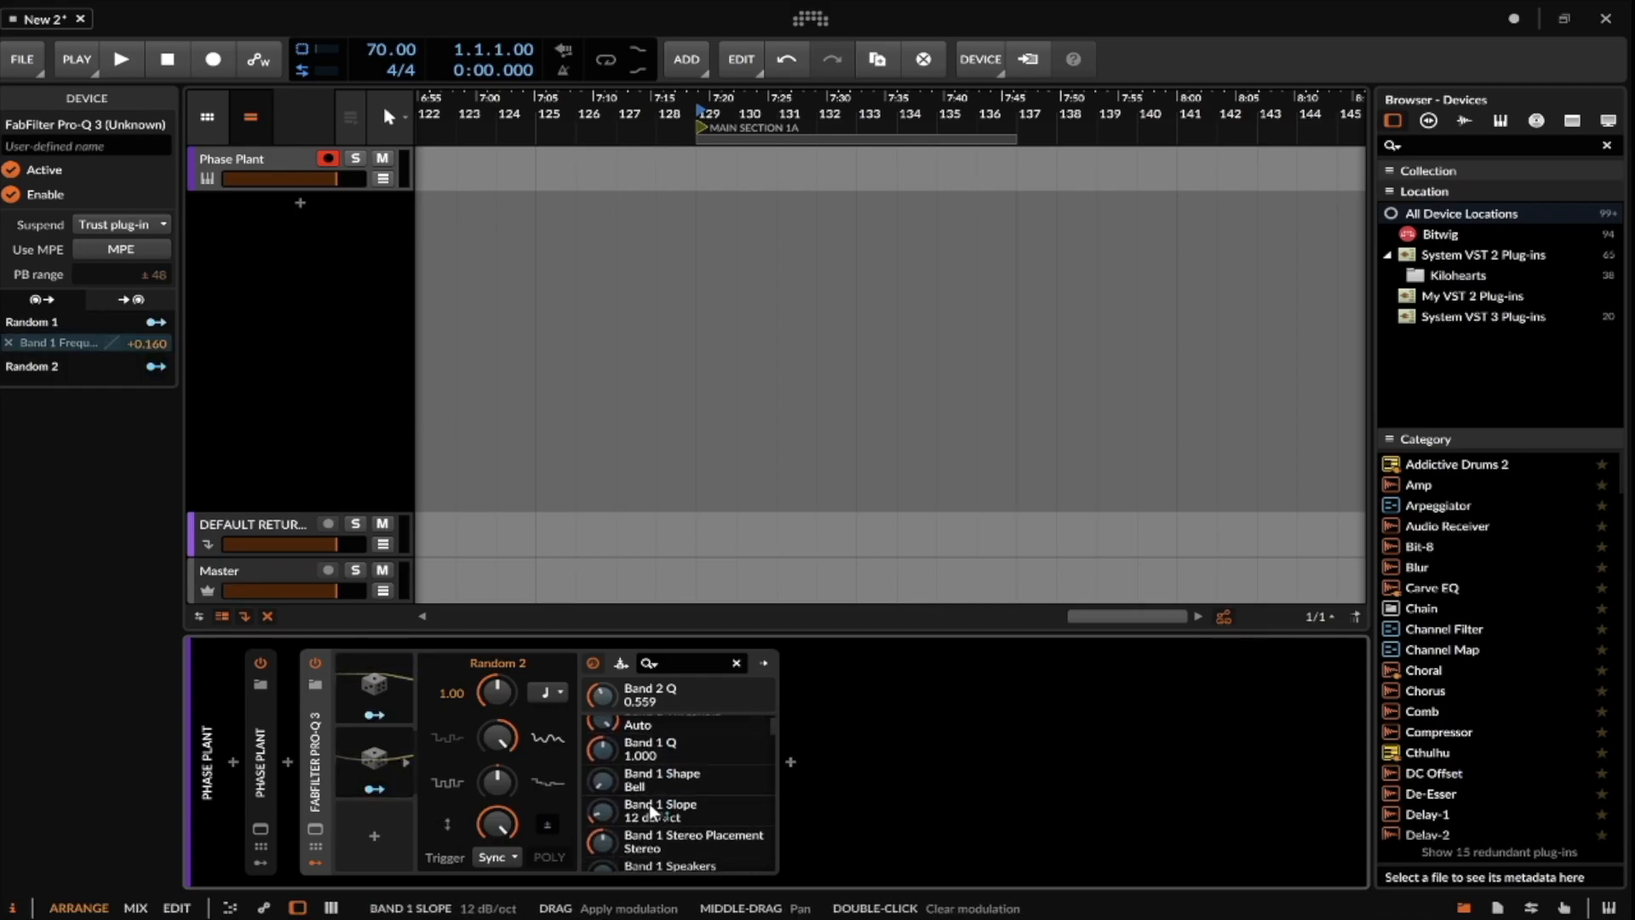
scroll(648, 804, "down", 4)
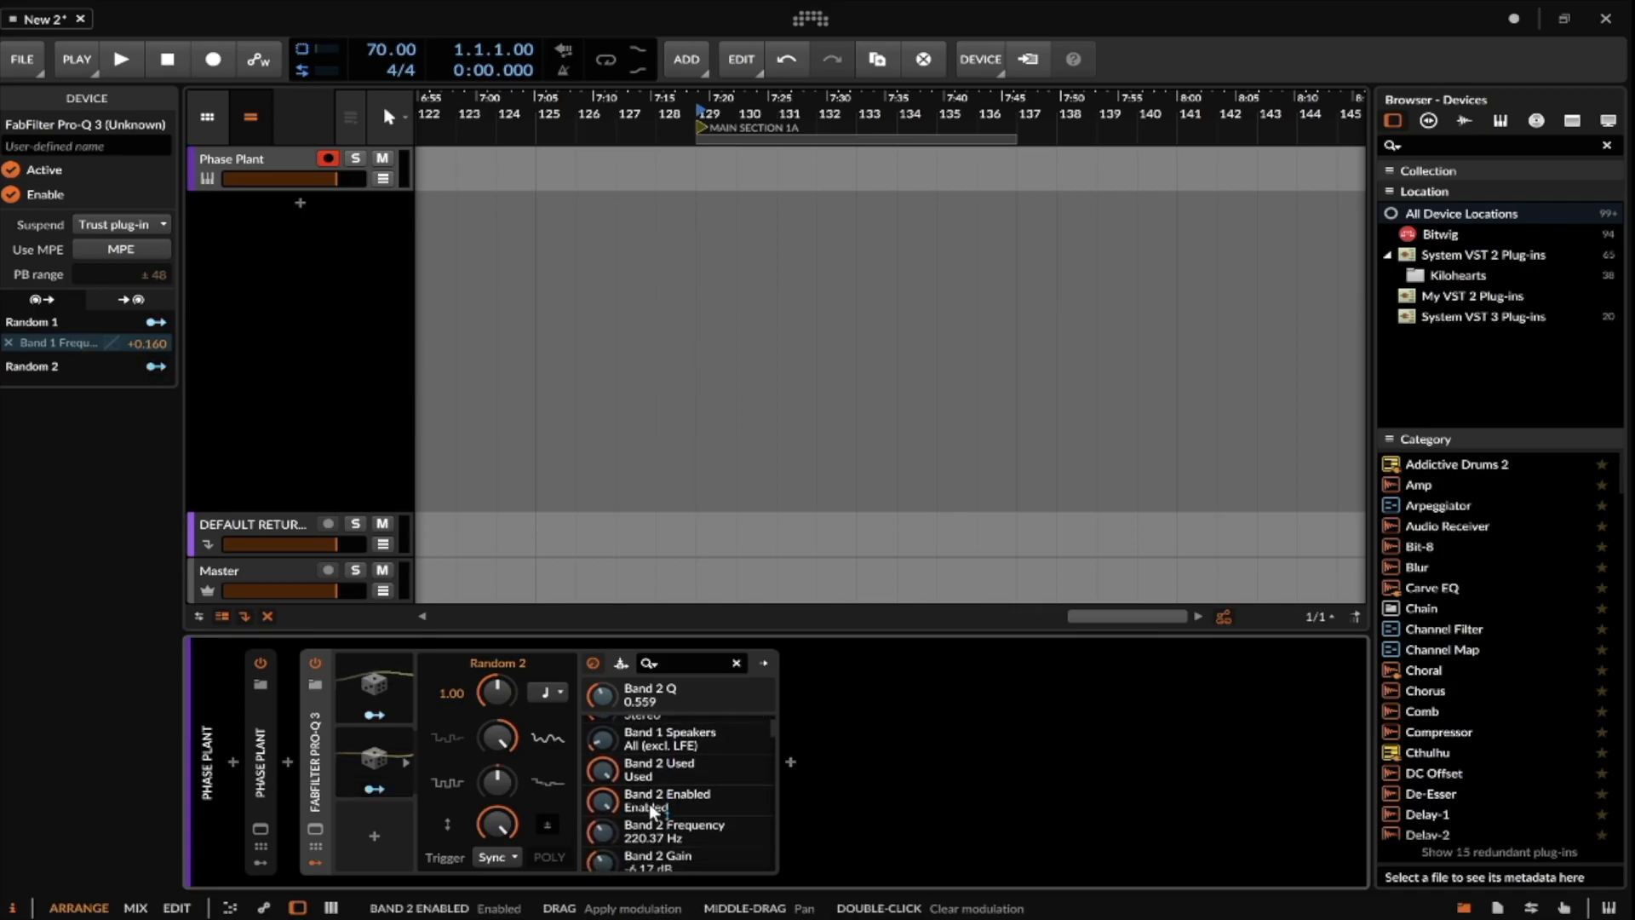
left_click_drag(641, 822, 641, 836)
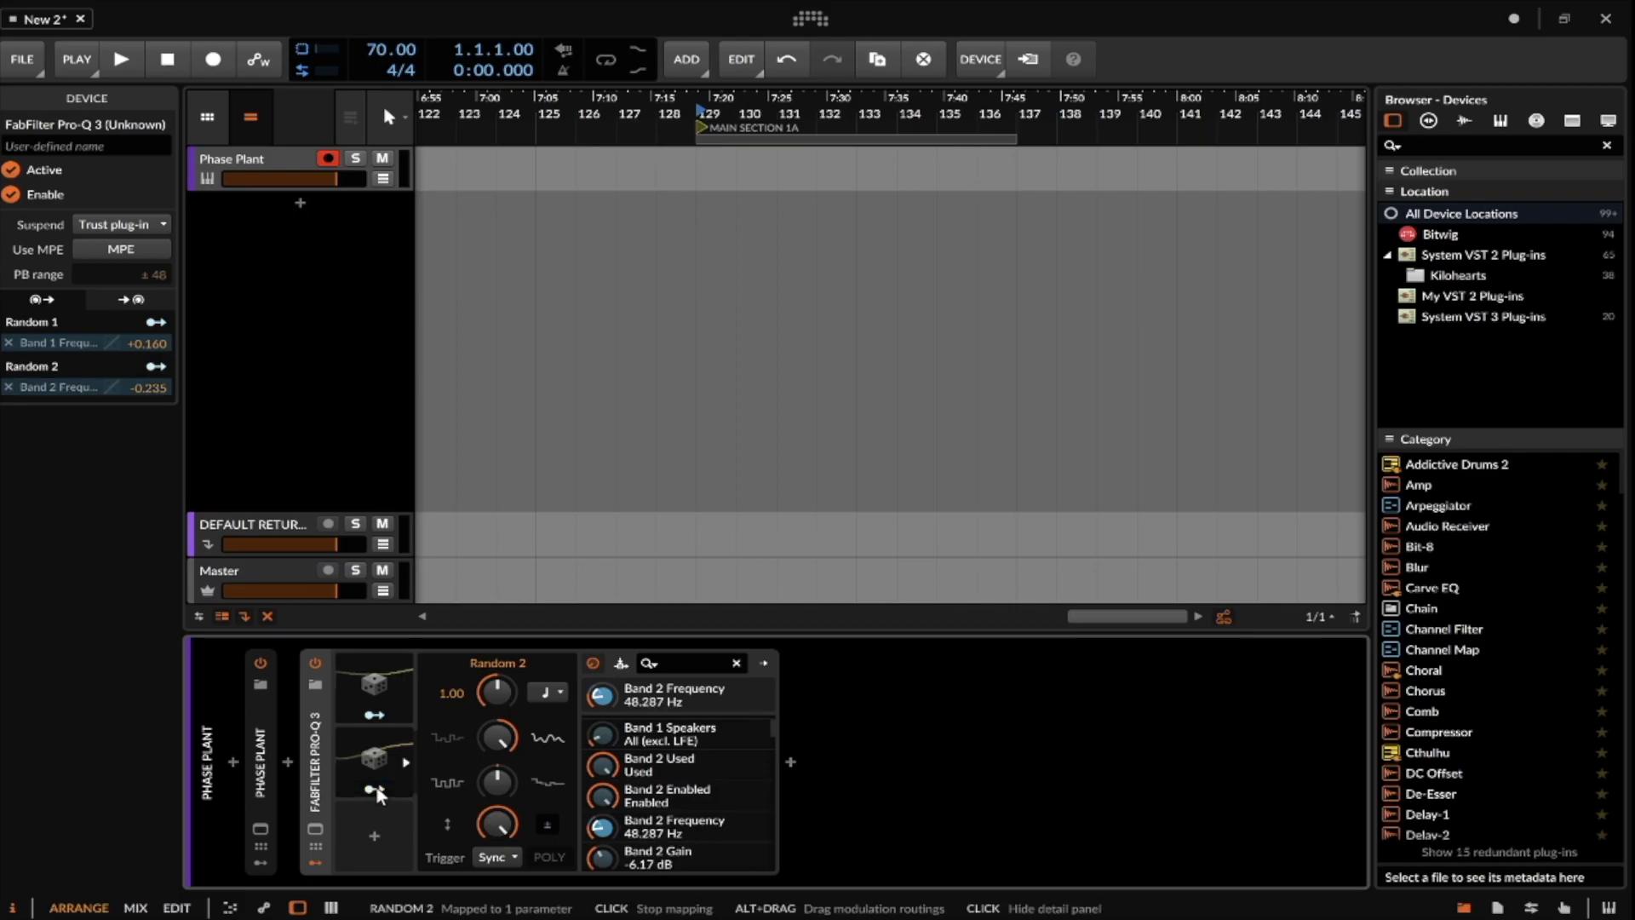
left_click(314, 828)
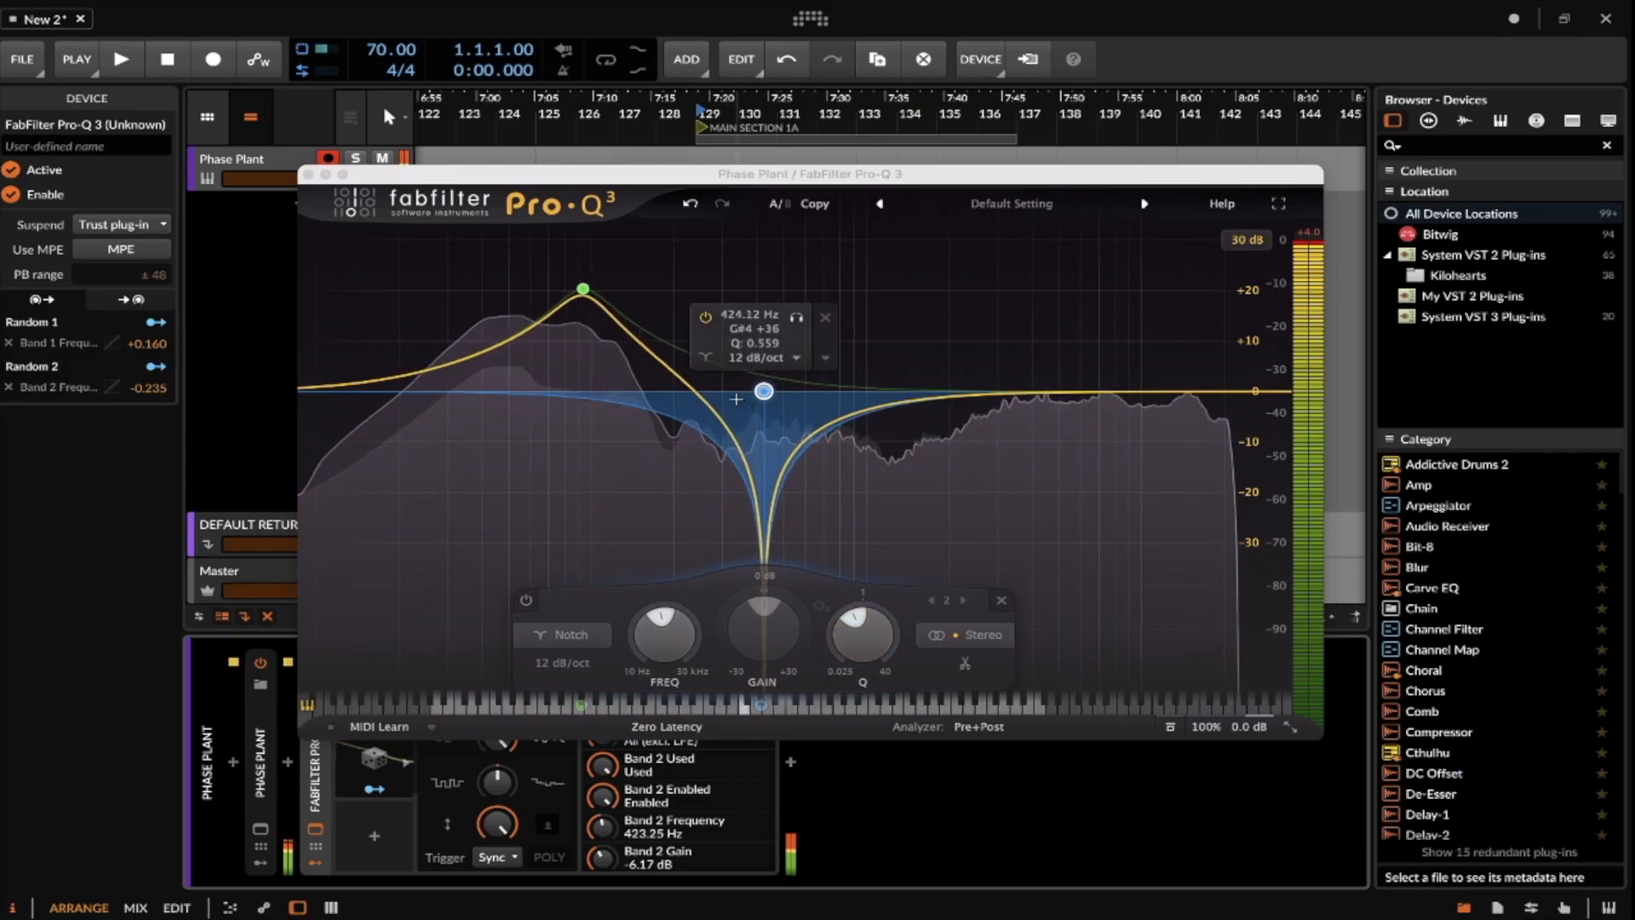
left_click(308, 174)
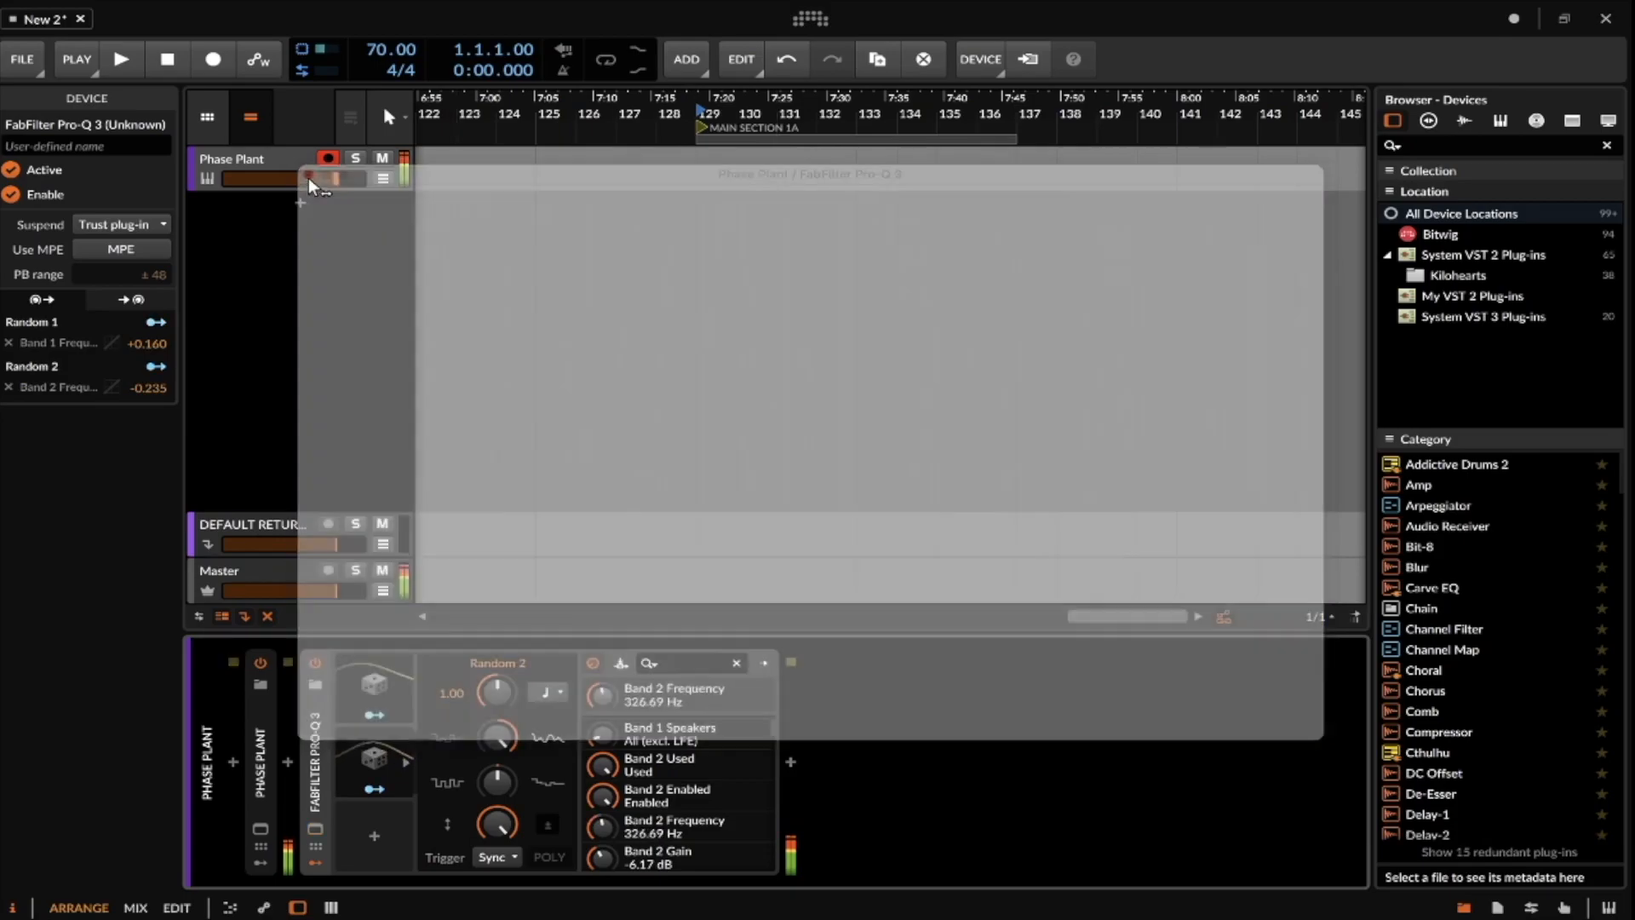
Open the Phase Plant window, bend the pitch wheel while a note plays, and close the window.
left_click(260, 827)
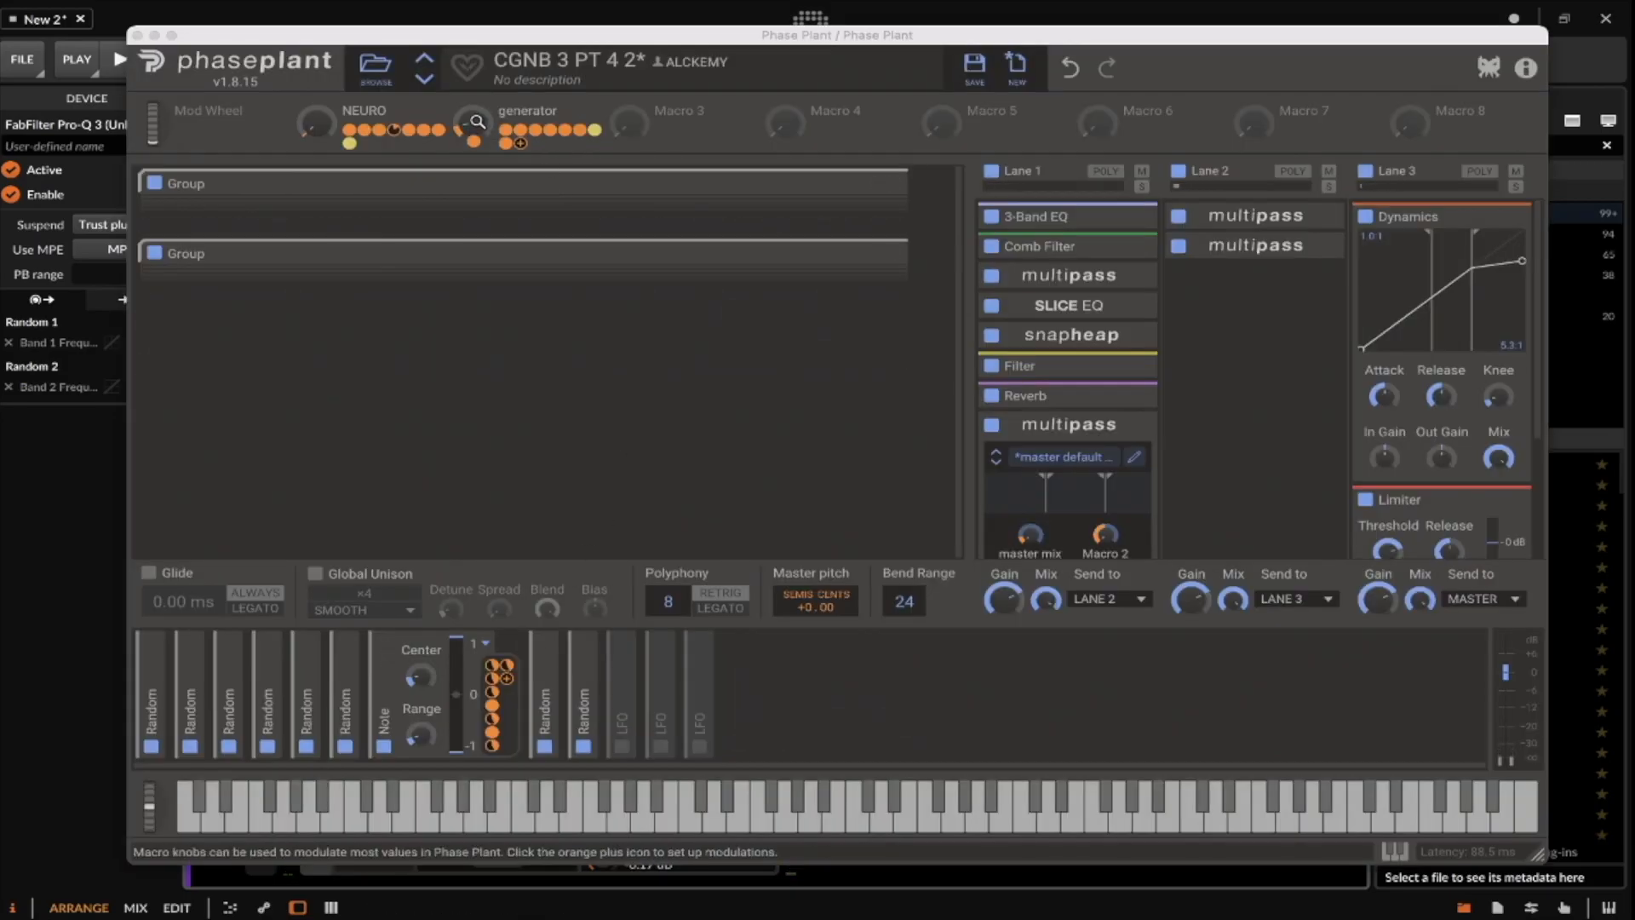
left_click(137, 35)
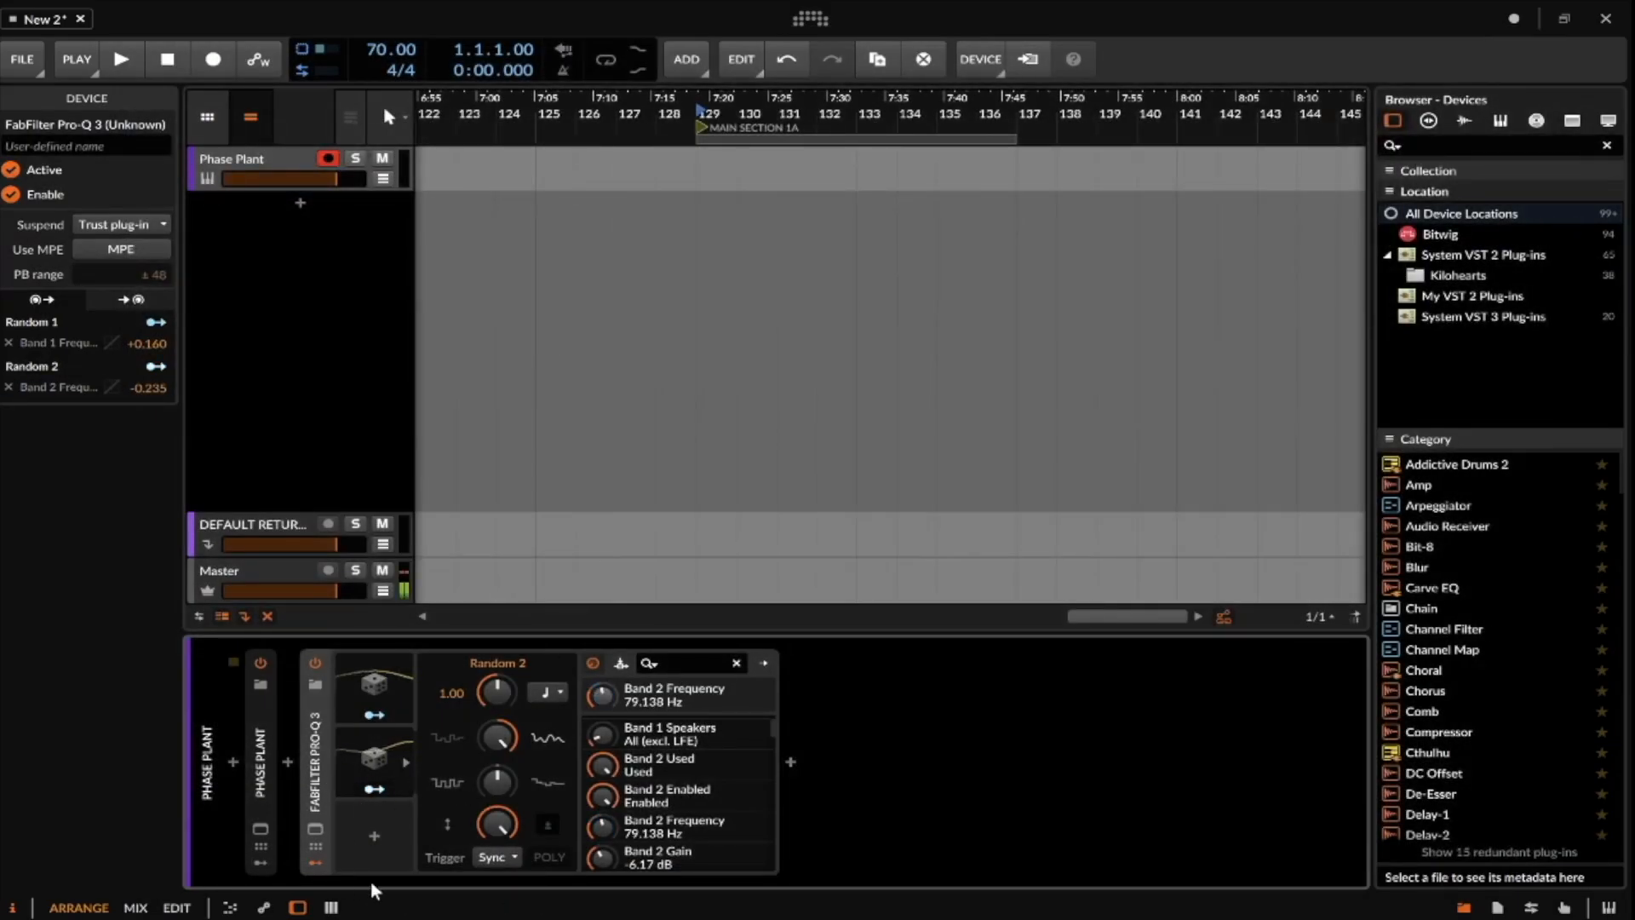
left_click(261, 828)
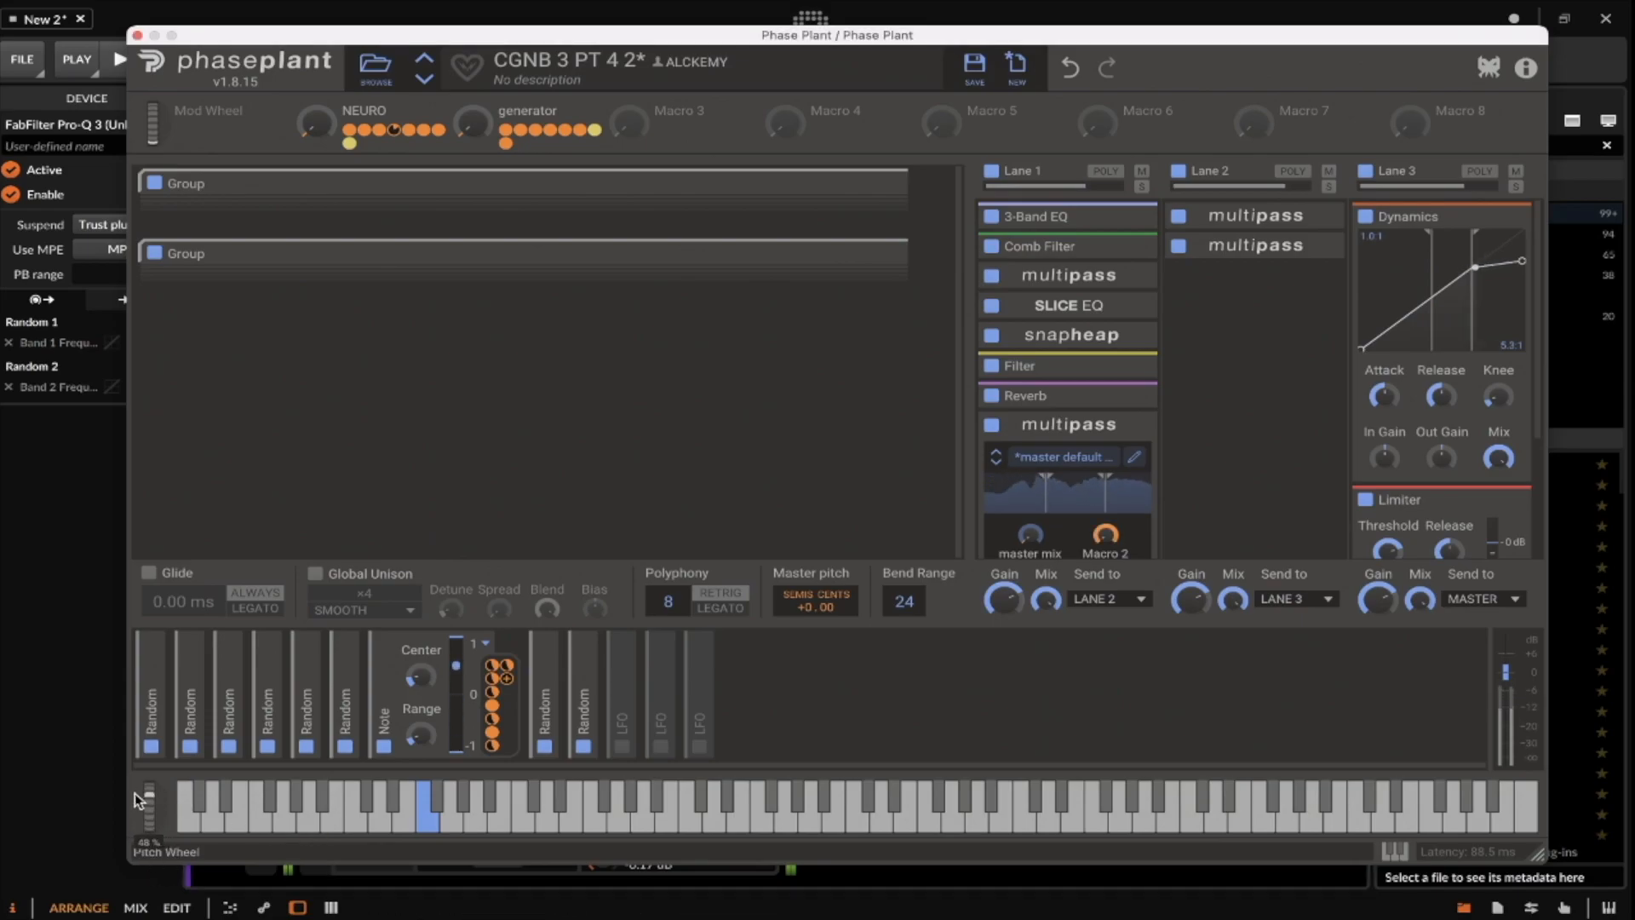
left_click_drag(134, 794, 126, 819)
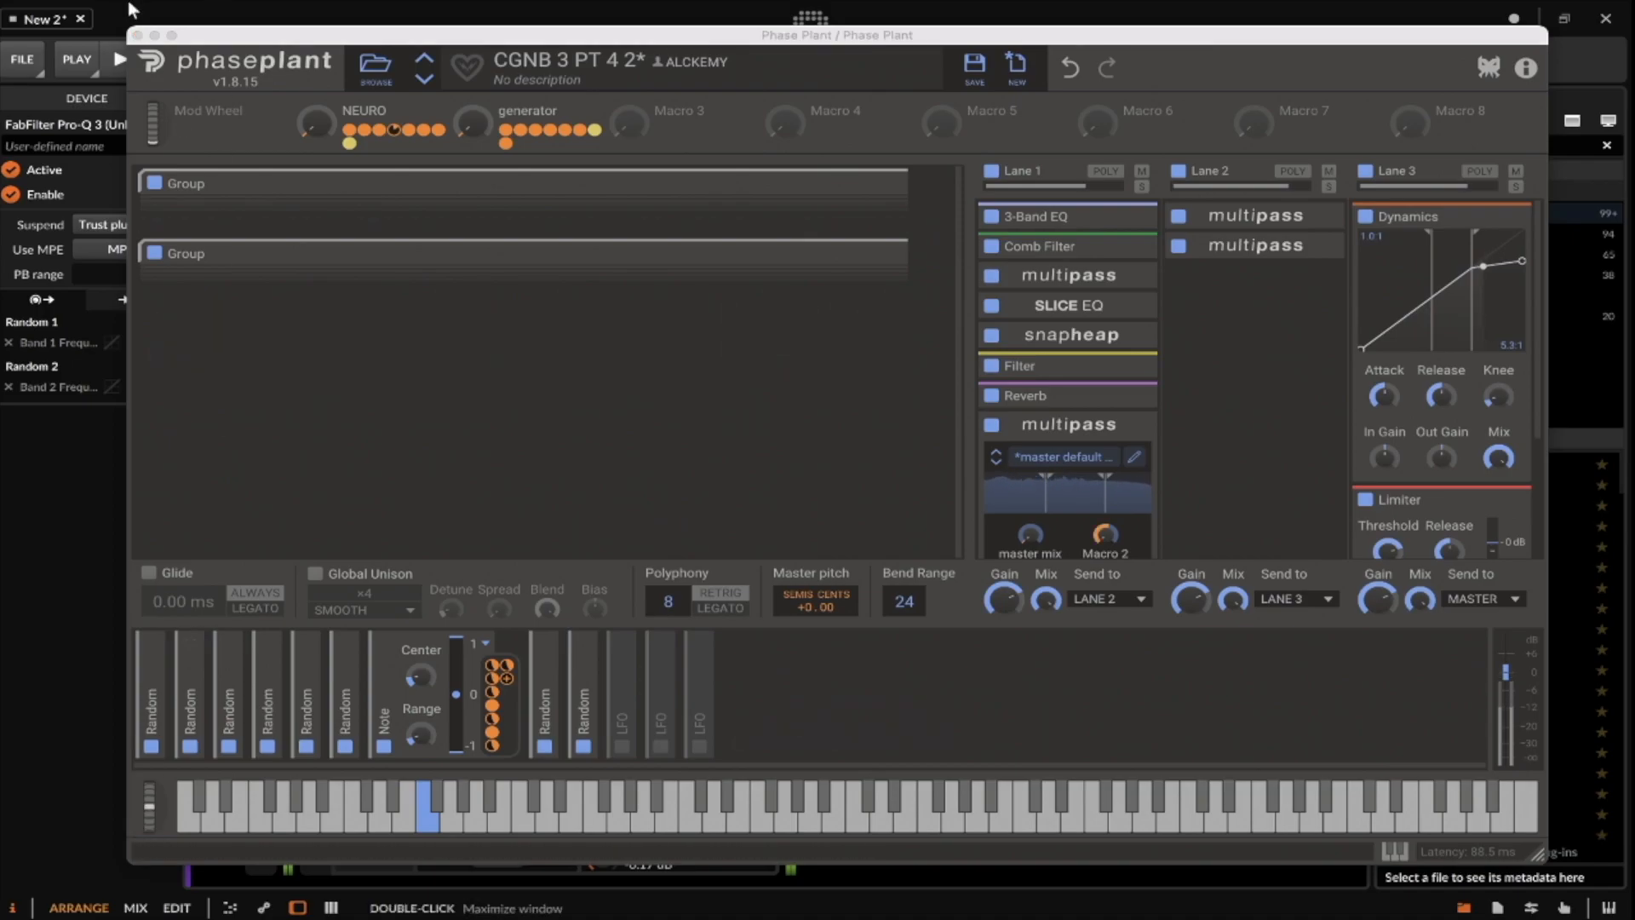
left_click(137, 35)
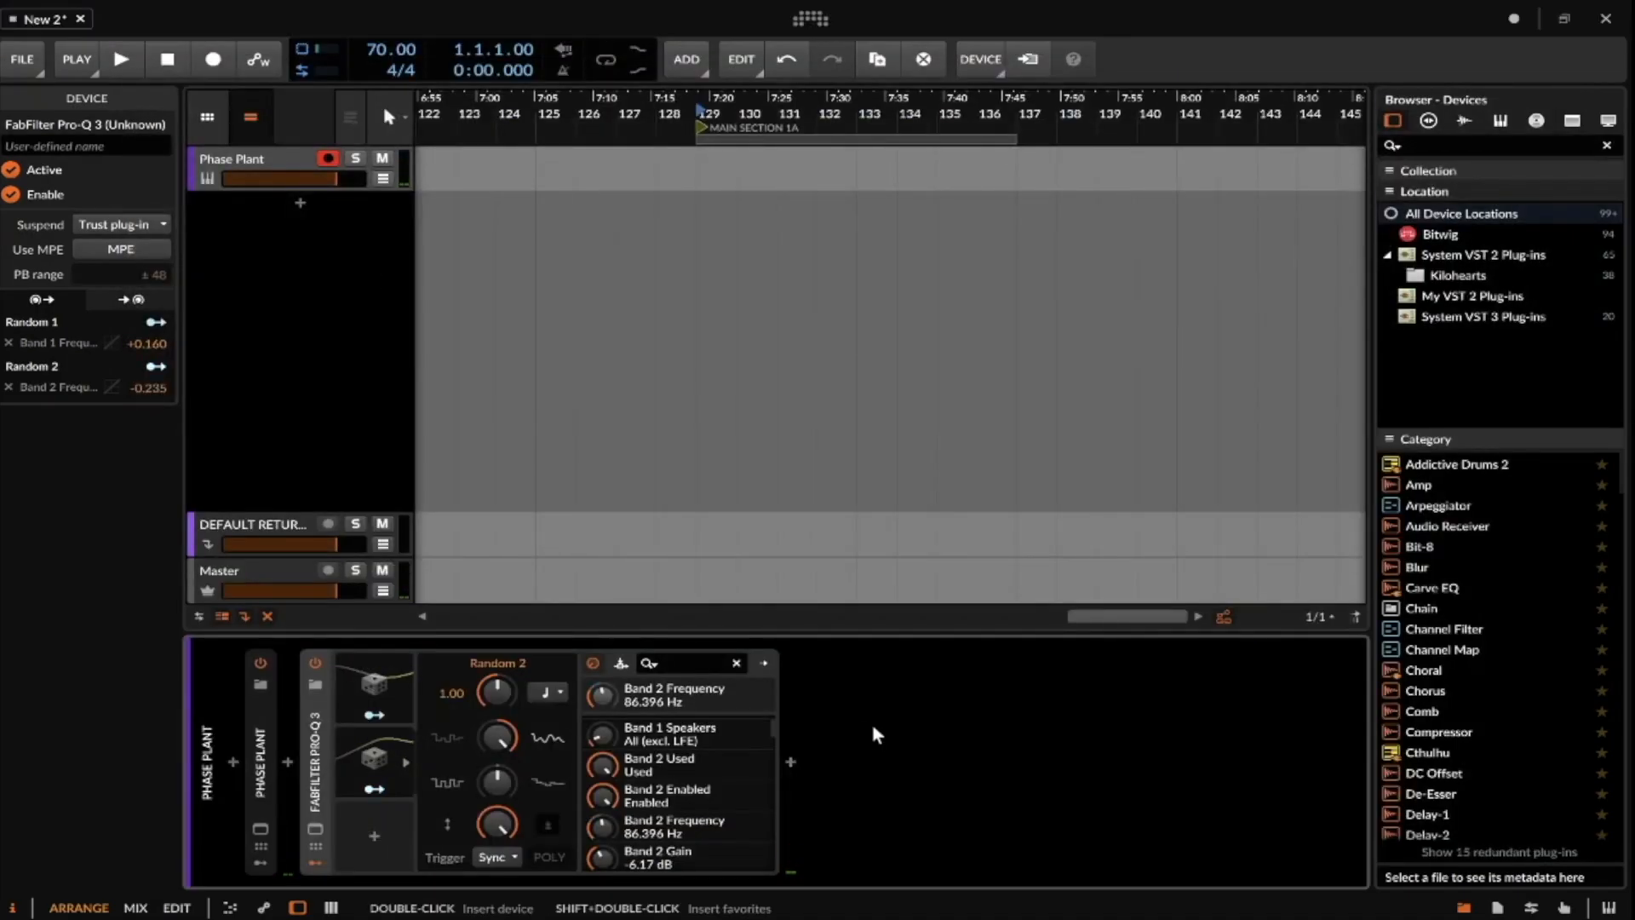
Add a Saturator device after FabFilter Pro-Q 3 in the device chain.
left_click(791, 762)
type("SAT")
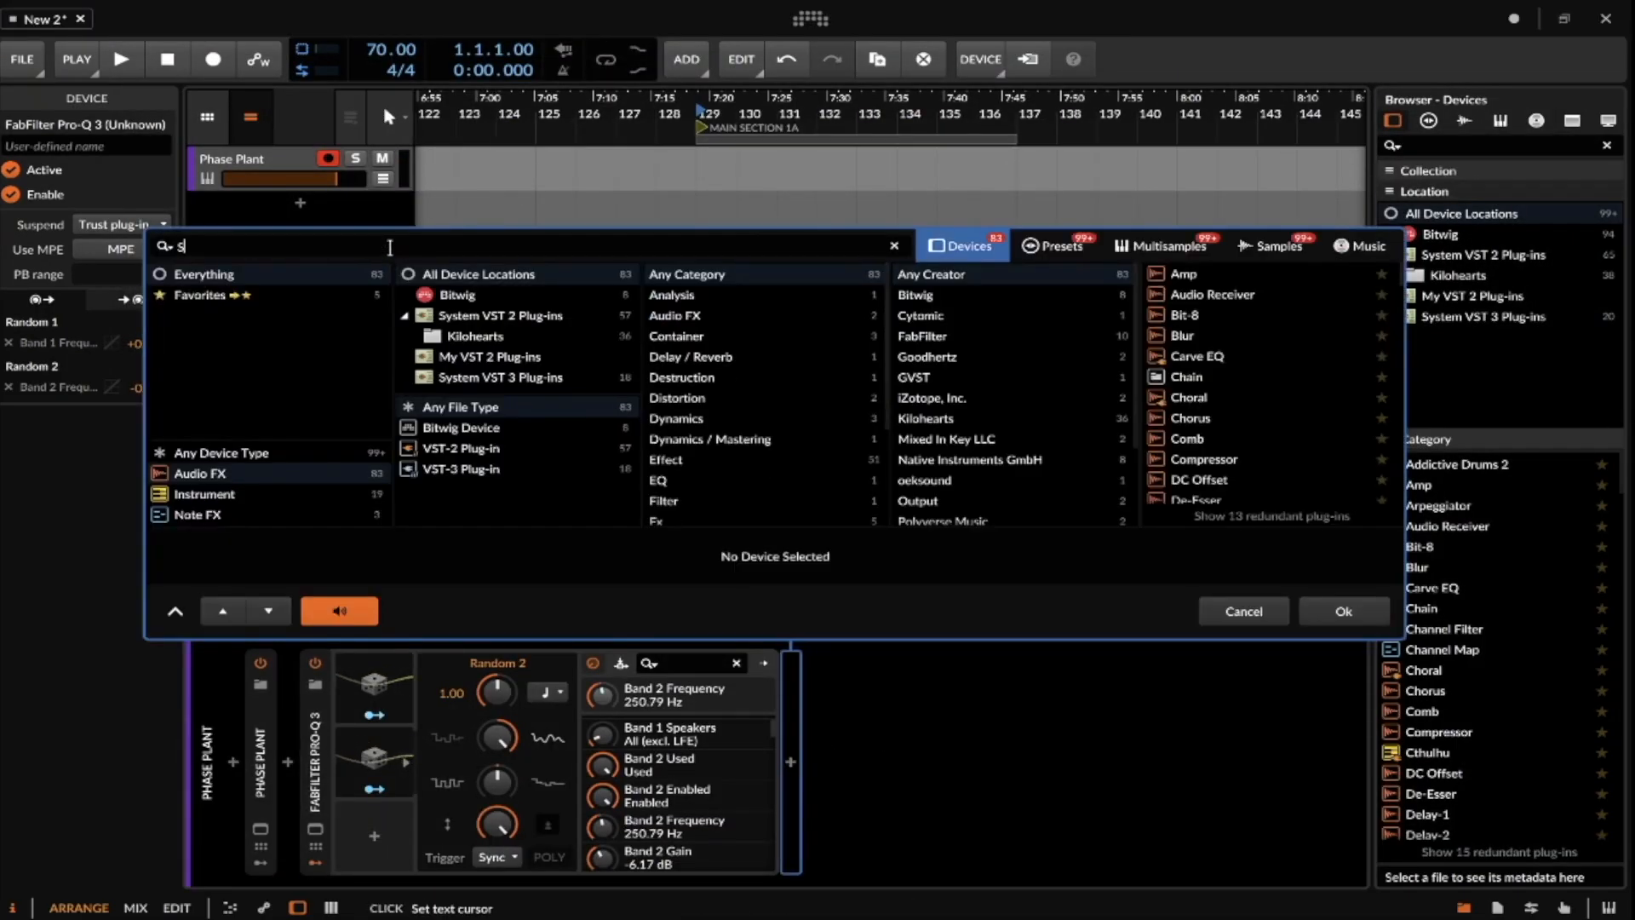
left_click(1203, 316)
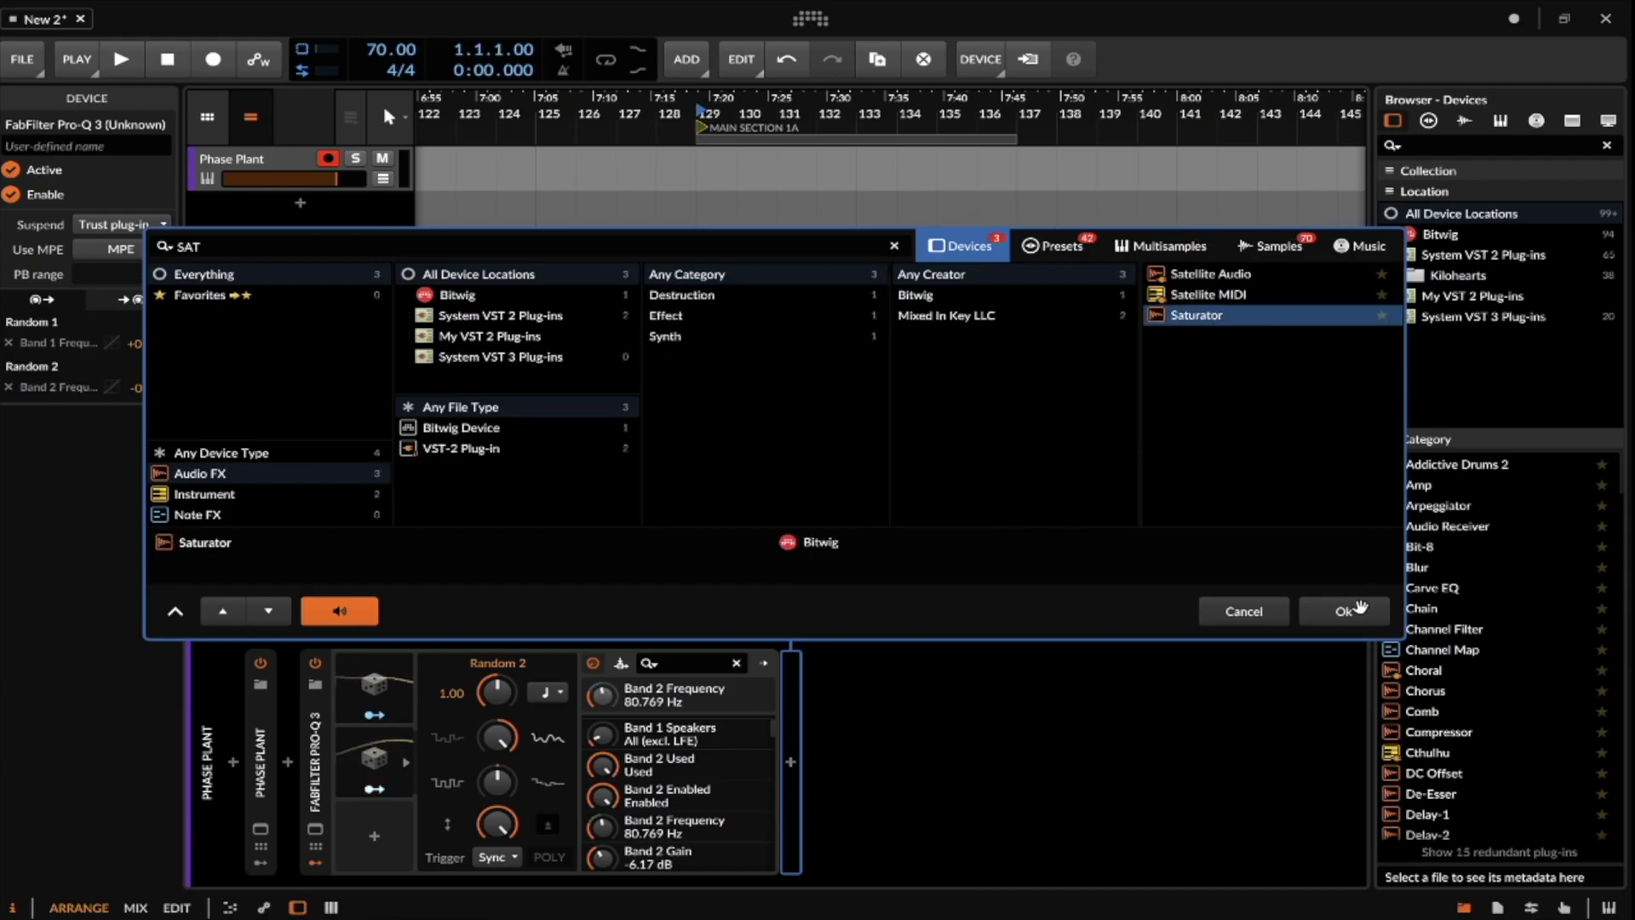
left_click(1351, 608)
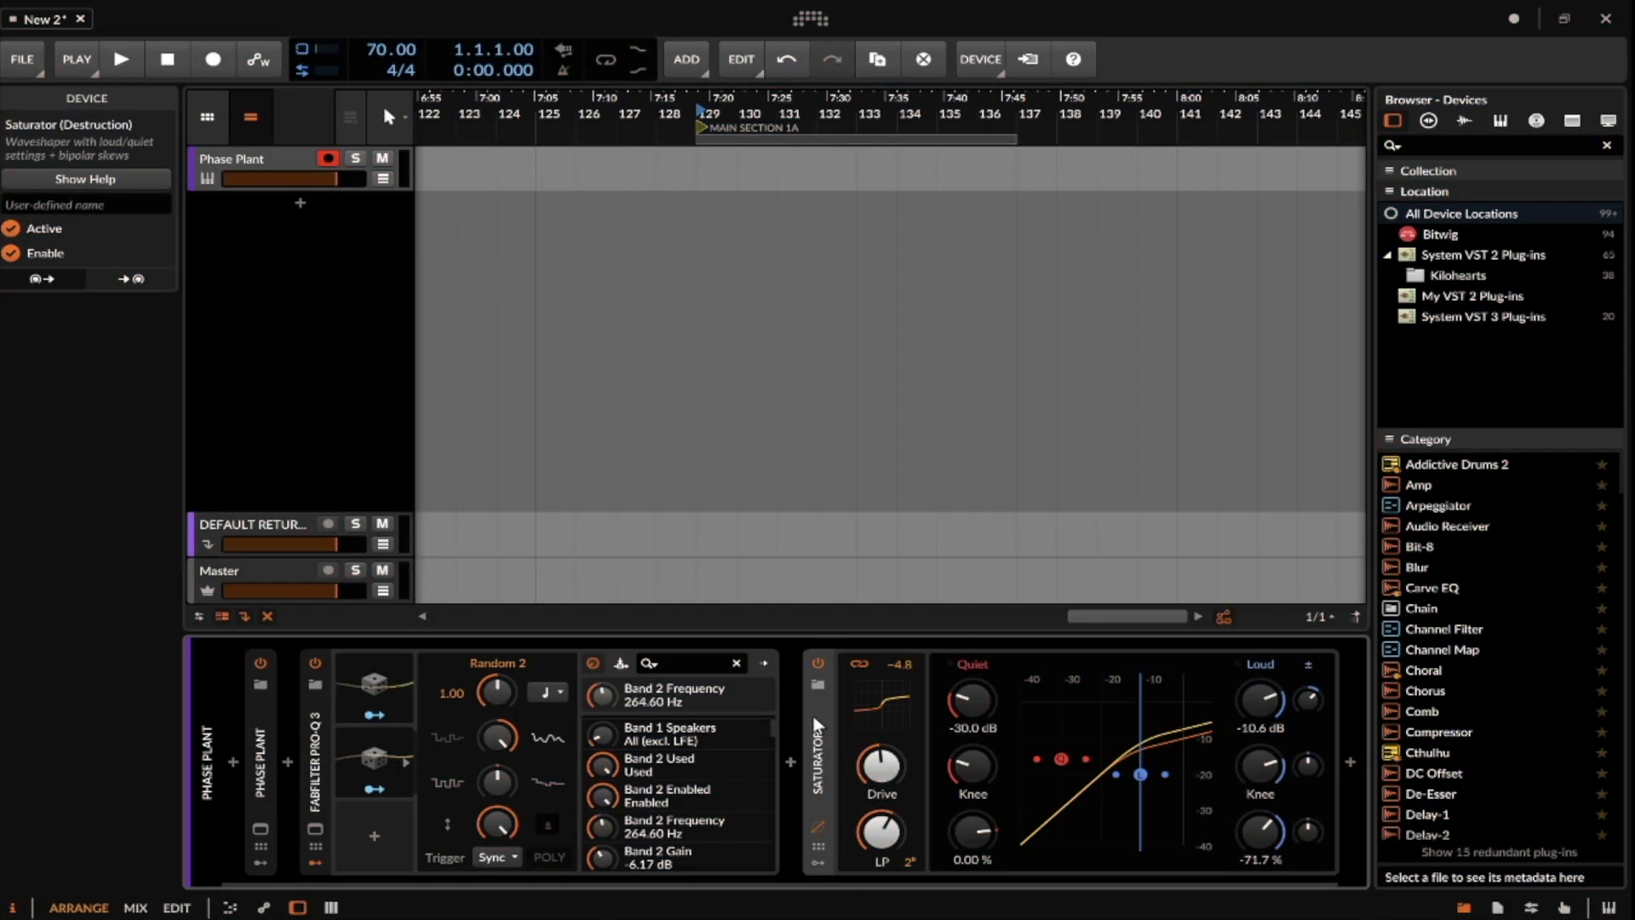
Collapse FabFilter Pro-Q 3 and the Saturator in the device chain, hiding the Pro-Q 3's modulators.
left_click(318, 719)
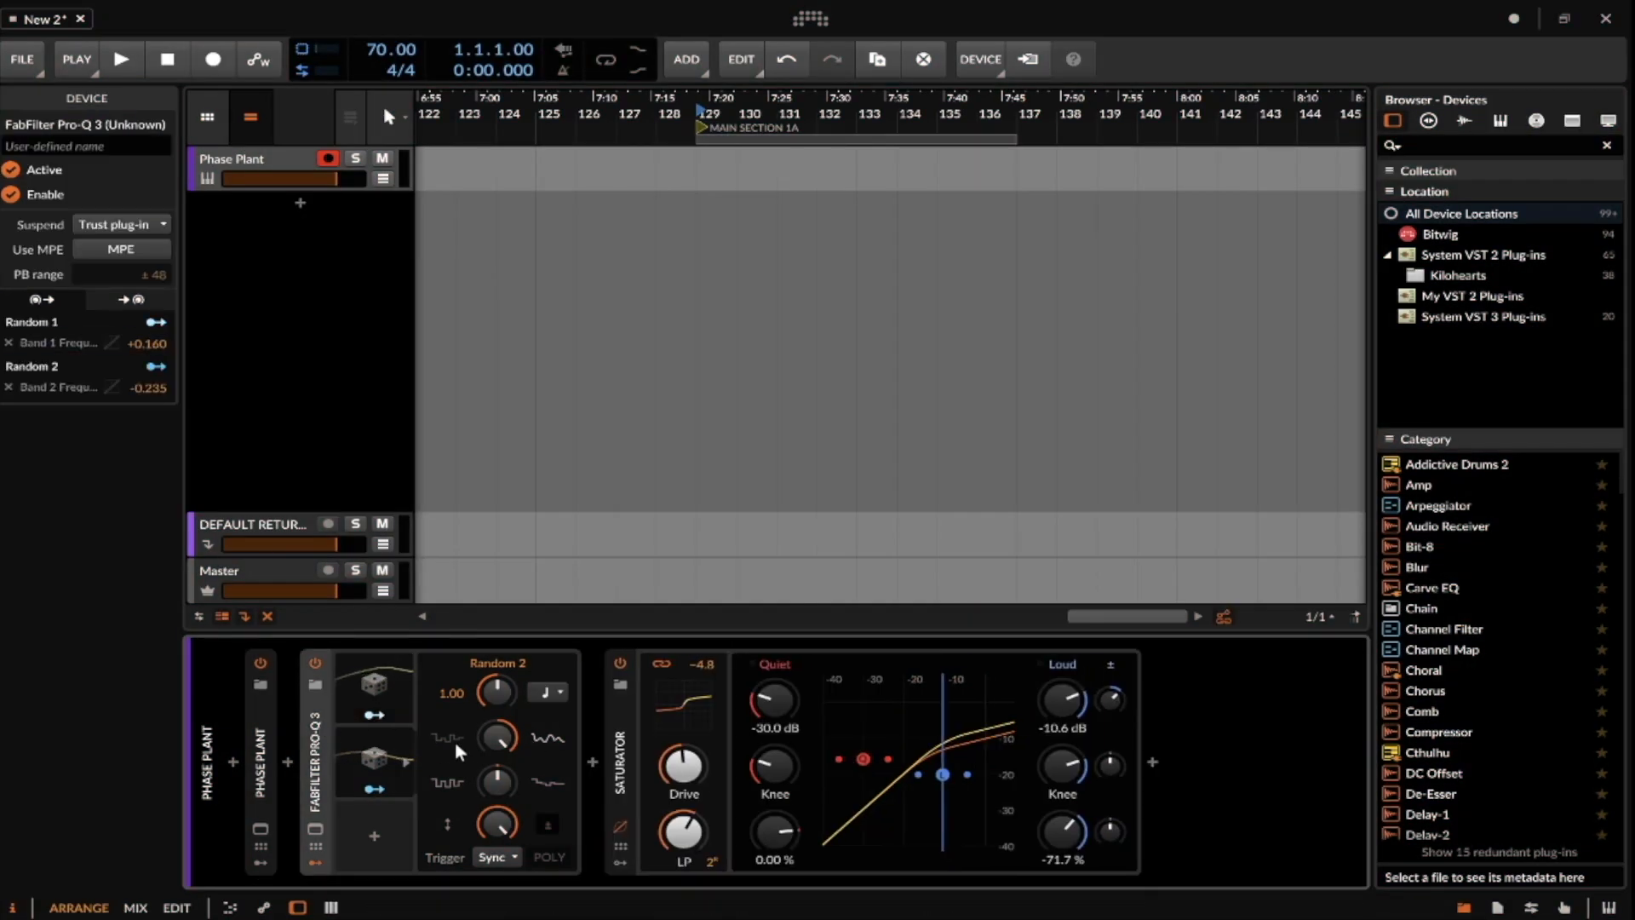
left_click(611, 718)
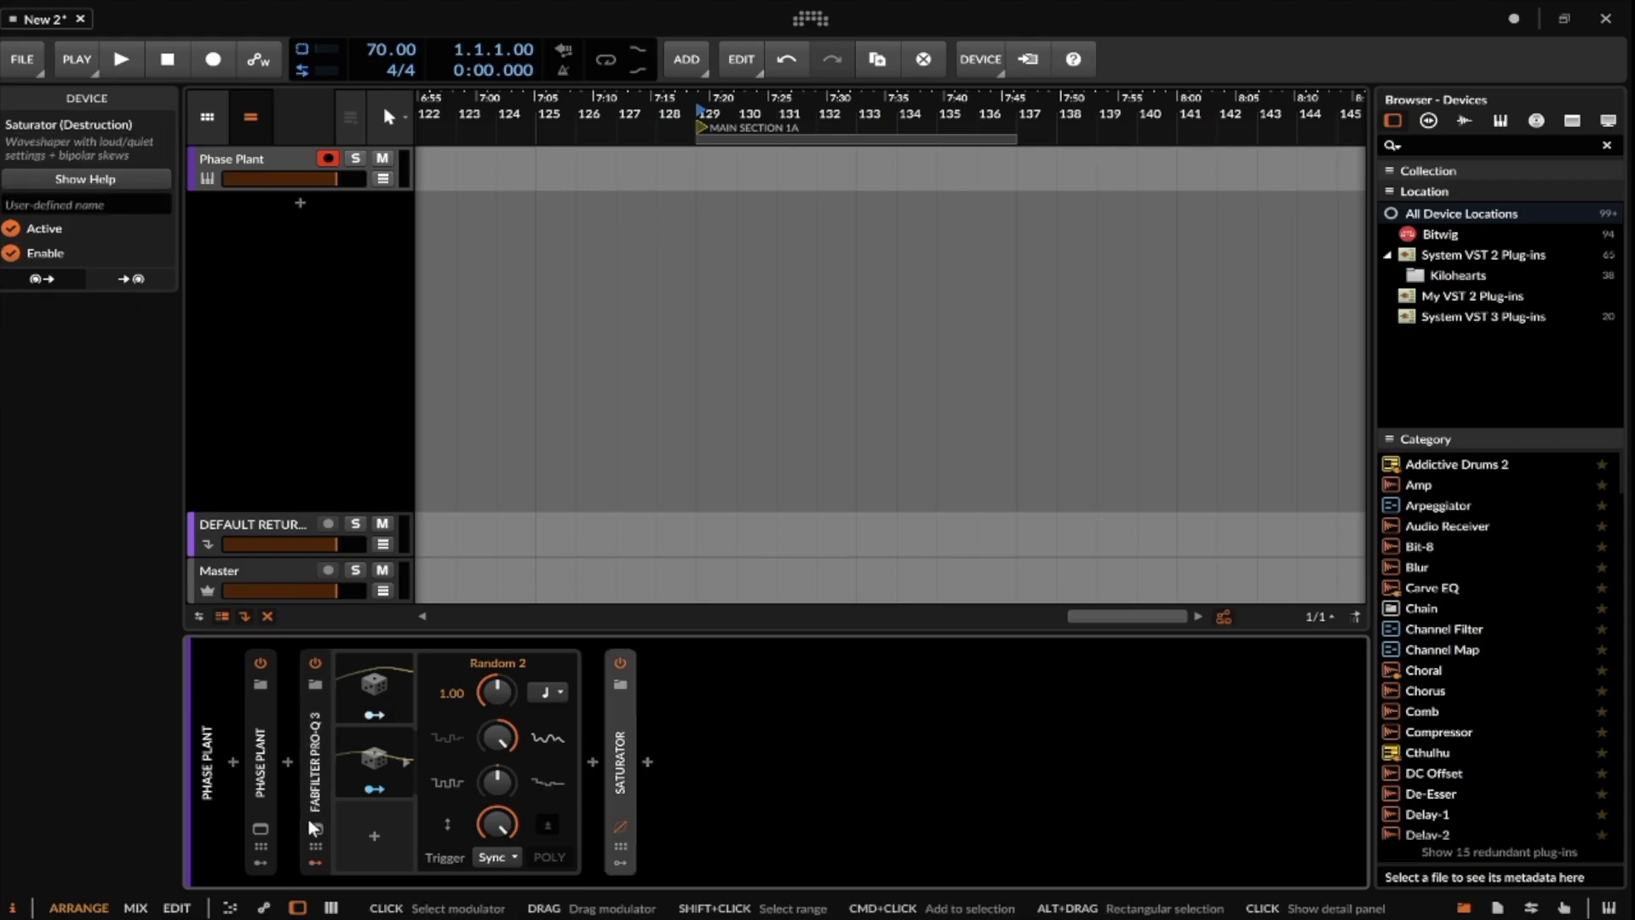
left_click(313, 859)
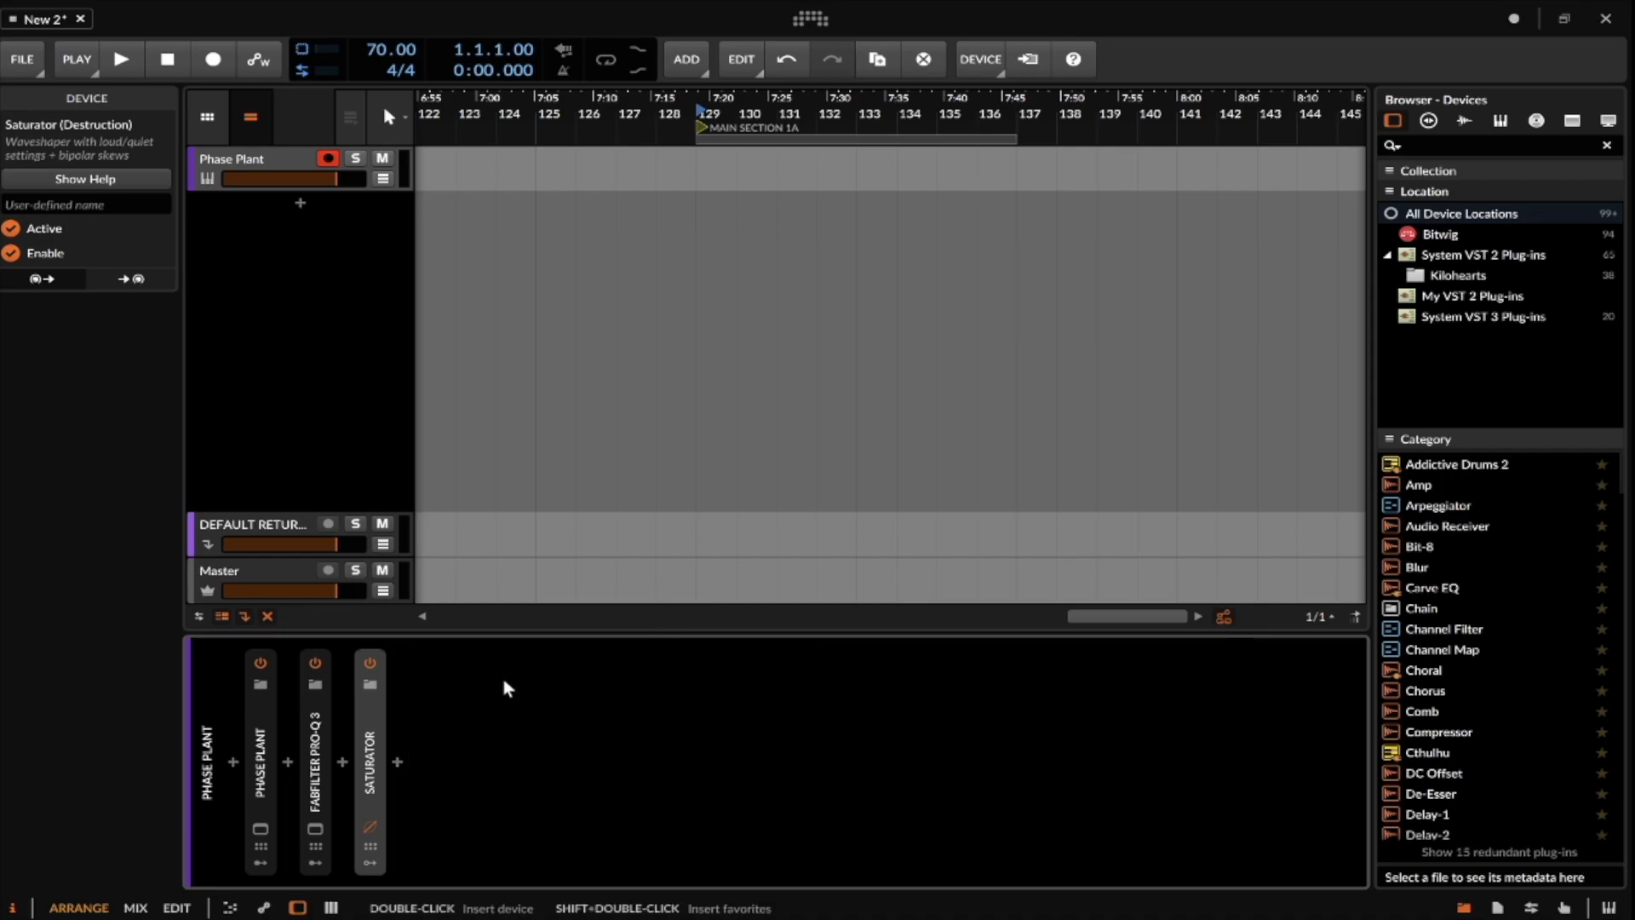
Lower the Saturator's LP setting and collapse the device.
left_click(370, 705)
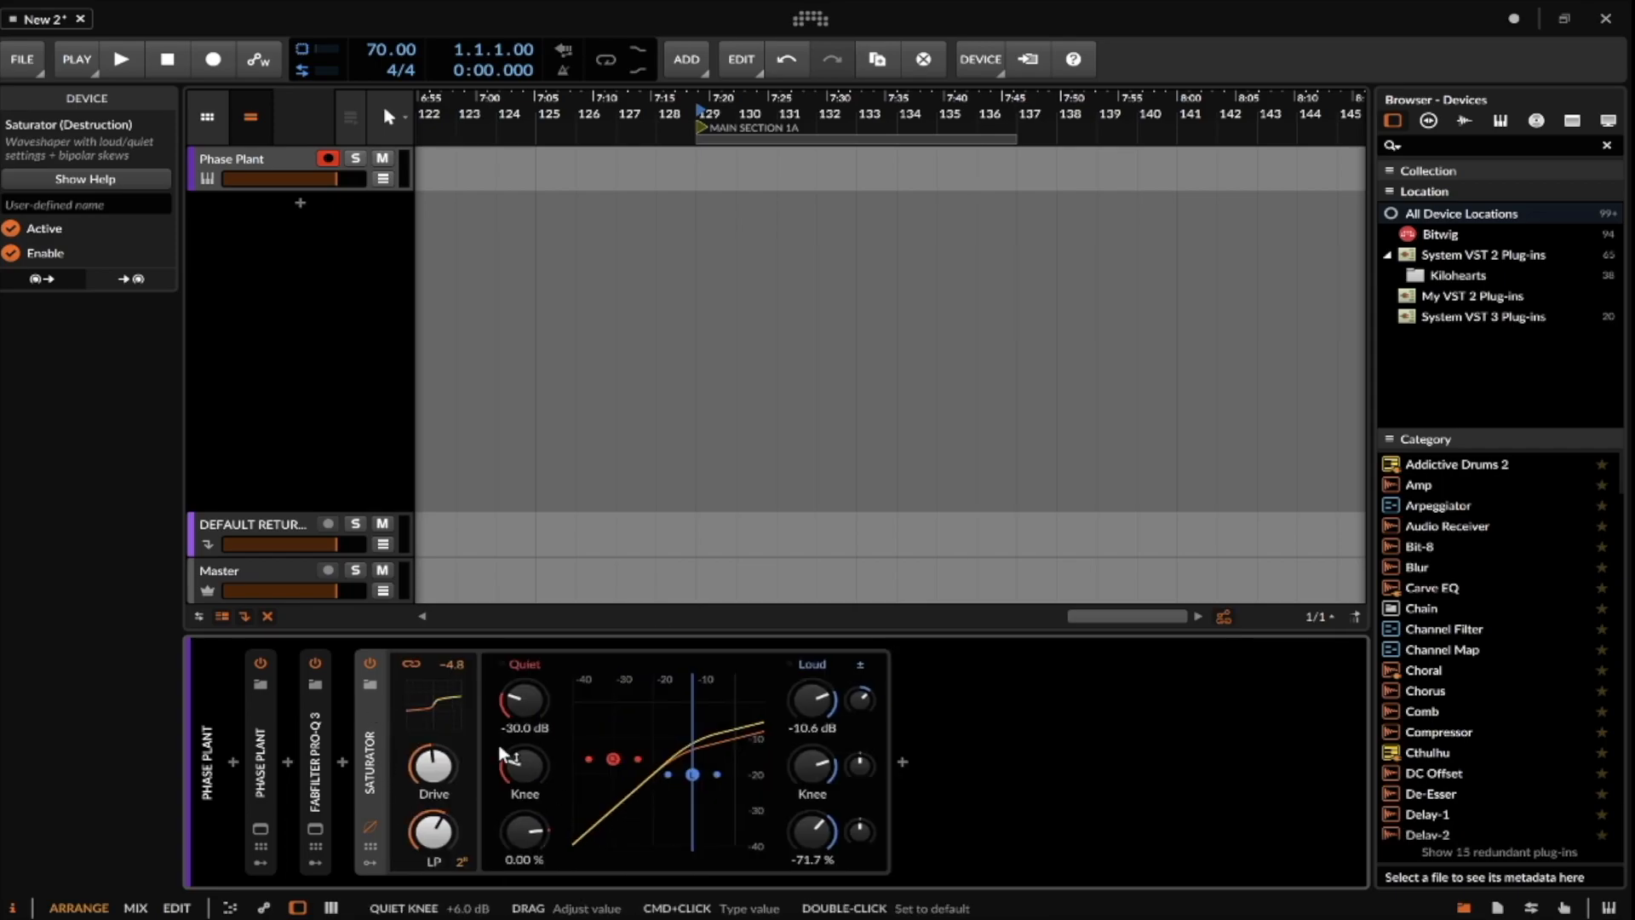
left_click(369, 711)
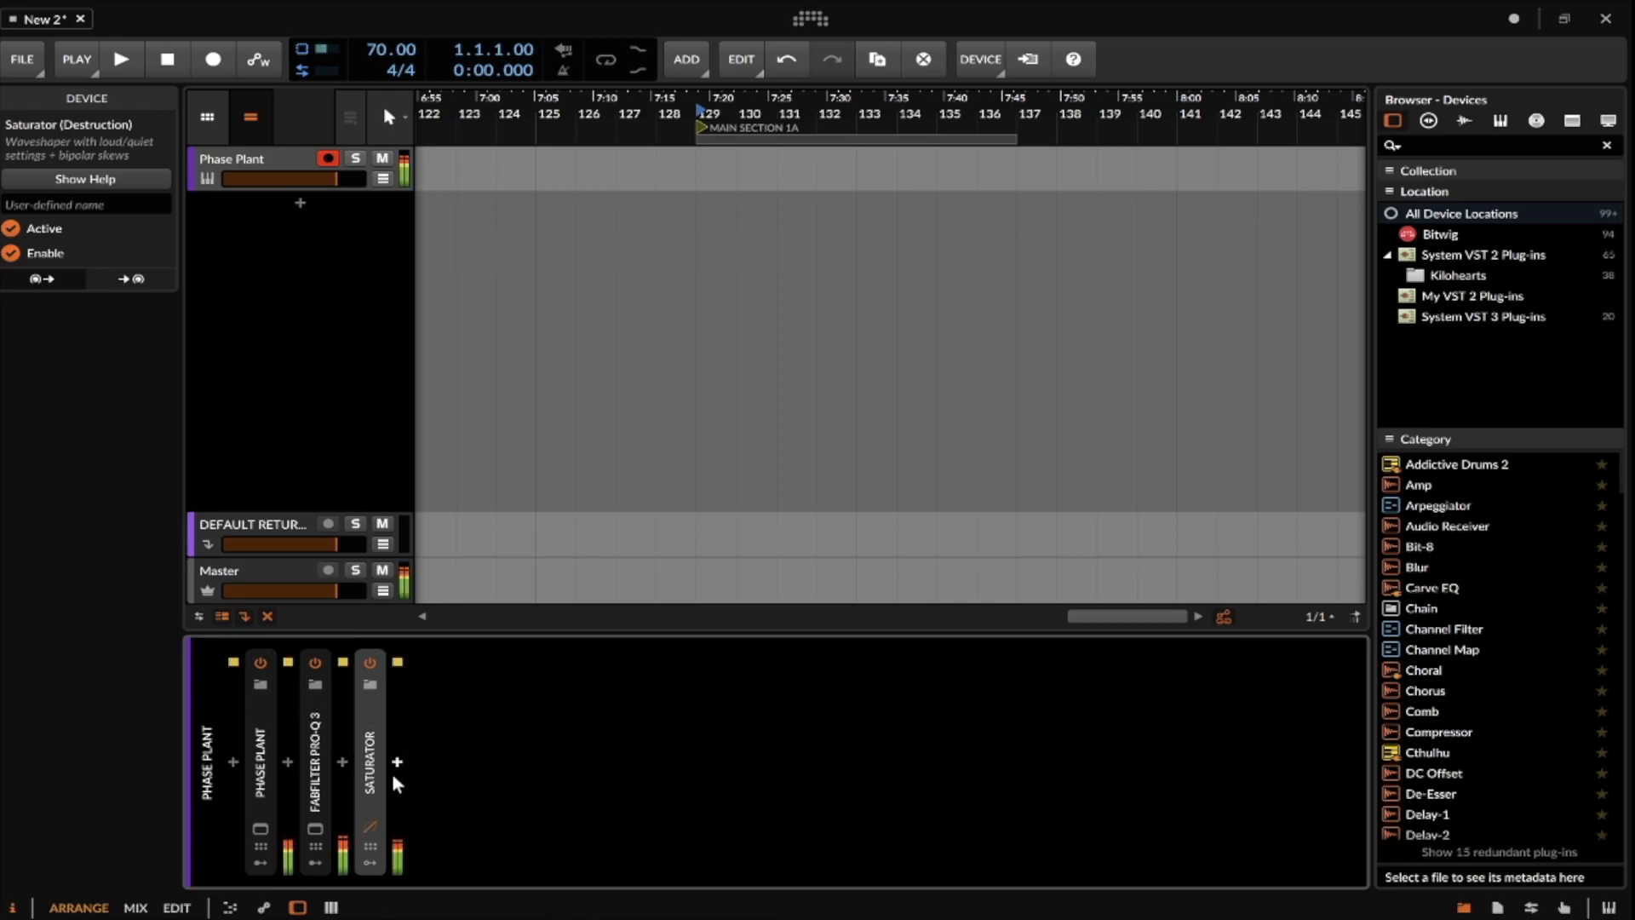
left_click(369, 749)
left_click_drag(434, 831, 433, 906)
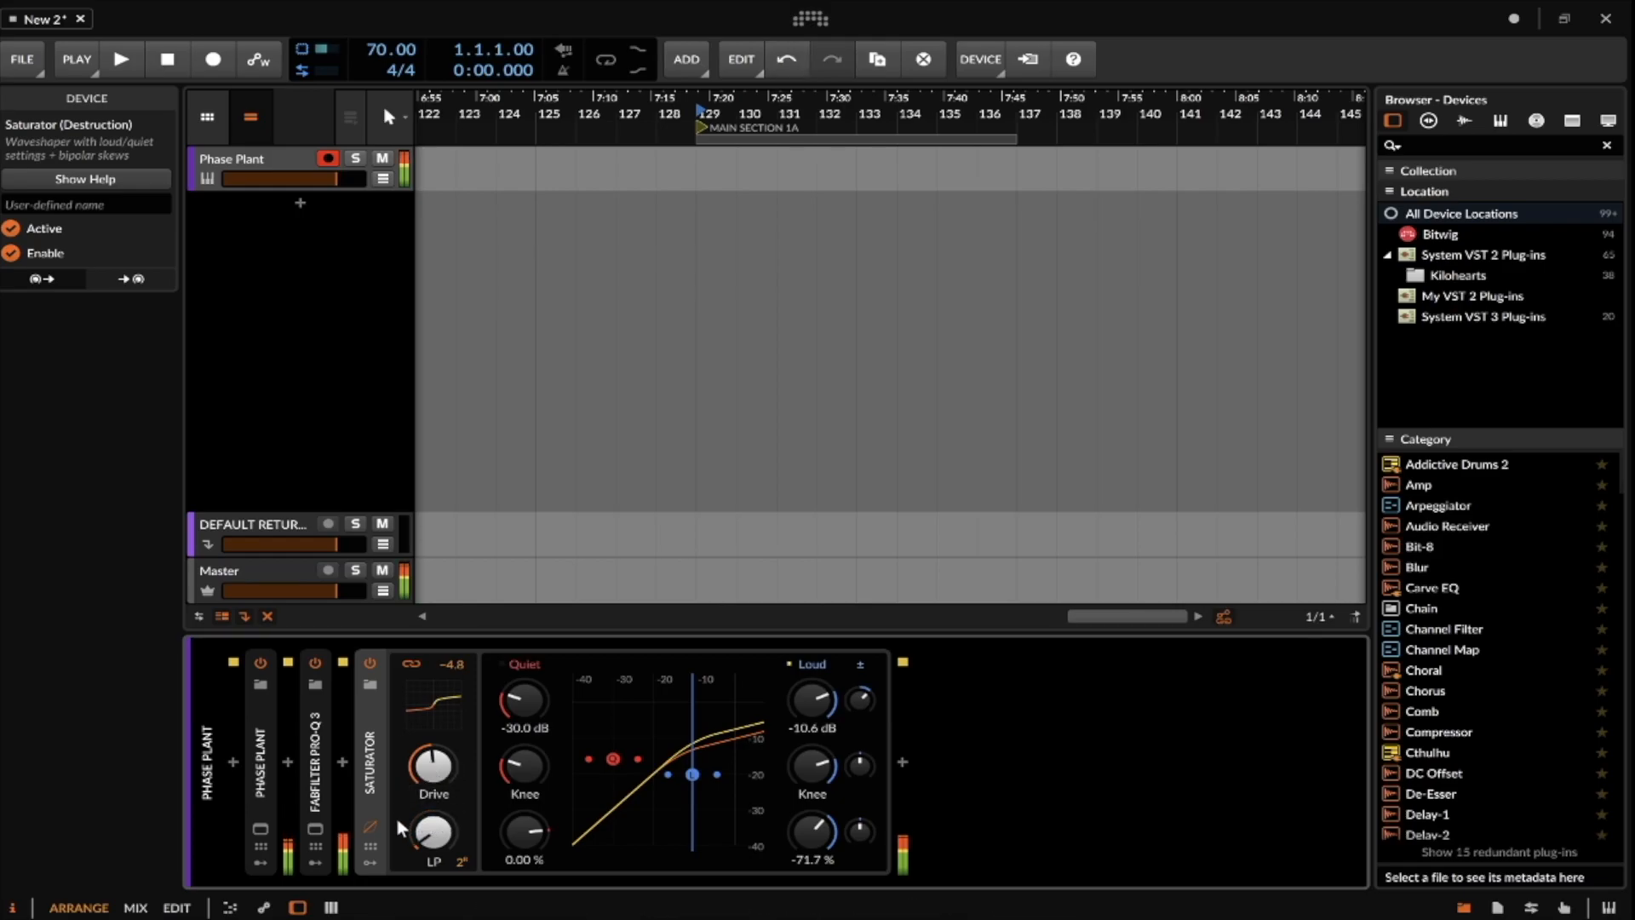
left_click(370, 734)
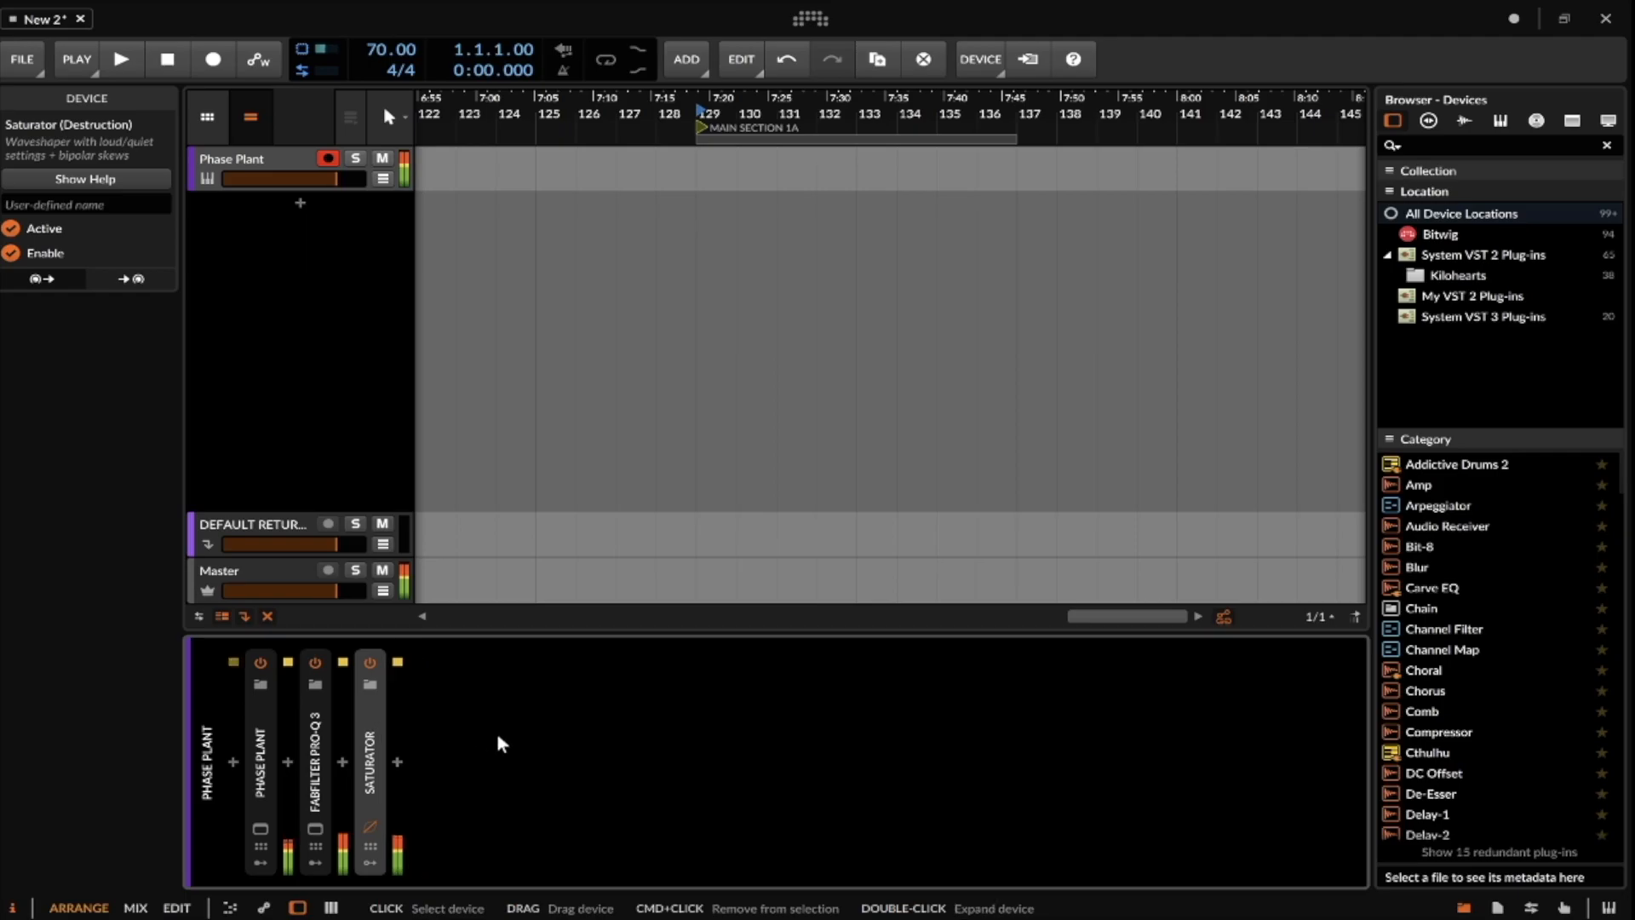
Add the Kilohearts Slice EQ after the Saturator, close its plug-in window and collapse the device.
double_click(397, 759)
type("SLICE")
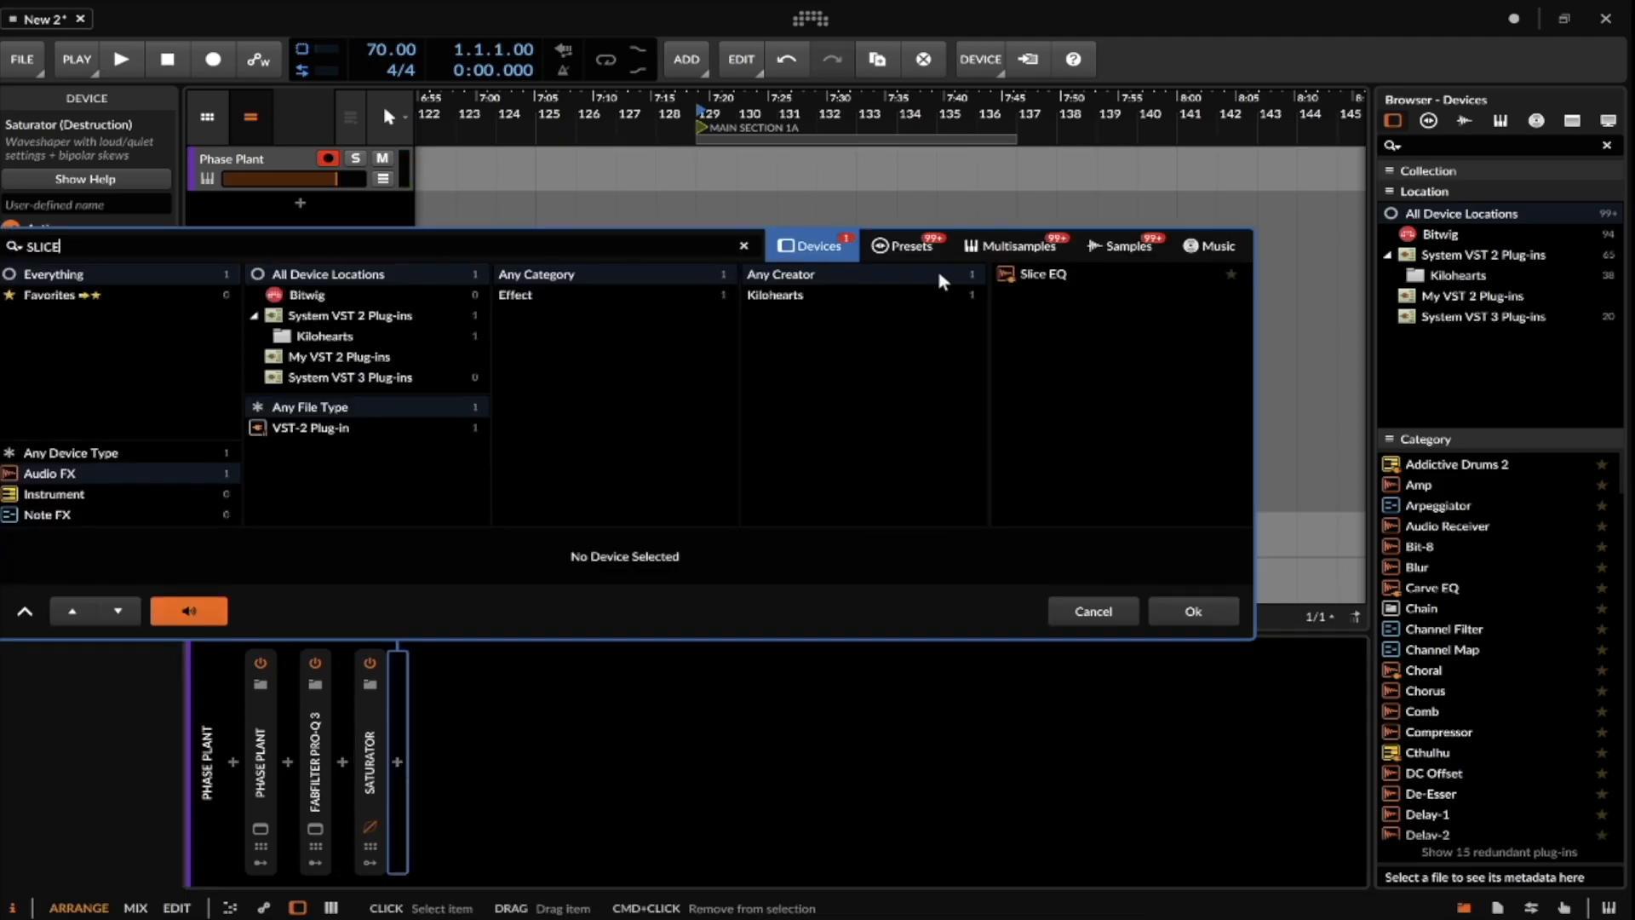
left_click(1099, 271)
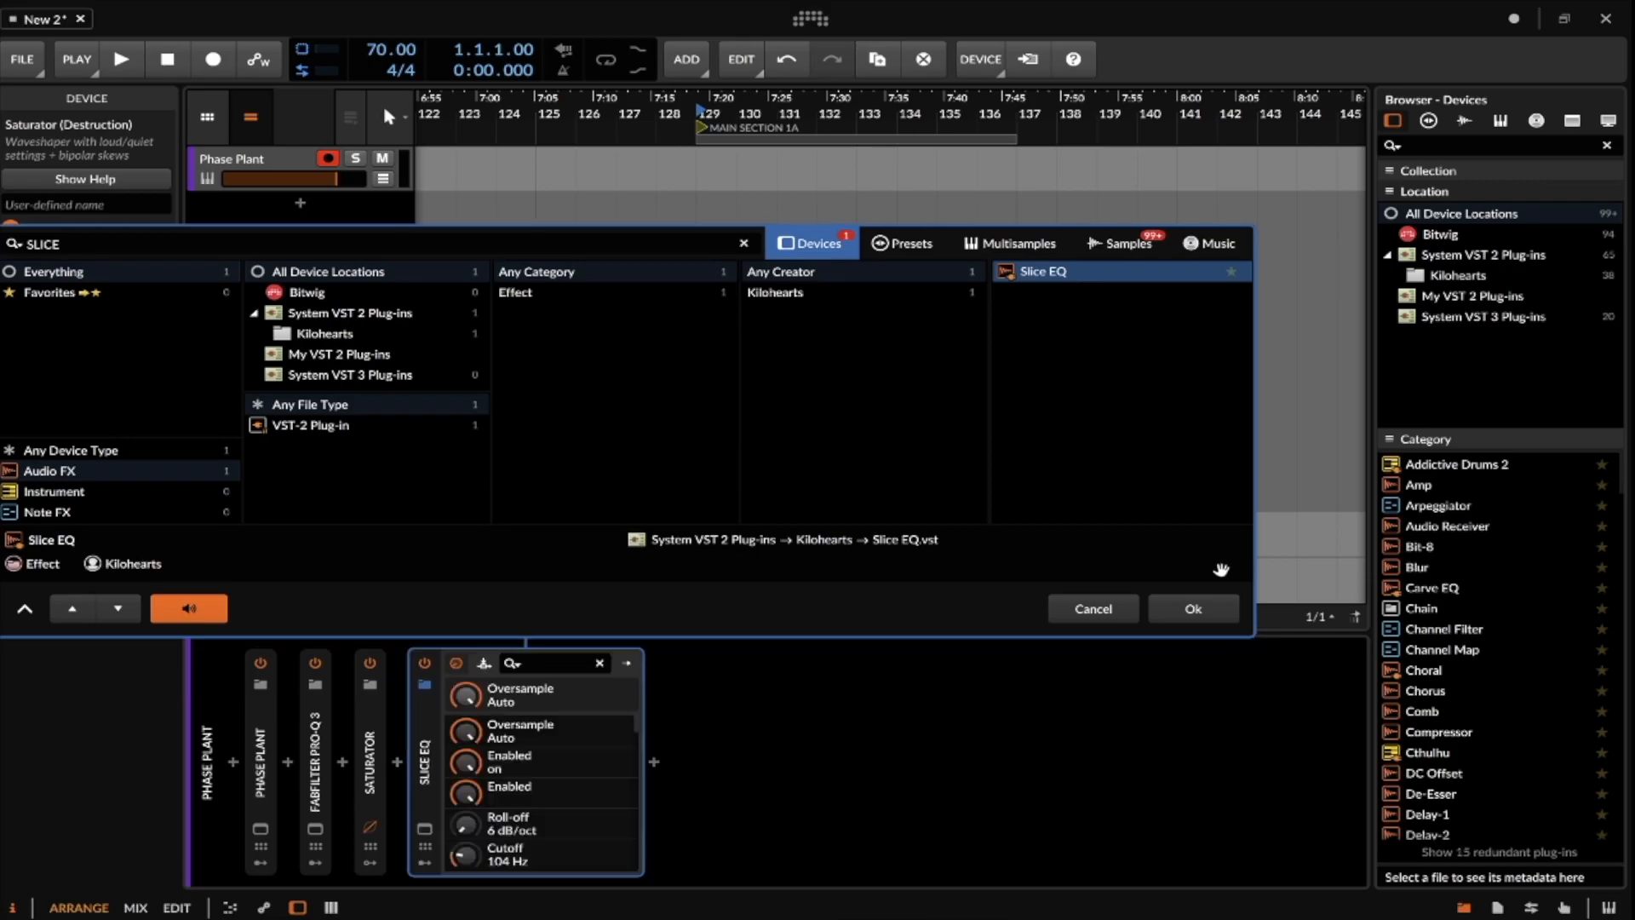
left_click(1192, 608)
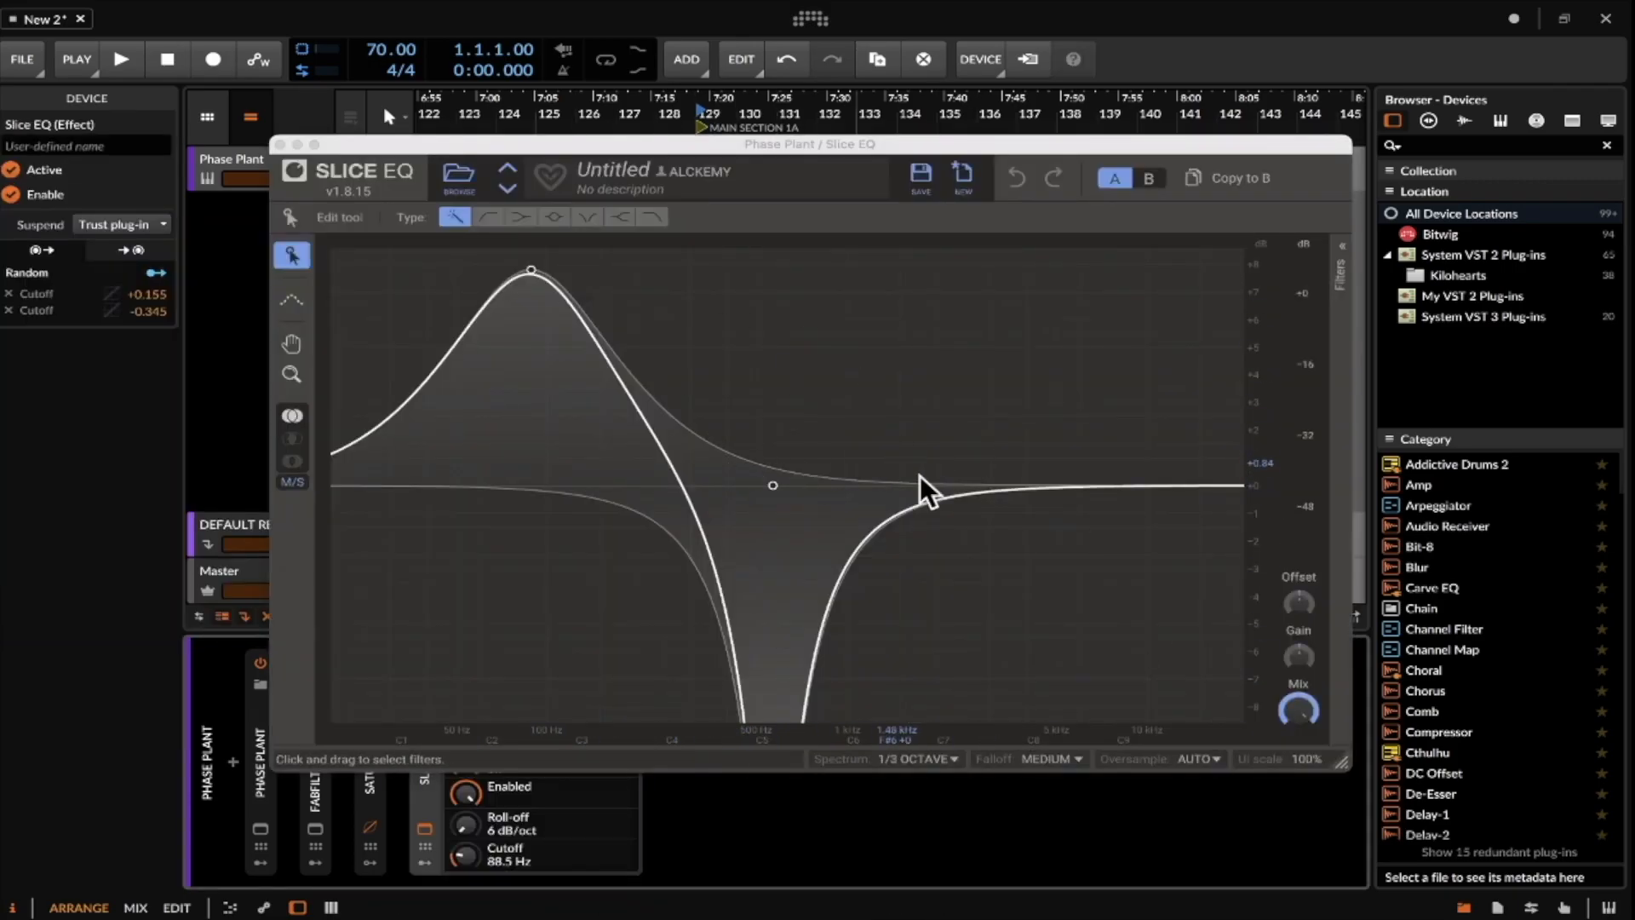
left_click(280, 145)
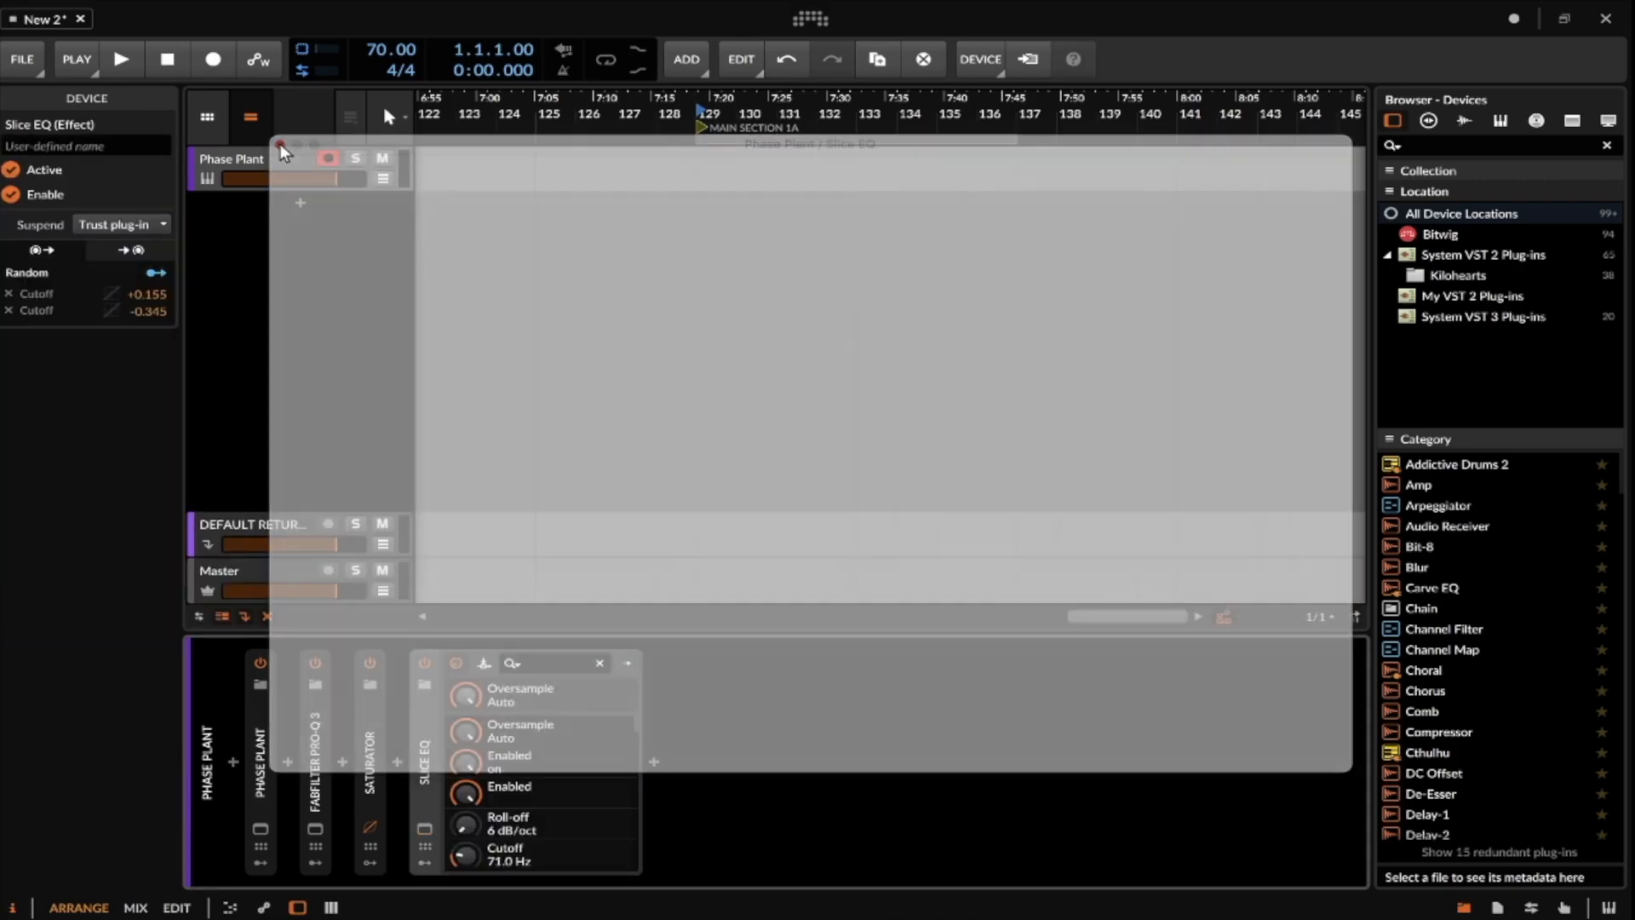
left_click(419, 734)
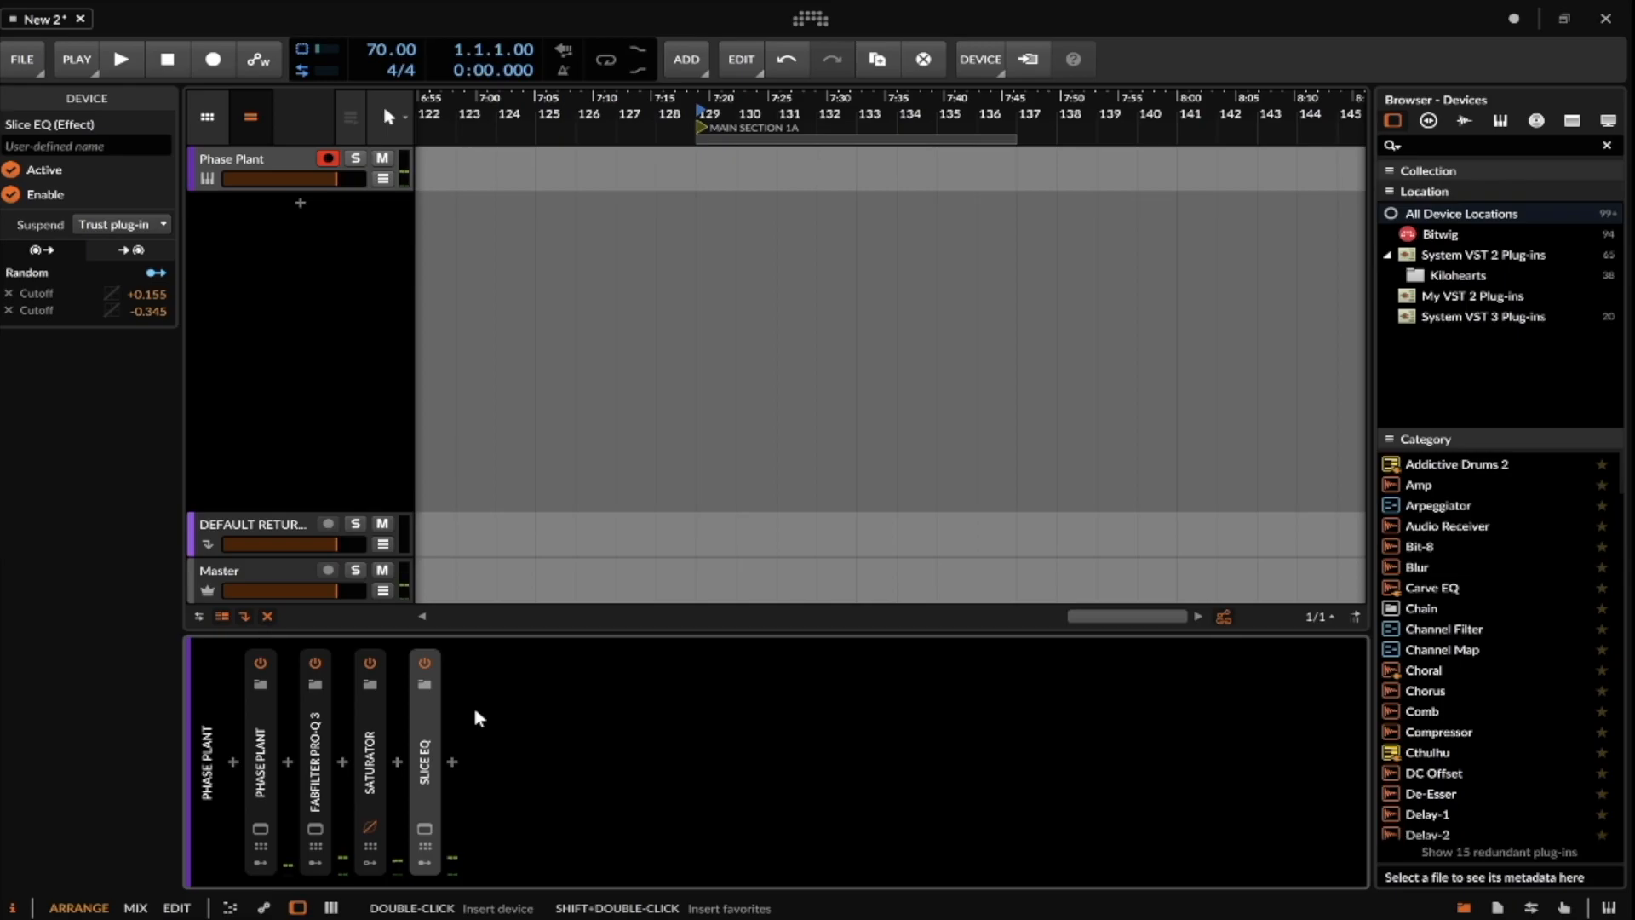
Look over the Phase Plant patch window and the Slice EQ device.
left_click(260, 828)
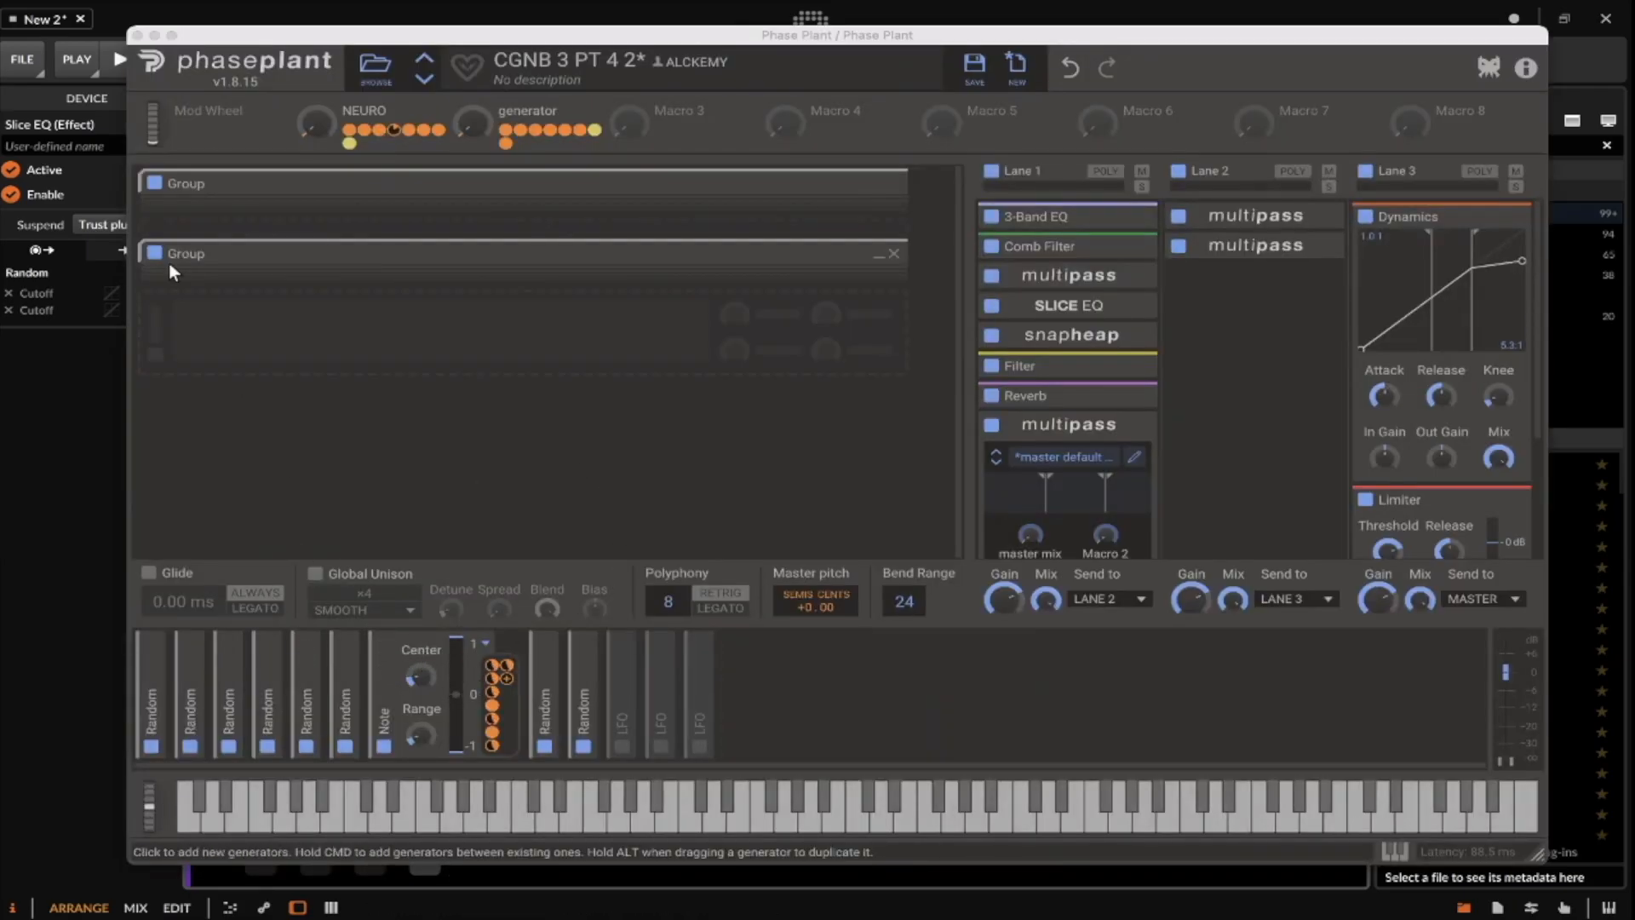
left_click(137, 35)
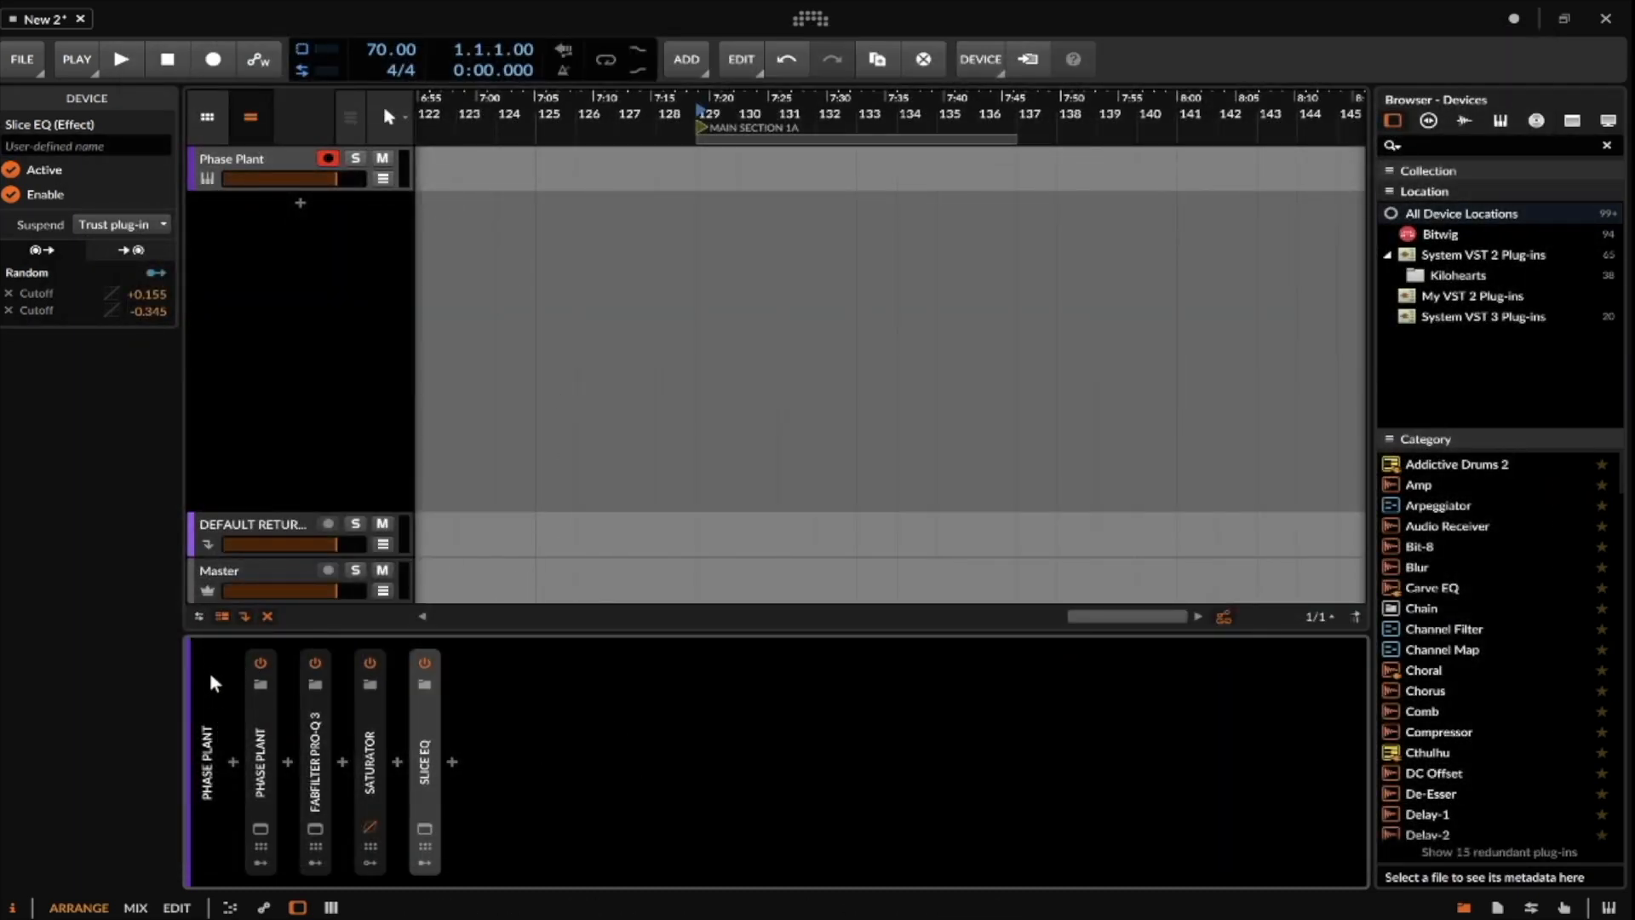
double_click(423, 729)
double_click(426, 709)
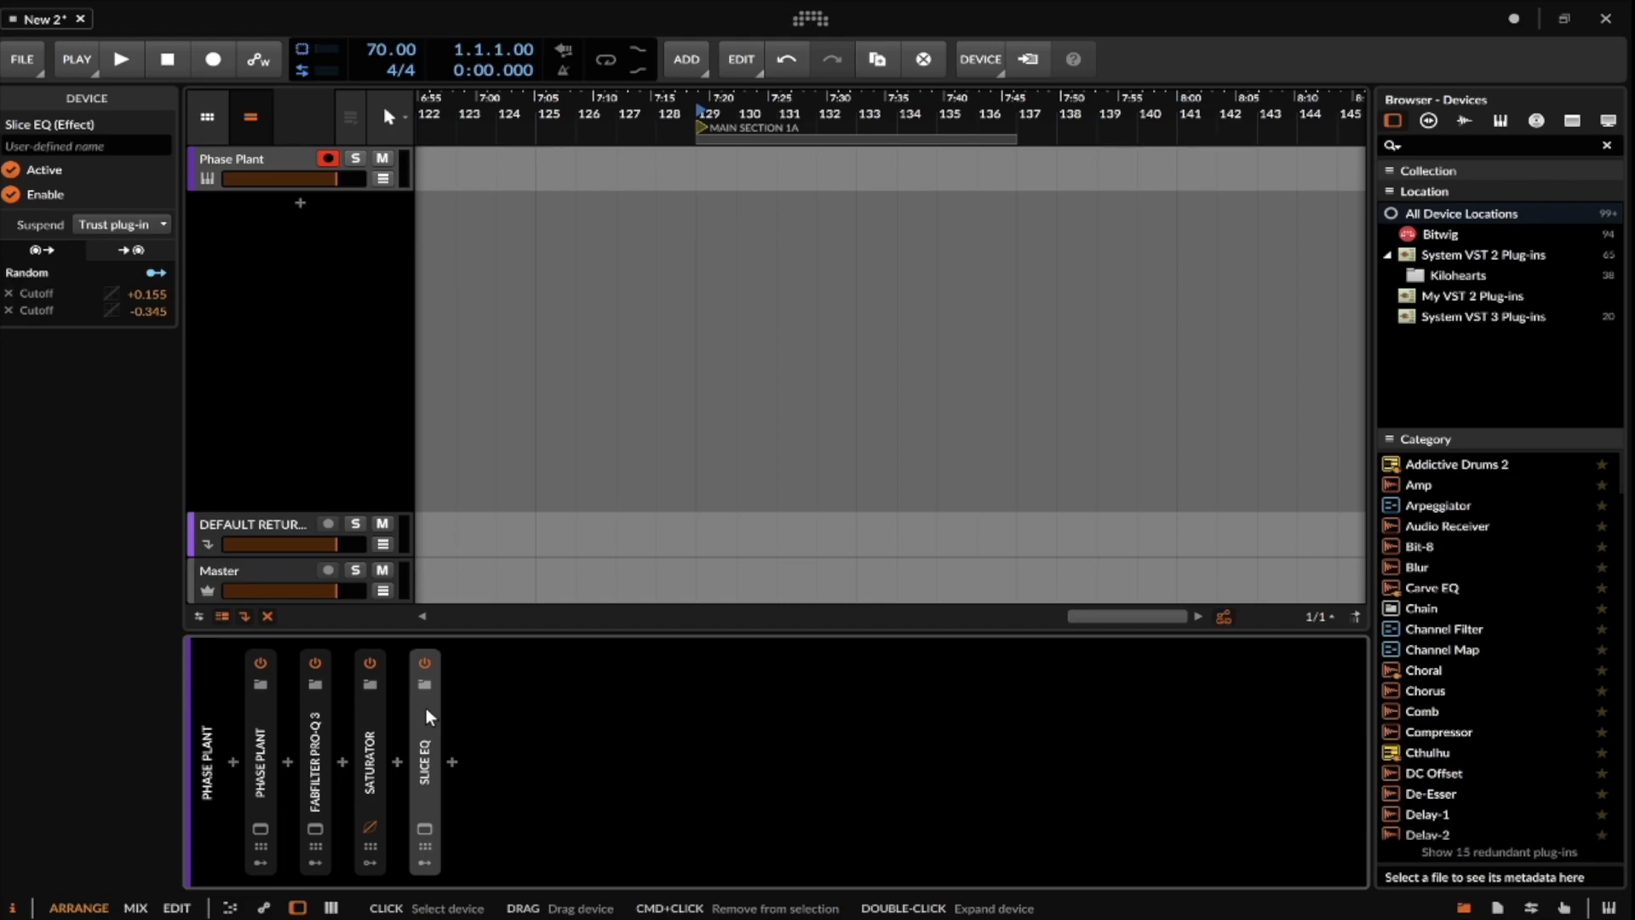
Move the Saturator and Slice EQ together into the nested FX chain of FabFilter Pro-Q 3.
double_click(317, 731)
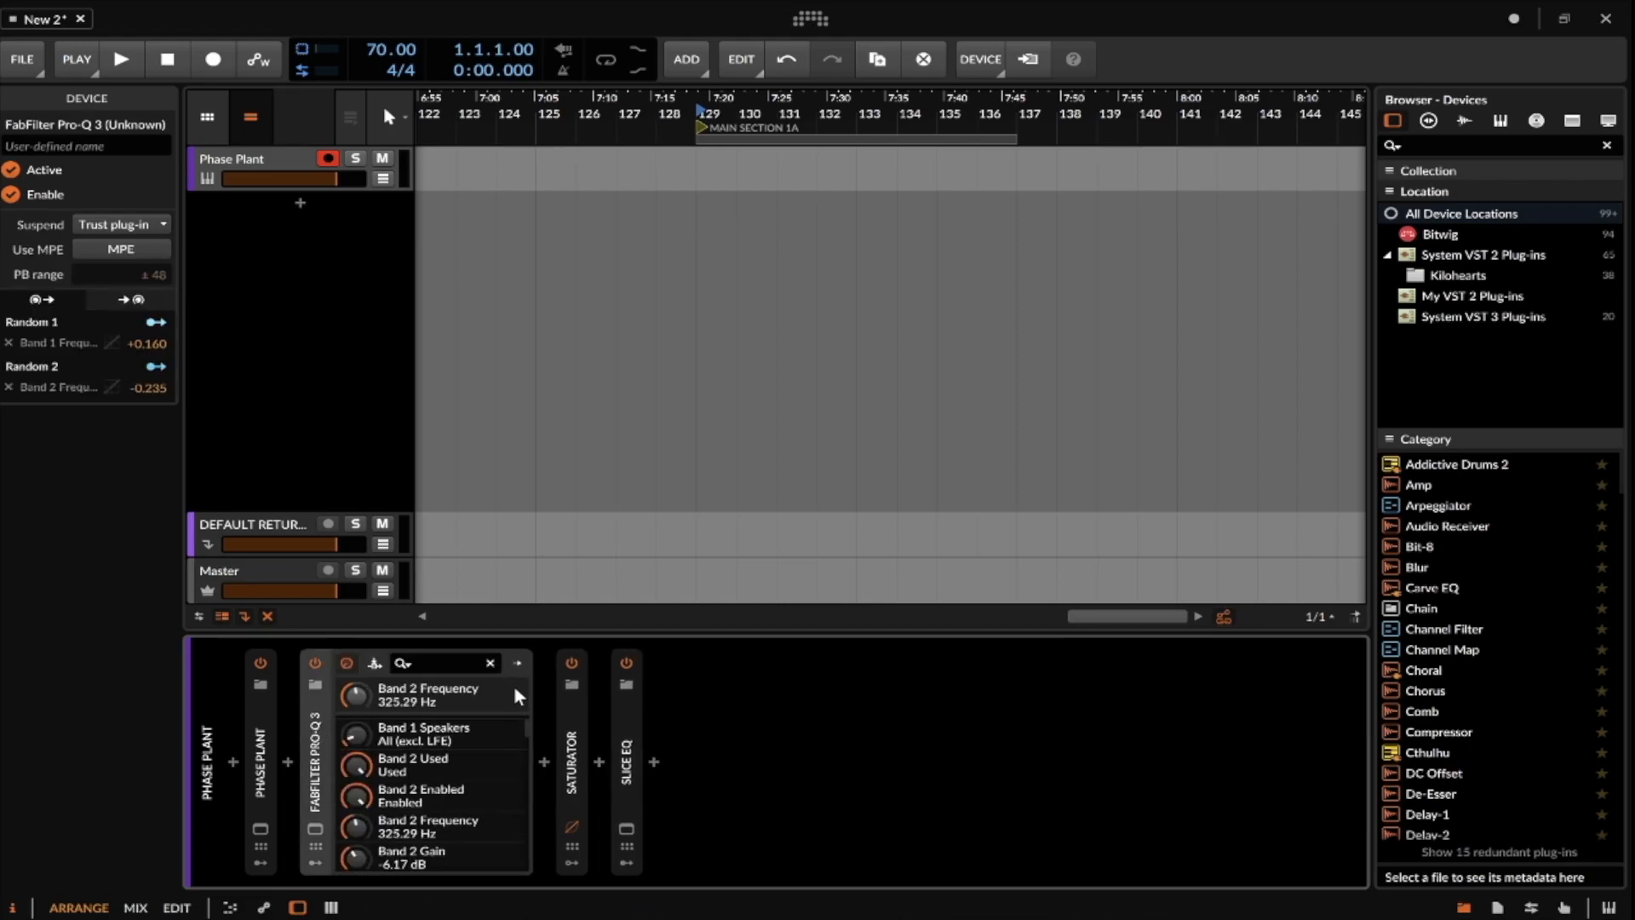
left_click(584, 709)
left_click(647, 708, "shift")
left_click_drag(646, 707, 546, 715)
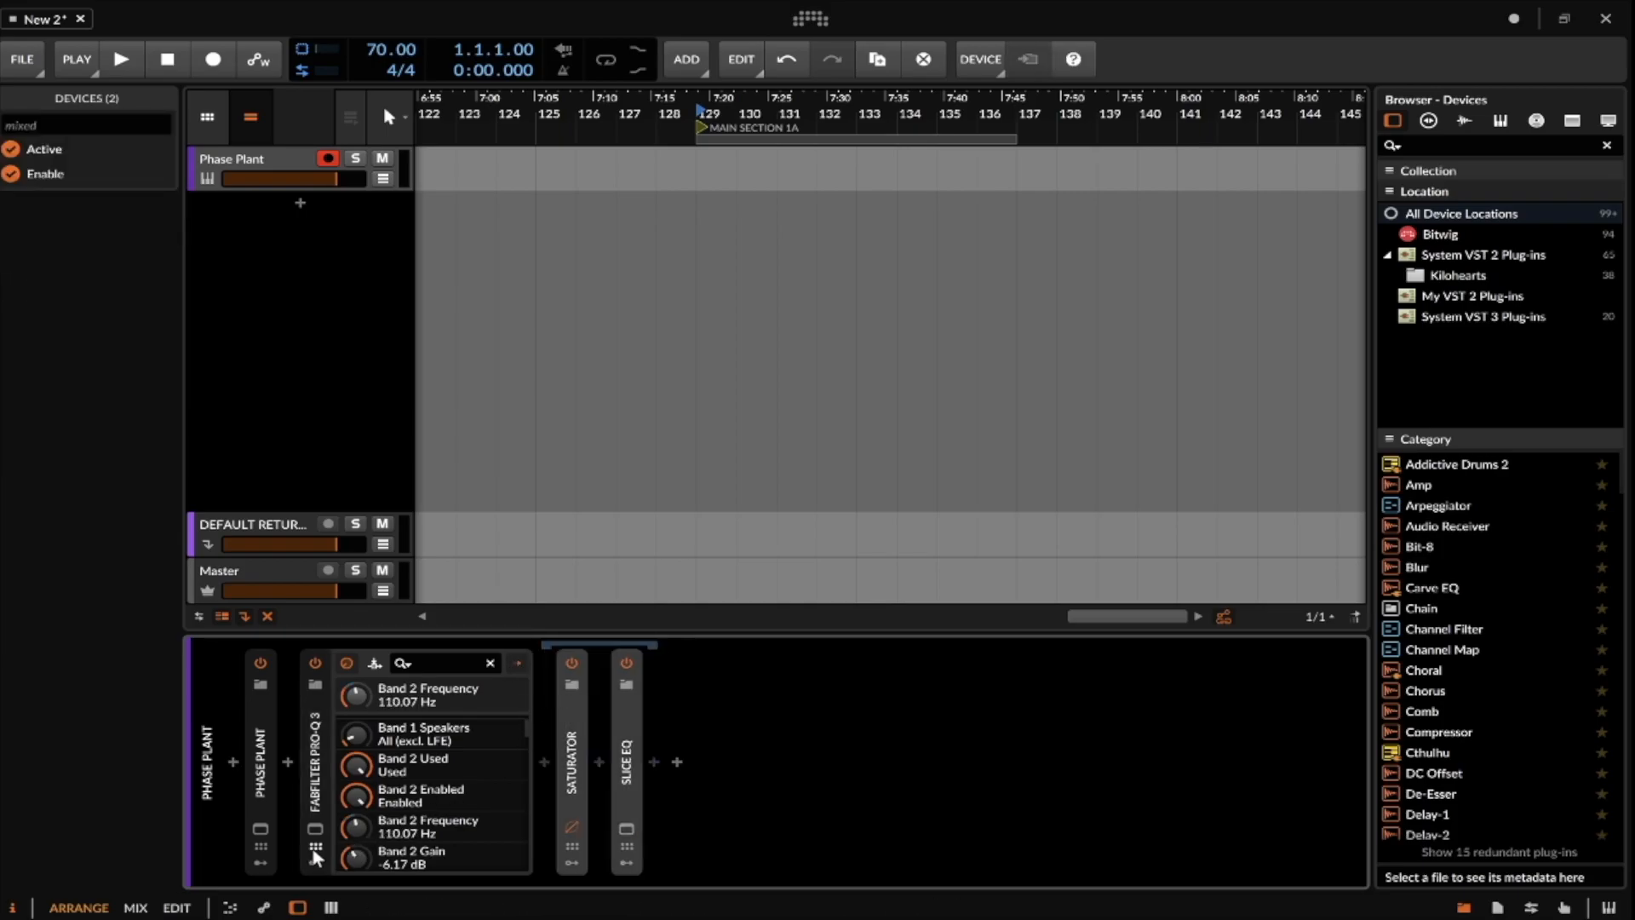
Add a Keytrack modulator to the third modulator slot of FabFilter Pro-Q 3 and display its settings.
left_click(315, 852)
left_click(370, 820)
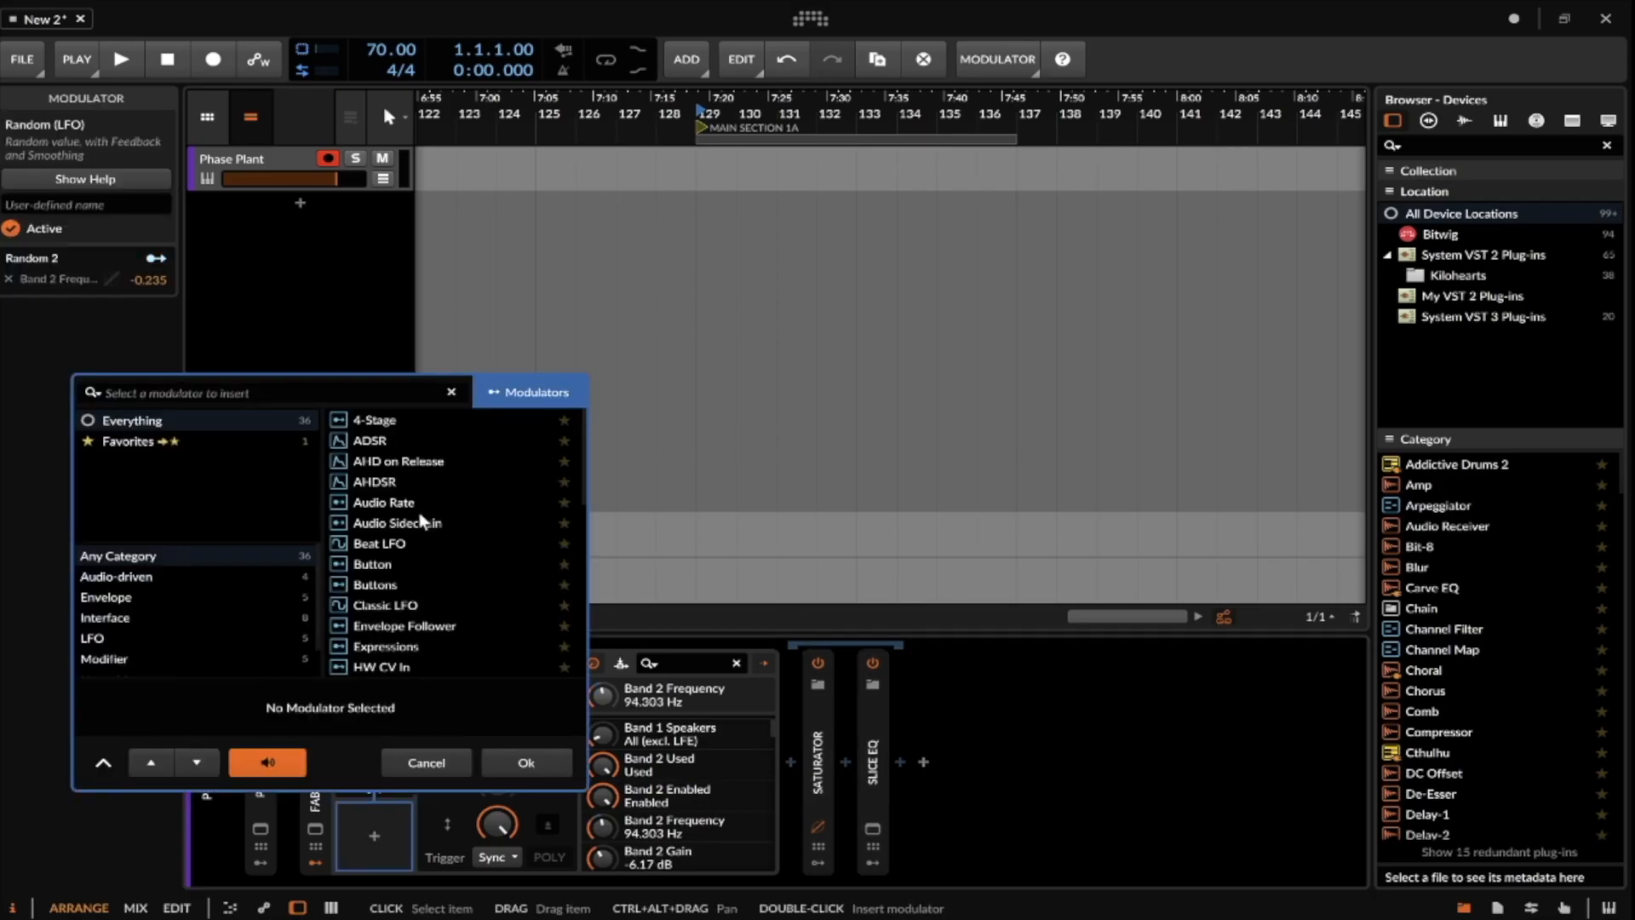
type("key")
key("Return")
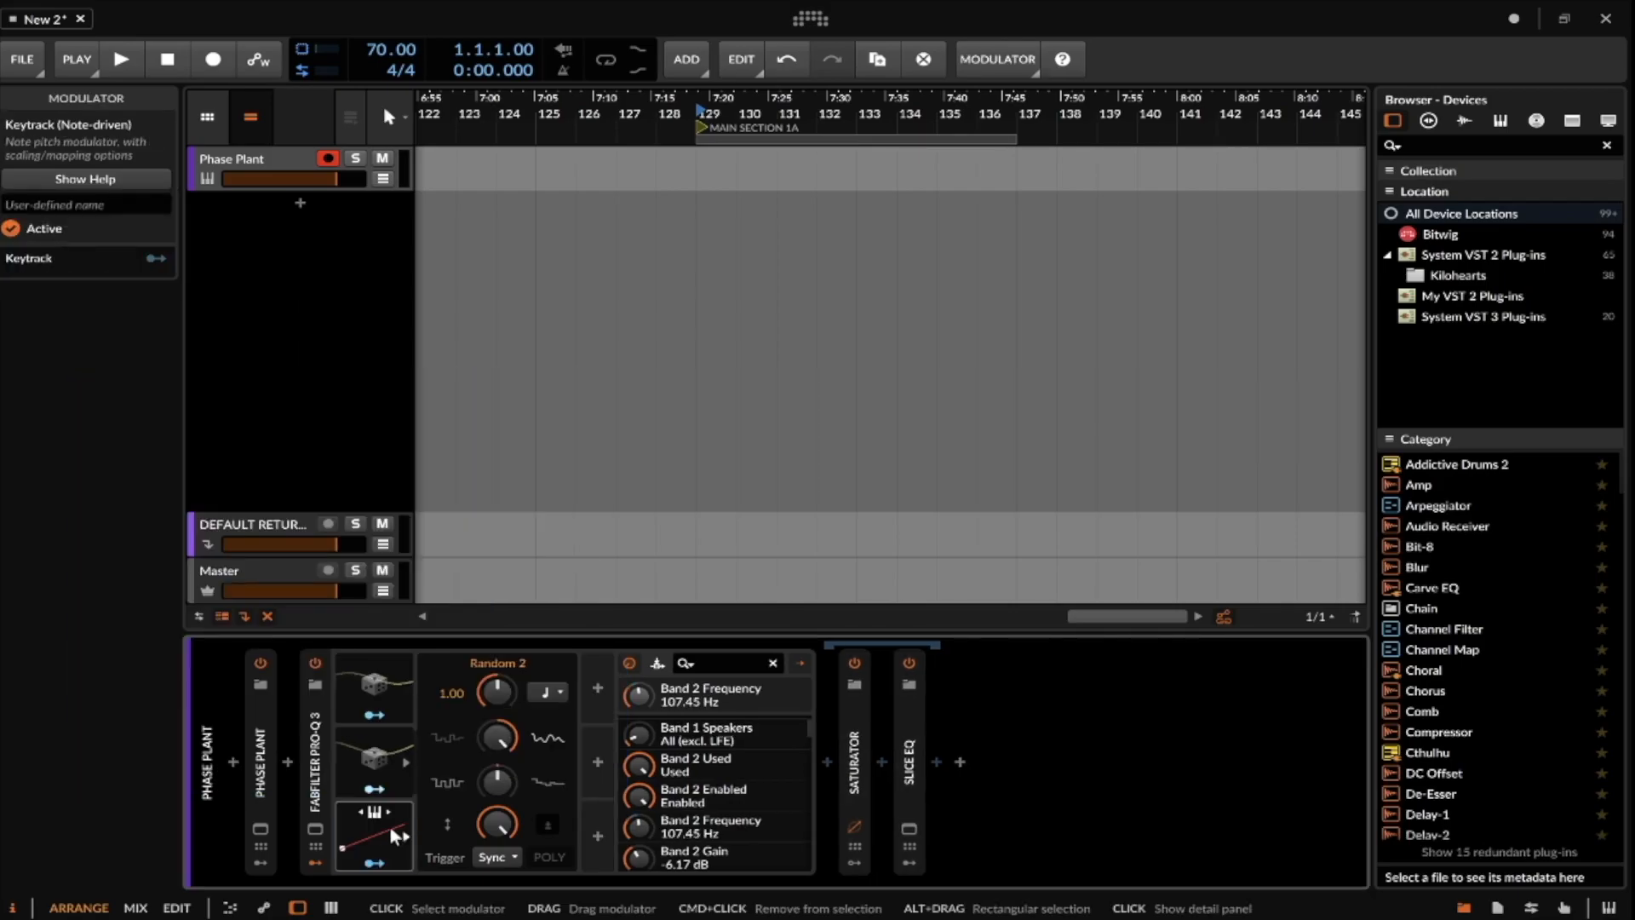
left_click(371, 830)
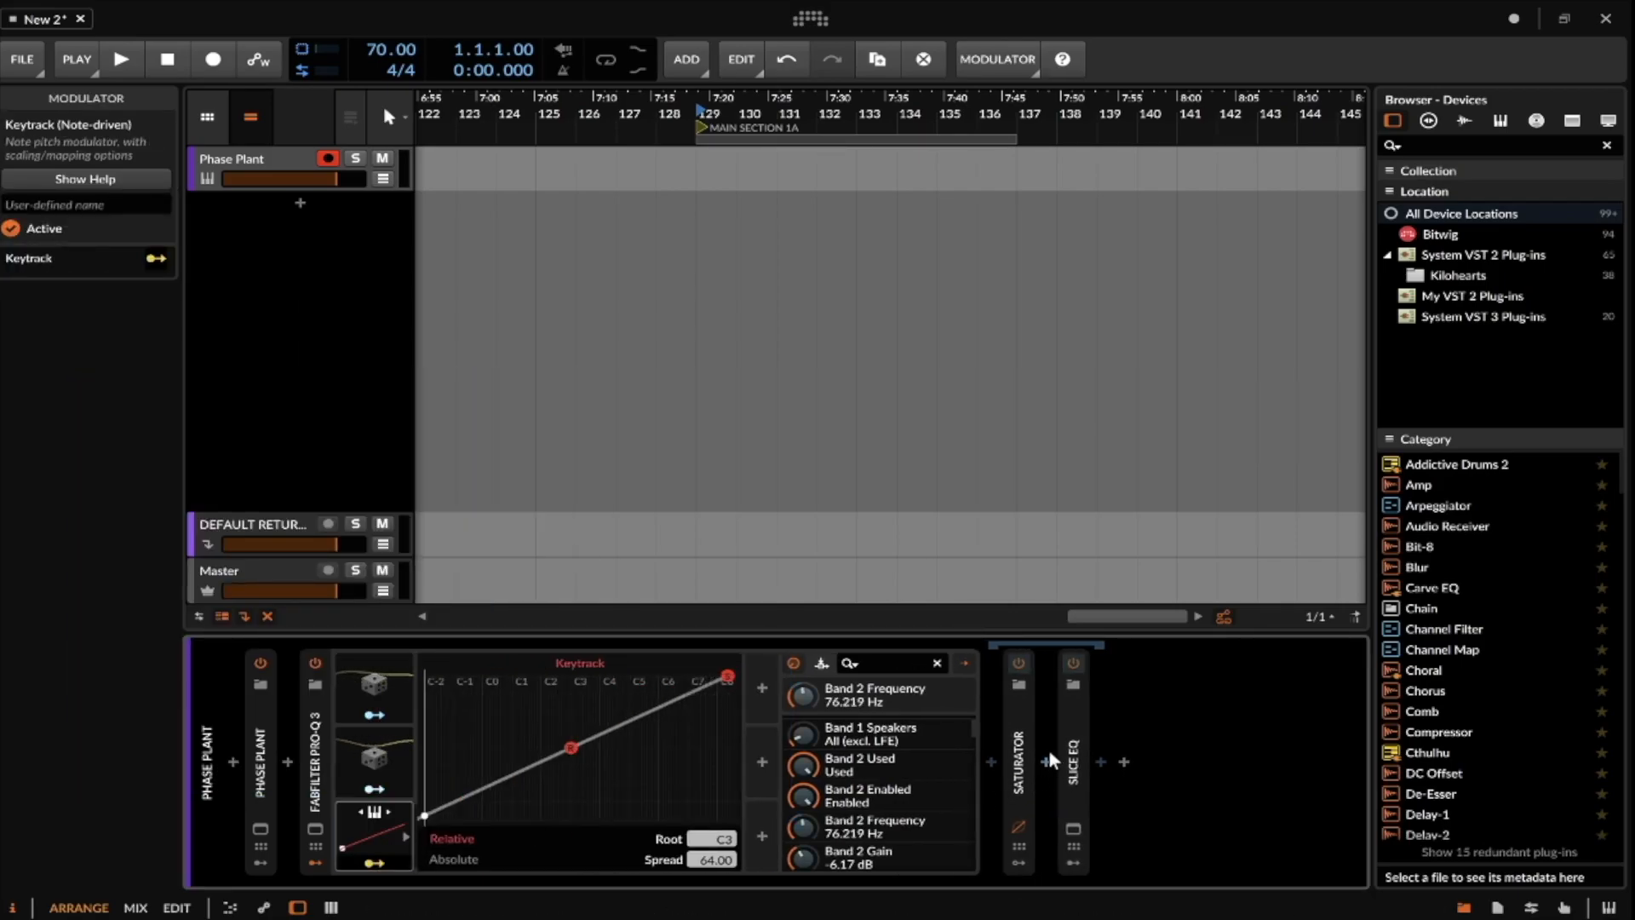
Remove the Keytrack modulator from FabFilter Pro-Q 3 and collapse that device's modulator section.
double_click(1016, 706)
double_click(1016, 710)
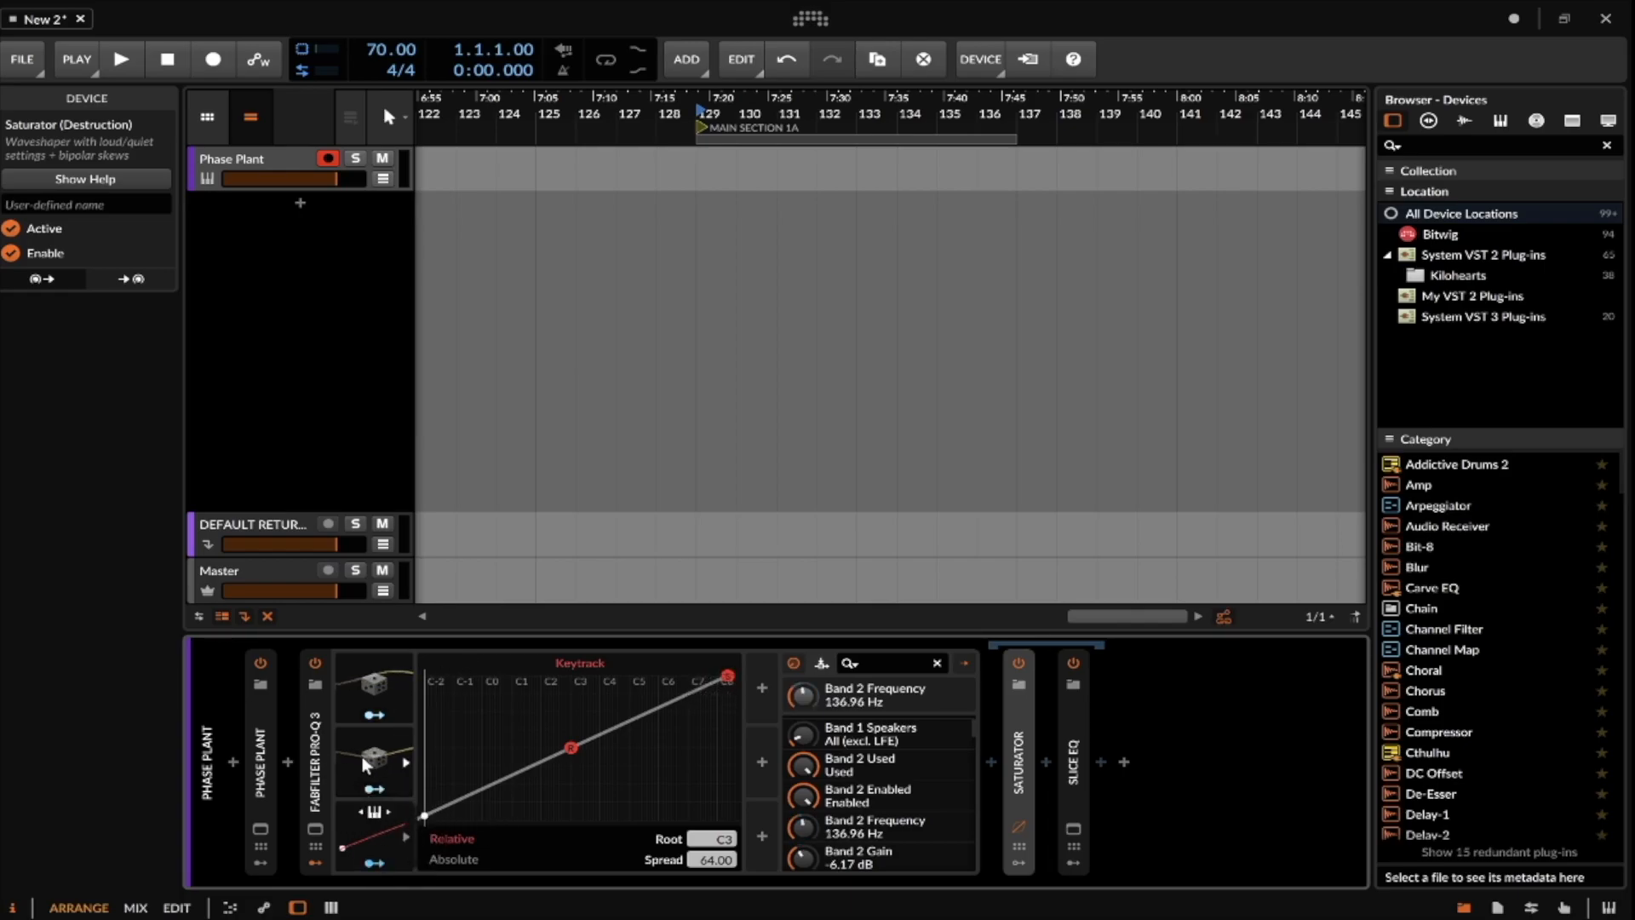
left_click(361, 824)
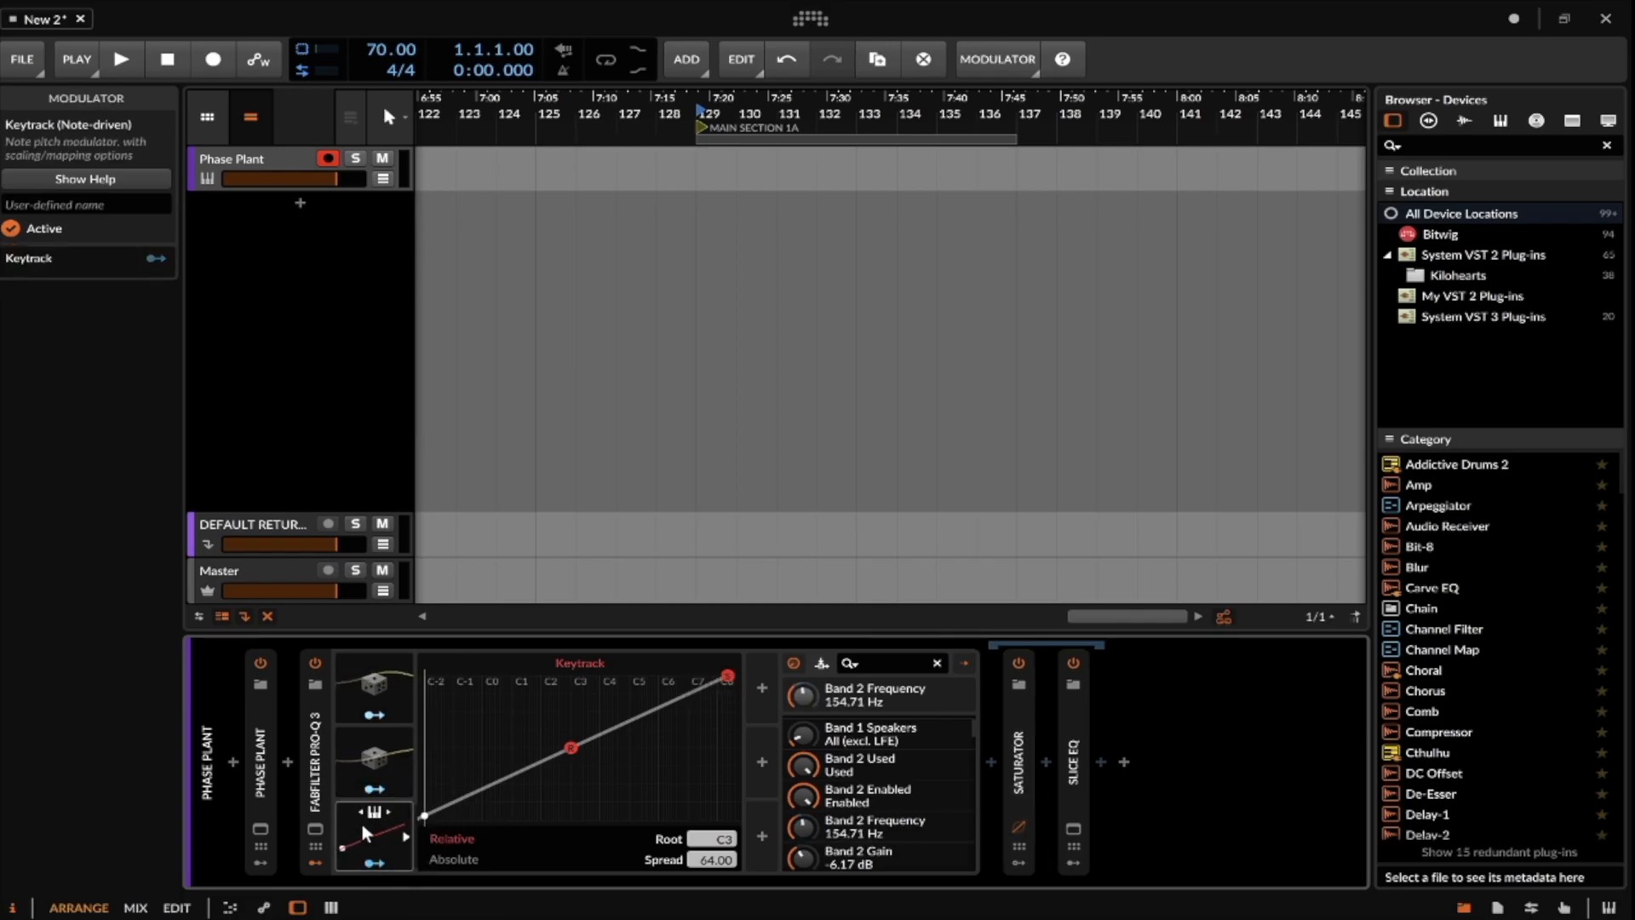
key("Delete")
left_click(315, 752)
left_click(315, 862)
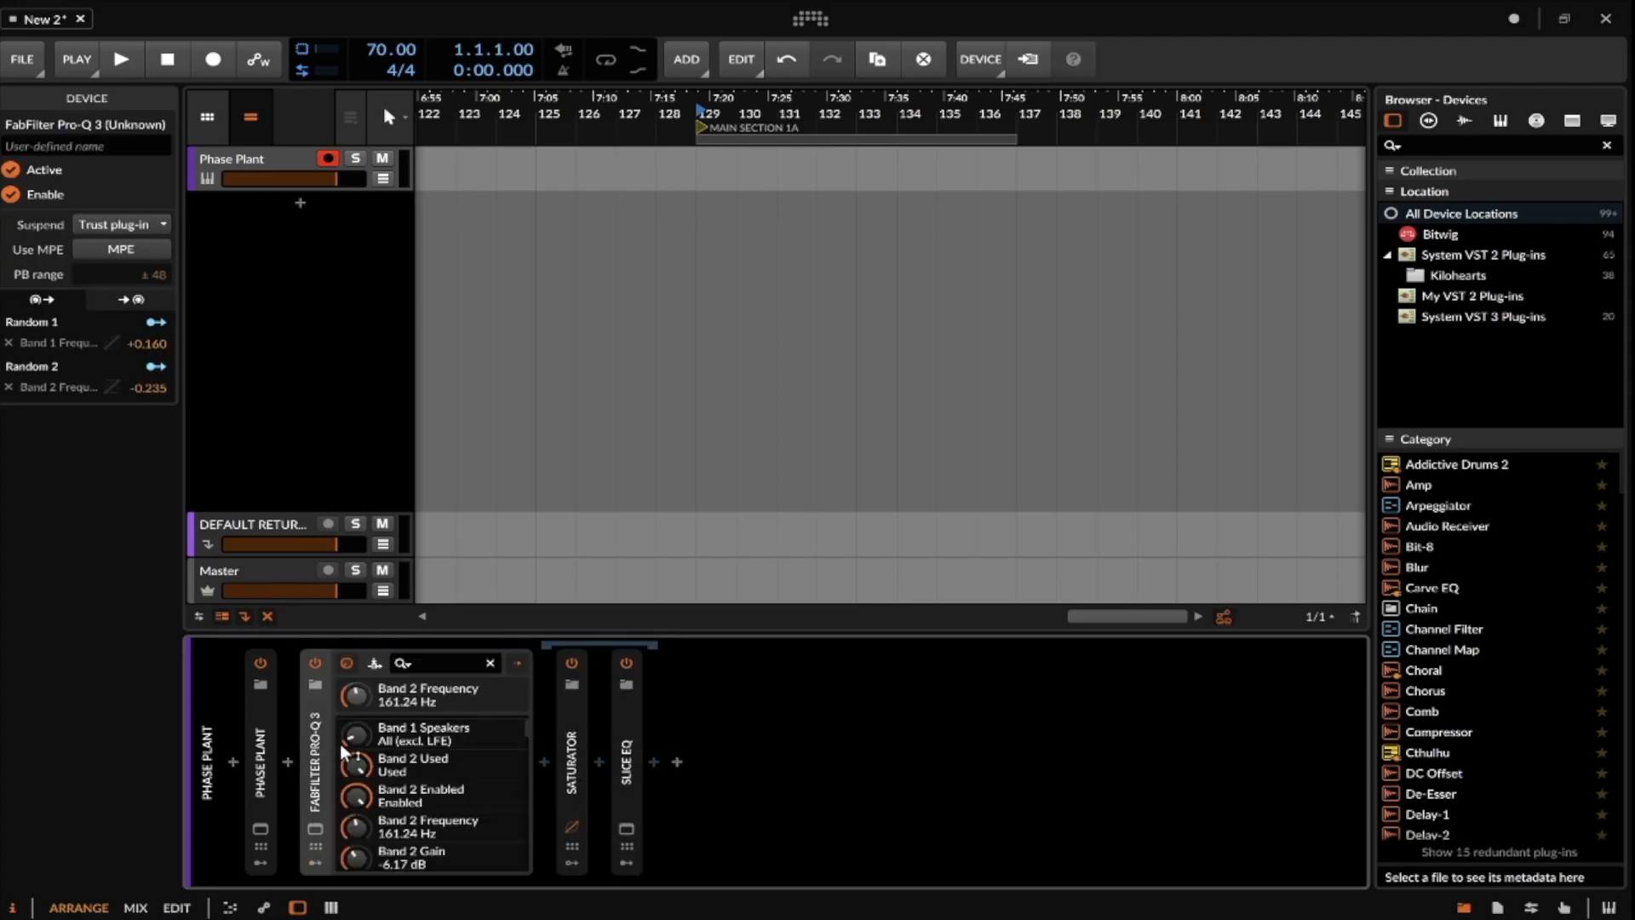
Insert Bitwig's Vocoder into the device chain directly after FabFilter Pro-Q 3.
left_click(343, 761)
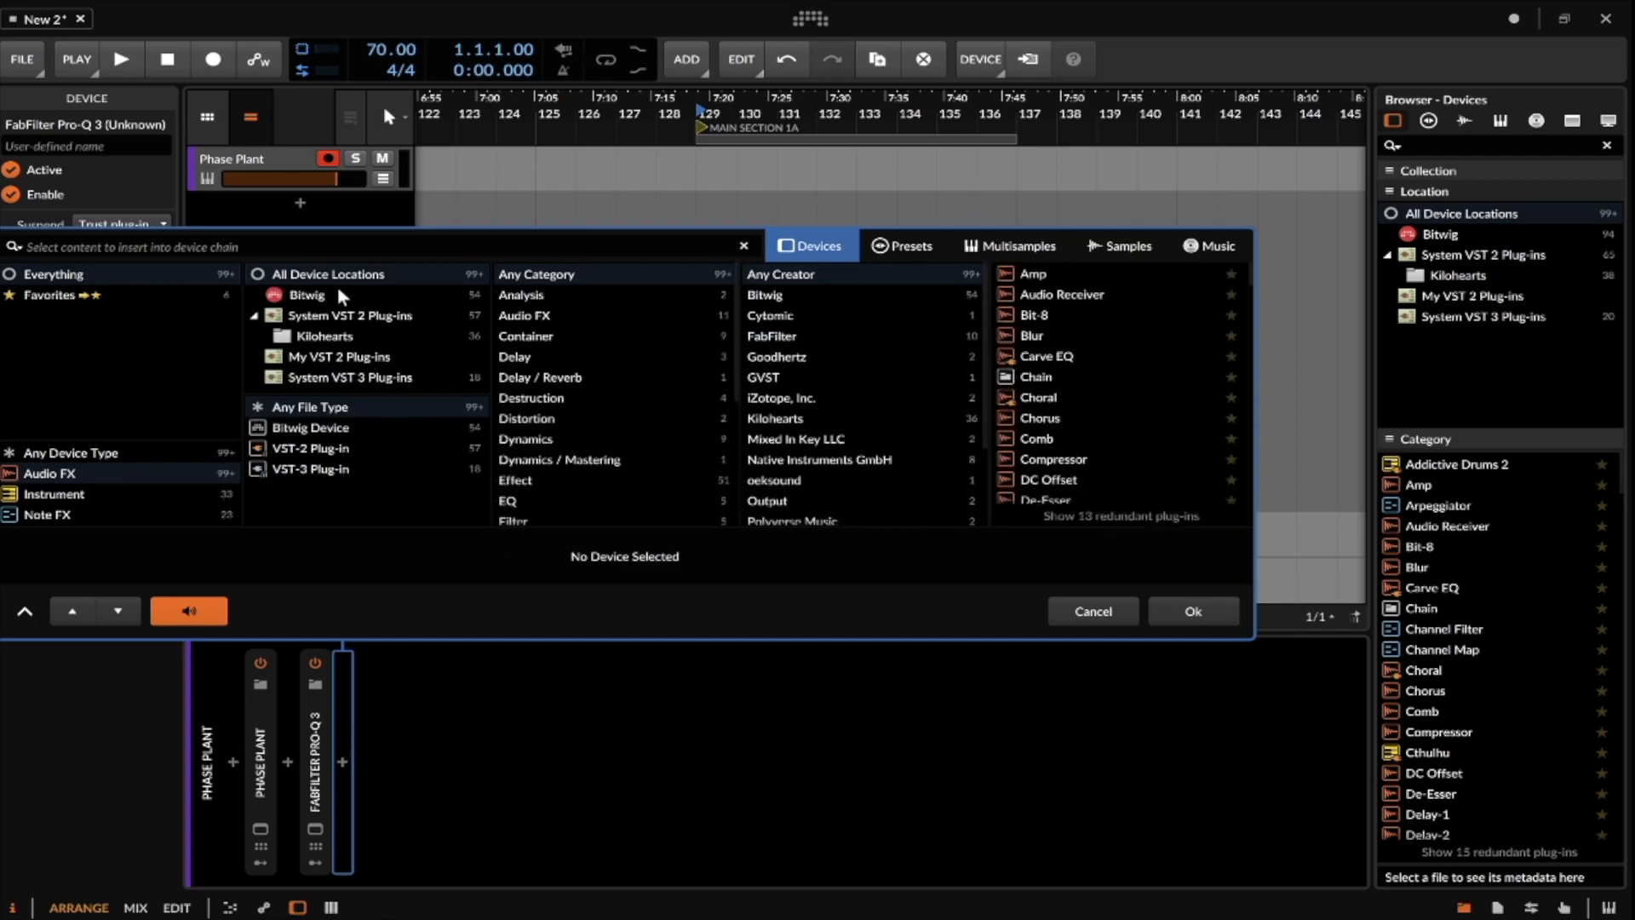
type("vocoder")
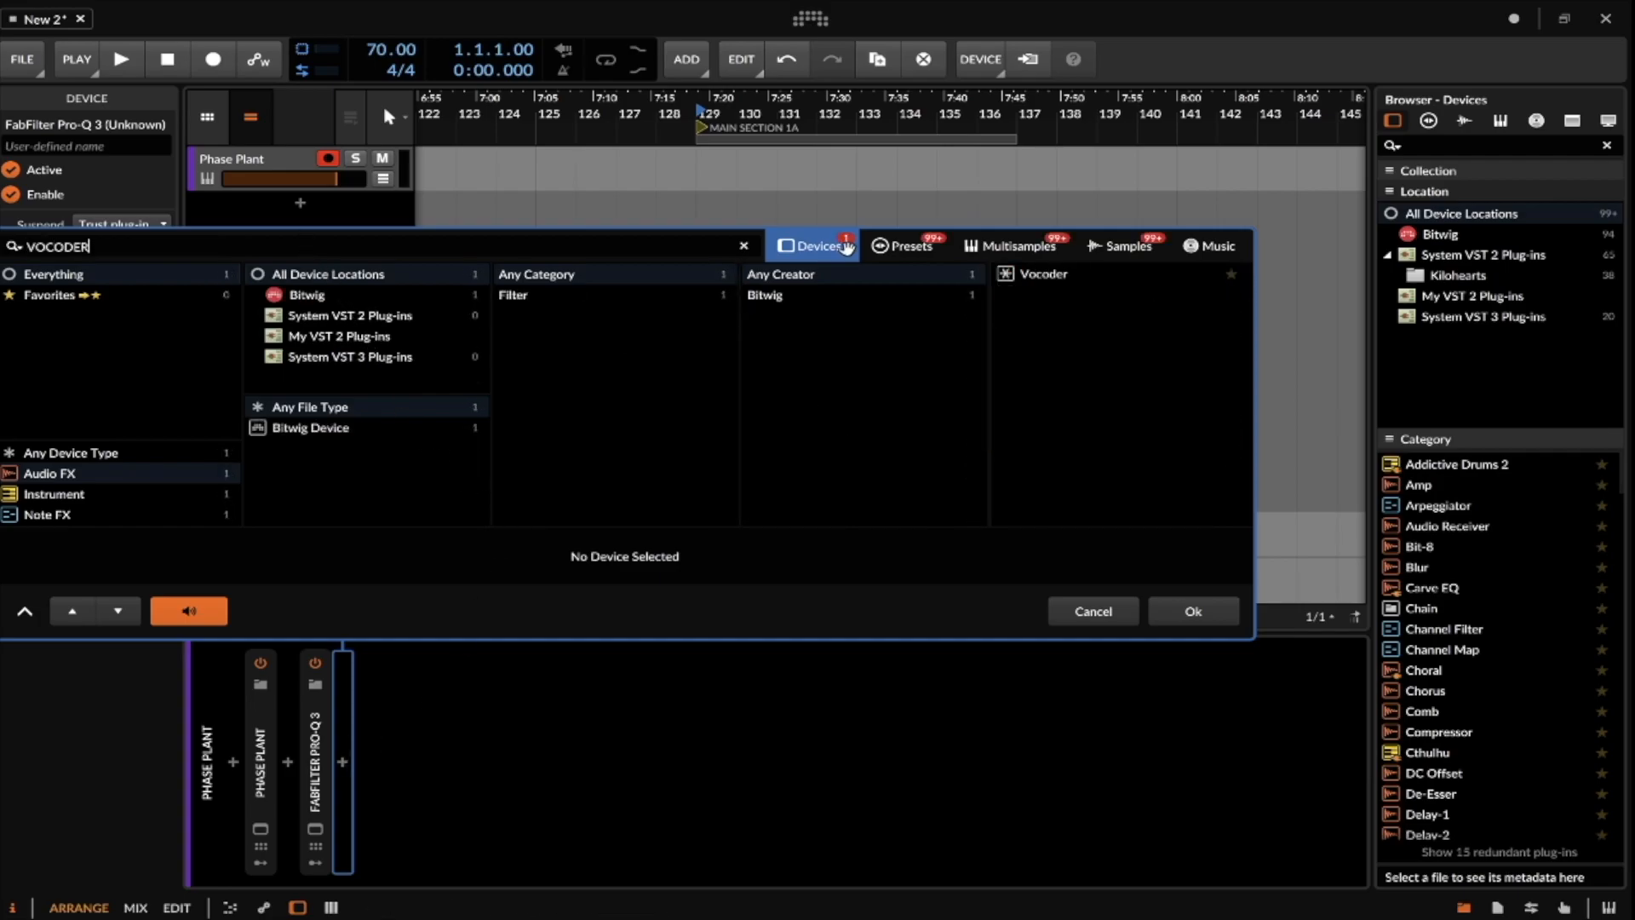
left_click(1041, 273)
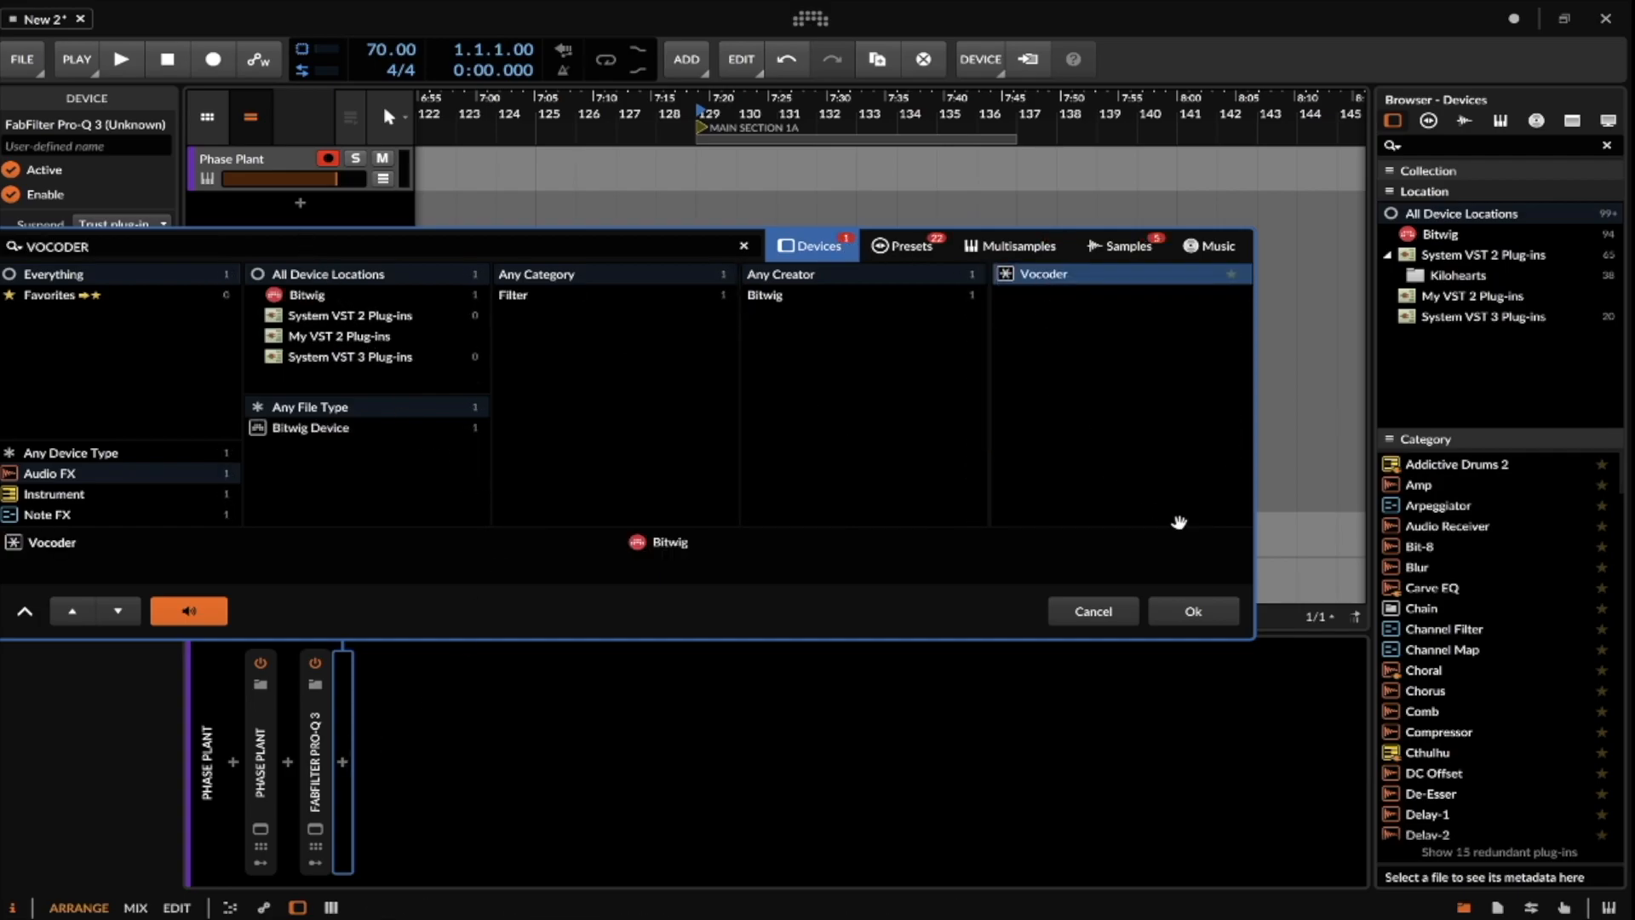
left_click(1195, 610)
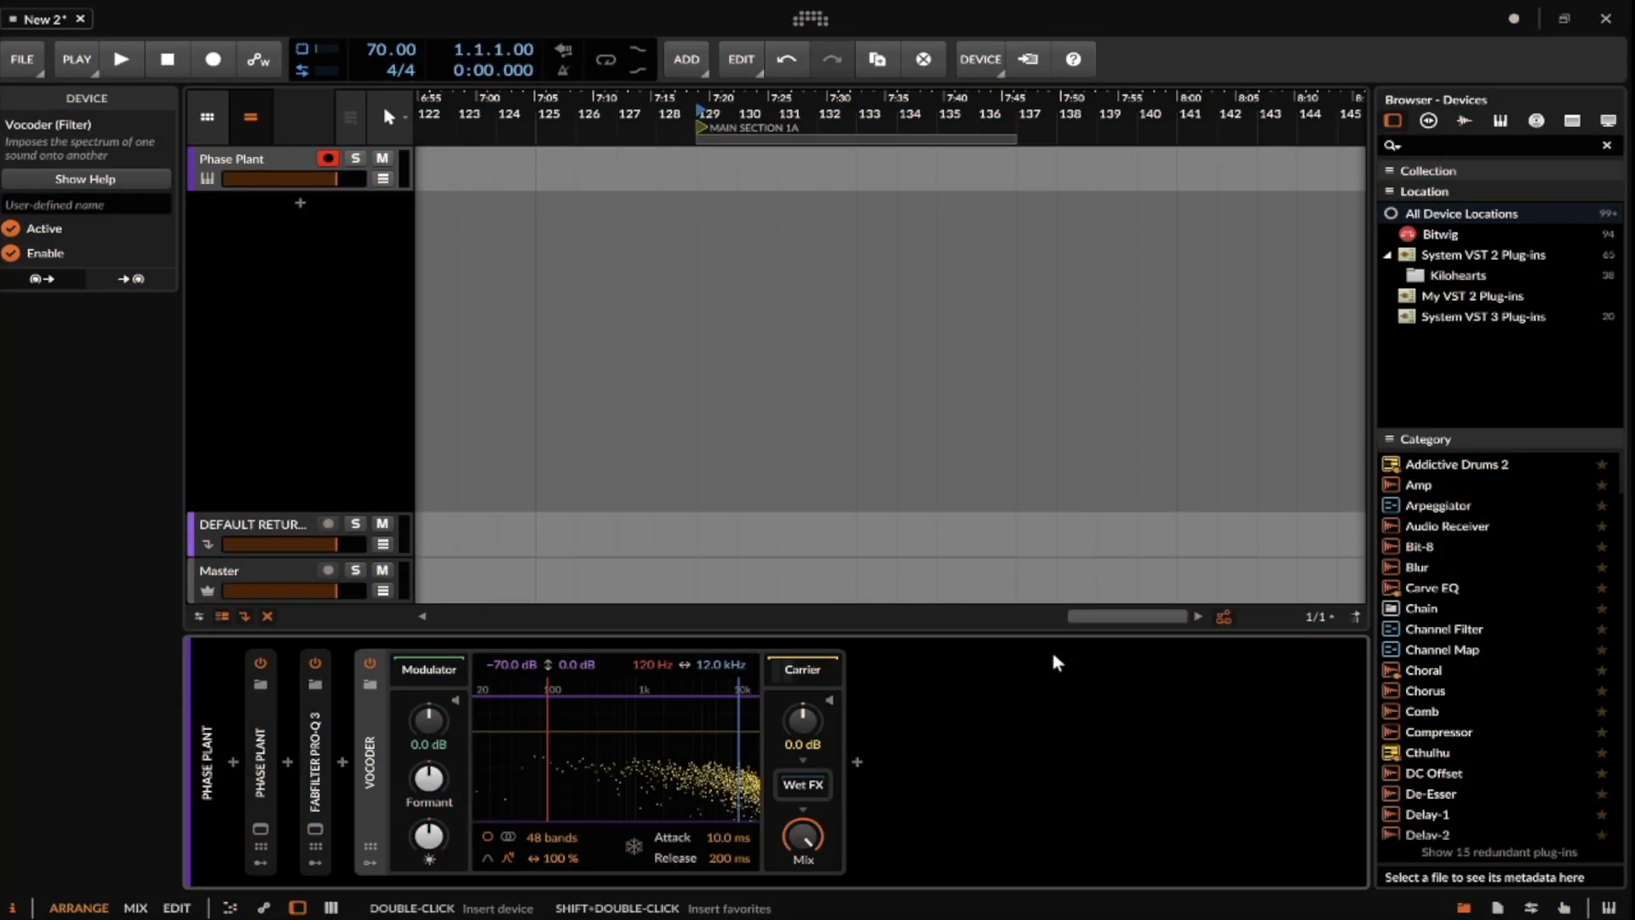
Widen the Vocoder's band range to 81.7 Hz through 19.9 kHz and lower its mix.
left_click_drag(545, 732, 530, 732)
left_click_drag(782, 855, 782, 886)
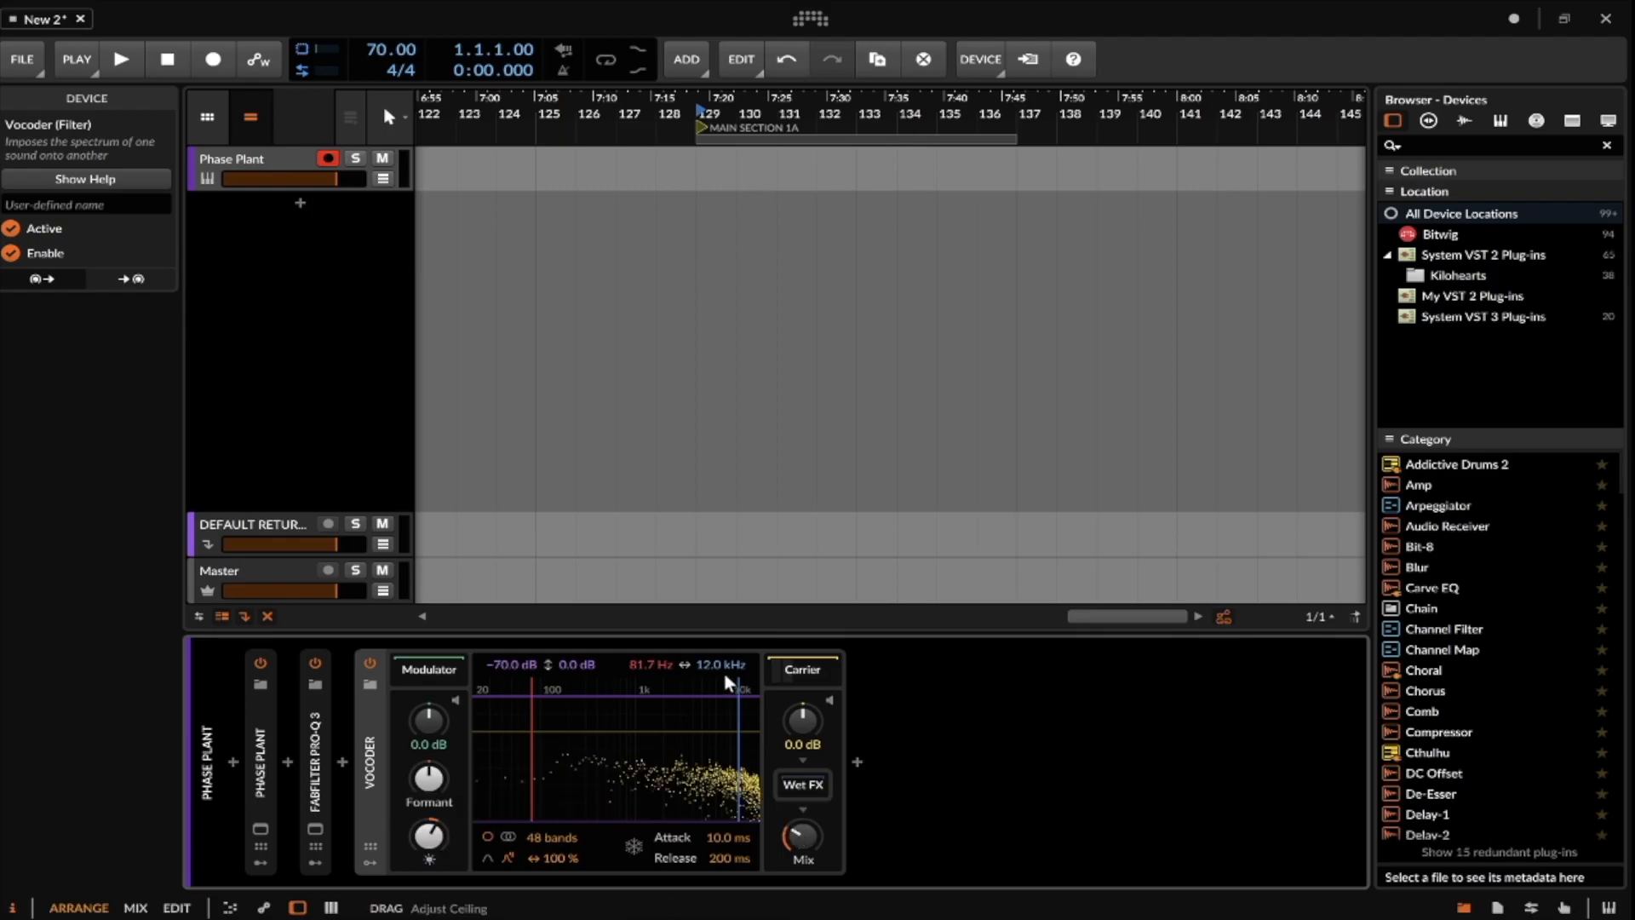
left_click_drag(712, 661, 712, 631)
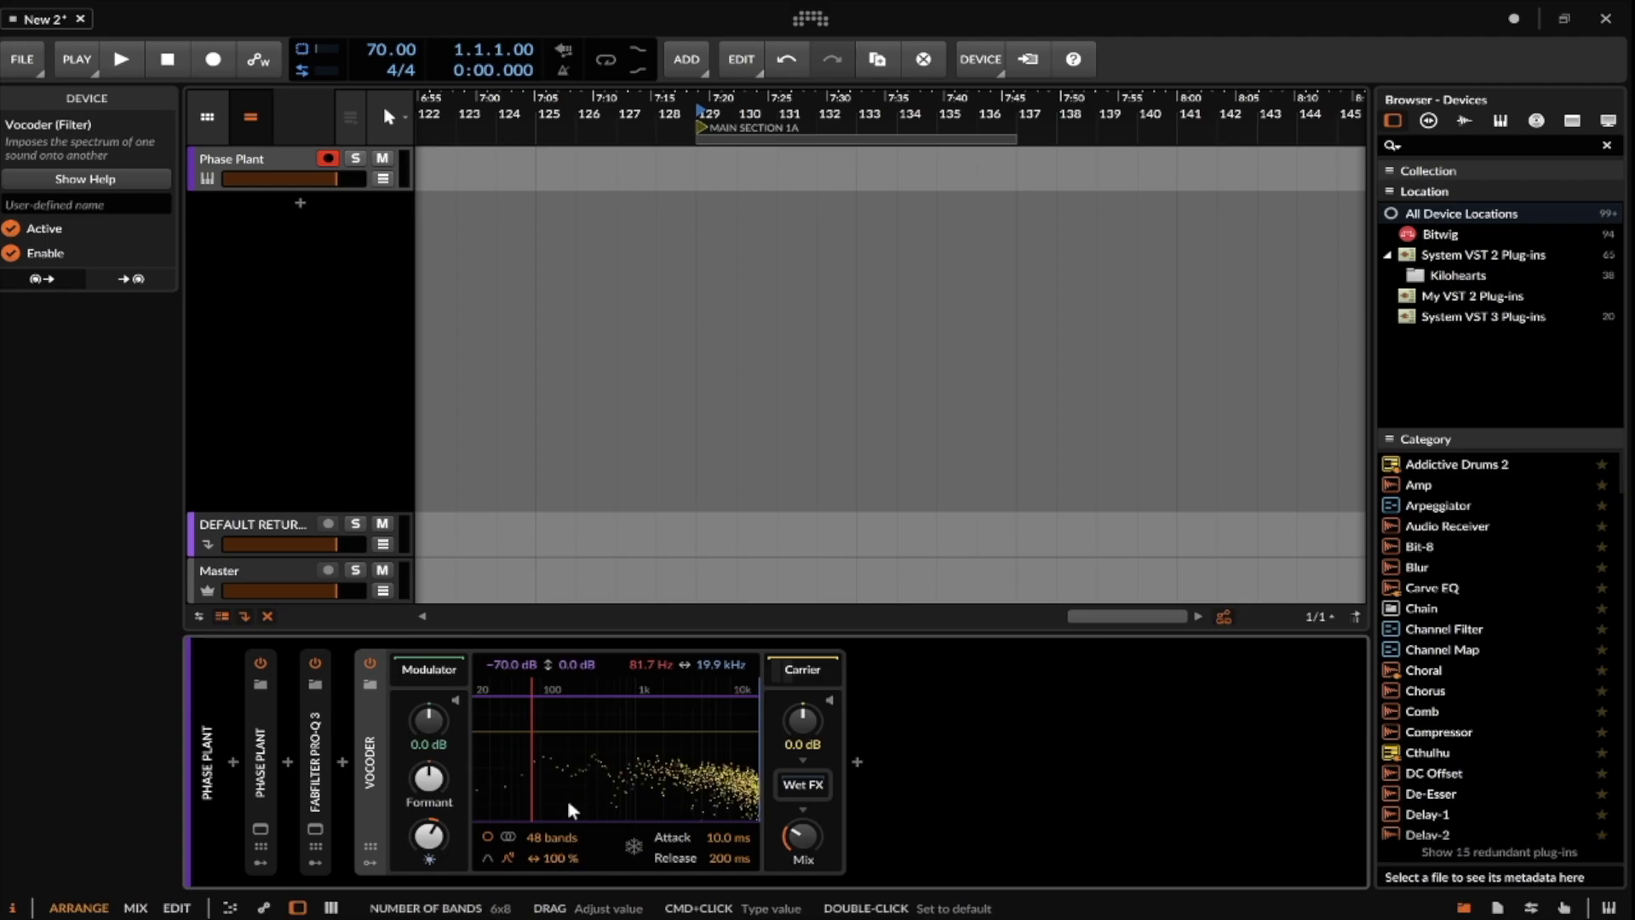
Try the Vocoder with 8 and 80 bands at 10.0% bandwidth, and return it to 48 bands.
left_click_drag(557, 833, 557, 877)
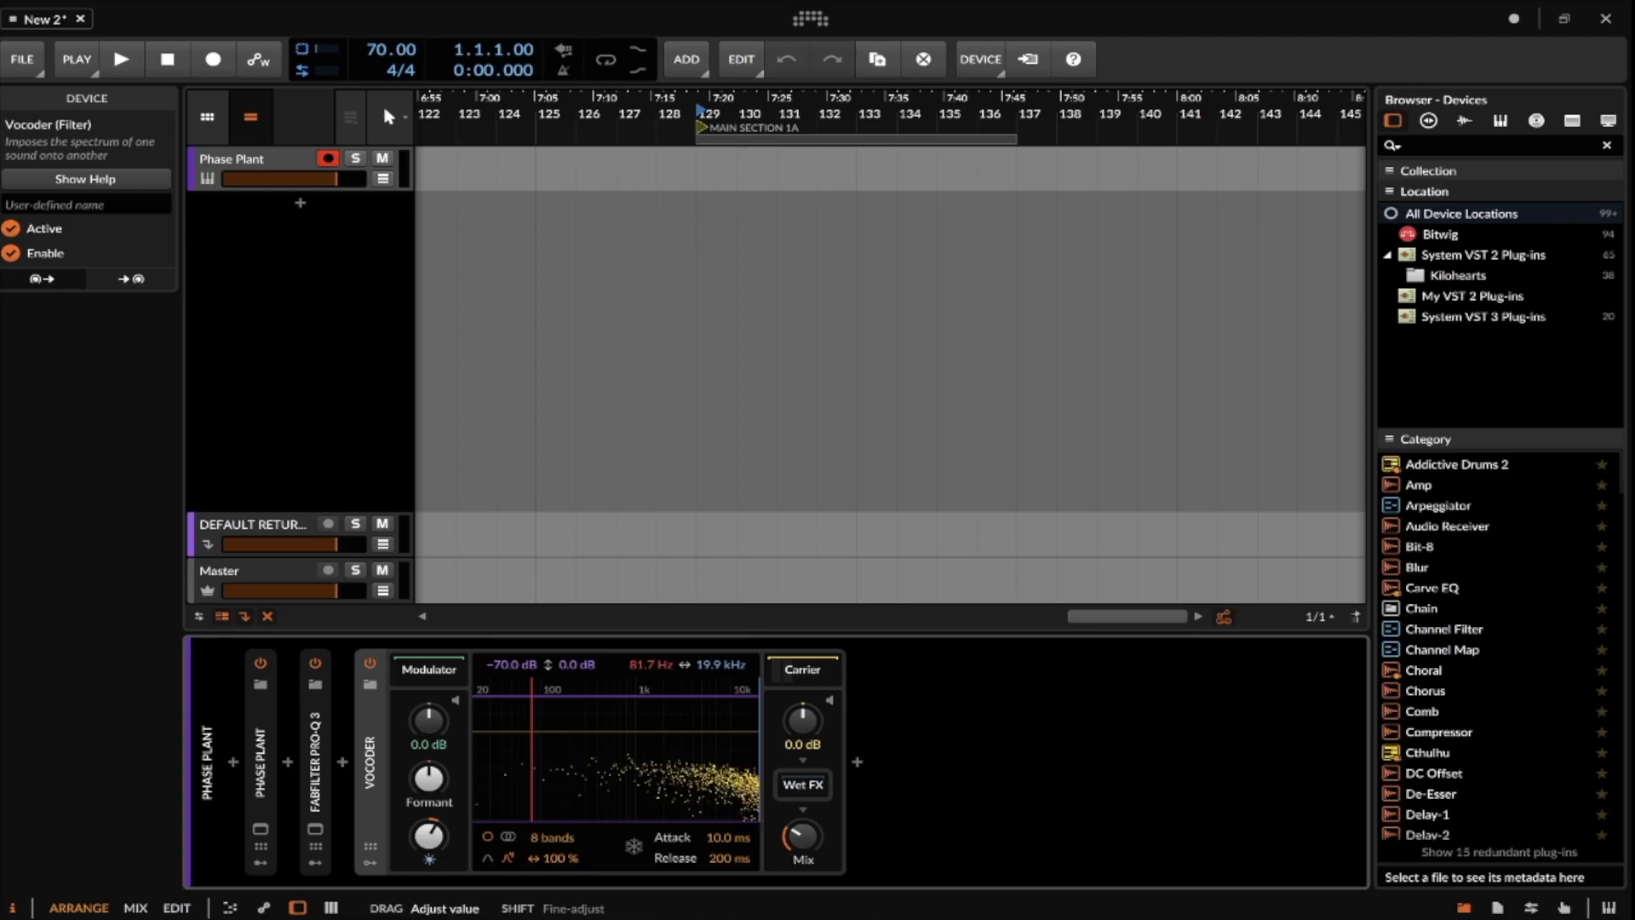
left_click_drag(579, 860, 579, 902)
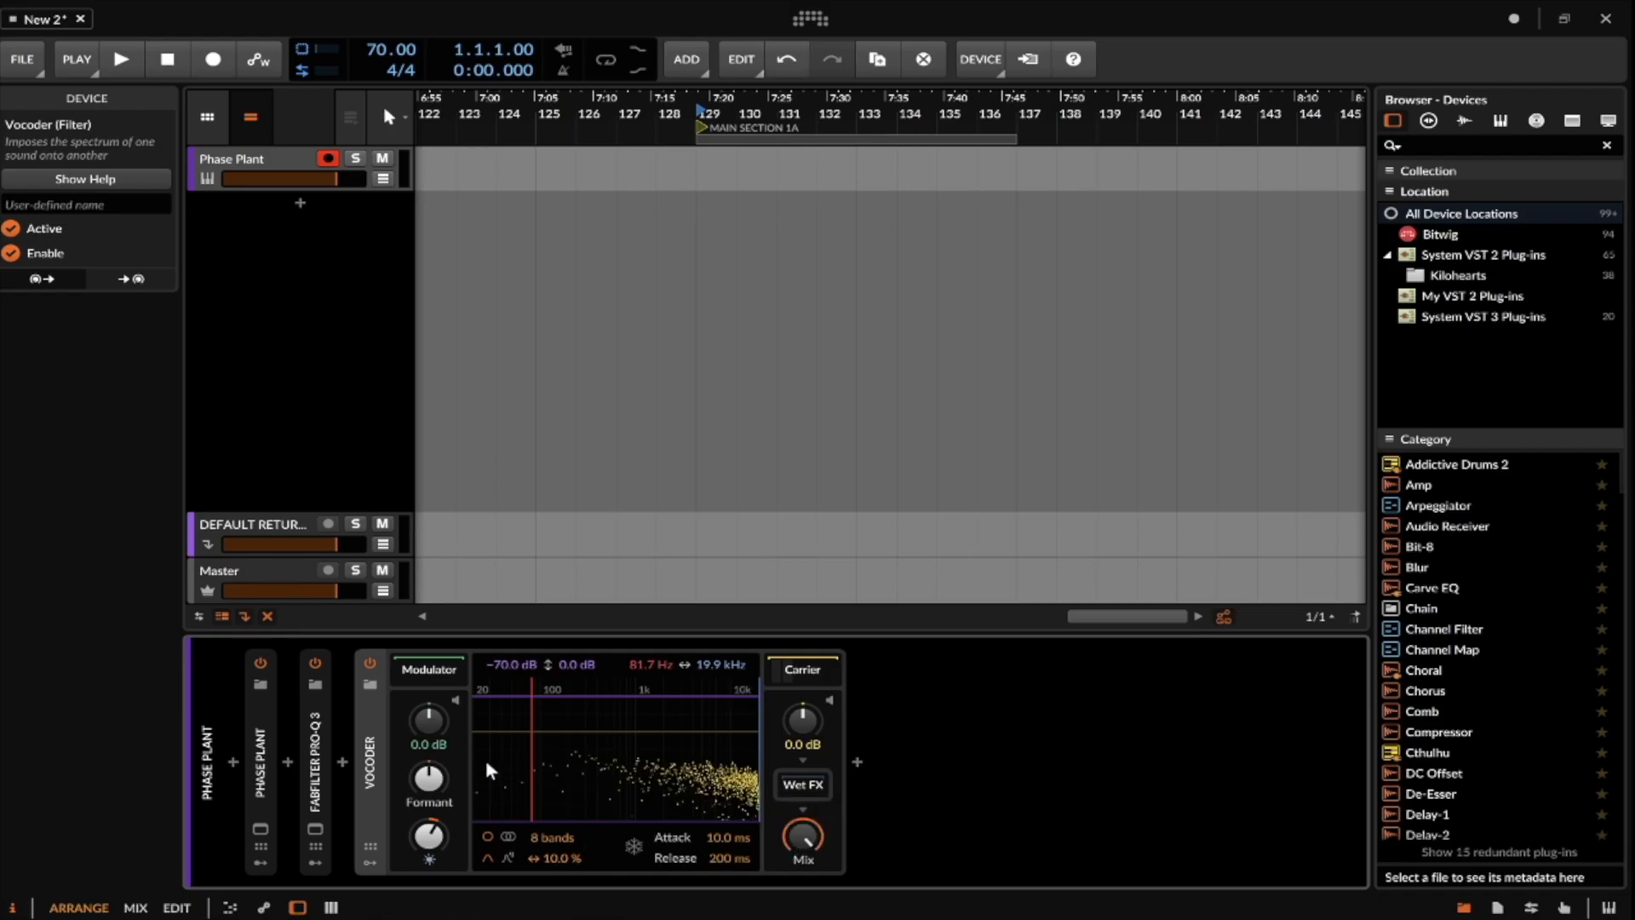
left_click_drag(545, 838, 545, 767)
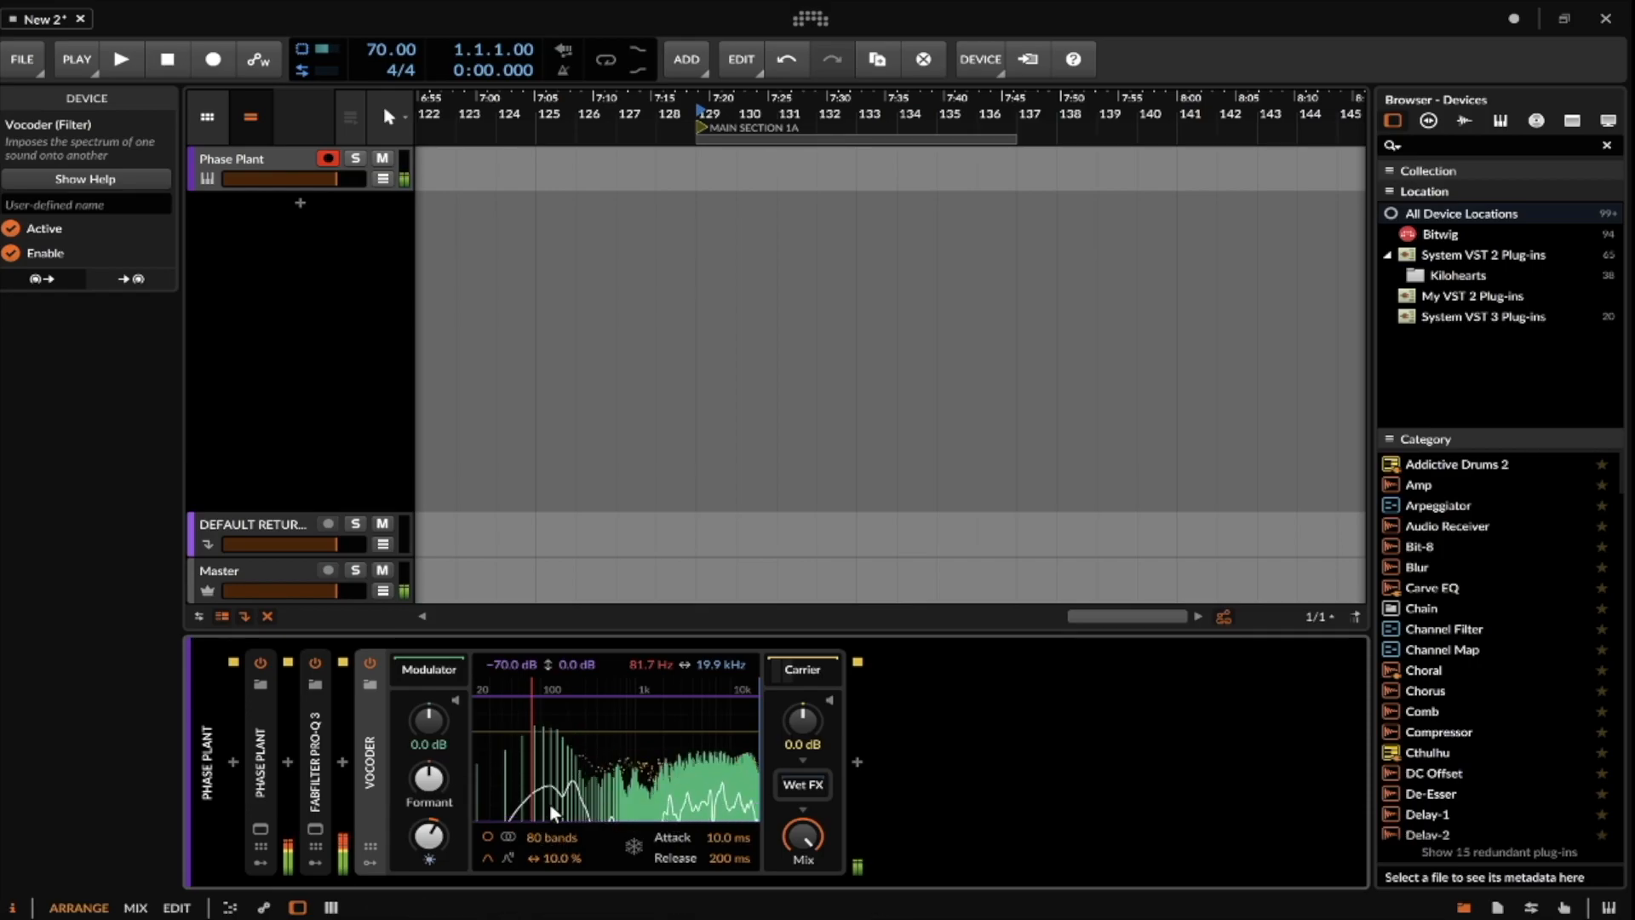
mouse_move(538, 831)
left_mouse_down()
mouse_move(538, 894)
mouse_move(538, 859)
left_mouse_up()
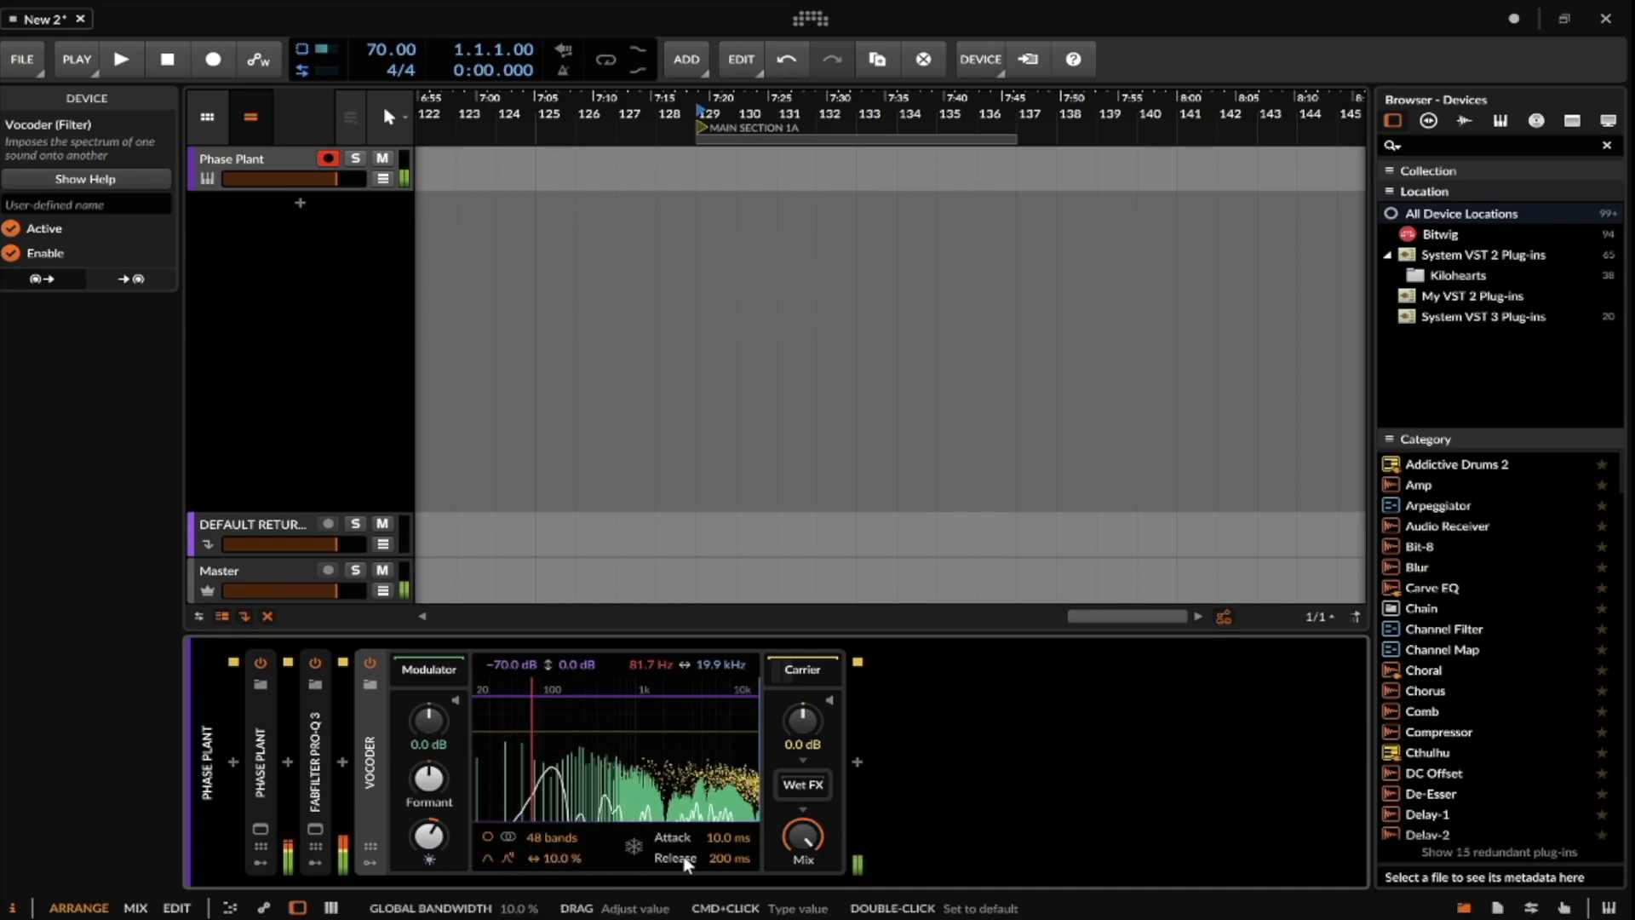
Set the Vocoder's bandwidth to 248% and release to 10.0 ms in mono mode, and lower its mix.
left_click_drag(551, 856, 552, 667)
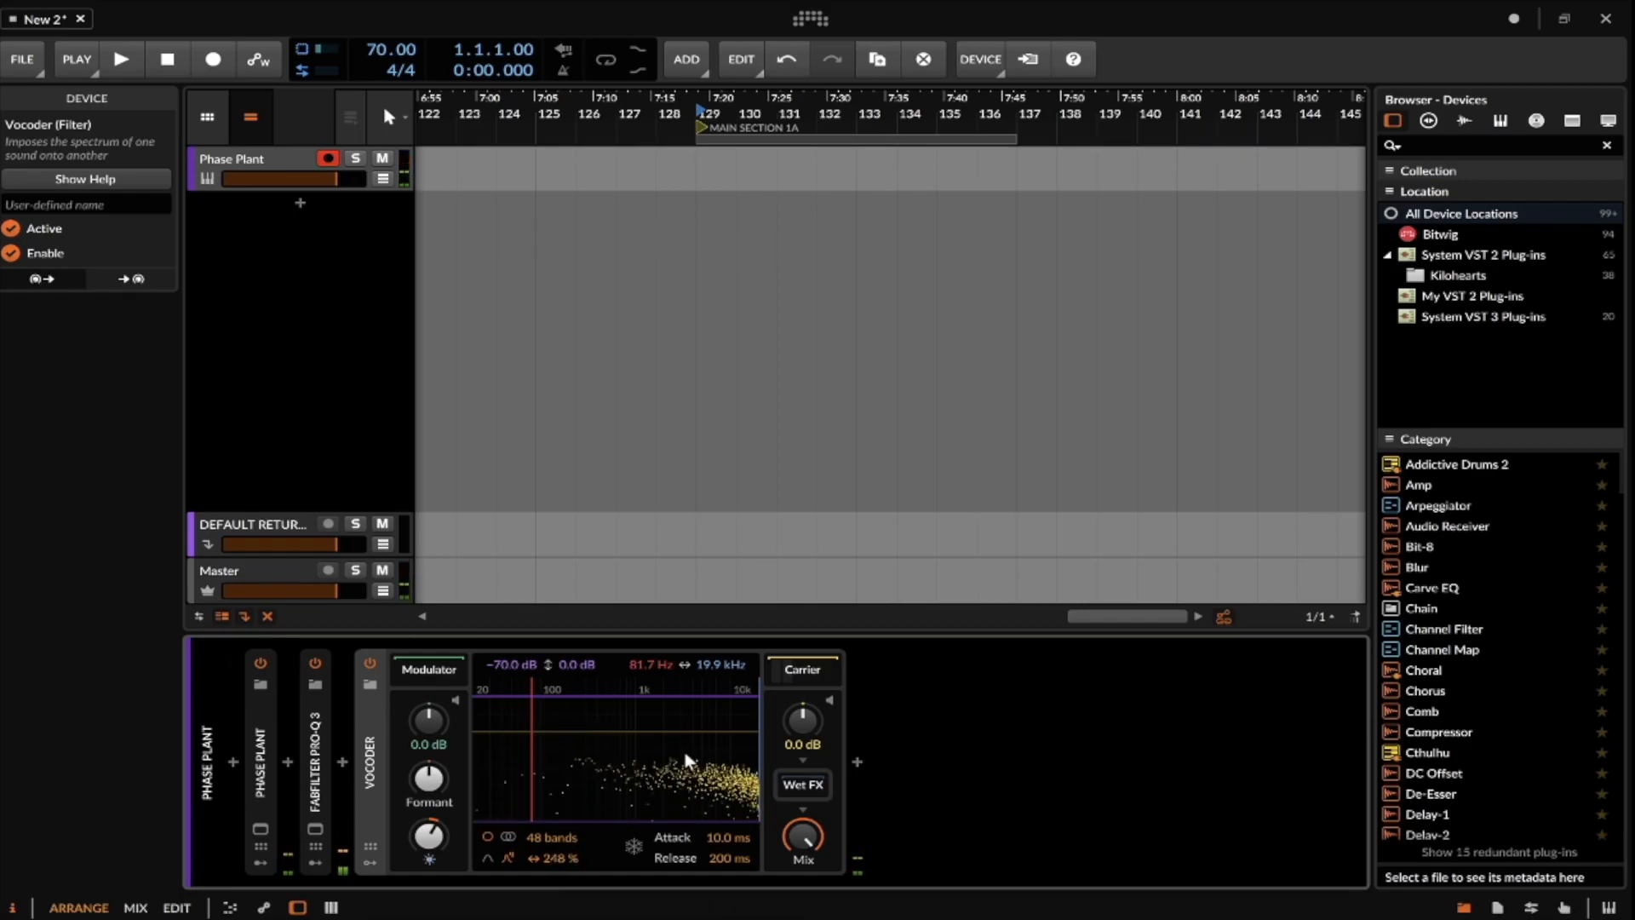
left_click_drag(728, 859, 728, 916)
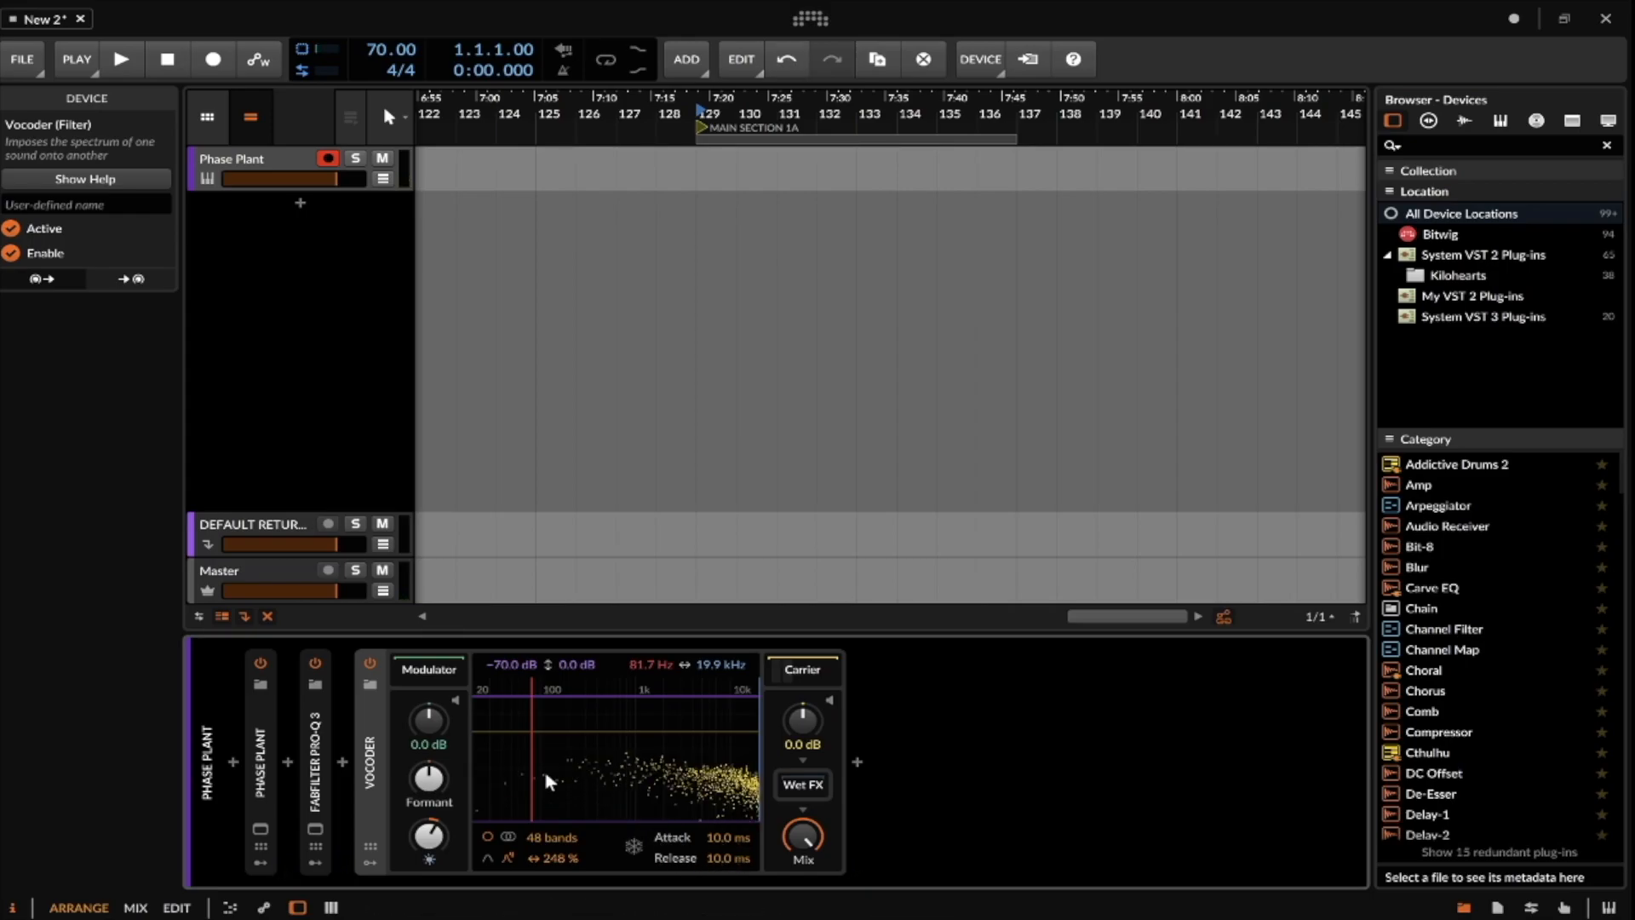
left_click(510, 837)
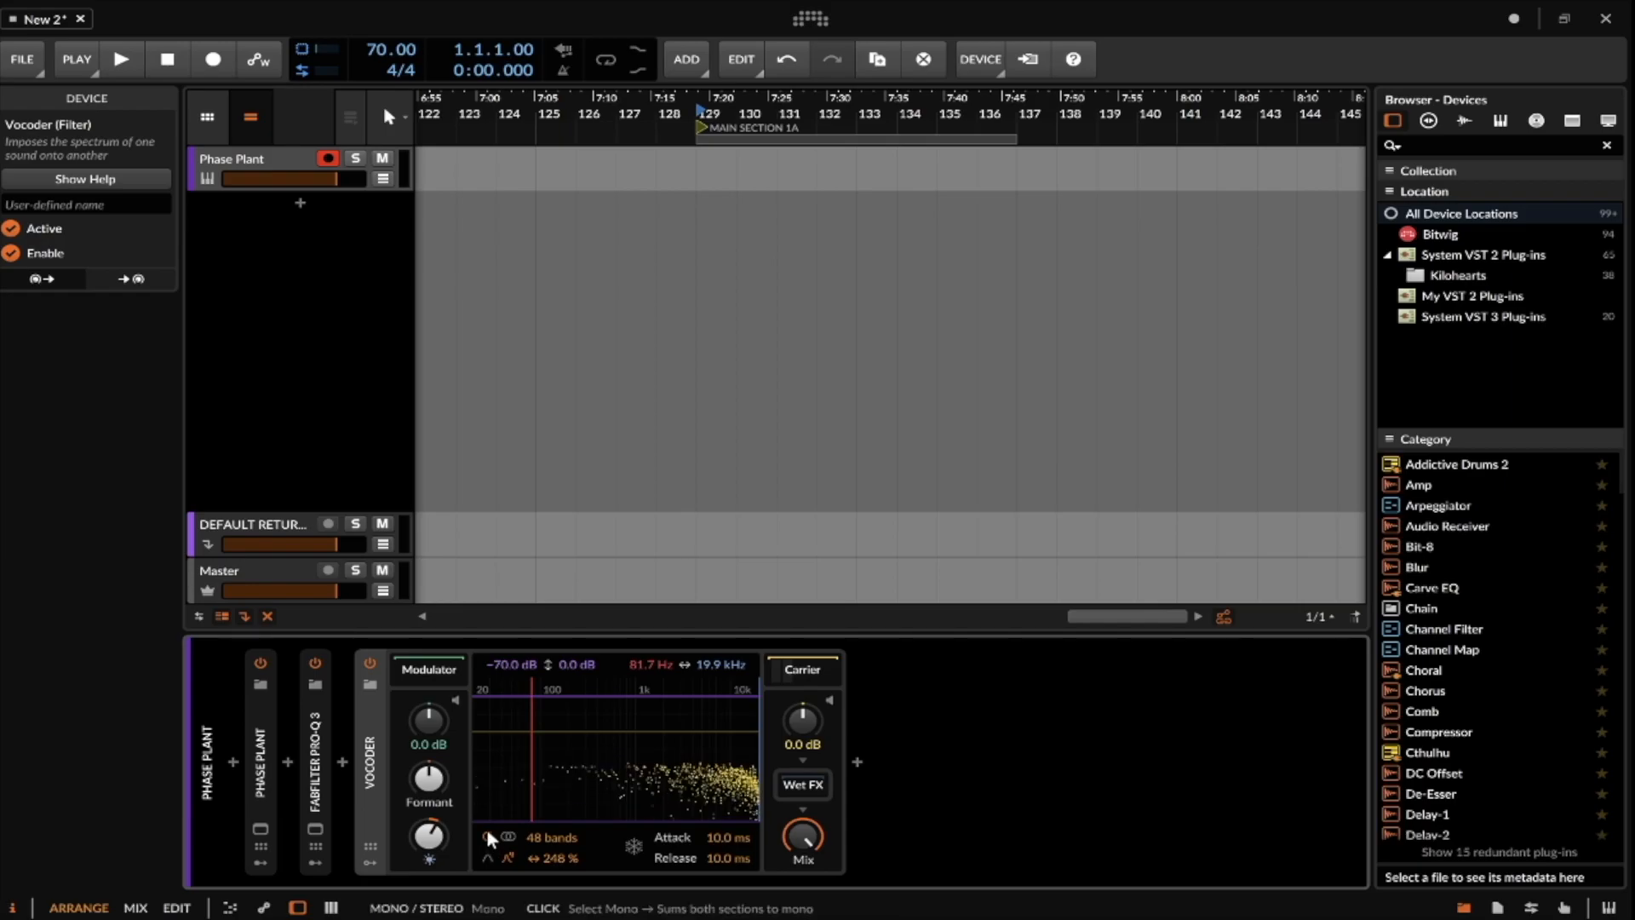
left_click_drag(802, 836, 803, 869)
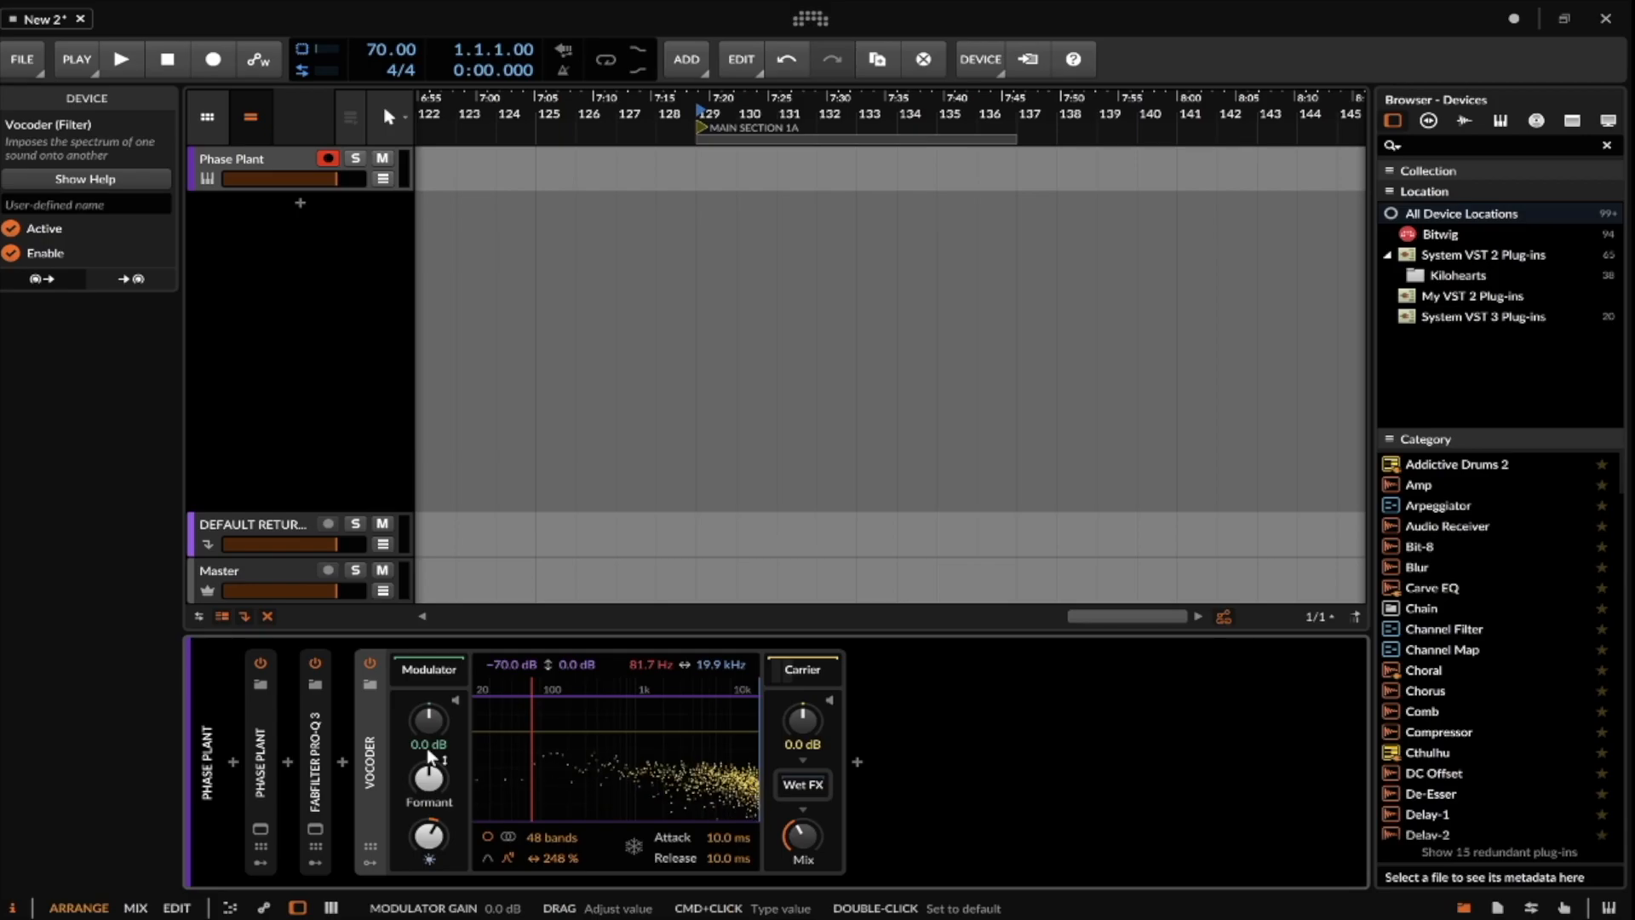
Show the Vocoder's Carrier chain and insert the Phase Plant instrument ahead of the Brown Noise device.
left_click(801, 673)
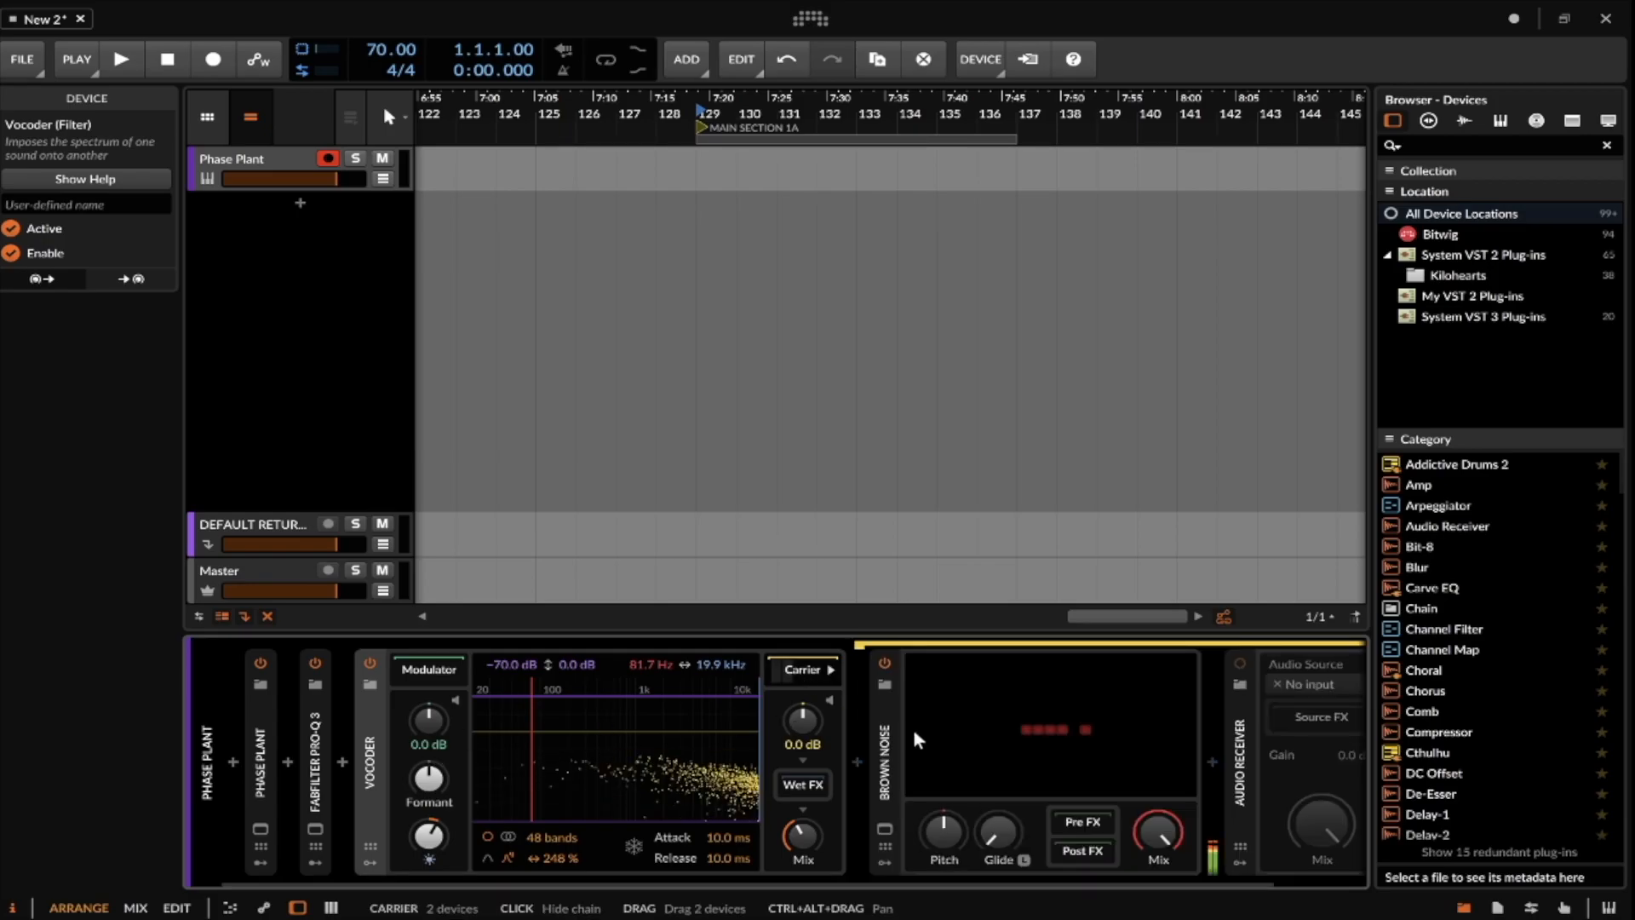
scroll(913, 733, "right", 2)
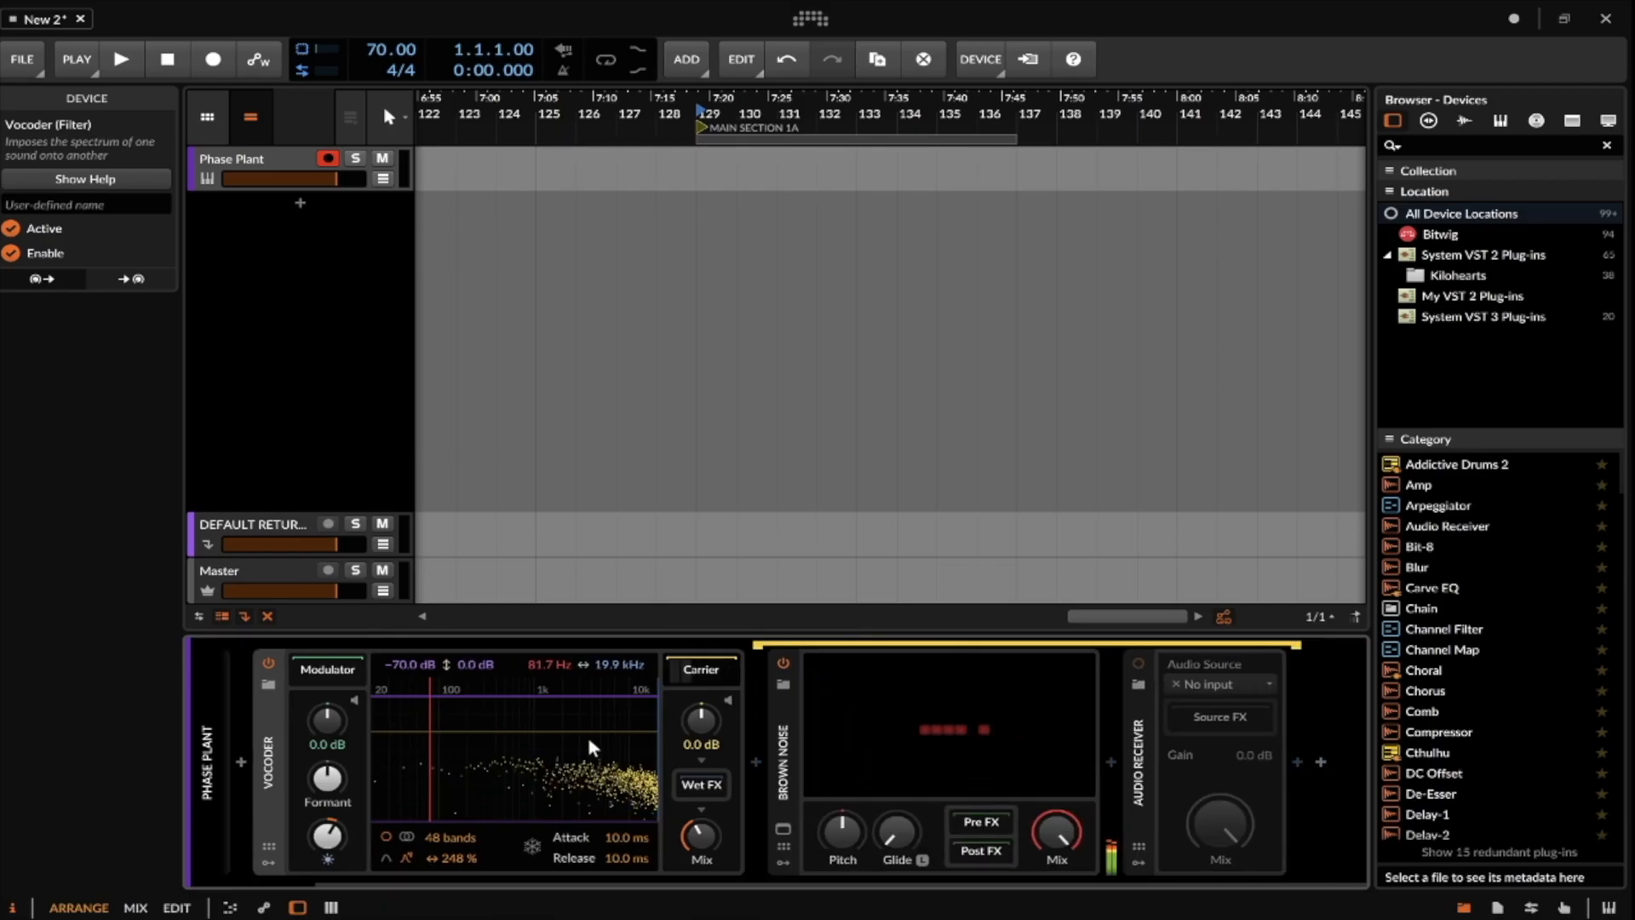
left_click(756, 761)
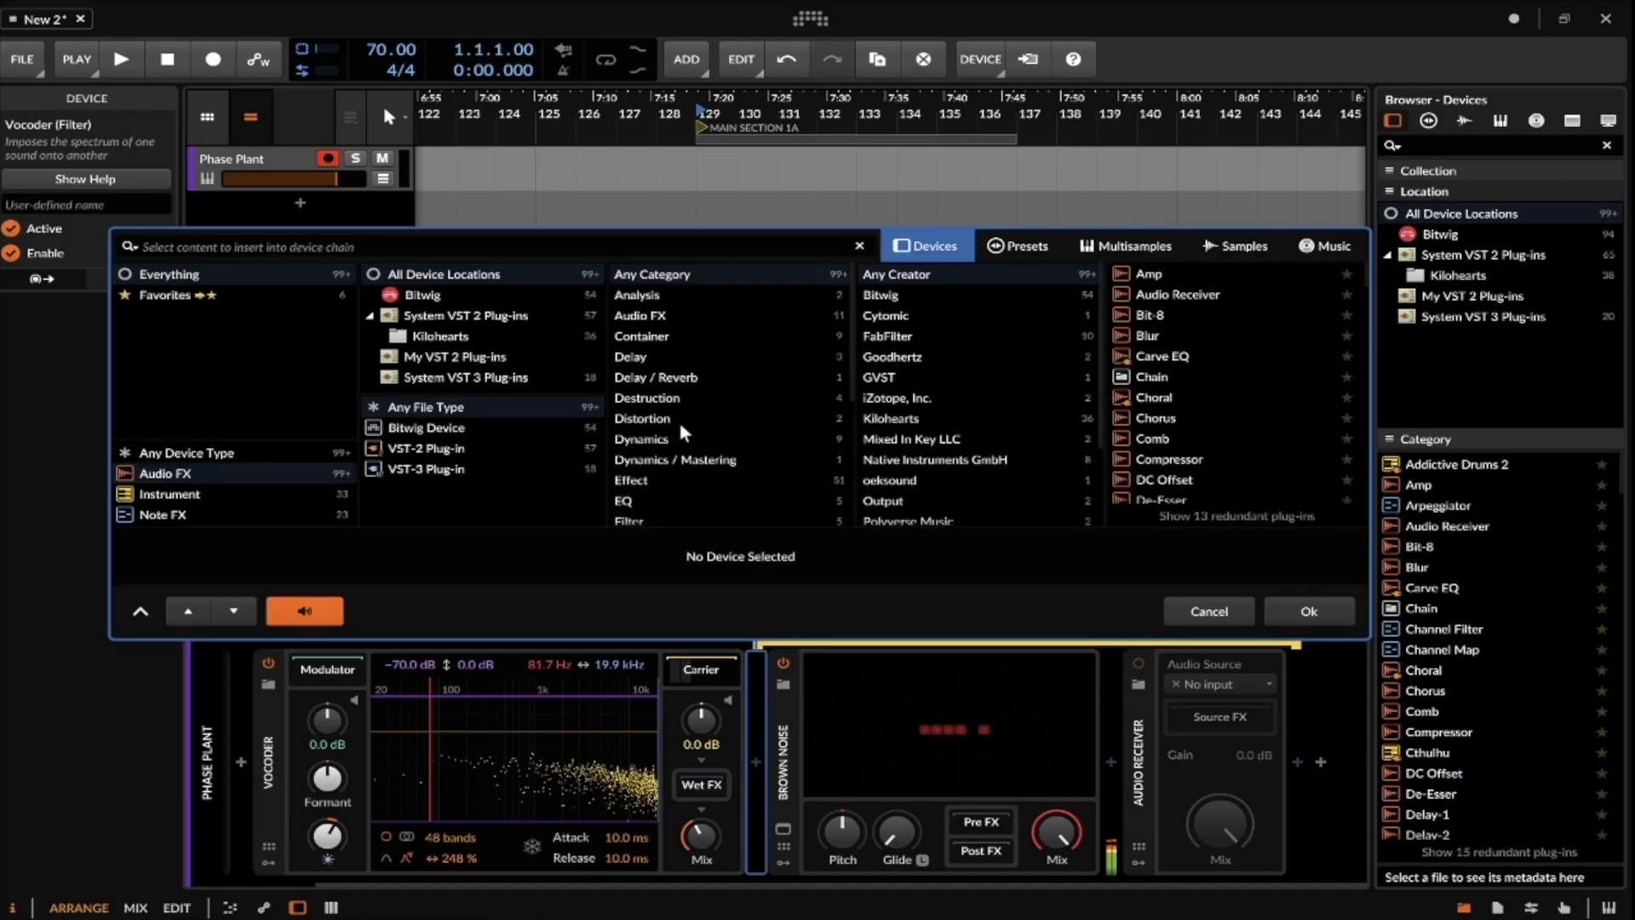
type("PHASE")
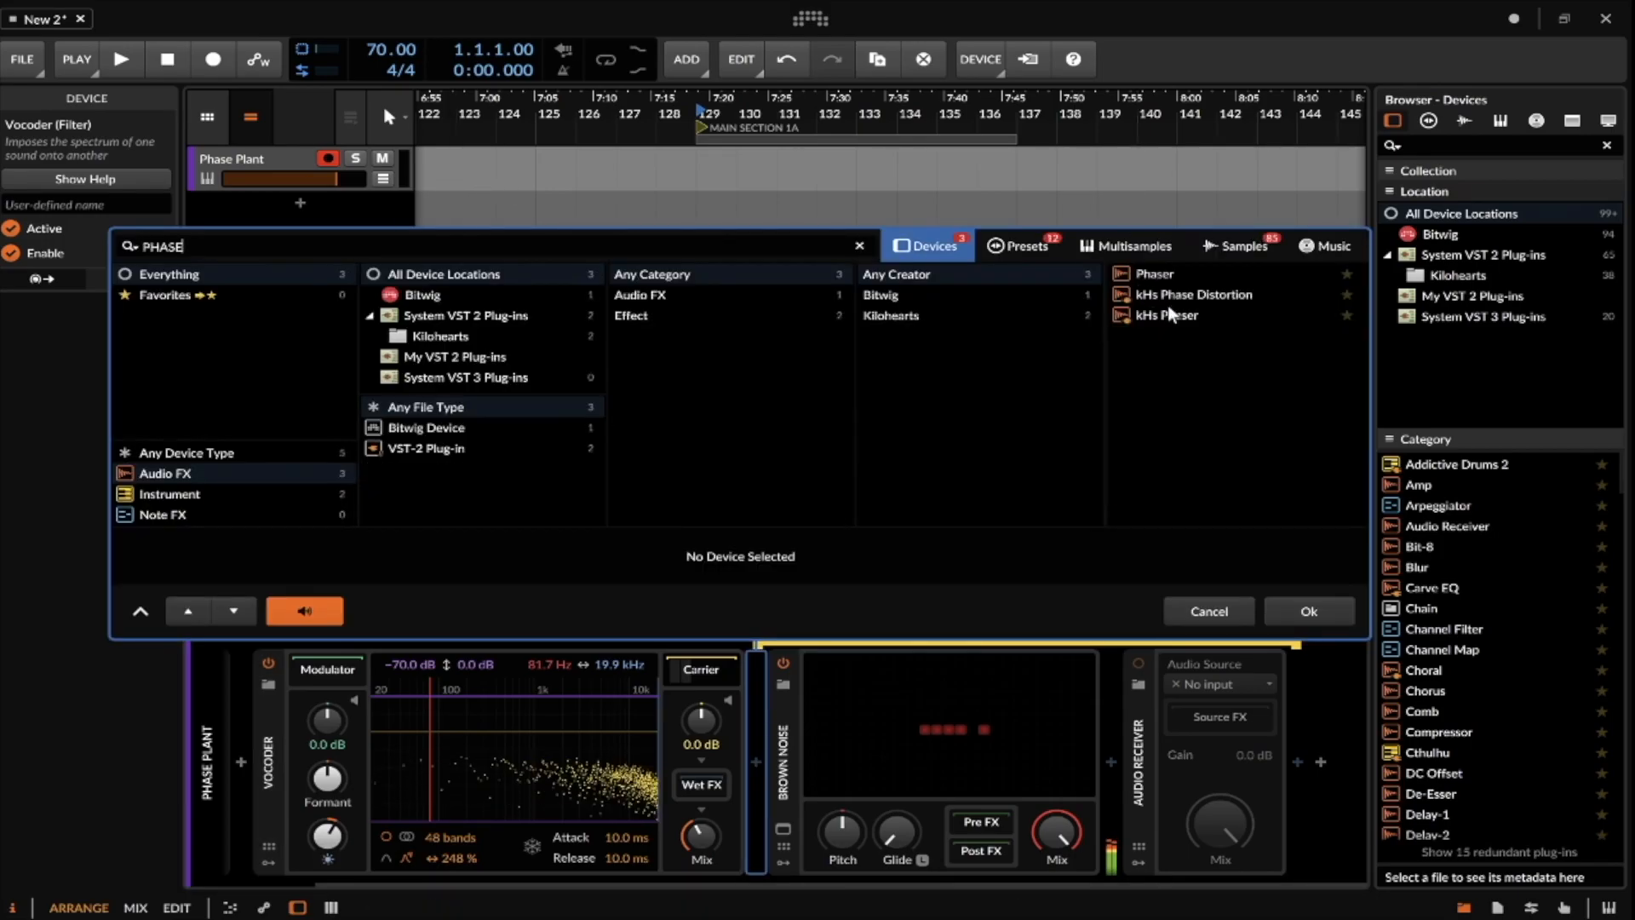
left_click(211, 492)
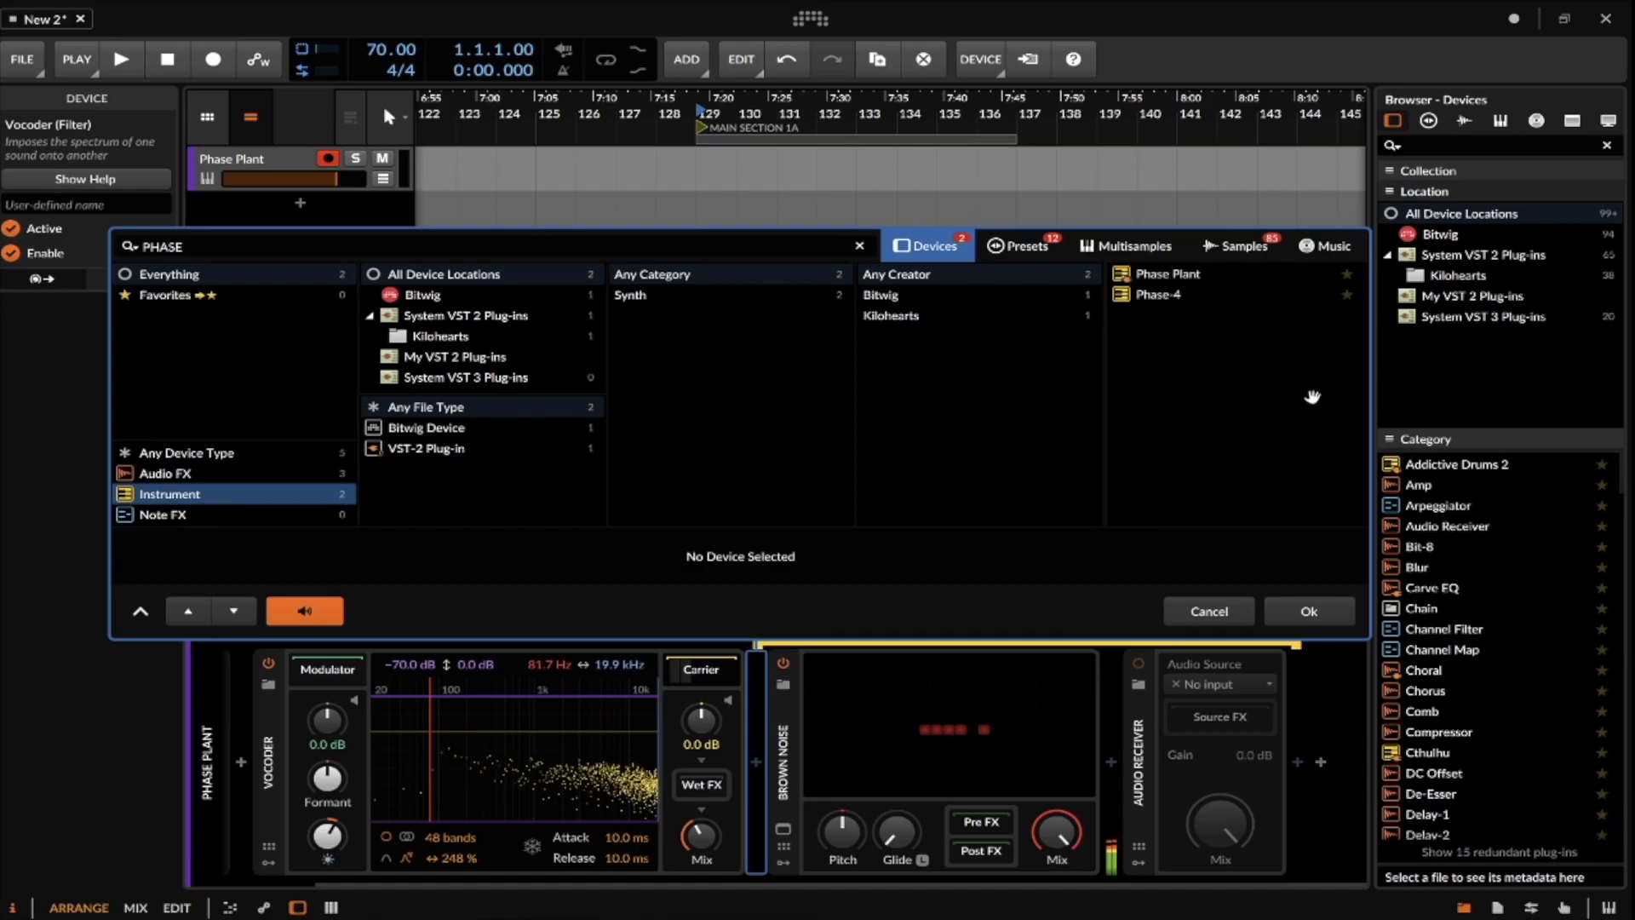
left_click(1308, 610)
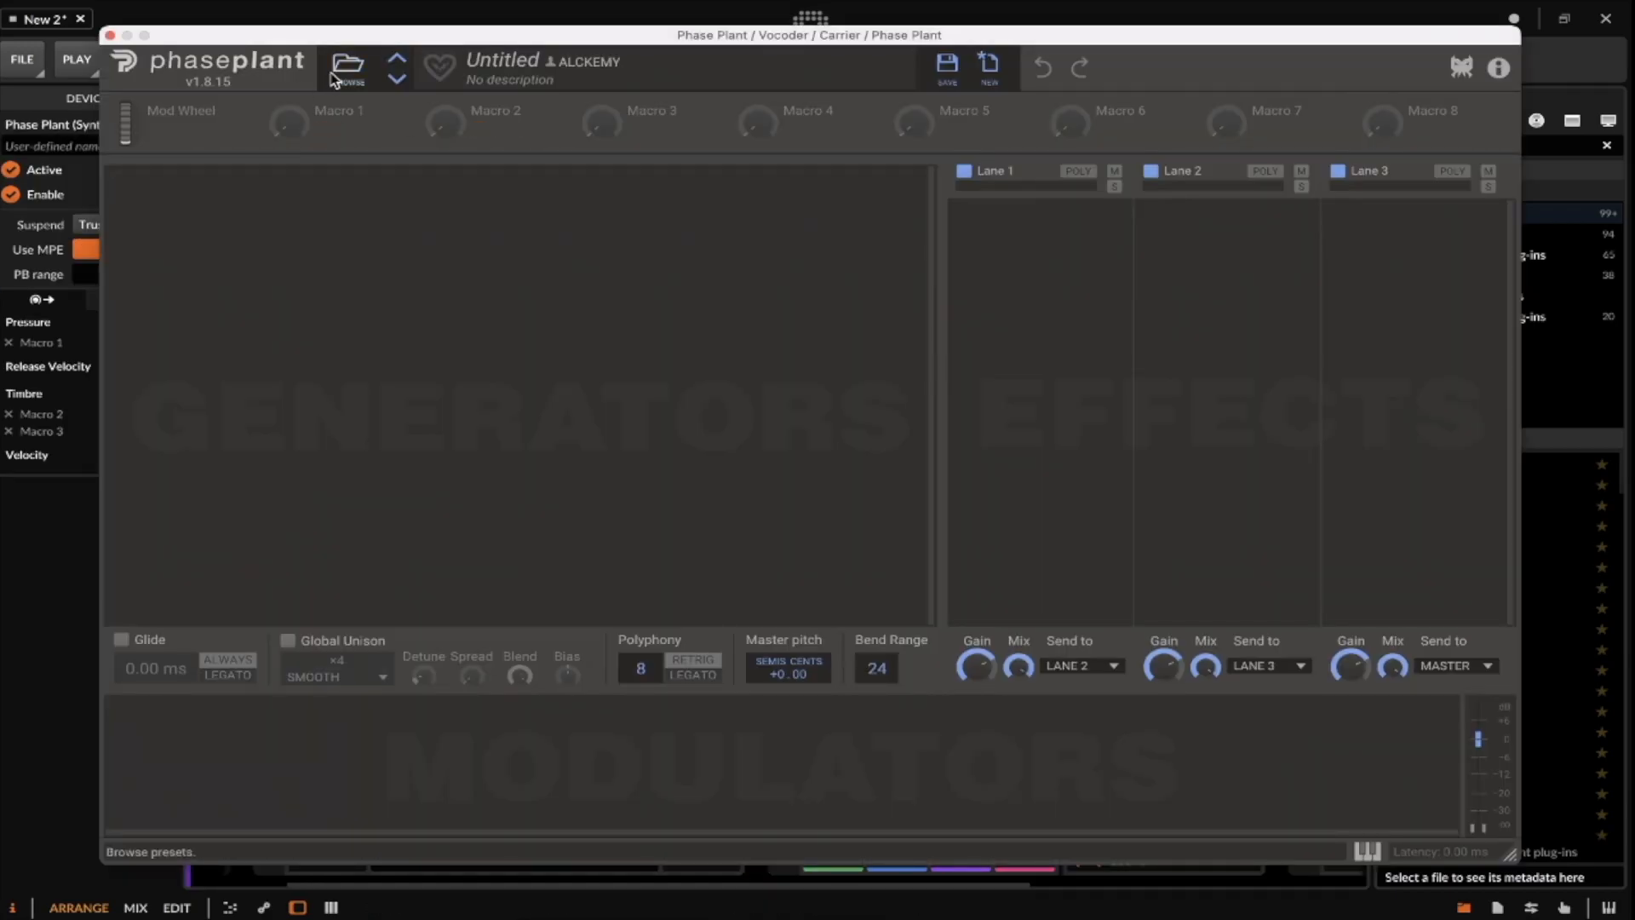
Search the carrier Phase Plant's presets for "Pad", load the ET pad preset and close the plug-in window.
left_click(348, 66)
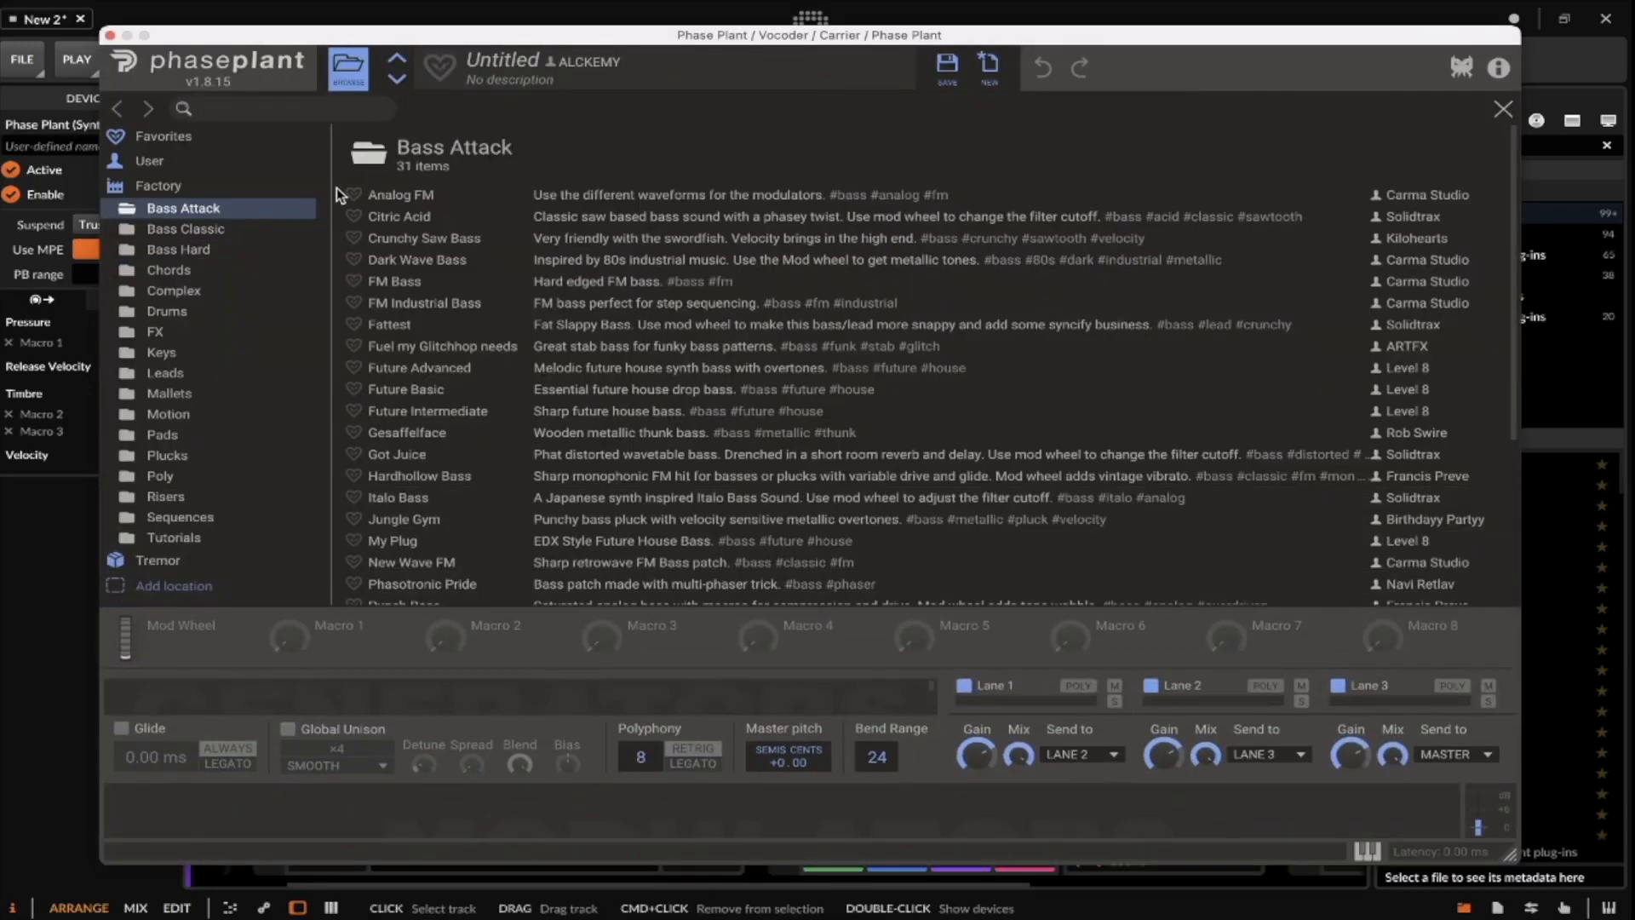
left_click(215, 107)
type("Pas")
key("BackSpace")
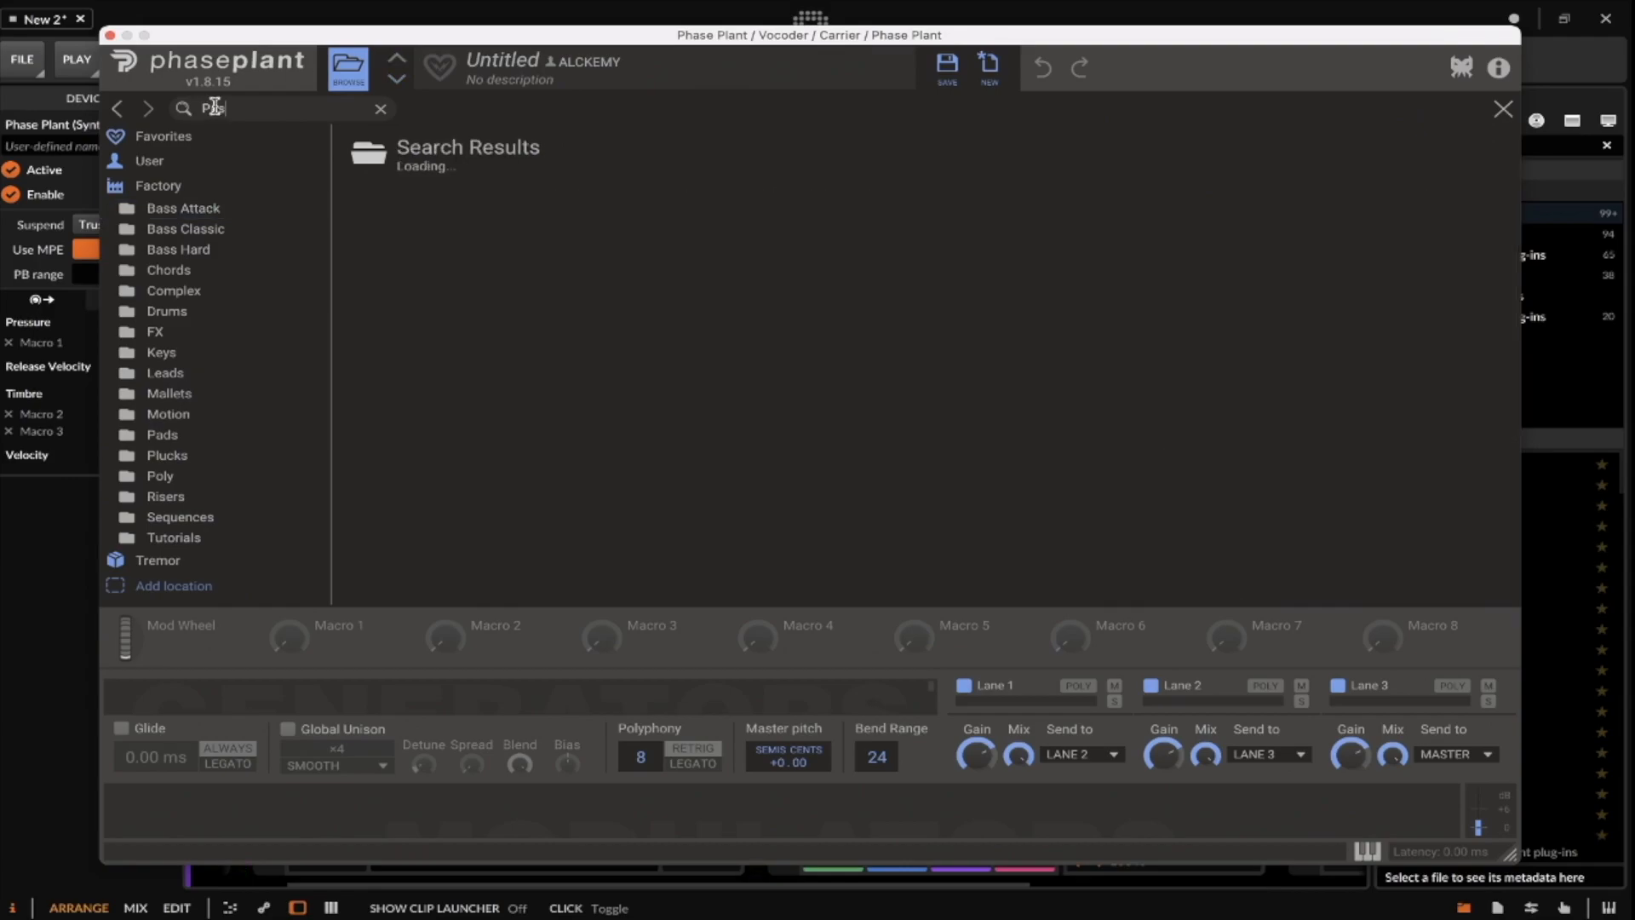
type("d")
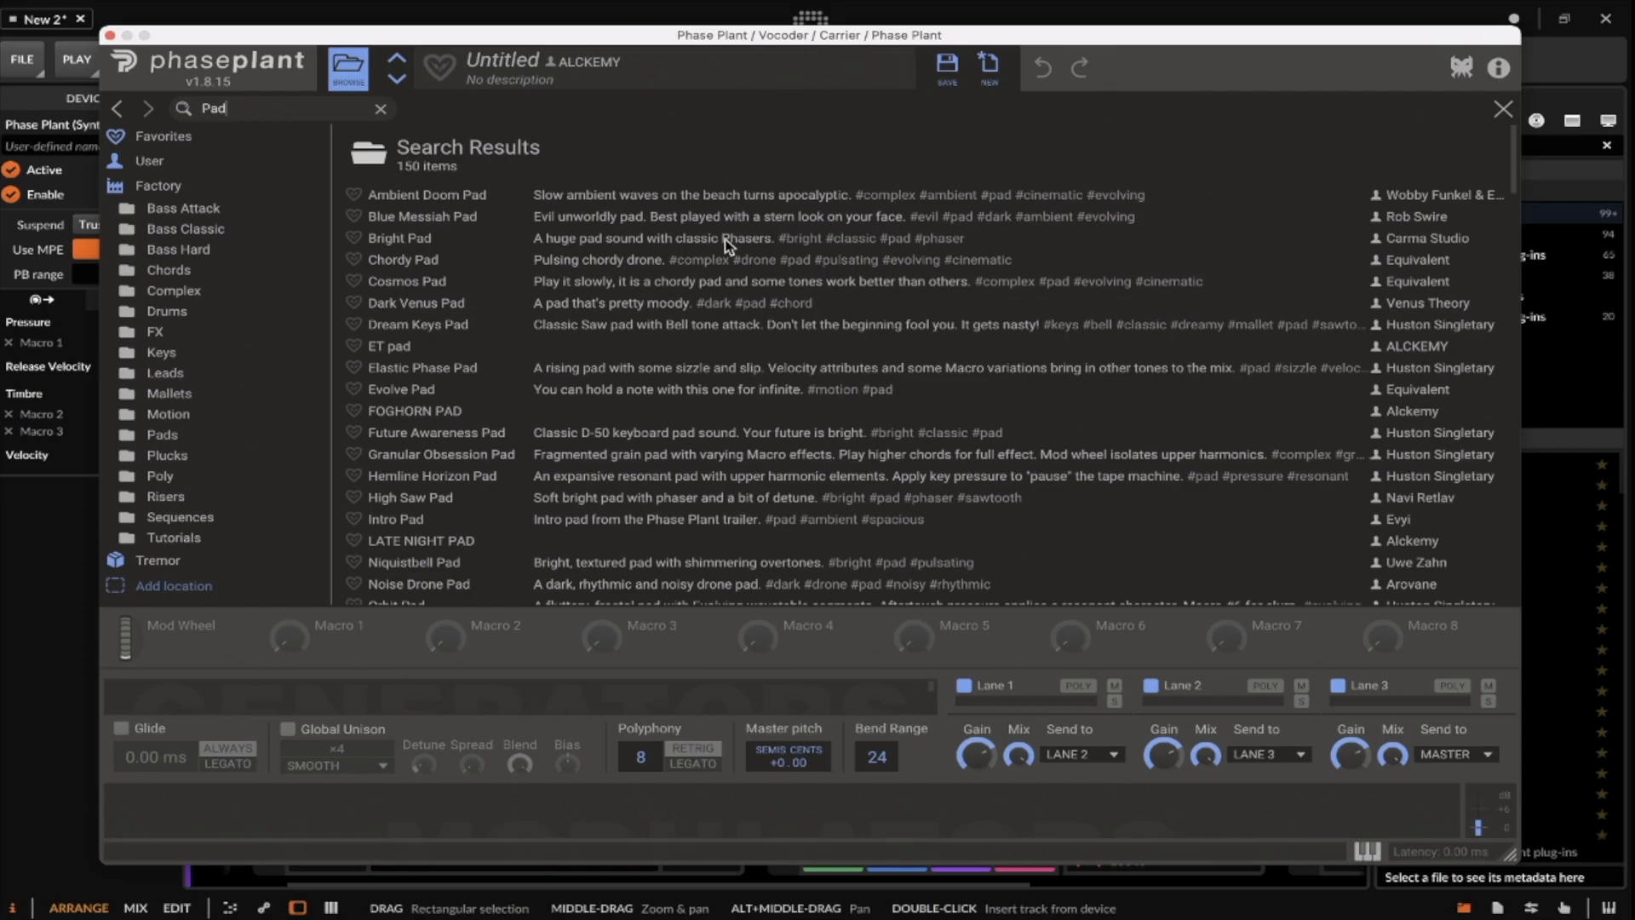
scroll(910, 271, "down", 1)
left_click(400, 299)
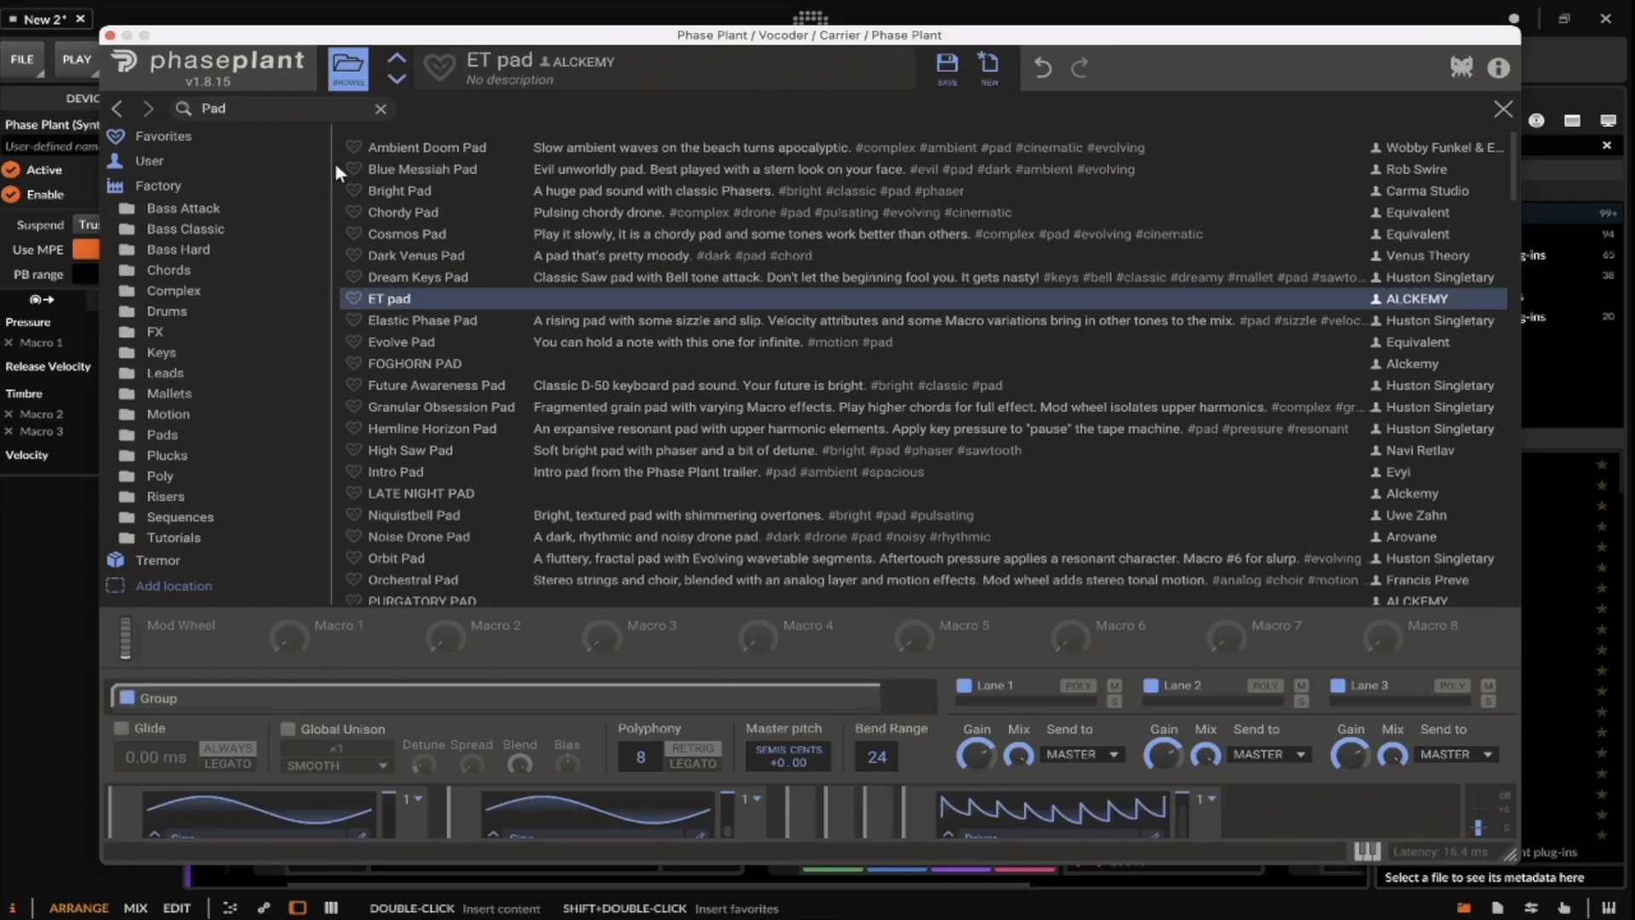
left_click(348, 68)
left_click(110, 35)
Switch off the Brown Noise device in the Vocoder's Carrier chain.
scroll(1017, 807, "down", 4)
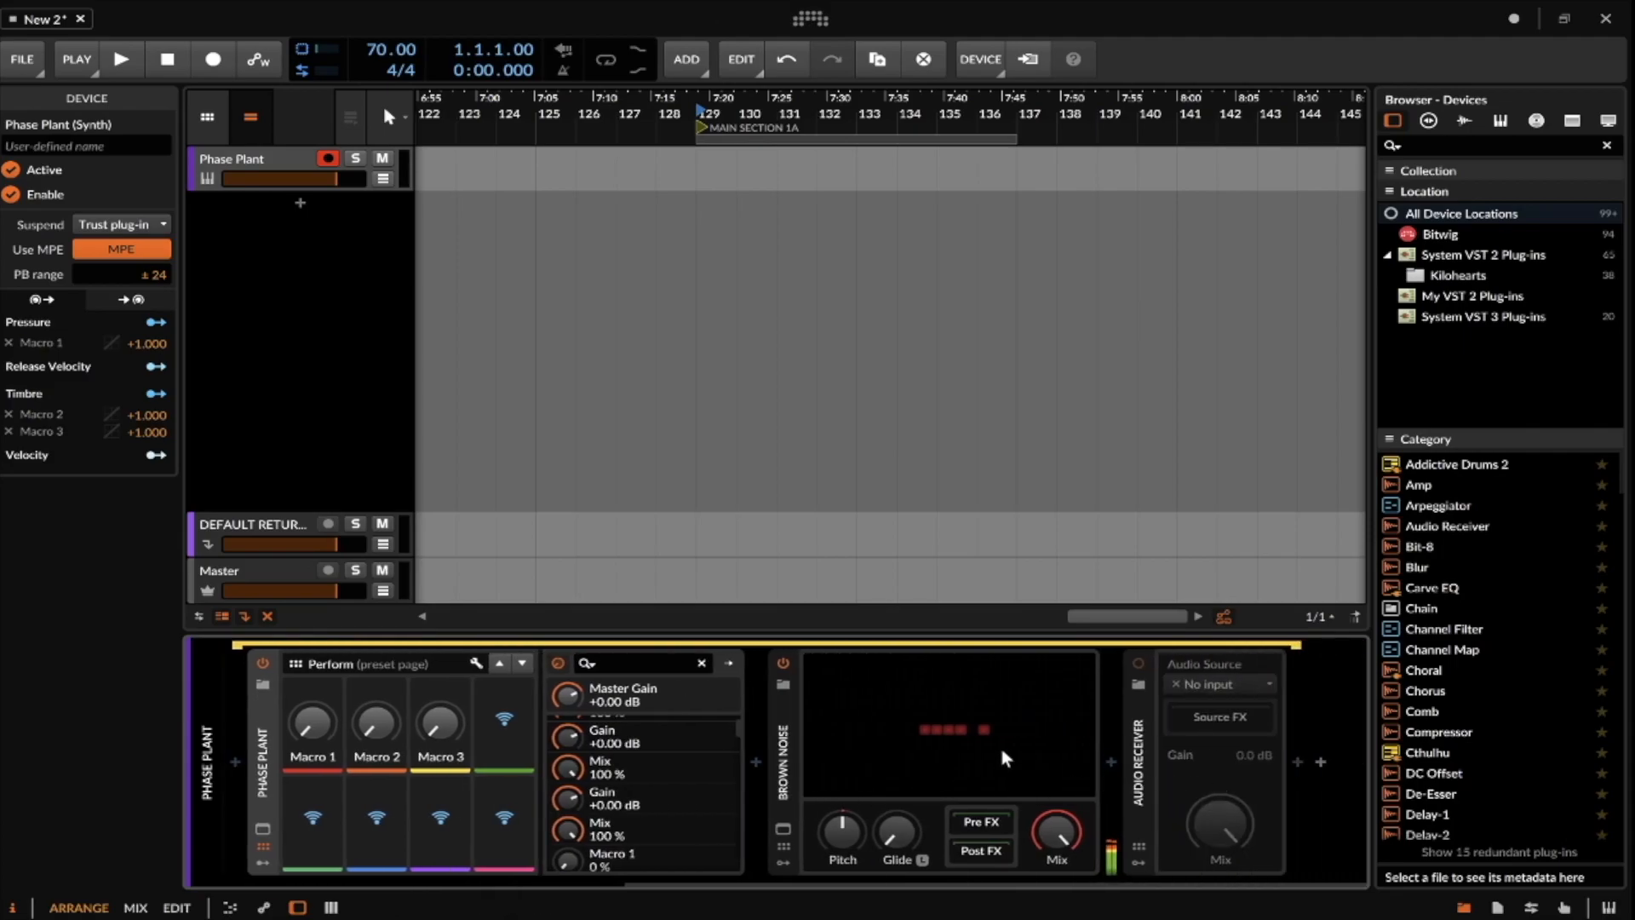
scroll(585, 738, "up", 4)
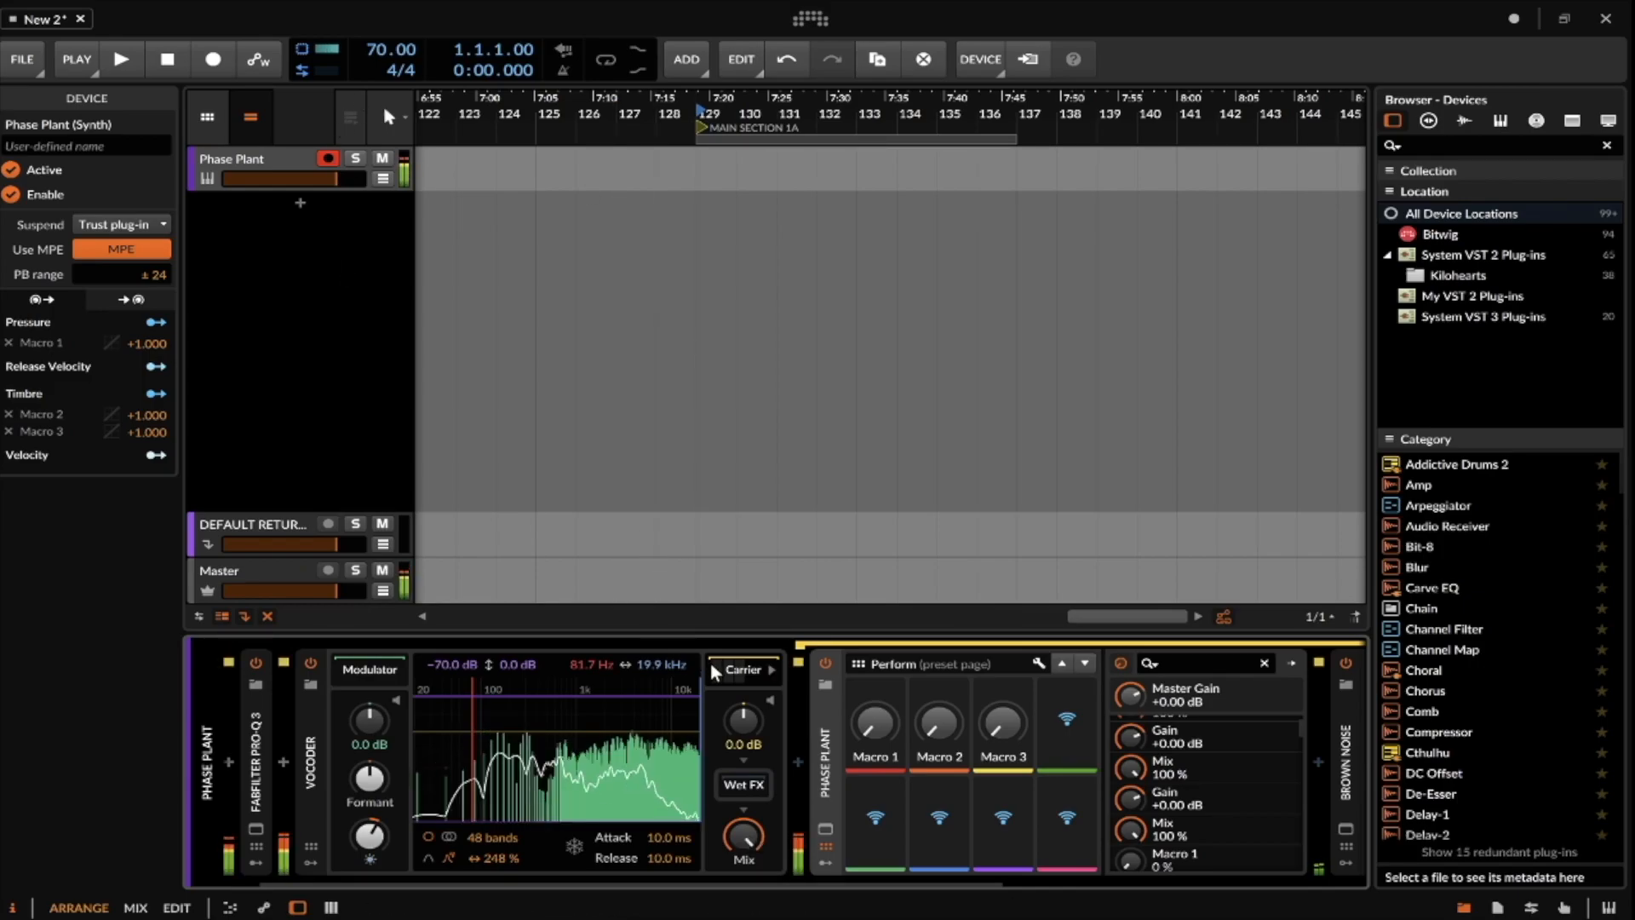
scroll(805, 730, "down", 5)
scroll(805, 732, "down", 3)
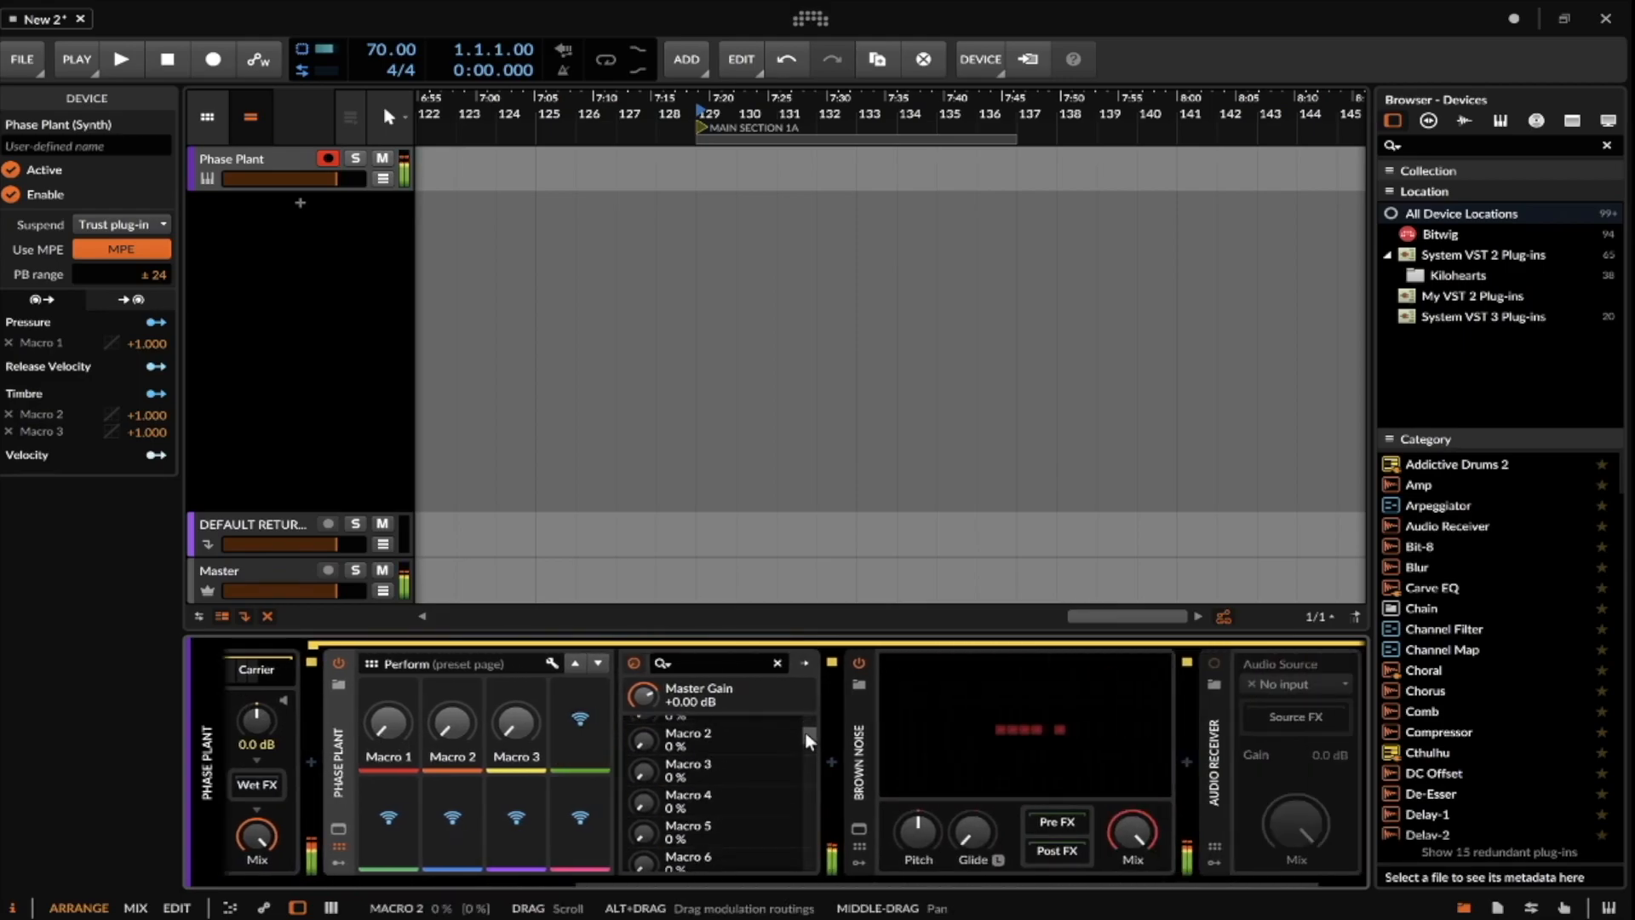
left_click(856, 664)
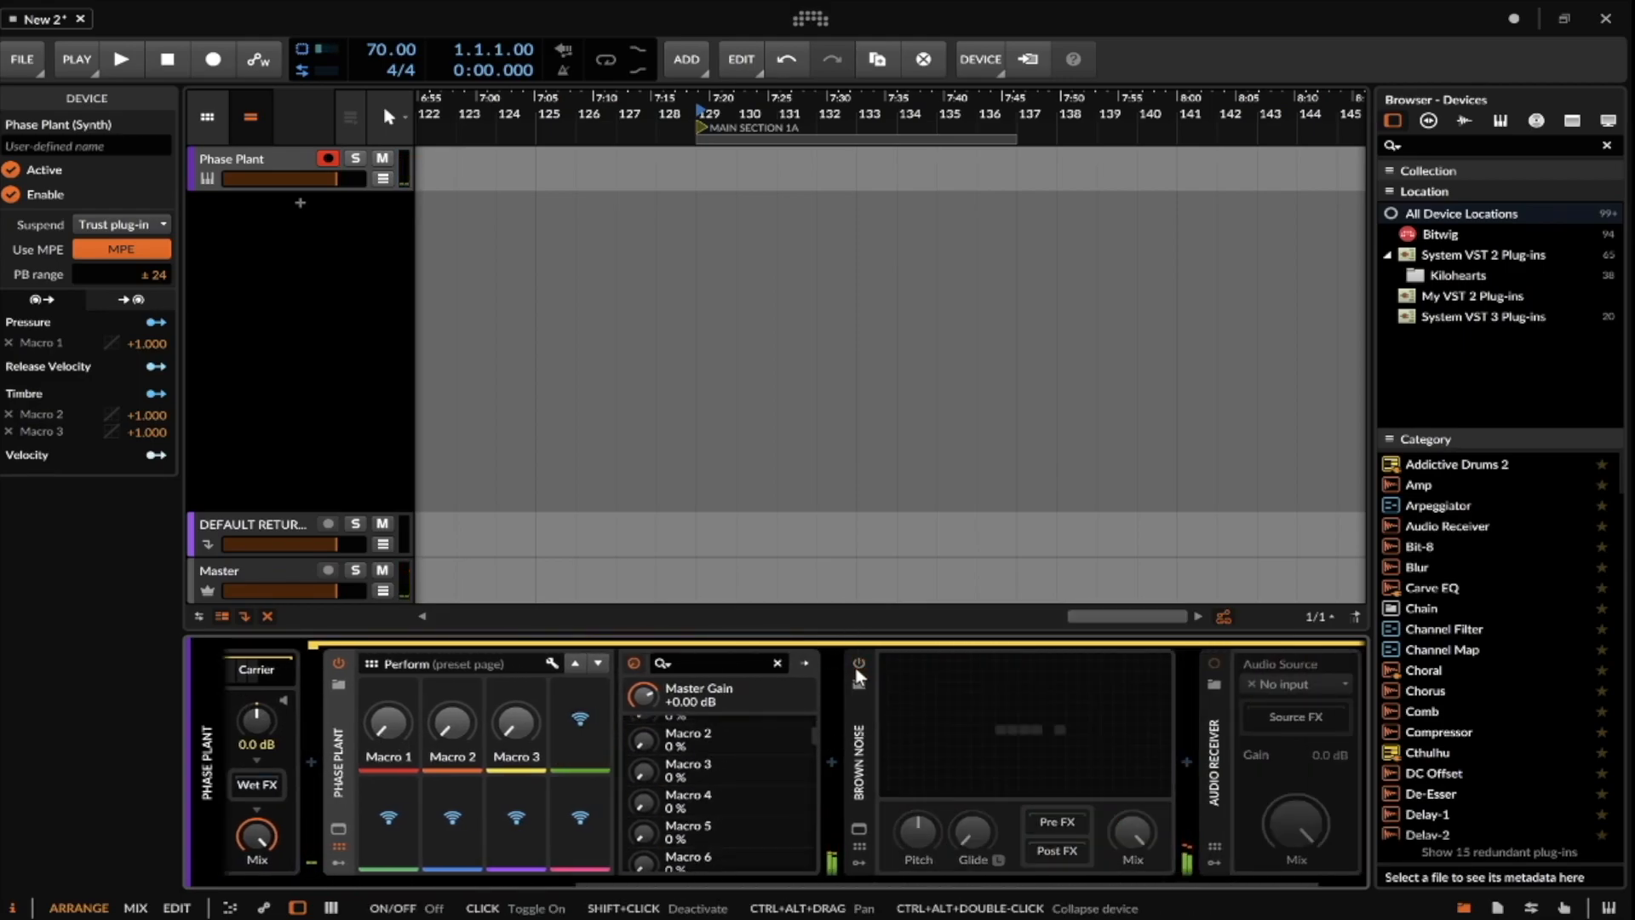
Lower the Vocoder's mix to blend the pad carrier with the dry bass.
scroll(332, 763, "up", 2)
scroll(426, 739, "up", 7)
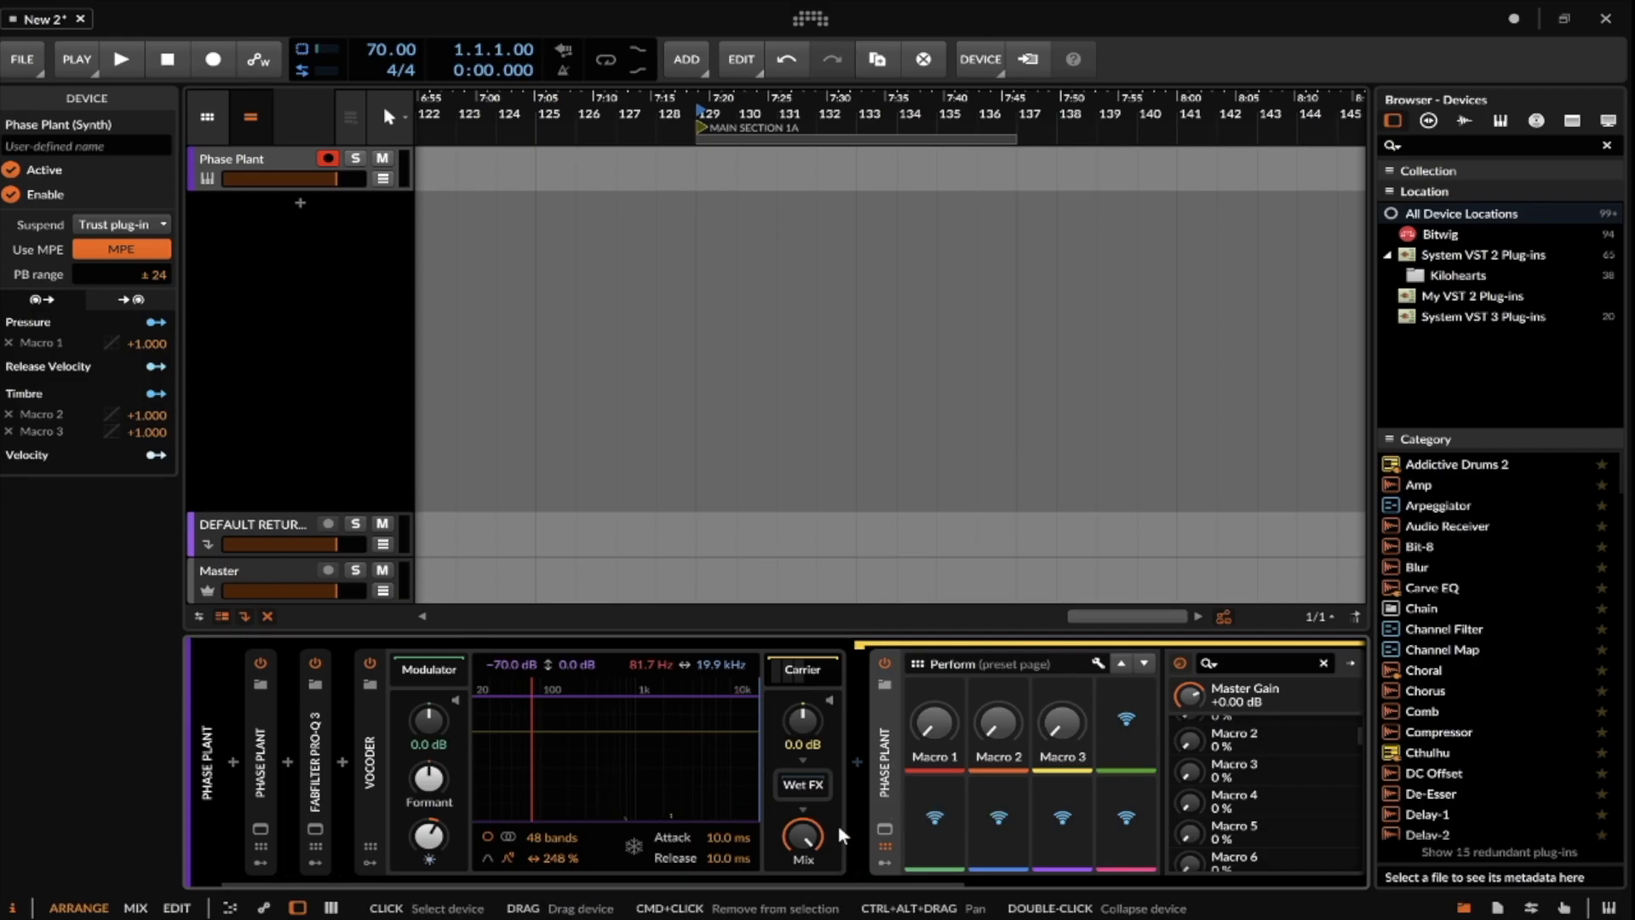
left_click_drag(803, 835, 803, 885)
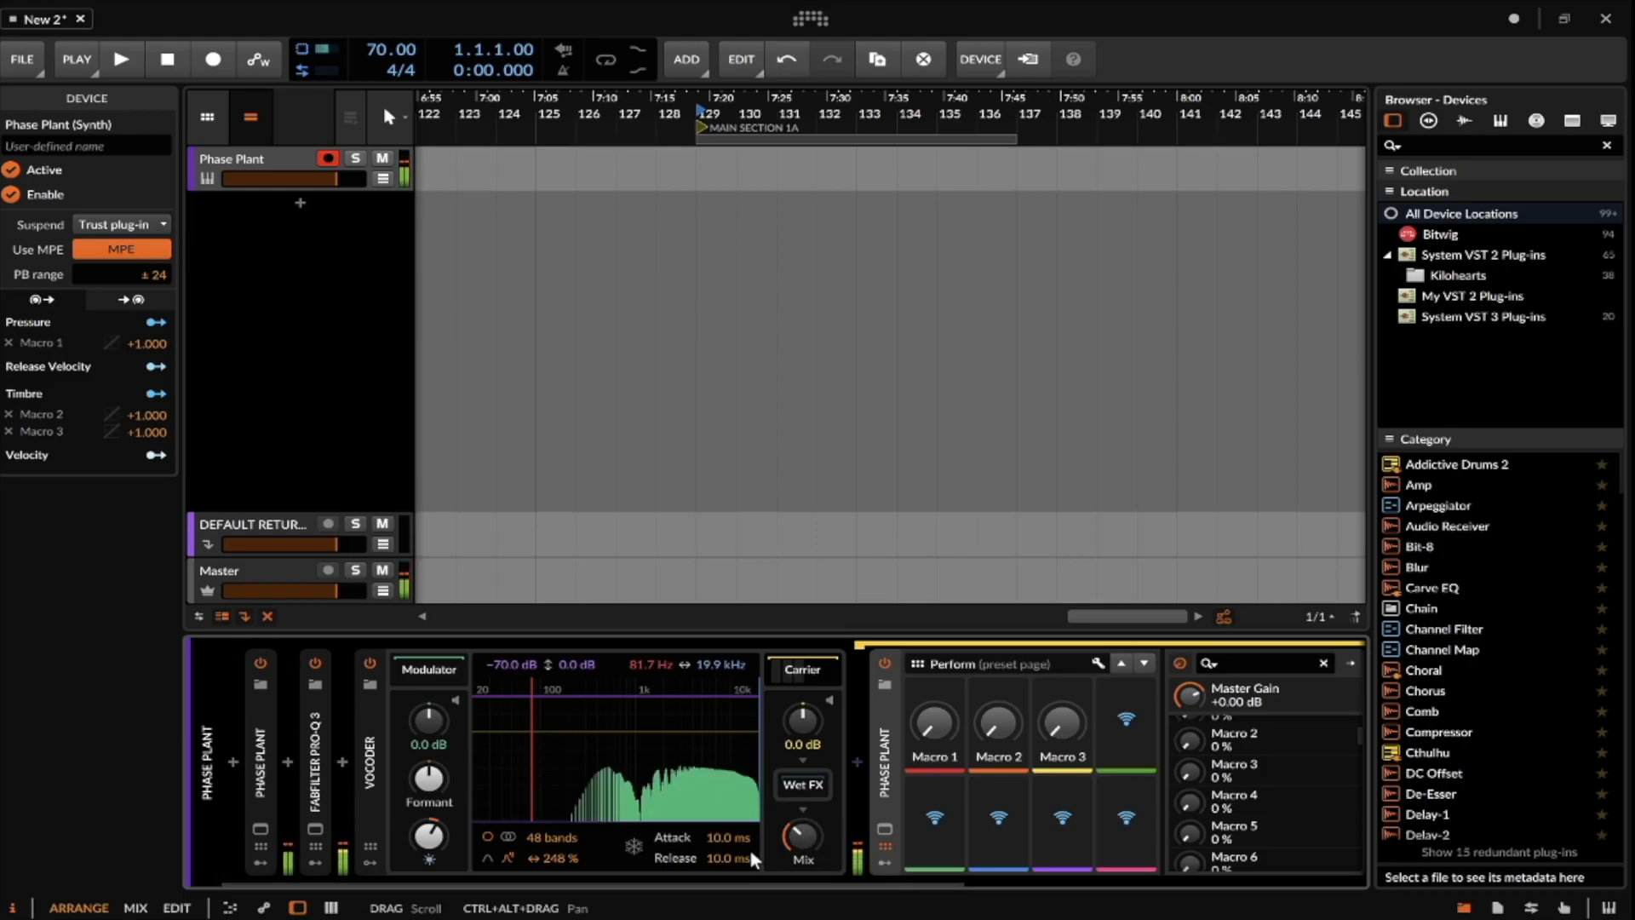
Open the carrier Phase Plant's plug-in window and raise its master pitch to +24.00 semitones.
left_click(885, 827)
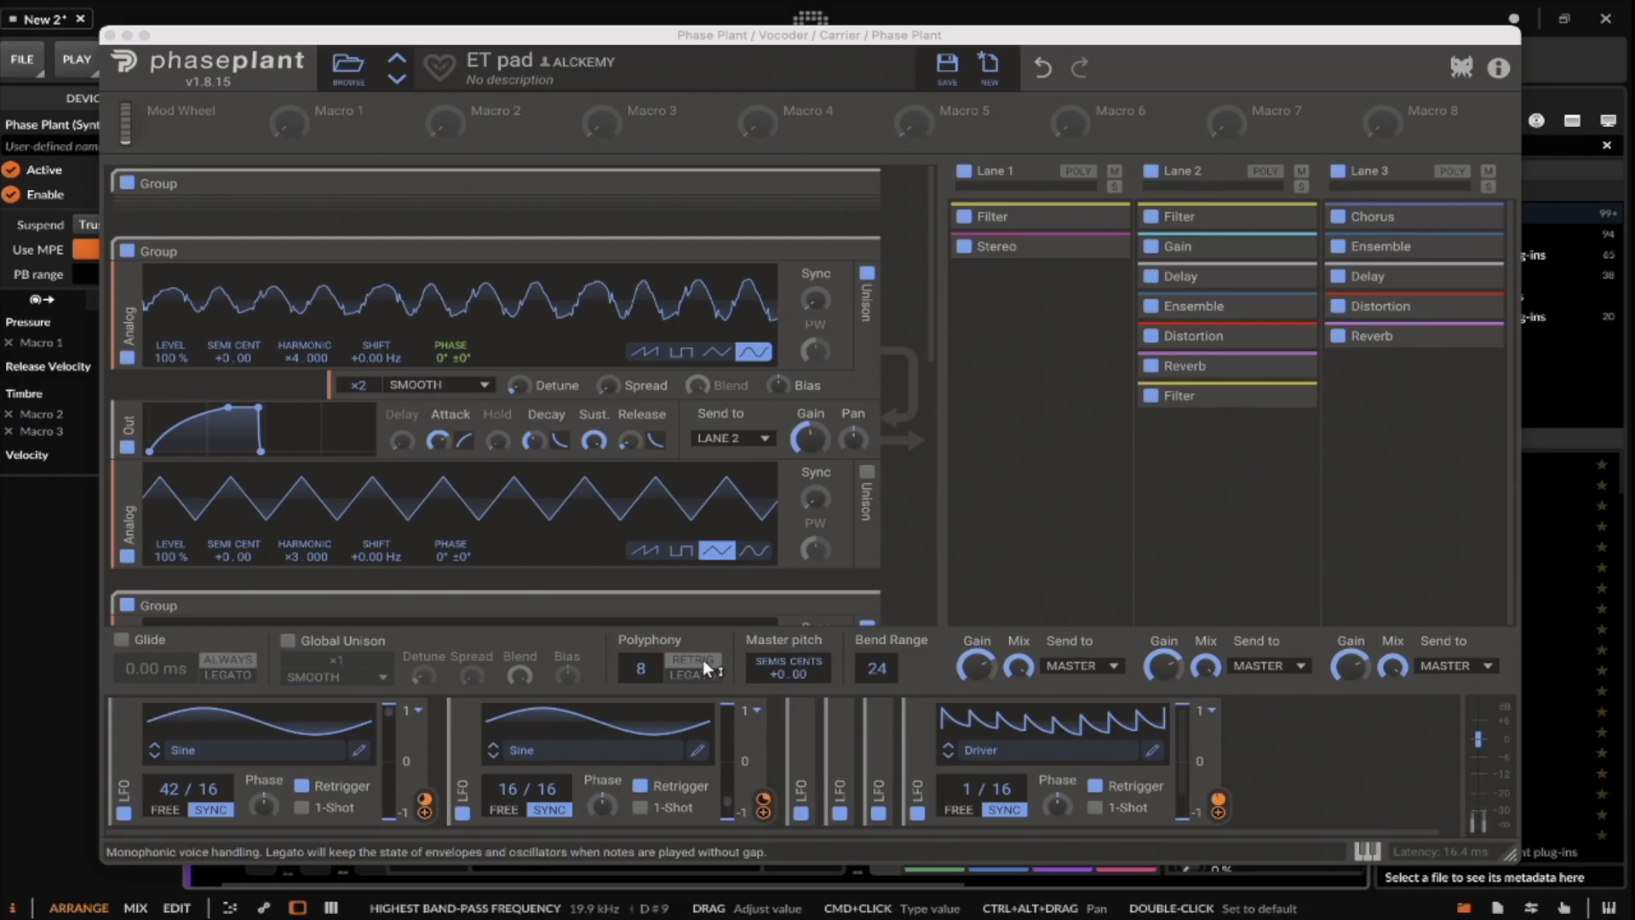
left_click_drag(762, 667, 762, 585)
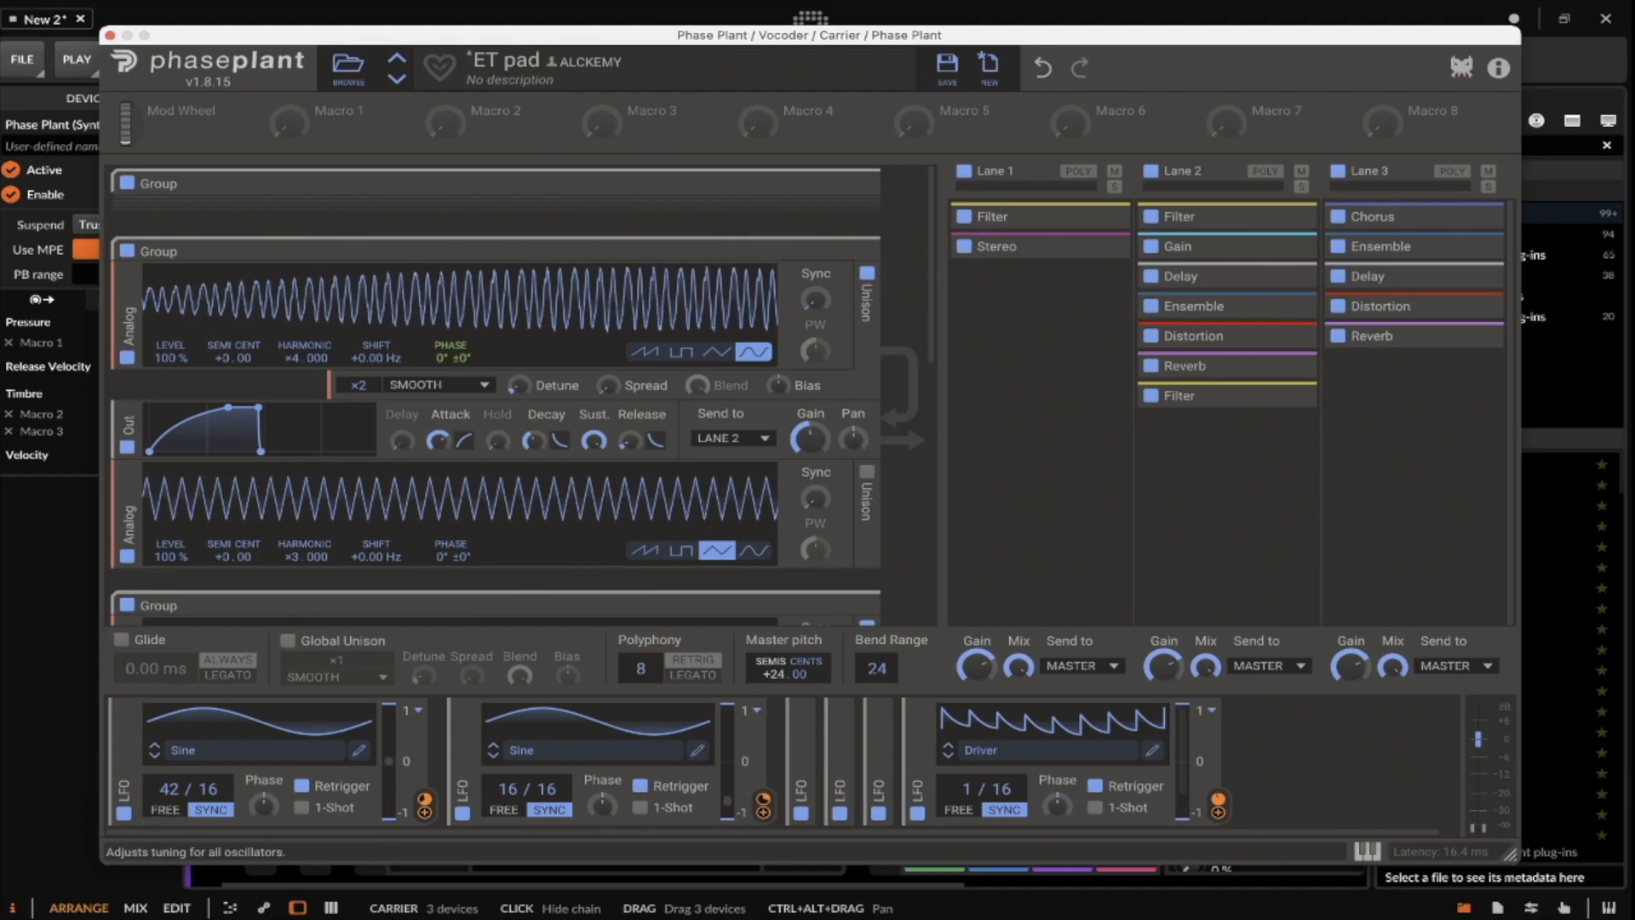
Close the carrier Phase Plant's window, lengthen the Vocoder's release to 462 ms and lower its mix well below half.
left_click(110, 35)
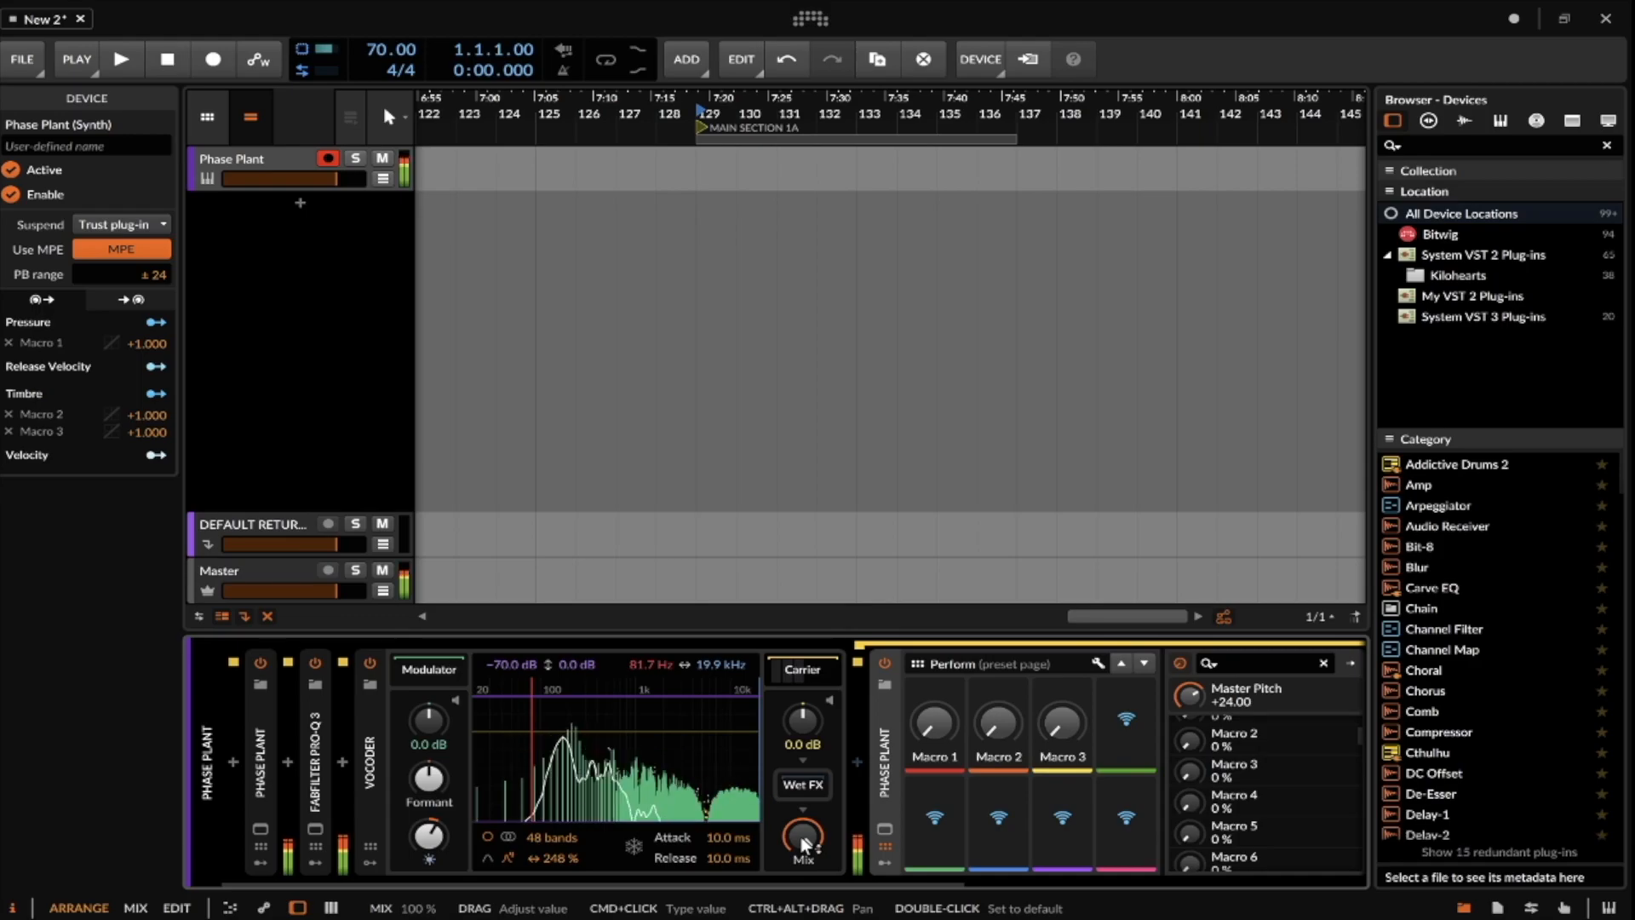
left_click_drag(708, 850, 802, 831)
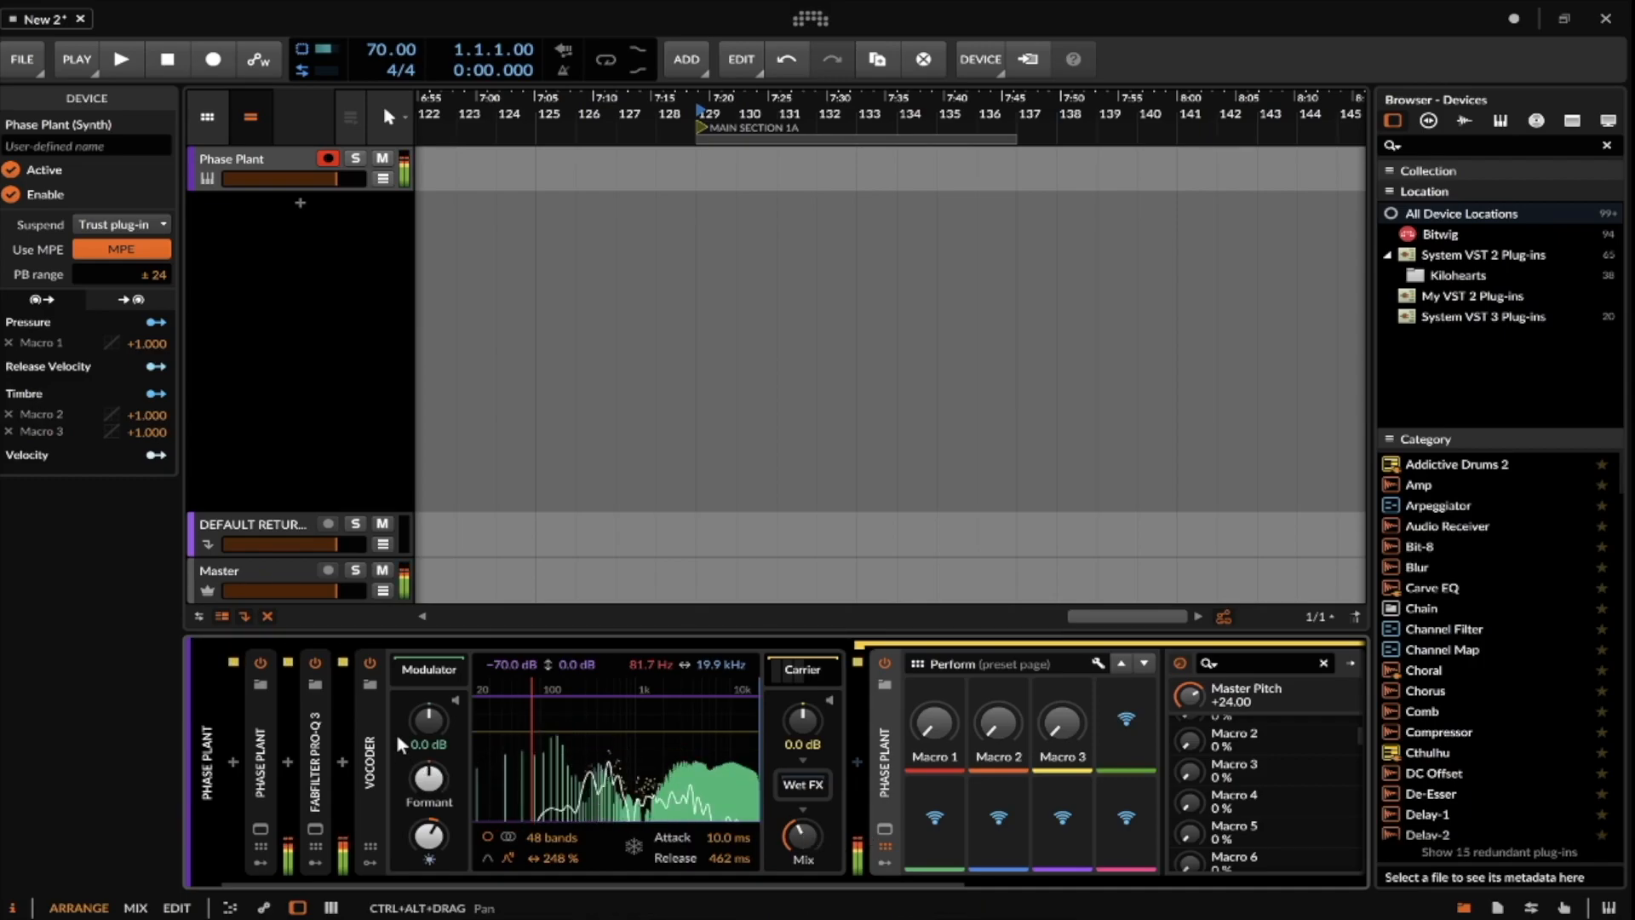
left_click_drag(801, 838, 822, 835)
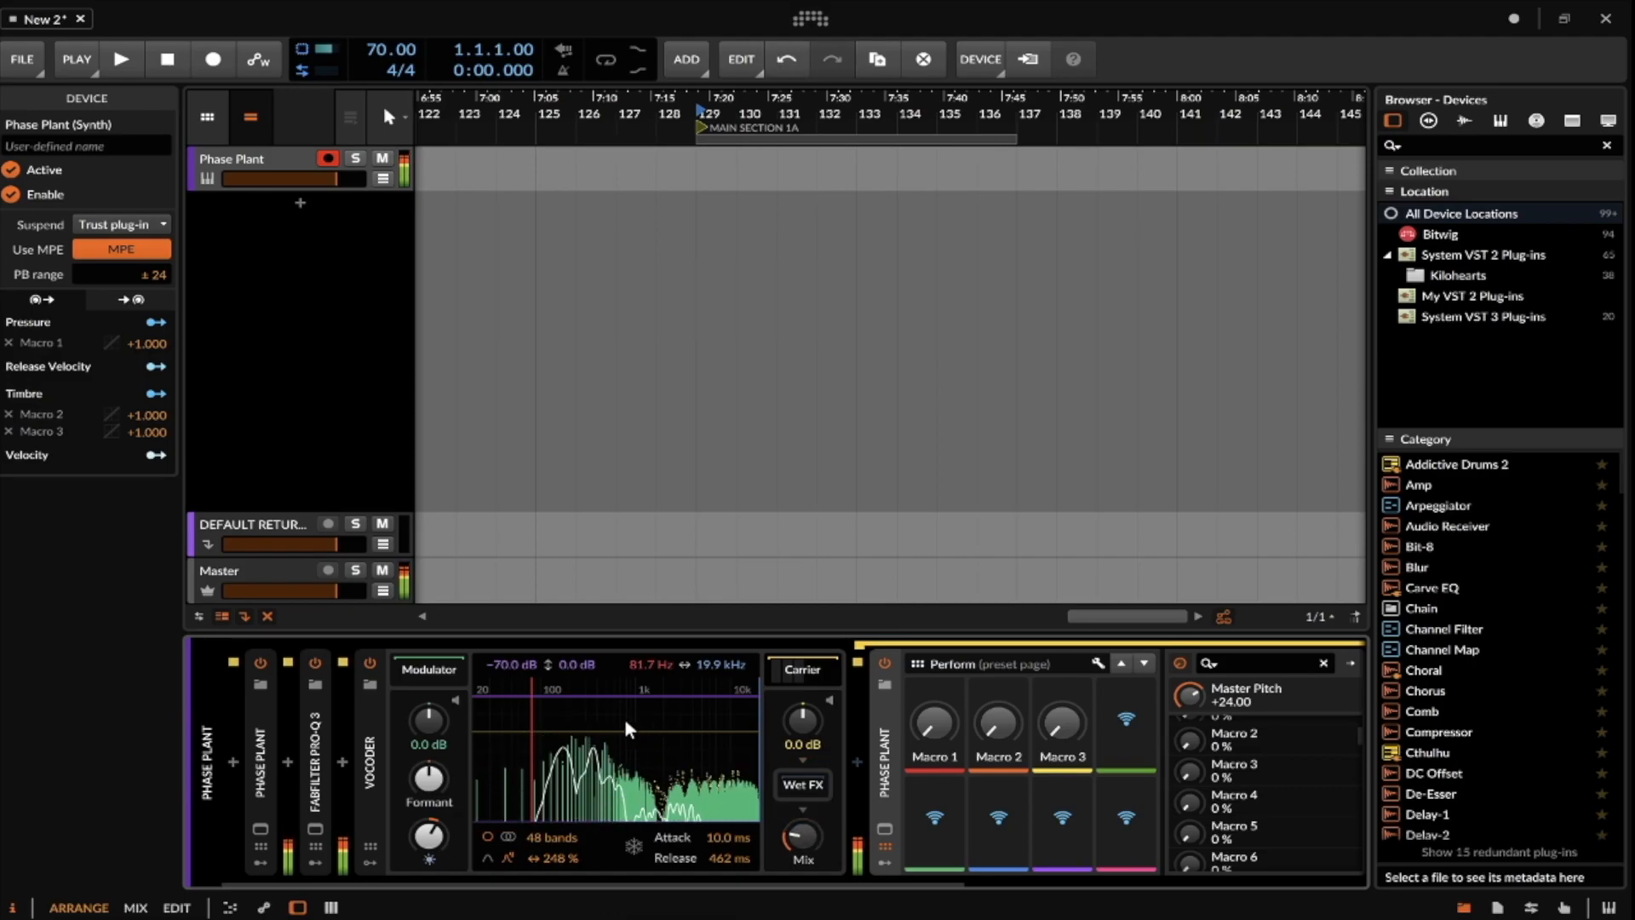
Look over the devices in the Vocoder's Carrier chain and examine the ET pad patch in the carrier Phase Plant's plug-in window.
scroll(545, 753, "right", 5)
scroll(547, 756, "left", 5)
scroll(947, 748, "right", 3)
scroll(949, 757, "right", 1)
scroll(949, 756, "down", 1)
scroll(950, 757, "up", 5)
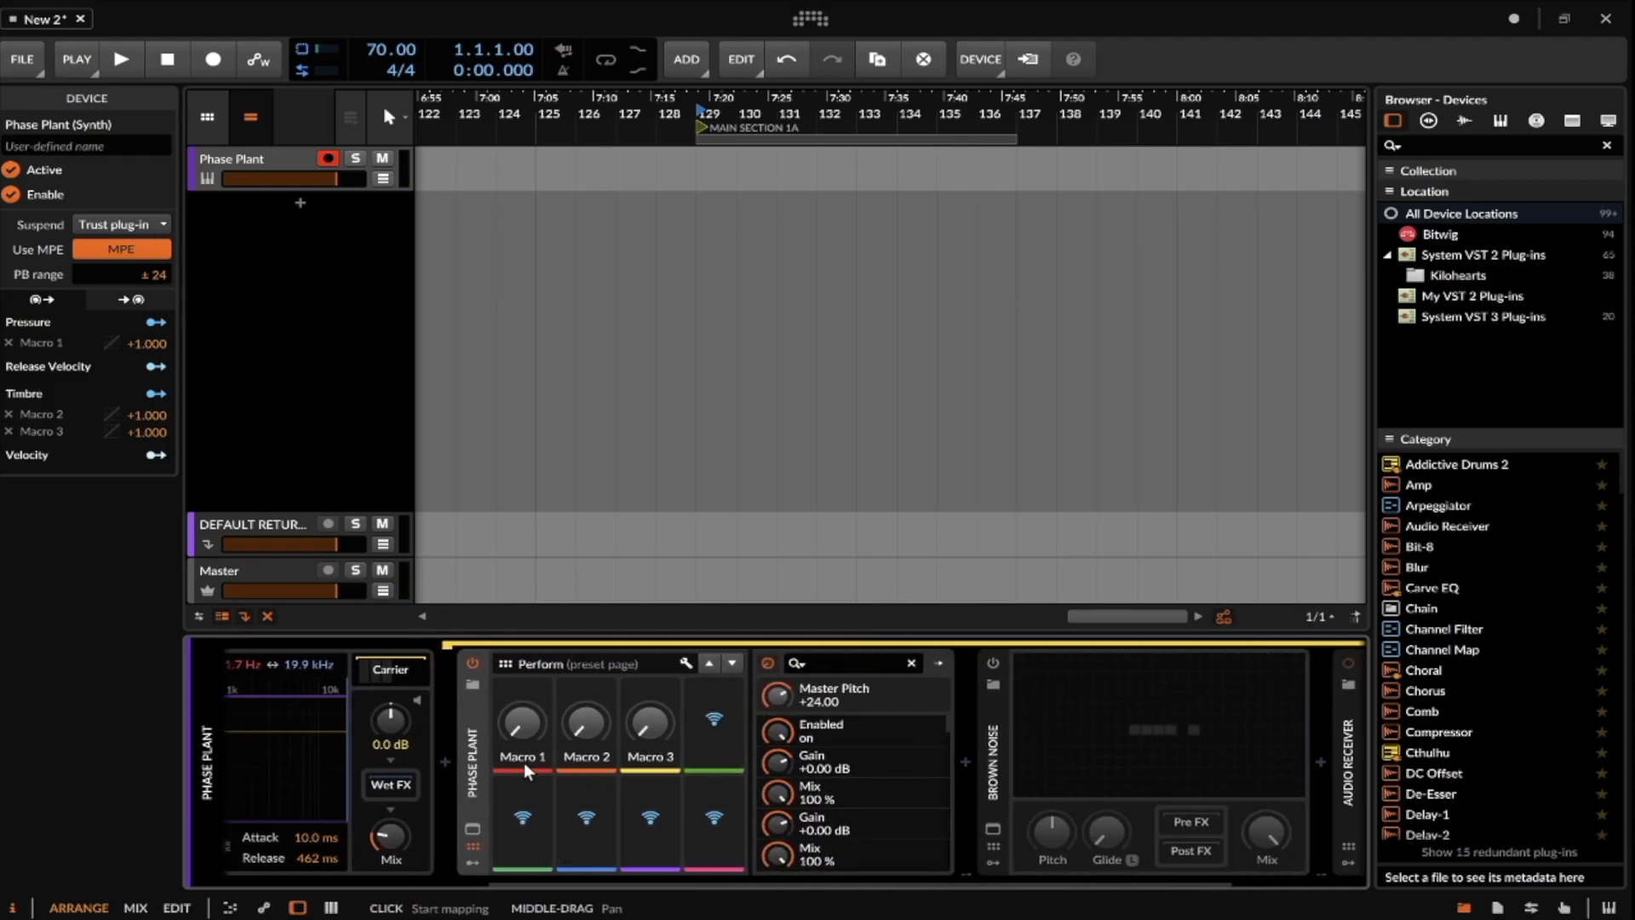
left_click(472, 828)
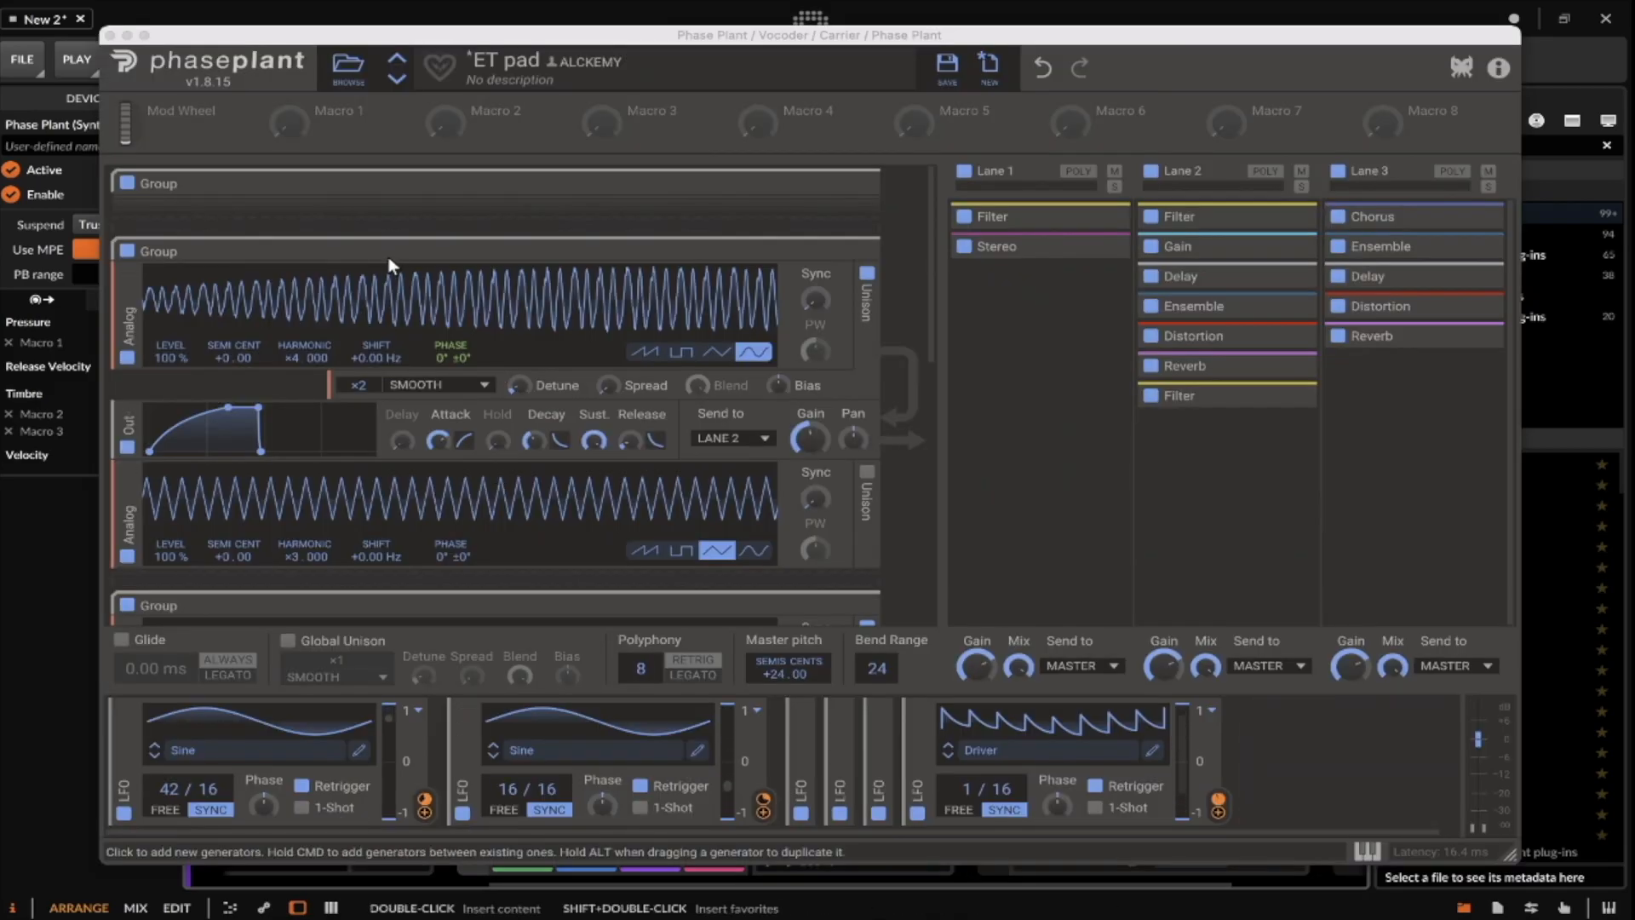
scroll(361, 249, "down", 2)
scroll(361, 249, "up", 3)
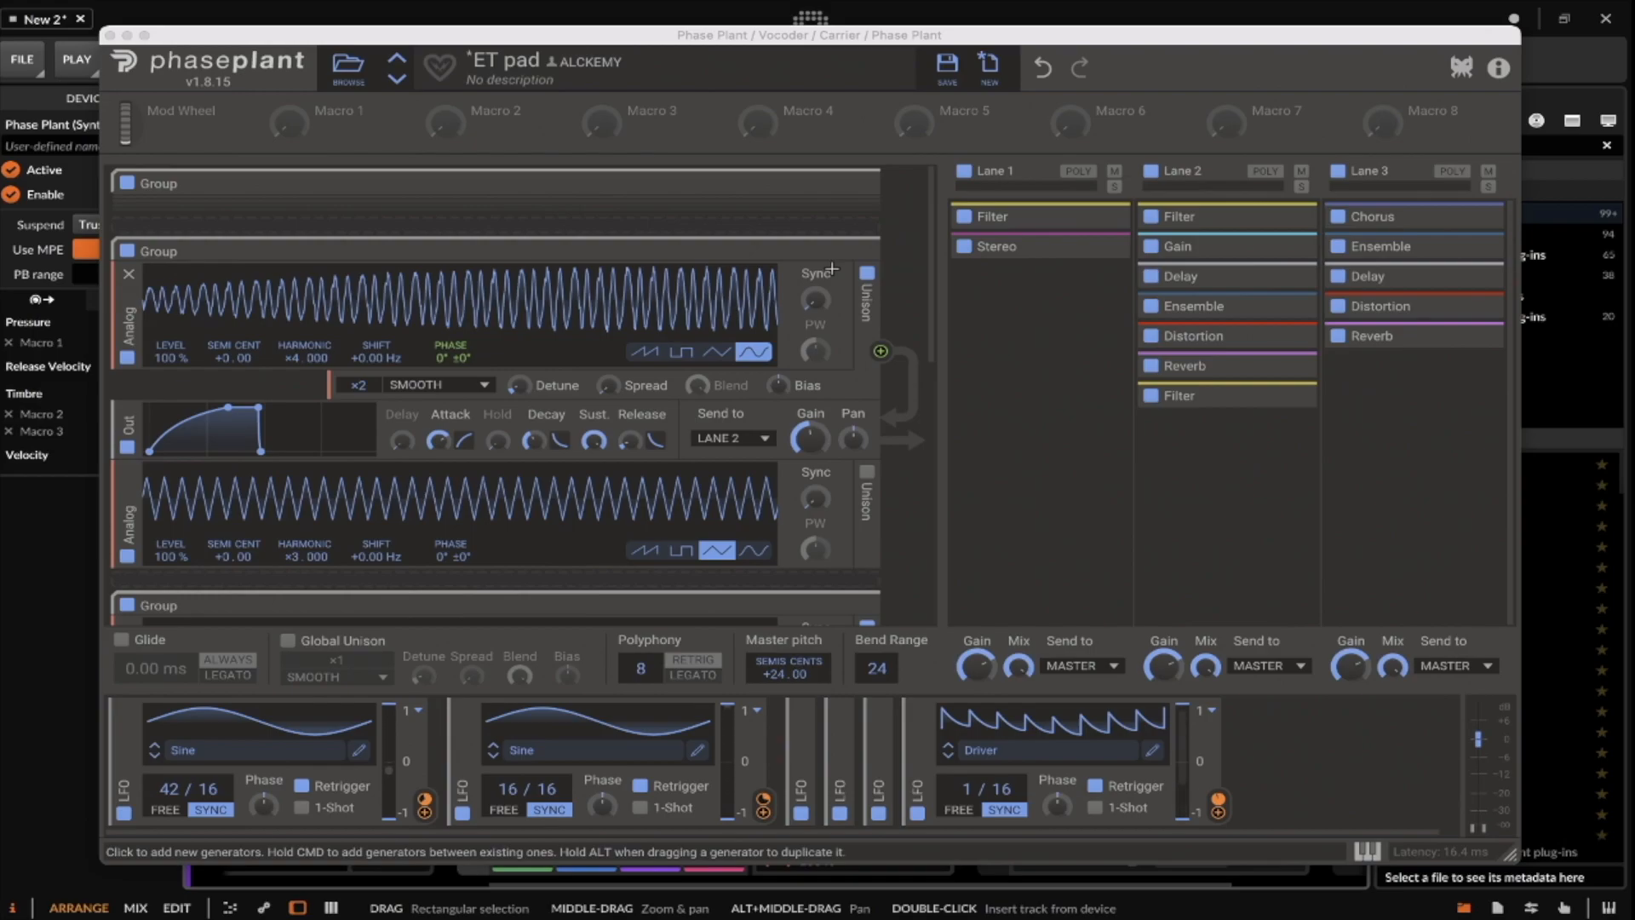
left_click(109, 35)
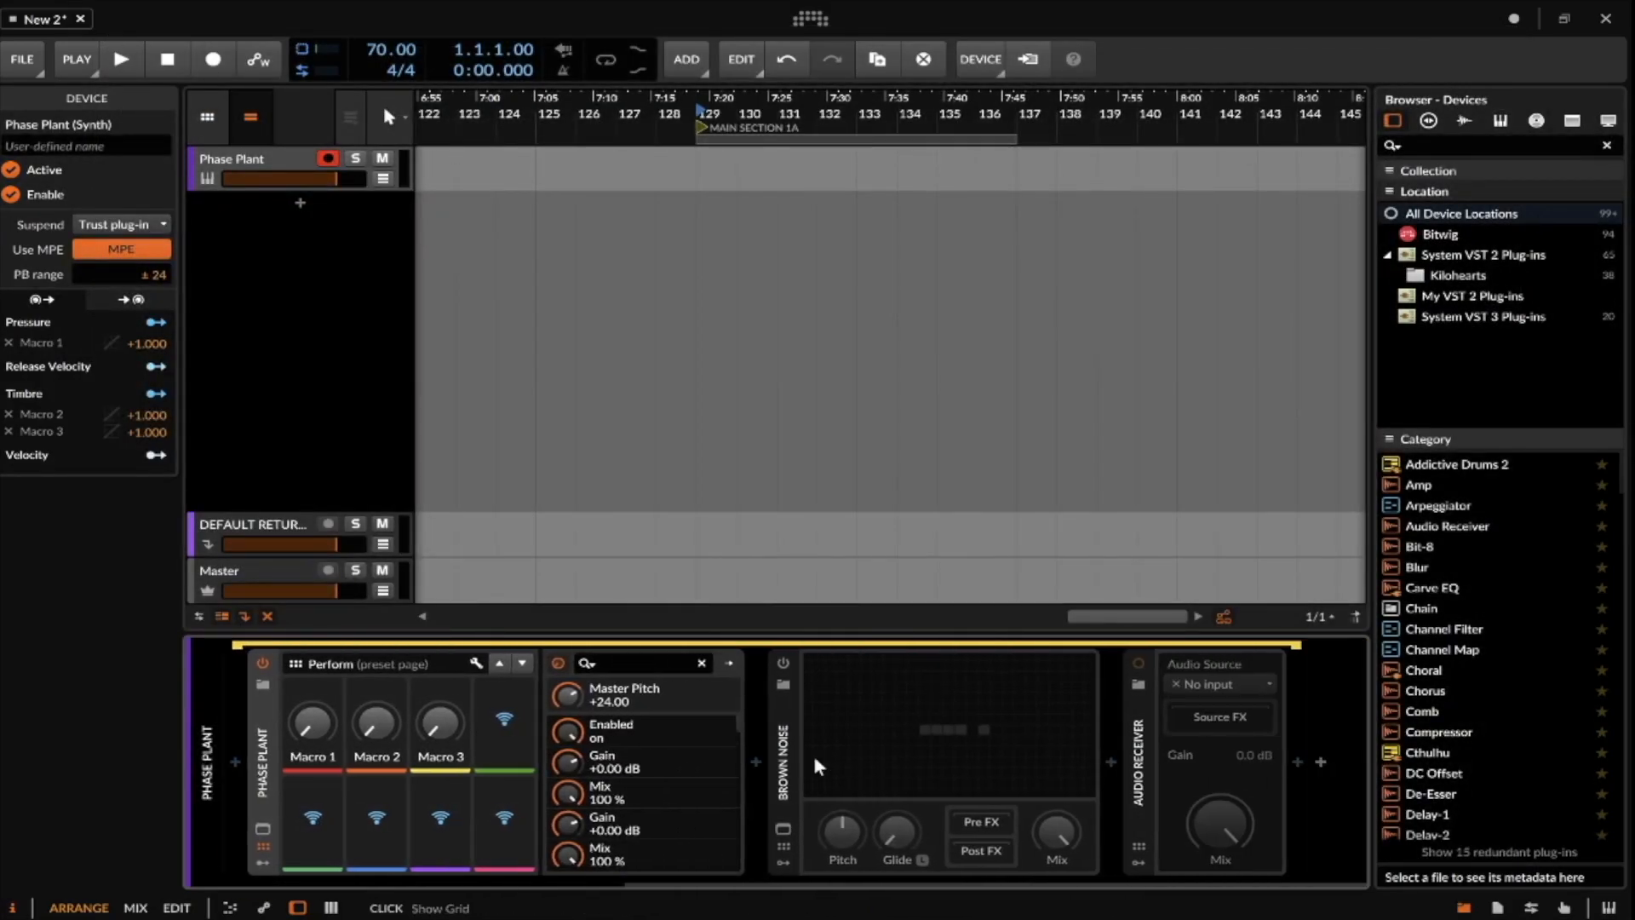
Delete Phase Plant from the Vocoder's Carrier chain, switch the Brown Noise device back on and collapse it.
left_click(1144, 752)
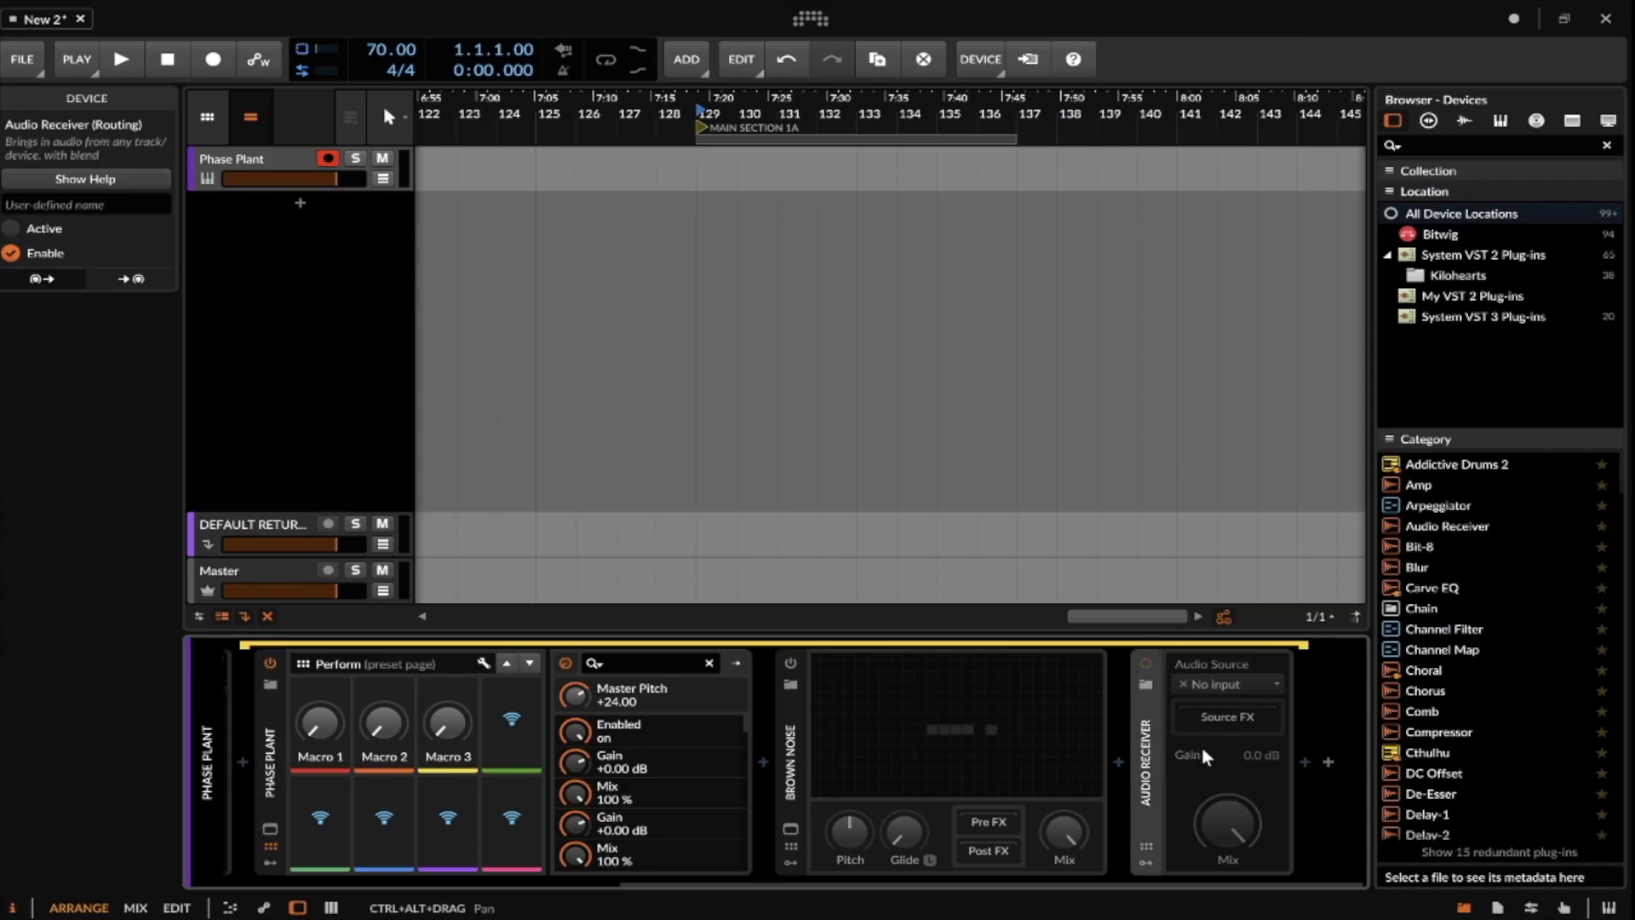
scroll(1203, 754, "left", 5)
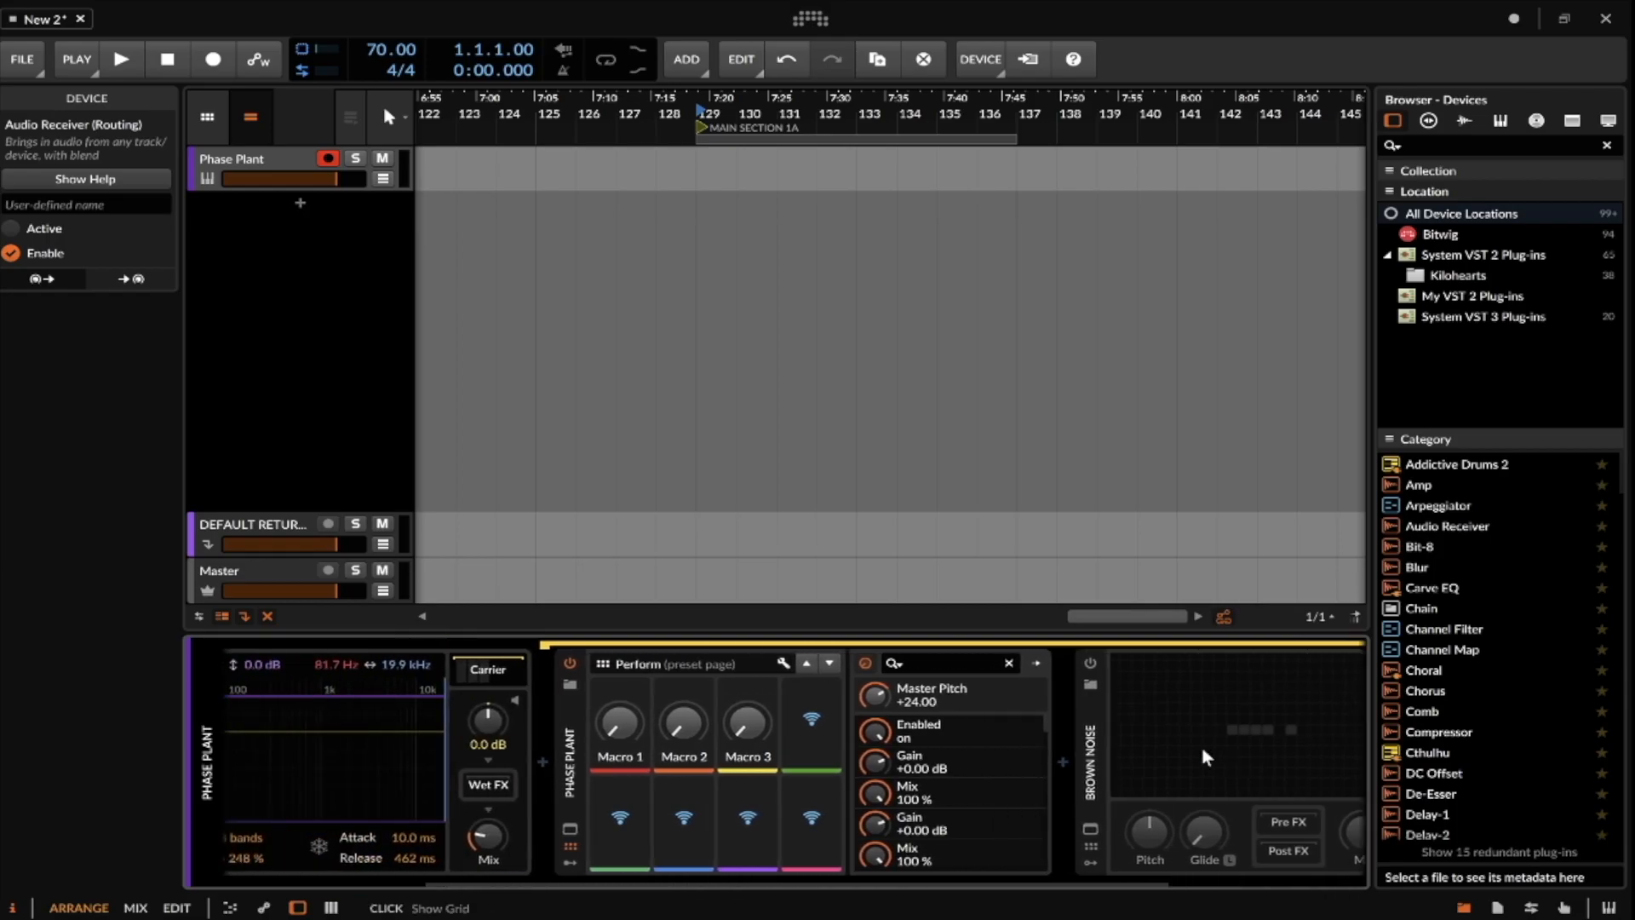
left_click(792, 714)
key("Delete")
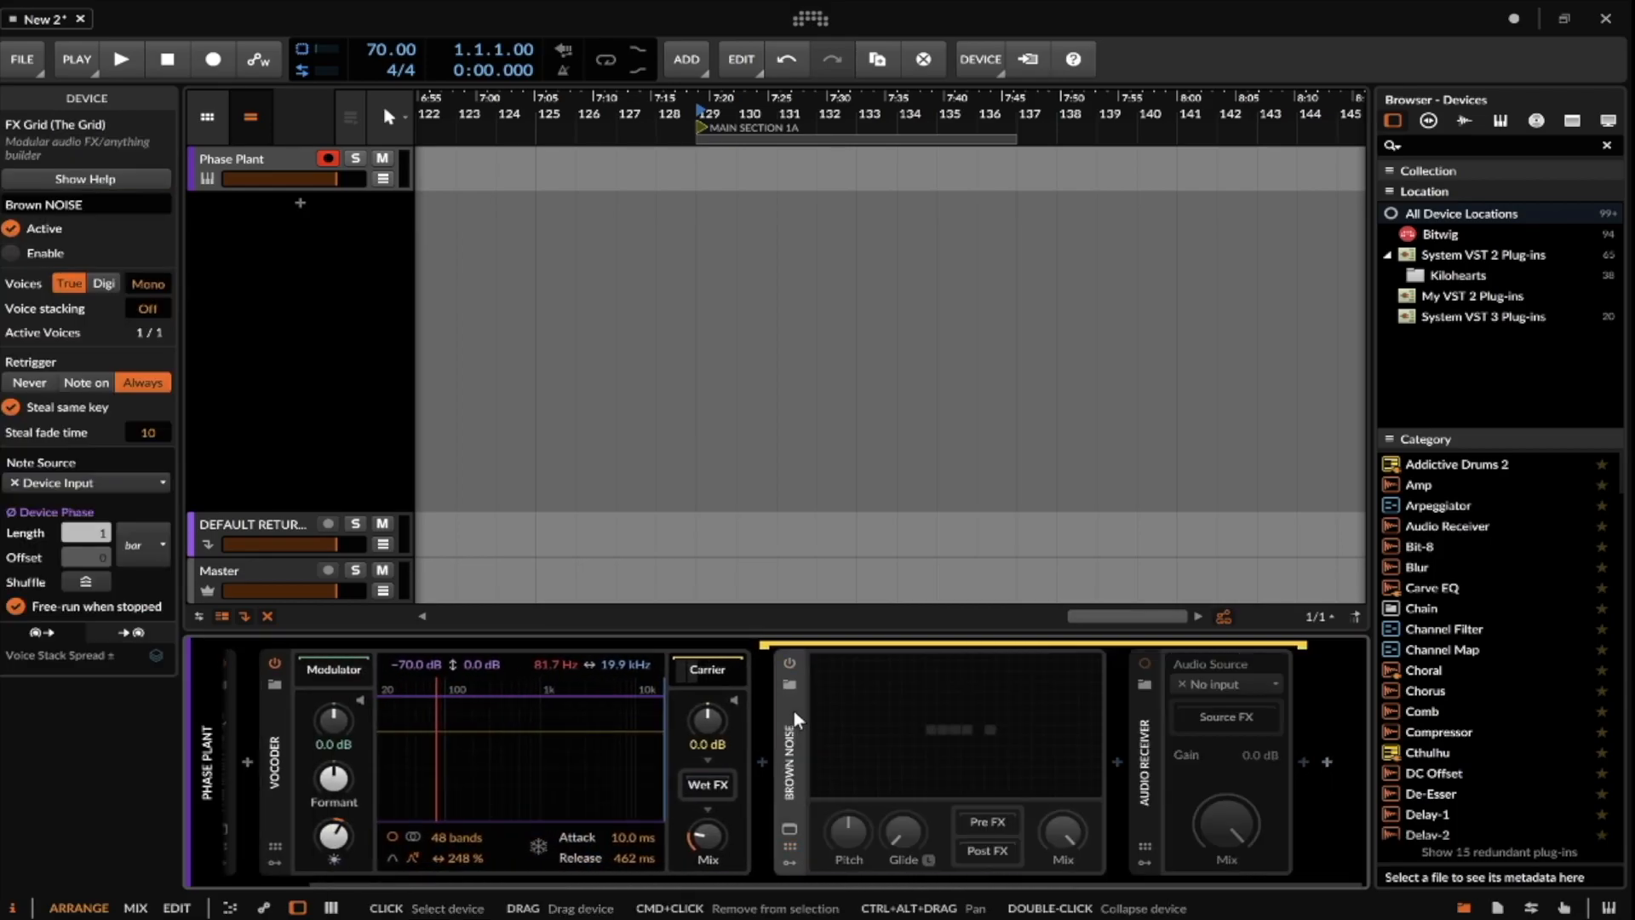
left_click(790, 665)
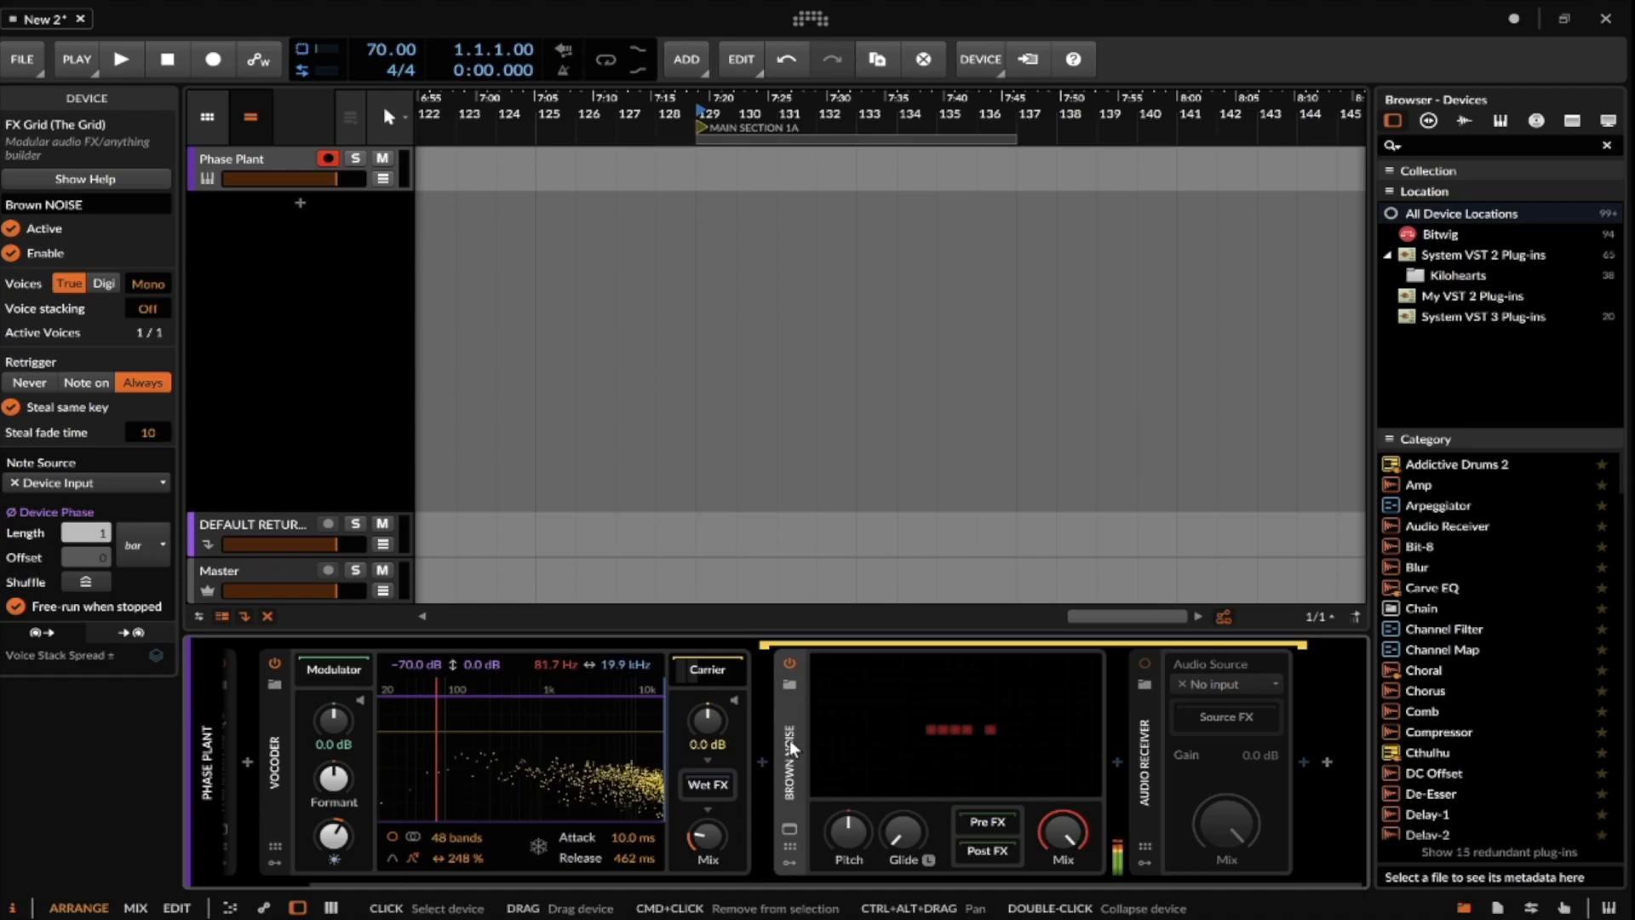
double_click(789, 739)
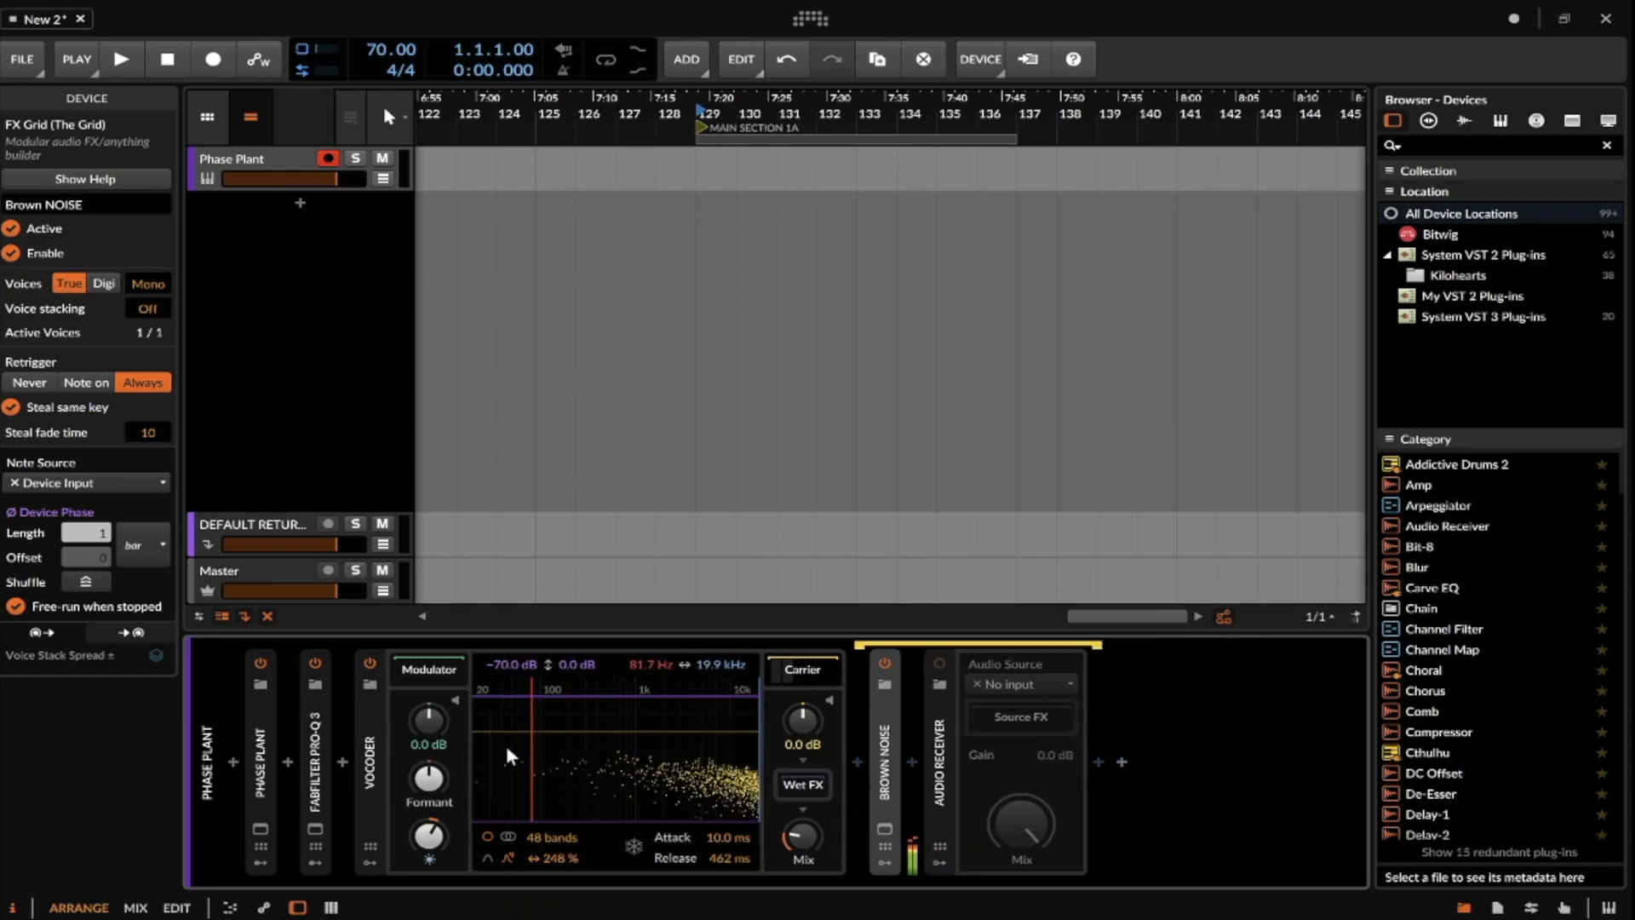
Collapse the Vocoder and insert a Multiband FX-3 device after it, found by searching for "FX".
double_click(368, 719)
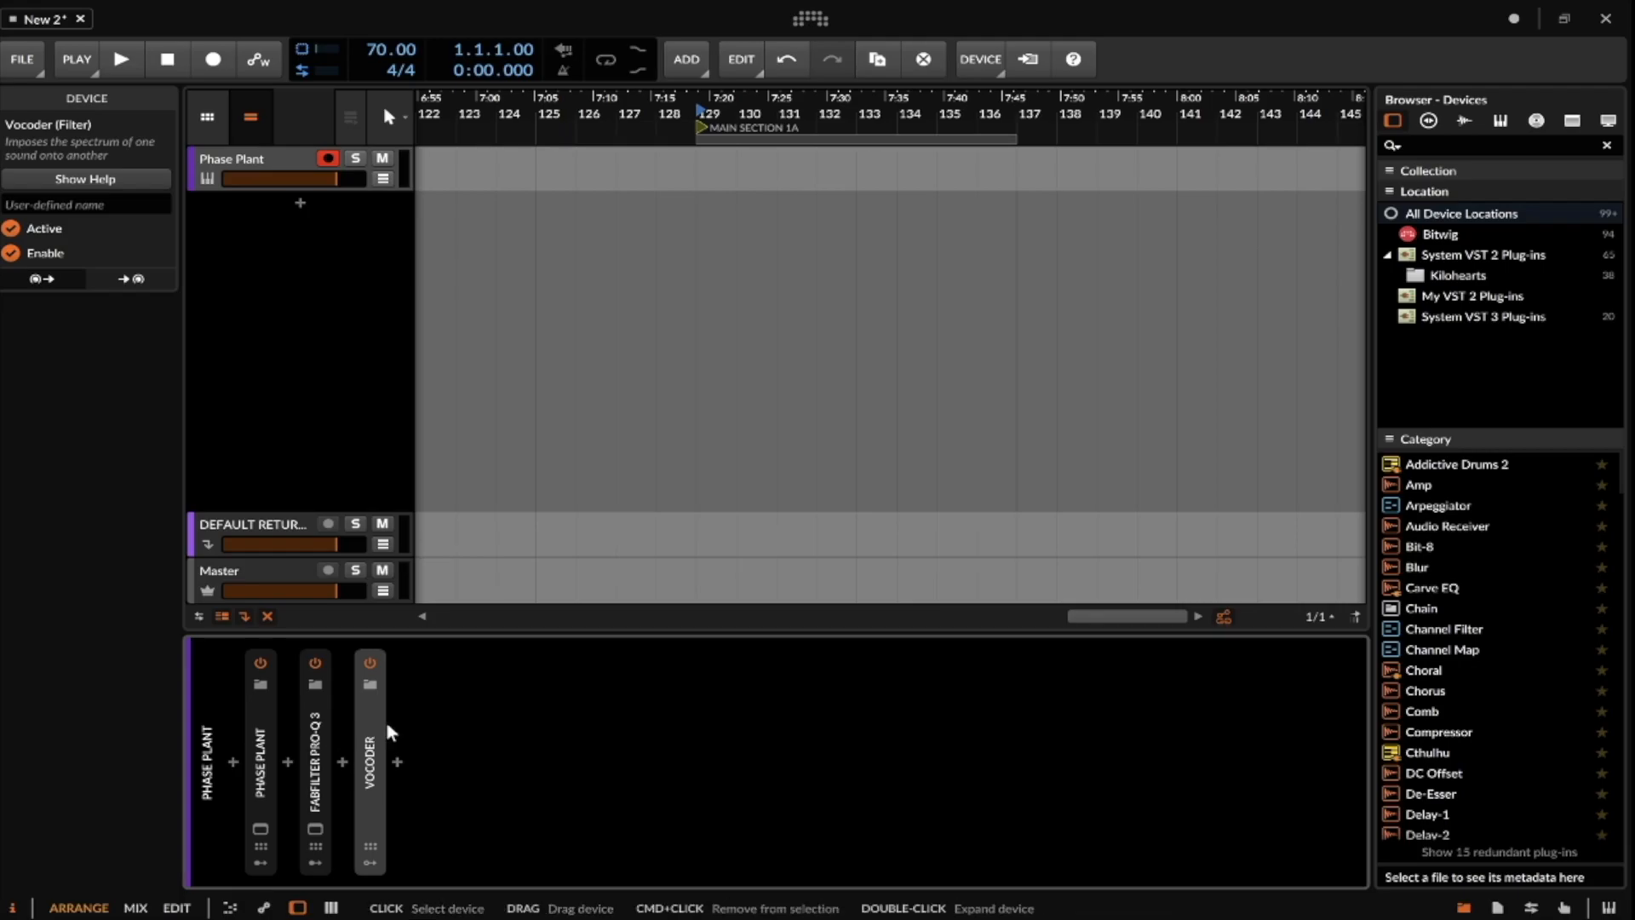
left_click(398, 762)
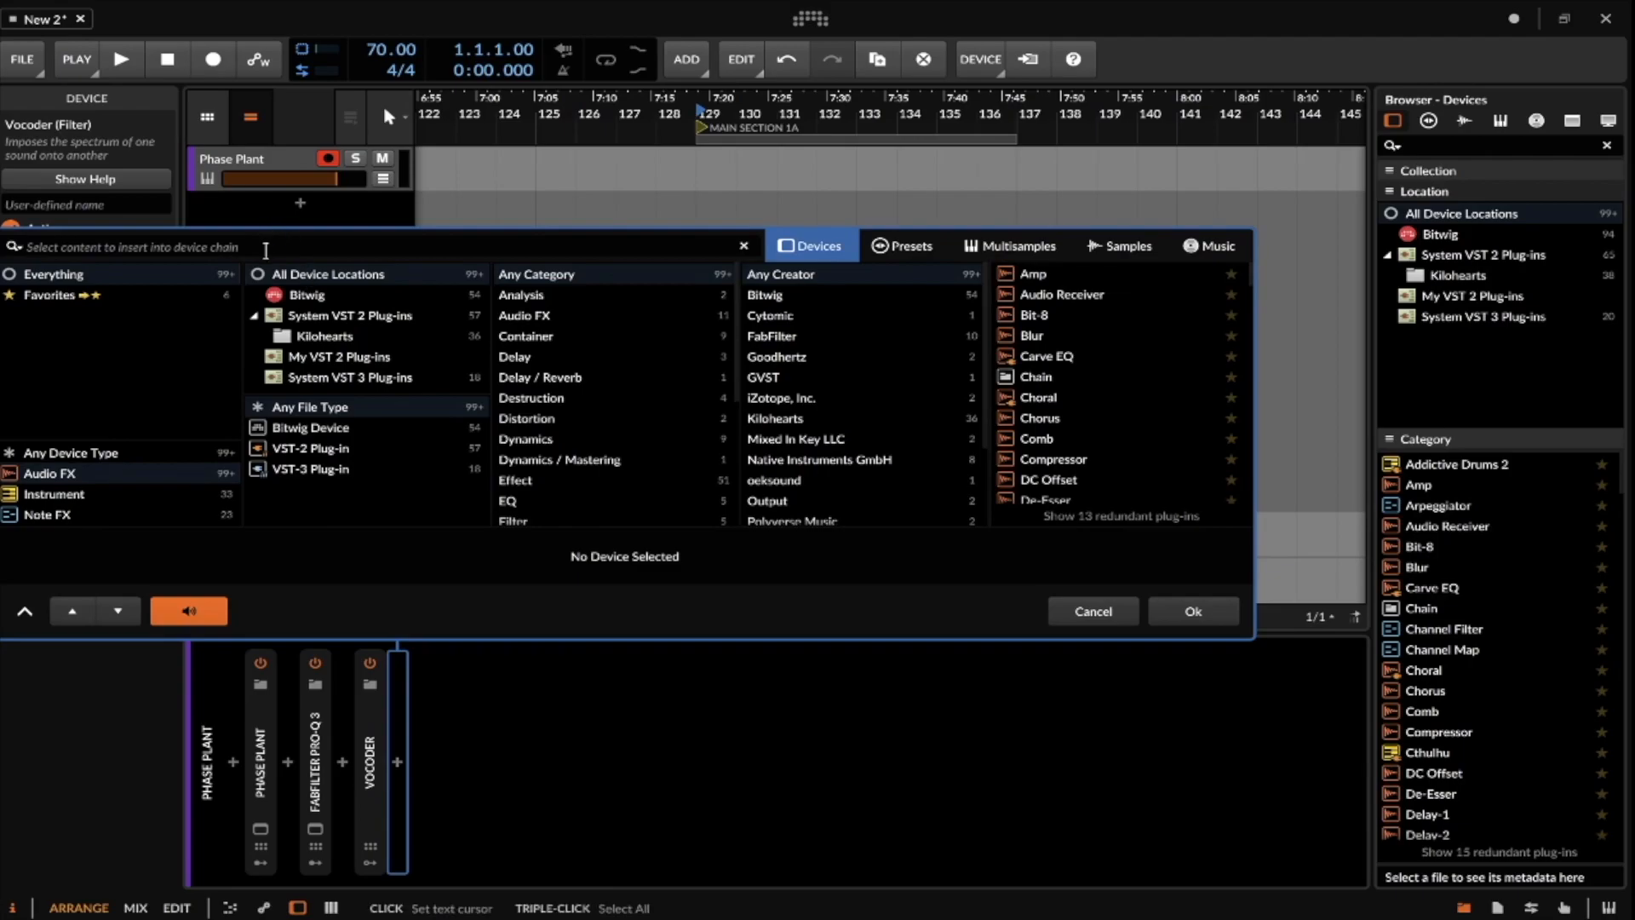
type("F")
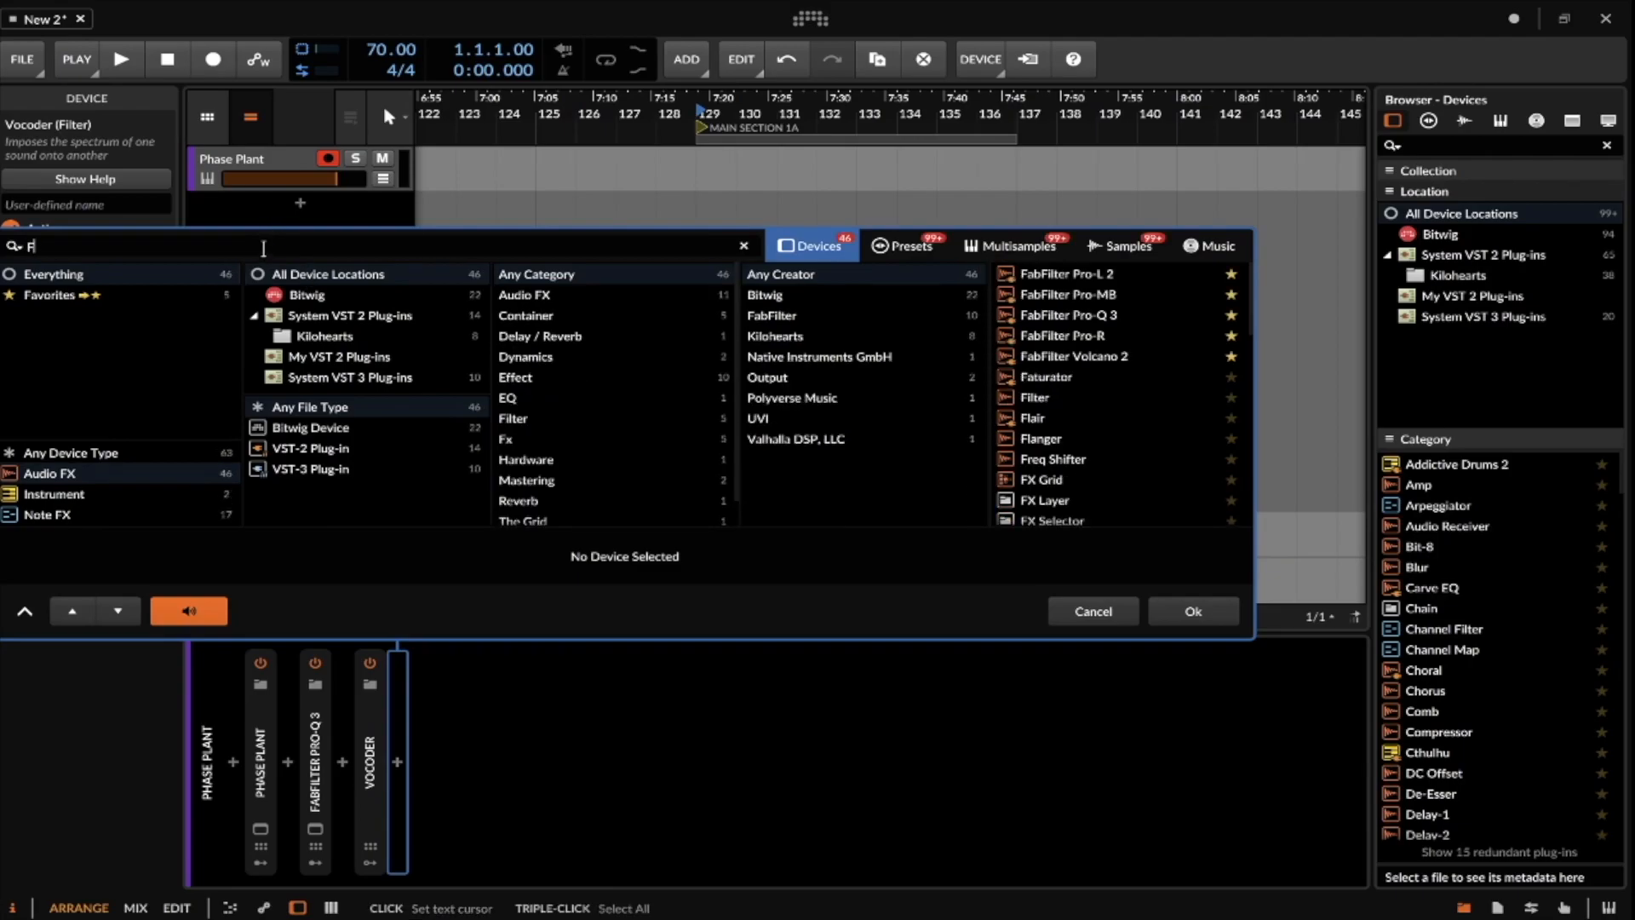
type("X")
left_click(1061, 375)
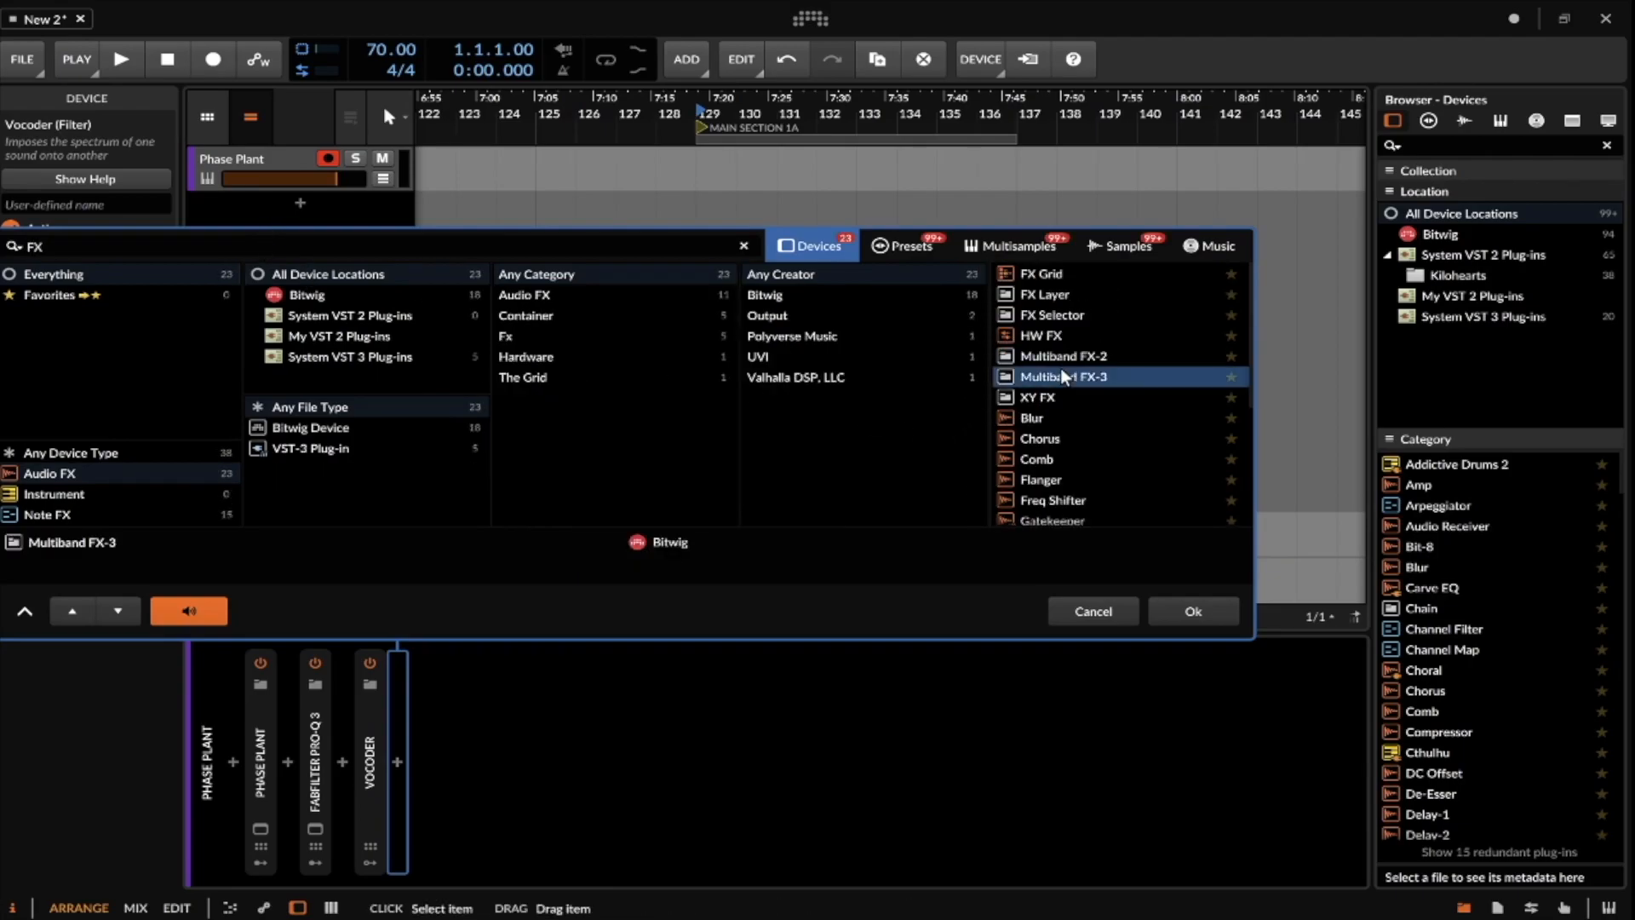
left_click(1191, 606)
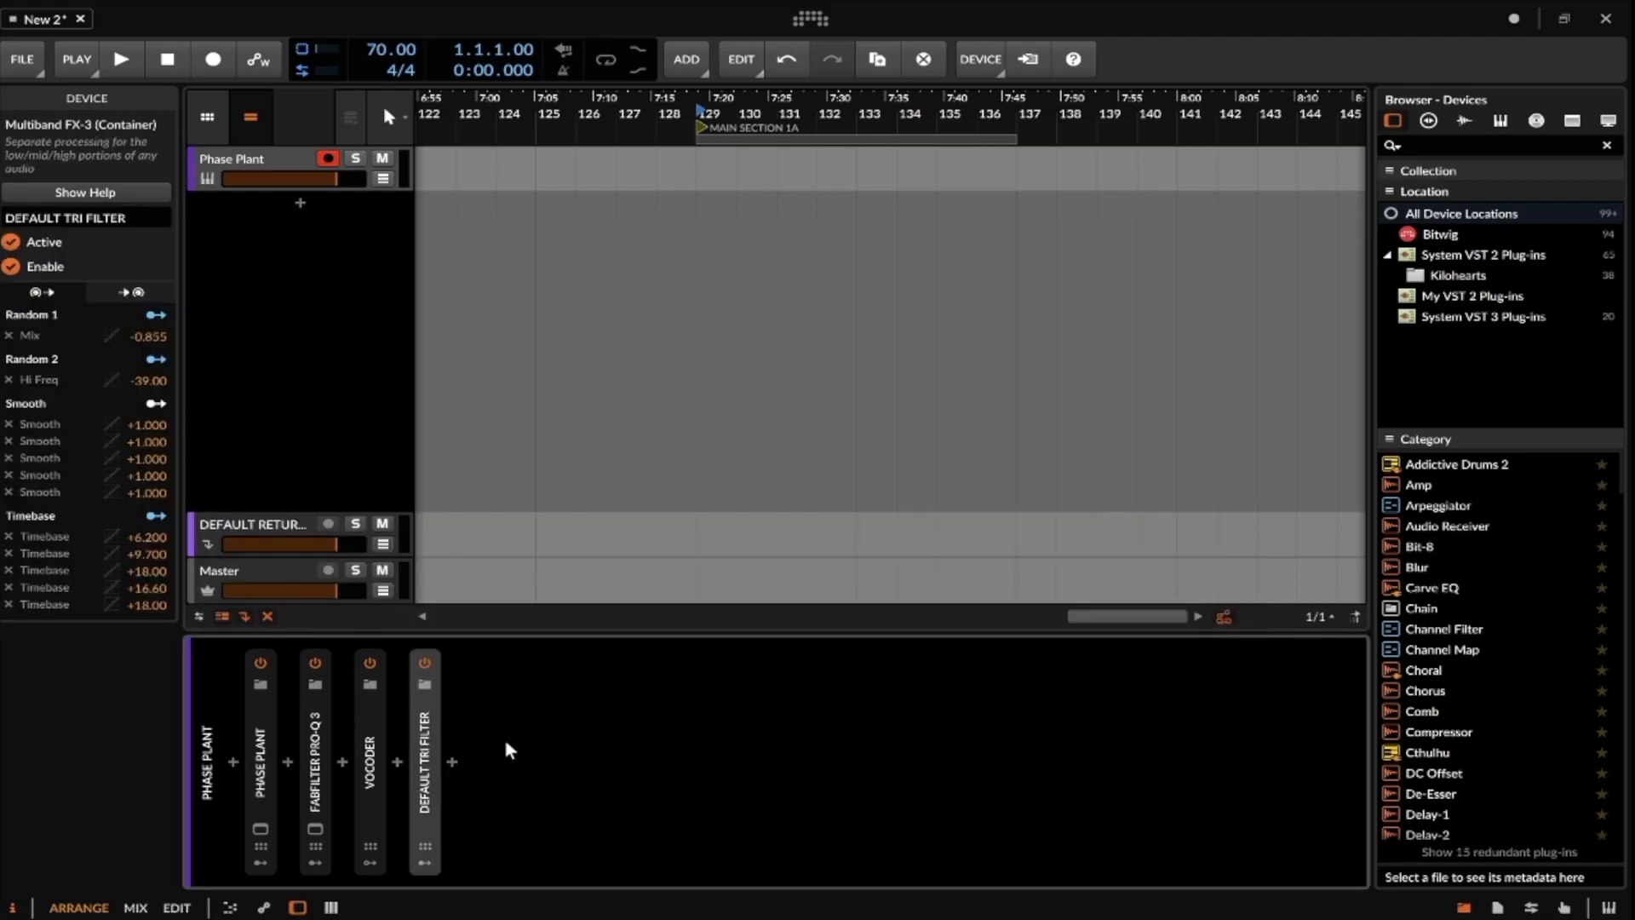
Examine the Filter devices in the Multiband FX-3's Low, Mid and High chains and show the container's modulators.
left_click(415, 714)
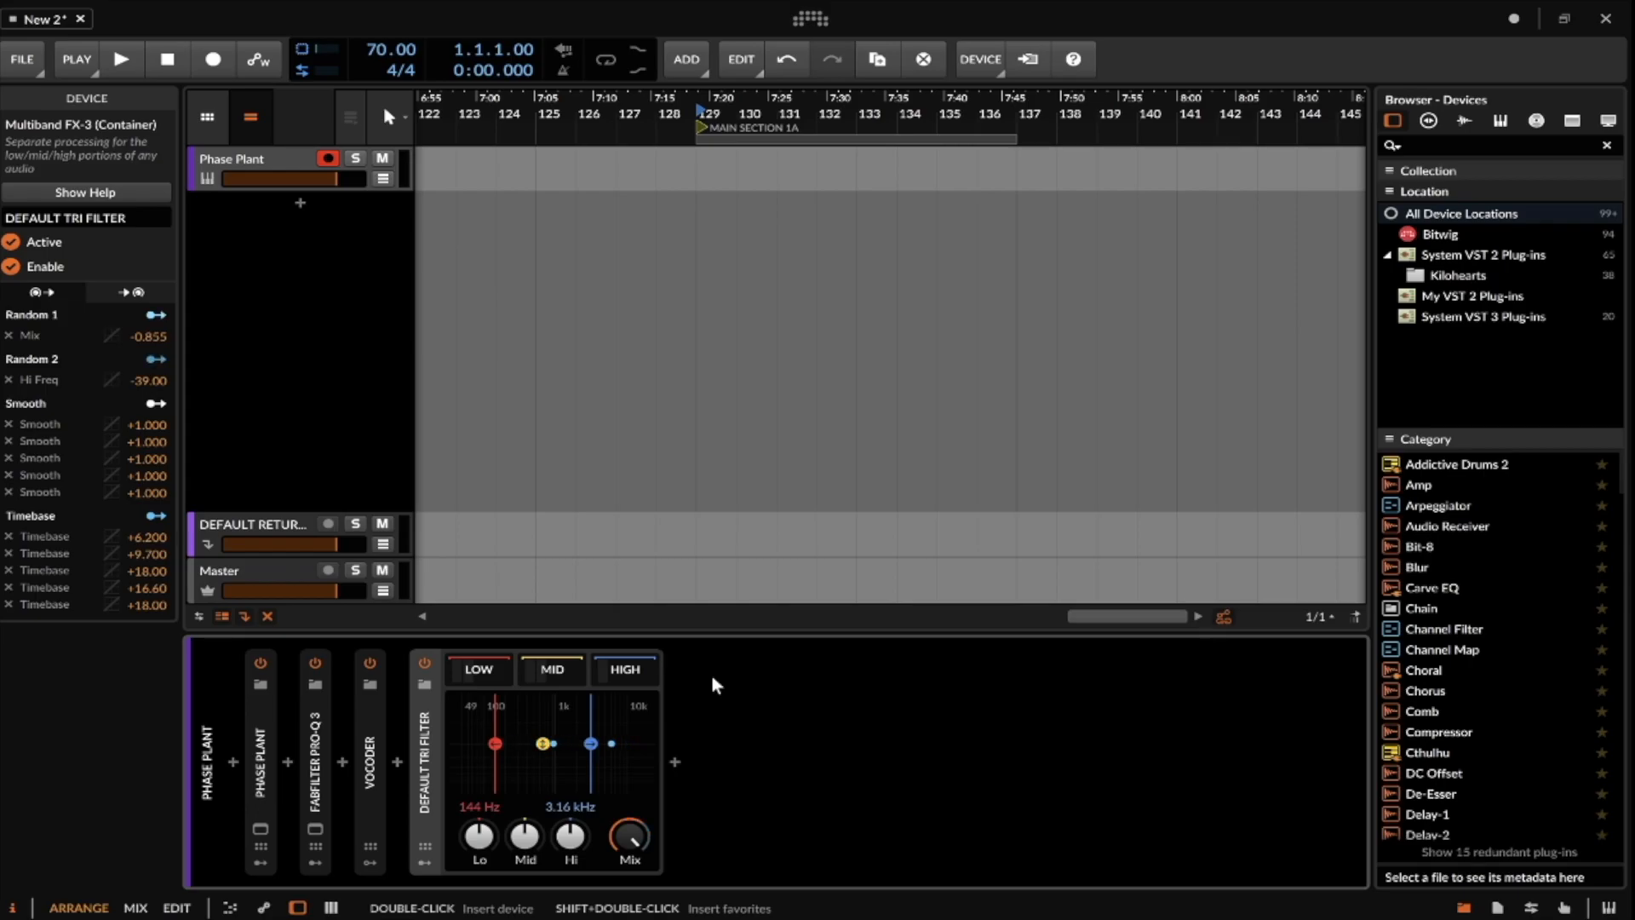
left_click(479, 671)
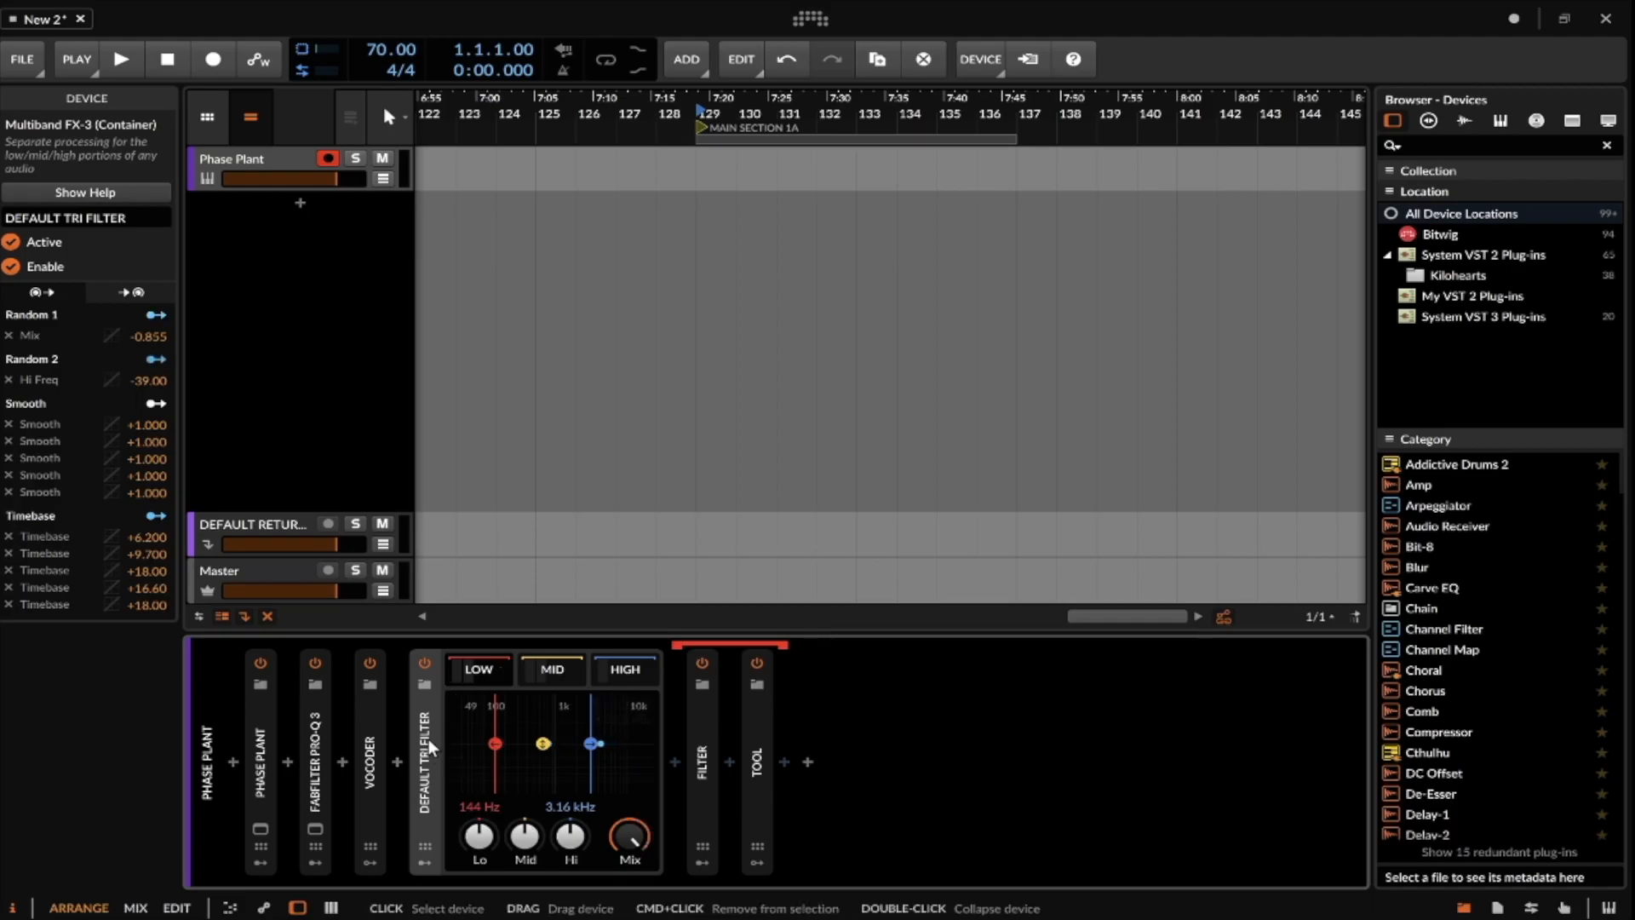
double_click(709, 728)
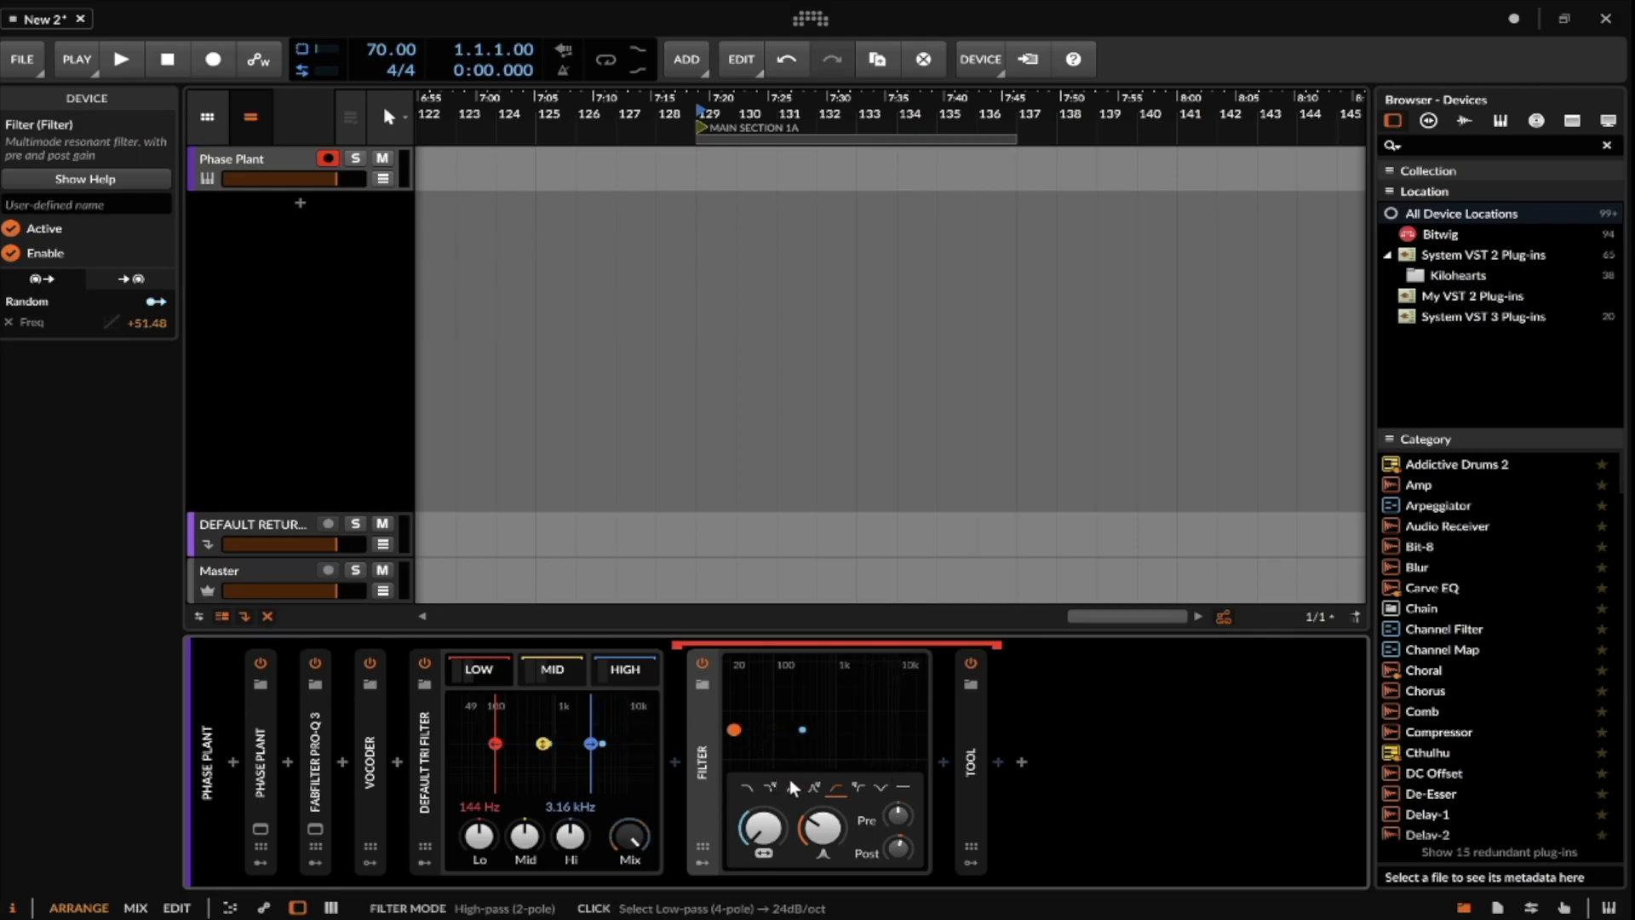
left_click(542, 671)
double_click(701, 729)
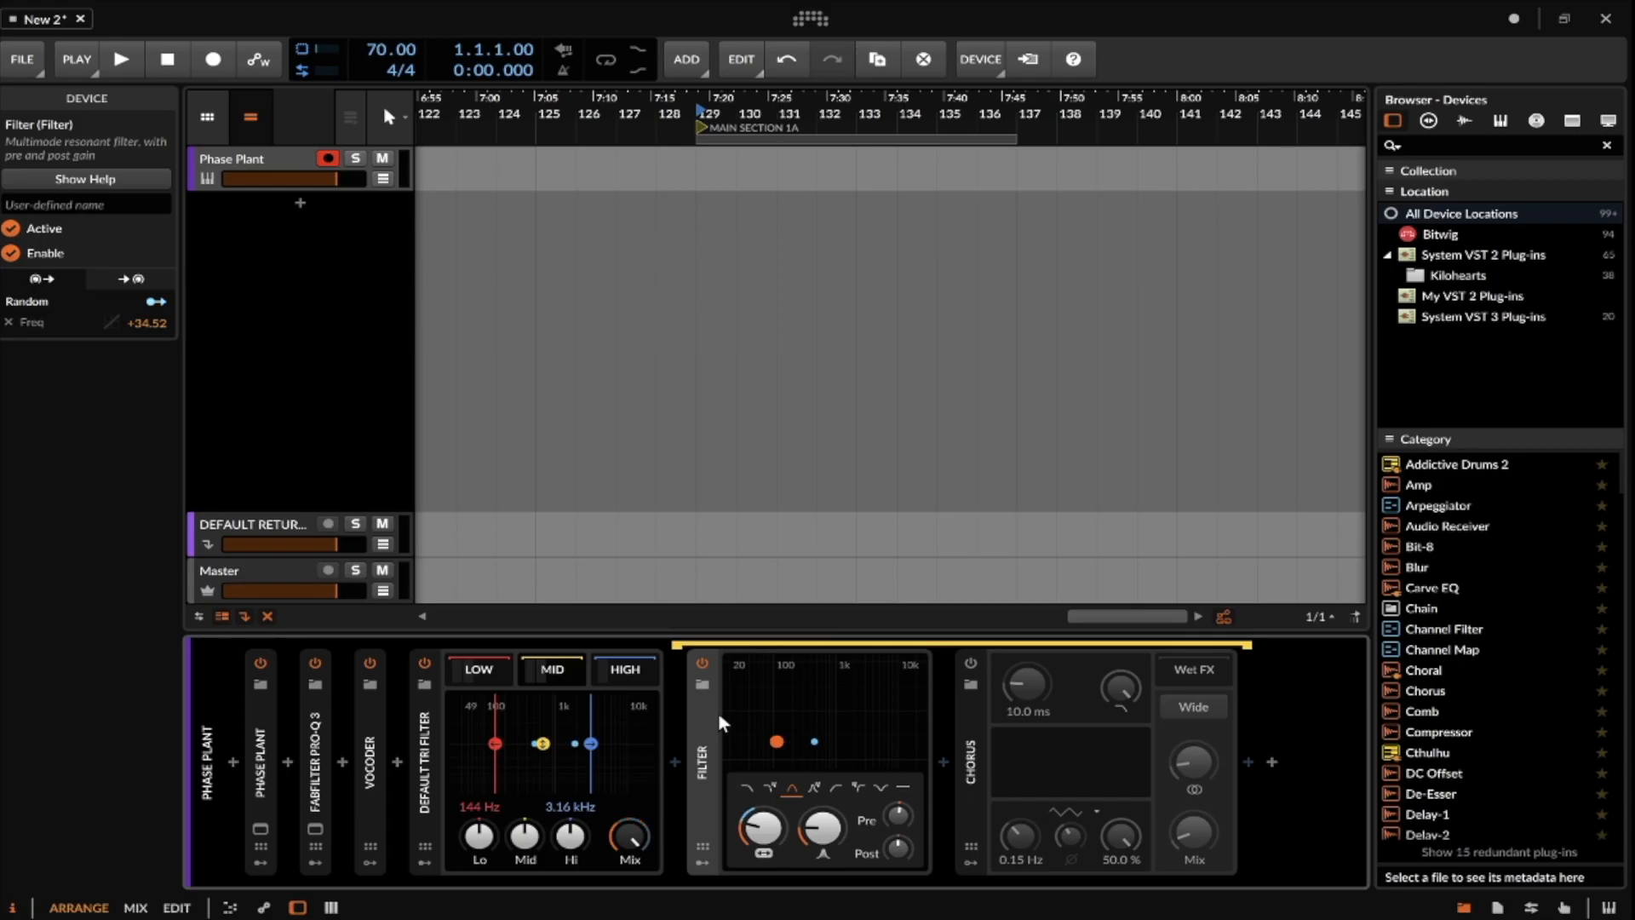
left_click(624, 669)
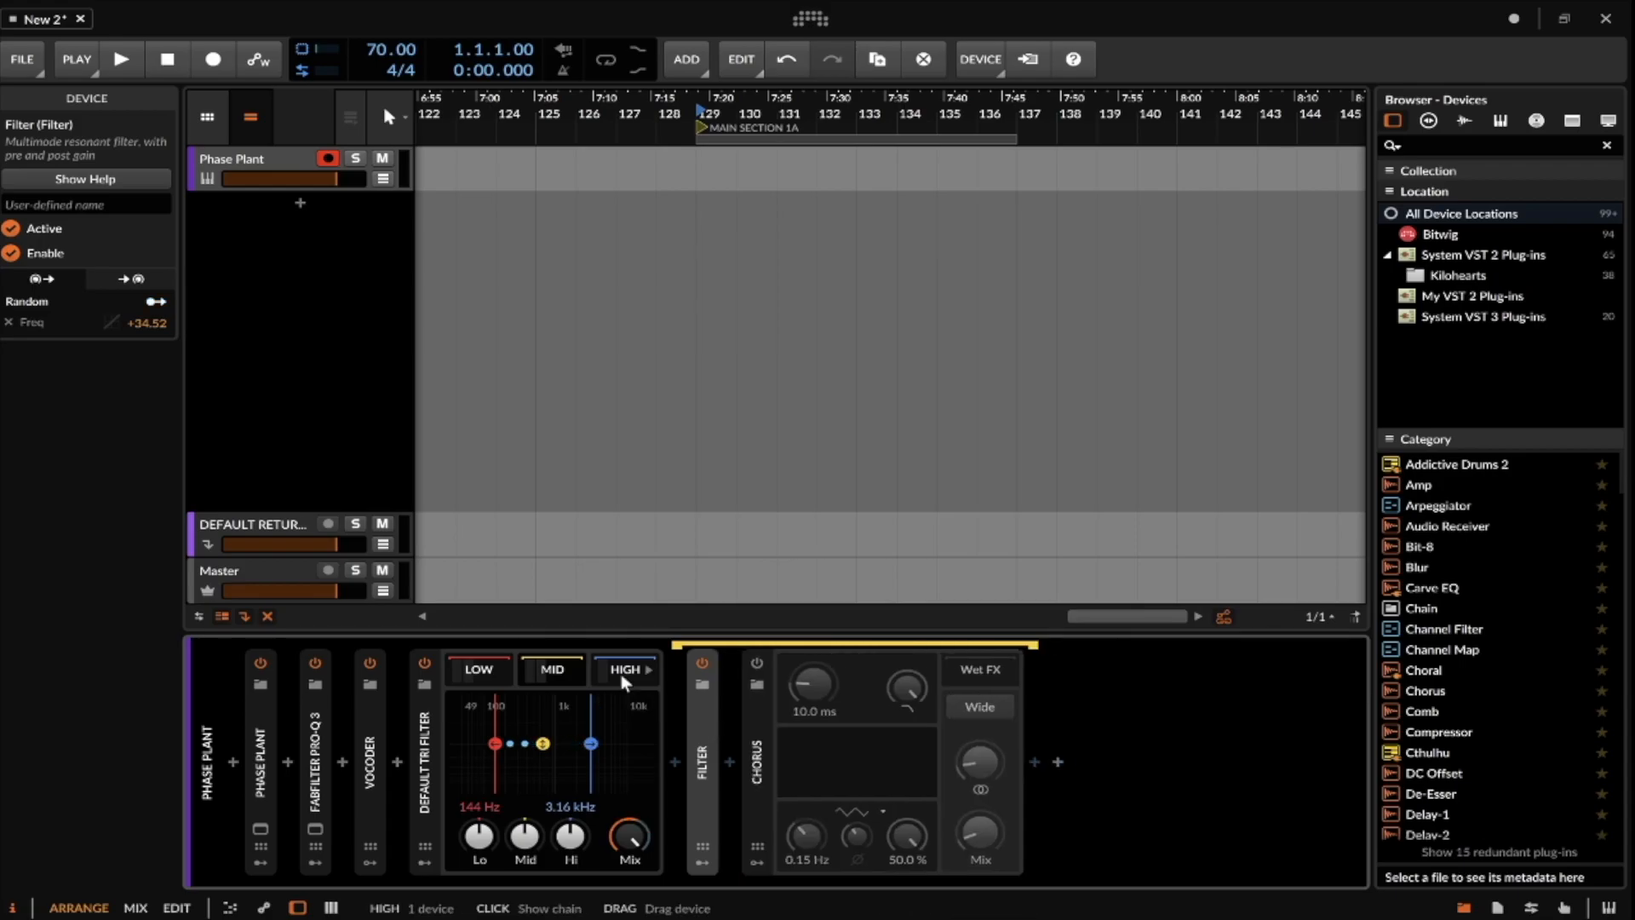
double_click(705, 724)
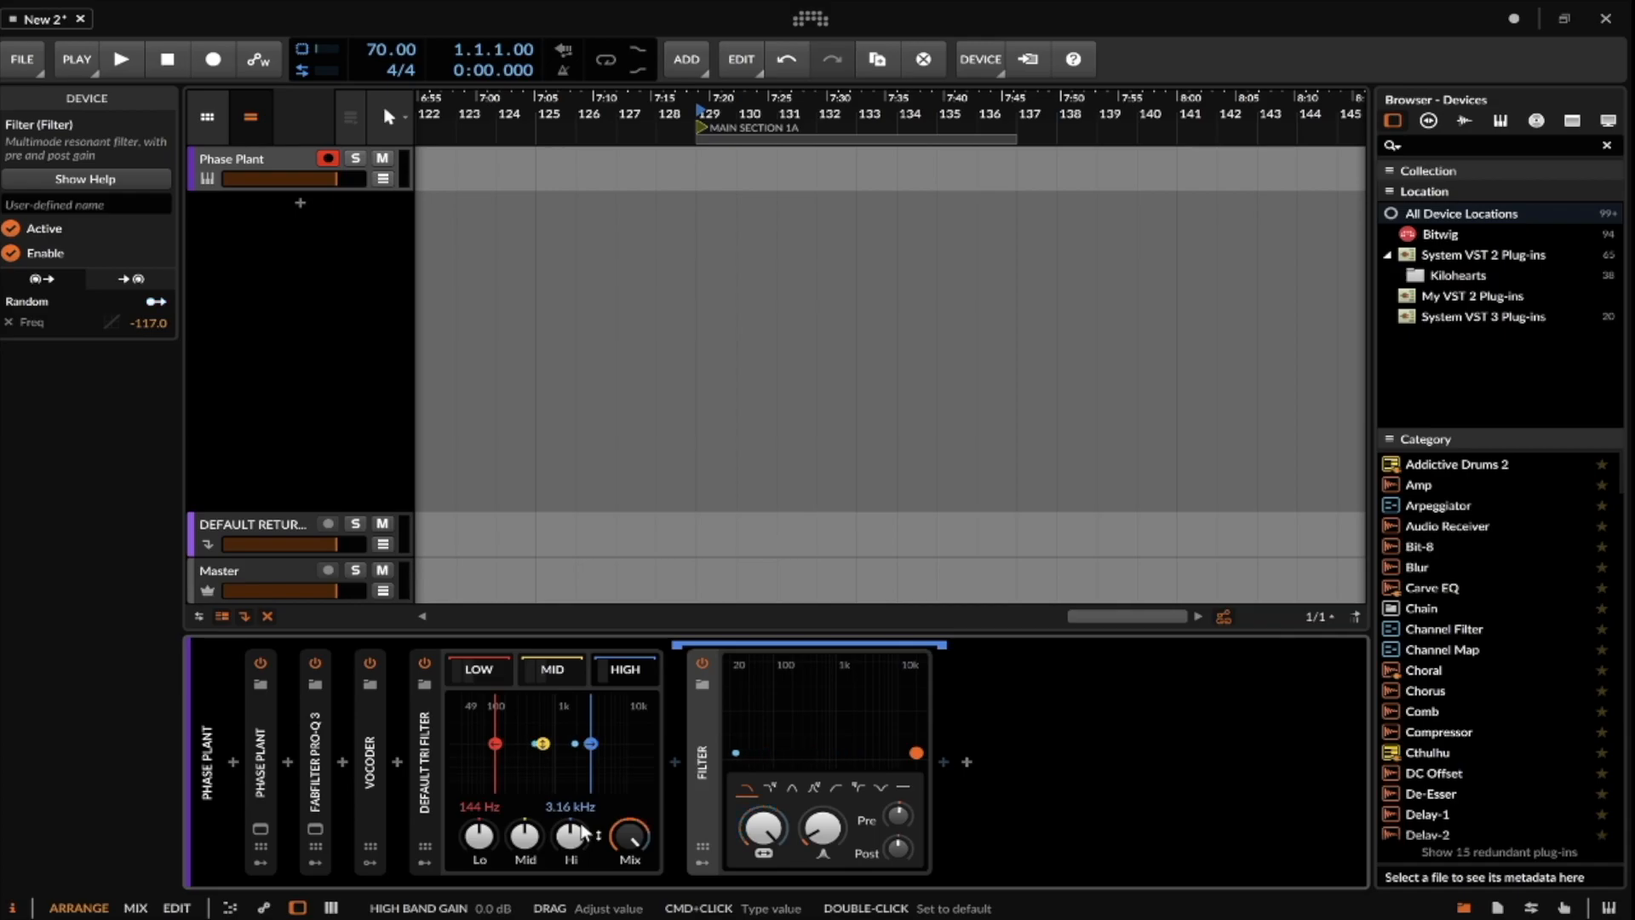
left_click(423, 854)
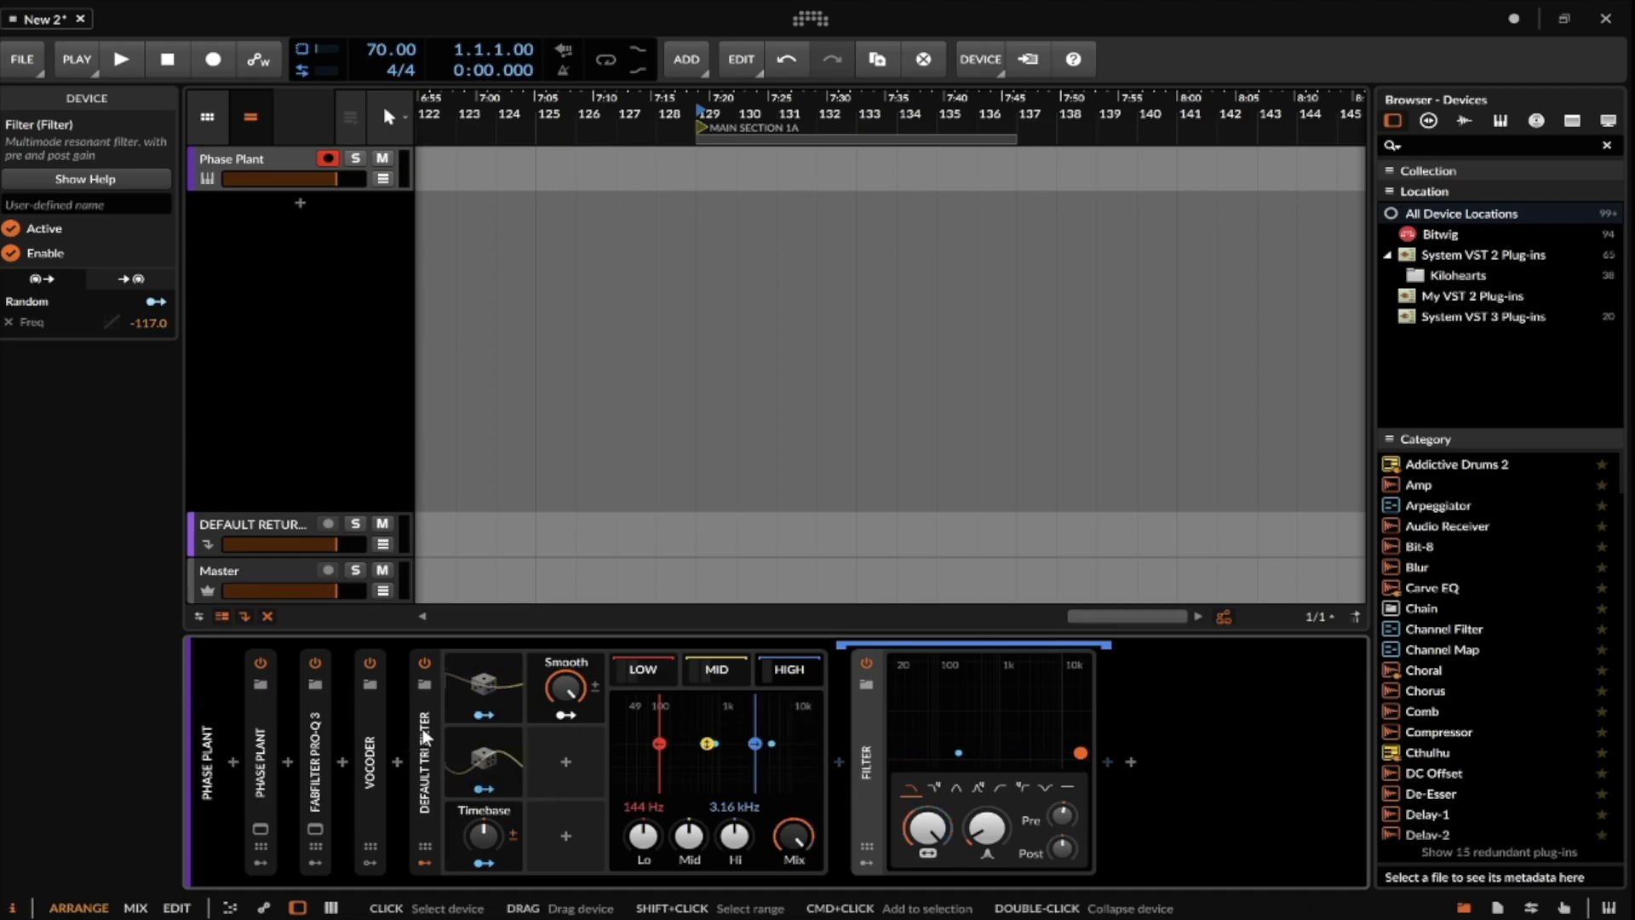
left_click(458, 754)
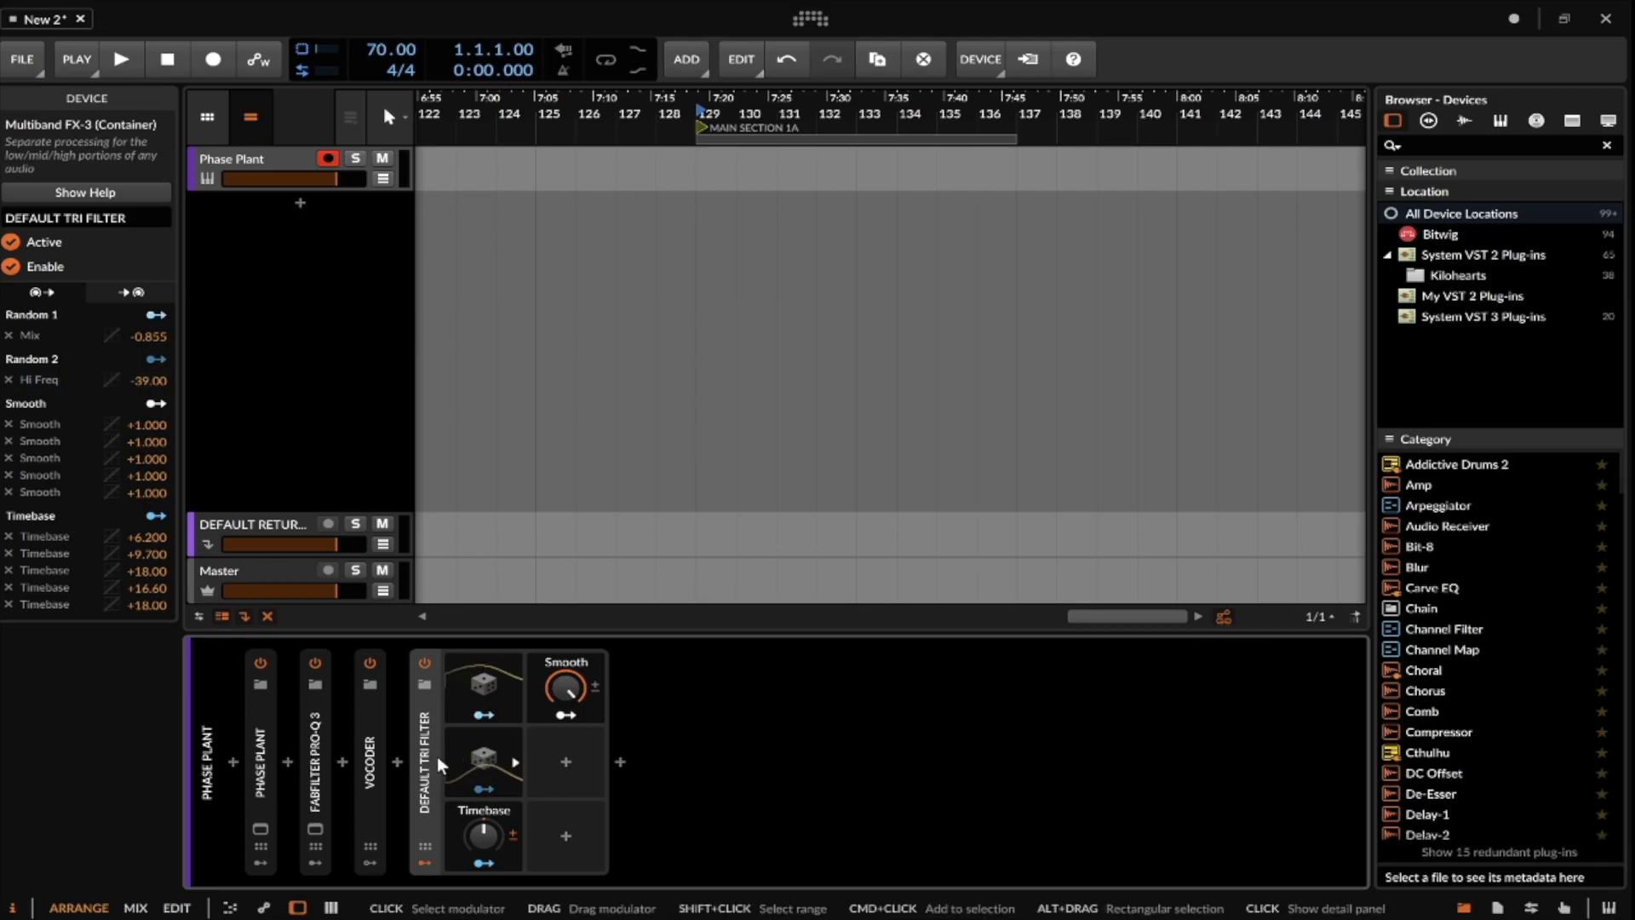
Check the CGNB 3 PT 4 2 bass patch in the main Phase Plant, pull down the wheel beside its keyboard and close the window.
left_click(259, 829)
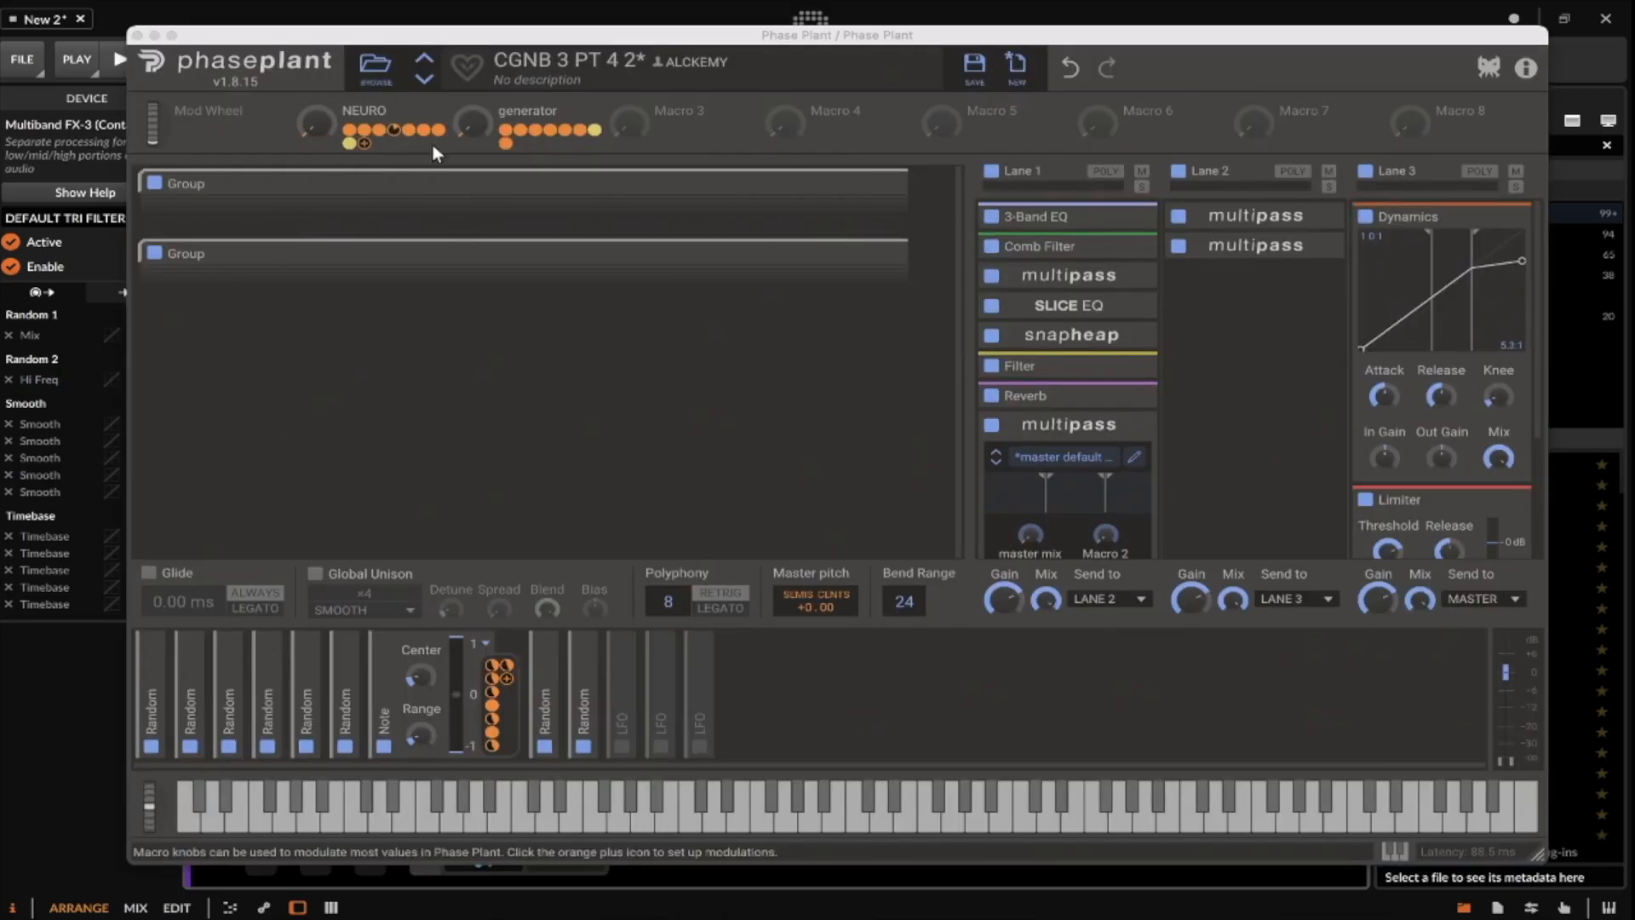
left_click(137, 35)
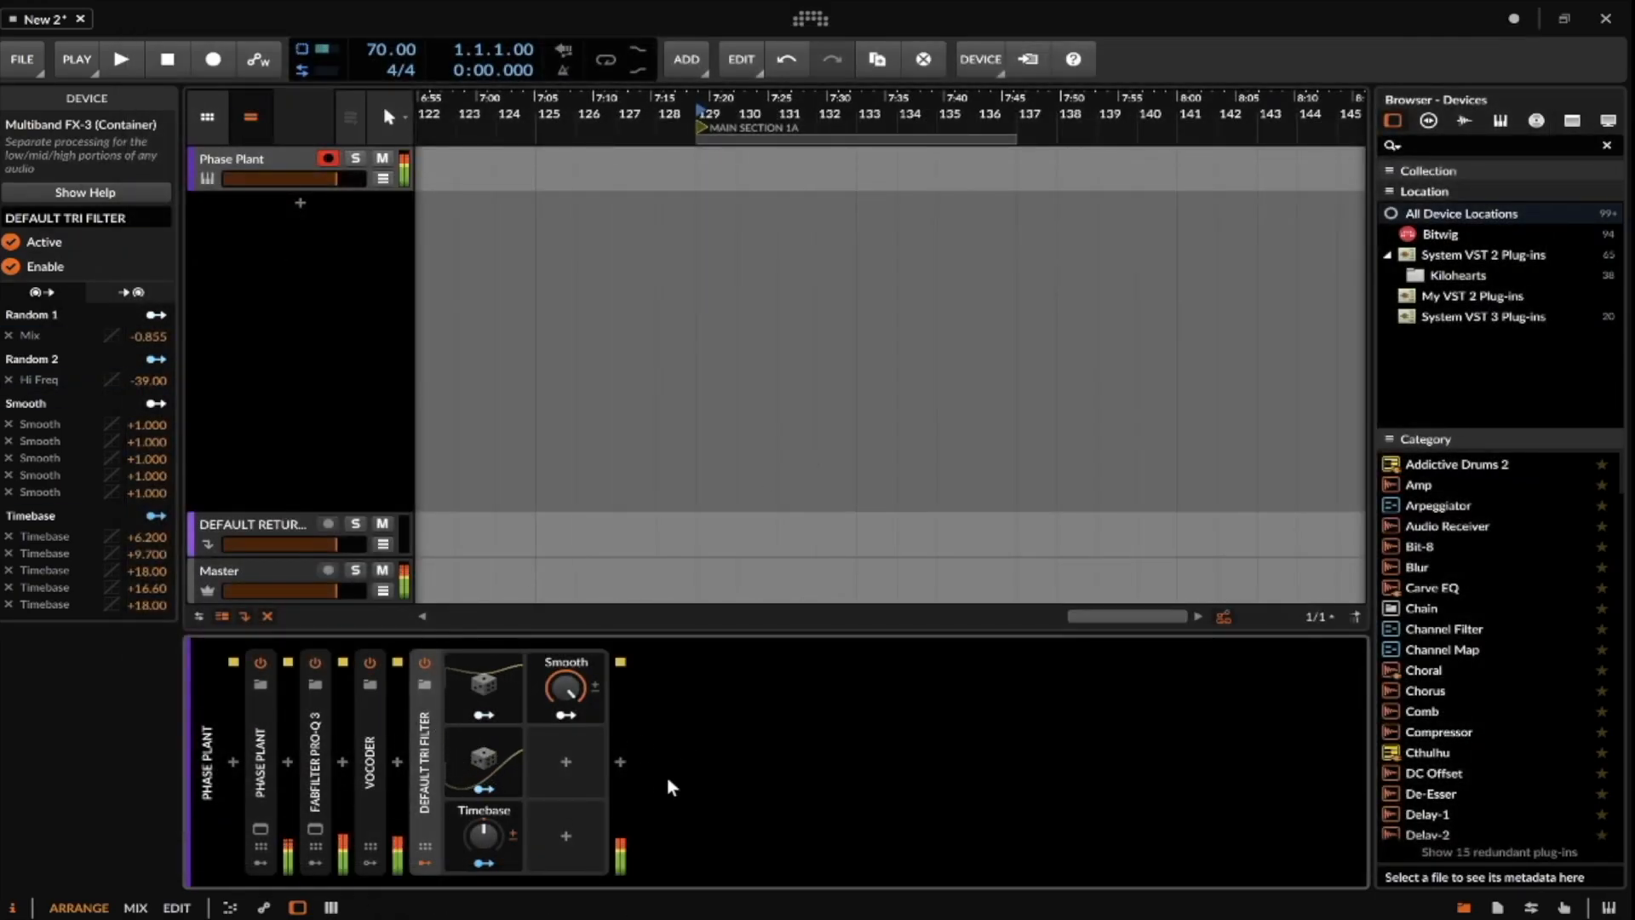
left_click(258, 827)
left_click_drag(145, 811, 153, 890)
left_click(138, 35)
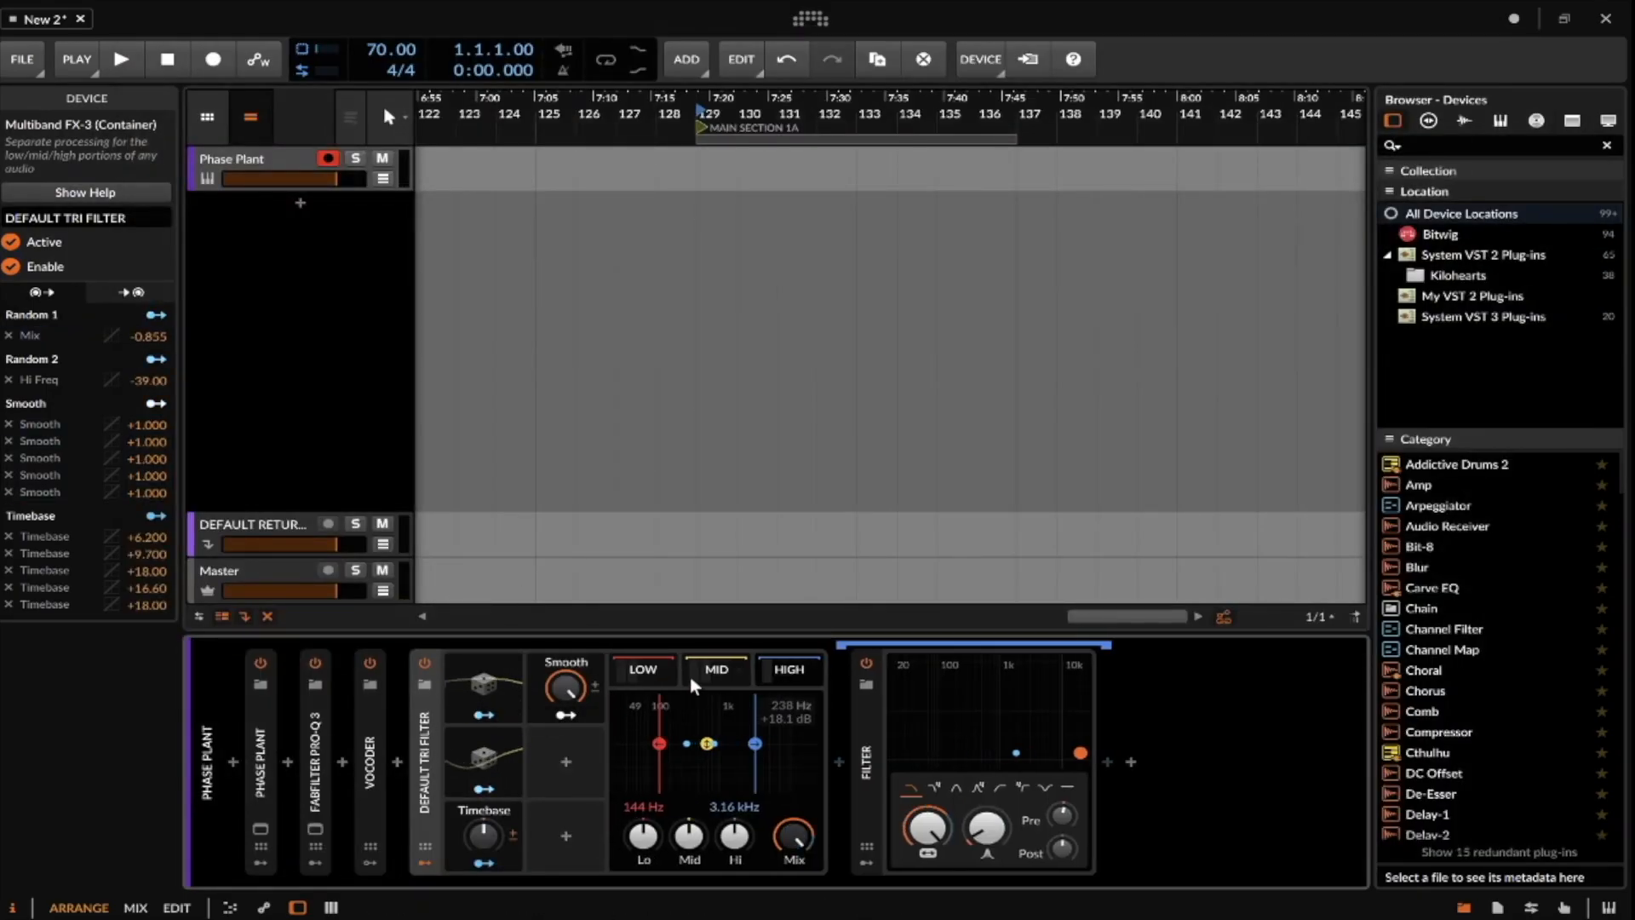
Switch on the Chorus in the Mid chain and insert another Multiband FX-3 before the Filter in the Low chain.
left_click(705, 673)
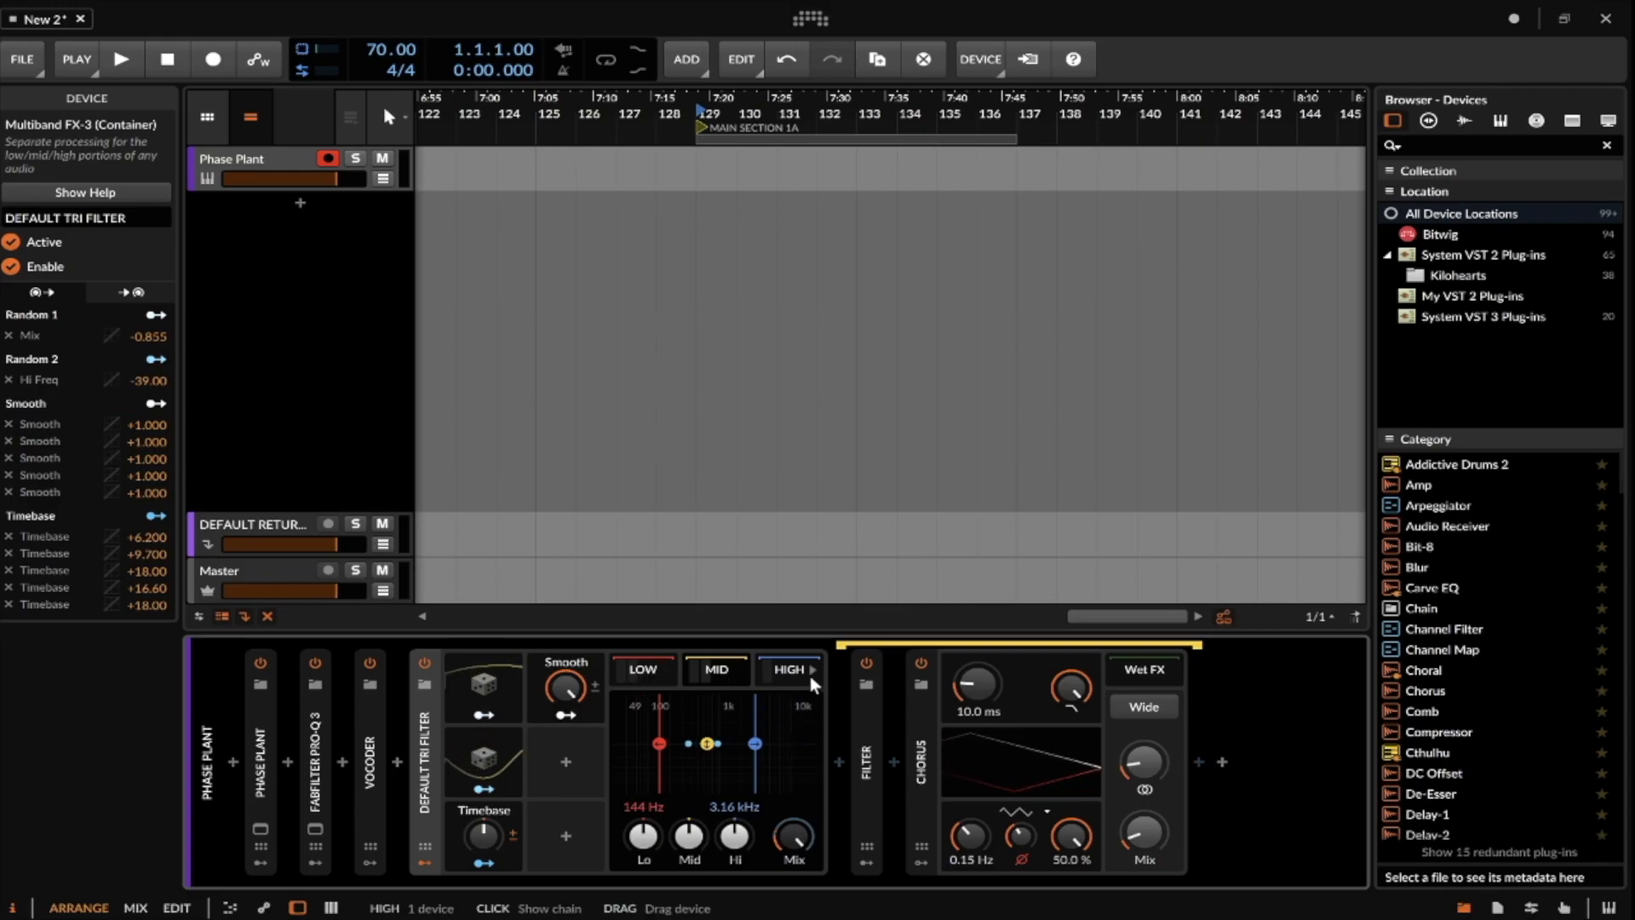
left_click(646, 673)
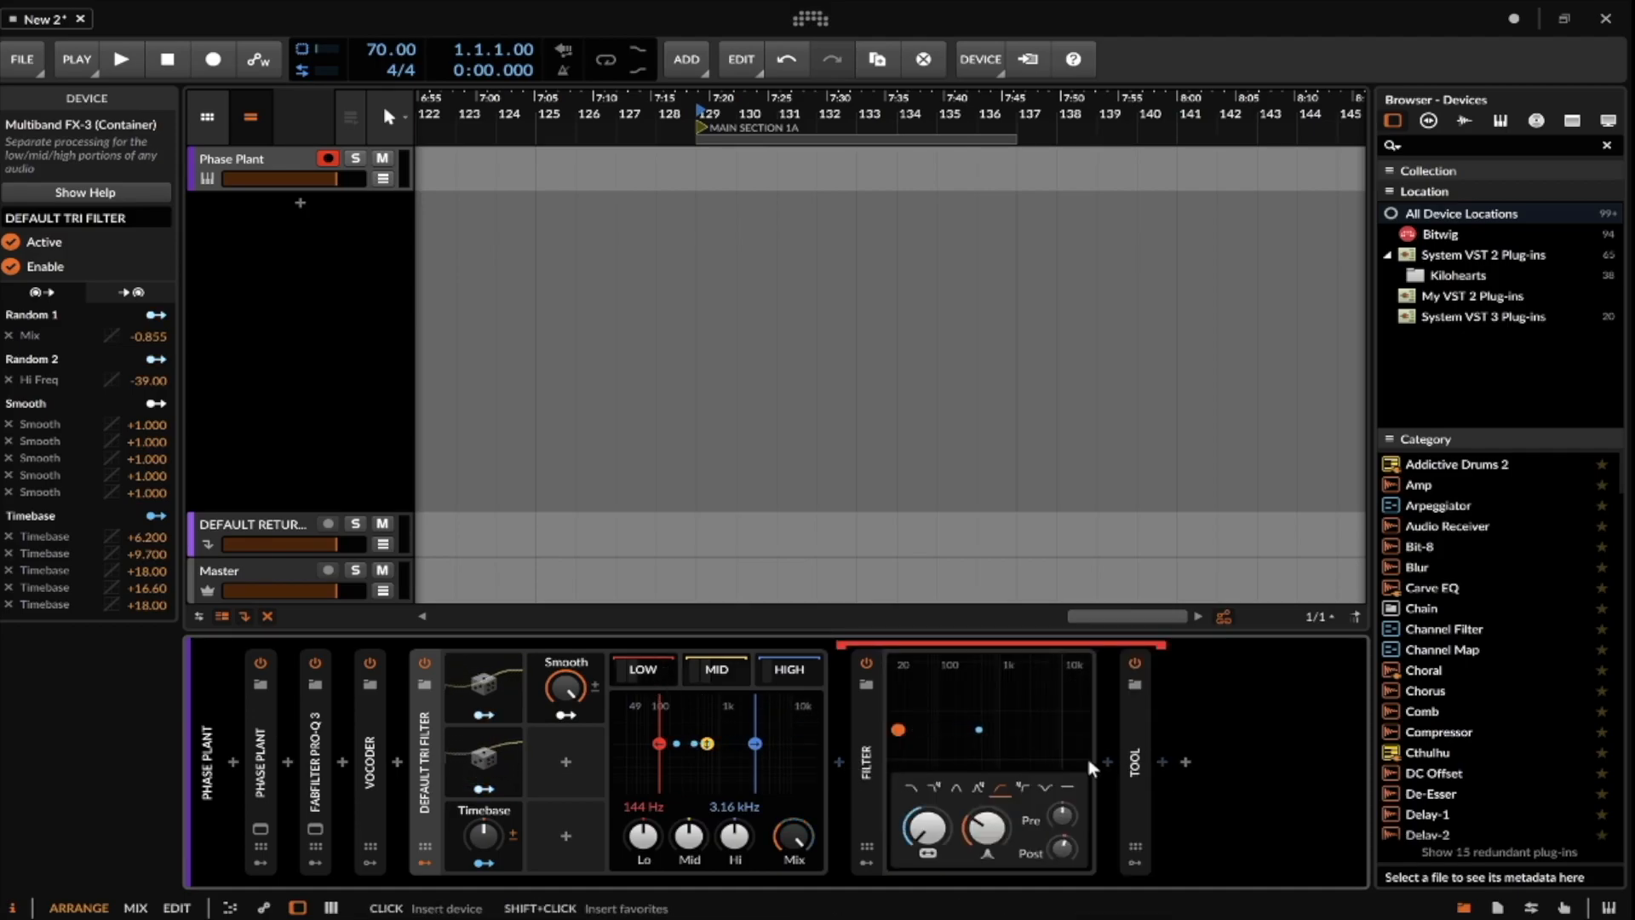
left_click(843, 758)
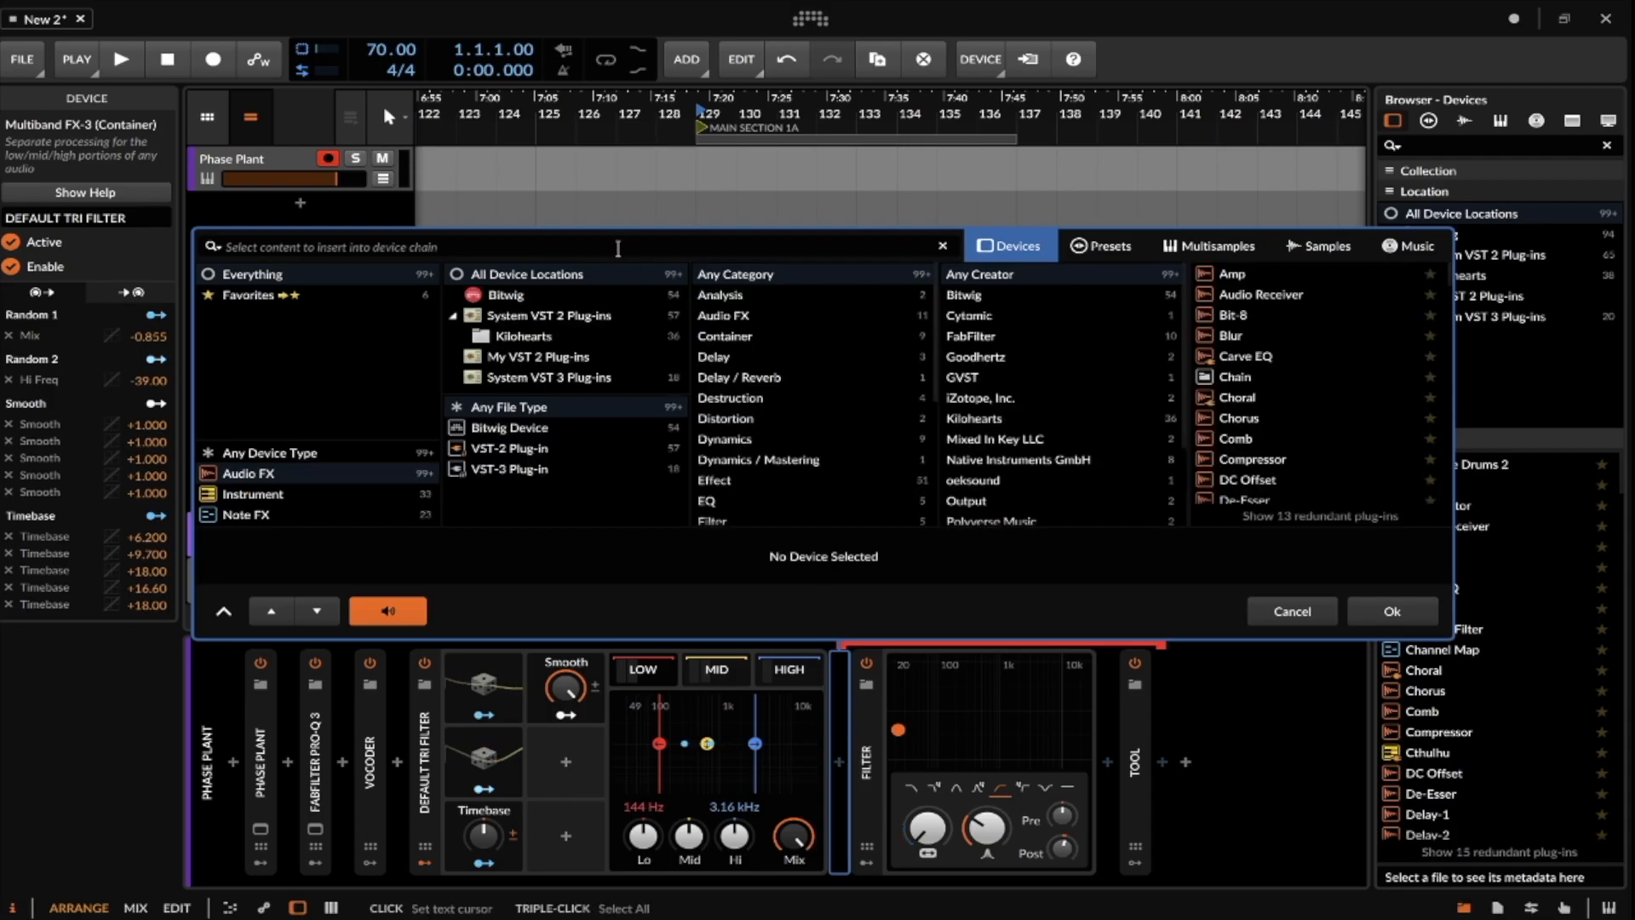
type("FX")
left_click(1262, 376)
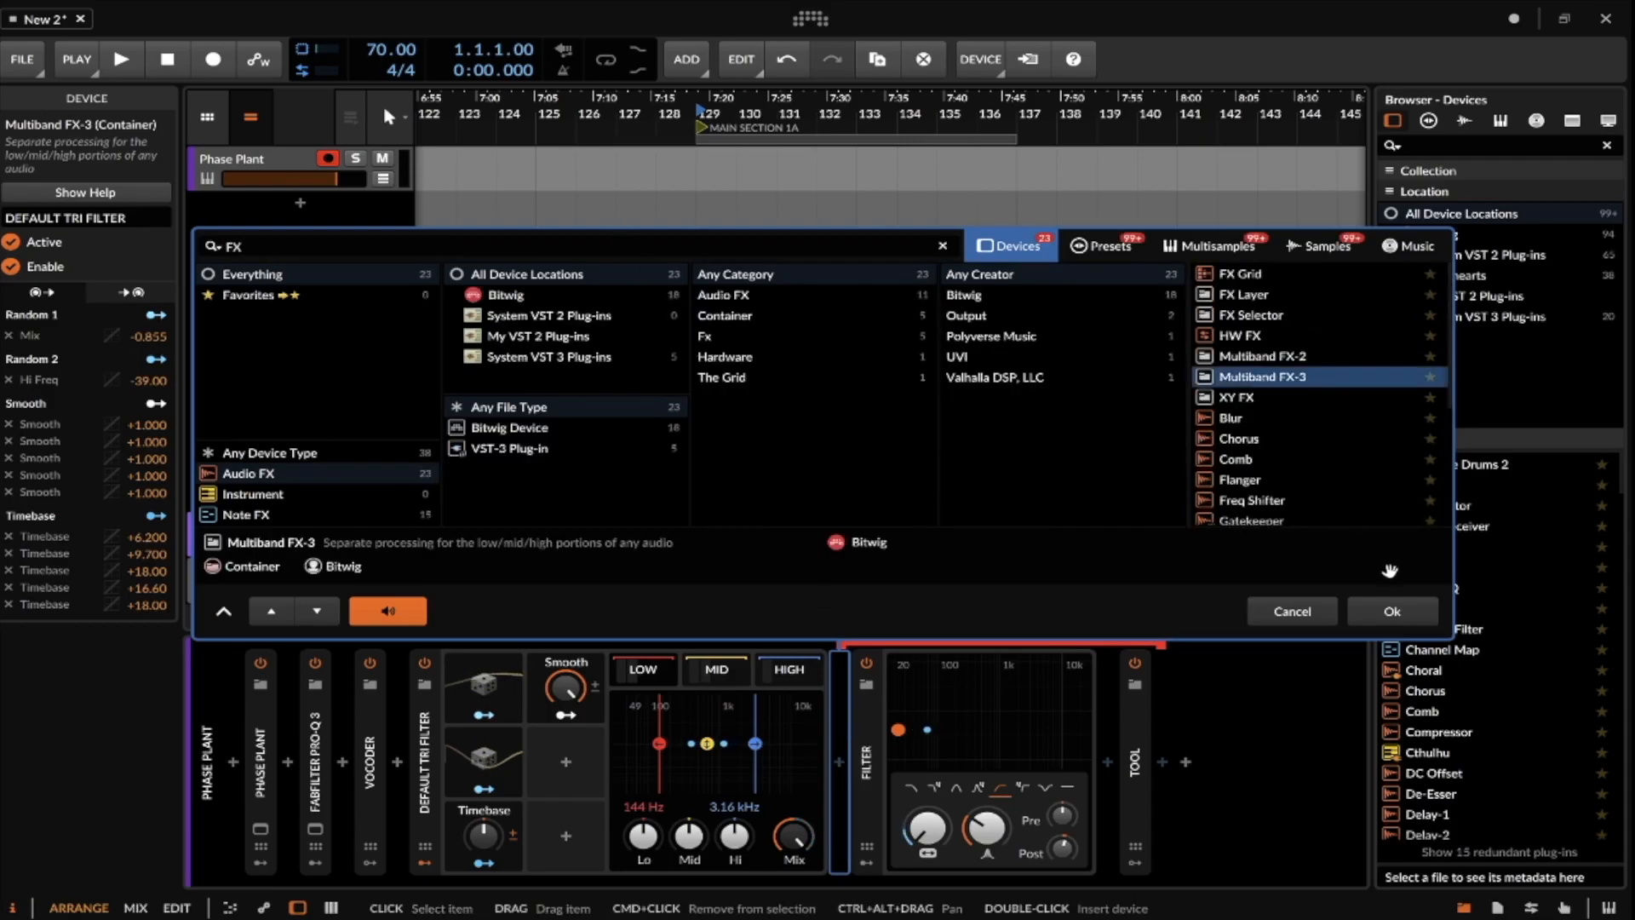
left_click(1391, 610)
Set the nested Multiband FX-3's low crossover to 98.5 Hz and its high crossover to 449 Hz.
left_click_drag(937, 743, 1062, 744)
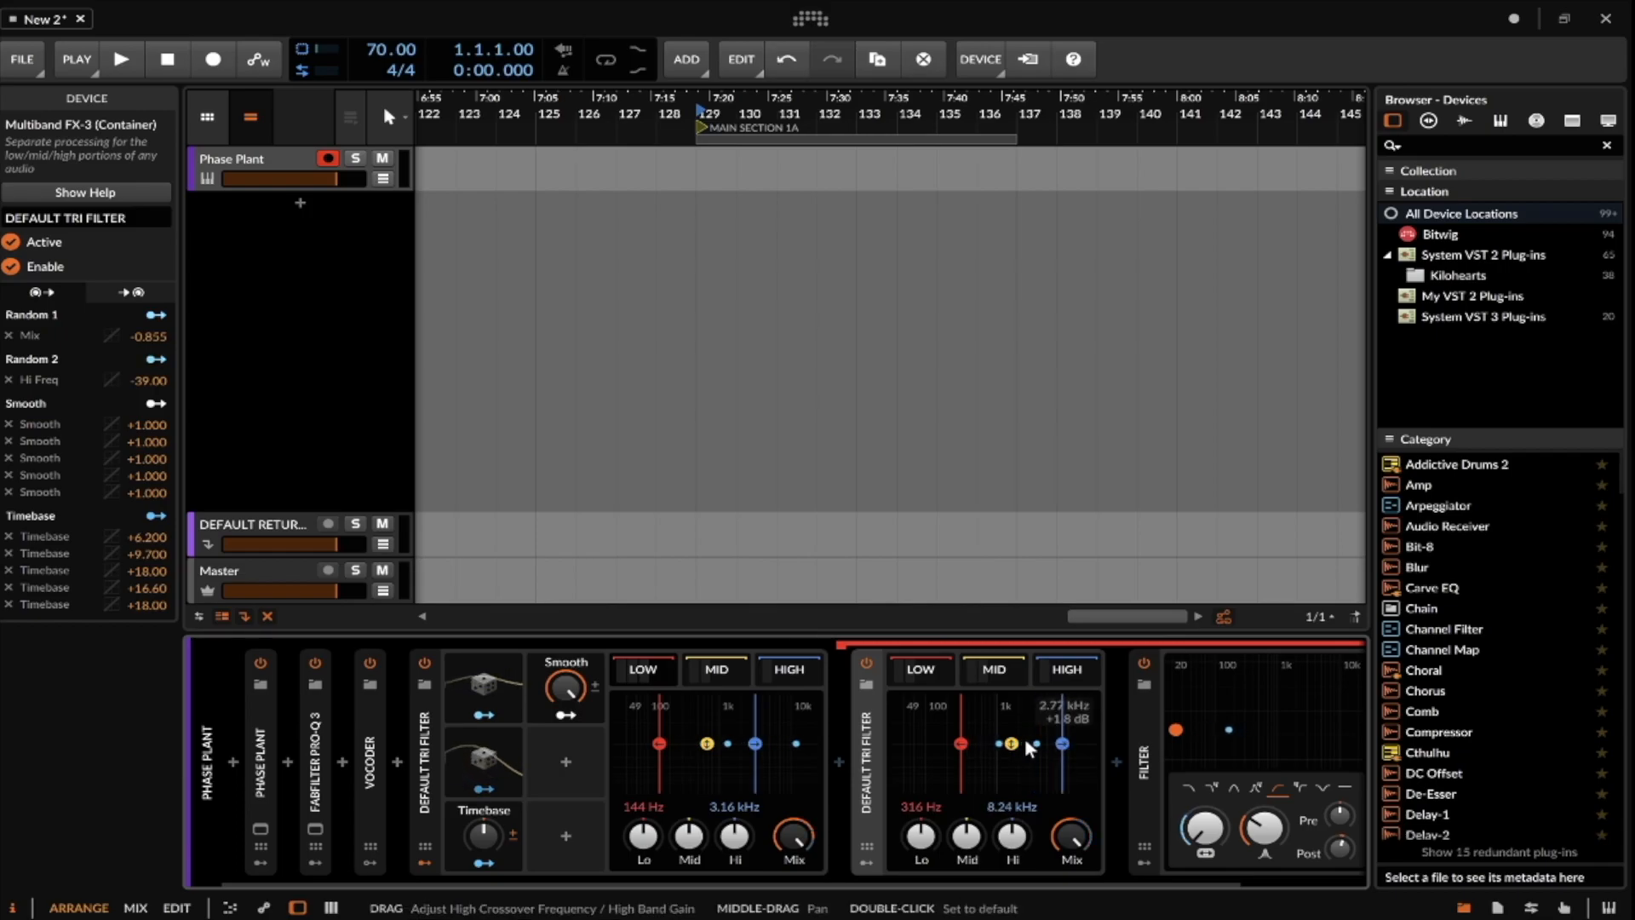
left_click_drag(962, 744, 925, 744)
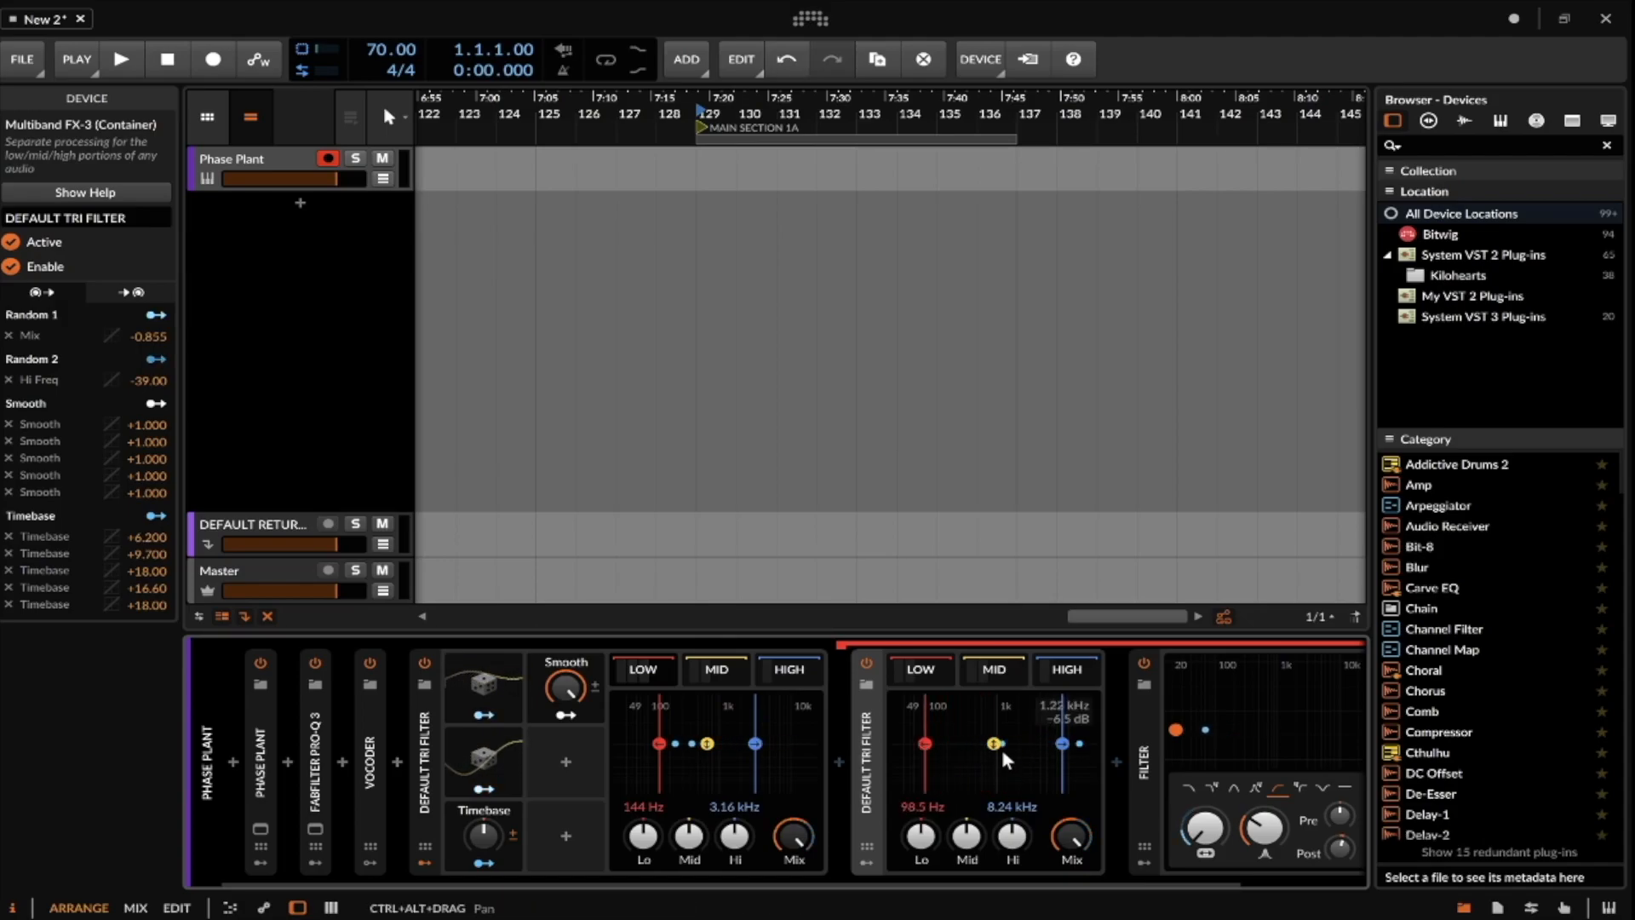
left_click_drag(1064, 742, 973, 744)
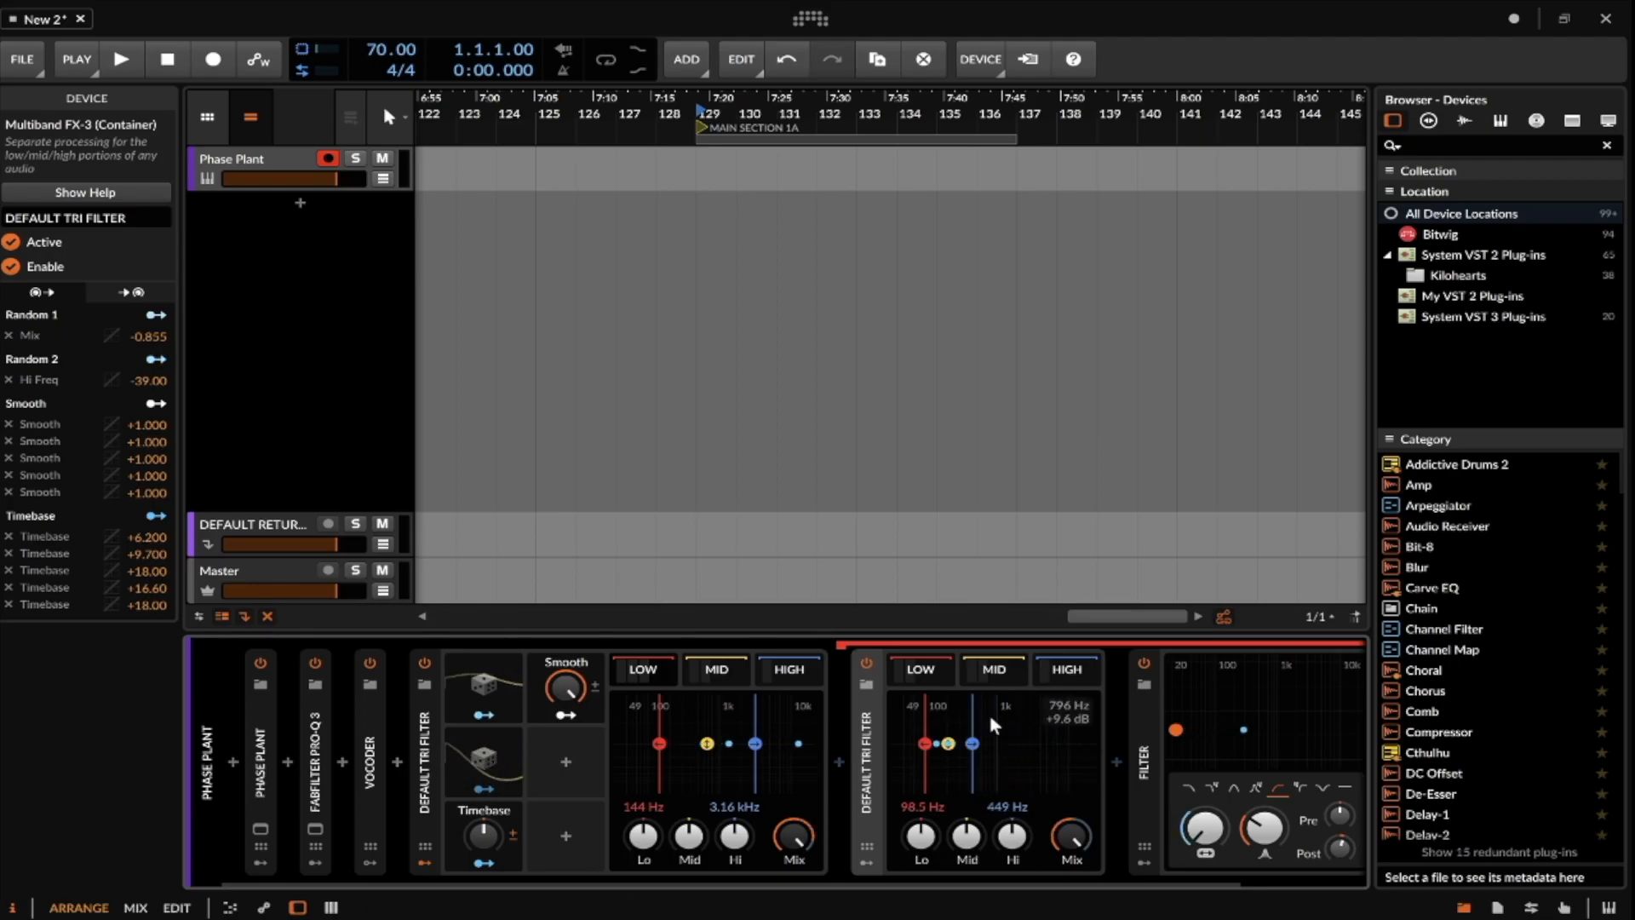
Lower the nested Multiband FX-3's high crossover to 202 Hz and delete that nested device from the Low chain.
left_click_drag(950, 712, 943, 691)
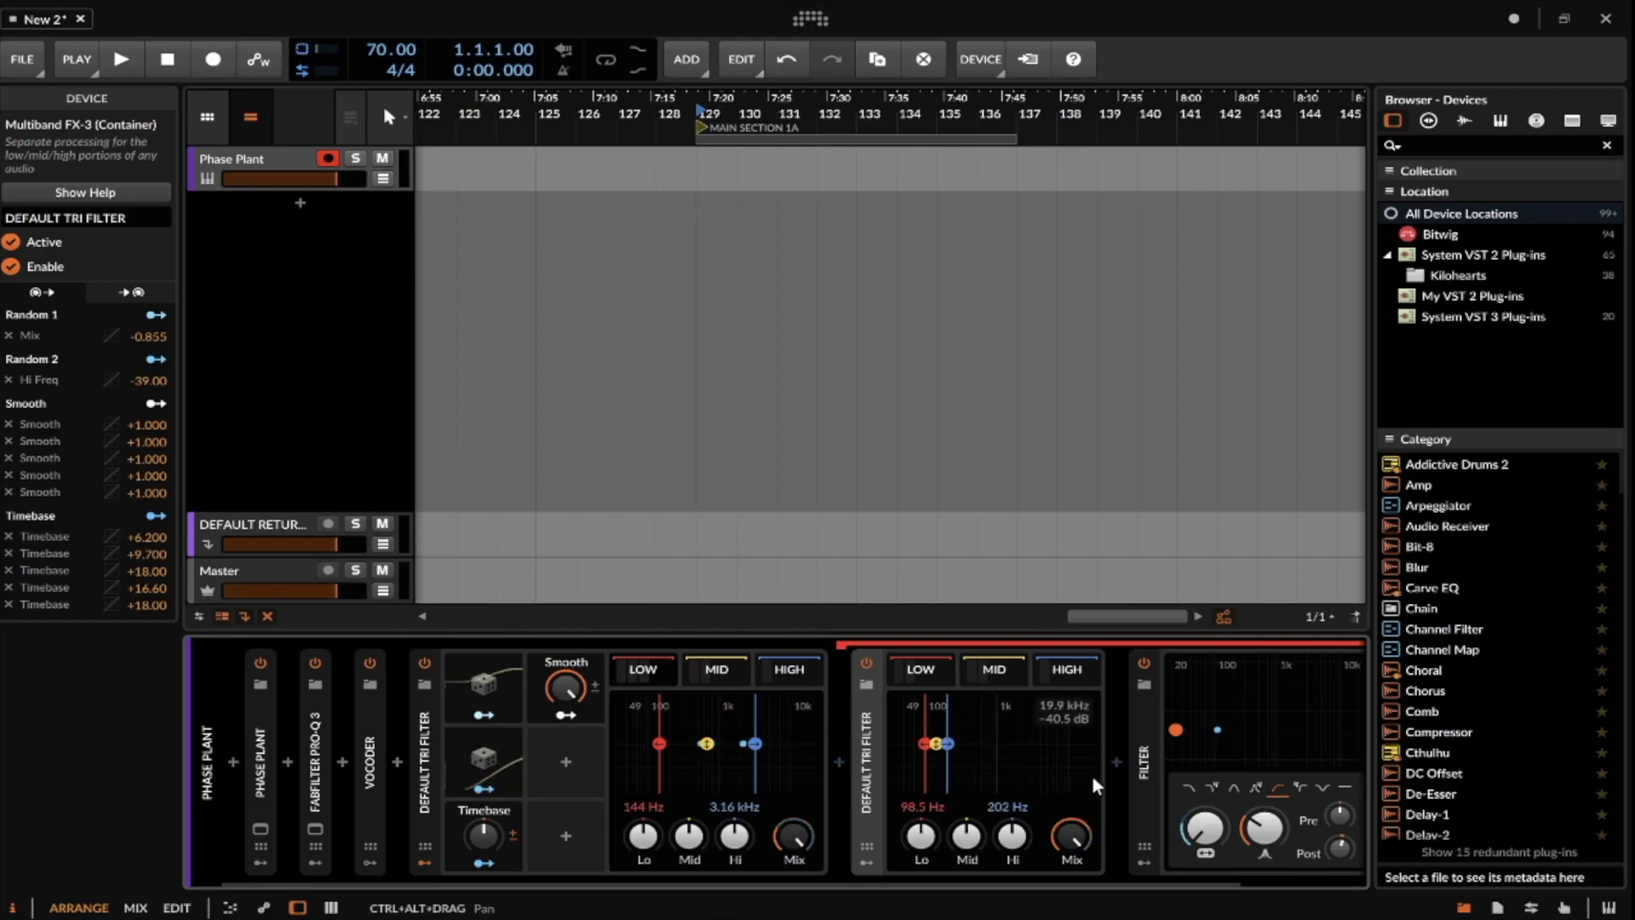
left_click(866, 733)
key("Delete")
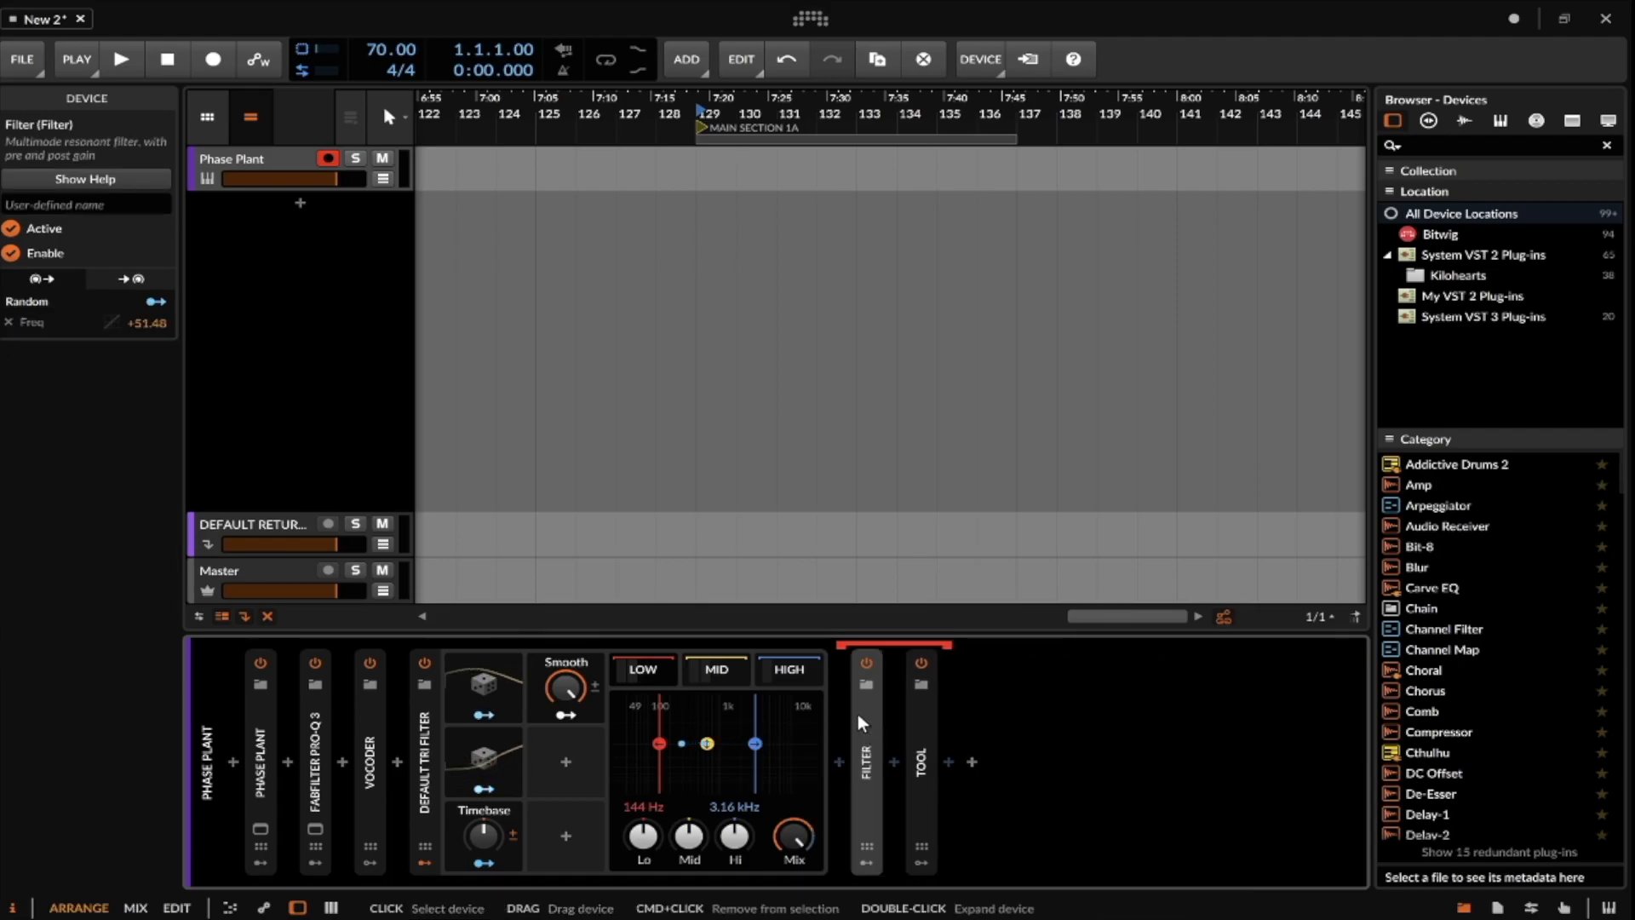
left_click(423, 732)
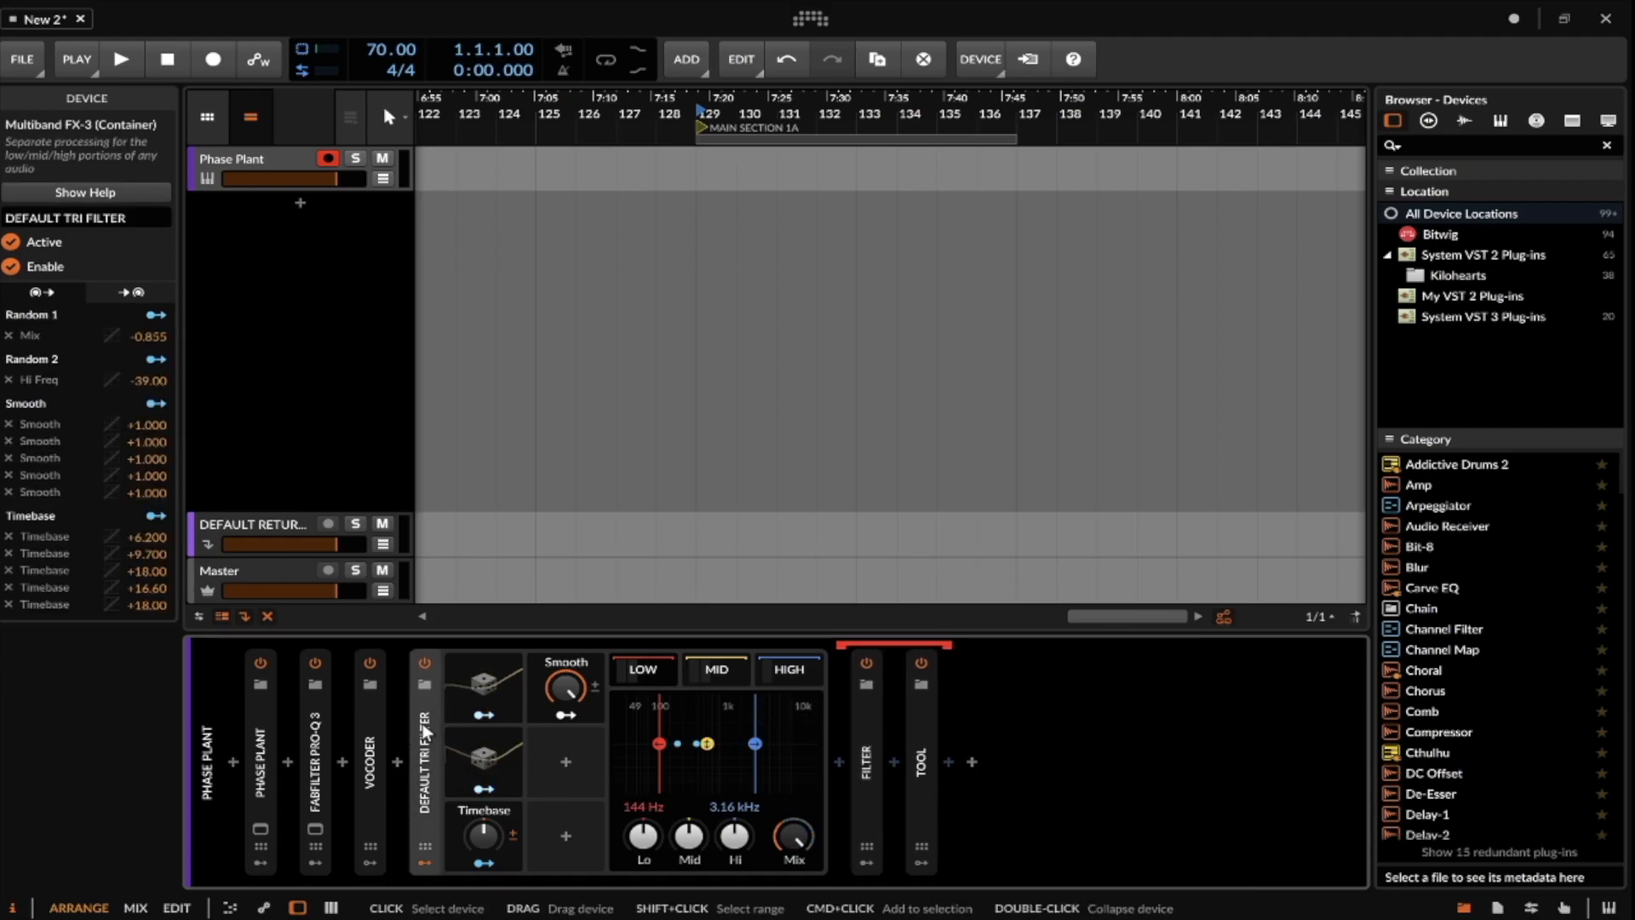
Try nesting a Multipass in the below-118 Hz band of the first Multipass in Phase Plant's Lane 1.
left_click(260, 815)
left_click(260, 828)
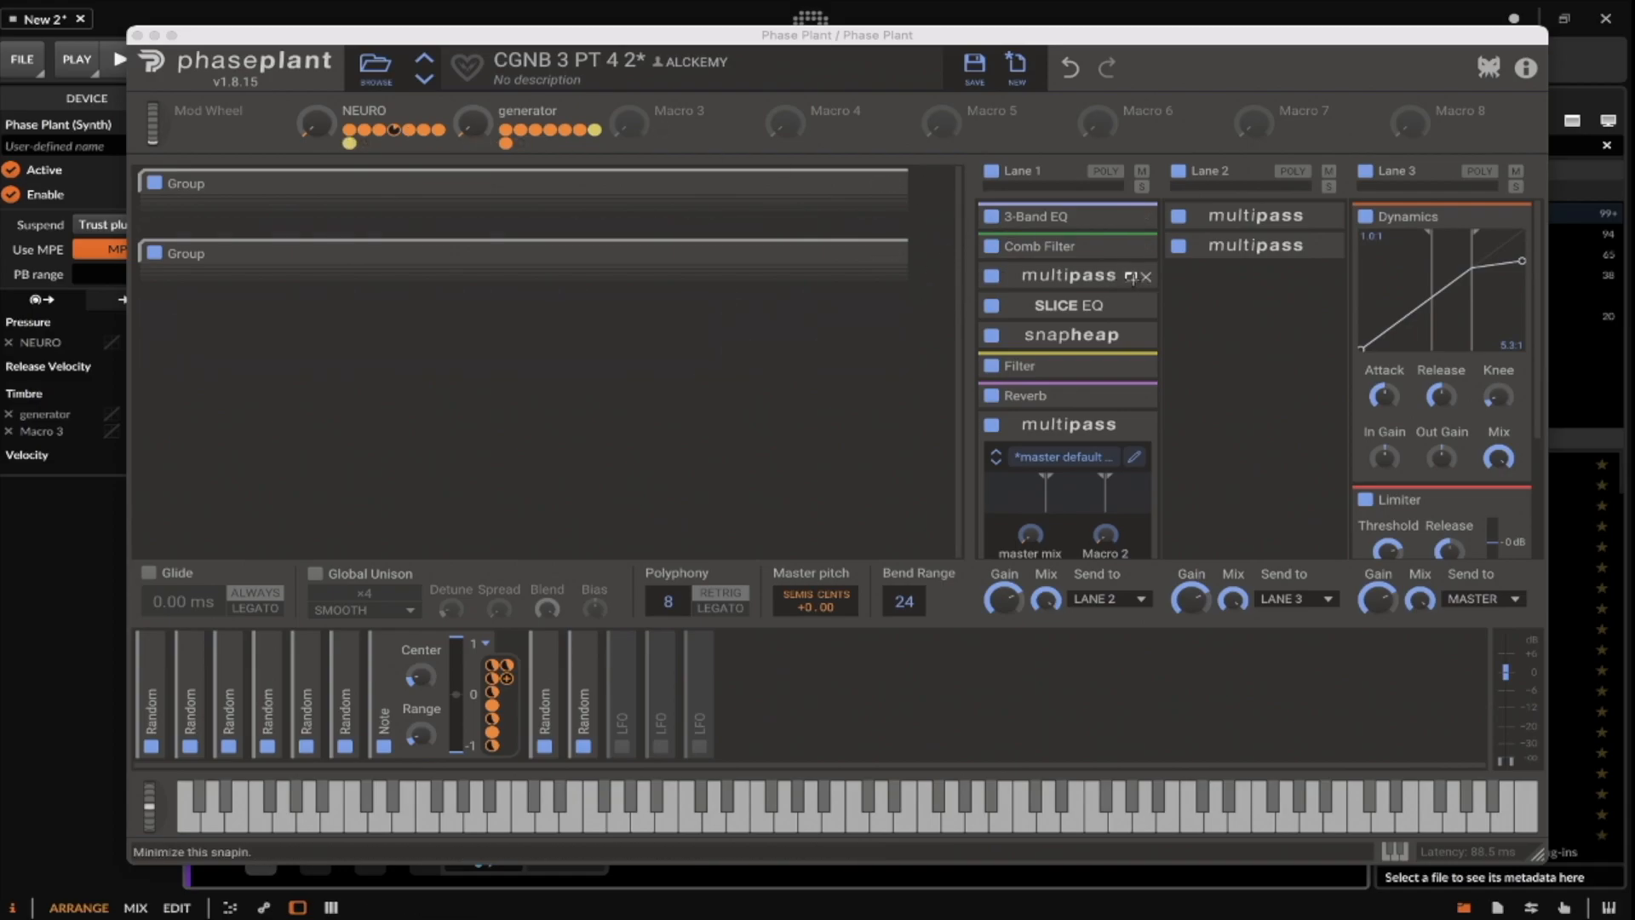
left_click(1131, 277)
left_click(1137, 308)
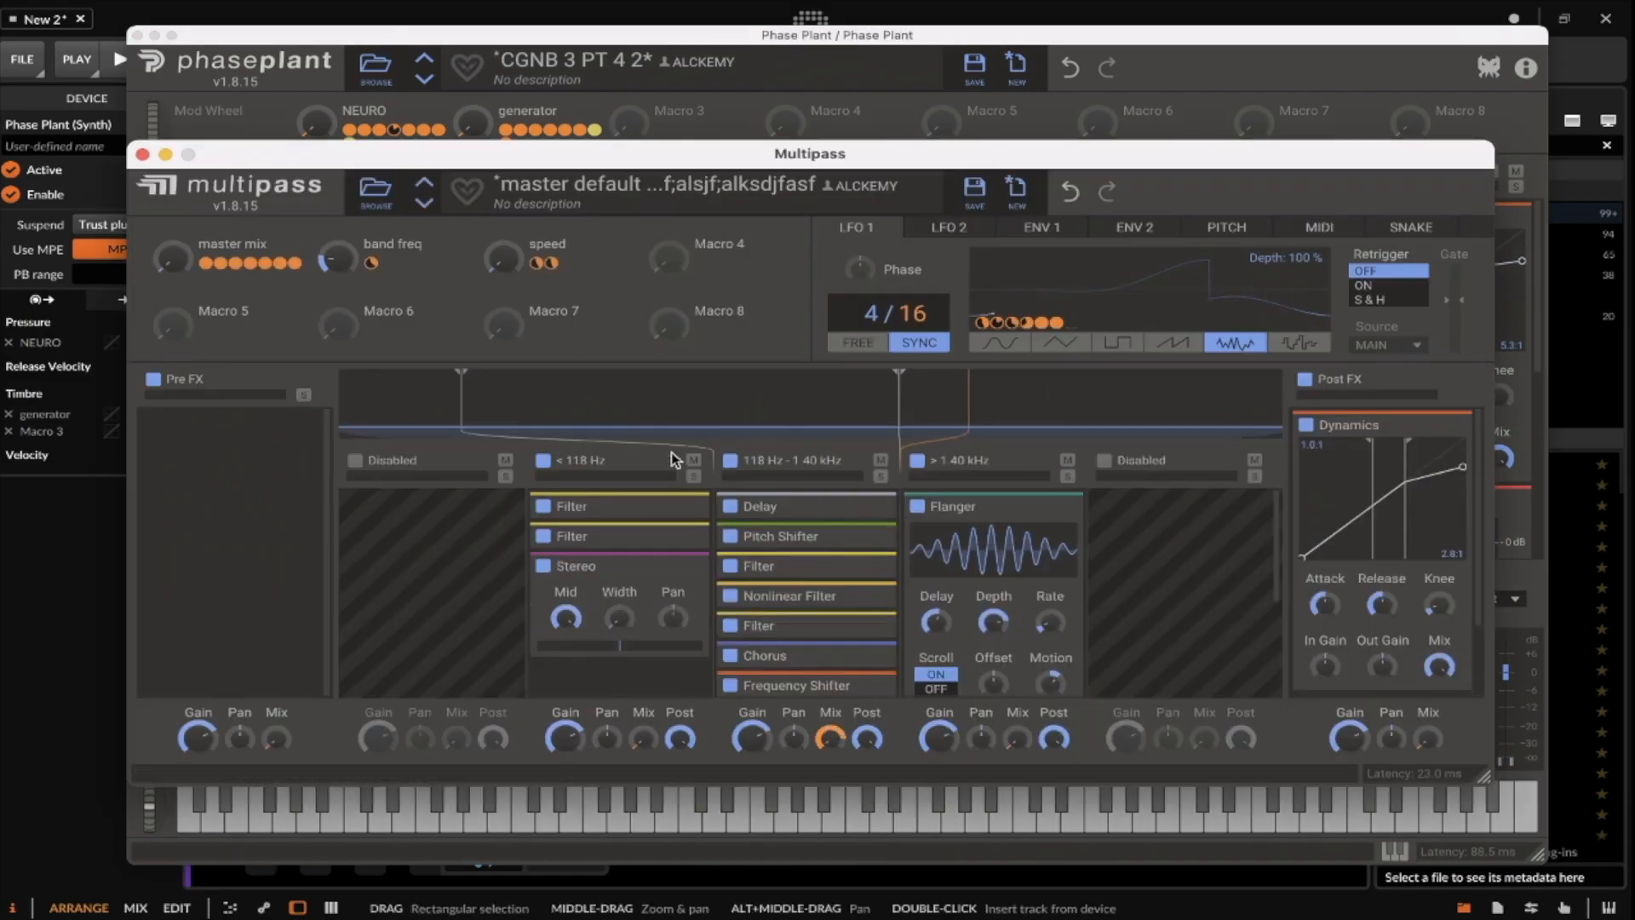
left_click(589, 613)
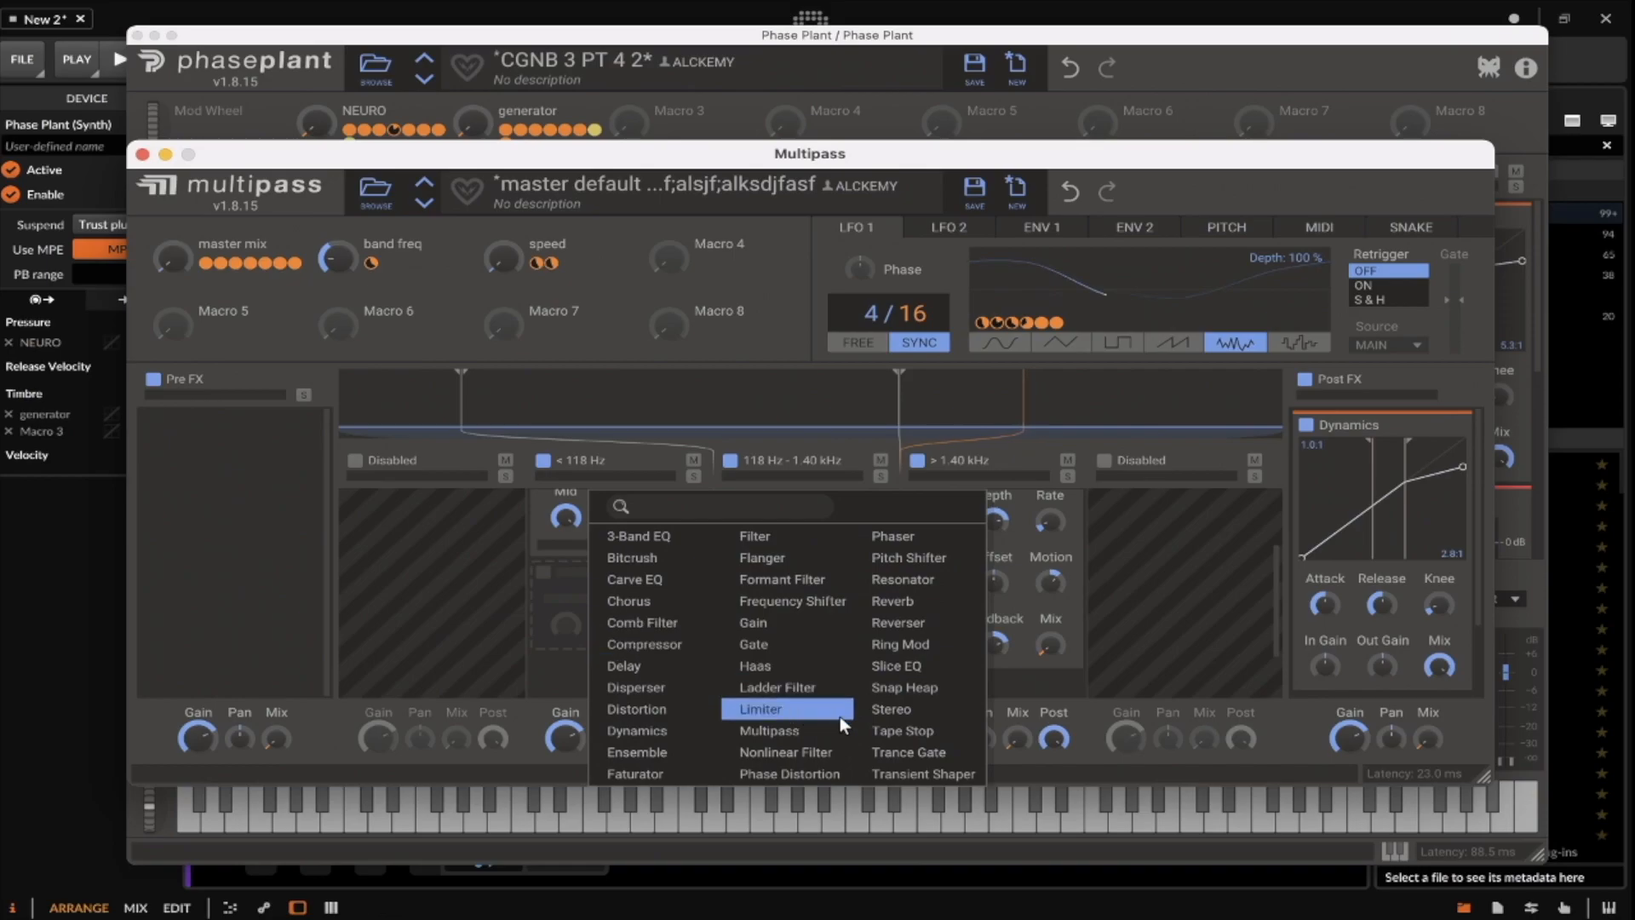
left_click(769, 729)
left_click_drag(593, 401, 340, 400)
left_click_drag(1032, 398, 514, 390)
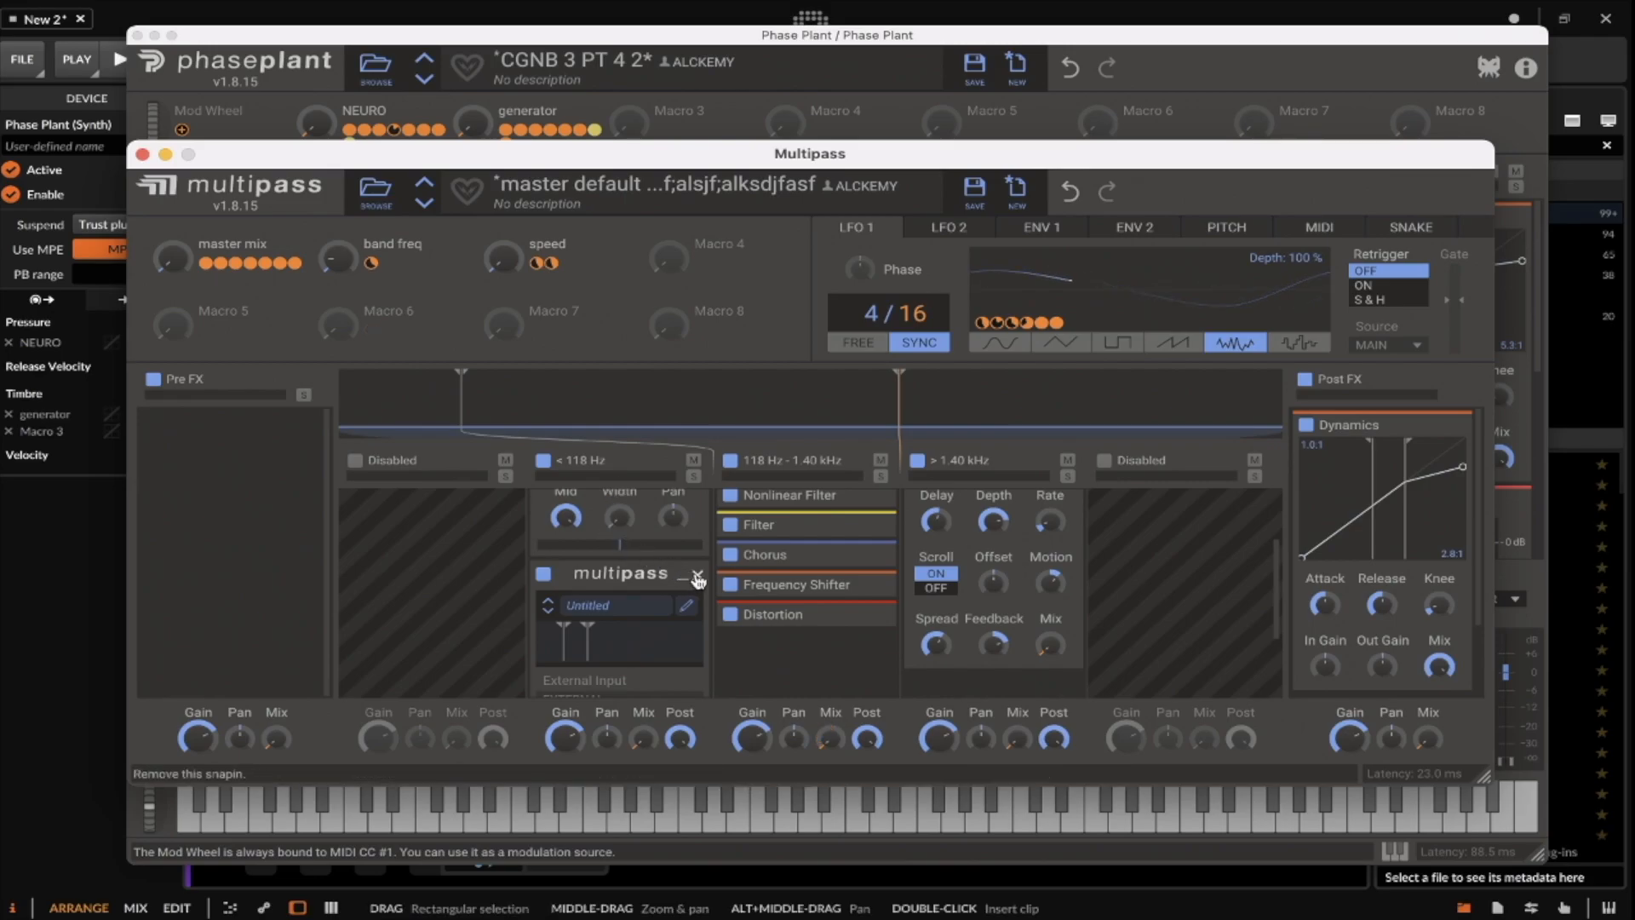
Remove the nested Multipass from the low band and close the Multipass and Phase Plant windows.
left_click(698, 575)
left_click(142, 155)
left_click(137, 35)
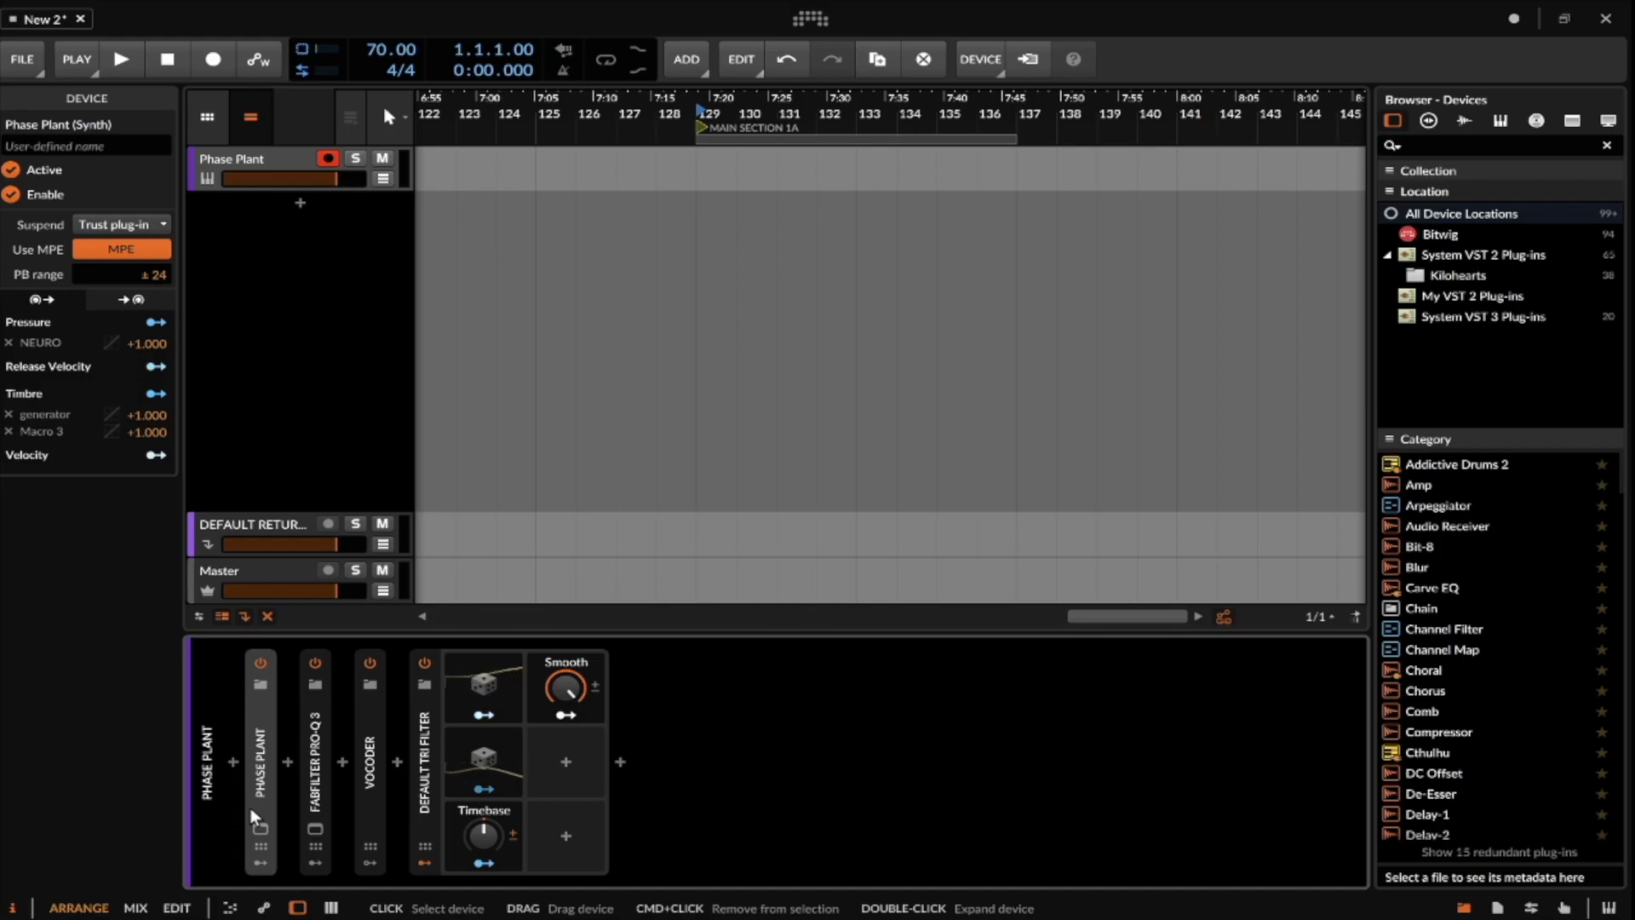
Hide the Multiband FX-3's modulators, look over its Low and Mid chains and collapse the device.
double_click(421, 719)
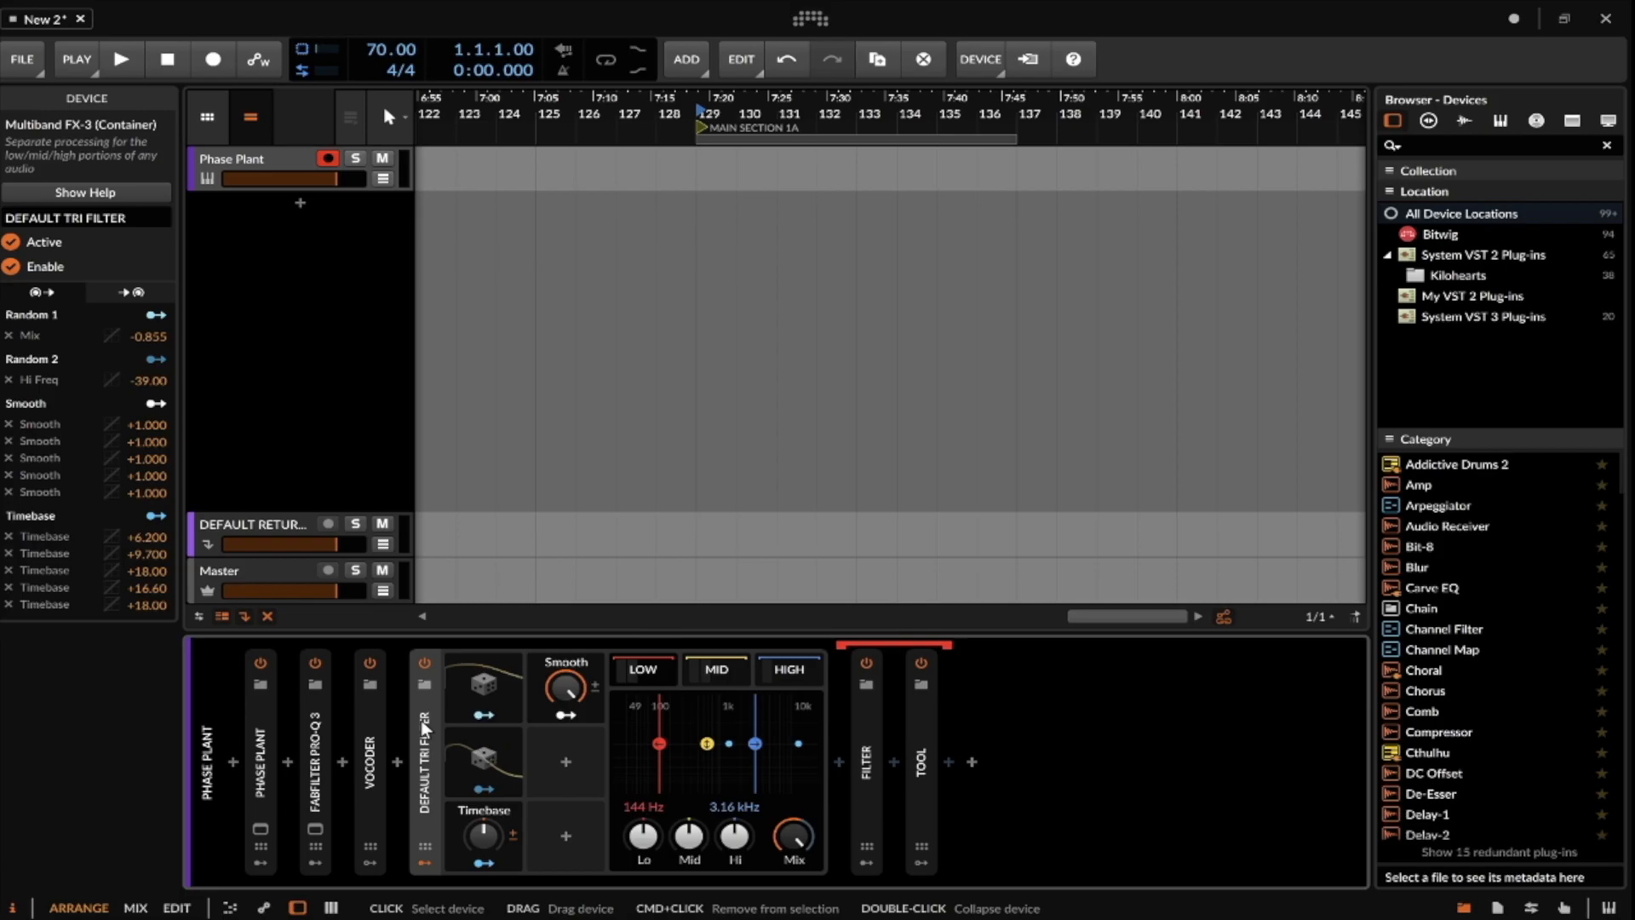
double_click(425, 702)
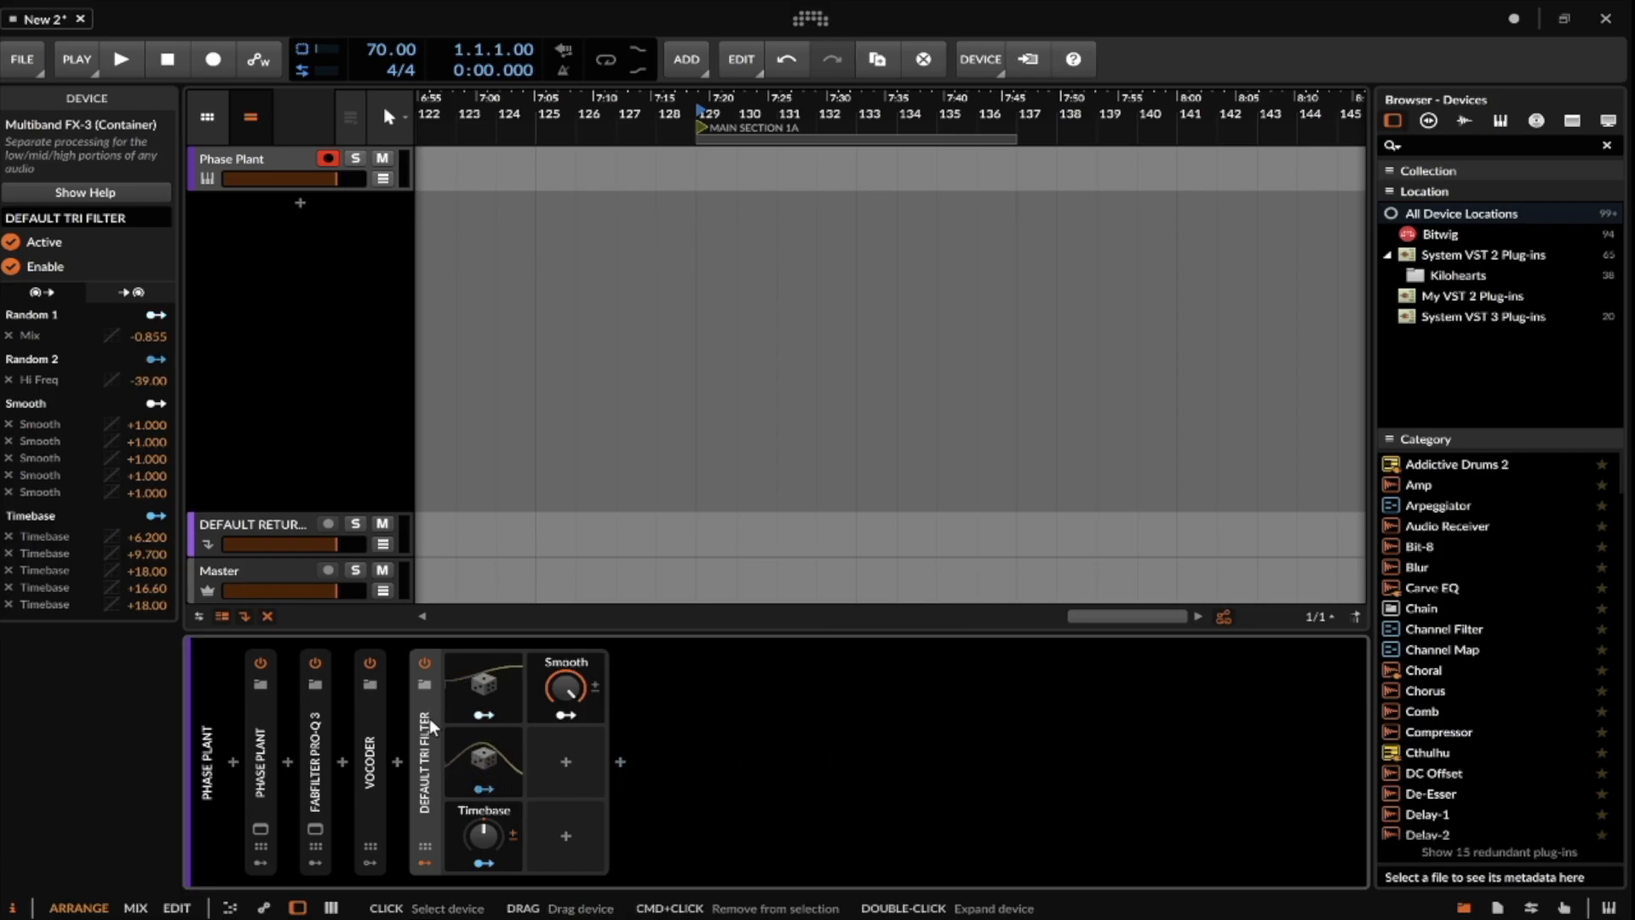
left_click(424, 860)
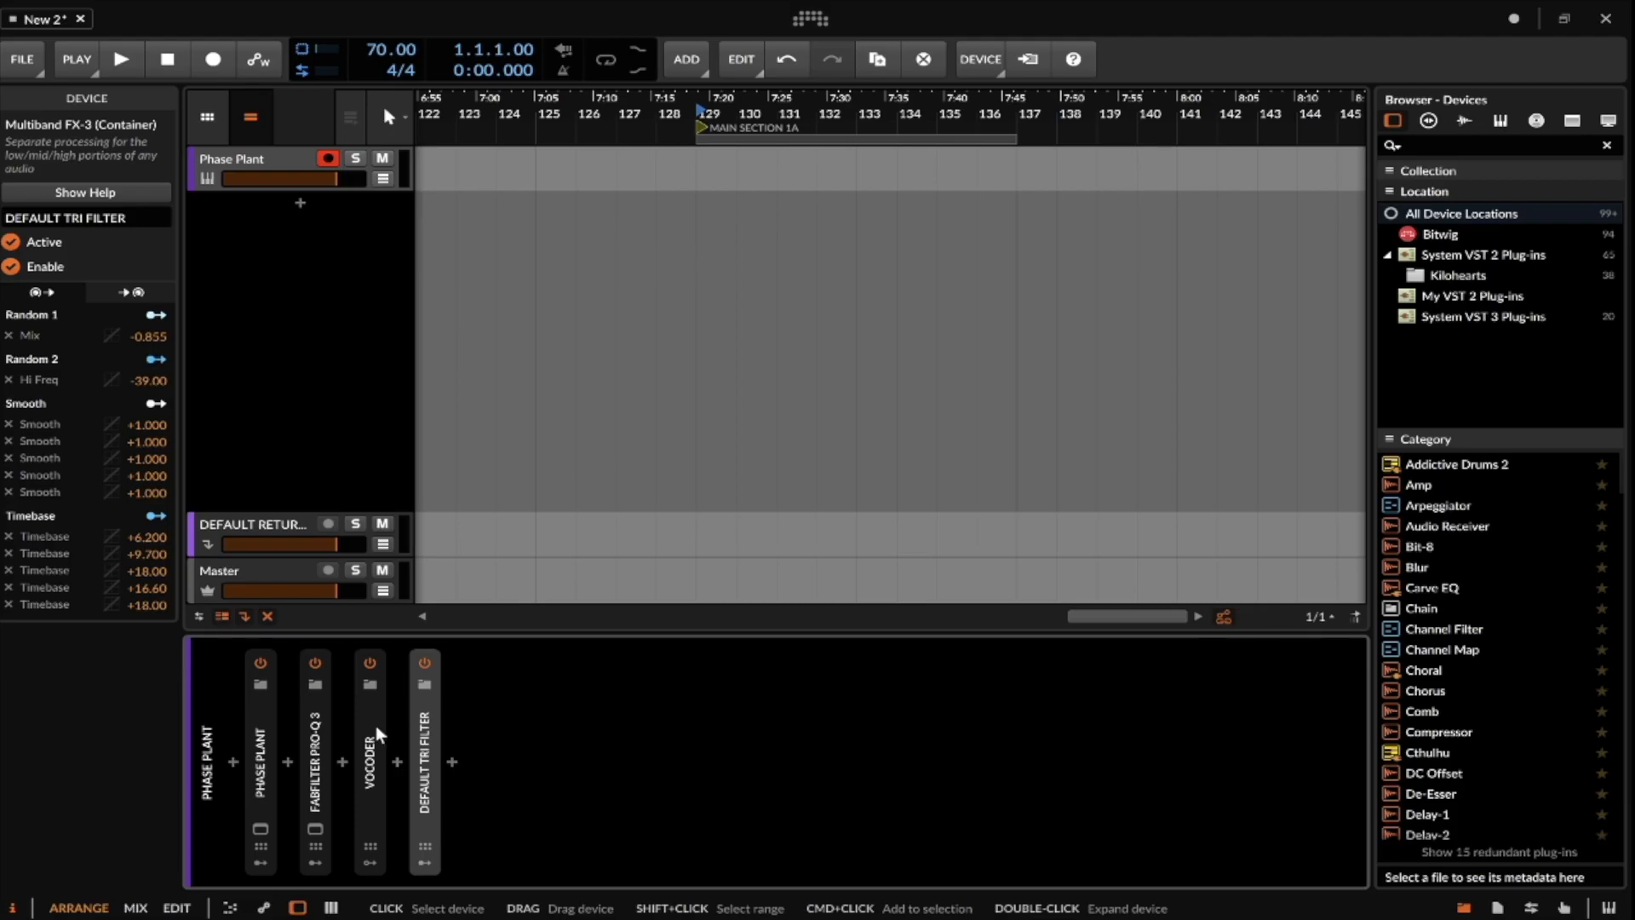
double_click(422, 720)
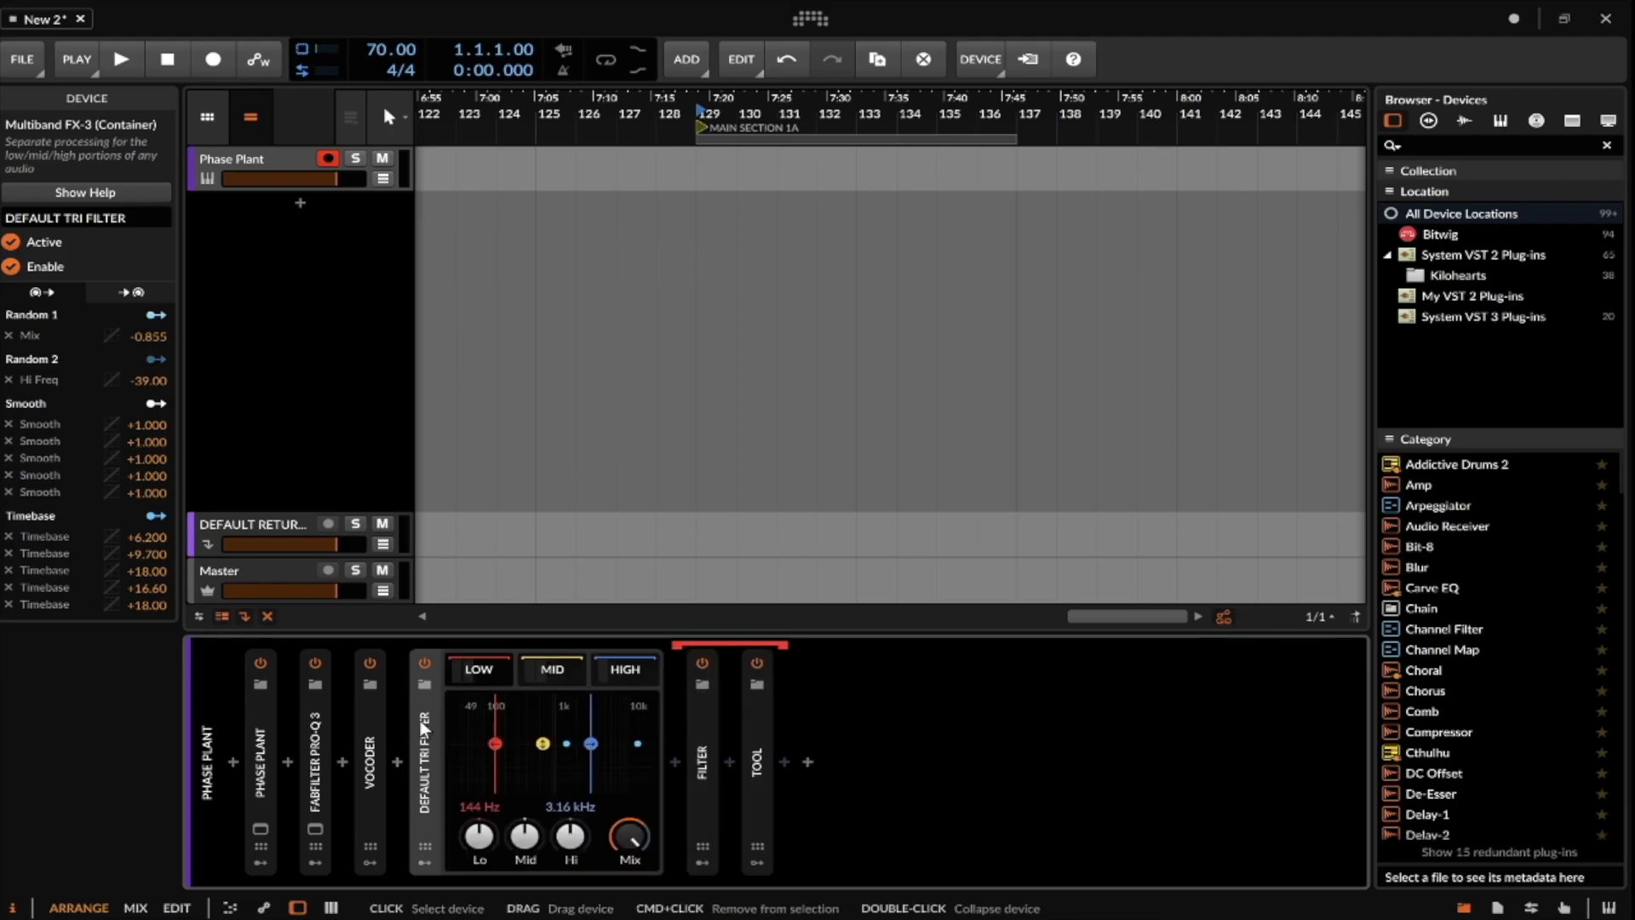
left_click(575, 671)
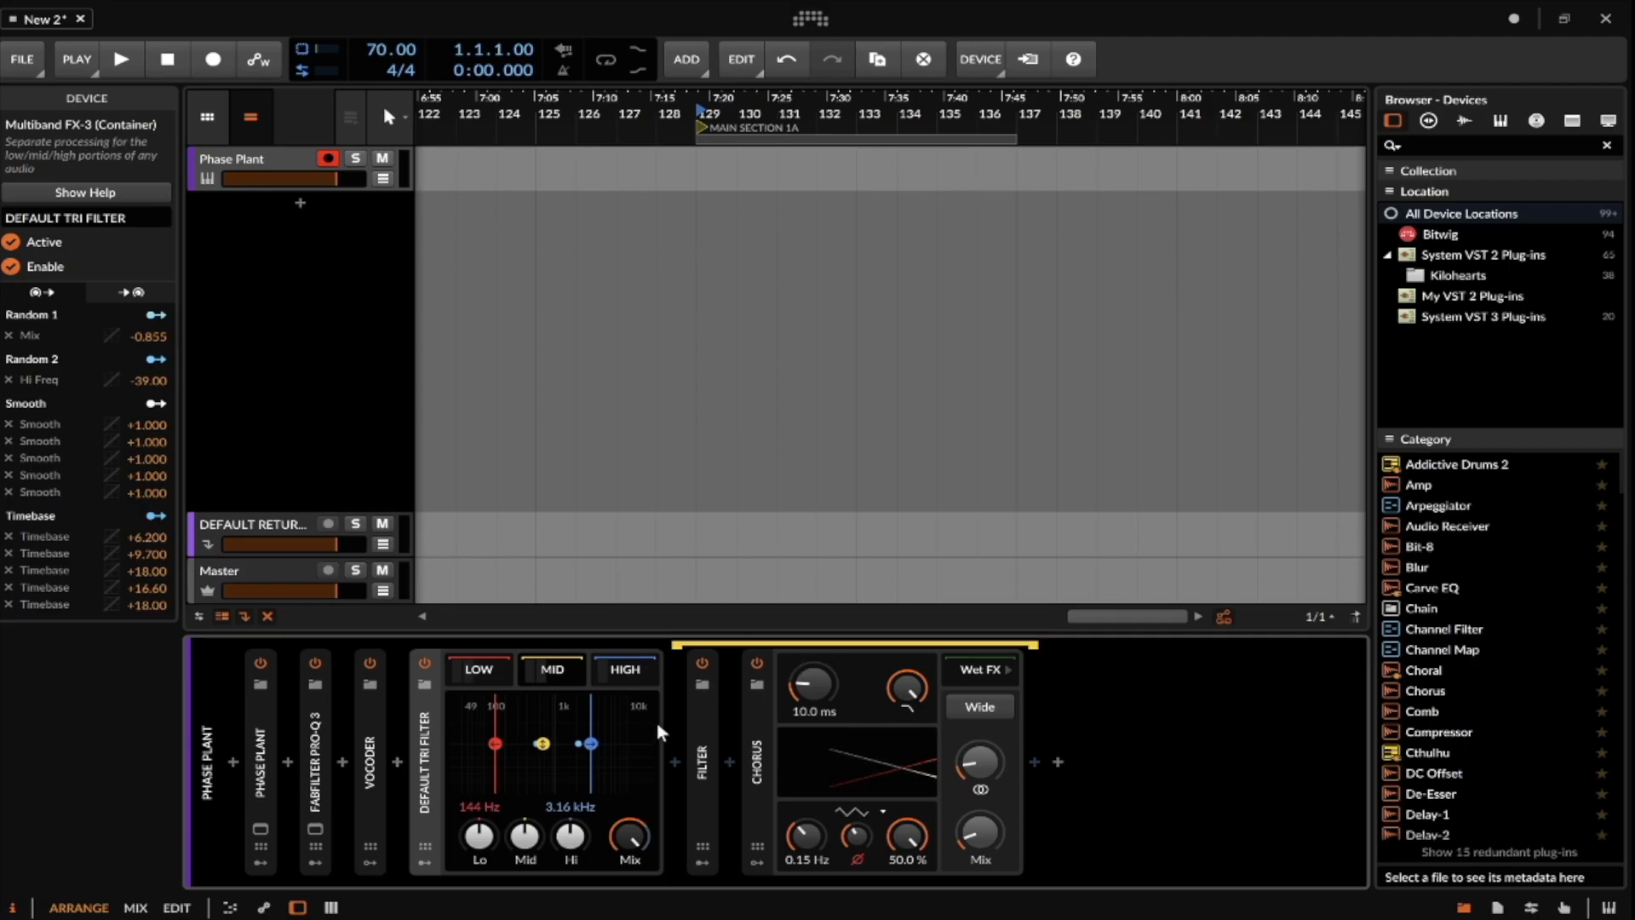
left_click(424, 686)
left_click(476, 680)
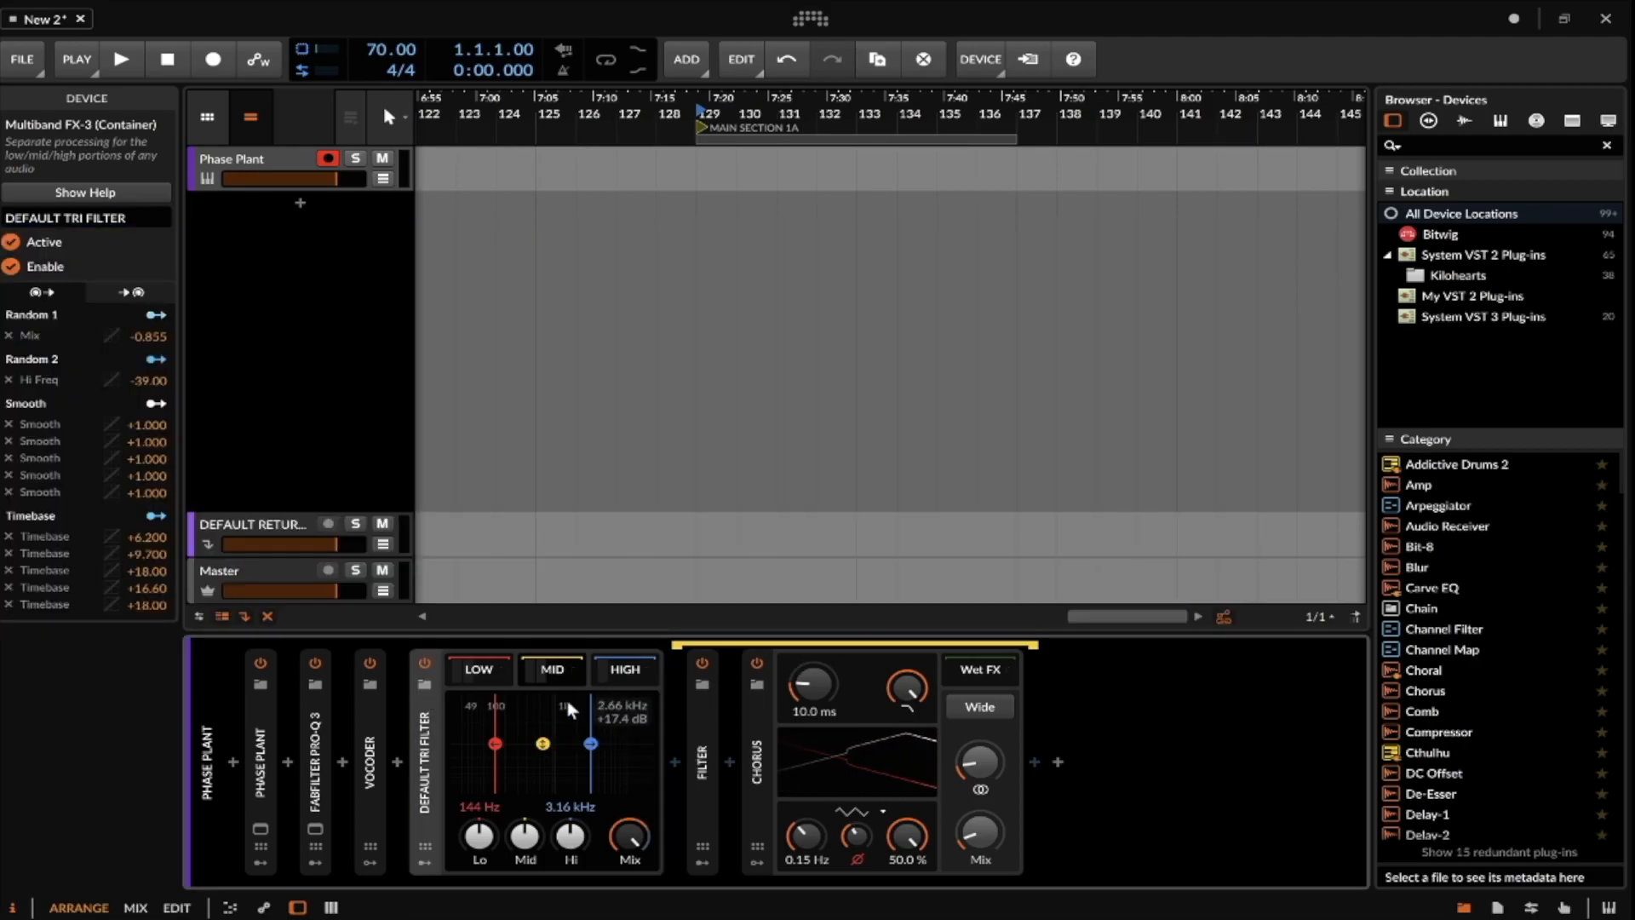
left_click(419, 698)
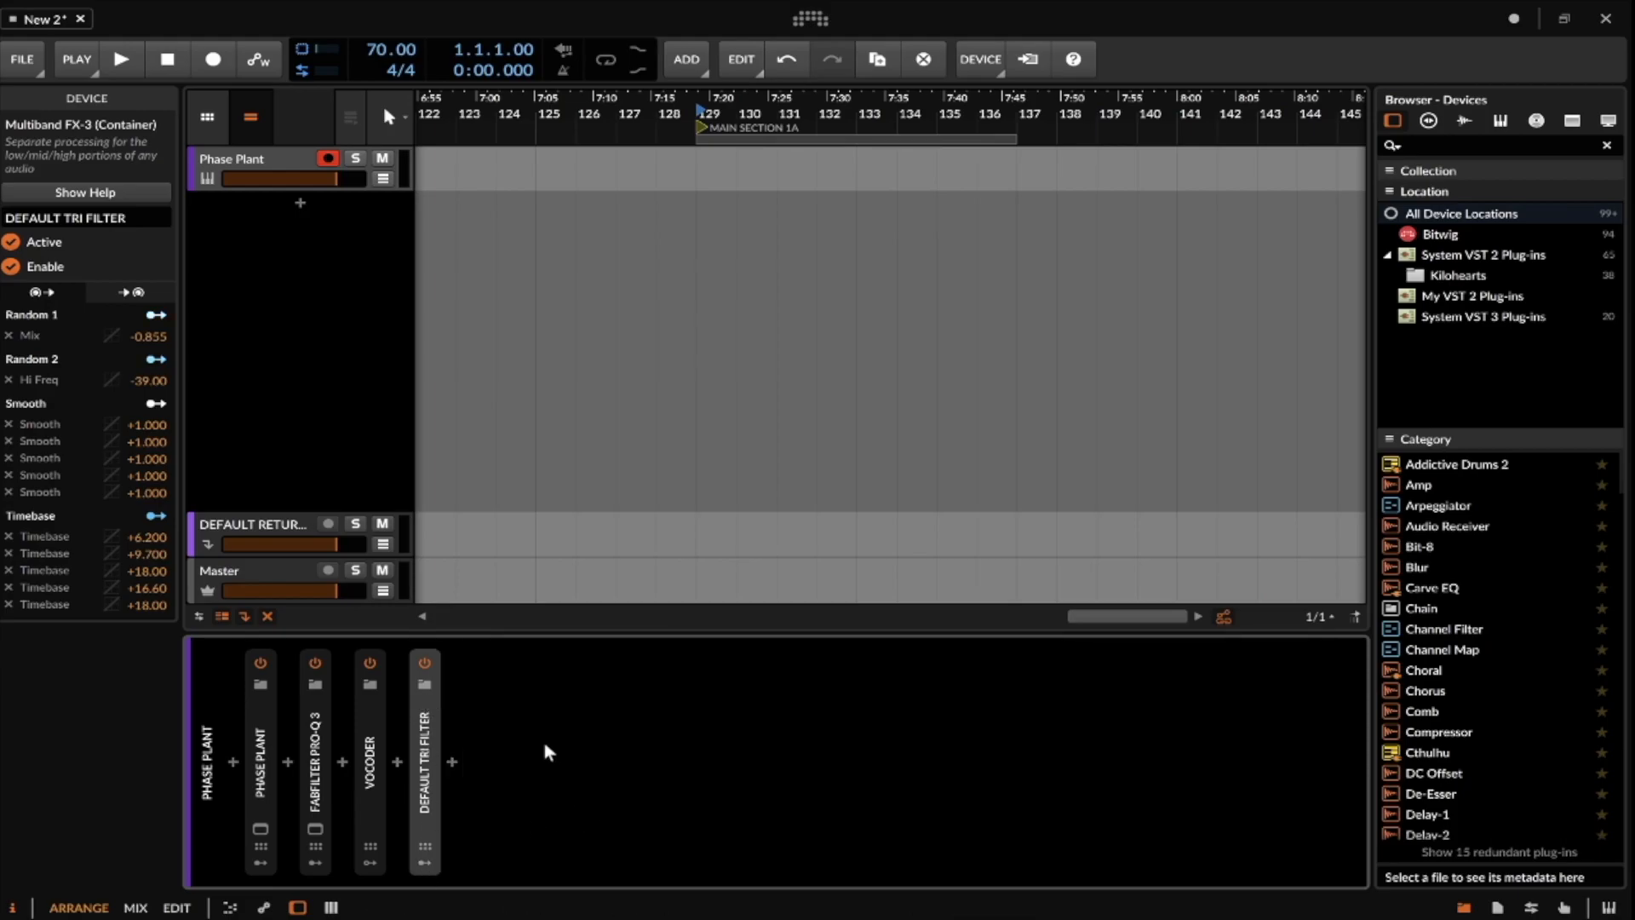
Insert Bitwig's Pitch Shifter after the Multiband FX-3 at the end of the device chain.
left_click(455, 760)
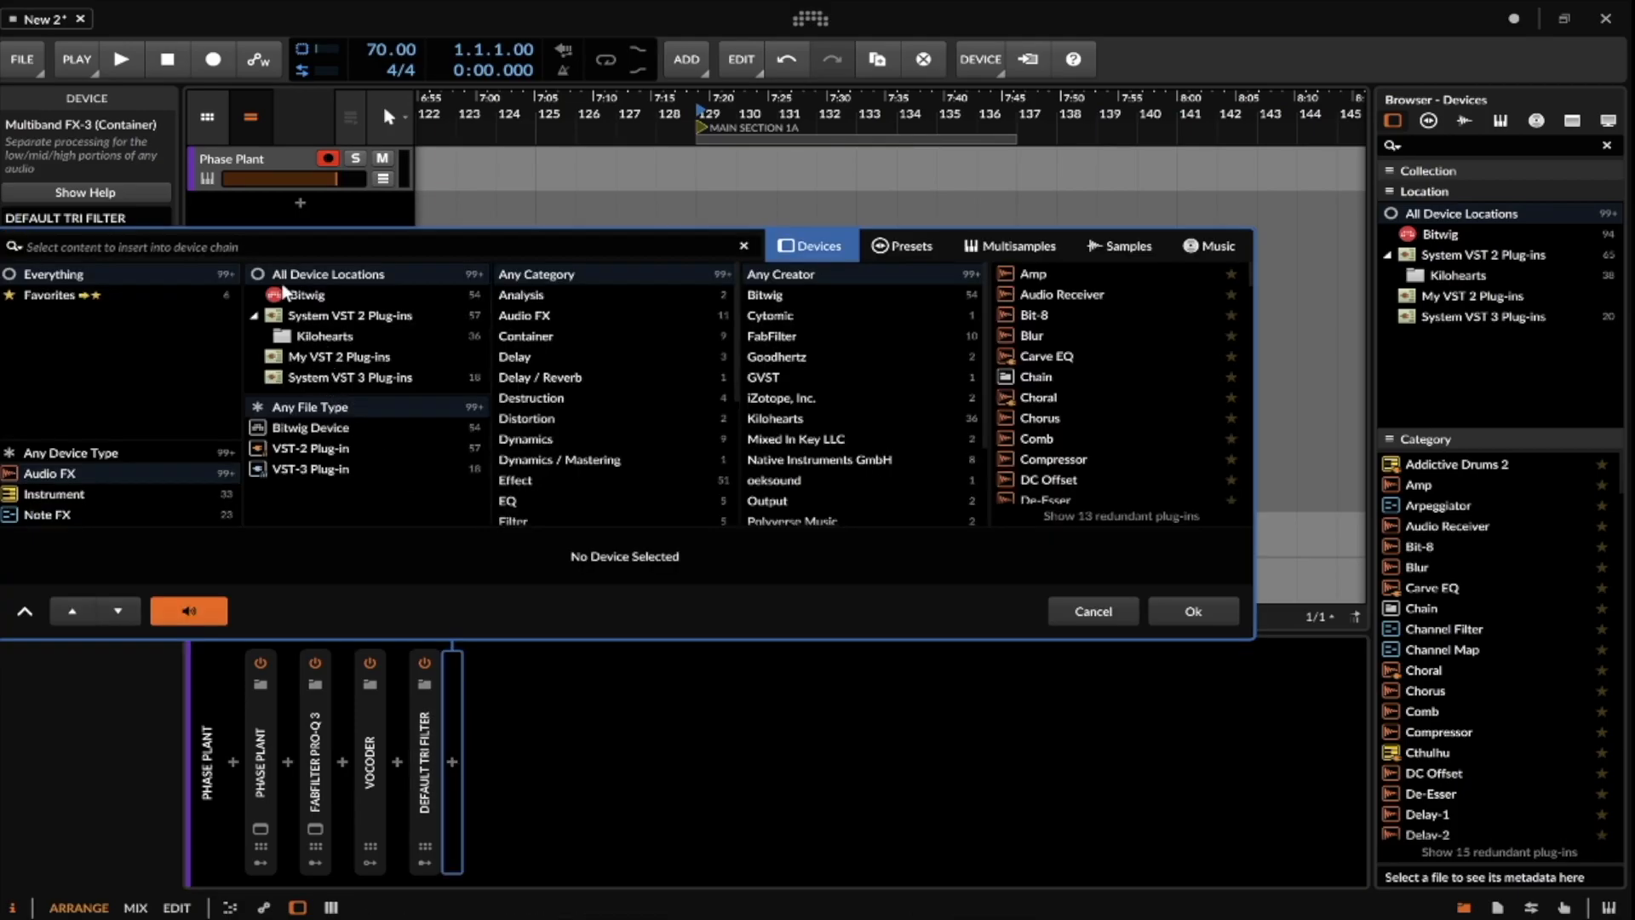
type("PITCH")
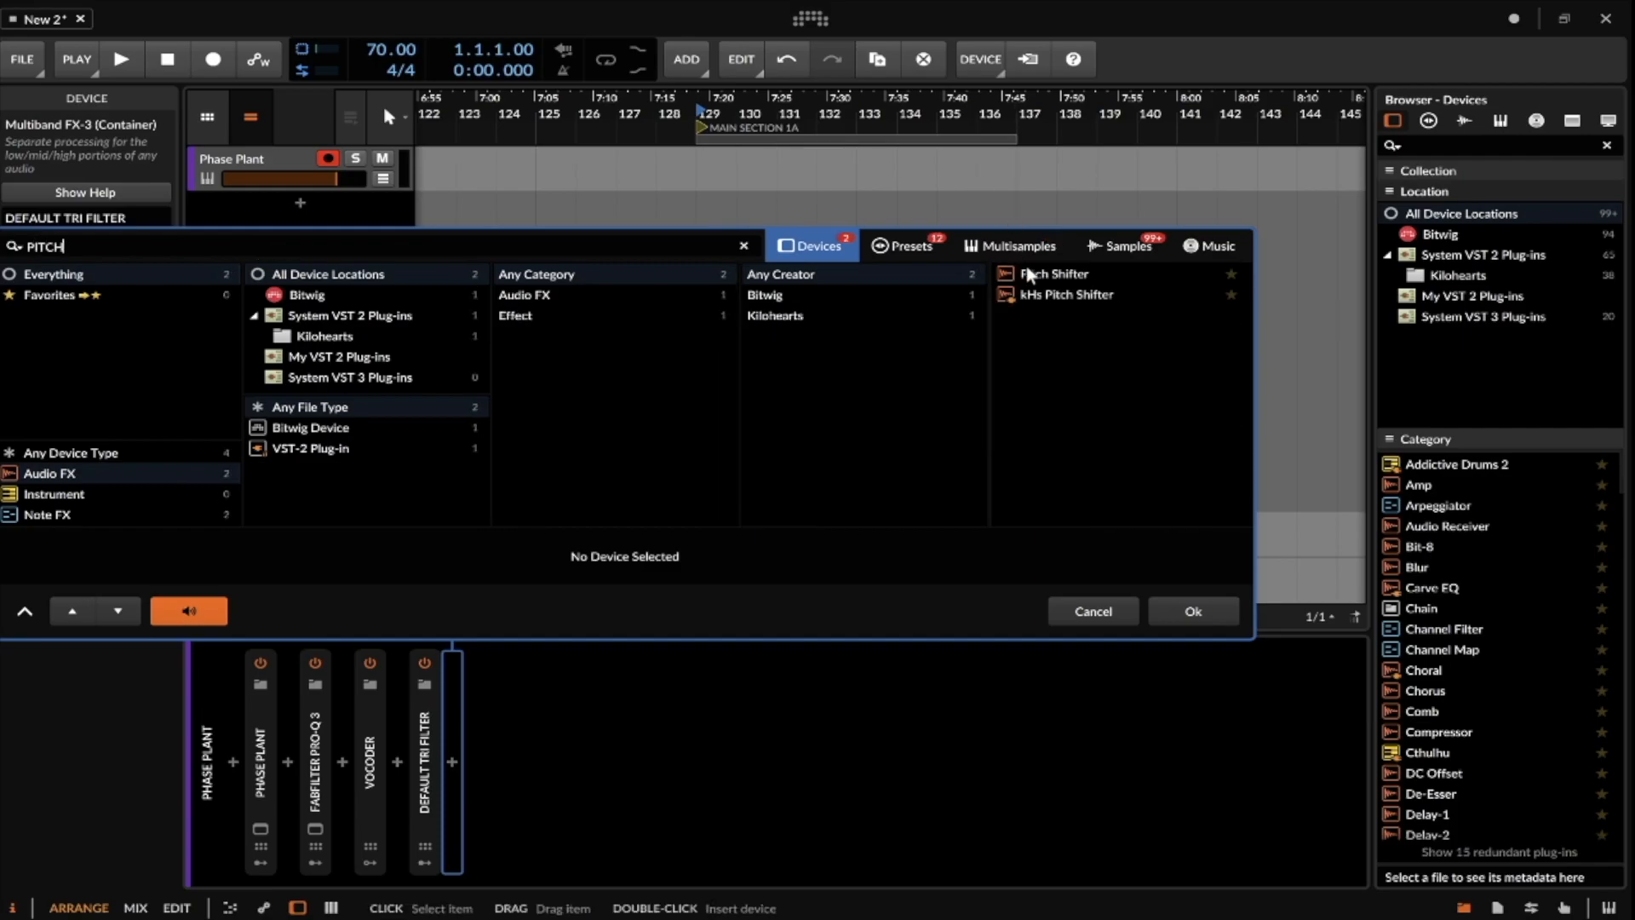
left_click(1029, 273)
left_click(1195, 612)
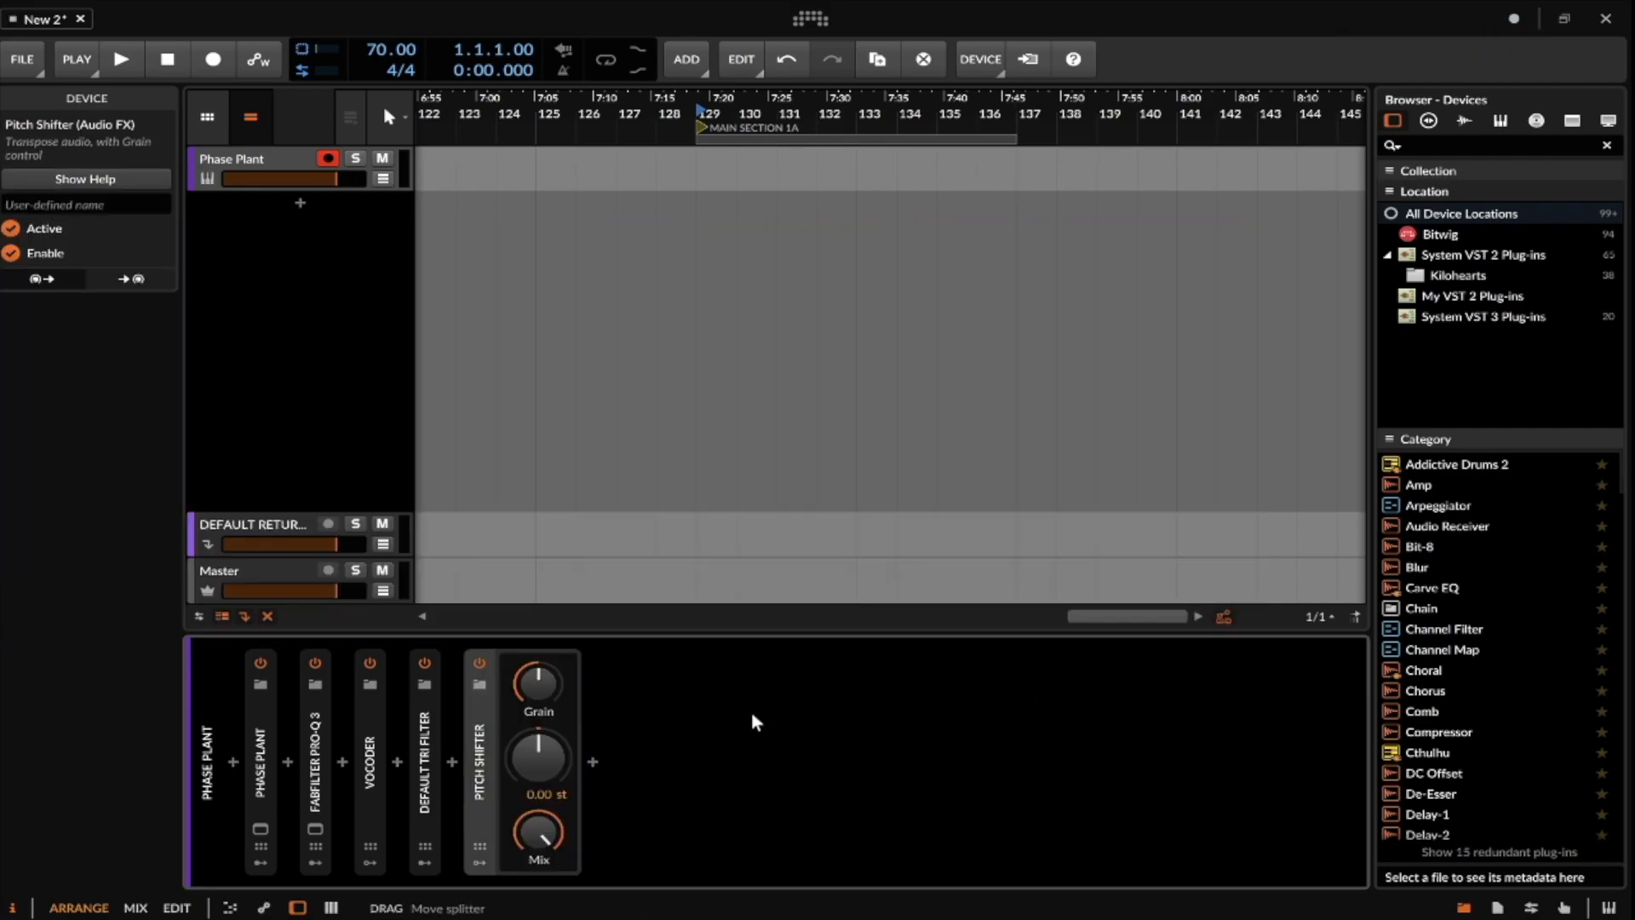
Show the Pitch Shifter's modulators and load the RONDO OF PITCH V2 preset into it.
left_click(481, 862)
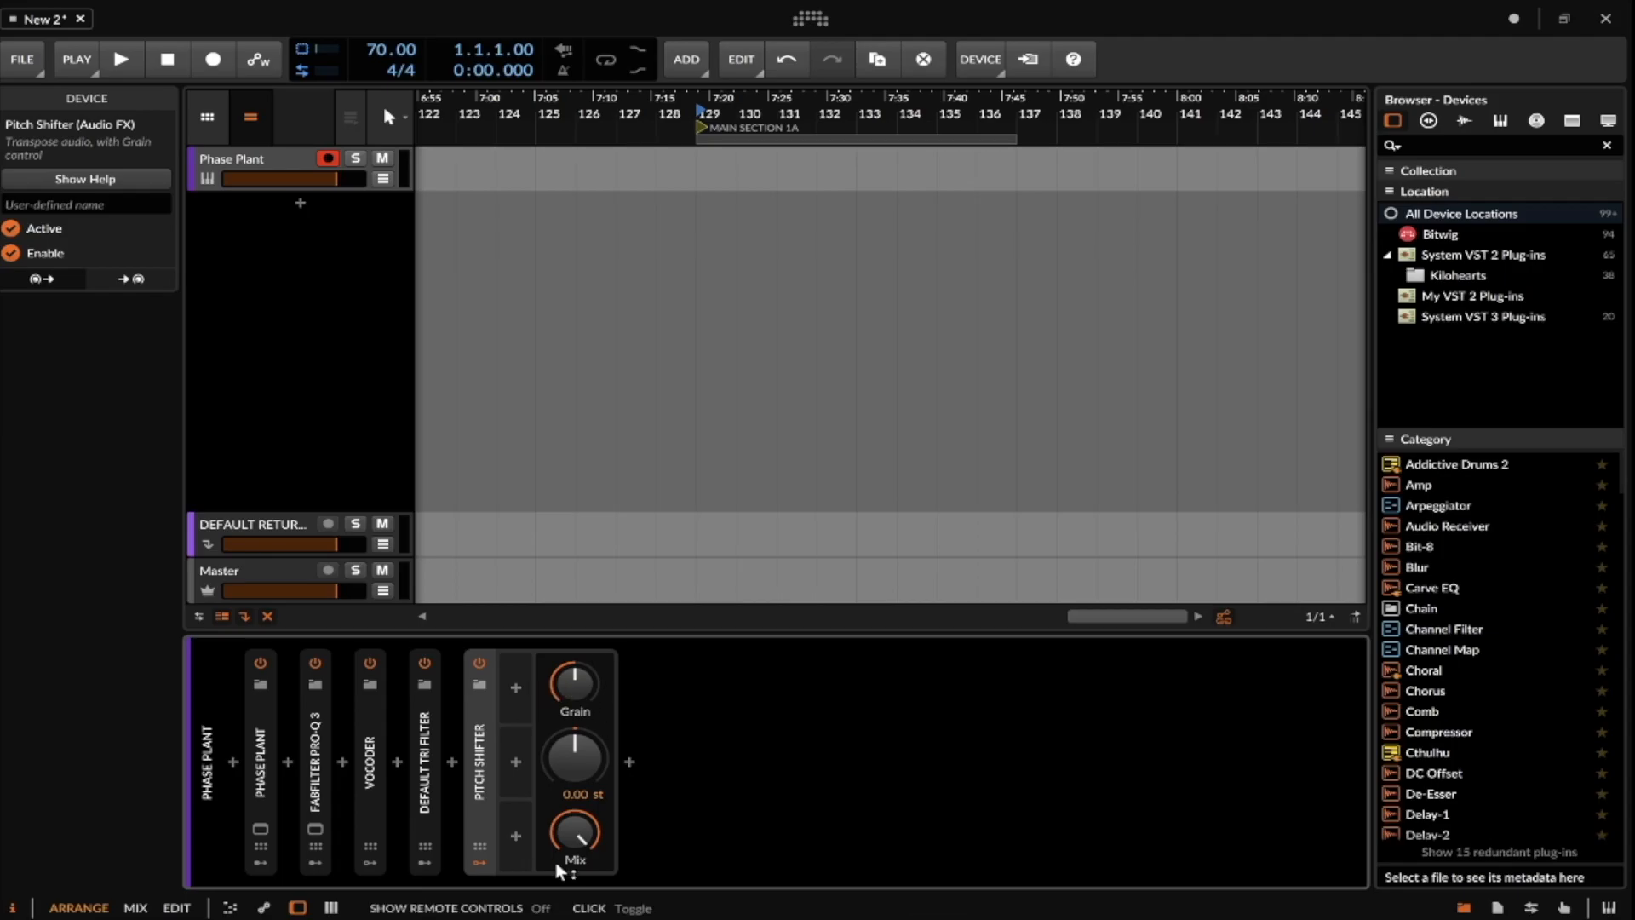
left_click(479, 685)
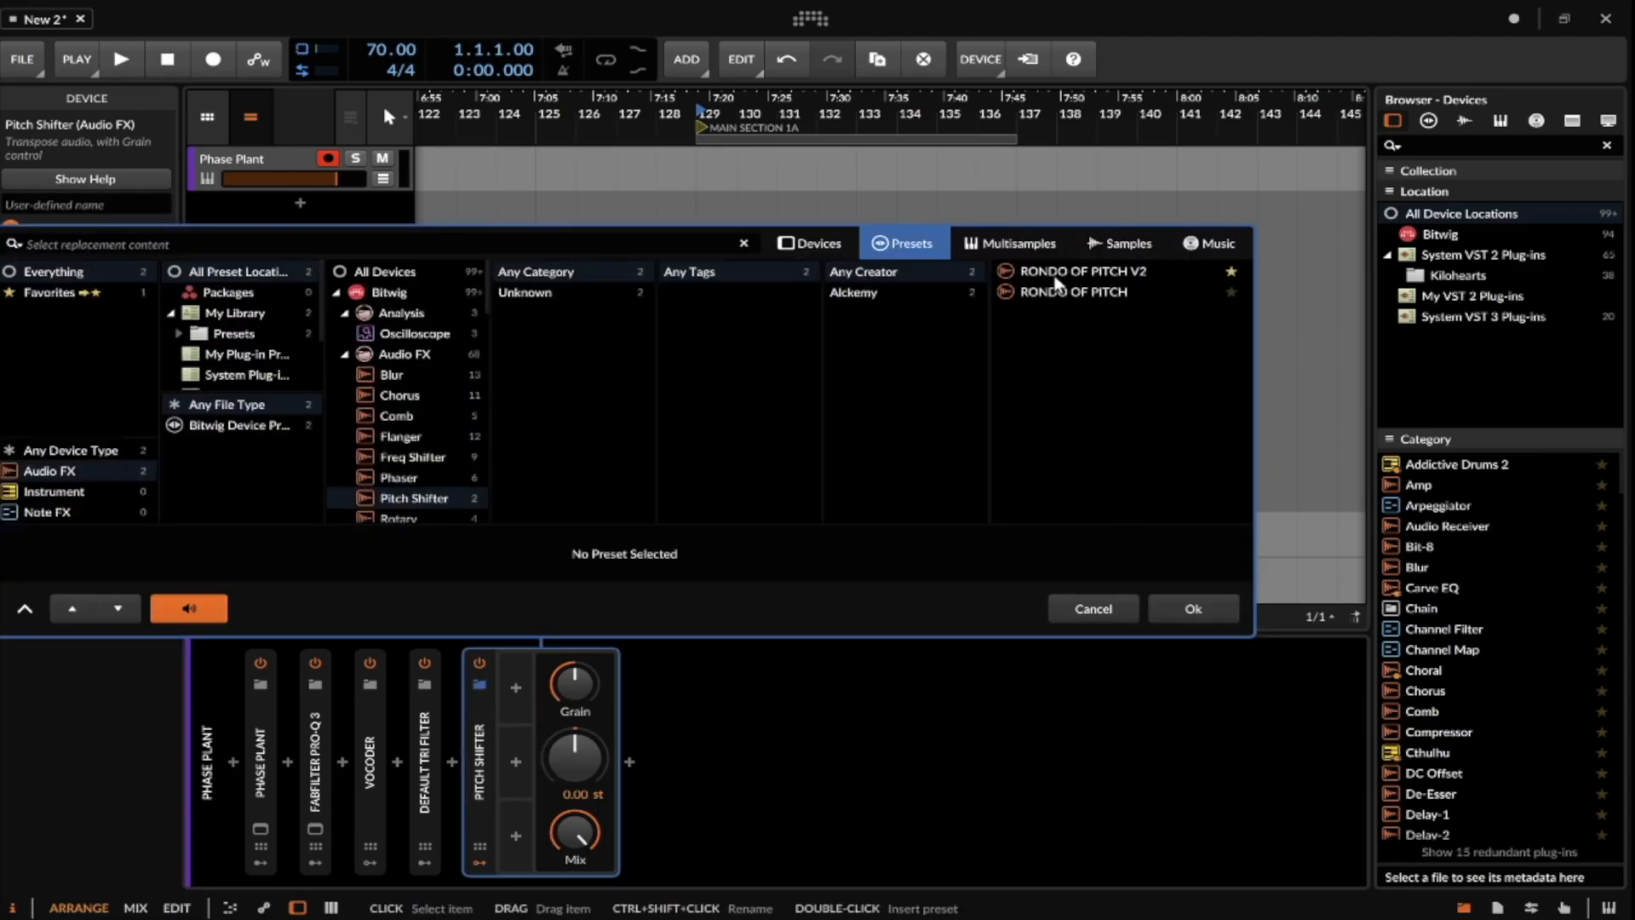
left_click(1080, 271)
left_click(1193, 610)
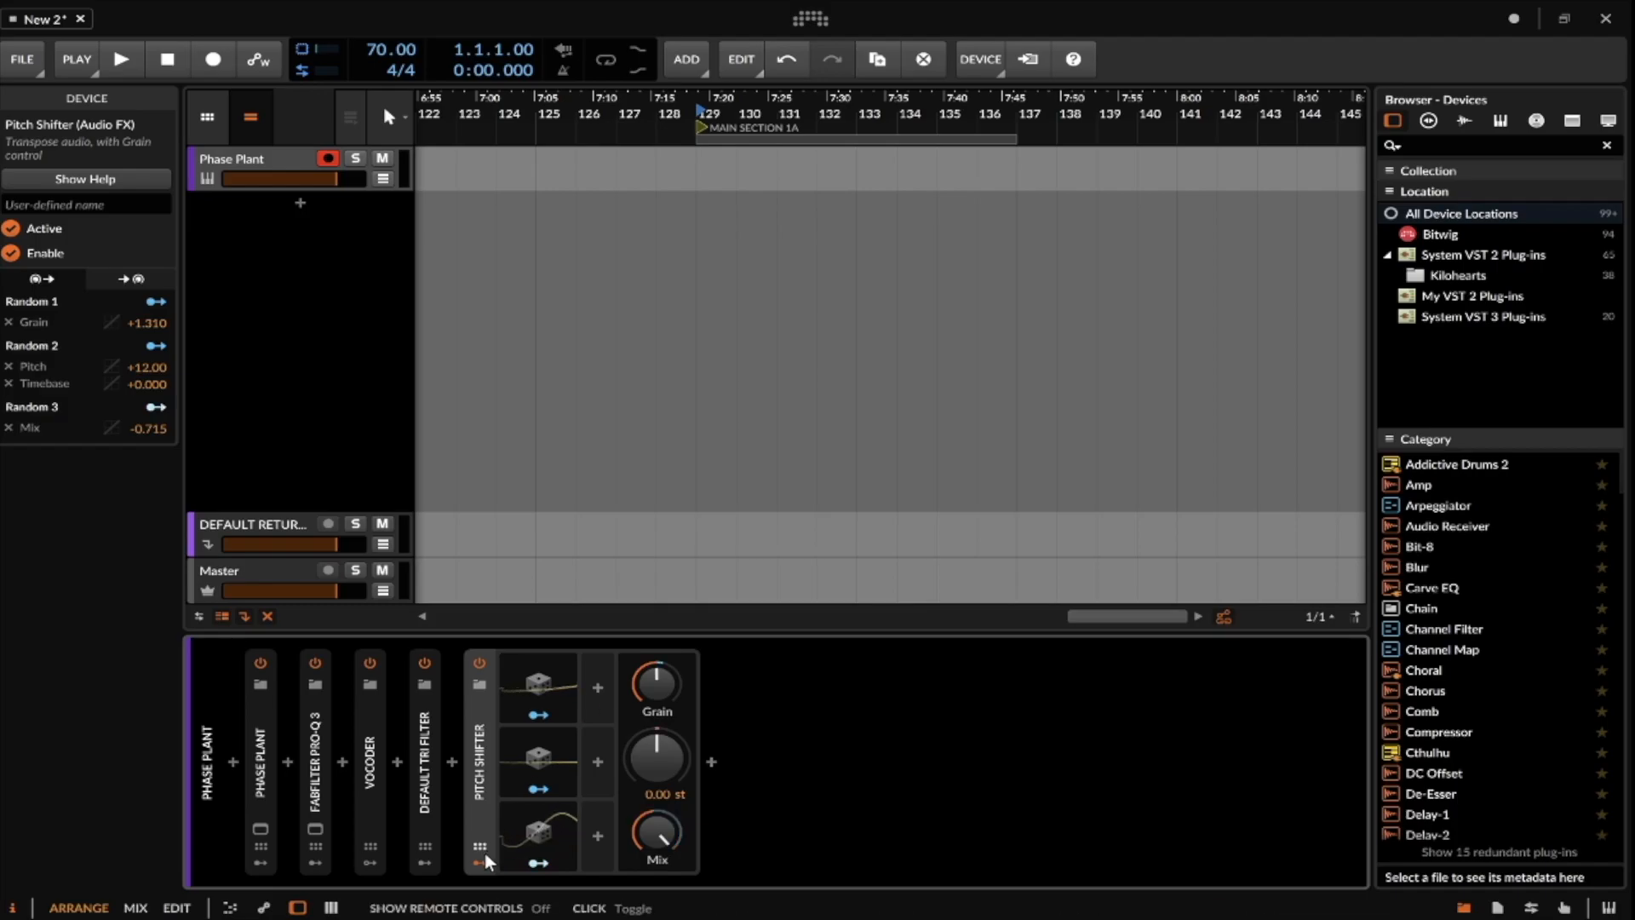
Check the Phase Plant patch, compare the sound with the Pitch Shifter off and on, and collapse the device.
left_click(260, 827)
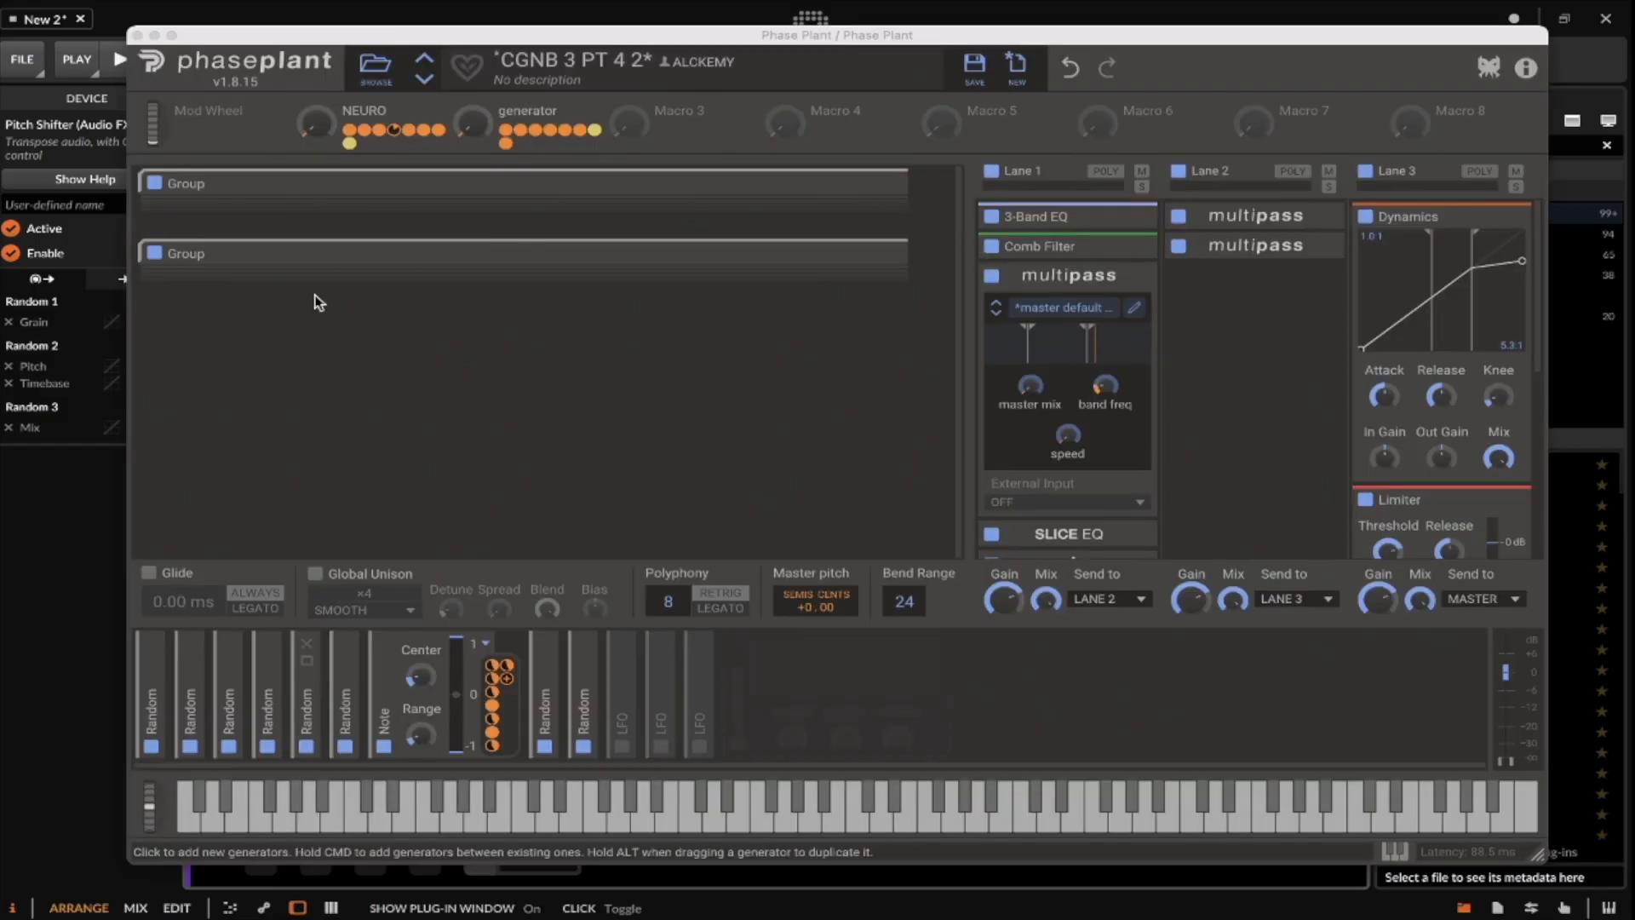
left_click(138, 36)
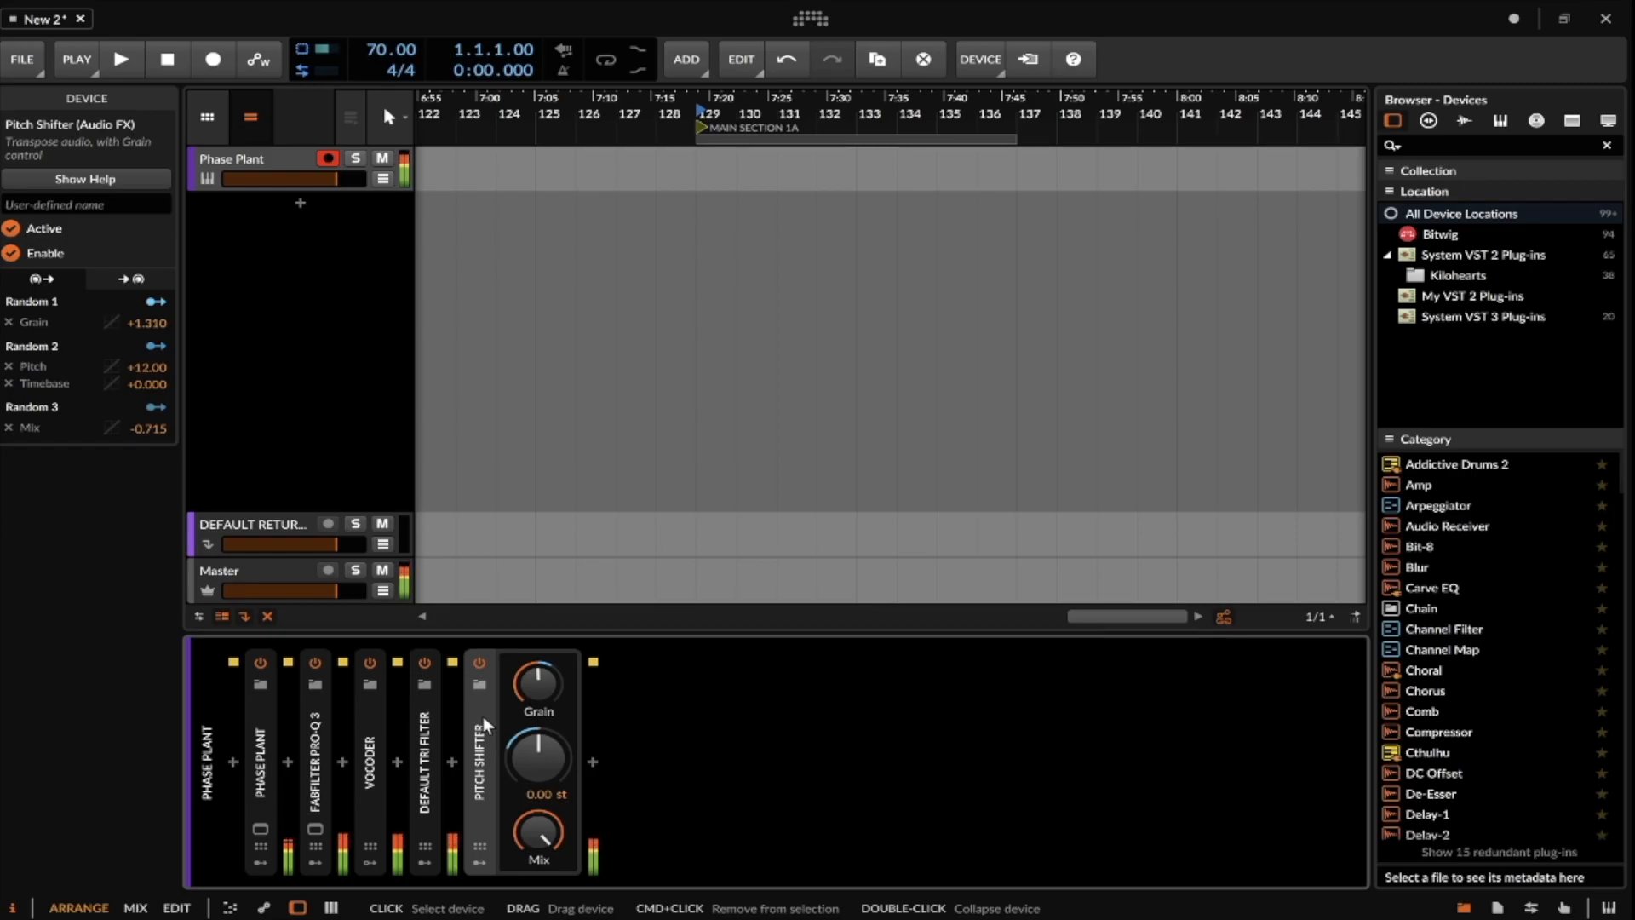
left_click(479, 662)
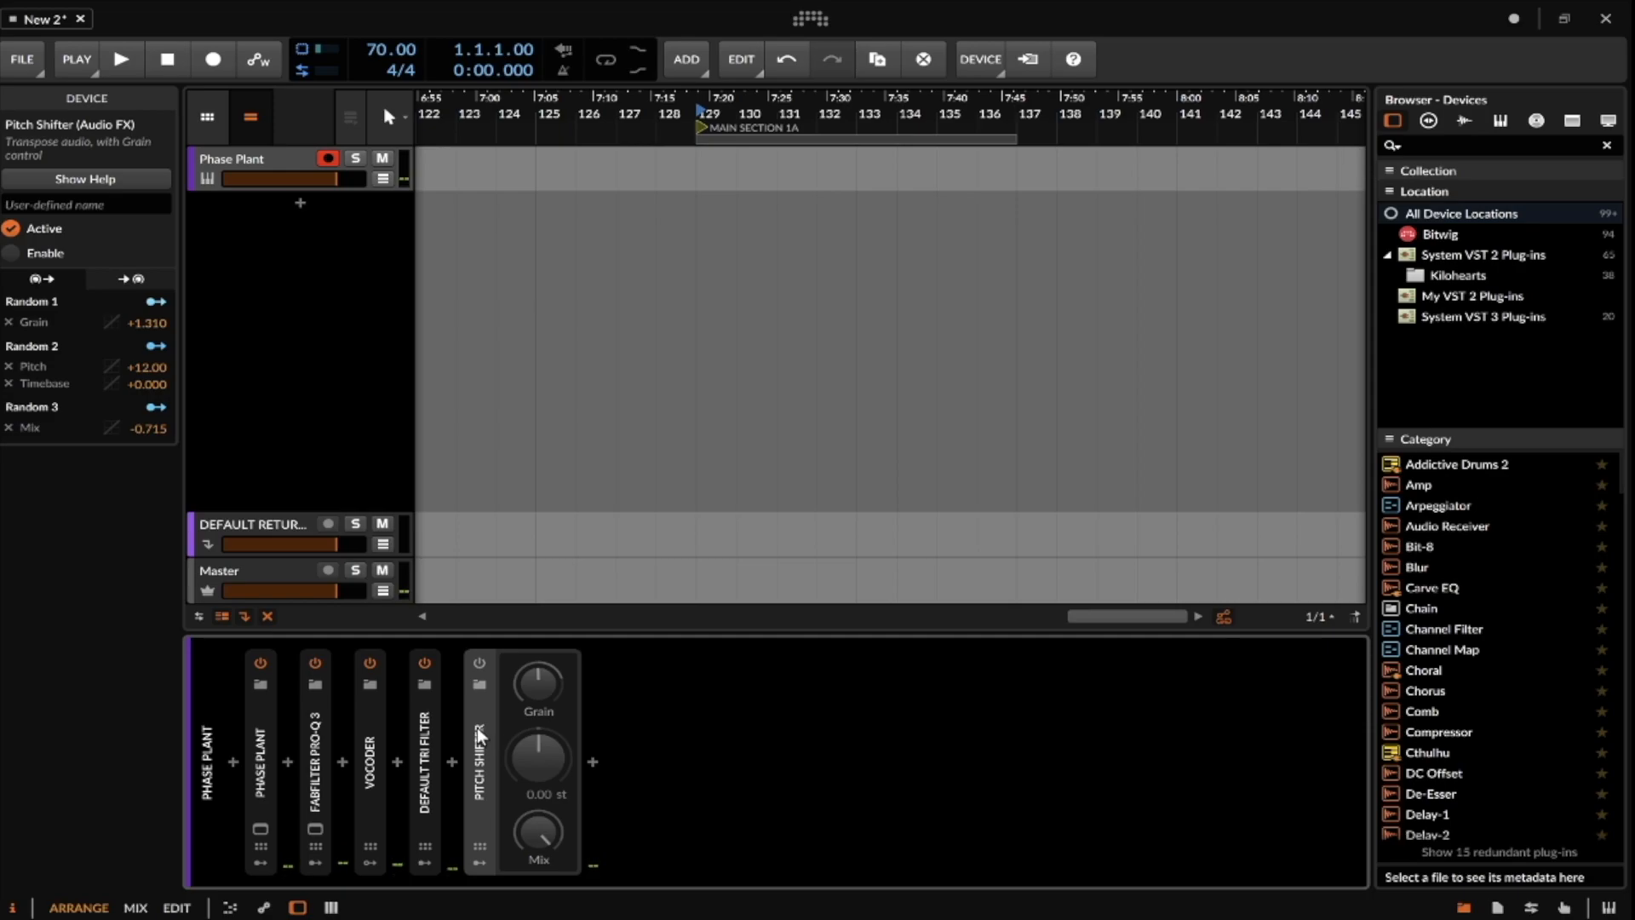
double_click(478, 727)
left_click(479, 663)
Try two duplicates of the Pitch Shifter in series and delete both copies.
key("super+d")
key("super+d")
left_click(524, 714, "shift")
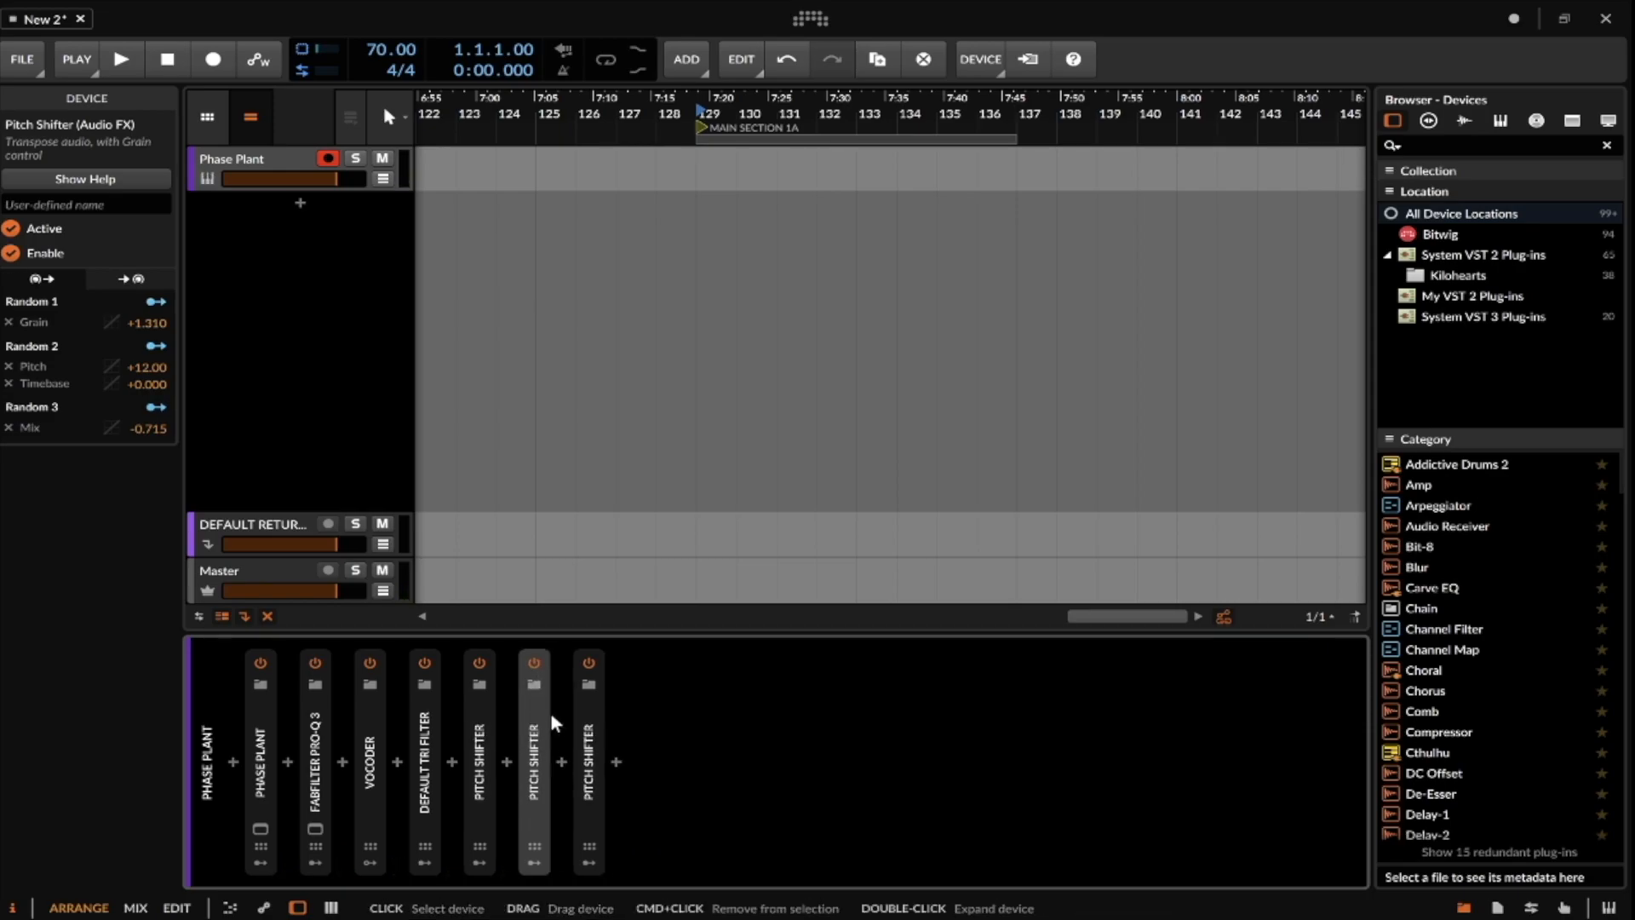
key("Delete")
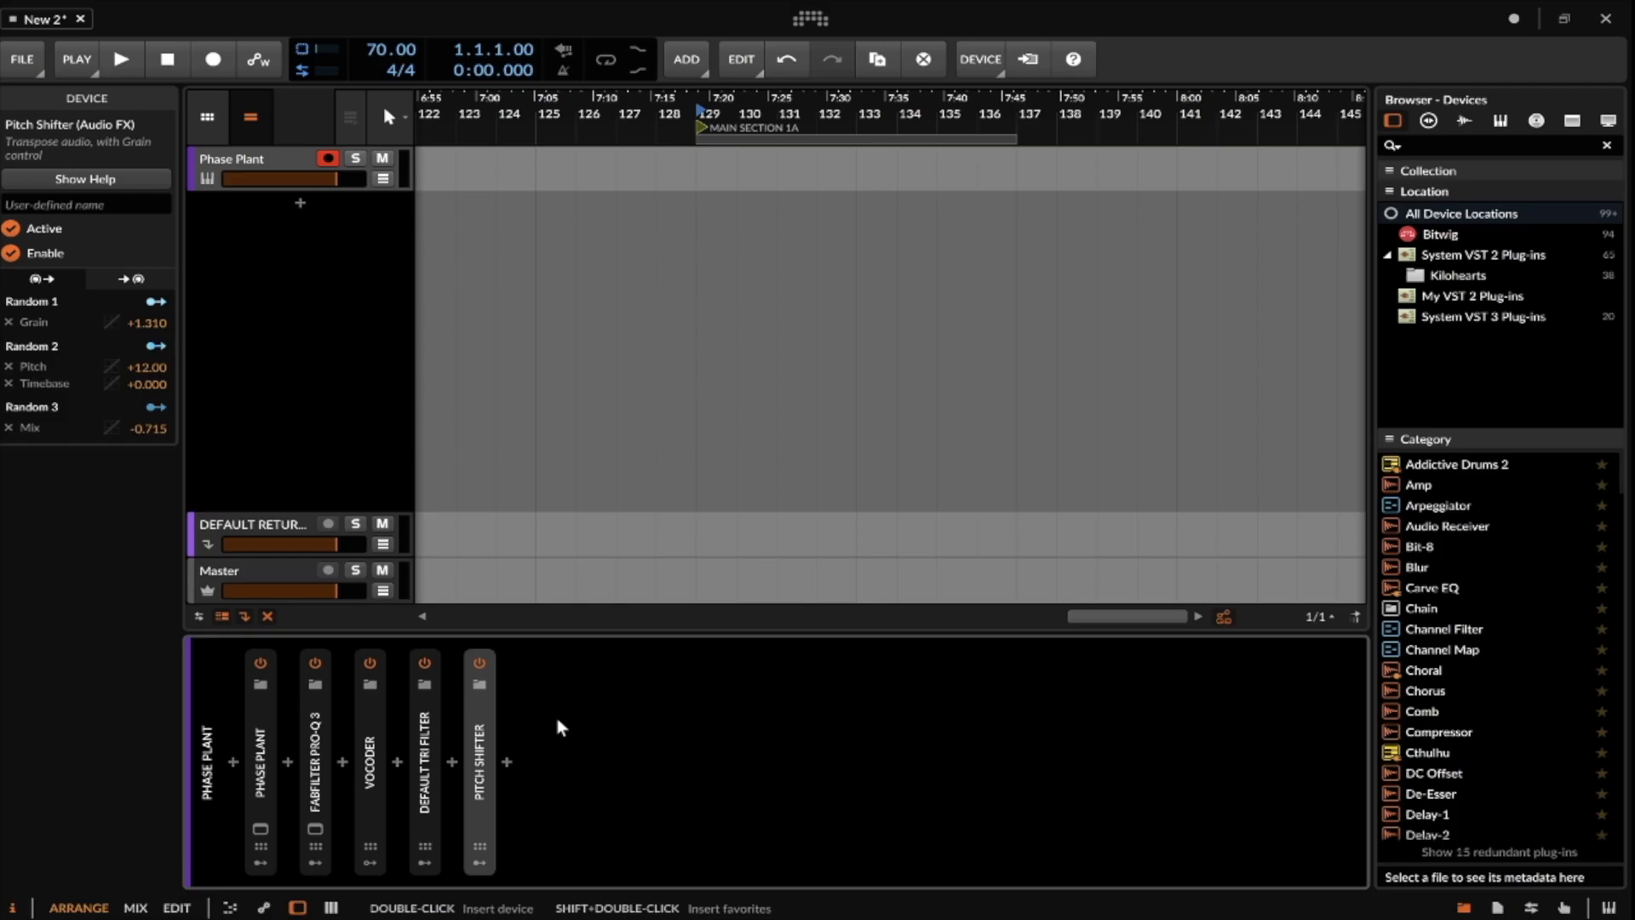
Insert Bitwig's Freq Shifter after the Pitch Shifter at the end of the device chain.
left_click(507, 758)
type("FRE")
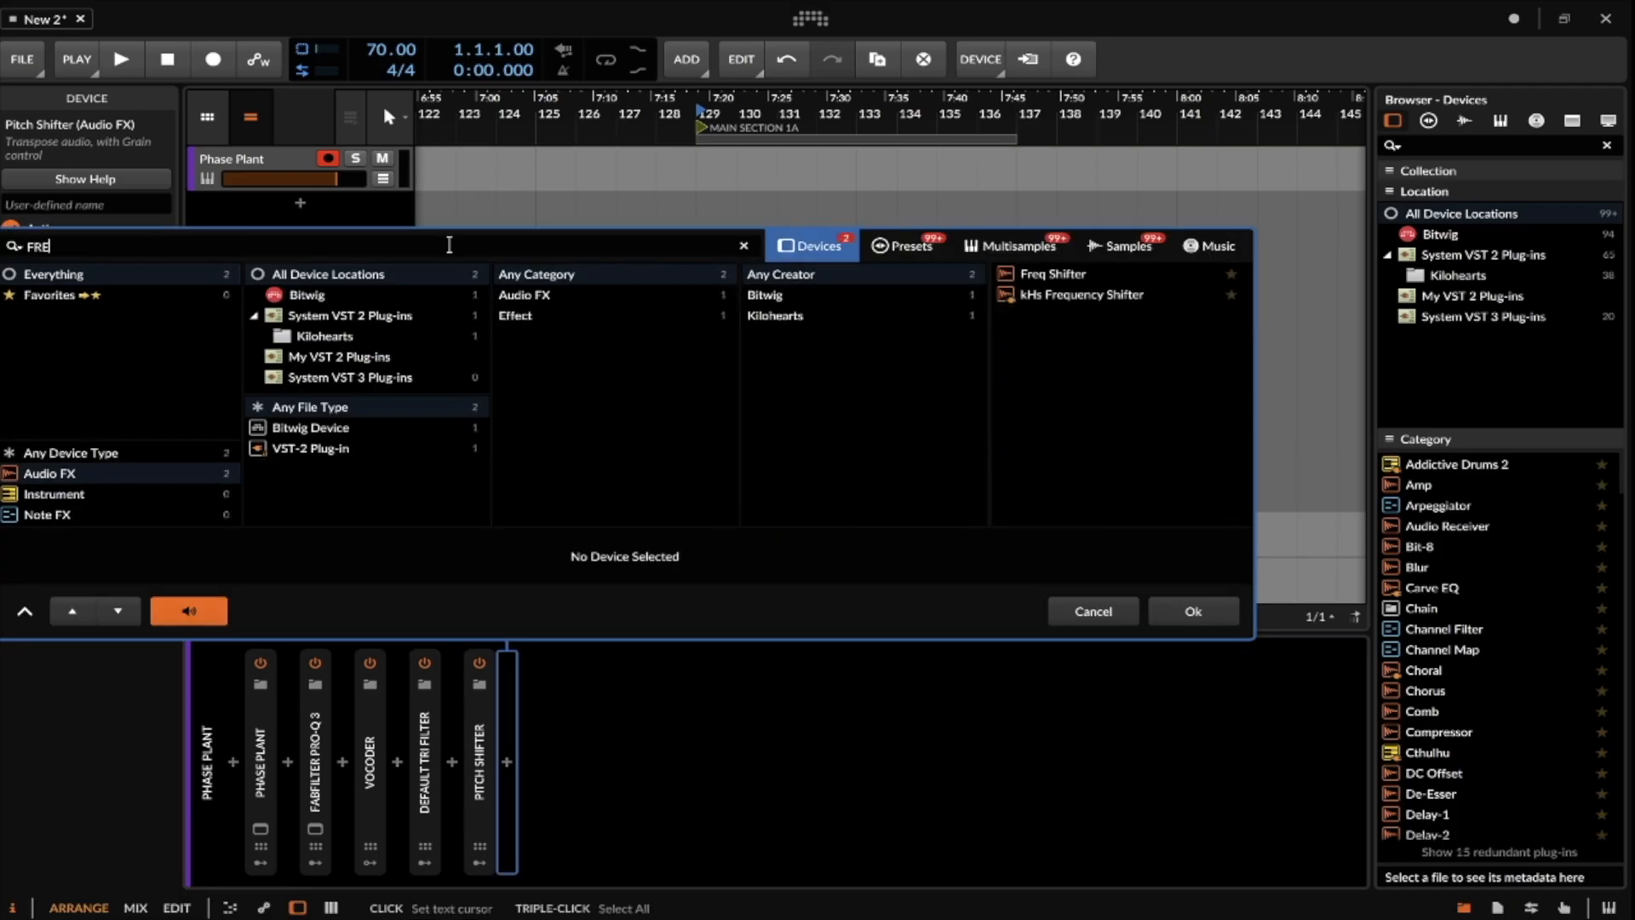
left_click(1061, 275)
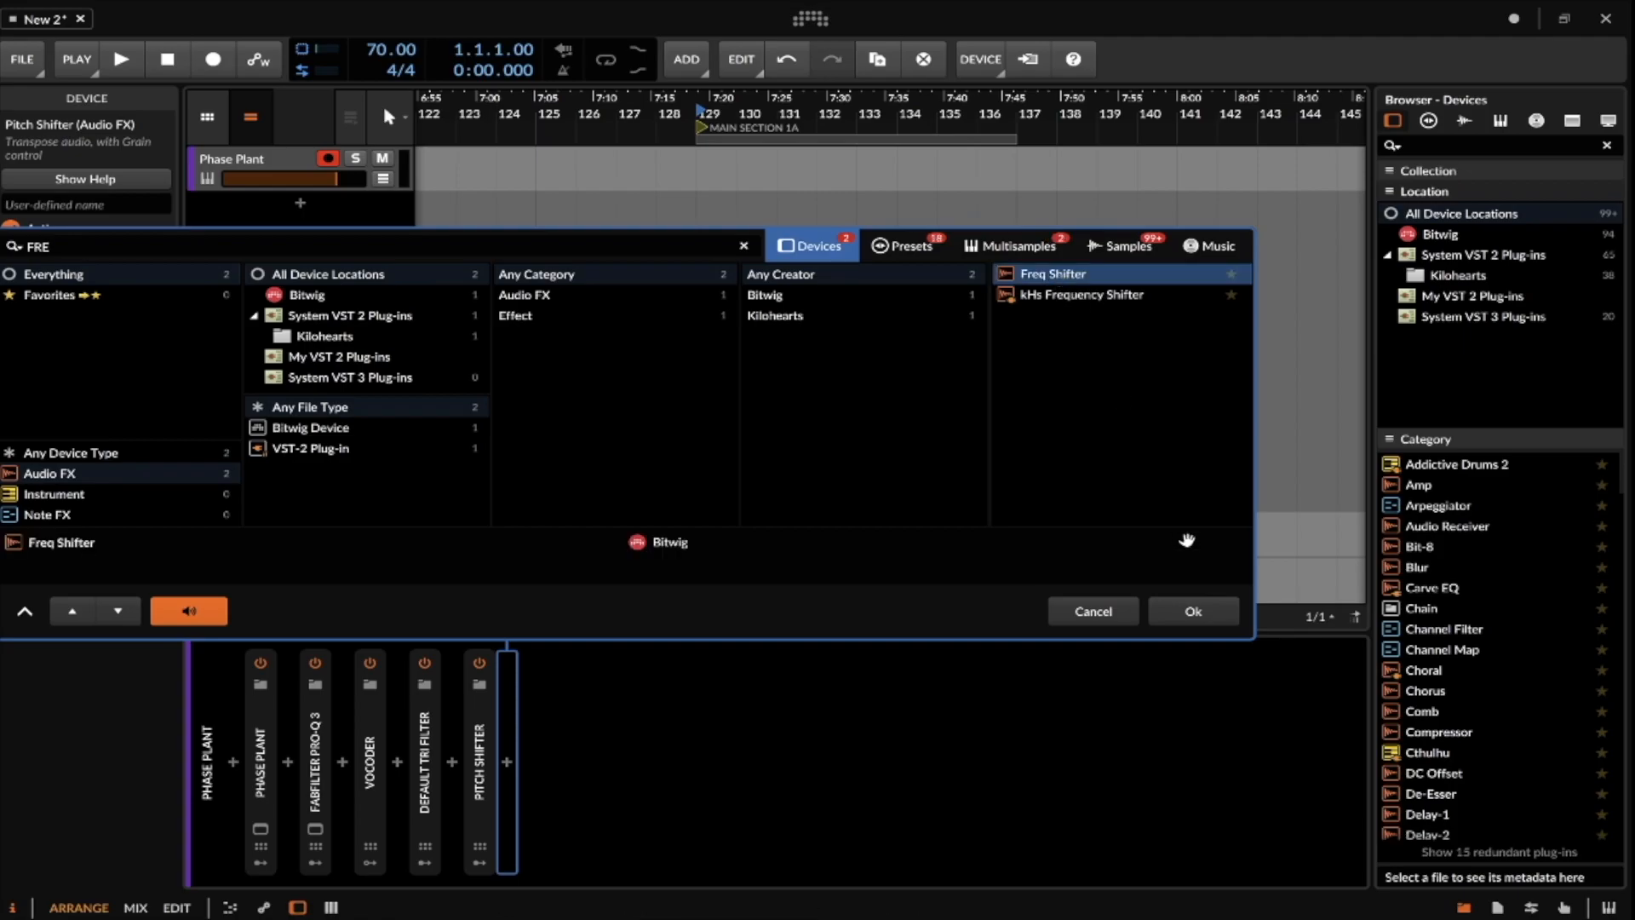
left_click(1211, 606)
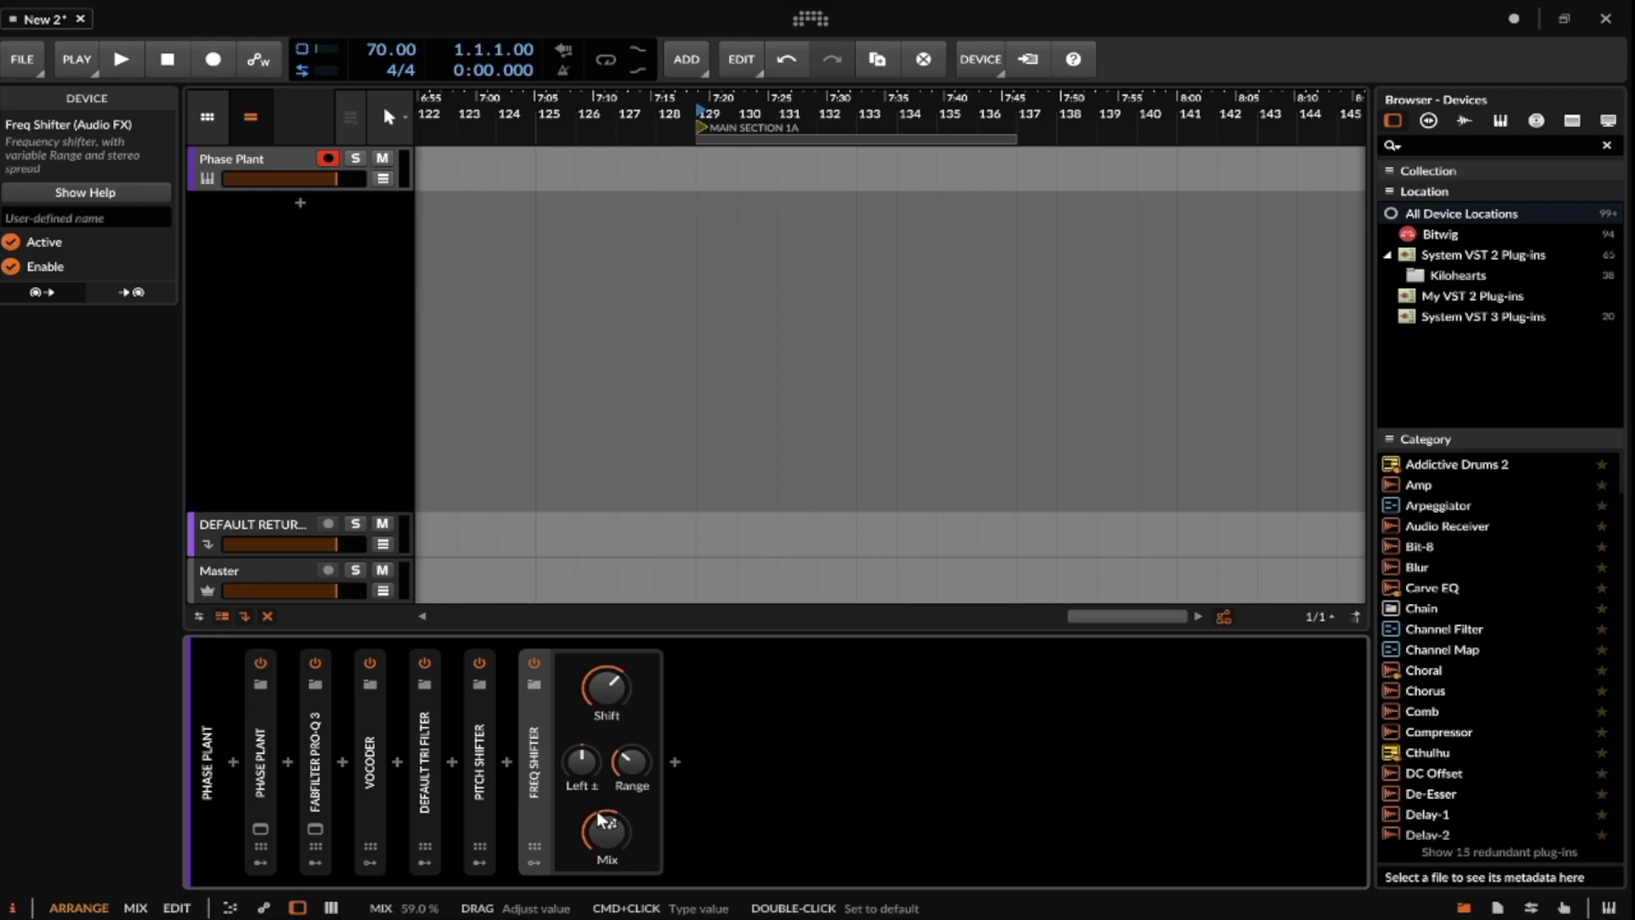
Switch off the Pitch Shifter, raise the Freq Shifter's Range and set its Shift to 14.1% and Mix to 55.5%.
mouse_move(608, 831)
left_mouse_down()
mouse_move(608, 847)
mouse_move(611, 832)
left_mouse_up()
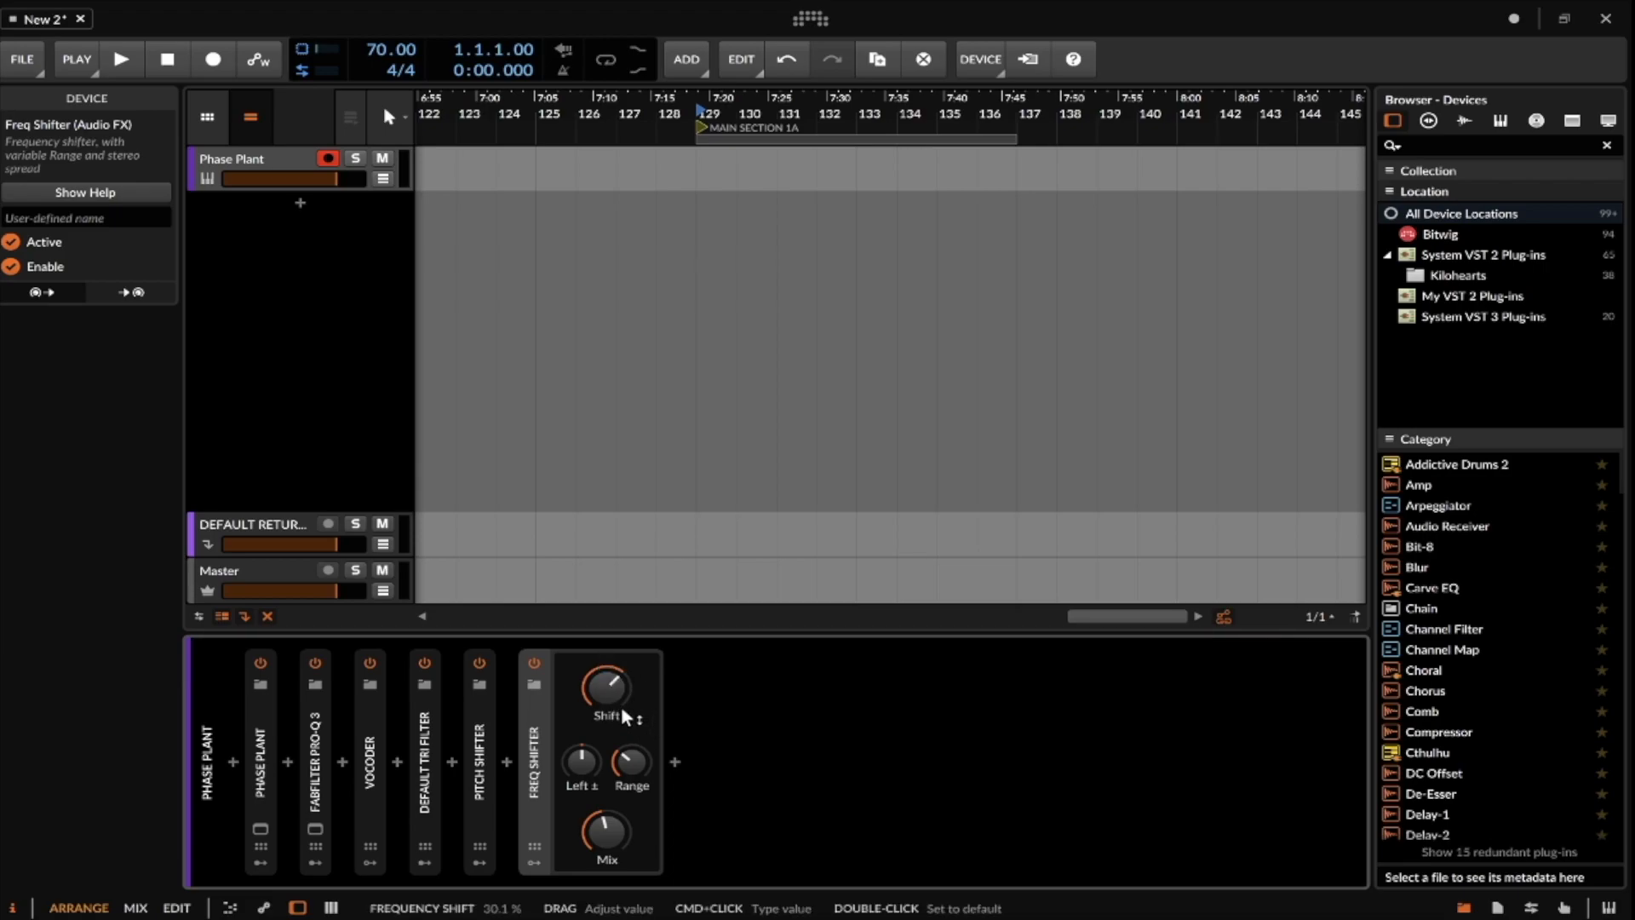
left_click(479, 662)
left_click_drag(630, 760, 603, 691)
left_click_drag(606, 827, 607, 824)
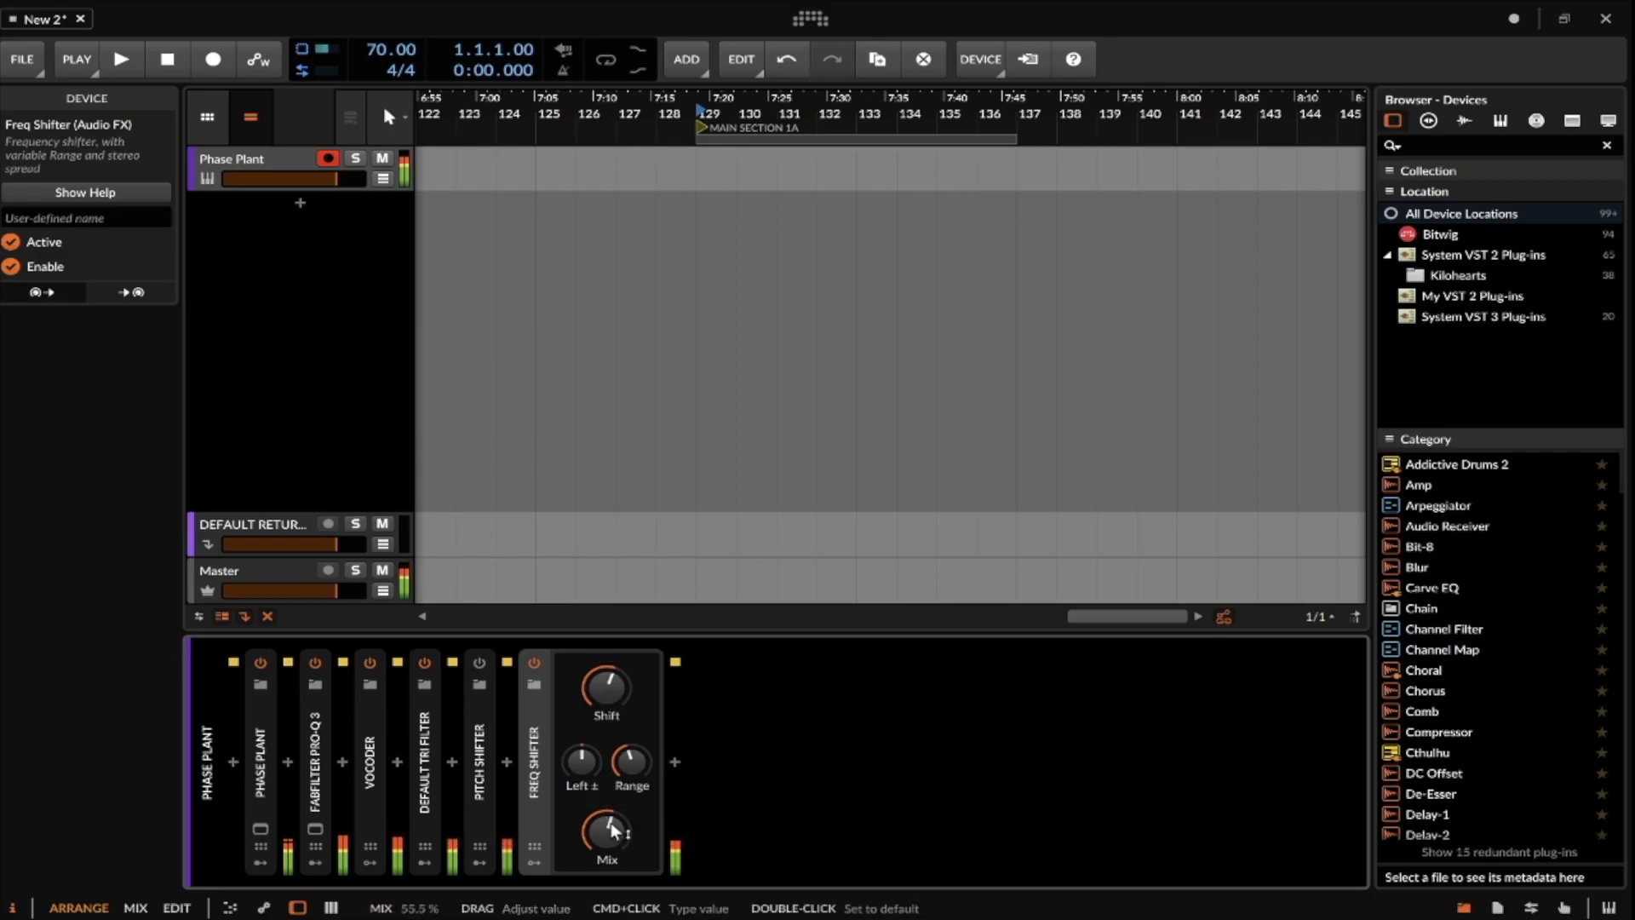
Audition the bass by moving the wheel beside Phase Plant's keyboard, close the window and collapse the Freq Shifter.
left_click(260, 828)
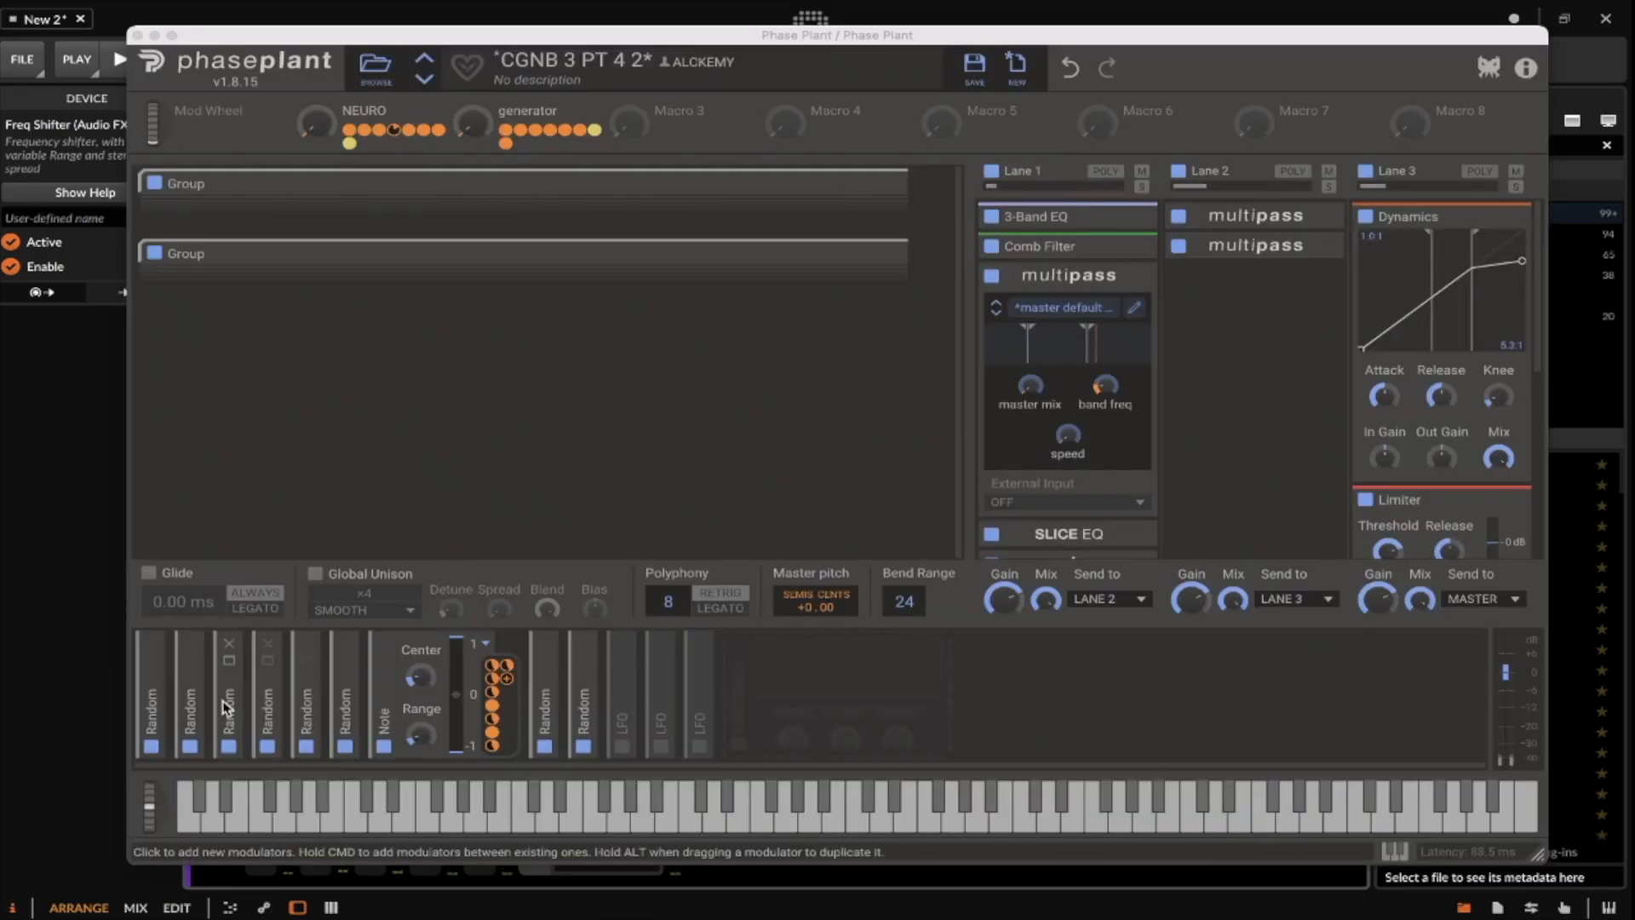
mouse_move(148, 805)
left_mouse_down()
mouse_move(155, 864)
mouse_move(161, 772)
mouse_move(155, 794)
left_mouse_up()
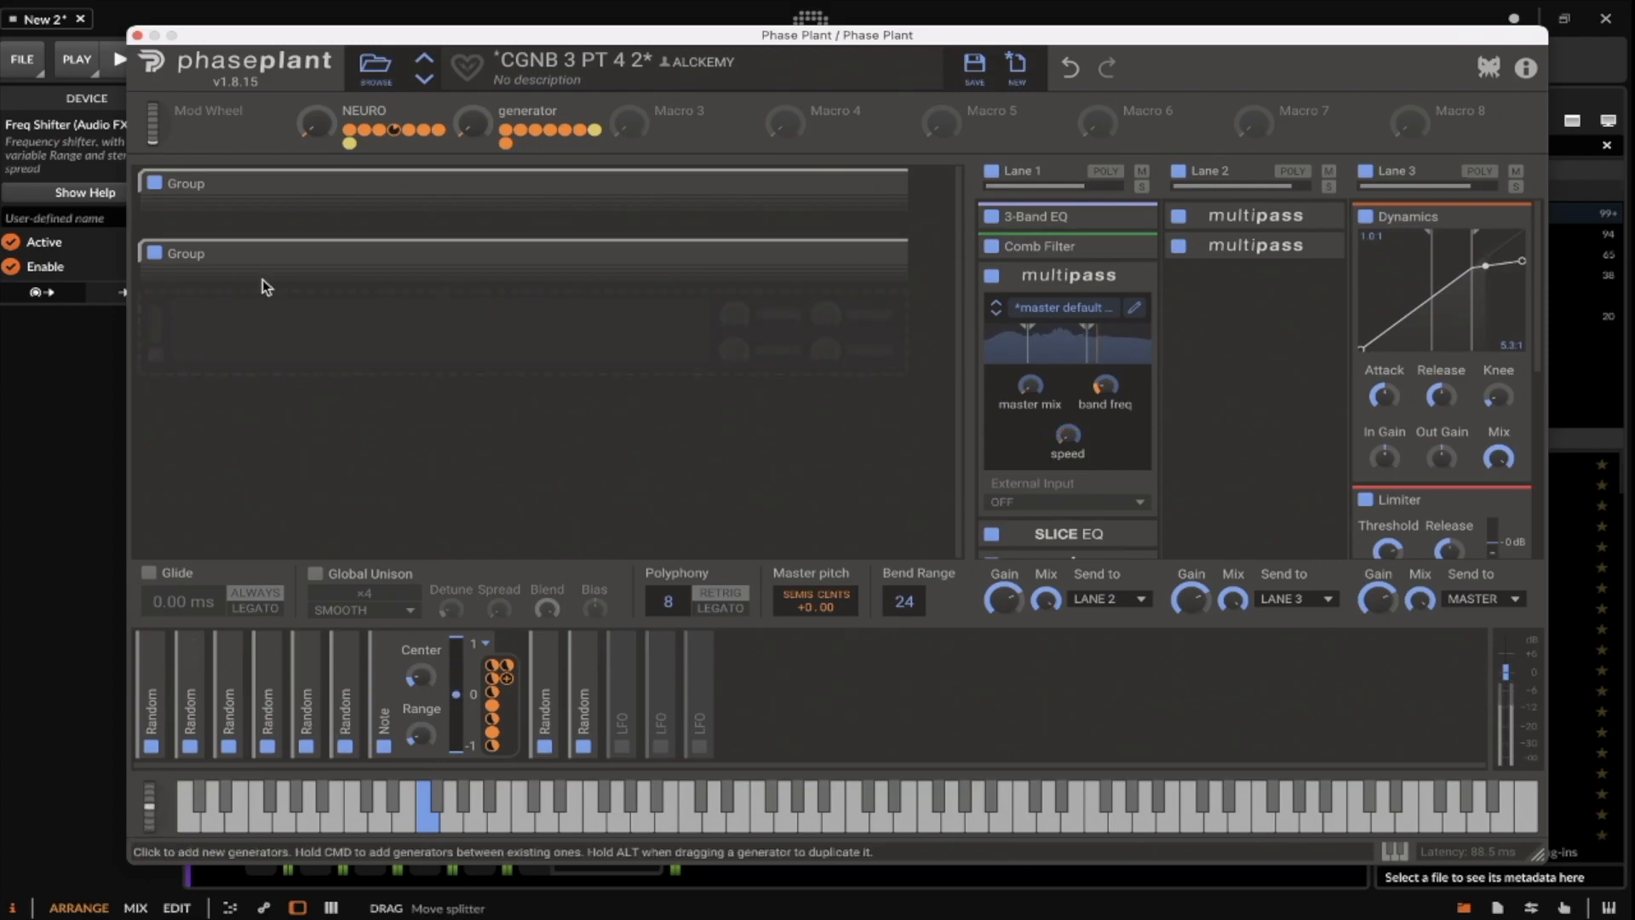
left_click(136, 35)
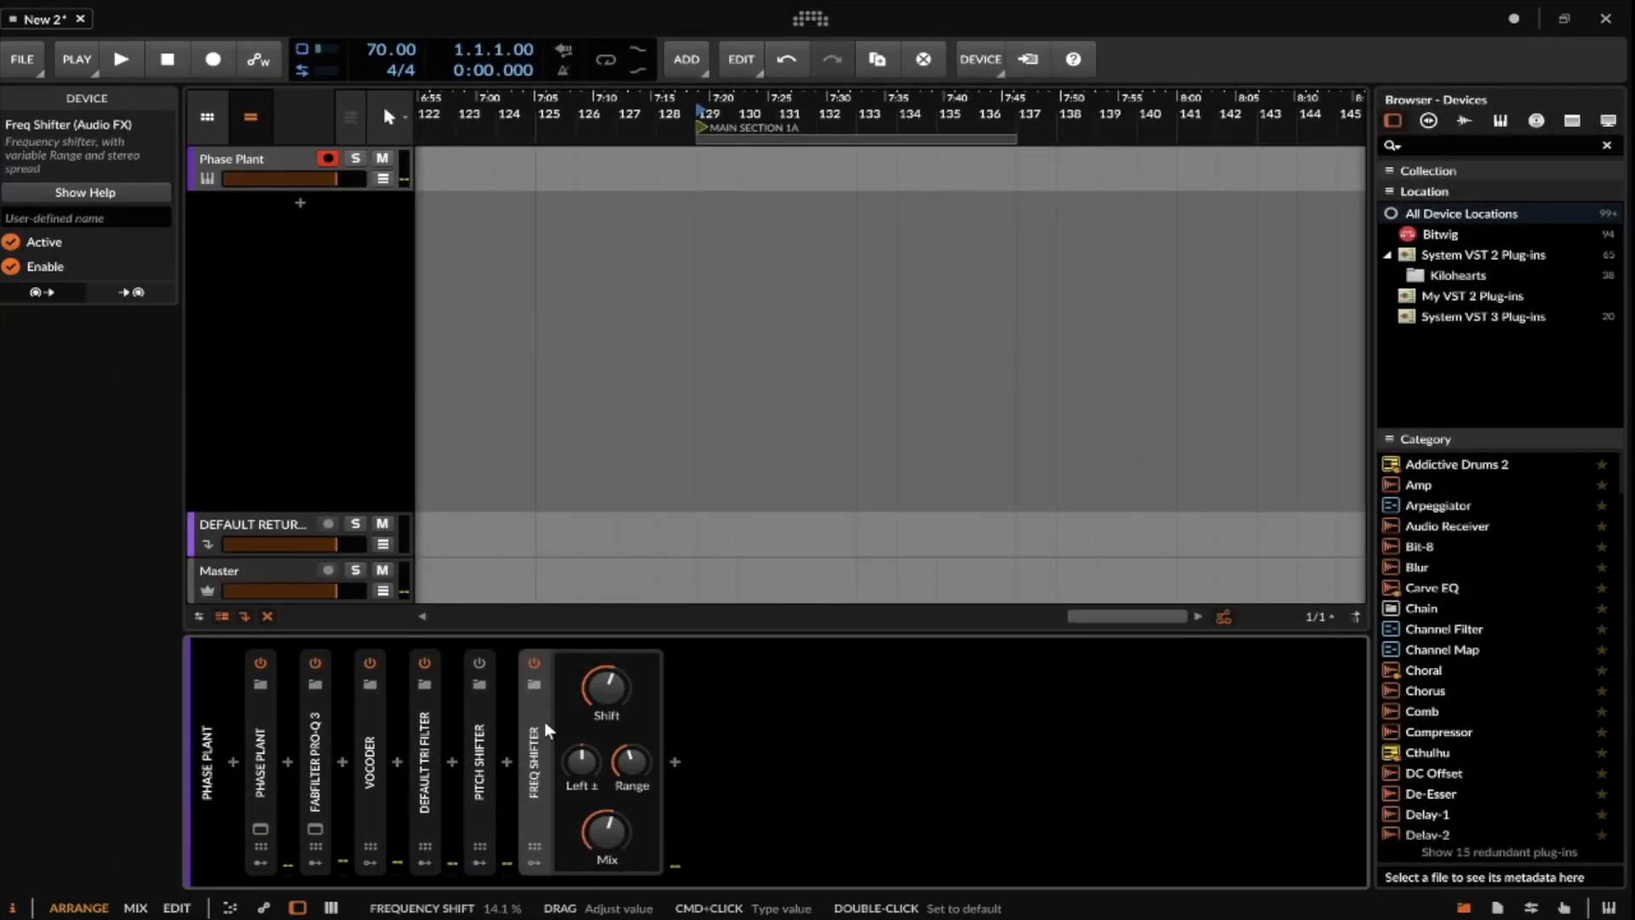
double_click(536, 720)
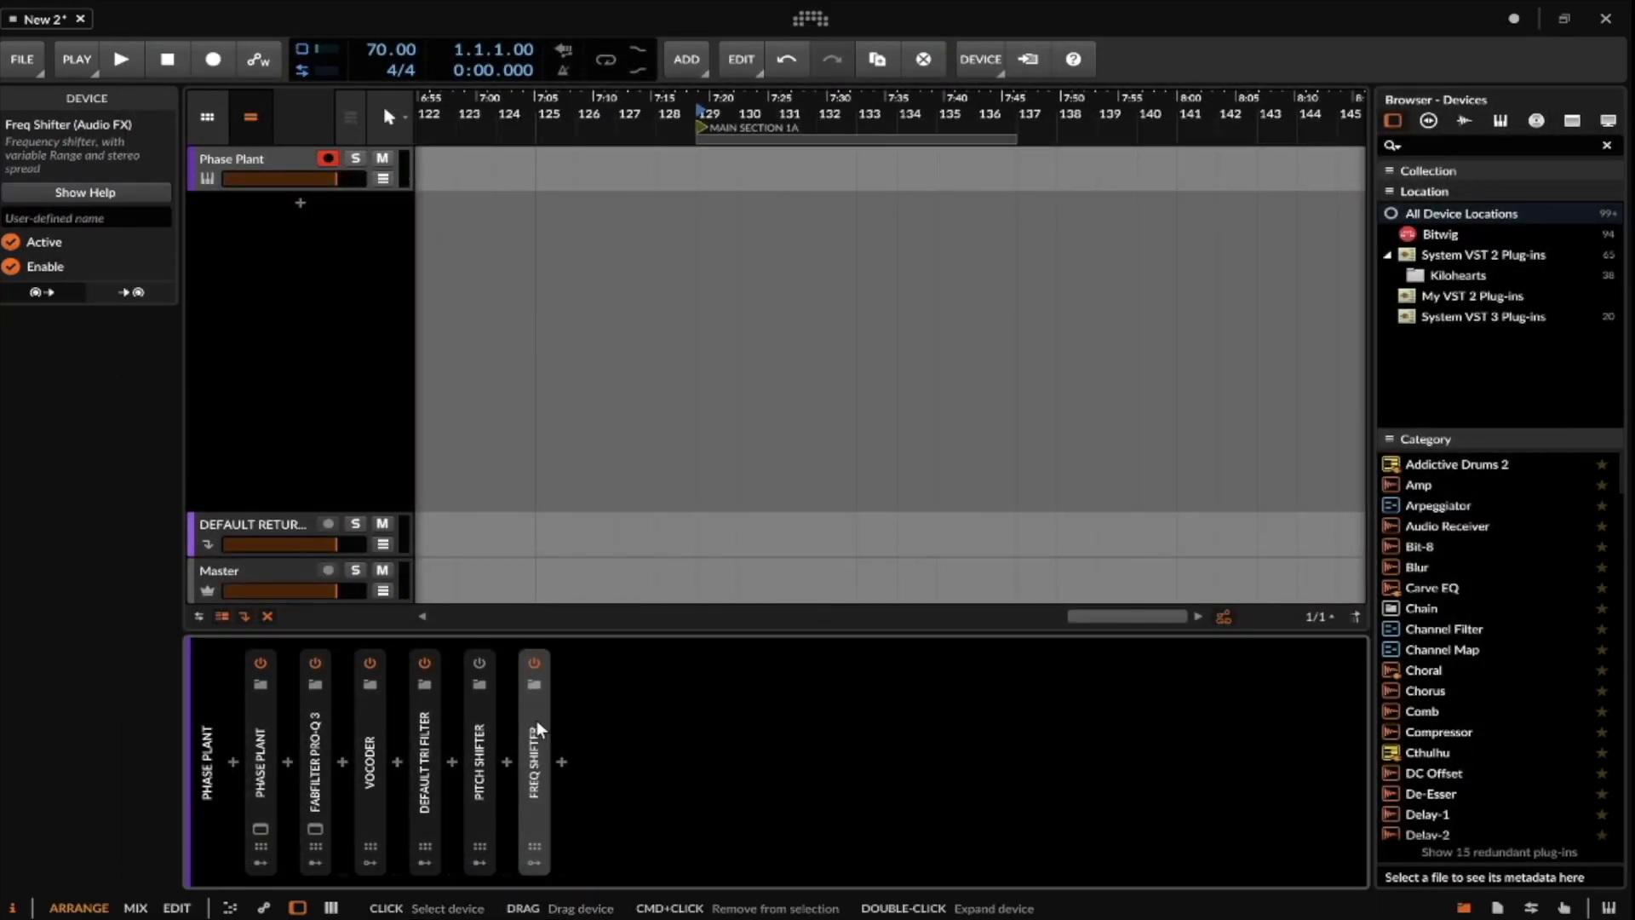
Switch the Pitch Shifter back on and move the Freq Shifter ahead of it in the device chain.
left_click(534, 661)
left_click(533, 662)
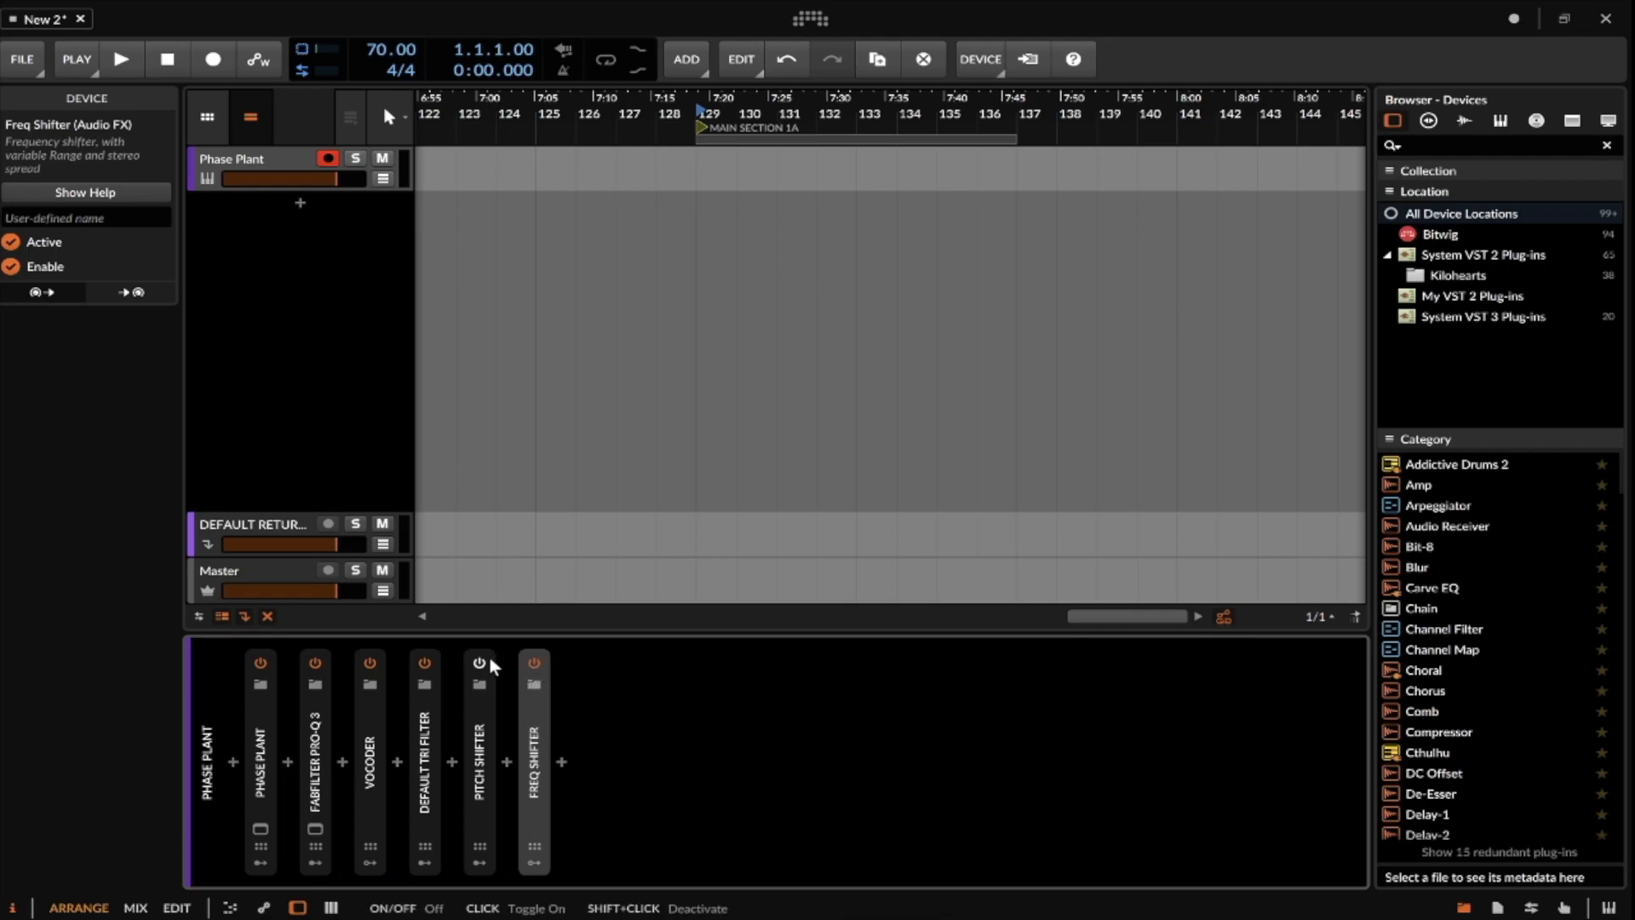
left_click_drag(535, 713, 460, 711)
left_click(562, 761)
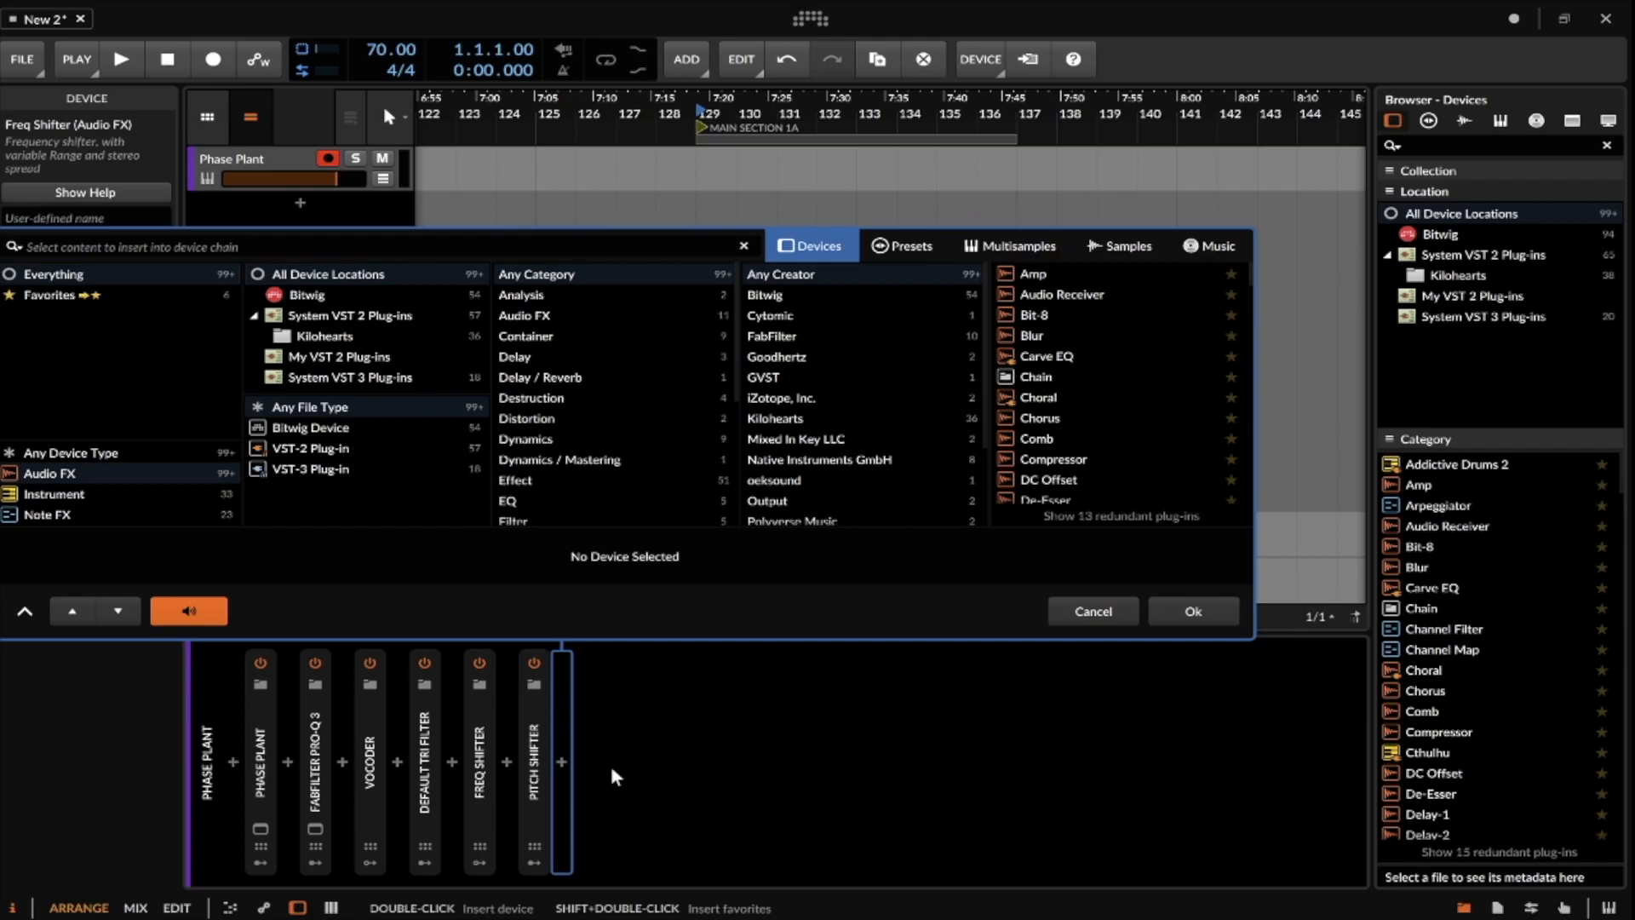
left_click(1092, 612)
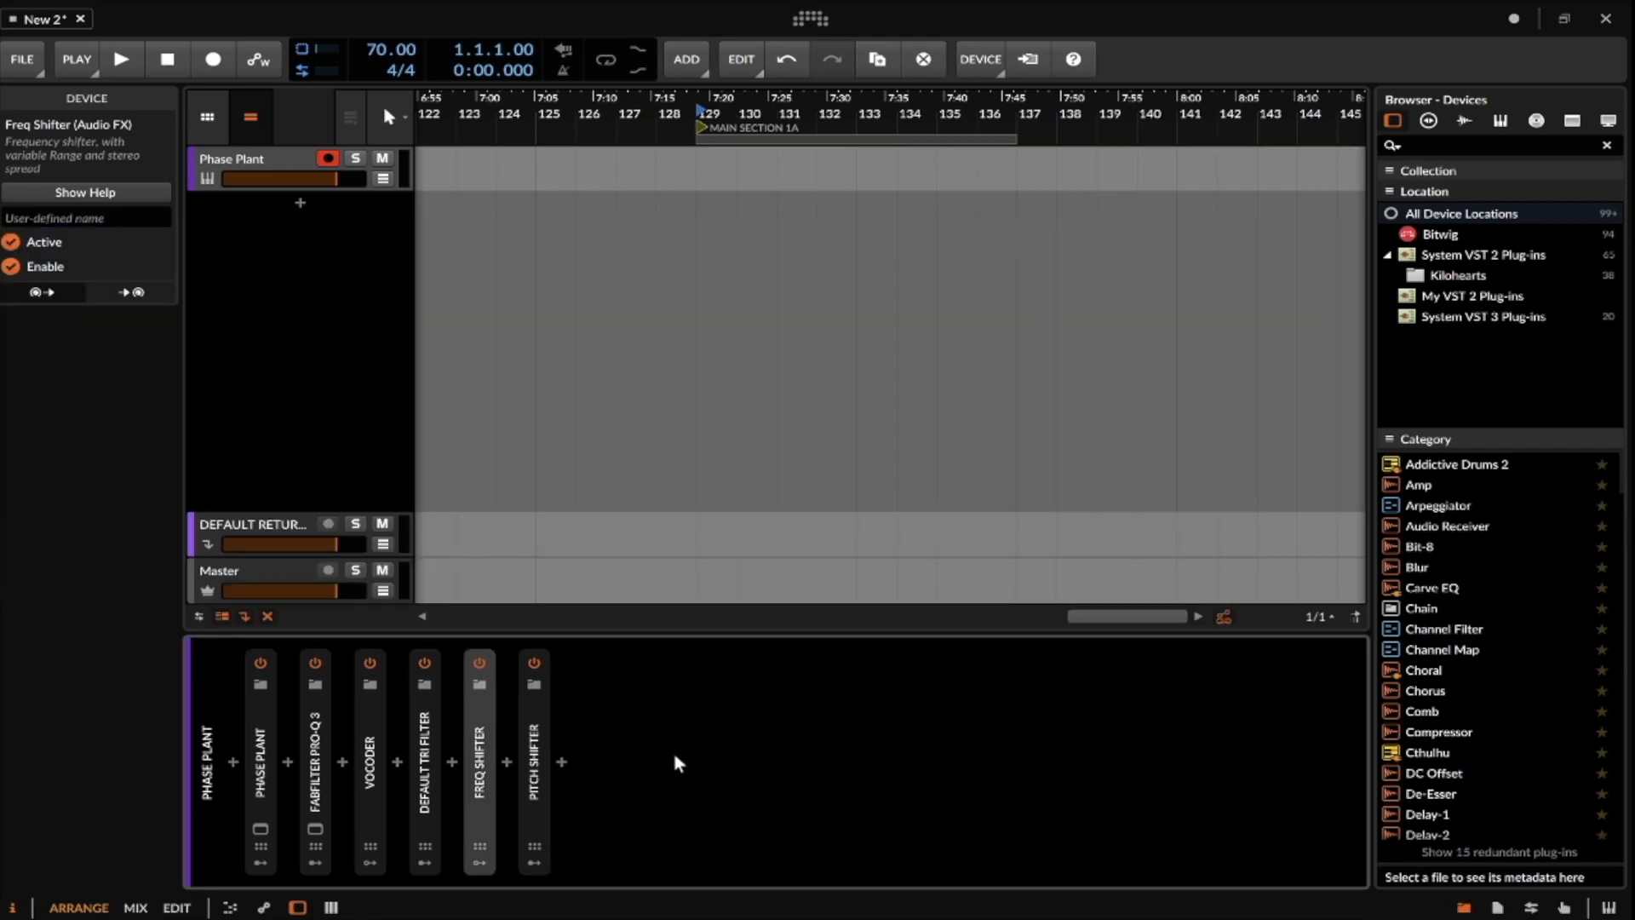
Try the Freq Shifter inside the MID band of the Default Tri Filter, placed after the Chorus.
left_click(427, 723)
left_click(553, 668)
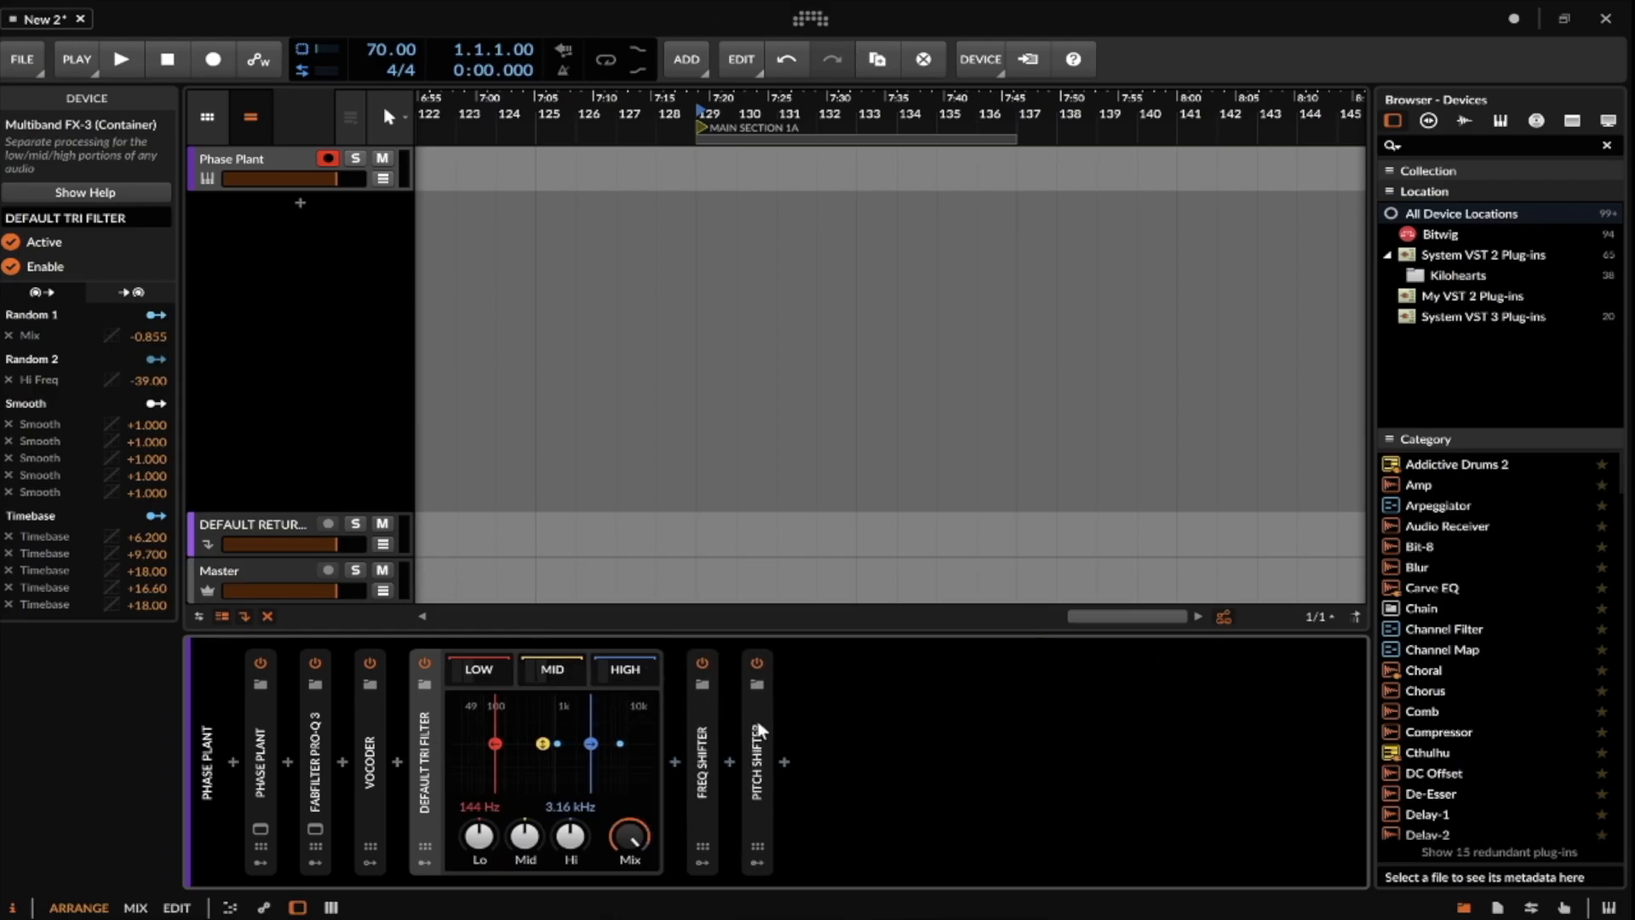
left_click(756, 728)
left_click(710, 724)
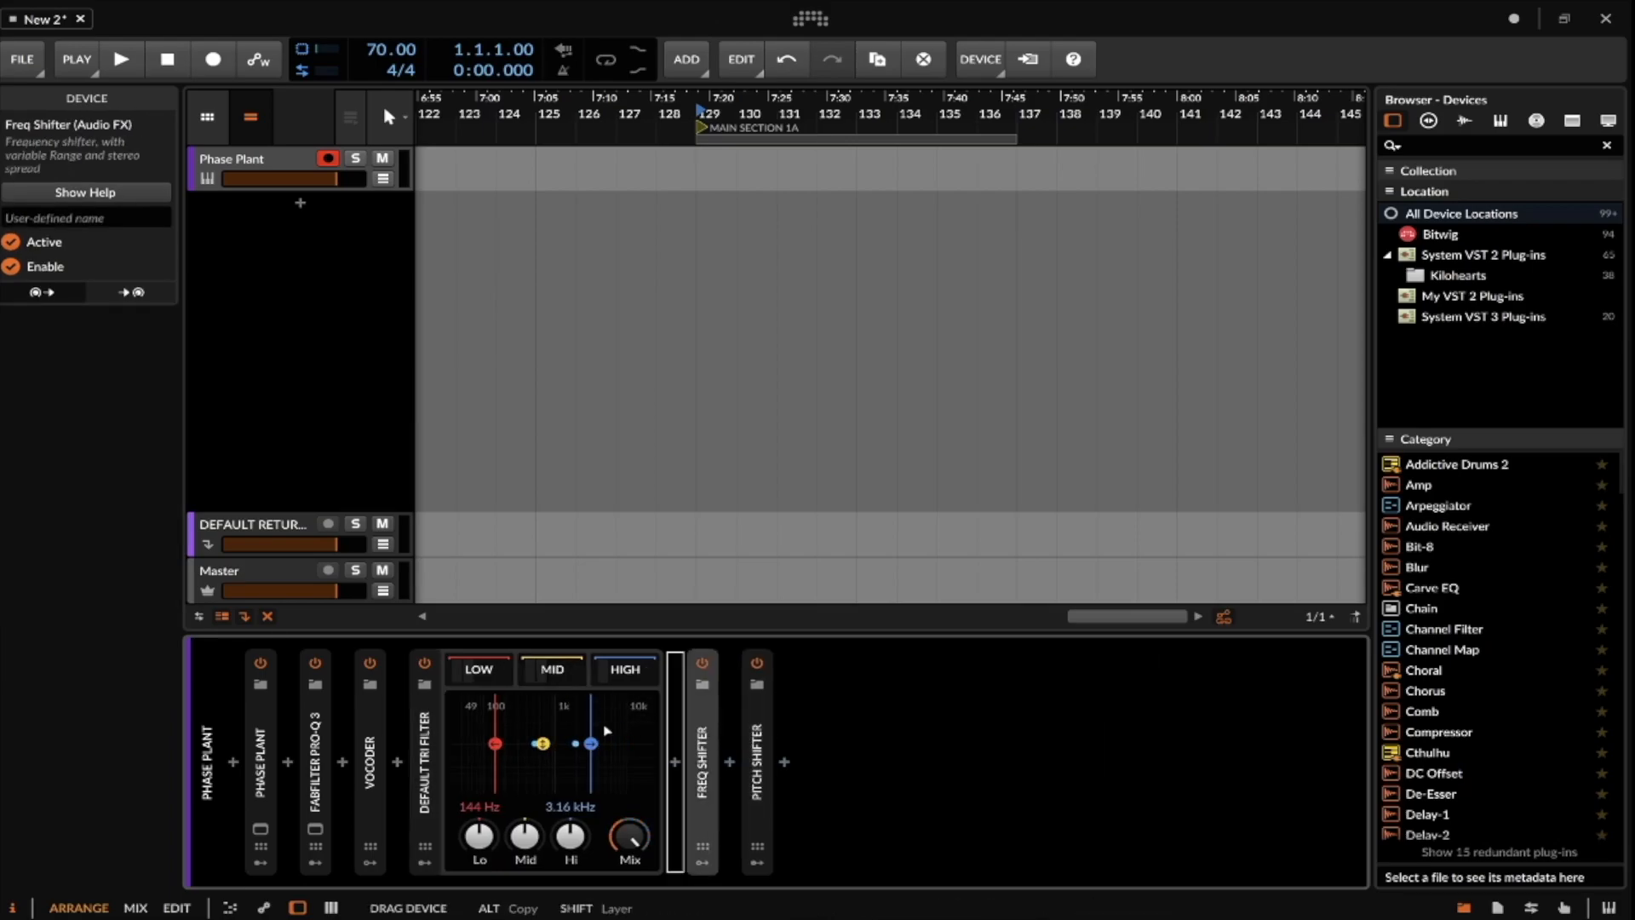
left_click(541, 670)
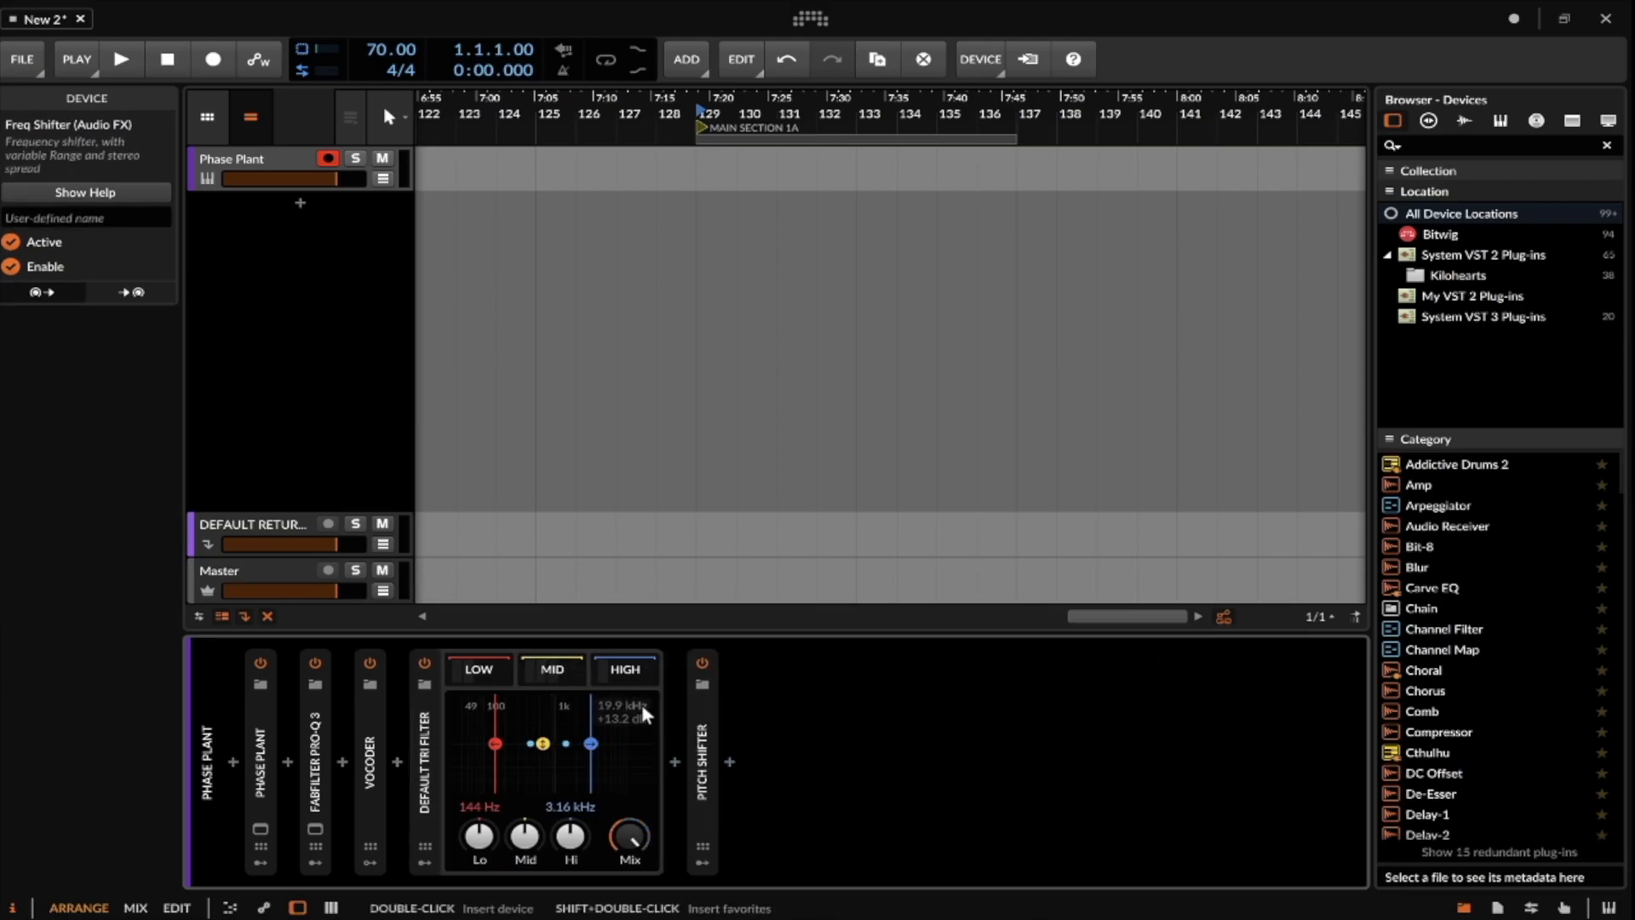
left_click(552, 669)
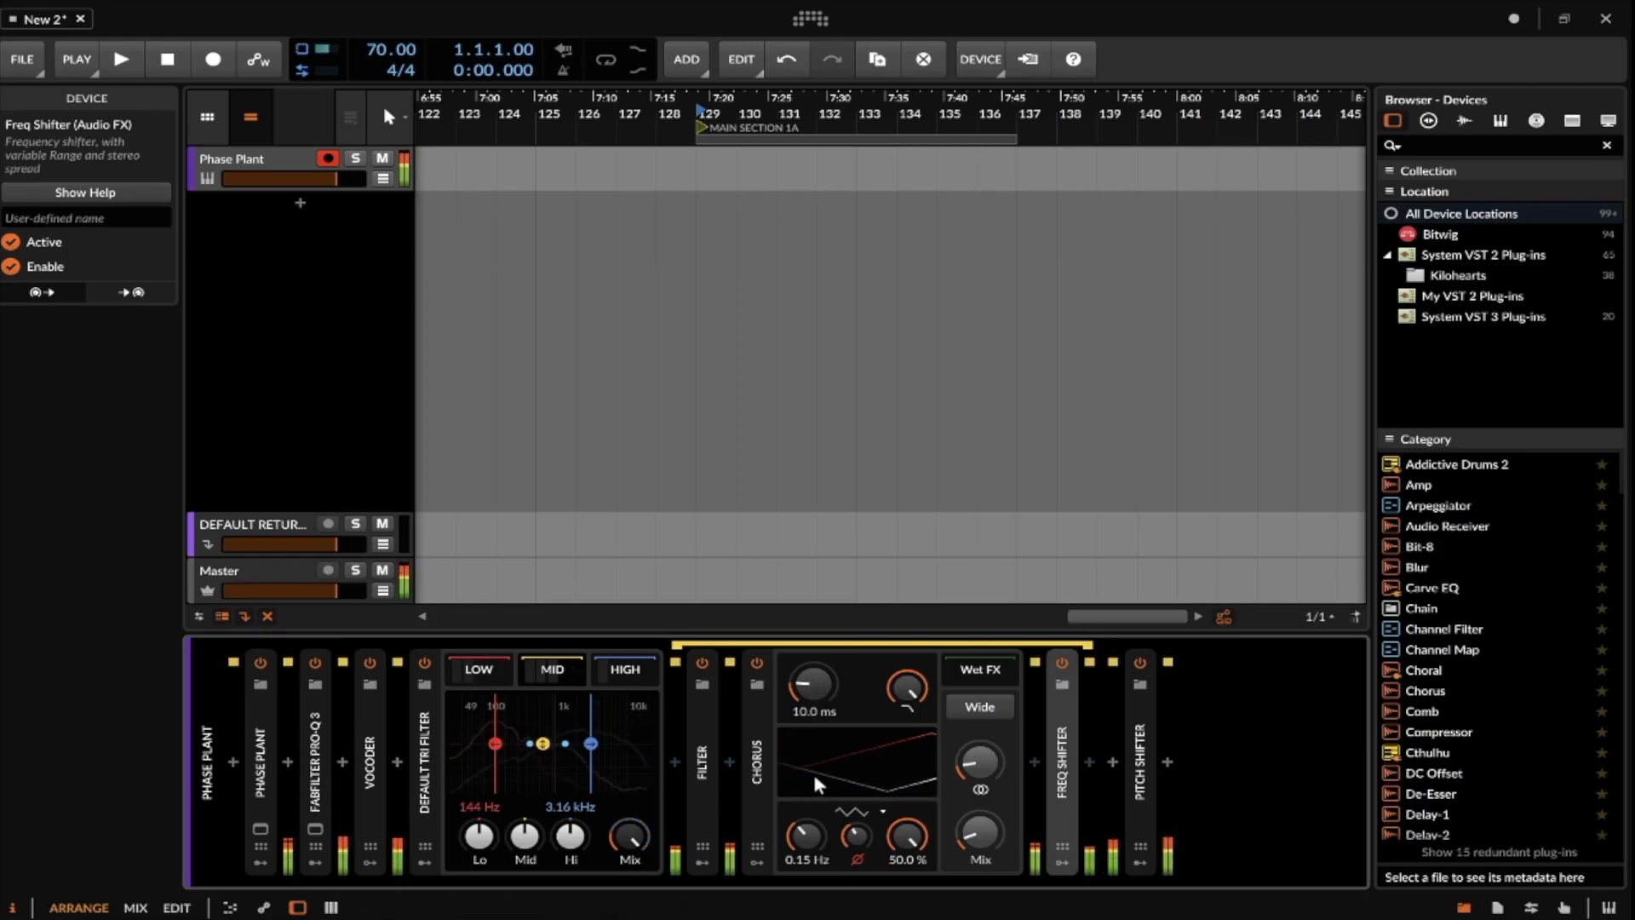
Switch off the Pitch Shifter, adjust the Freq Shifter's Shift, and then collapse and switch off the Freq Shifter.
left_click(1141, 664)
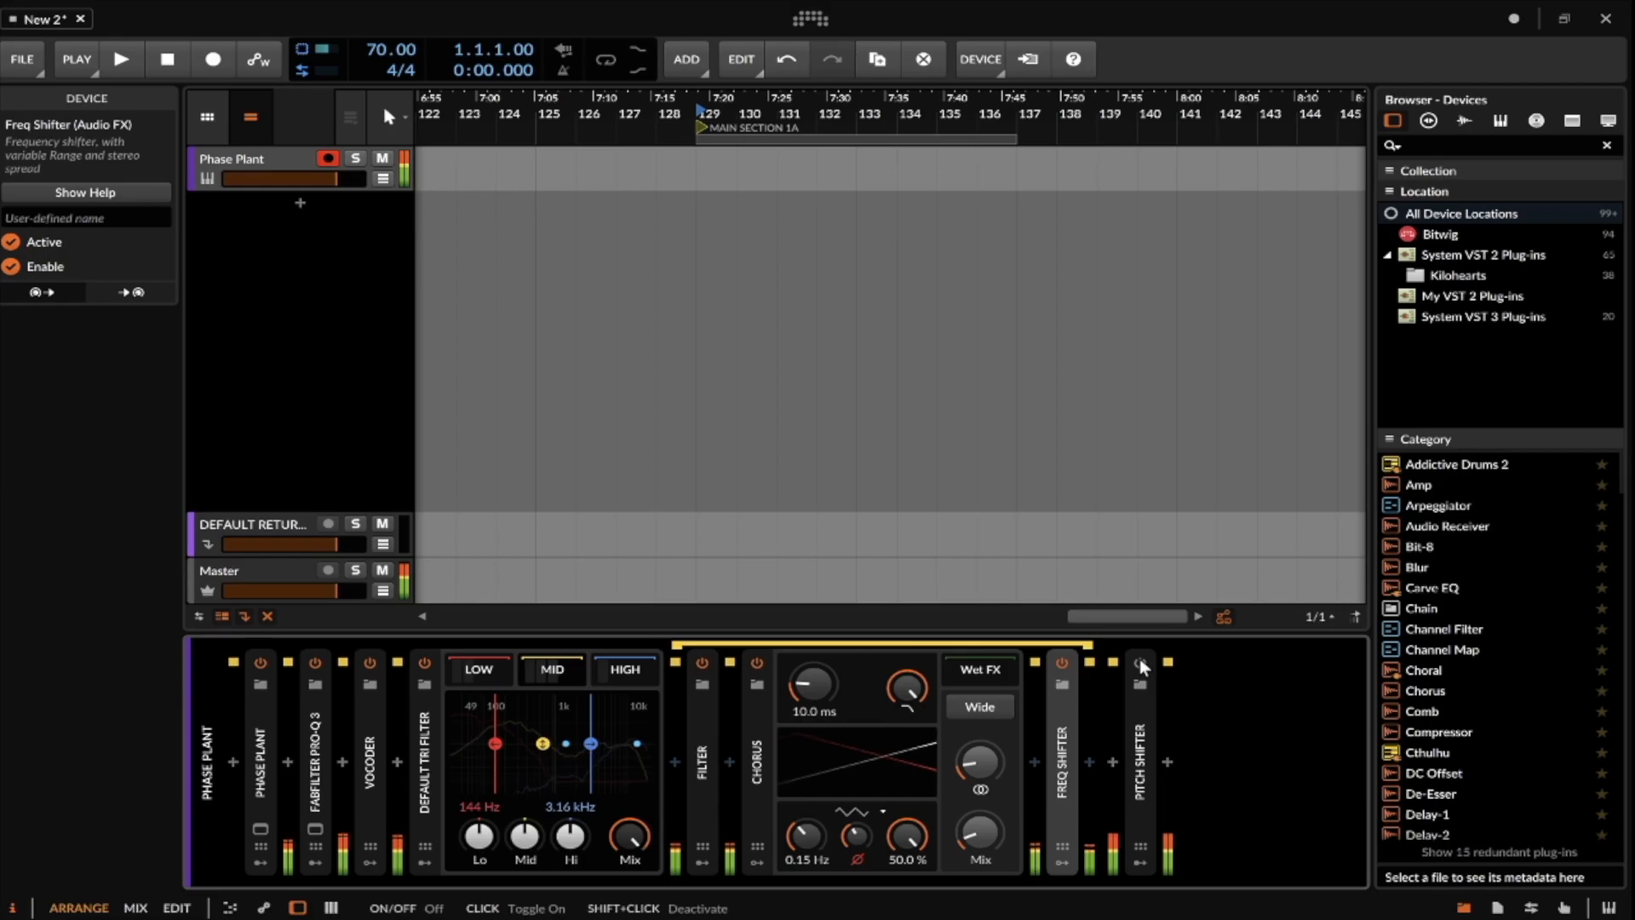
double_click(1063, 734)
left_click(1165, 765)
mouse_move(1136, 686)
left_mouse_down()
mouse_move(1137, 634)
mouse_move(1136, 711)
mouse_move(1137, 692)
left_mouse_up()
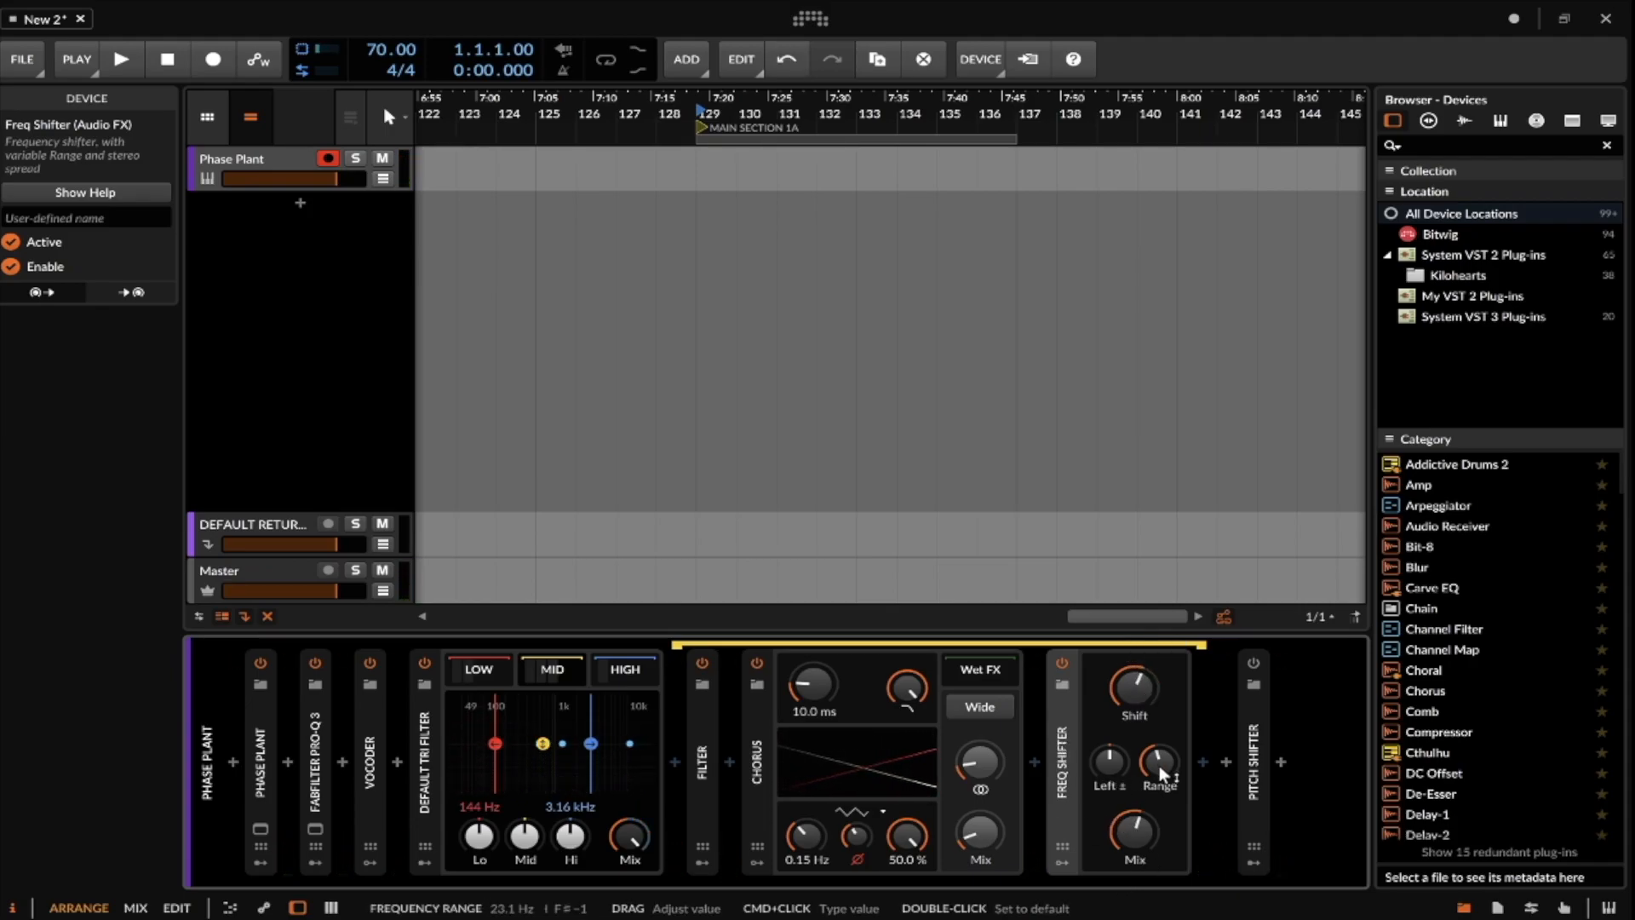
double_click(1060, 714)
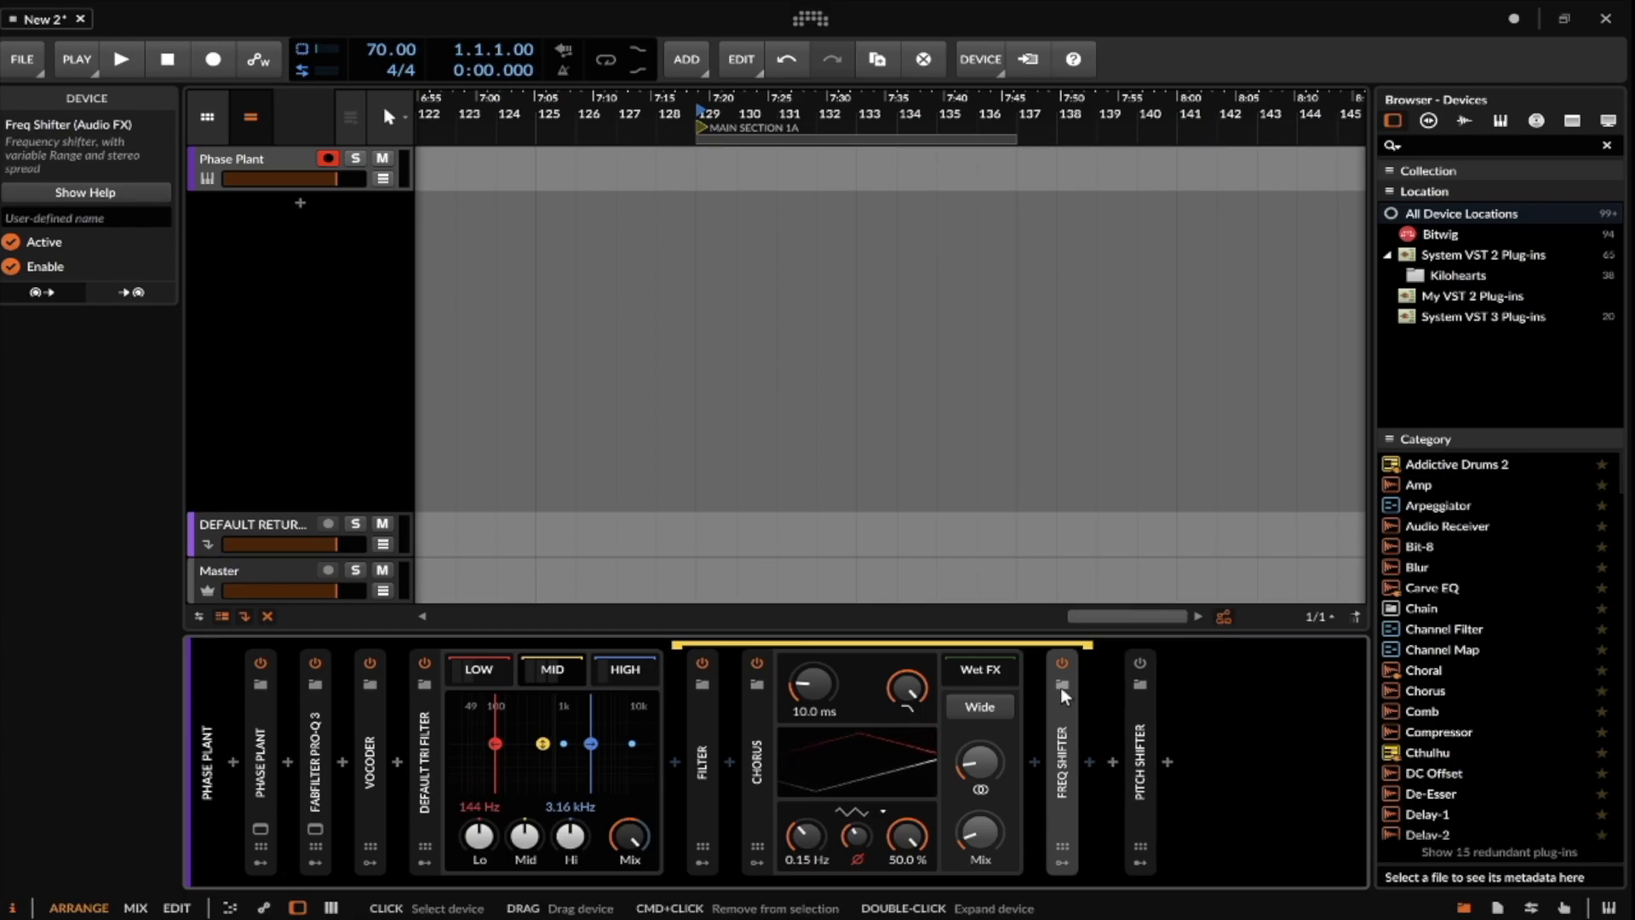
left_click(1061, 662)
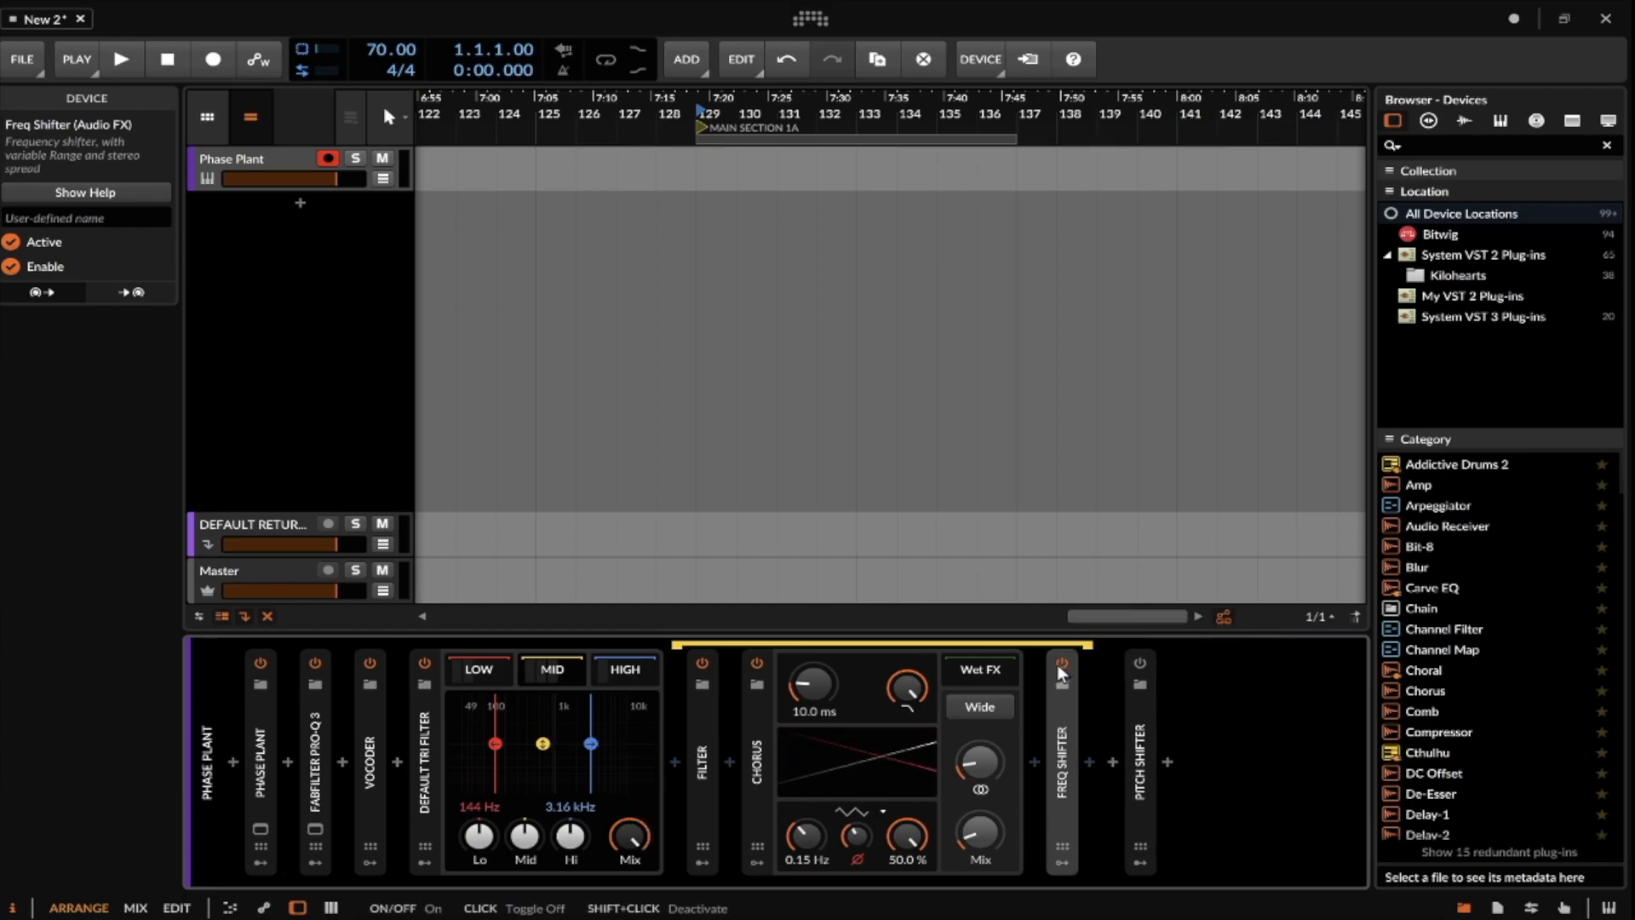
Move the Freq Shifter out of the MID band to just before the Pitch Shifter and collapse the Default Tri Filter.
double_click(755, 710)
left_click(703, 713)
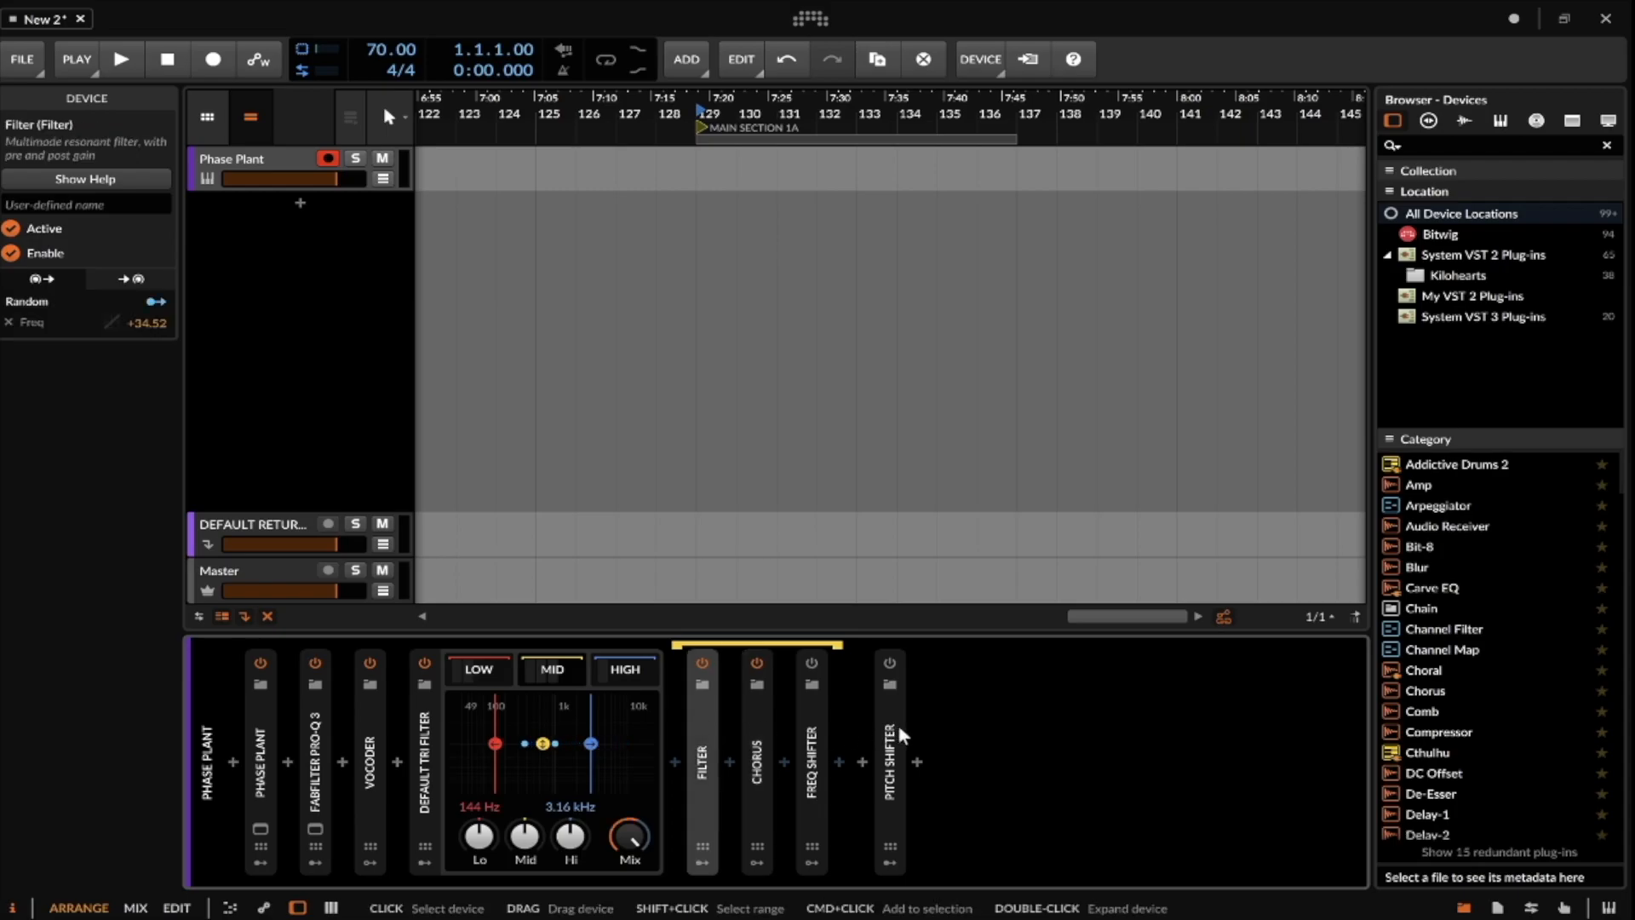
left_click(894, 724)
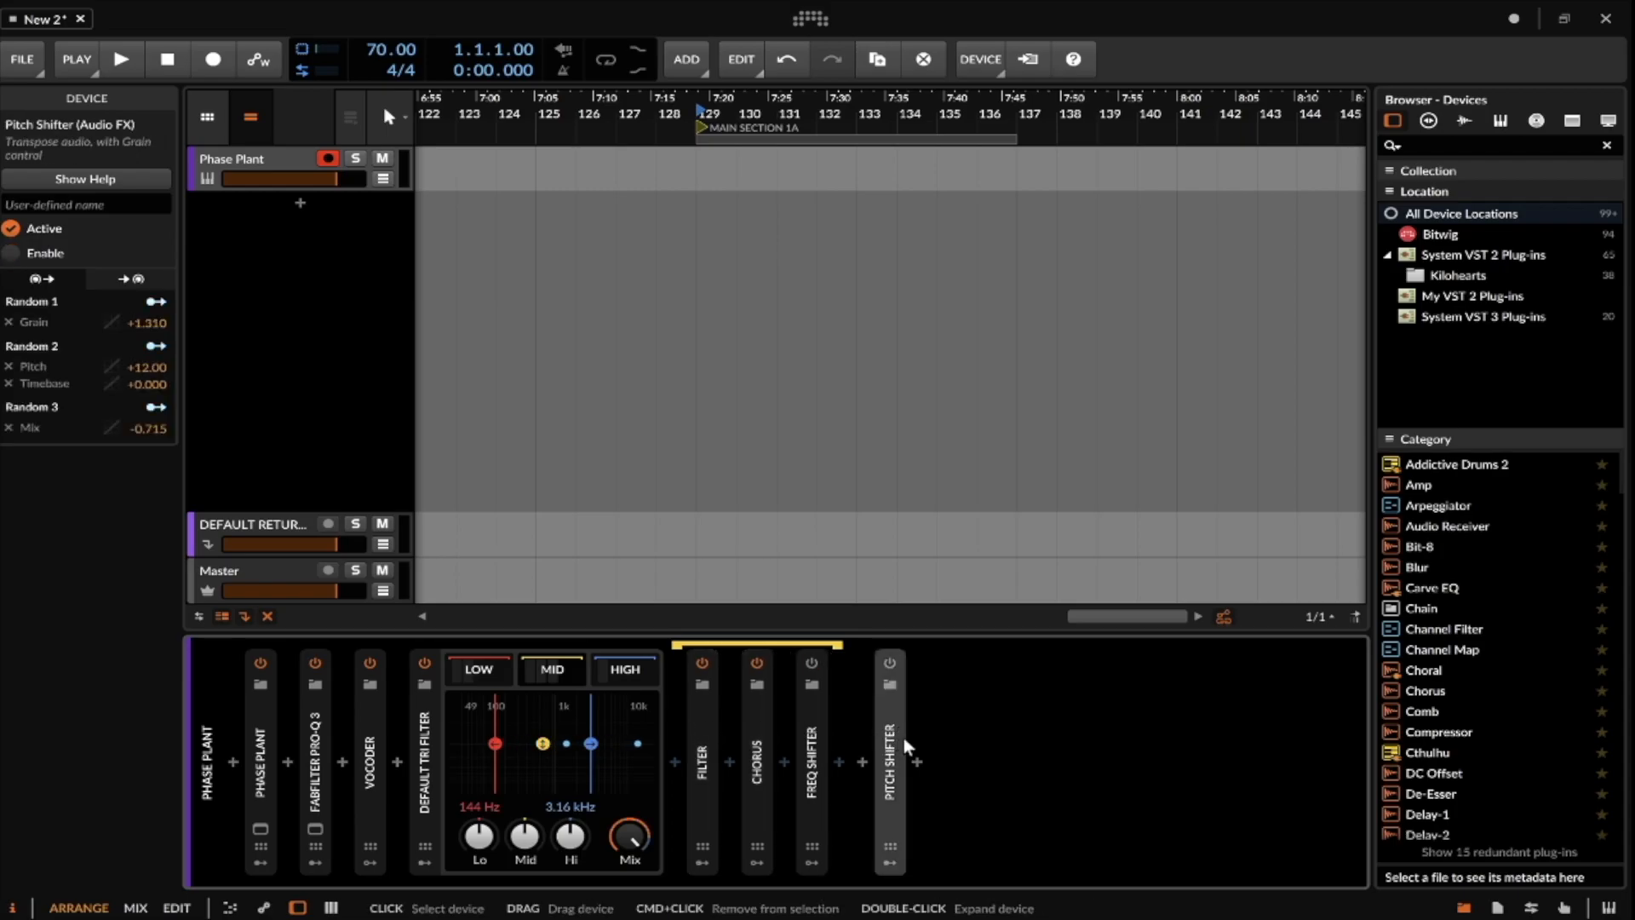
left_click_drag(814, 711, 860, 717)
double_click(429, 733)
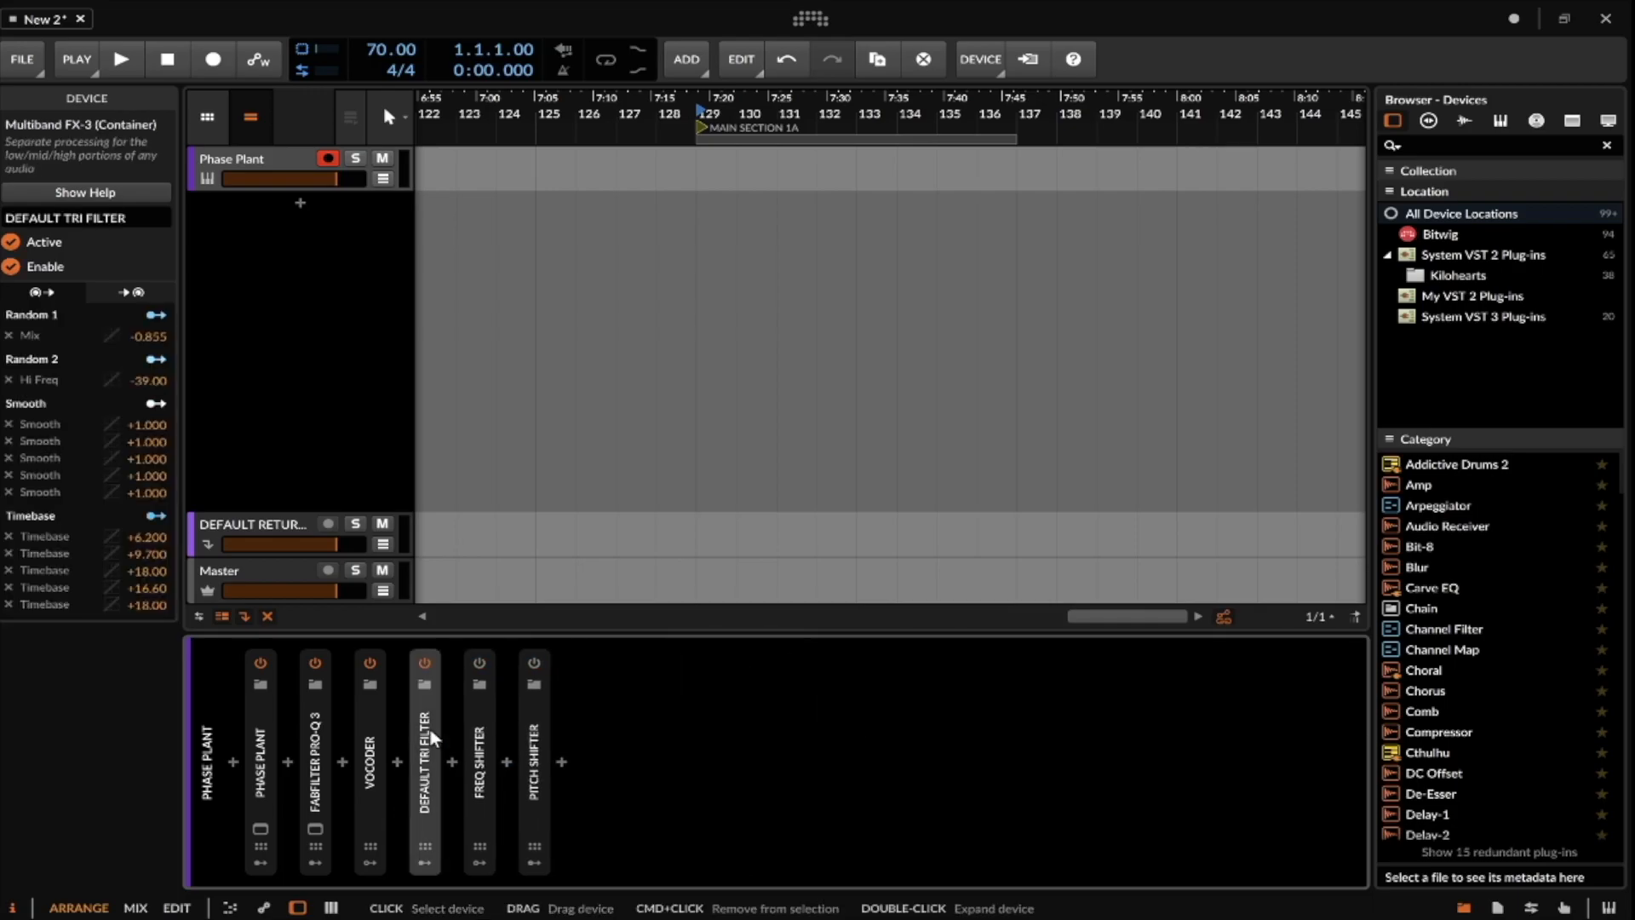
Insert the Raum reverb after the Pitch Shifter, set its Mix to 0.0% and close its window.
left_click(561, 761)
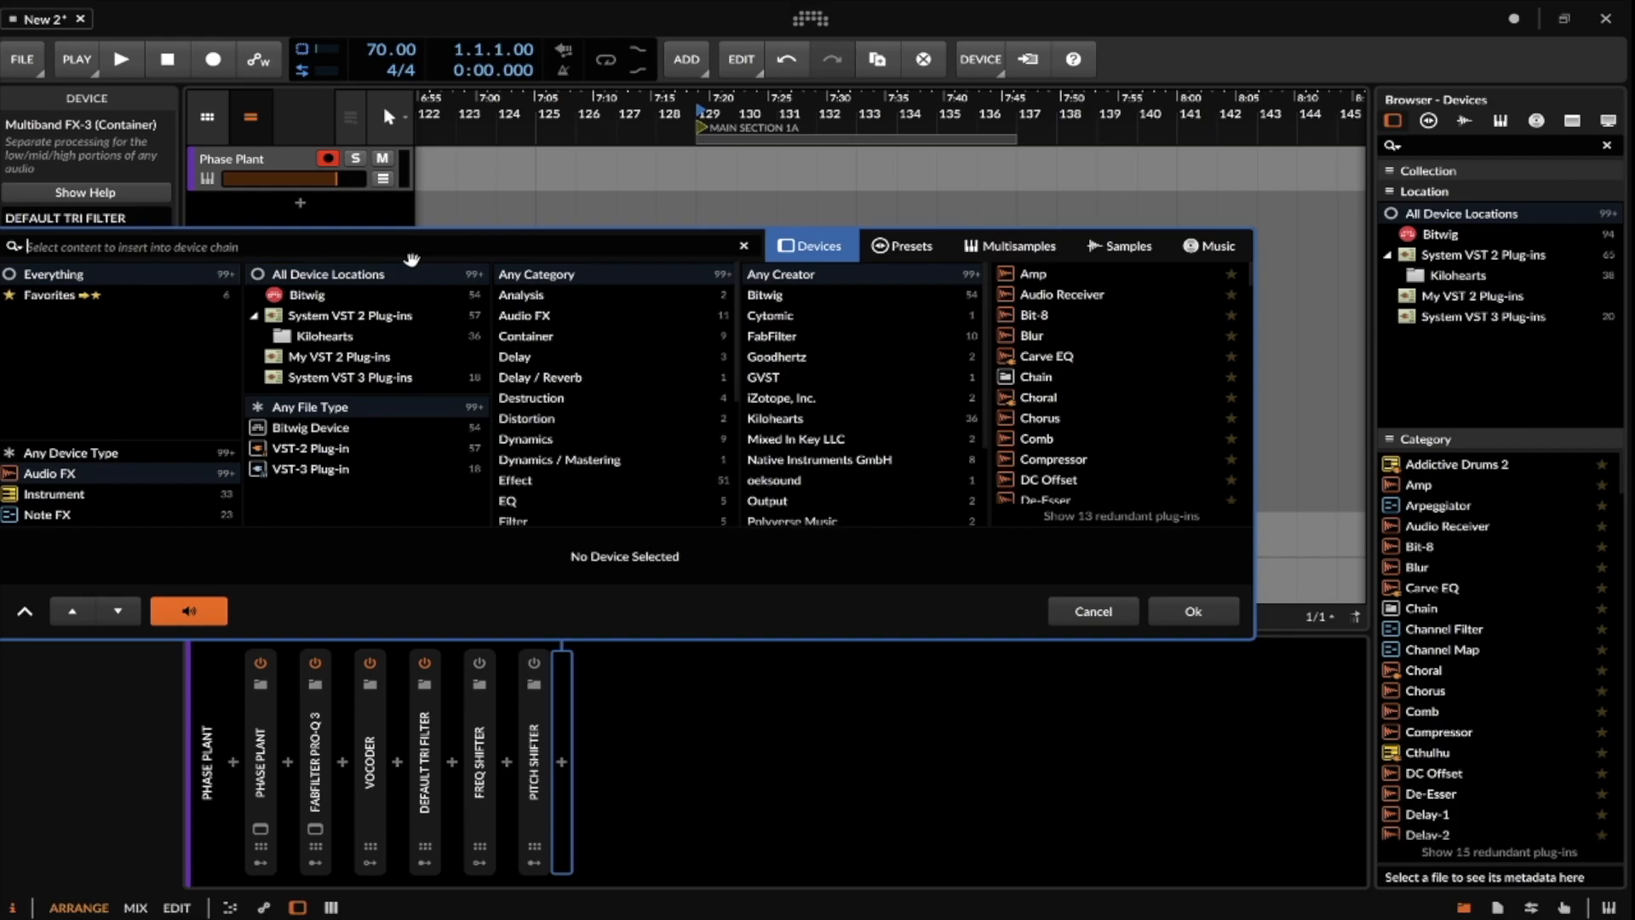
type("REV")
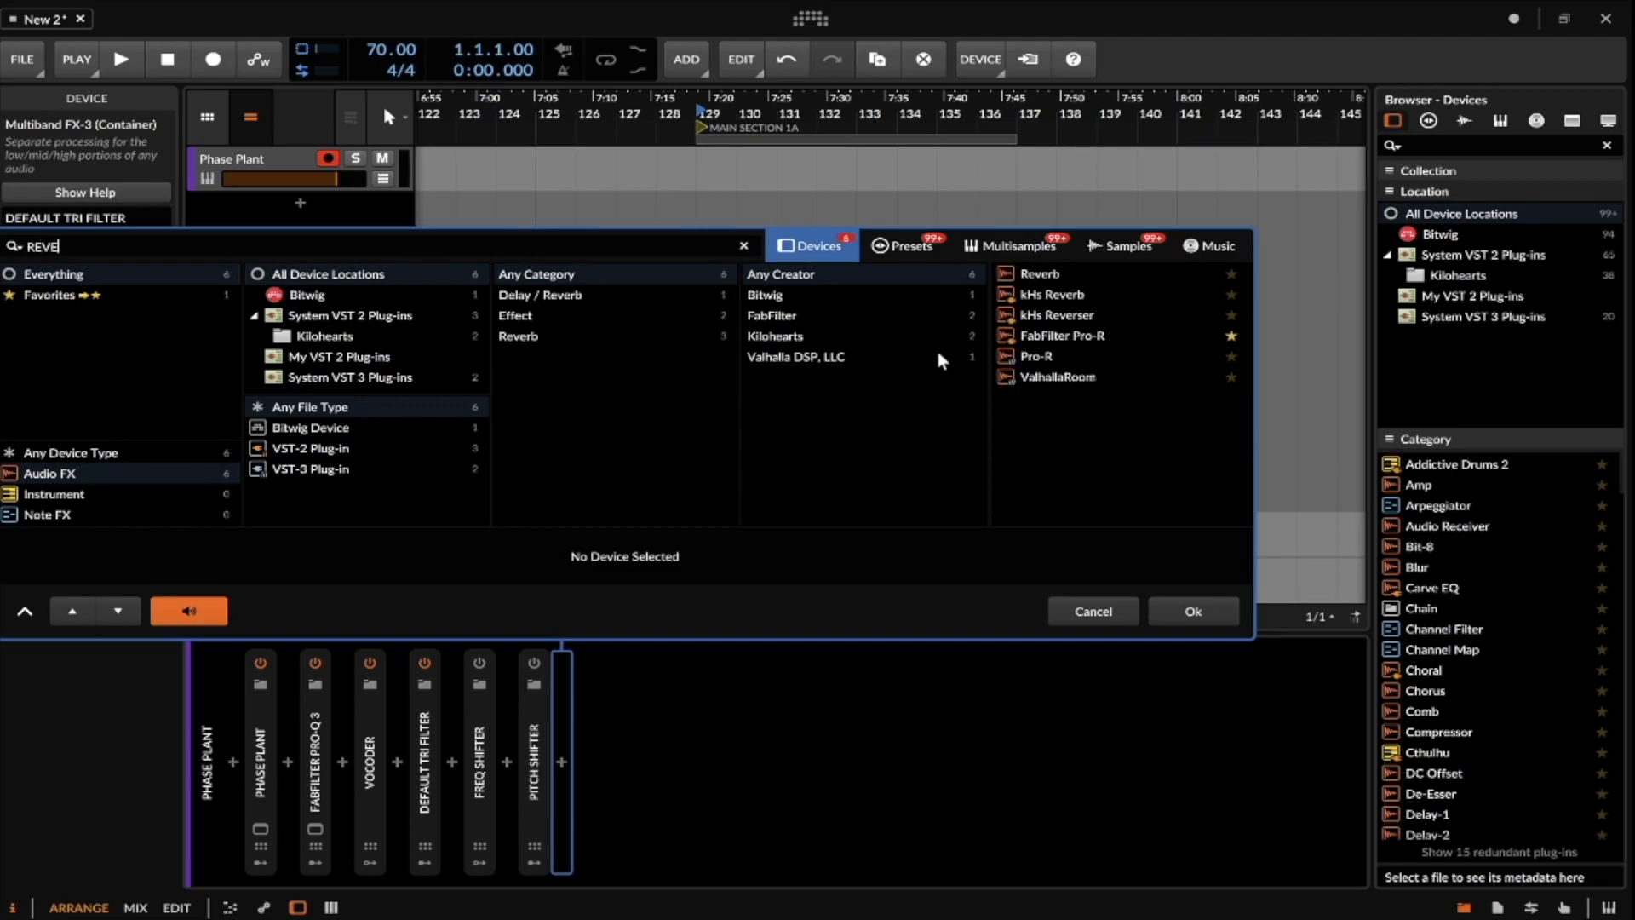
type("E")
key("BackSpace")
key("BackSpace")
key("BackSpace")
type("AUM")
left_click(1091, 273)
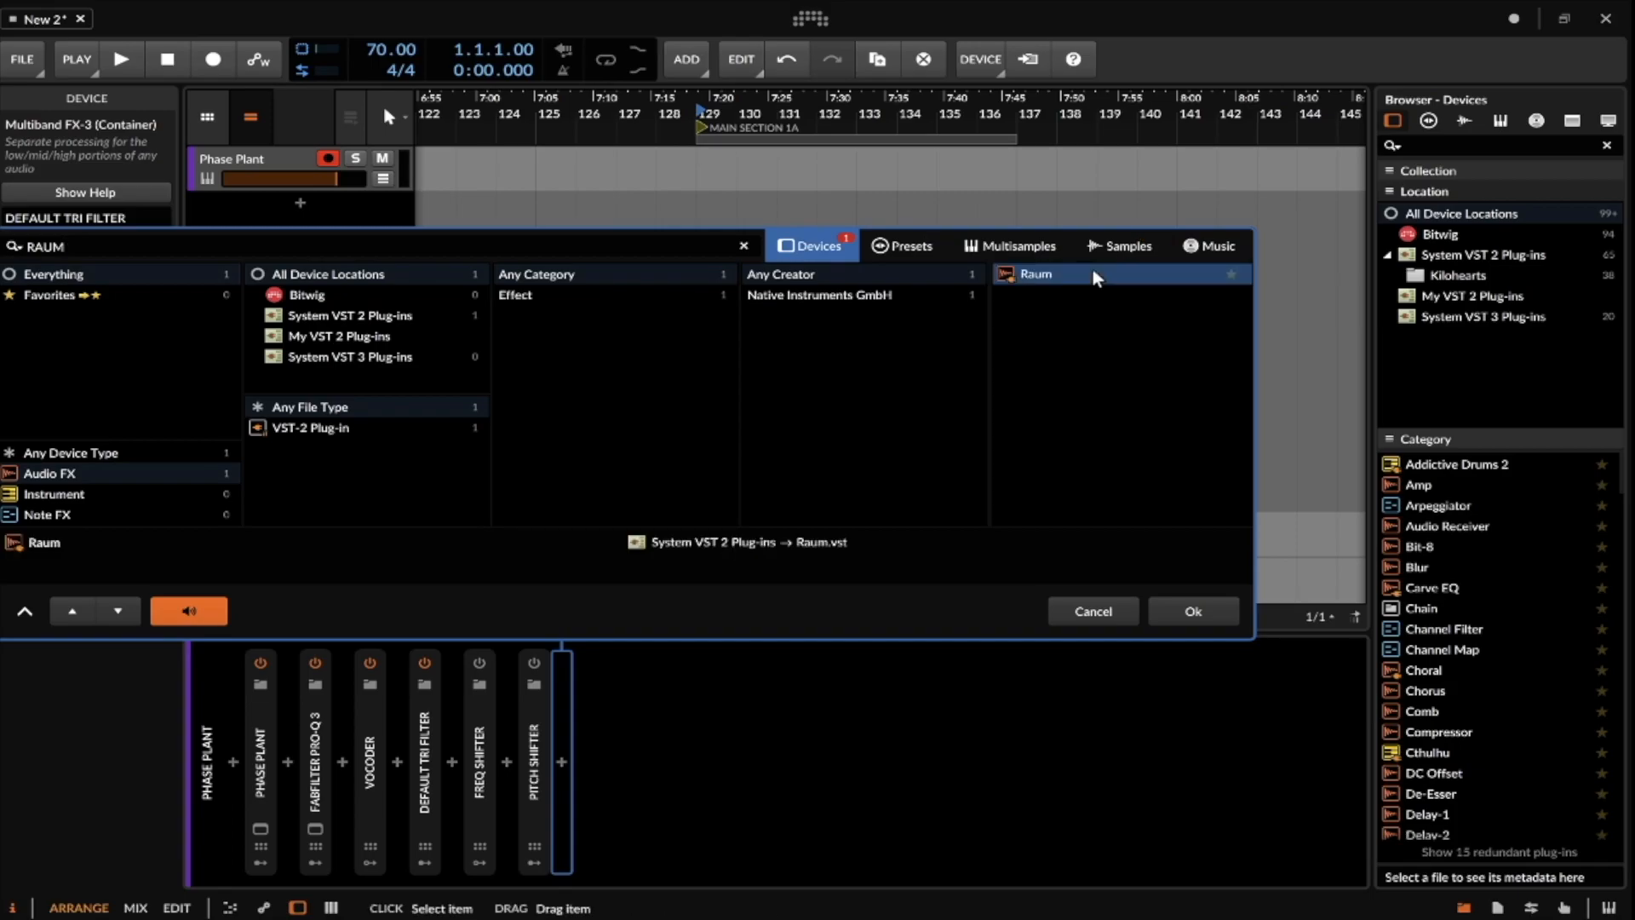
left_click(1201, 613)
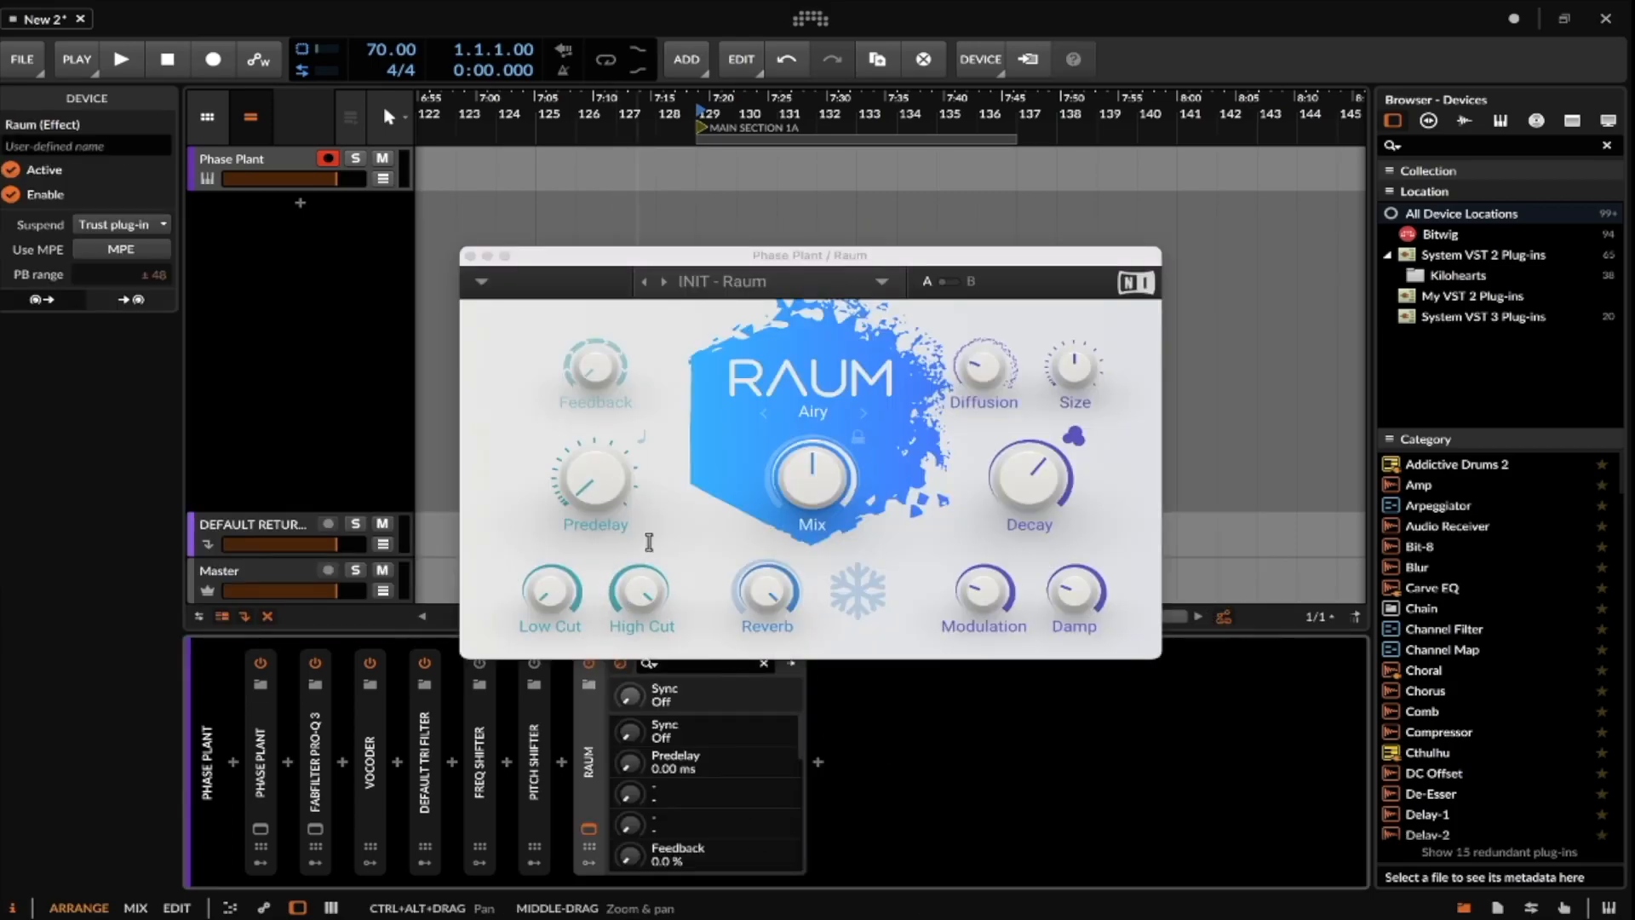
left_click_drag(812, 478, 812, 545)
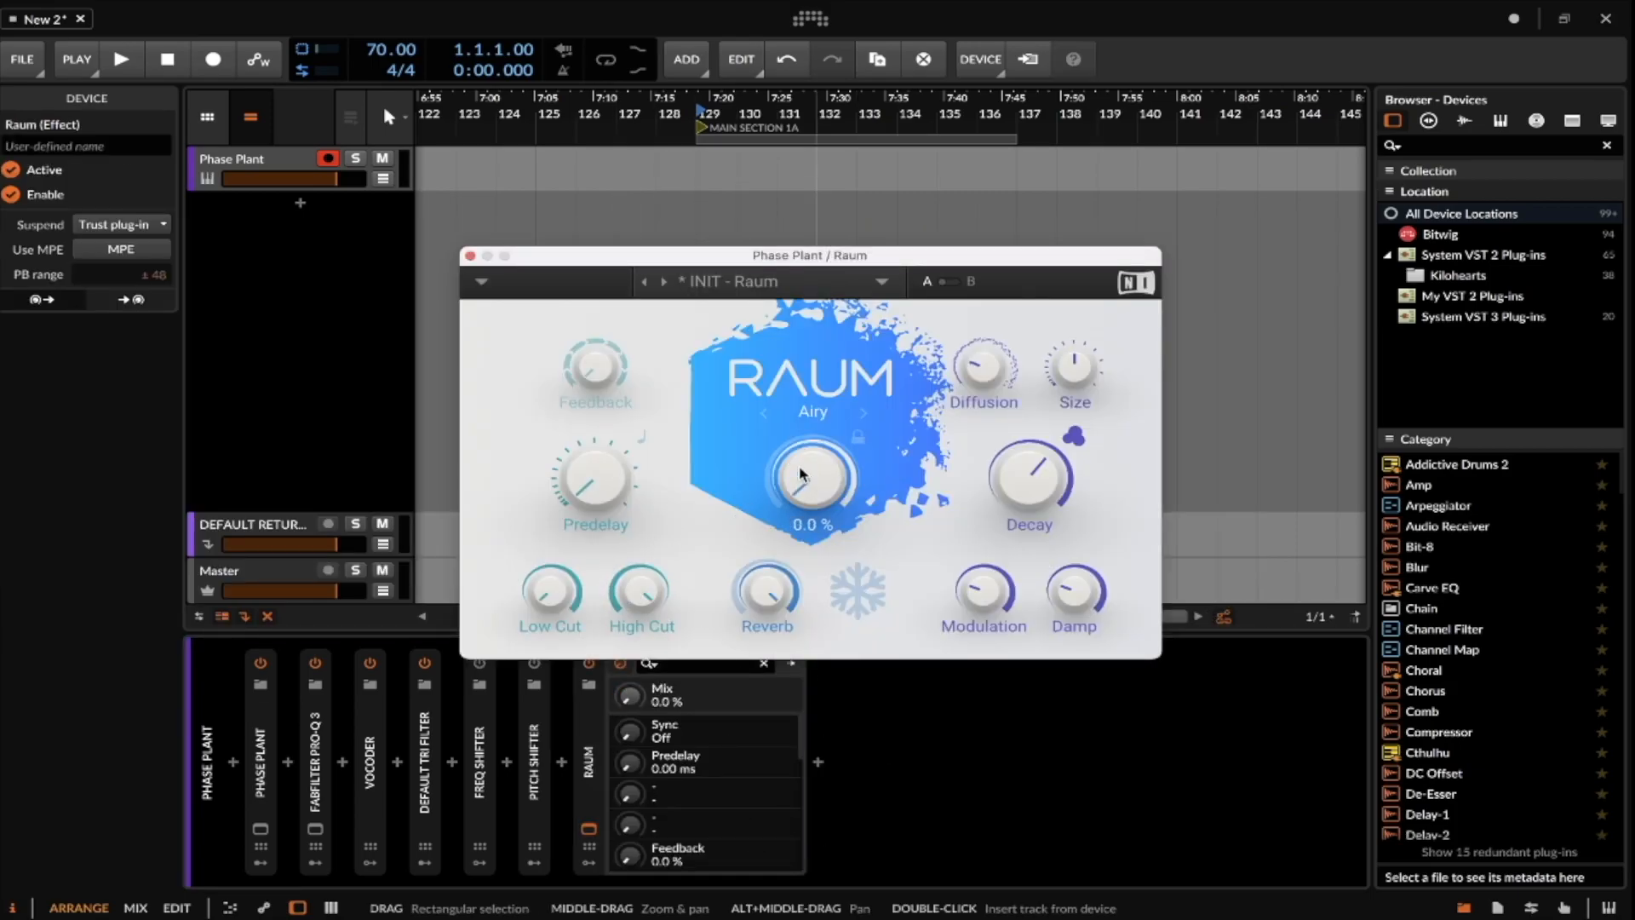
left_click(471, 256)
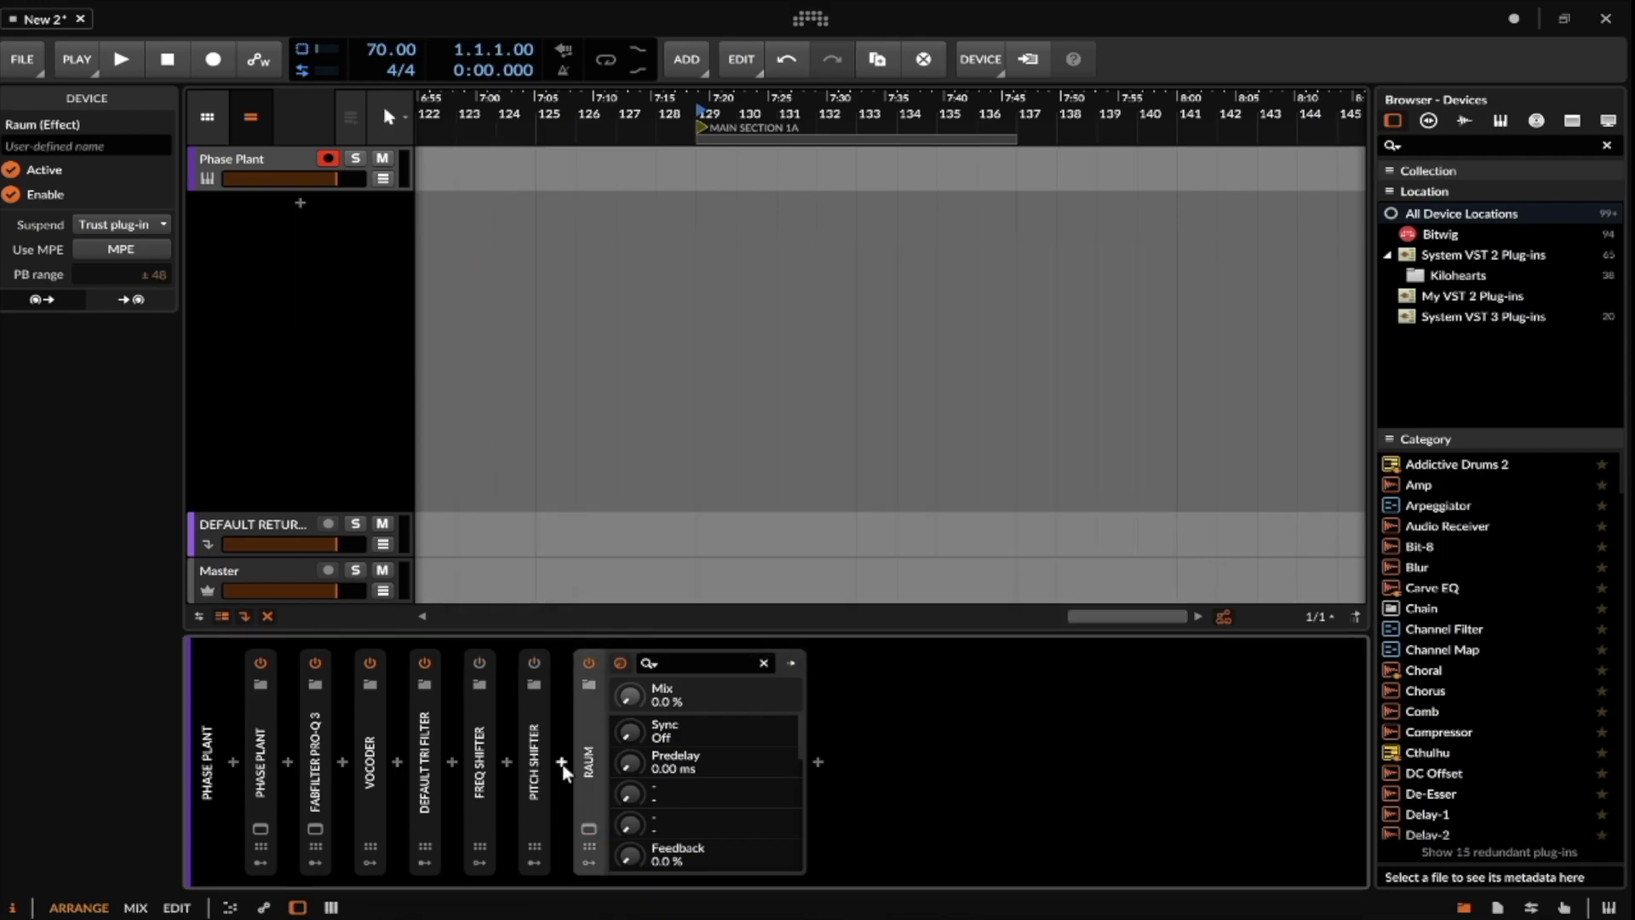
Add a Random modulator to the Raum device.
left_click(588, 862)
left_click(625, 837)
type("RANDOM")
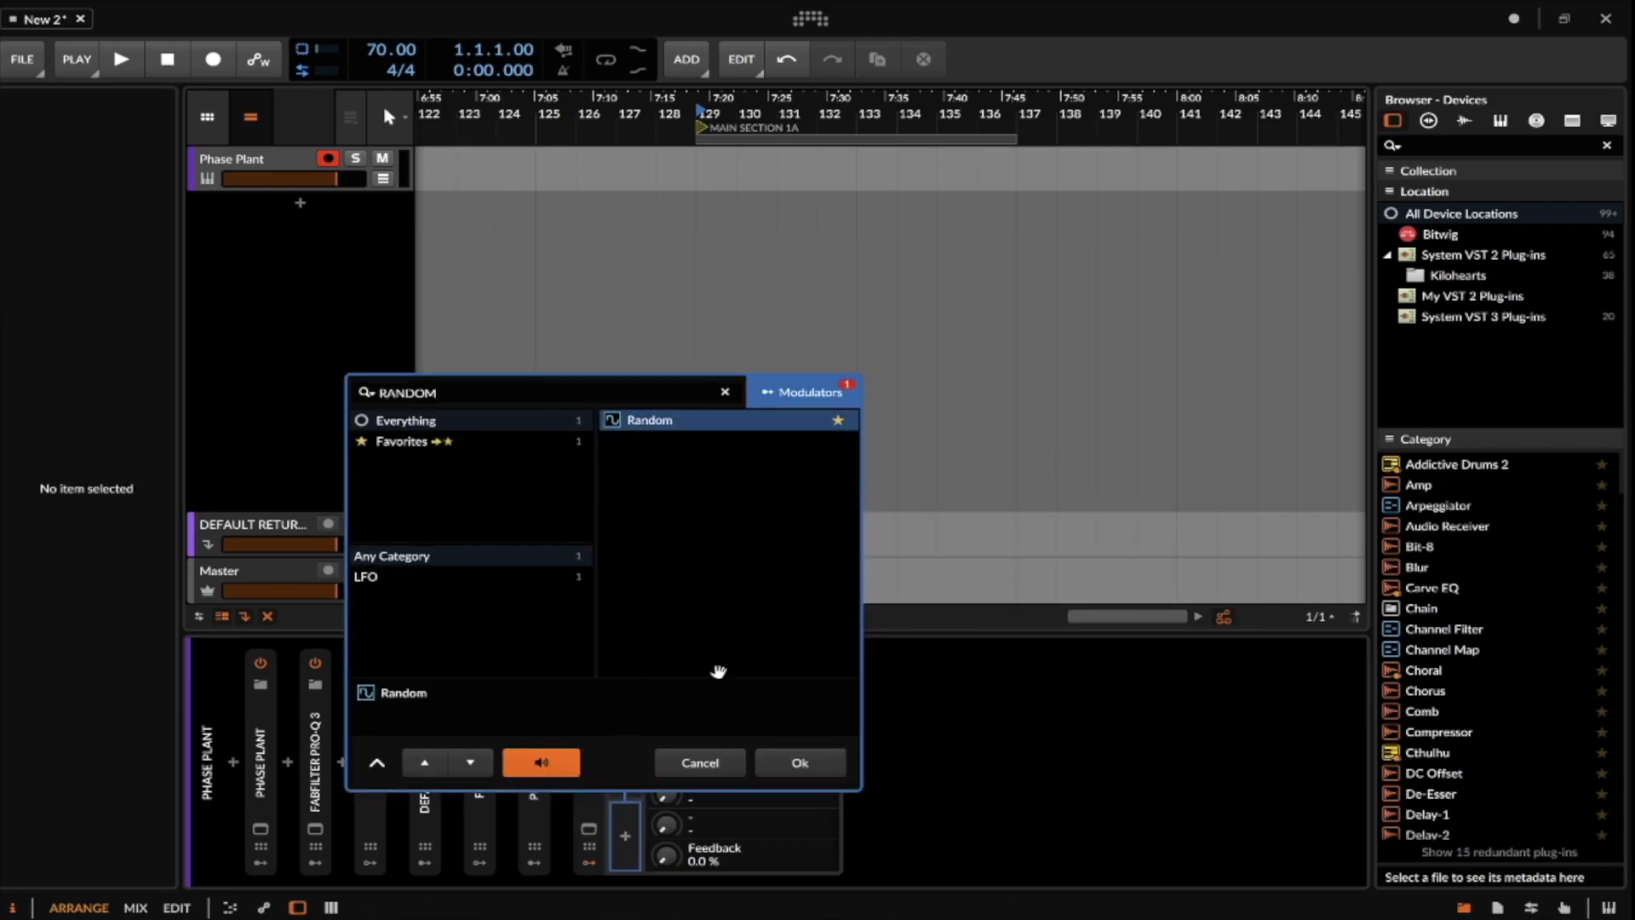
key("Return")
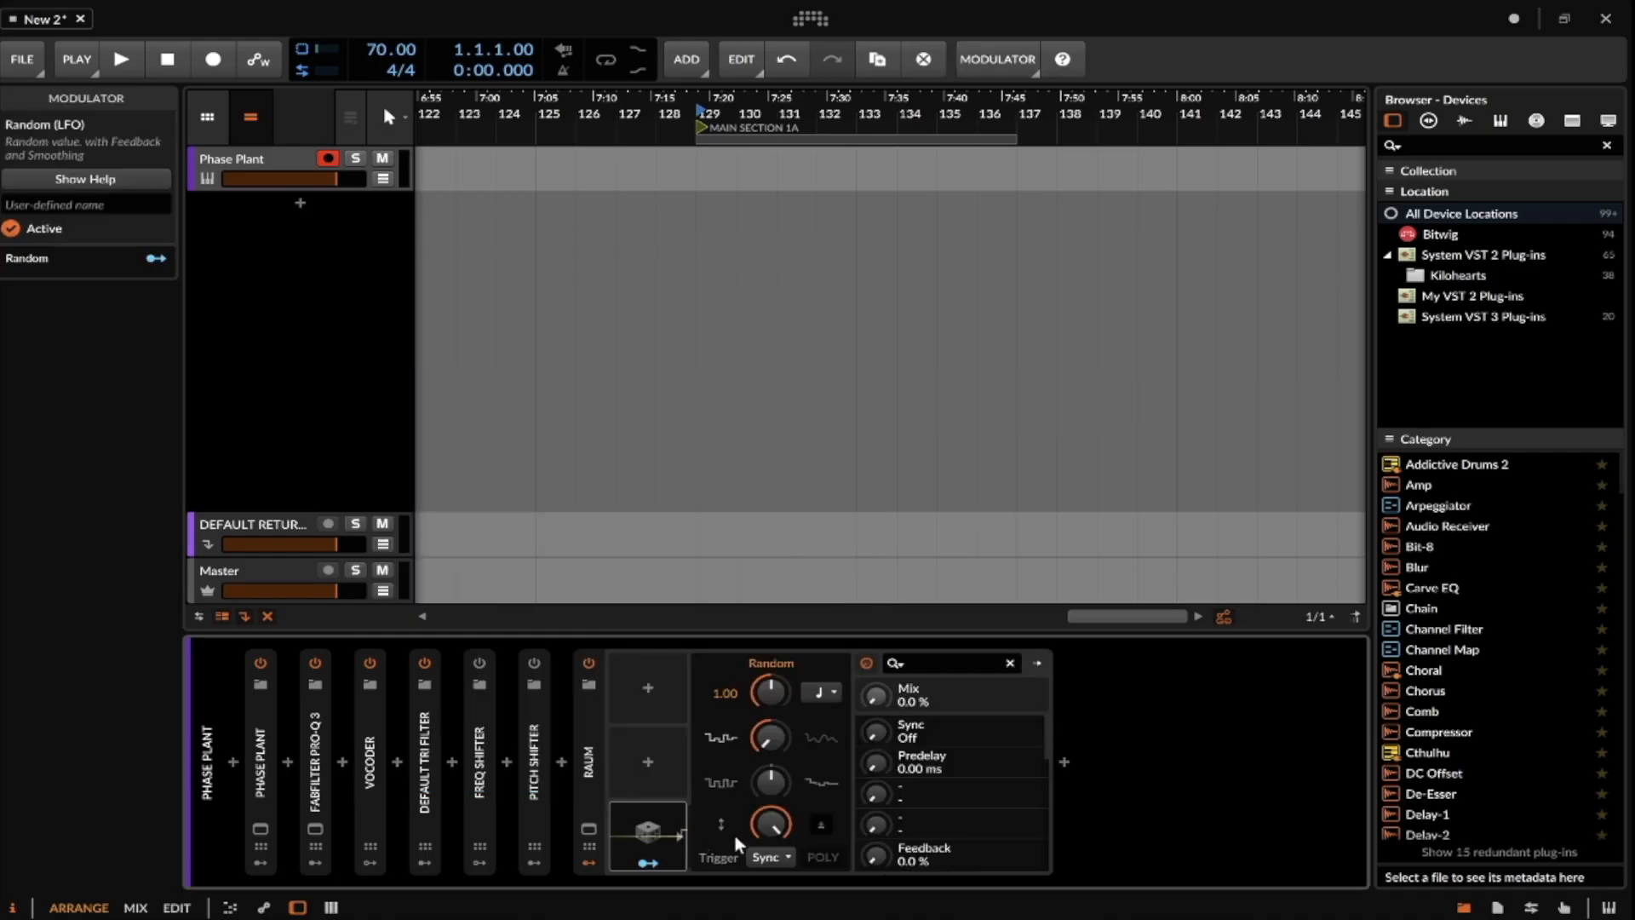
Raise the Random modulator's smoothing to maximum and map it to Raum's Mix with an amount of +0.230.
left_click(645, 865)
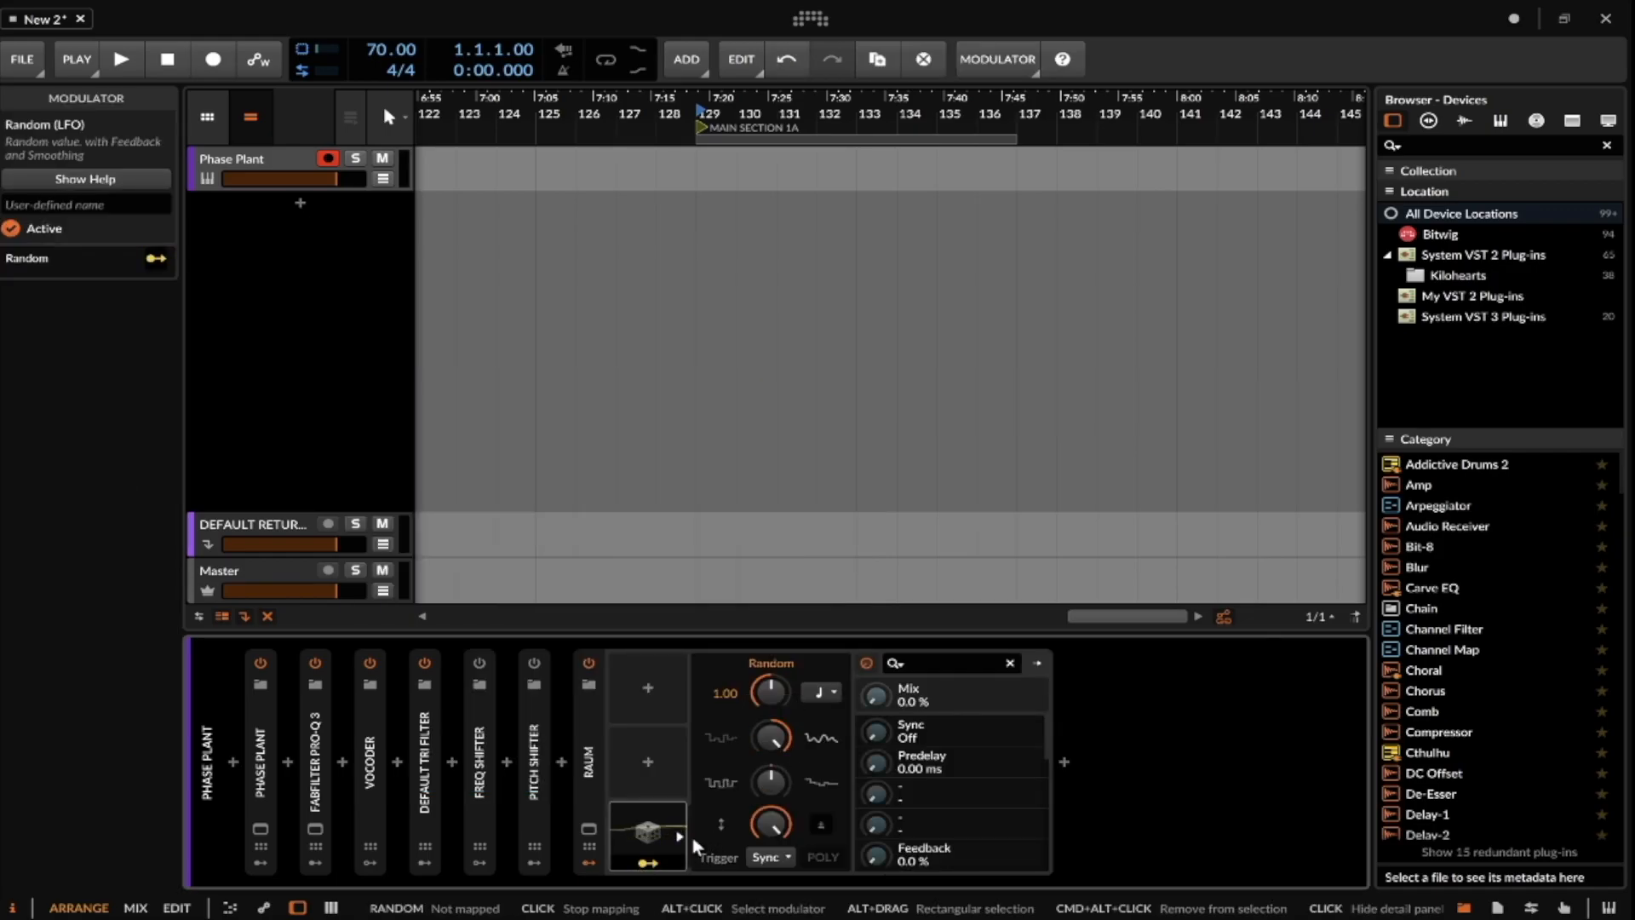
left_click_drag(875, 698, 874, 605)
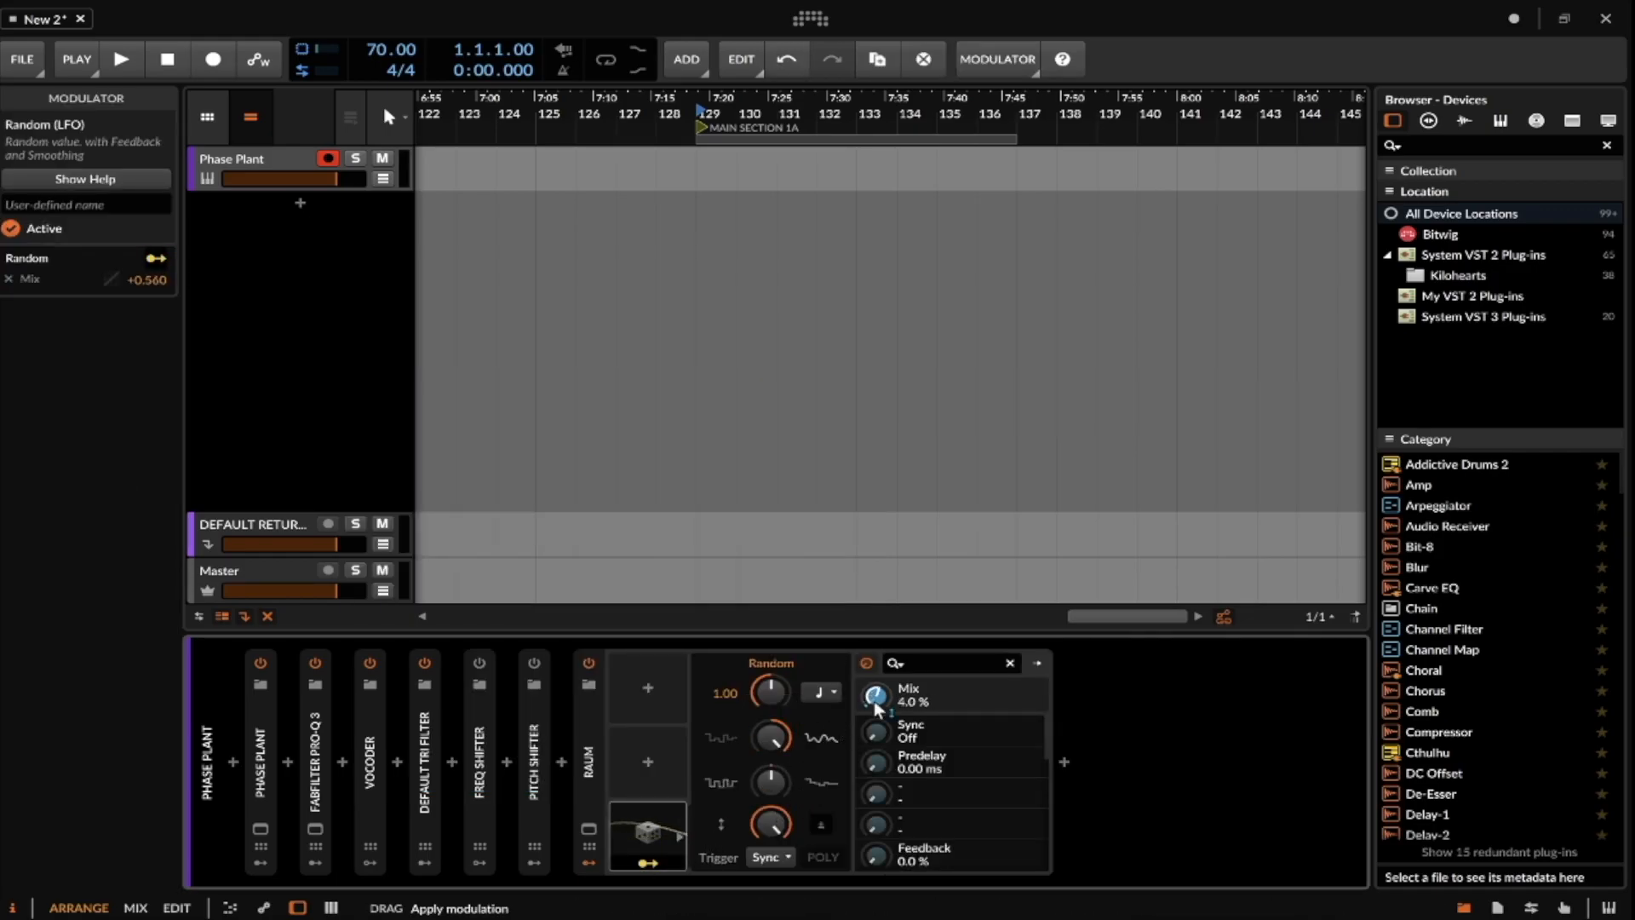
left_click(653, 860)
left_click(654, 863)
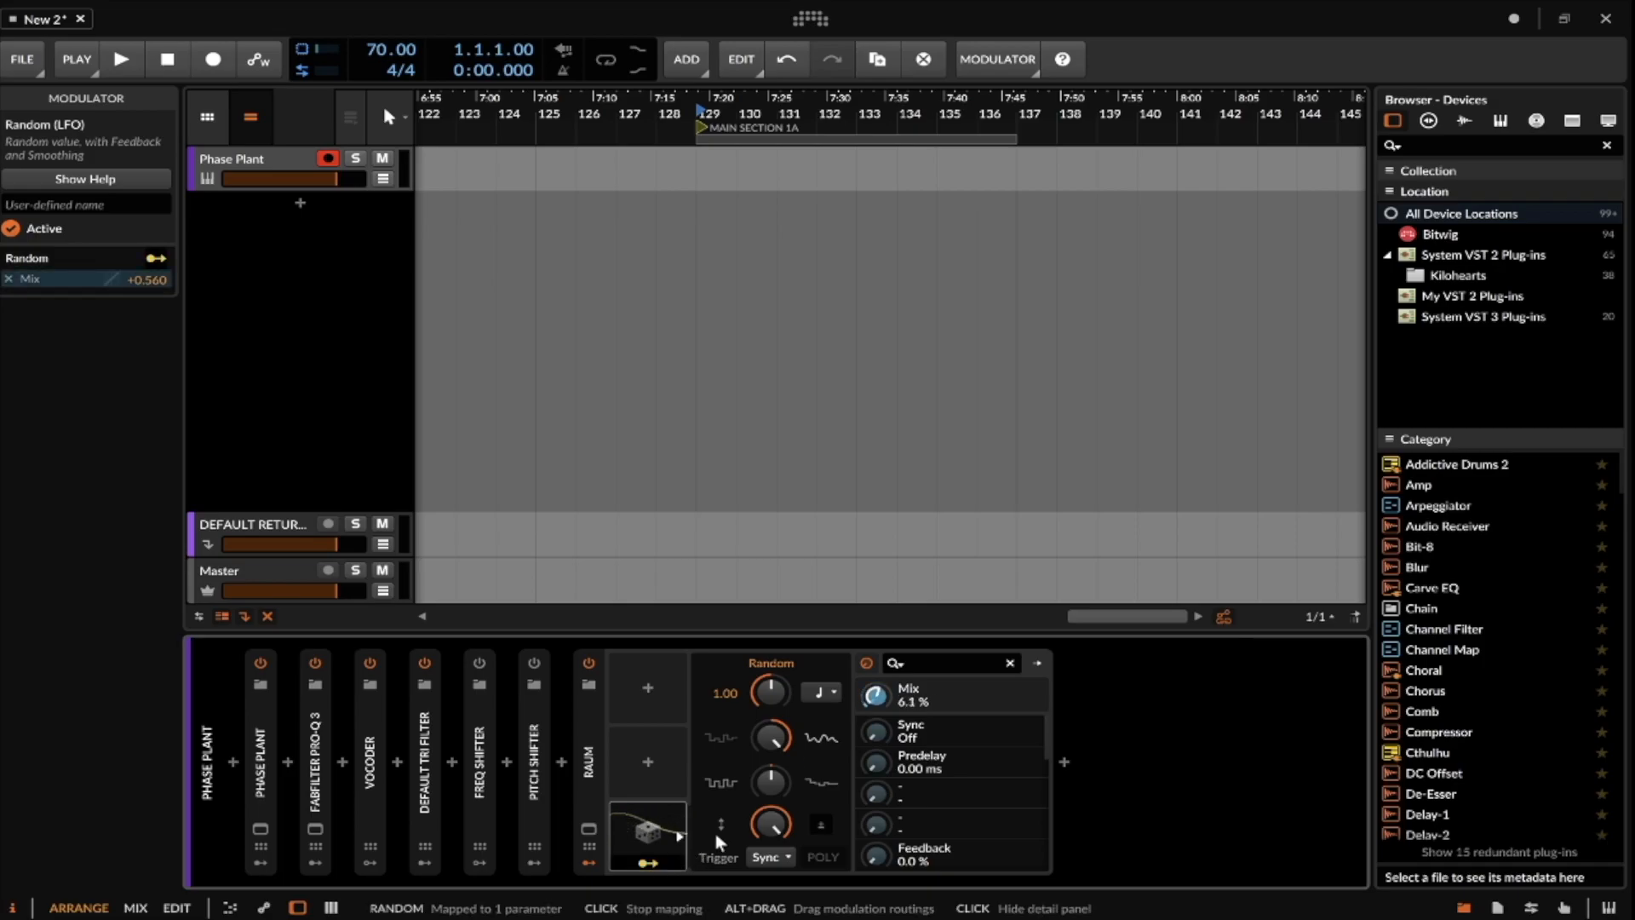
left_click_drag(877, 696, 876, 750)
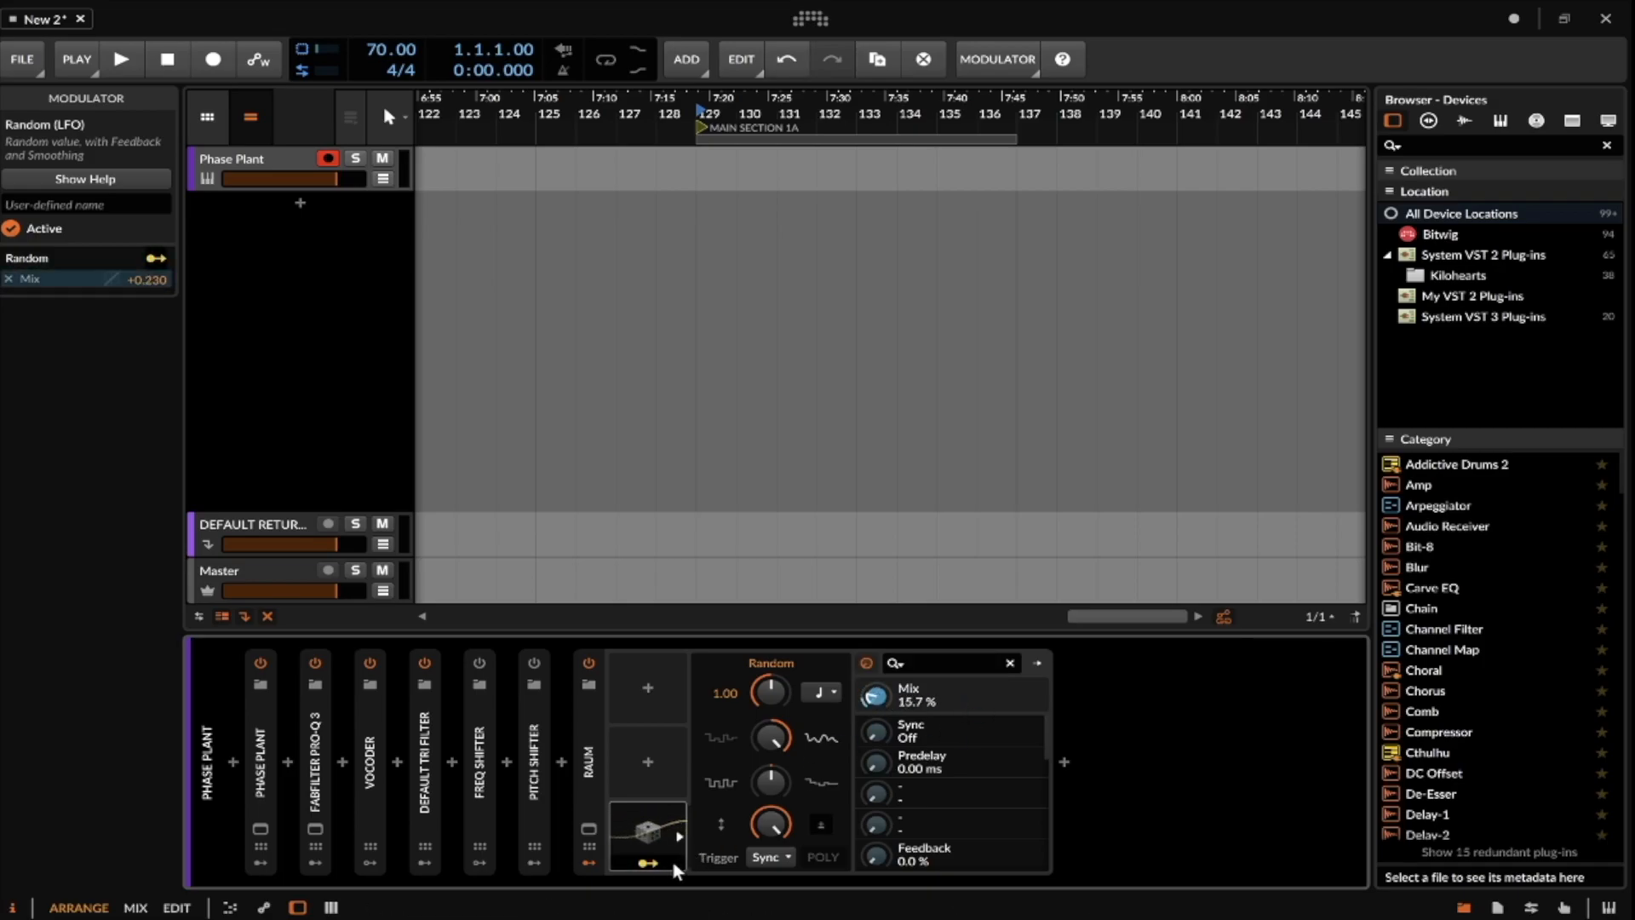
left_click(647, 862)
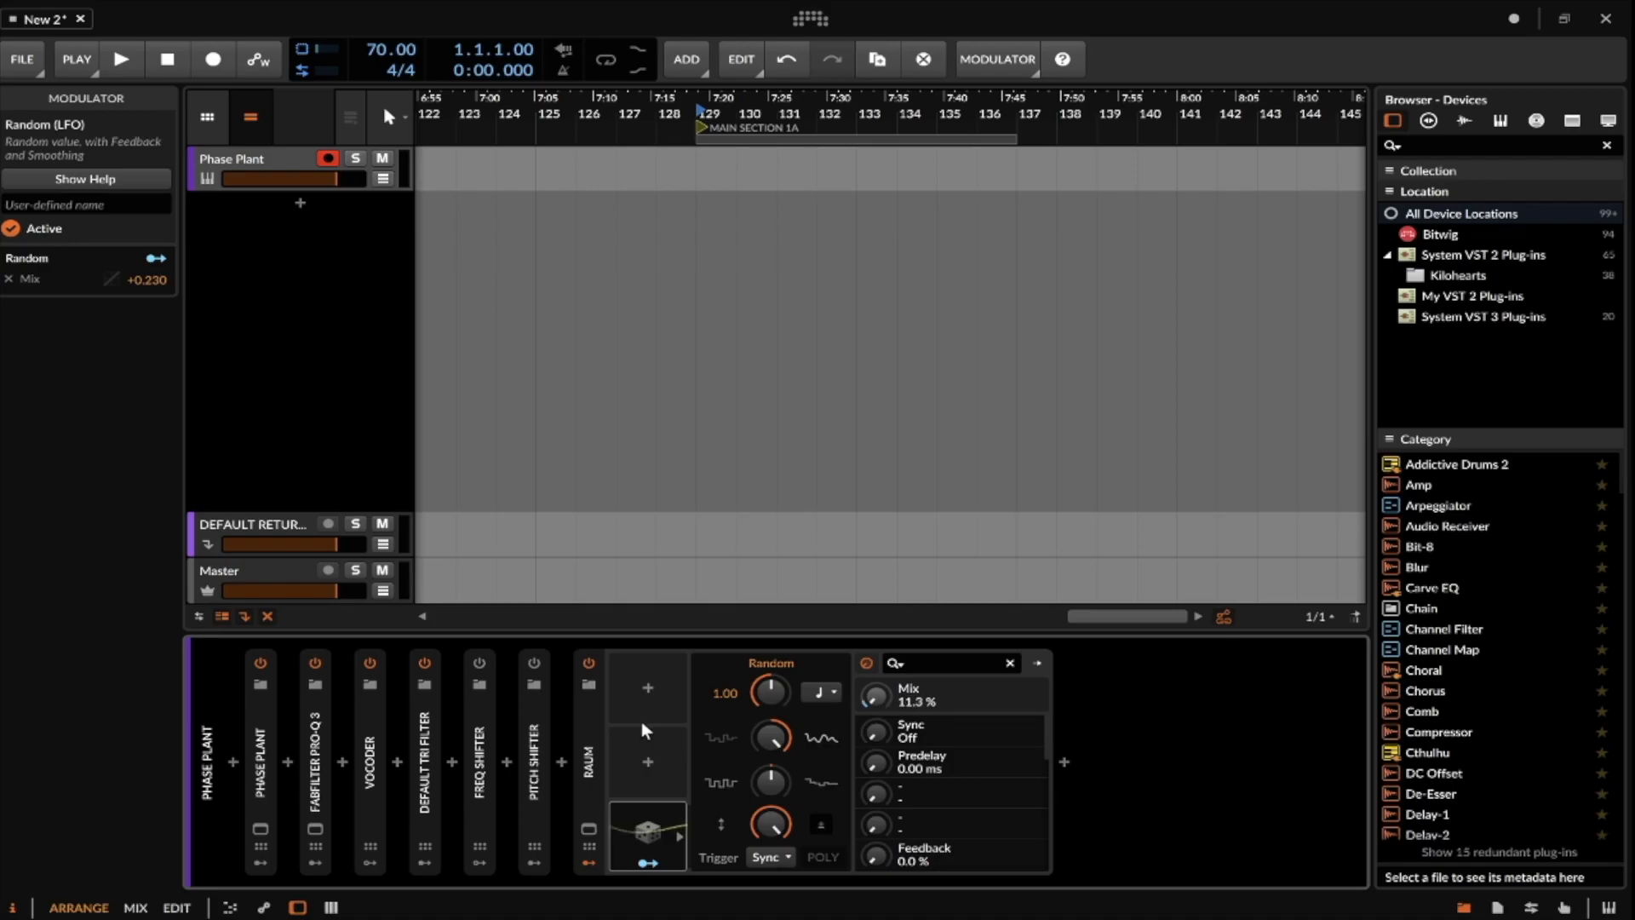
Hide Raum's modulators and insert Bitwig's Filter device after Raum at the end of the chain.
left_click(590, 716)
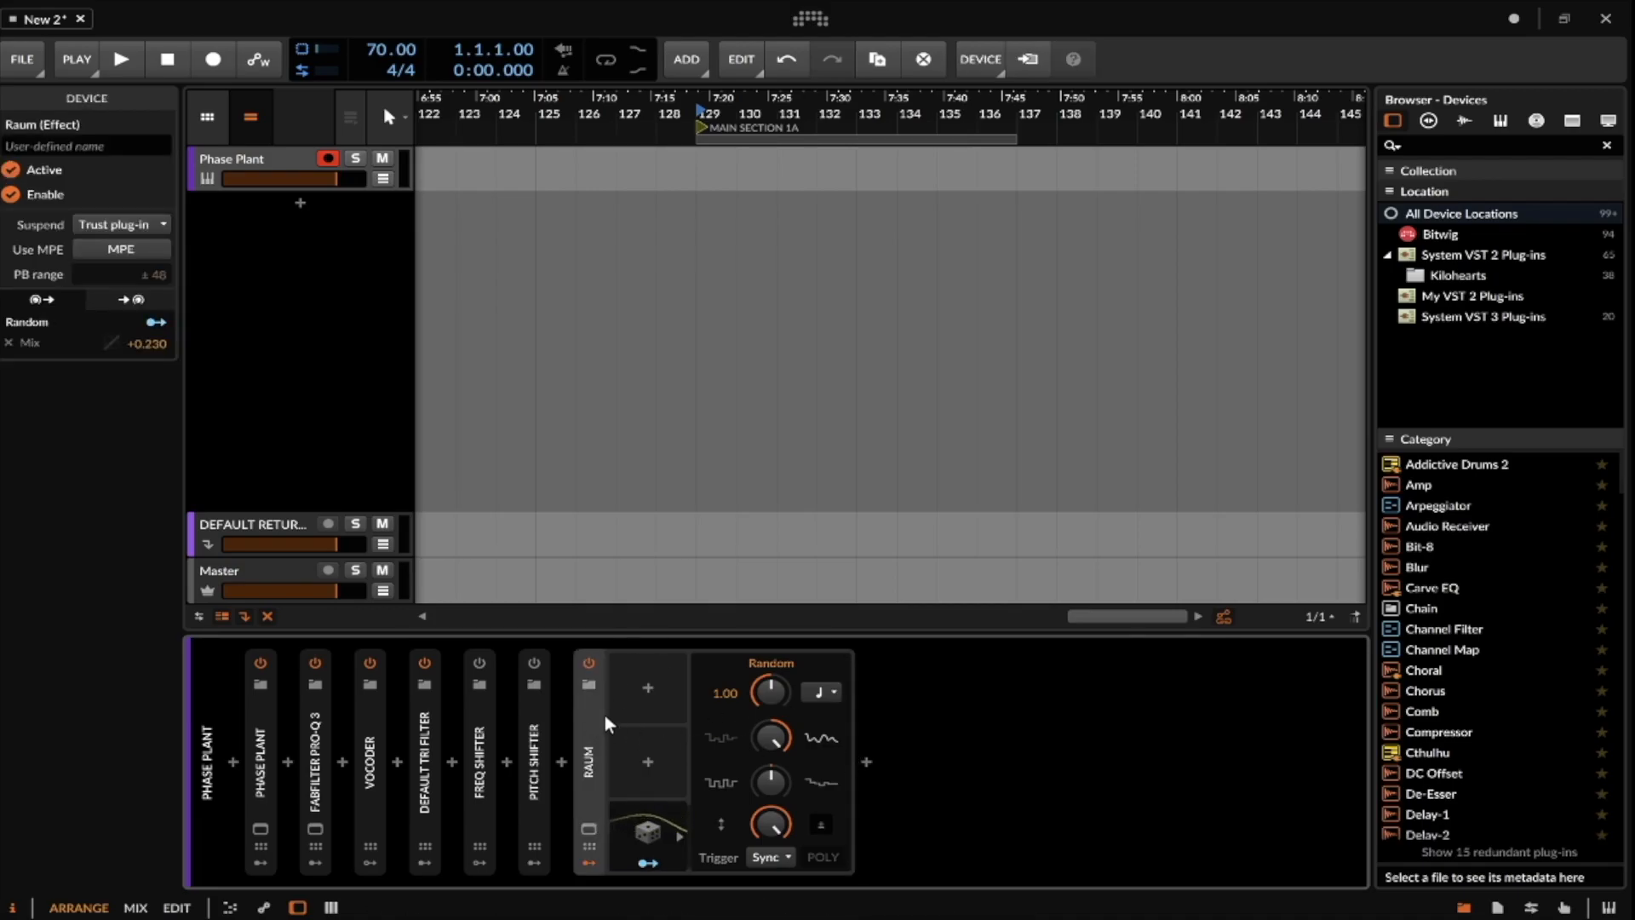
left_click(589, 828)
left_click(589, 863)
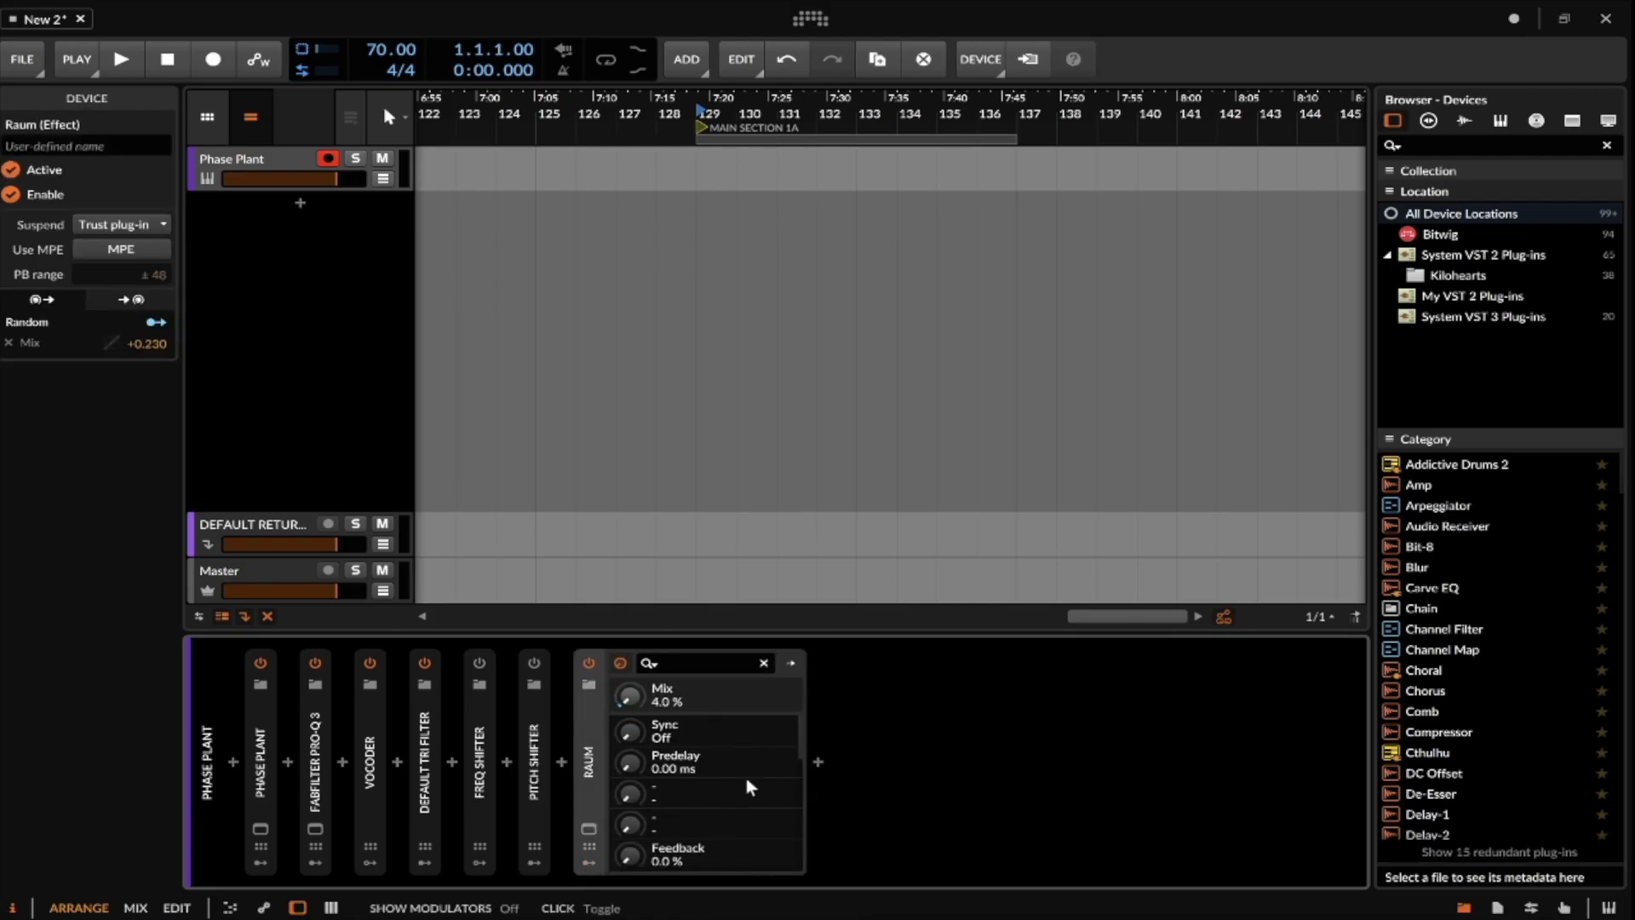
left_click(818, 760)
type("FILTER")
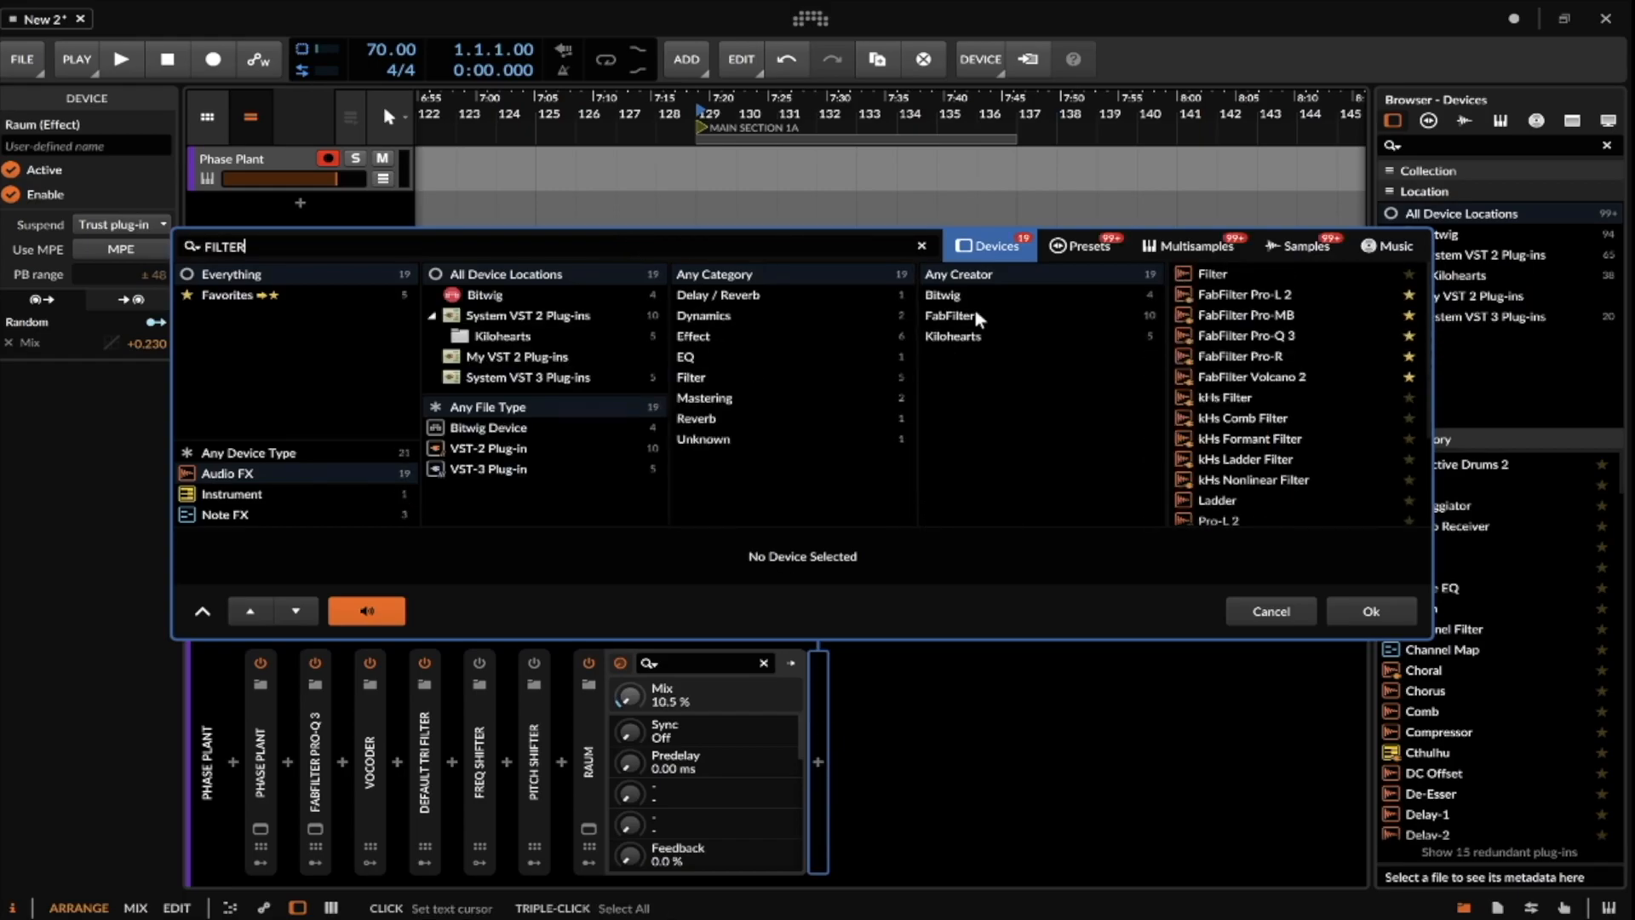
key("Down")
left_click(1371, 610)
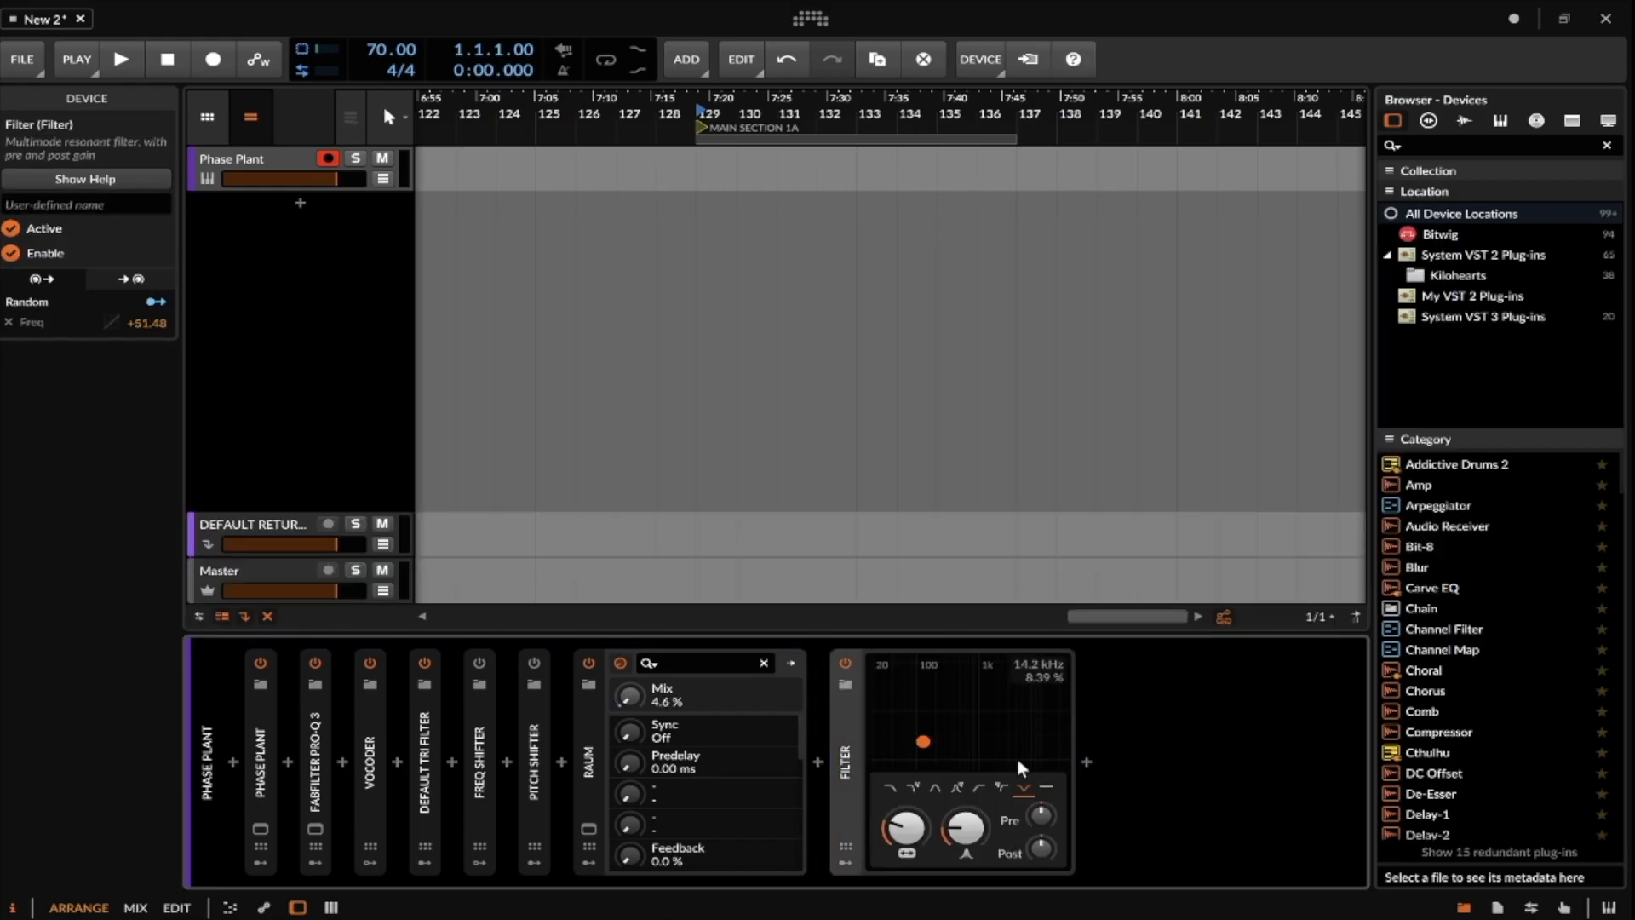
Make the new Filter low-pass at about 1.01 kHz, set its Random-to-Freq amount to +89.51 and show the Random modulator's settings.
left_click(846, 863)
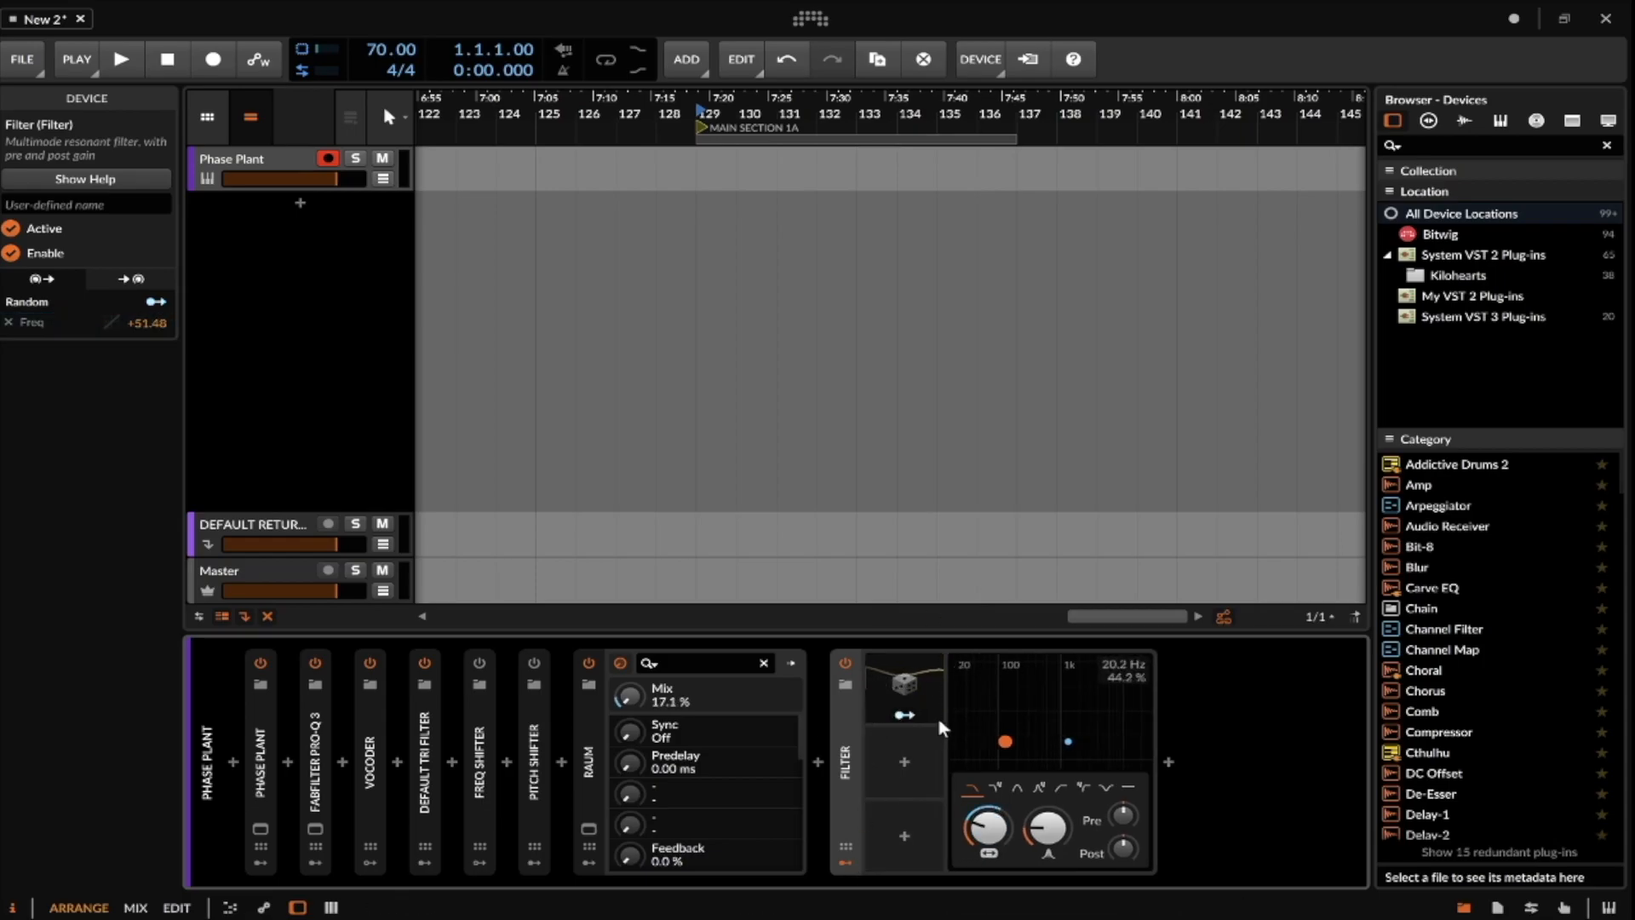
left_click(909, 714)
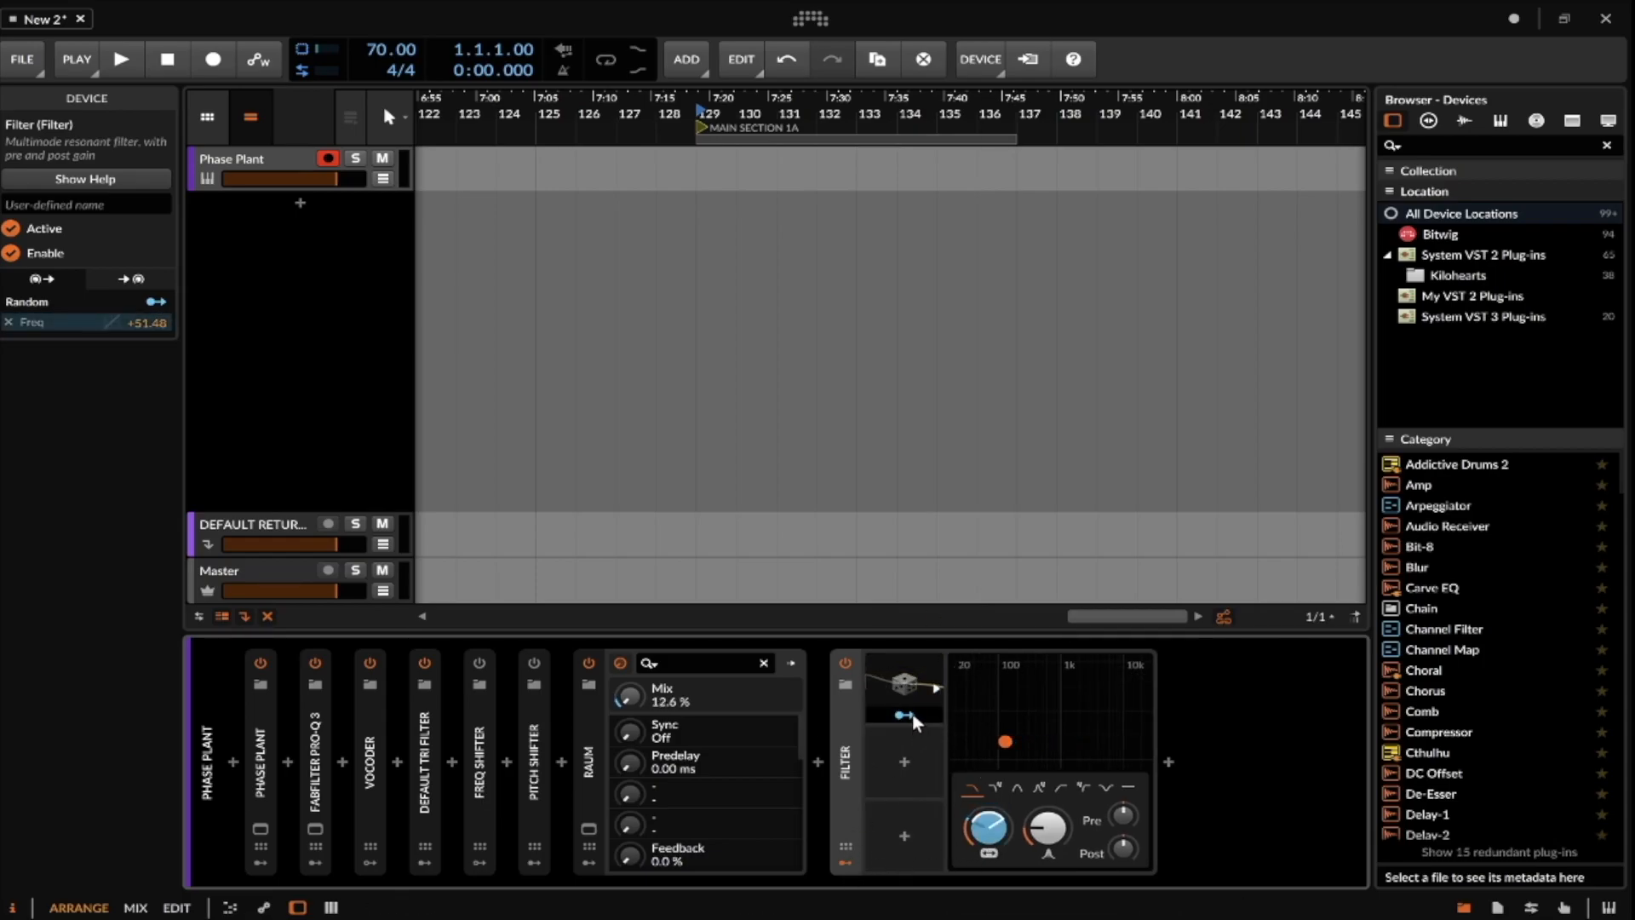
left_click_drag(986, 824, 988, 800)
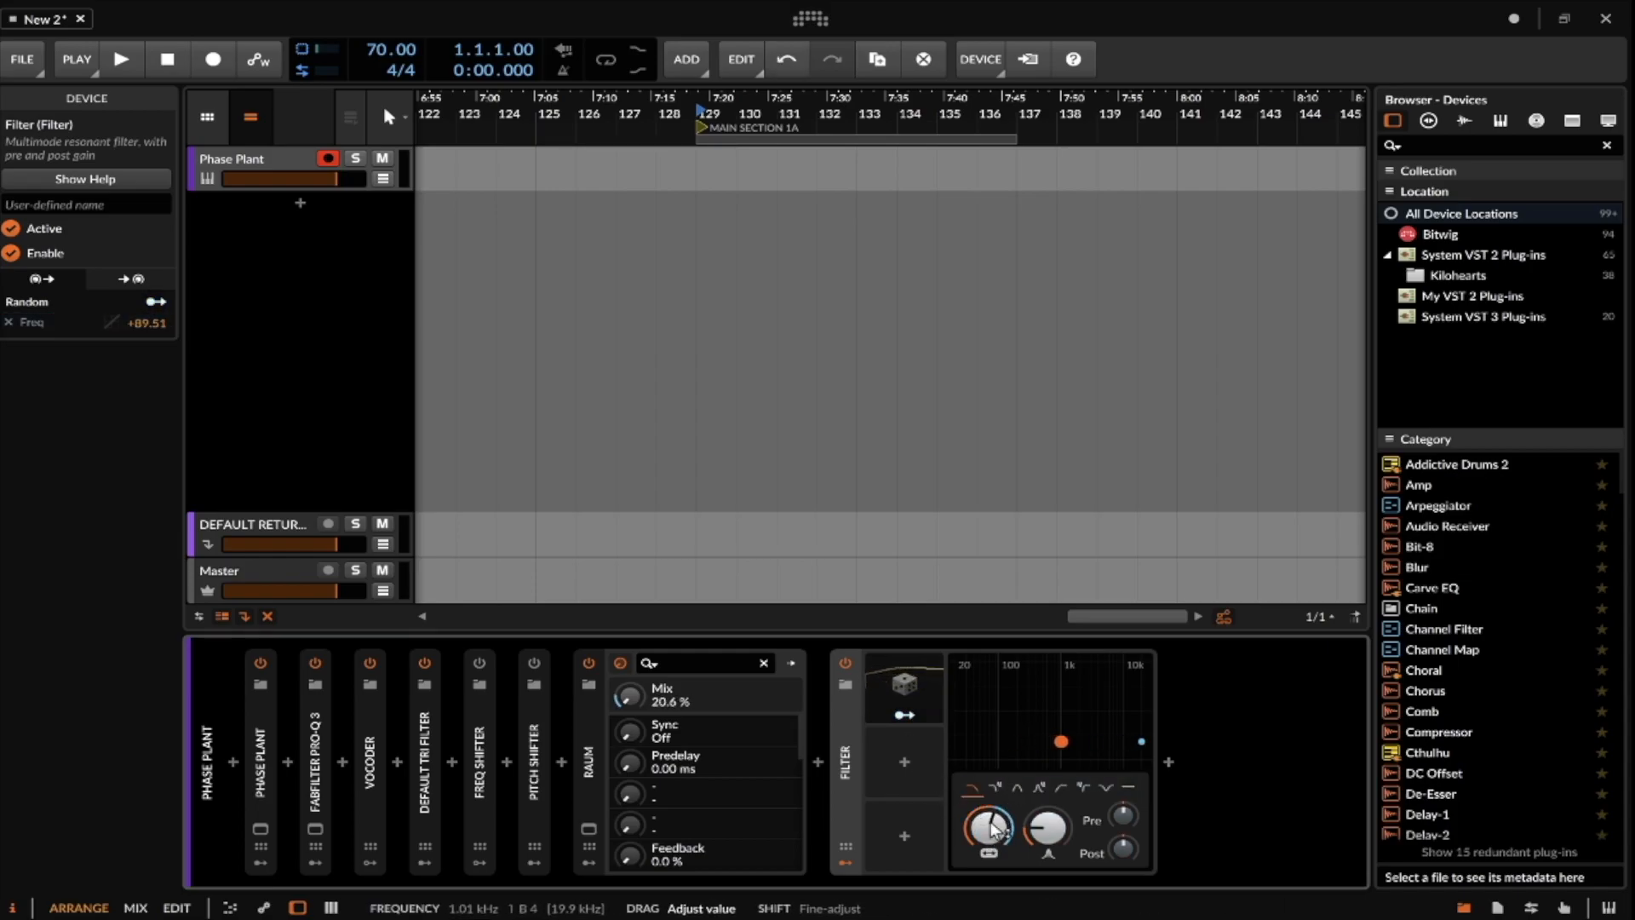
left_click(906, 702)
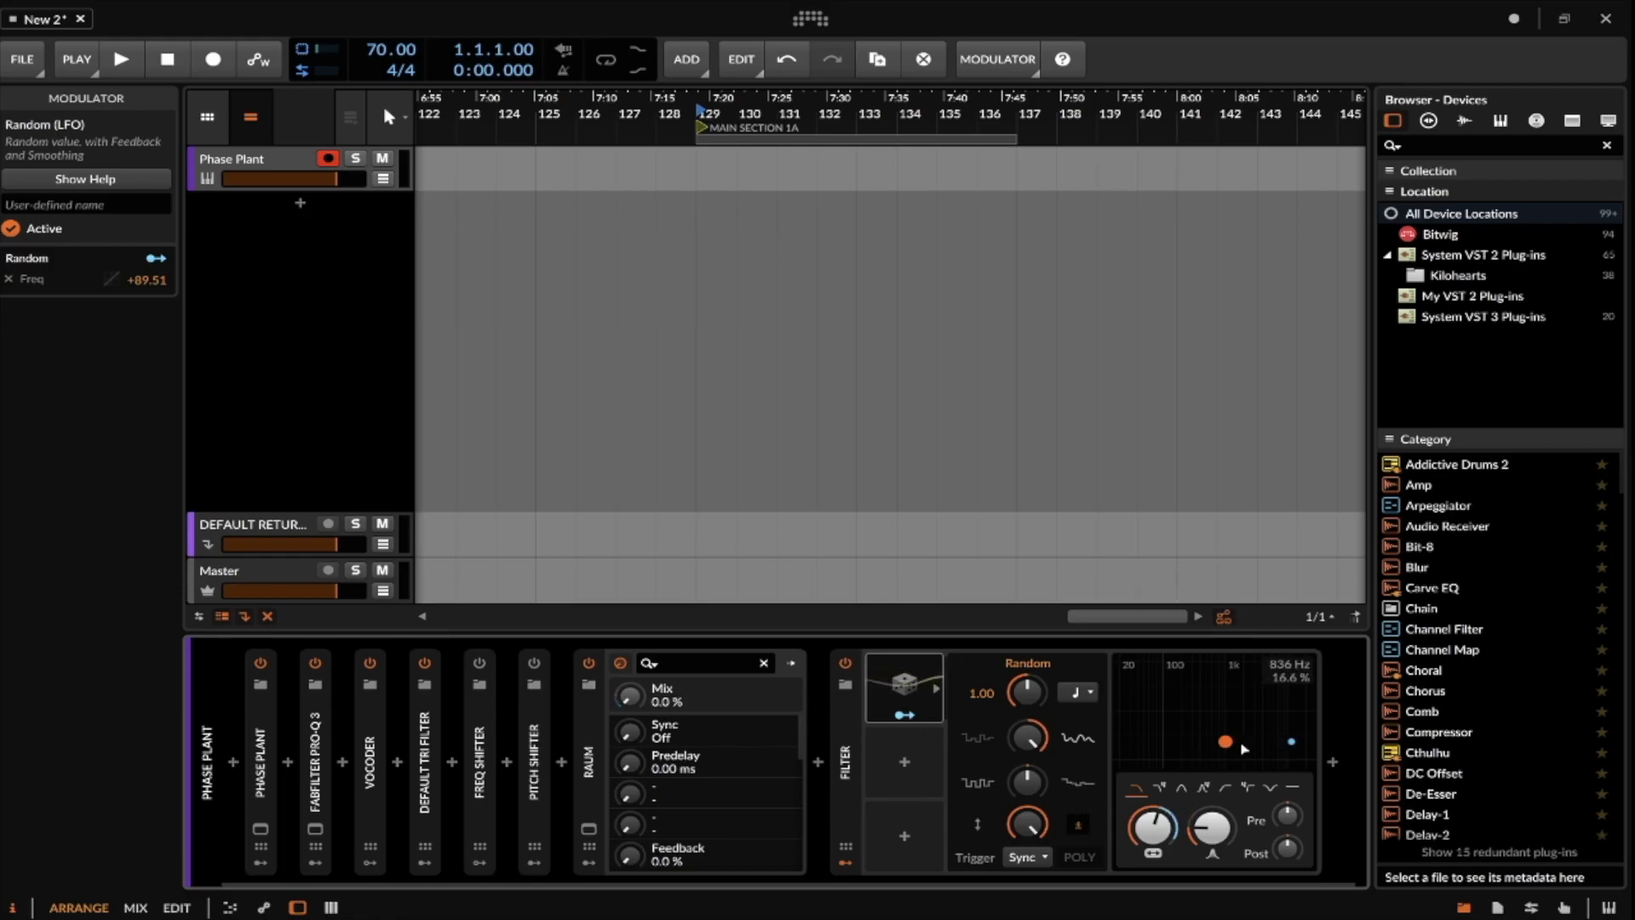
Collapse the Filter and Raum devices and choose Quarter note as the timebase of the Filter's Random modulator.
left_click(853, 736)
left_click(581, 723)
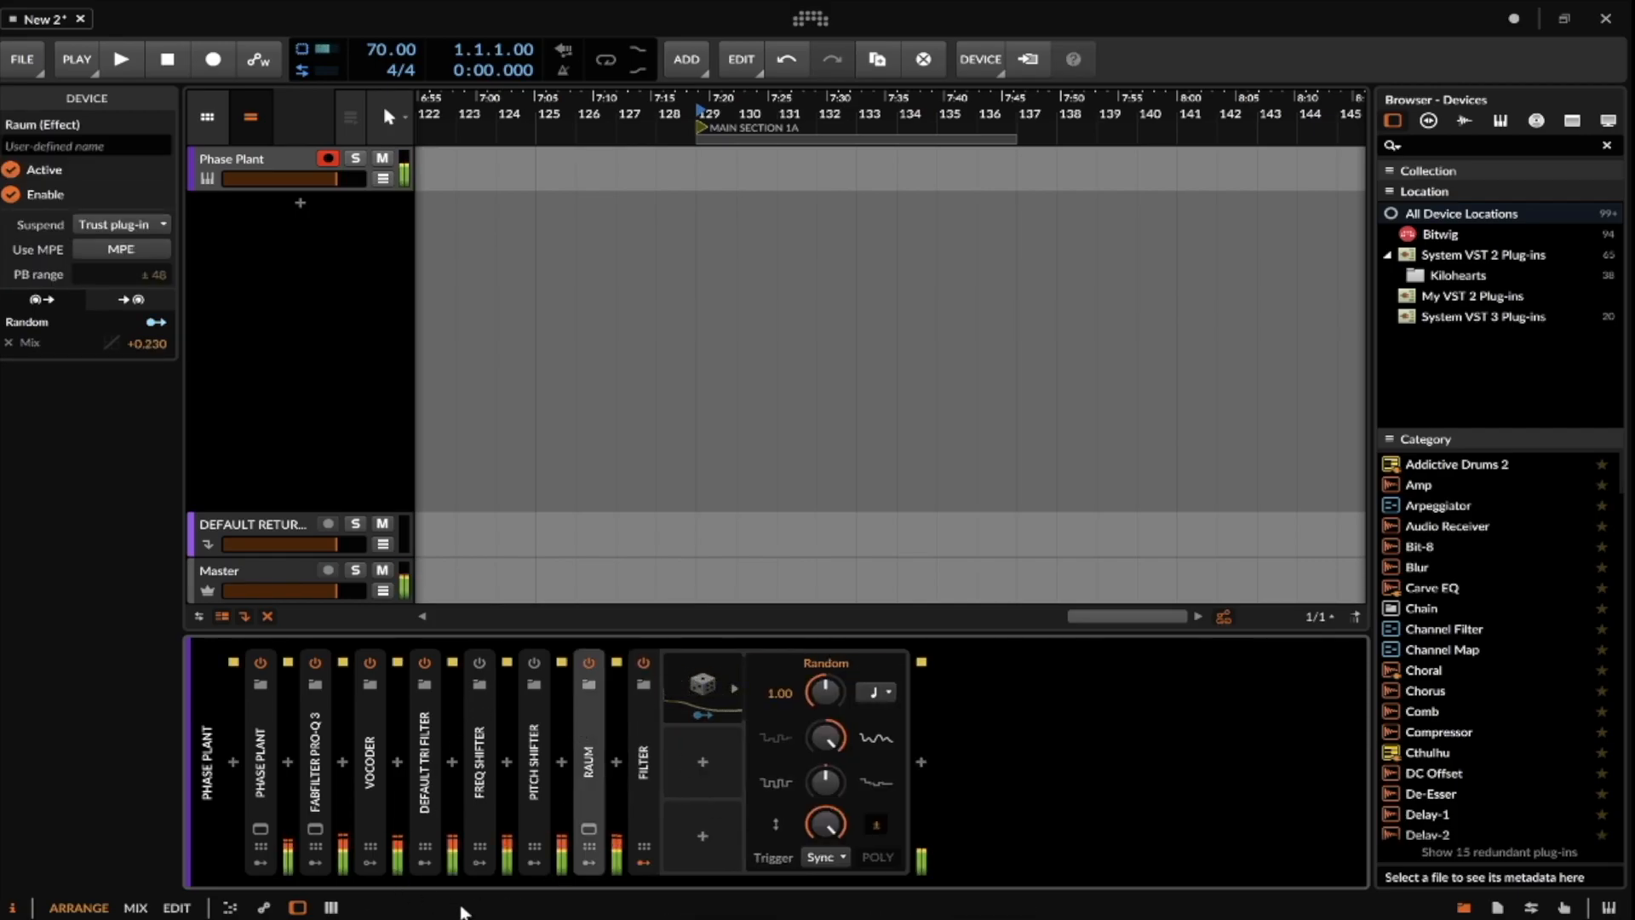
left_click(736, 695)
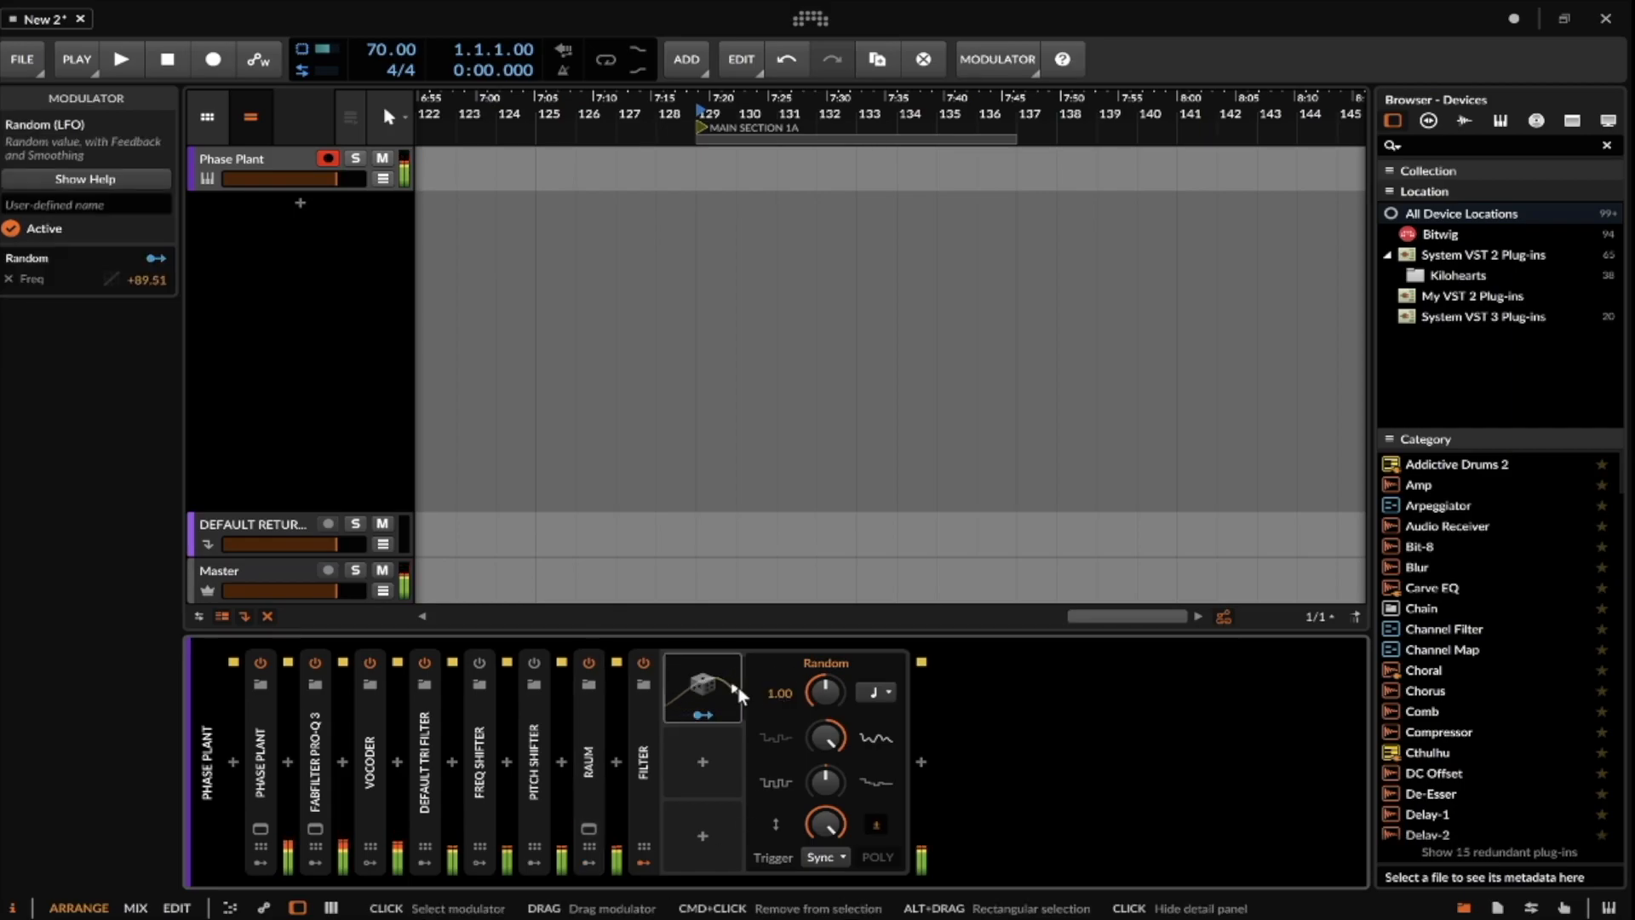
left_click(736, 686)
left_click(731, 688)
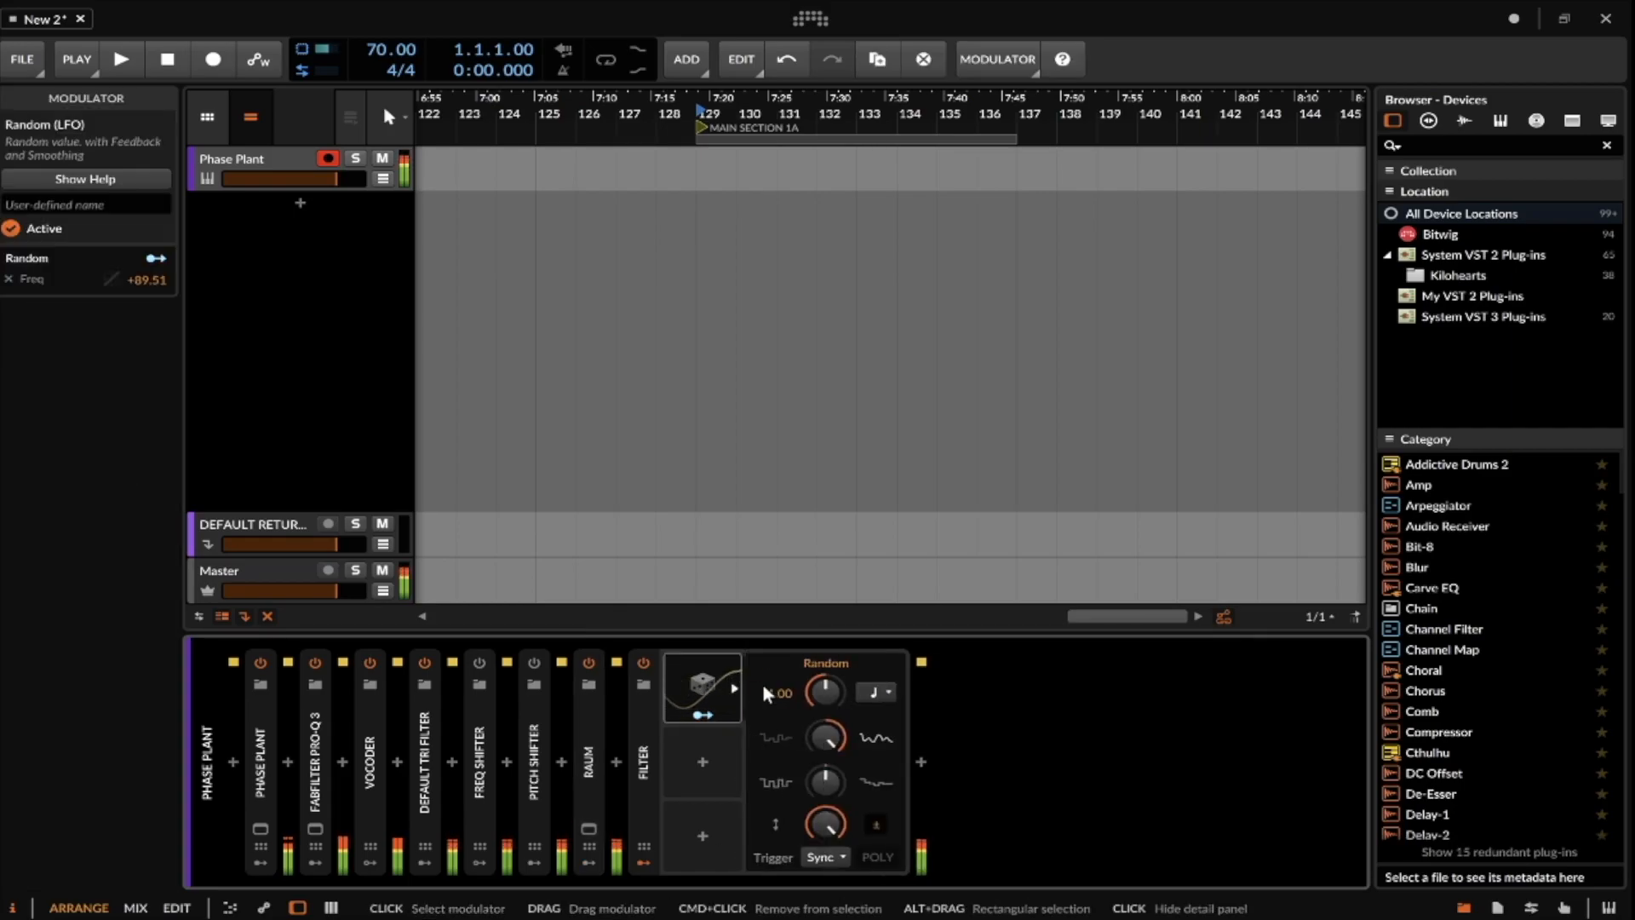
left_click(877, 691)
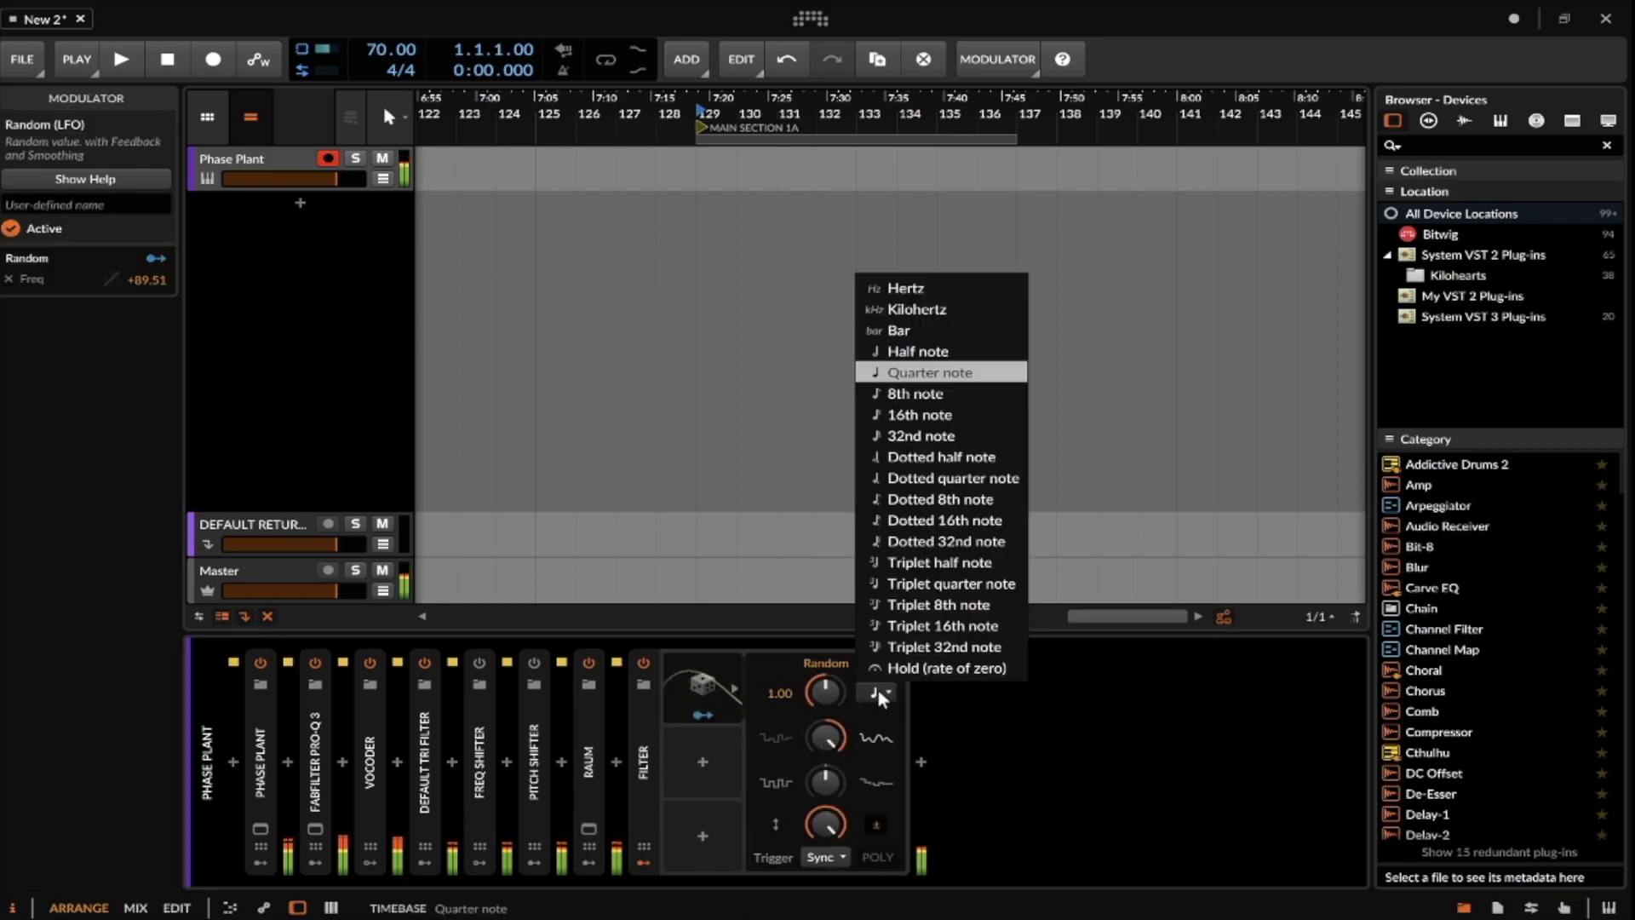
left_click(917, 373)
left_click(644, 707)
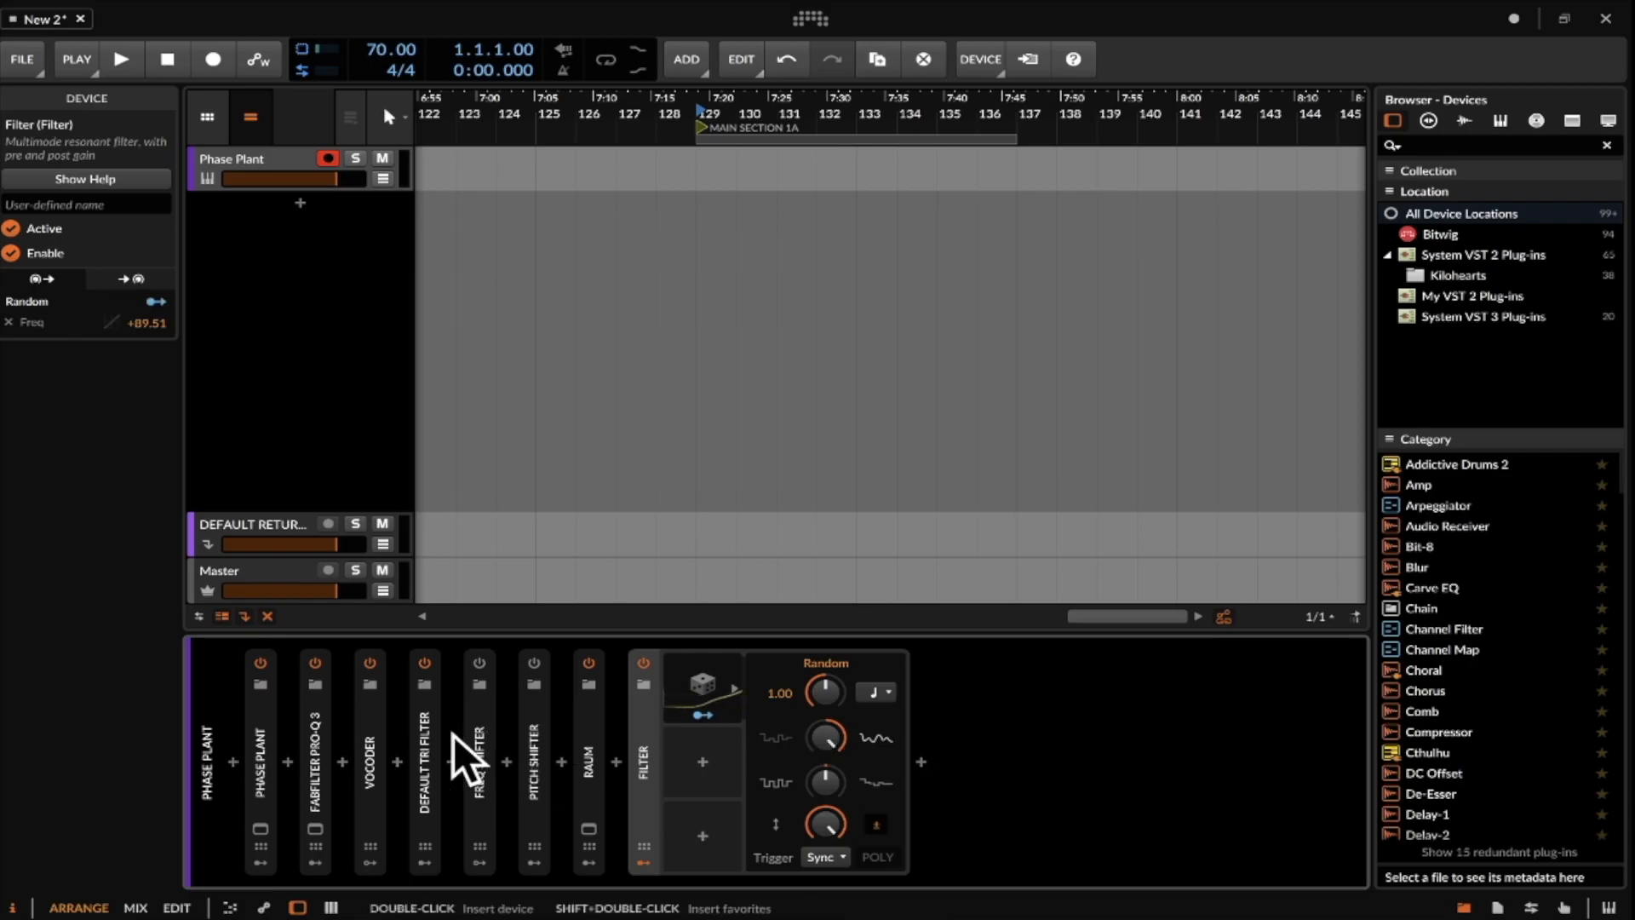
Enable the Freq Shifter and Pitch Shifter and insert a Multiband FX-2 after the Filter at the end of the chain.
left_click(480, 663)
left_click(533, 662)
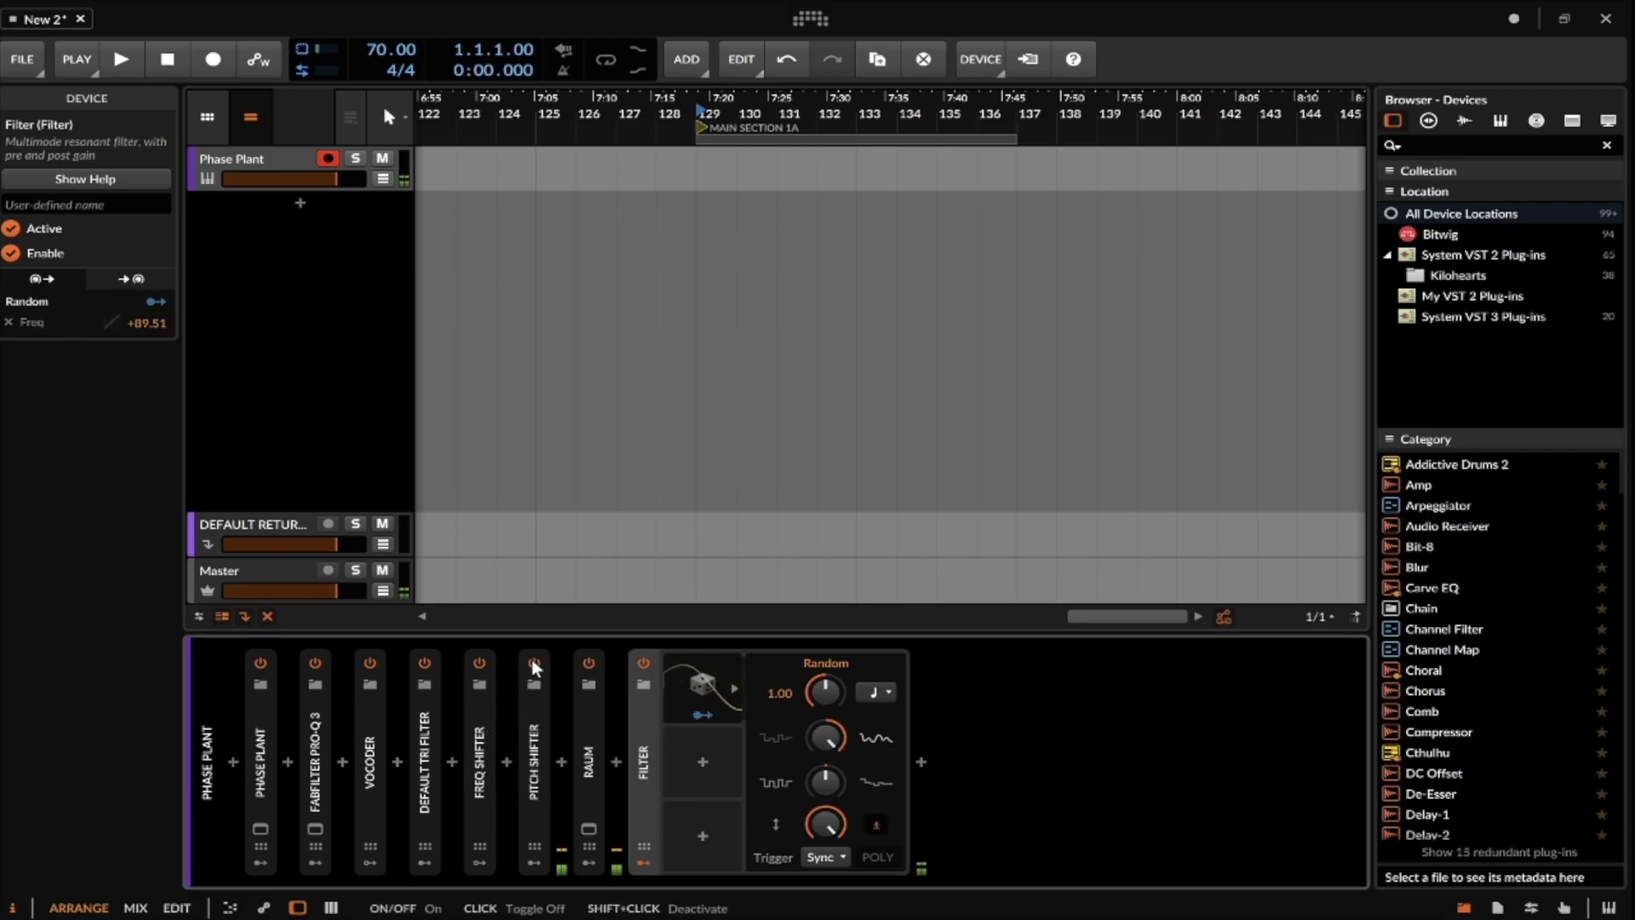
left_click(922, 761)
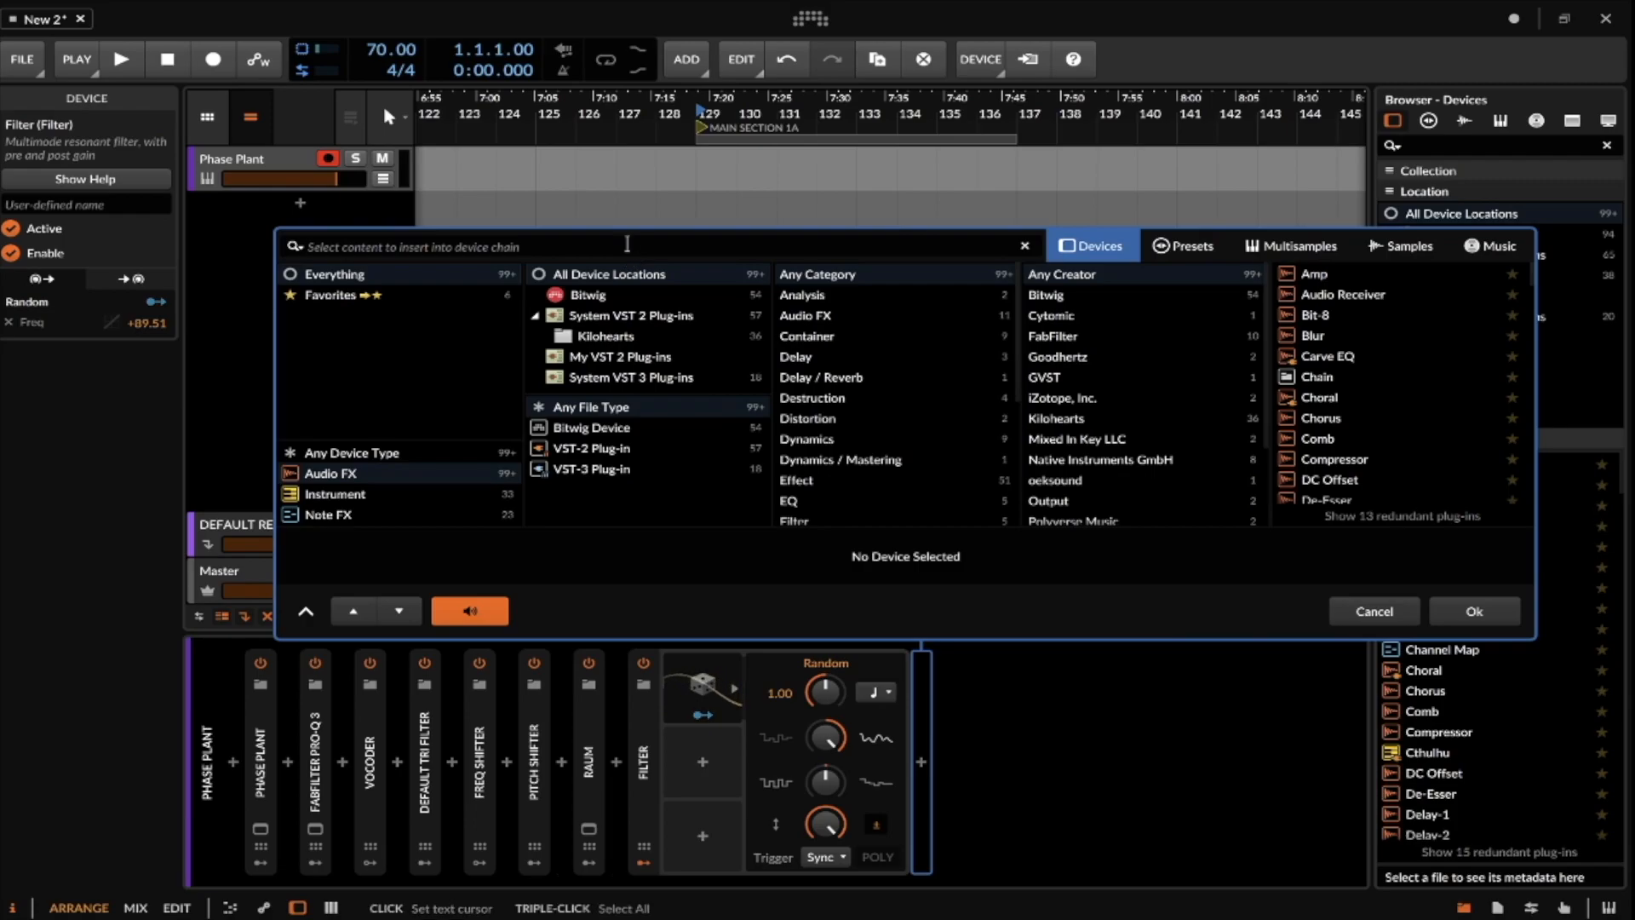
type("FX")
left_click(1413, 356)
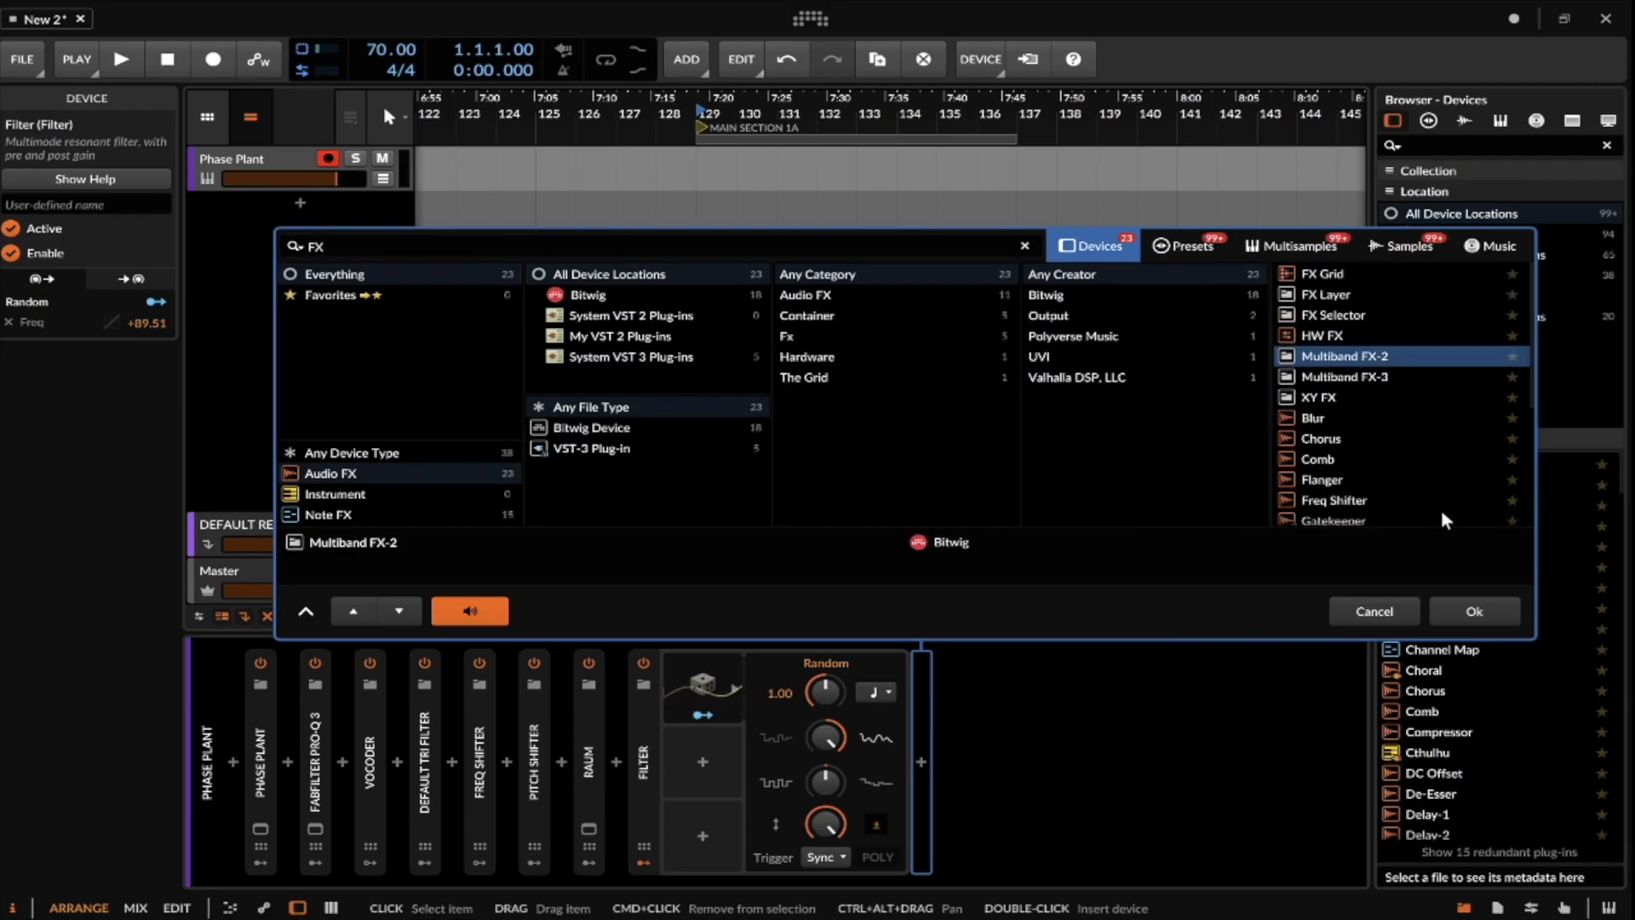
left_click(1486, 606)
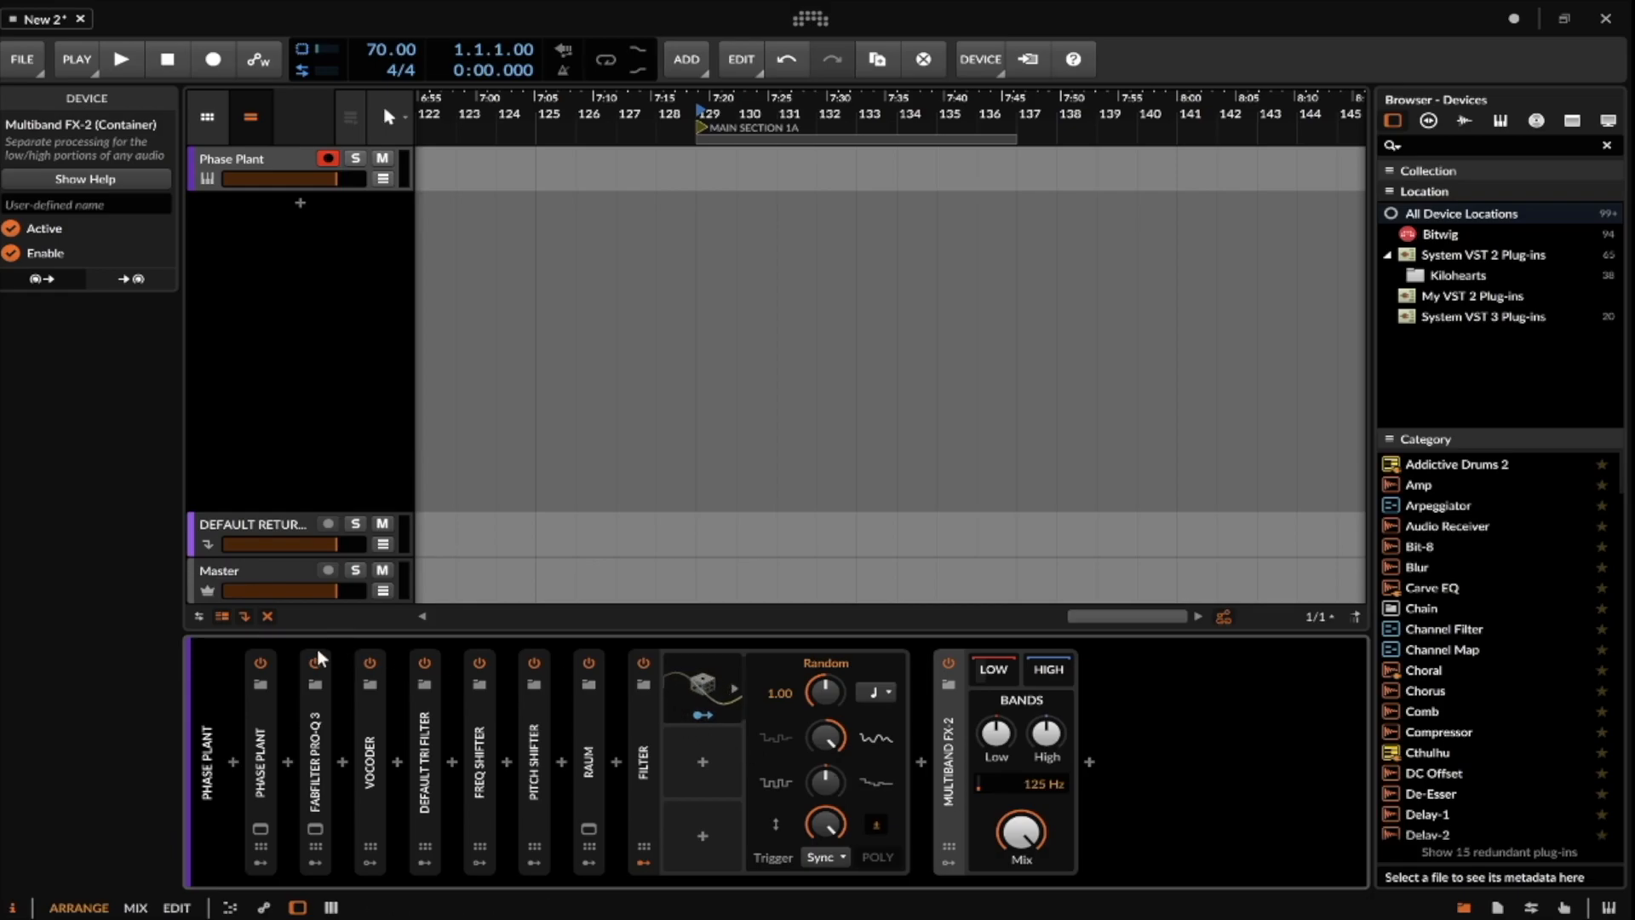
left_click(259, 826)
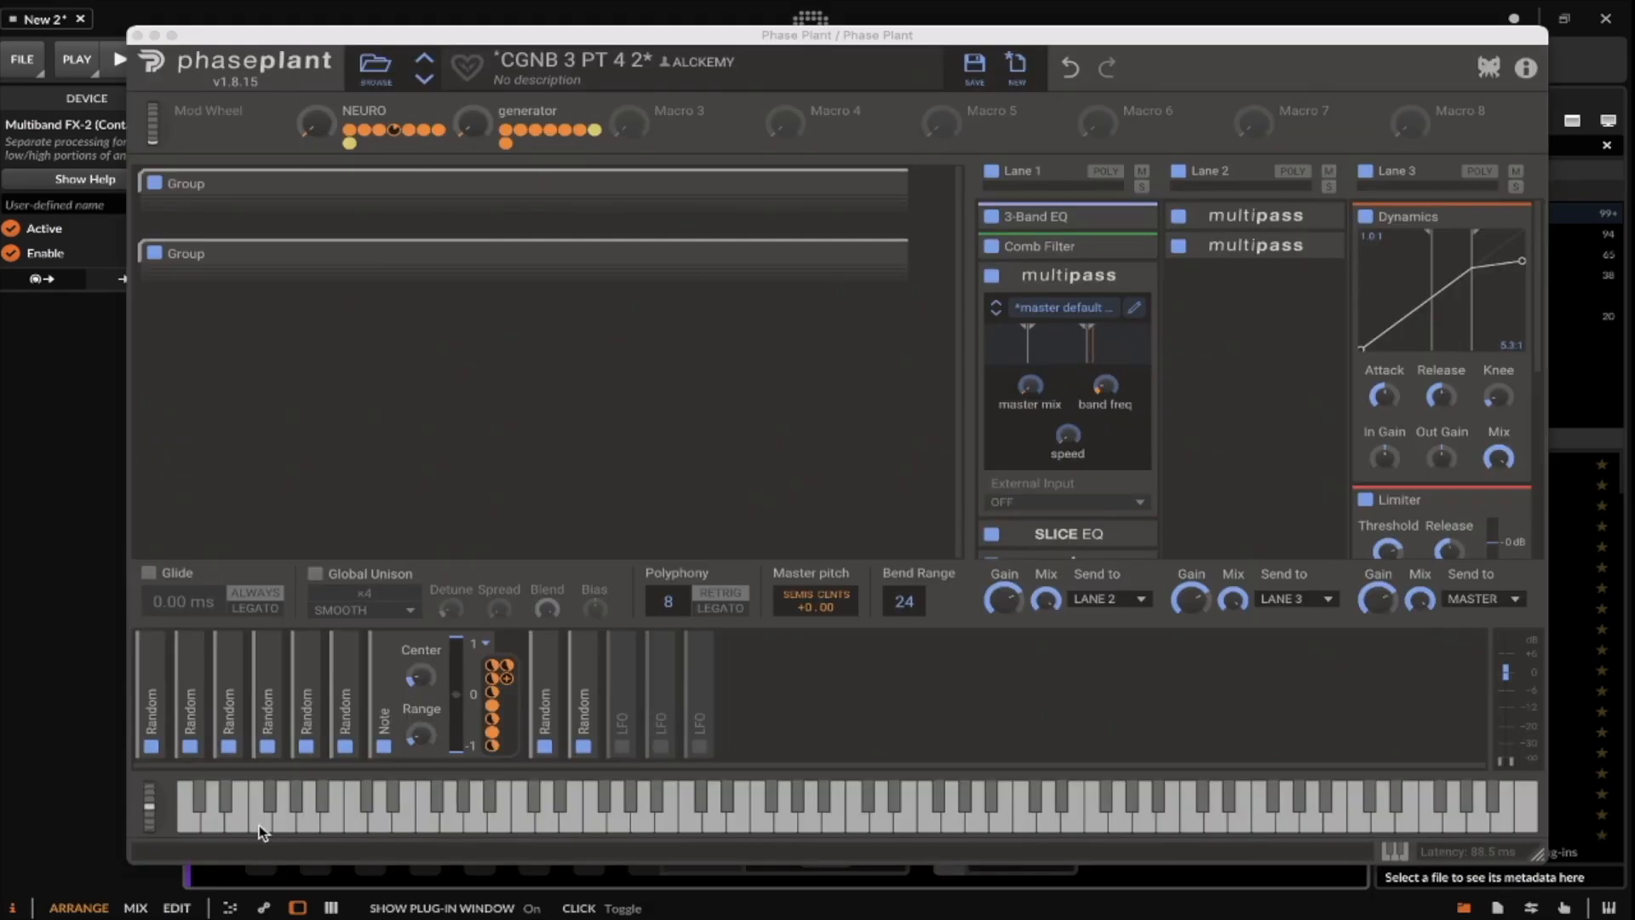
left_click(137, 35)
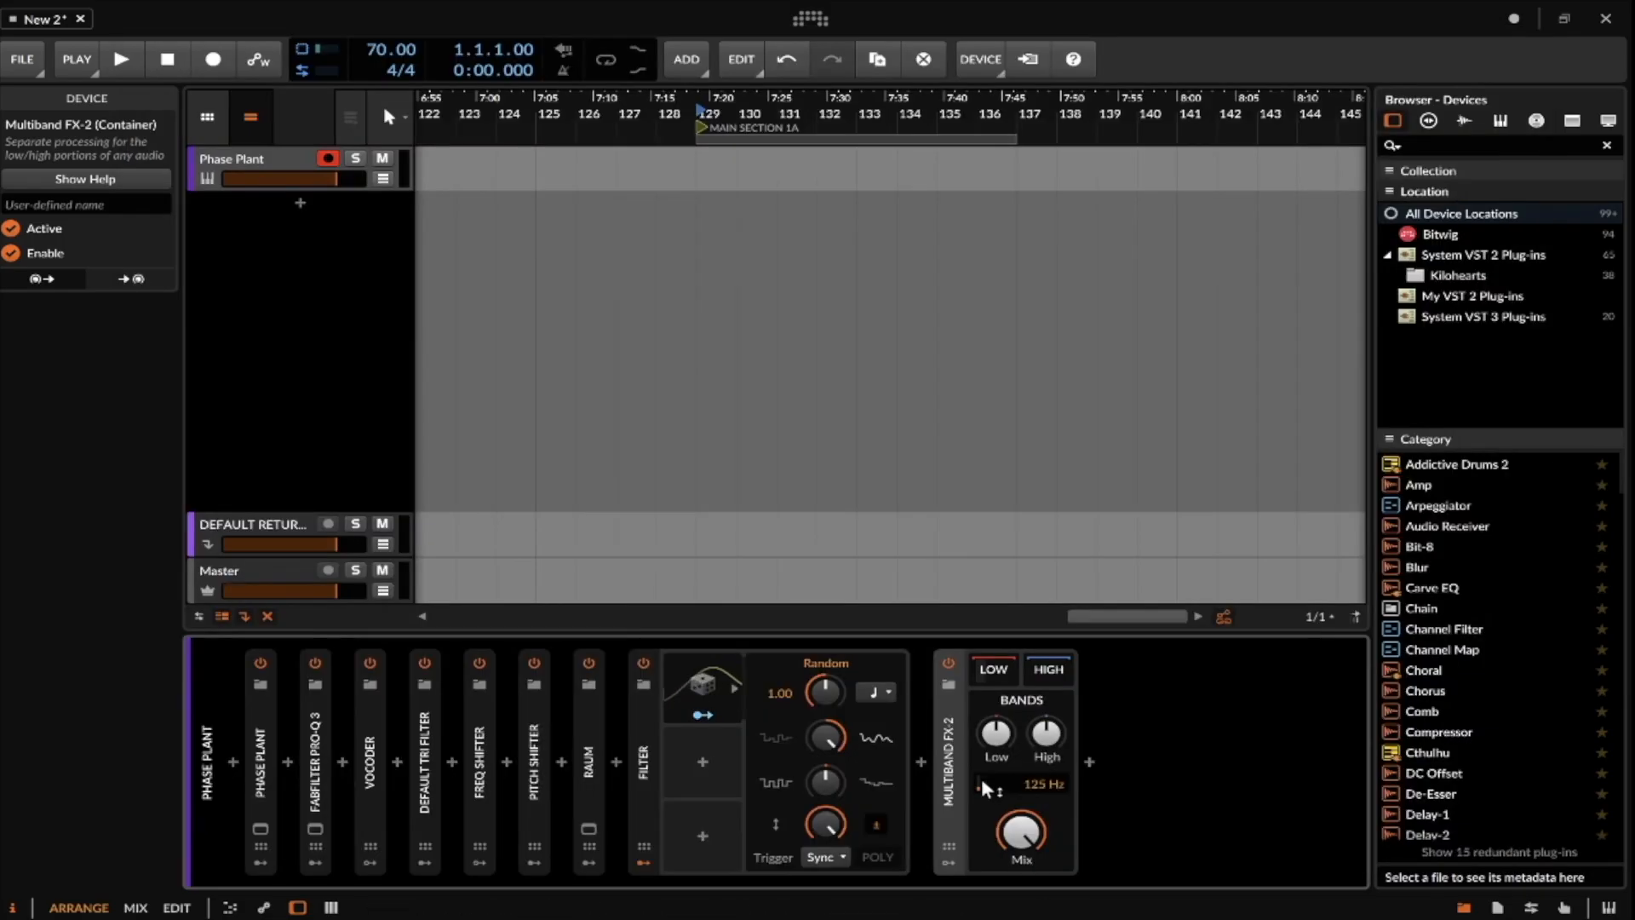
Collapse Multiband FX-2 and insert FabFilter Pro-MB after it.
left_click(975, 758)
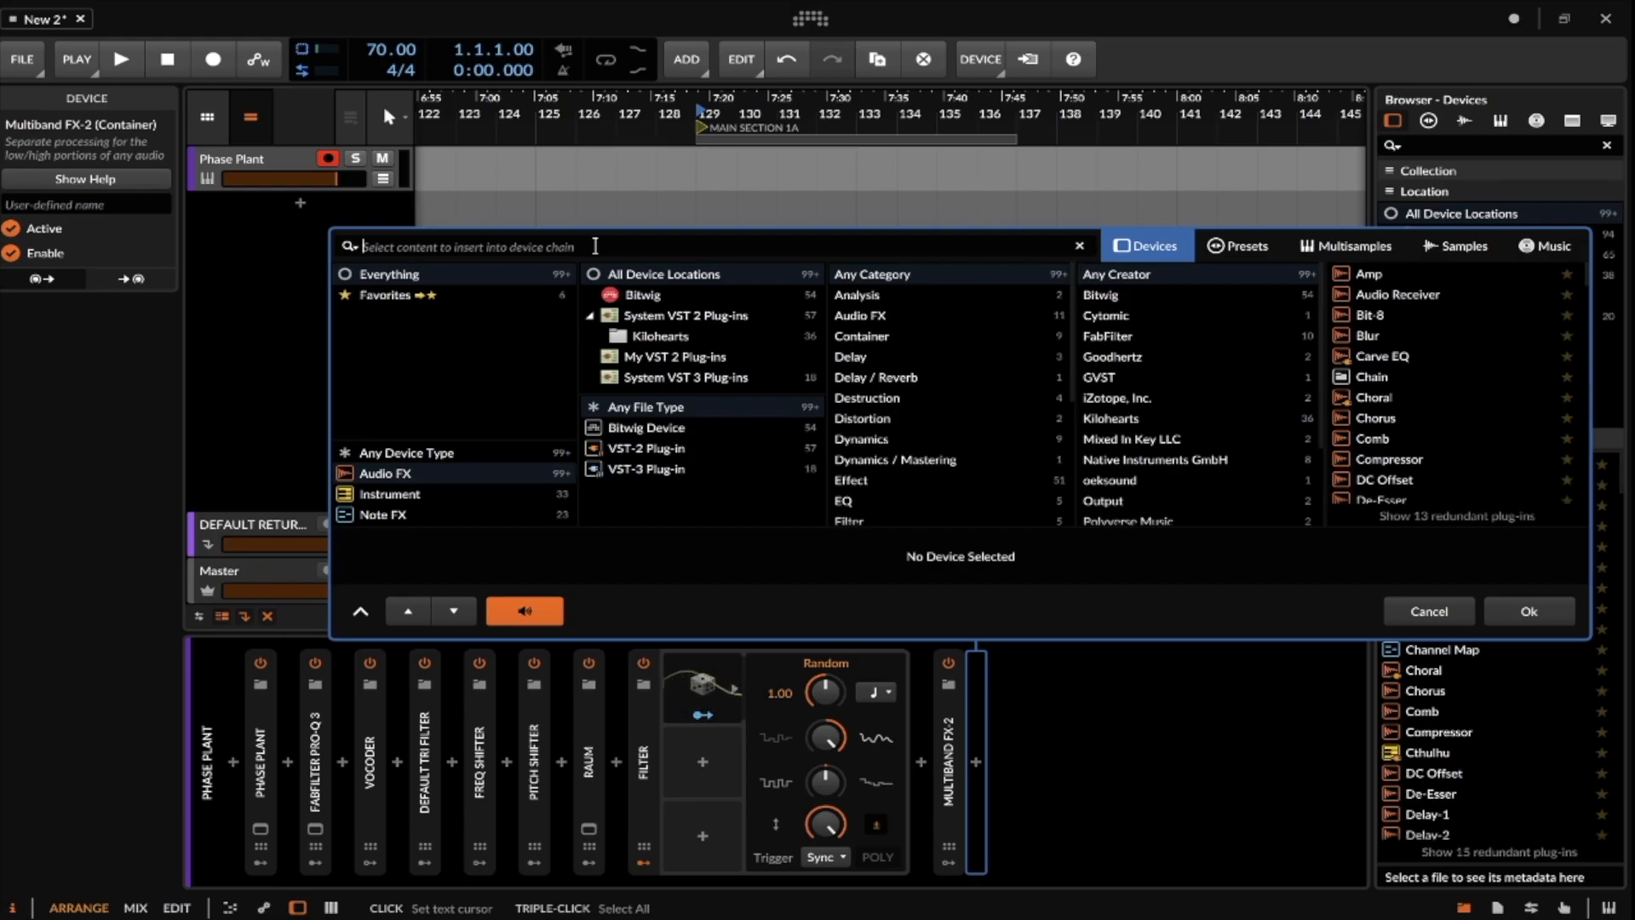
type("PRO")
left_click(1444, 375)
left_click(1555, 613)
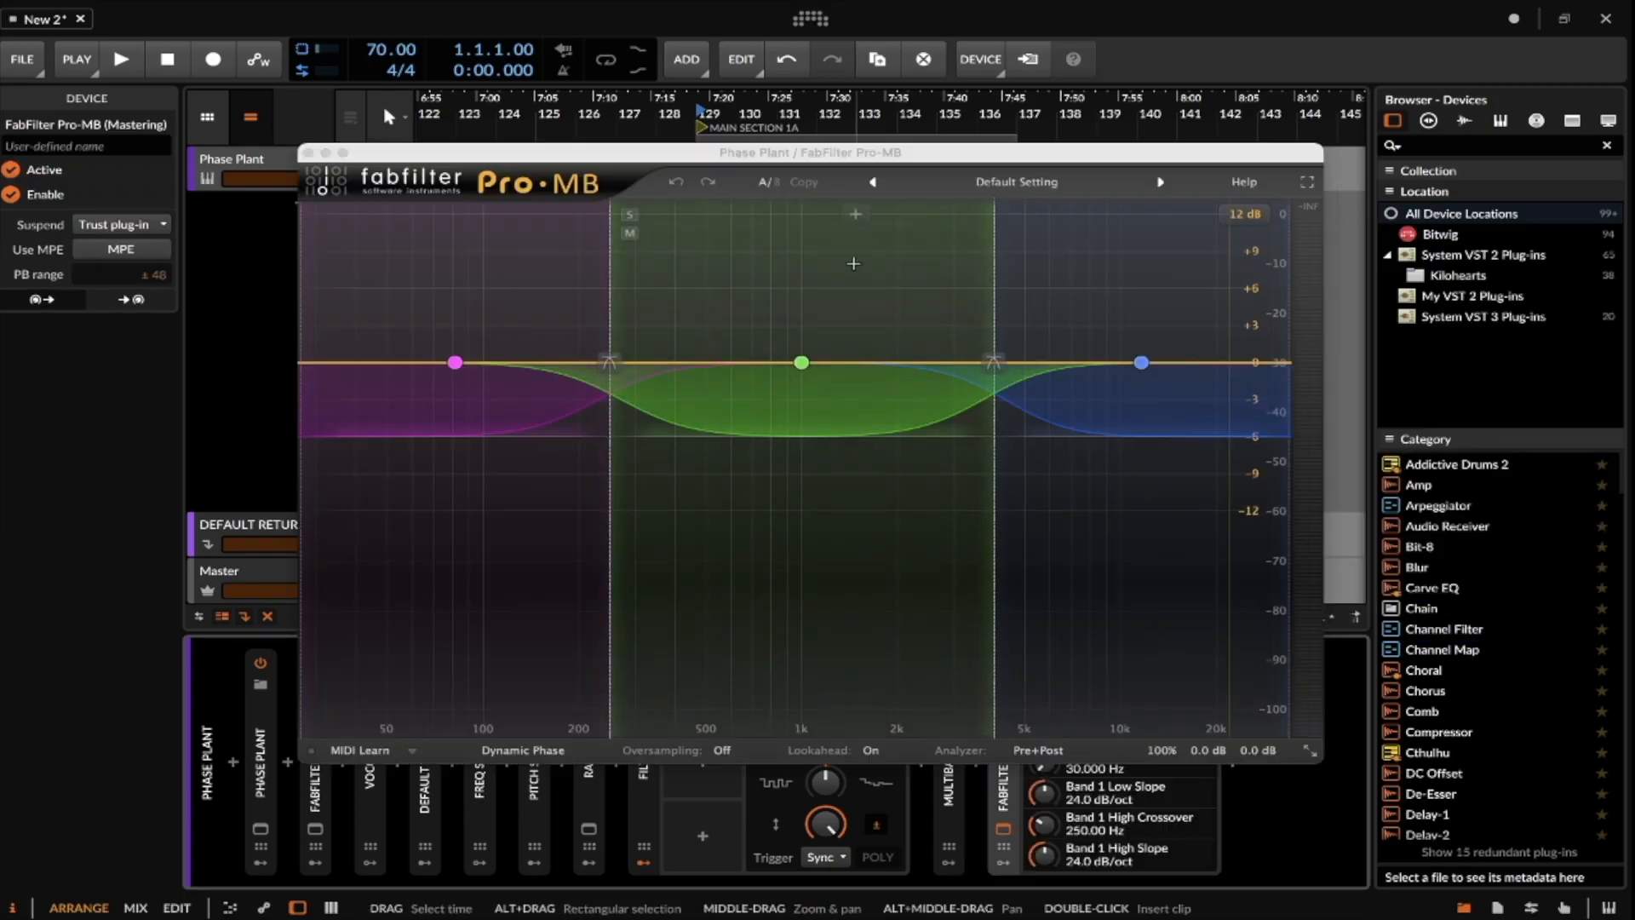
Set the Pro-MB high band's range to about +6 dB and raise the middle band's level to +0.46 dB.
mouse_move(1141, 363)
left_mouse_down()
mouse_move(1140, 306)
mouse_move(1143, 364)
left_mouse_up()
left_click_drag(936, 596, 923, 485)
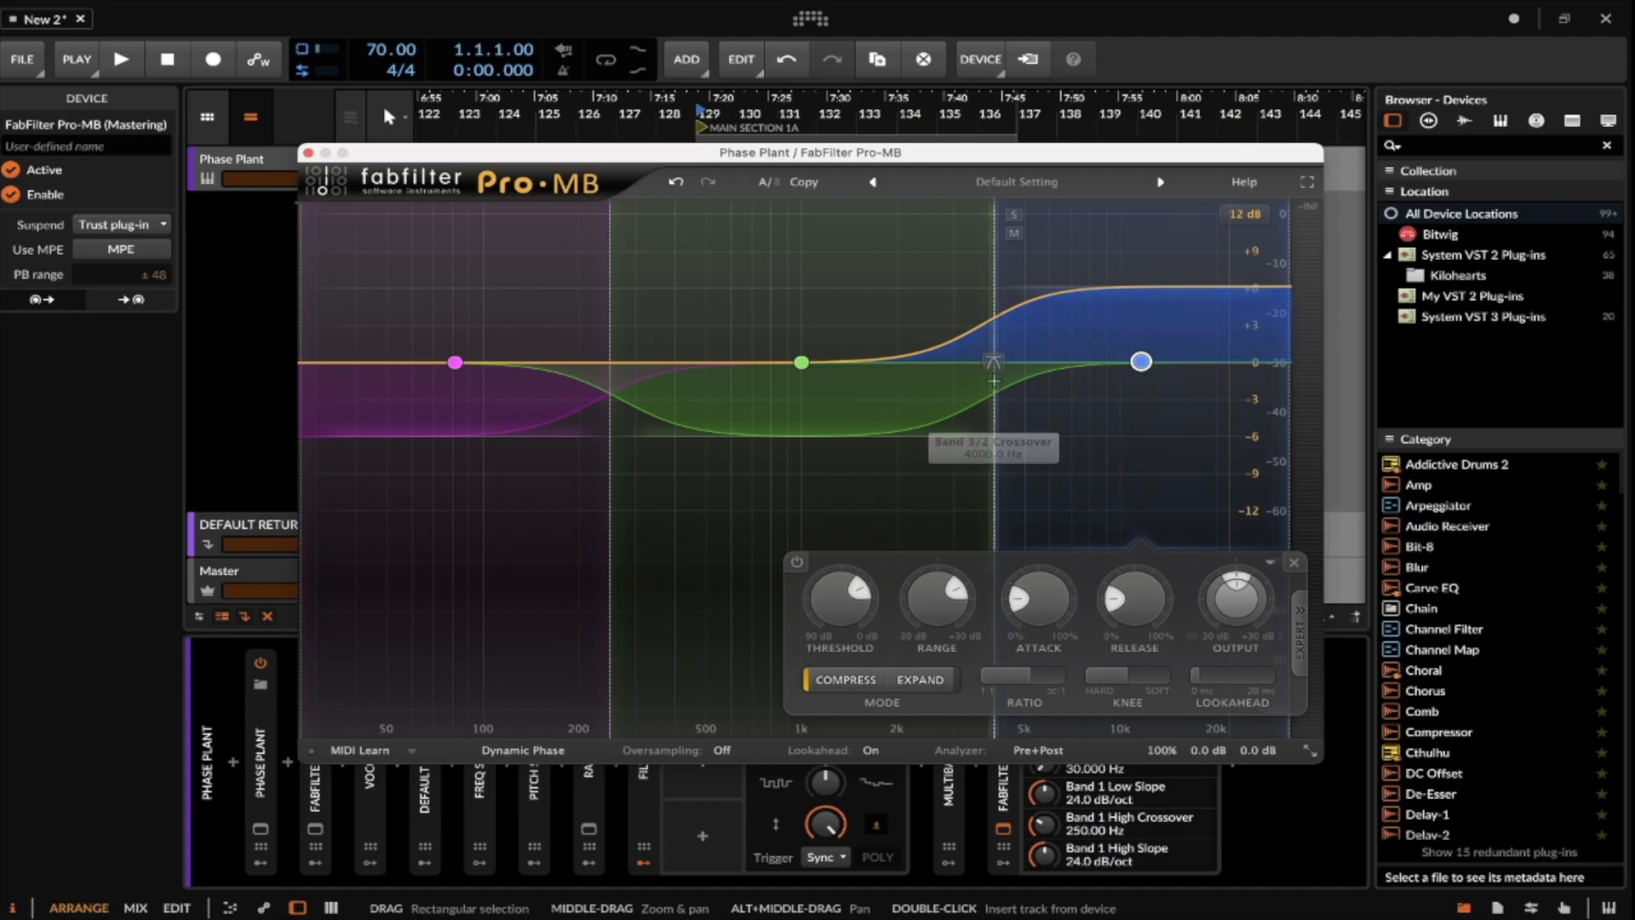
left_click_drag(801, 362, 801, 356)
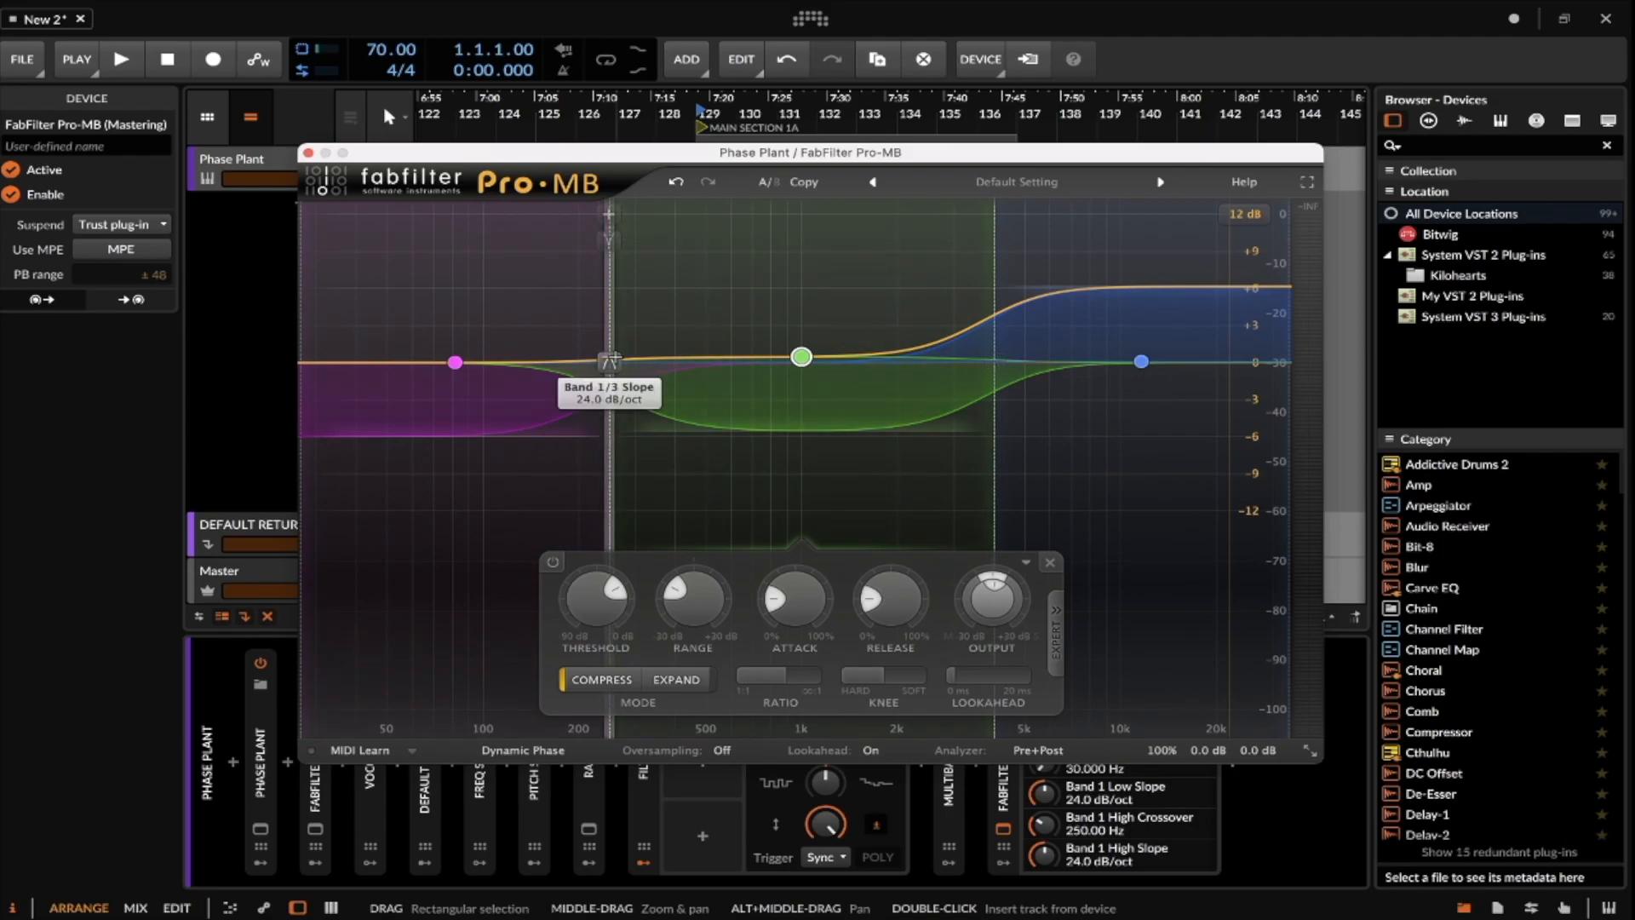
mouse_move(610, 361)
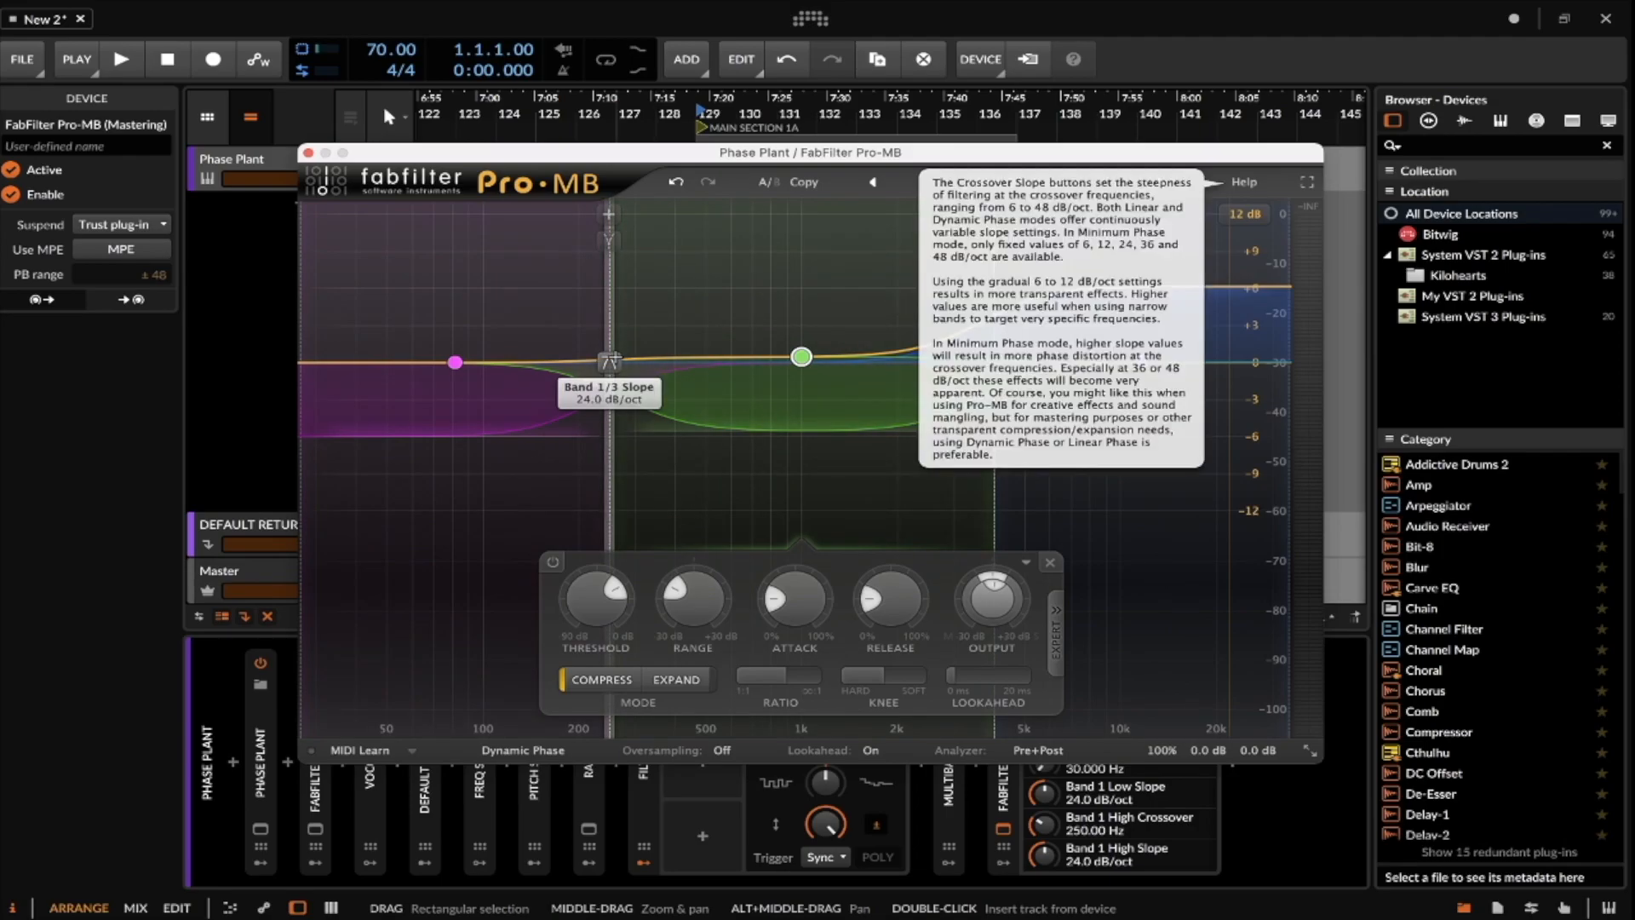
Shorten the Pro-MB middle band's attack, lengthen its release, set its range to -2.53 dB and close the plug-in window.
left_click_drag(728, 577, 797, 632)
left_click_drag(898, 617, 899, 626)
left_click_drag(860, 521, 854, 531)
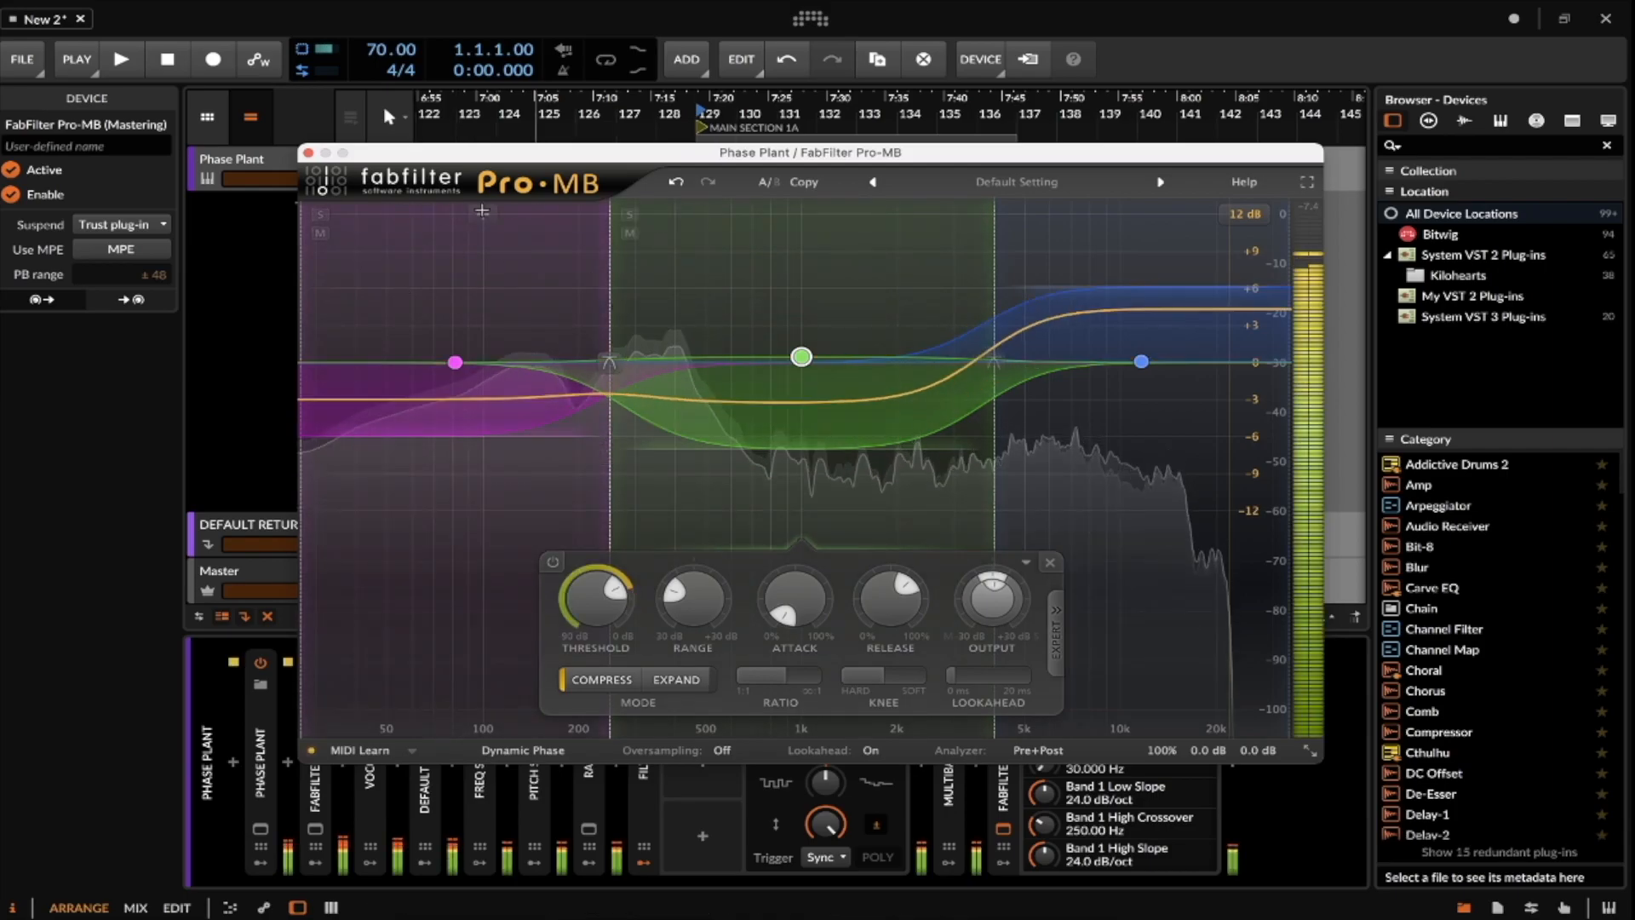
mouse_move(801, 356)
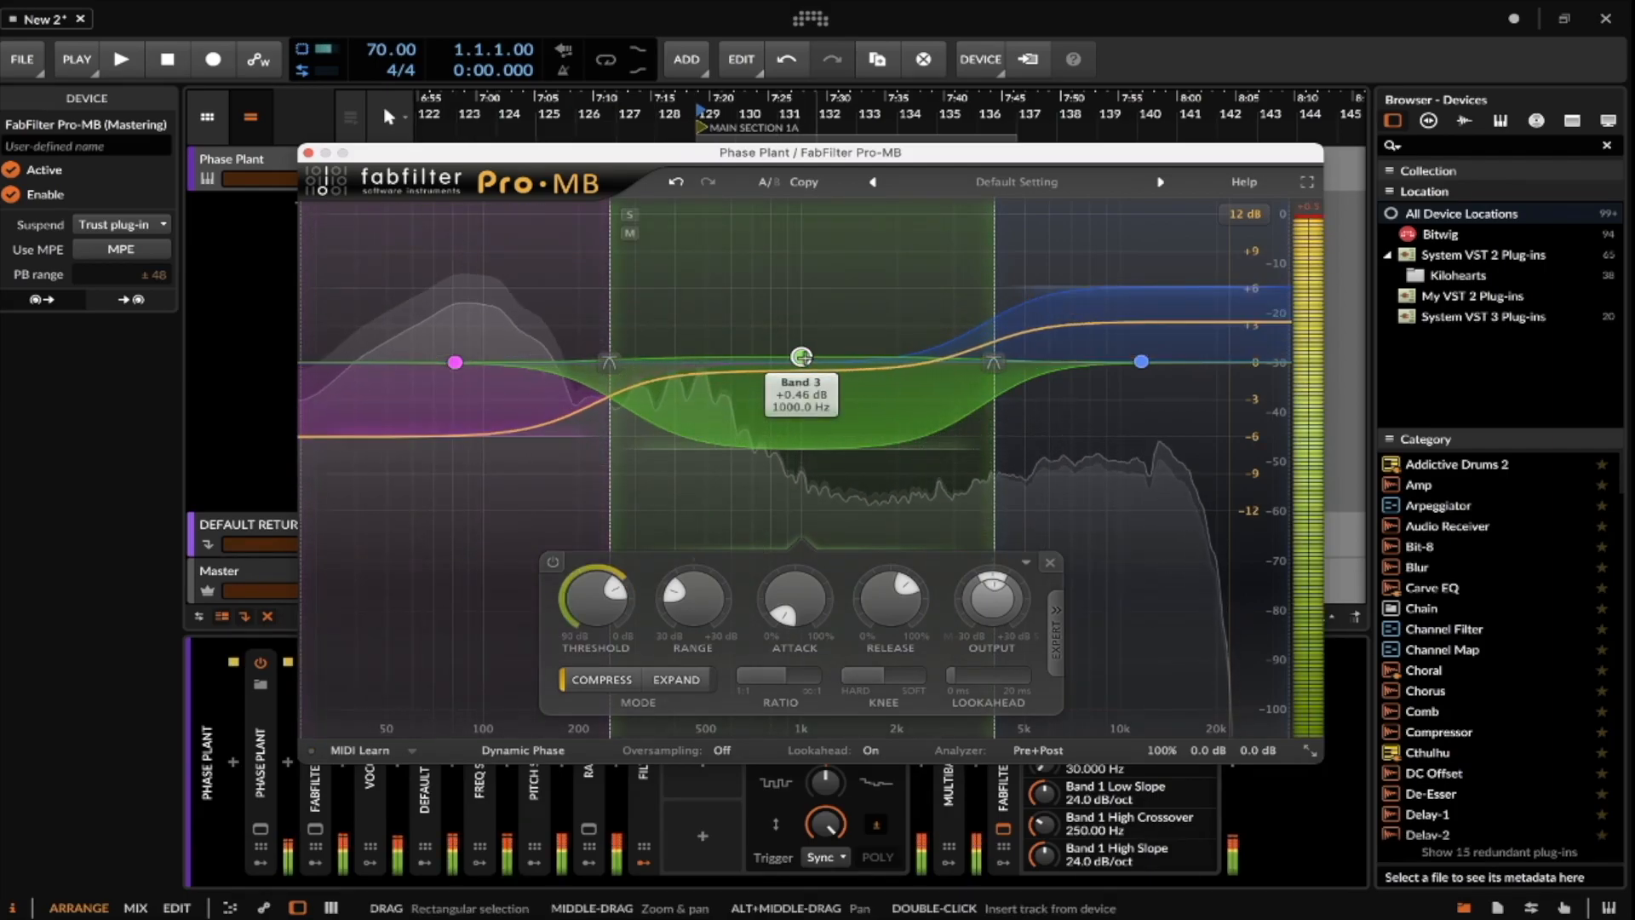
left_click_drag(699, 595, 702, 539)
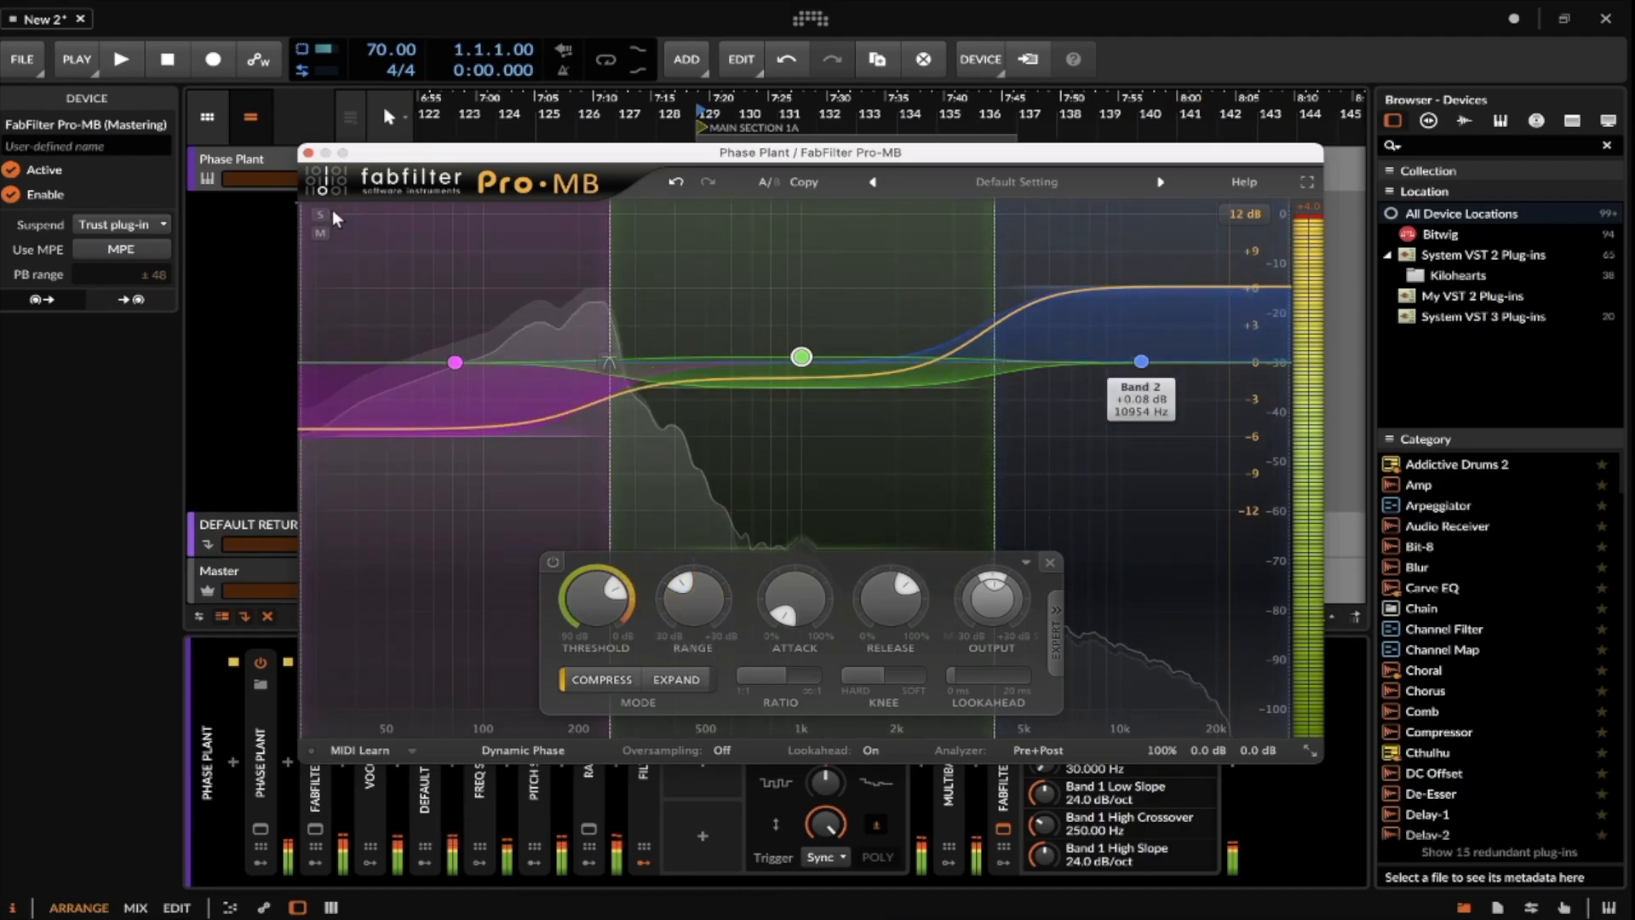
left_click(308, 153)
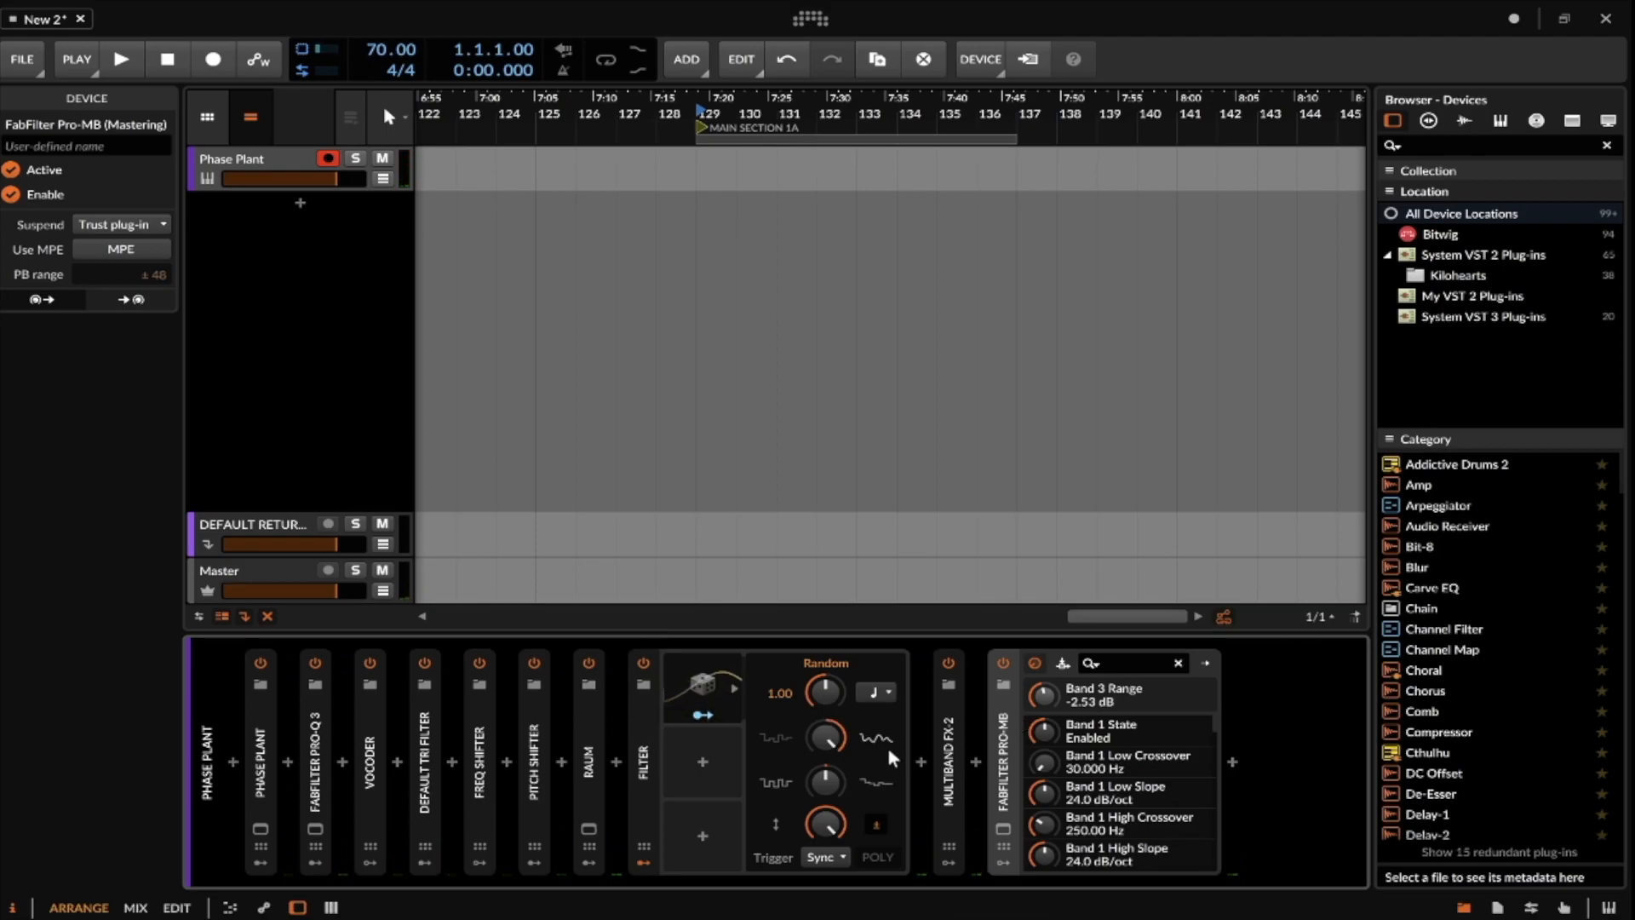
Hide the Filter's modulators and reorder the chain with Raum directly after Pro-Q 3 and Default Tri Filter after Freq Shifter.
left_click(641, 727)
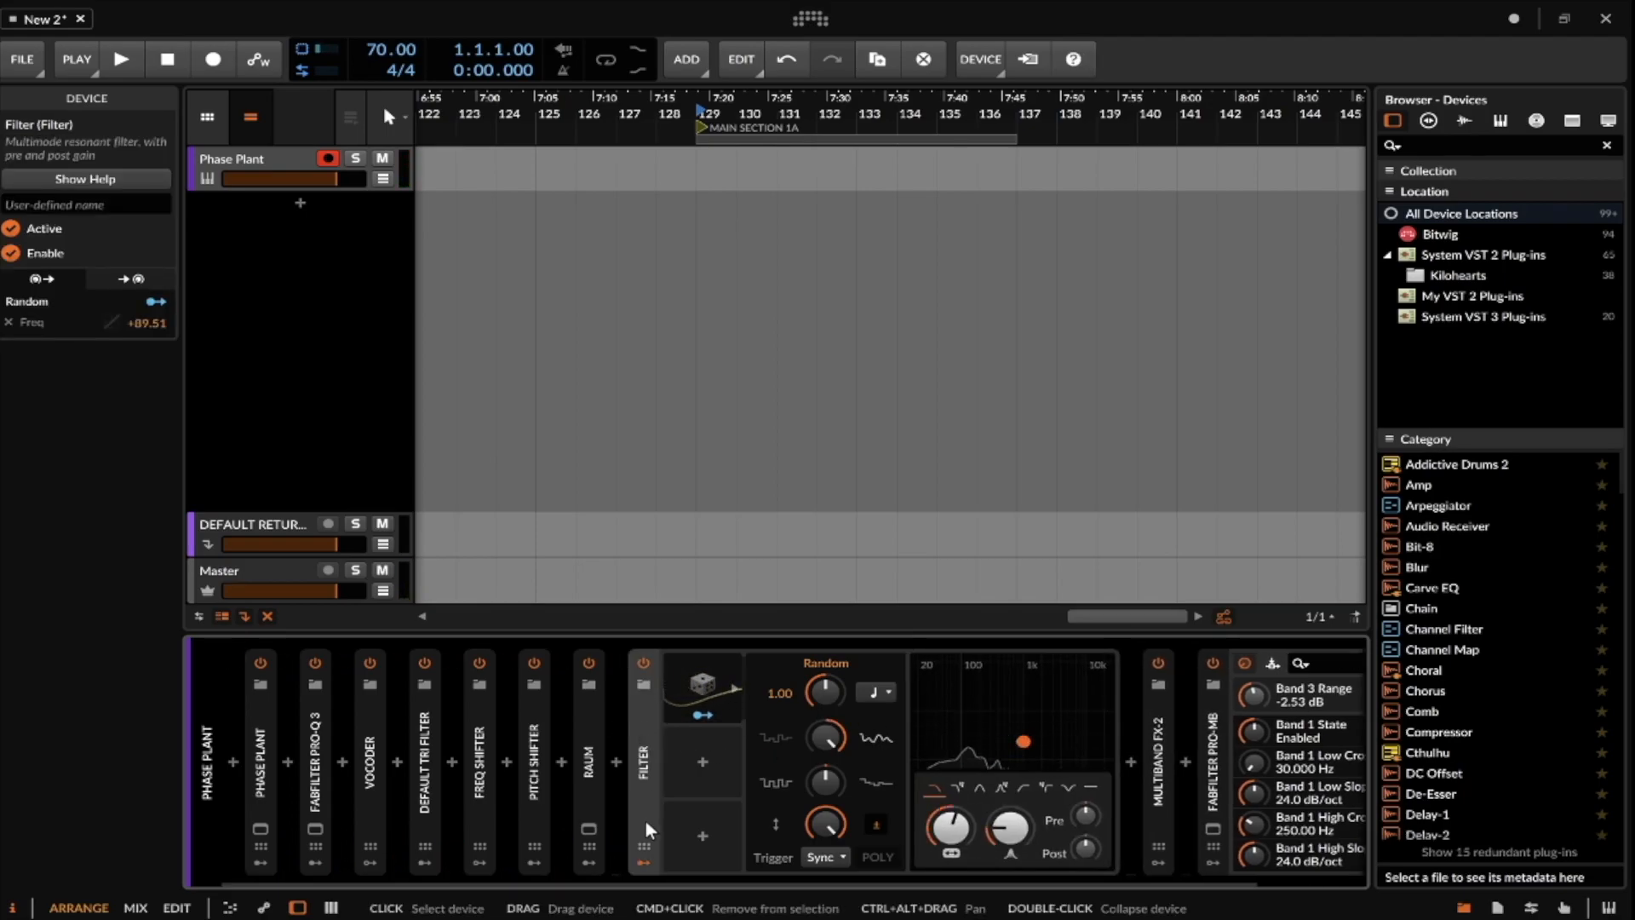
left_click(644, 851)
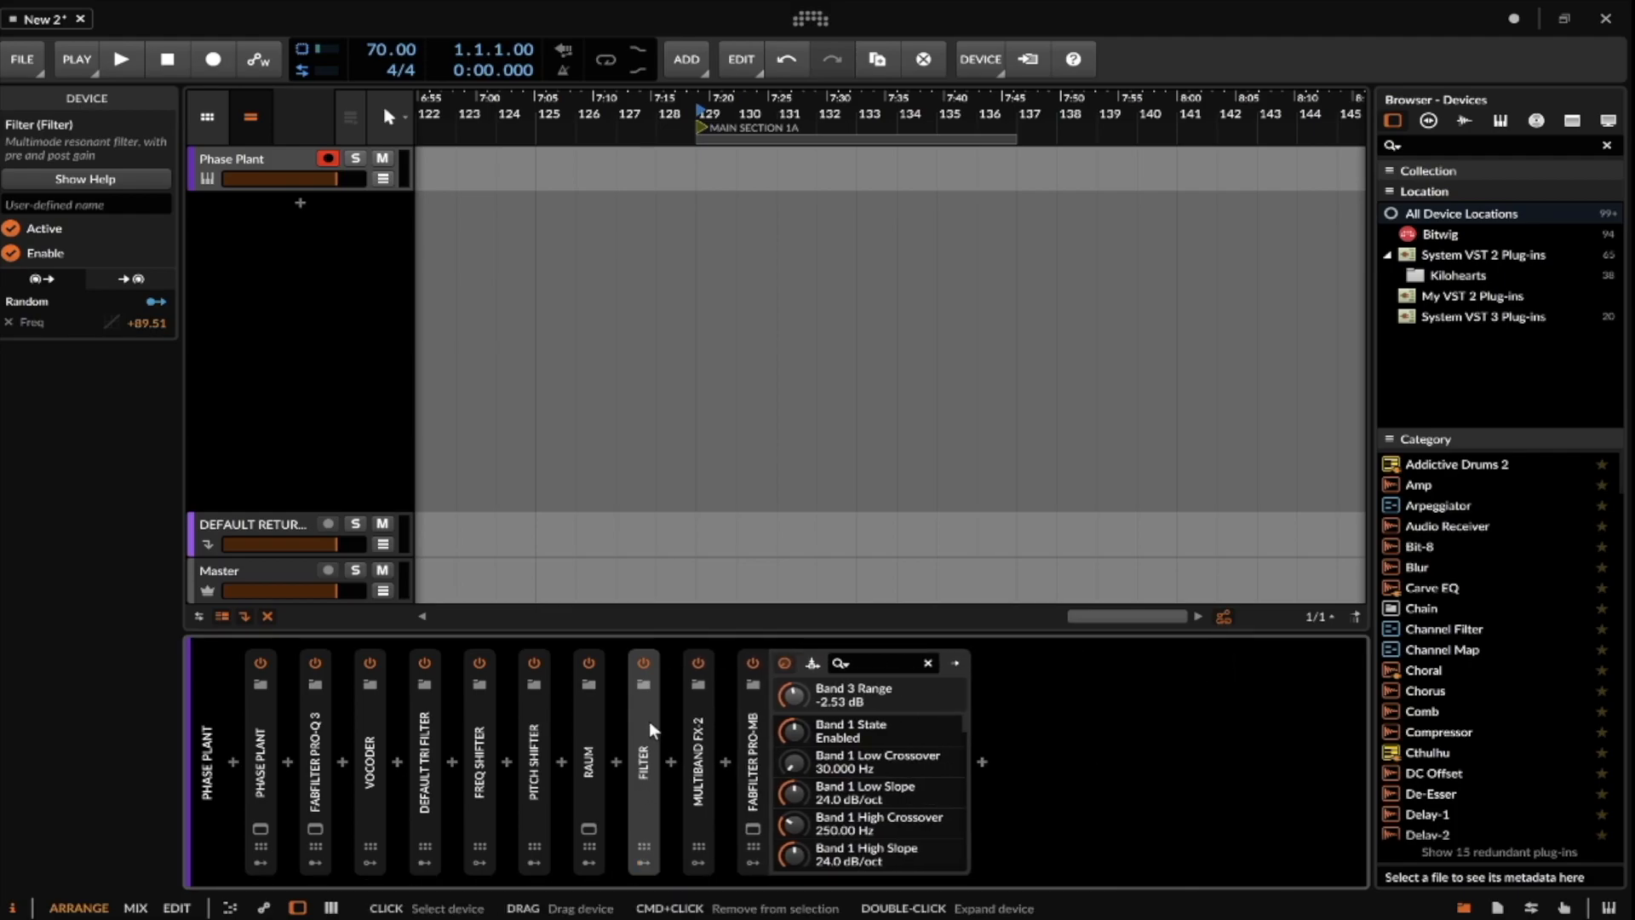
left_click_drag(580, 719, 342, 717)
left_click_drag(474, 726, 565, 741)
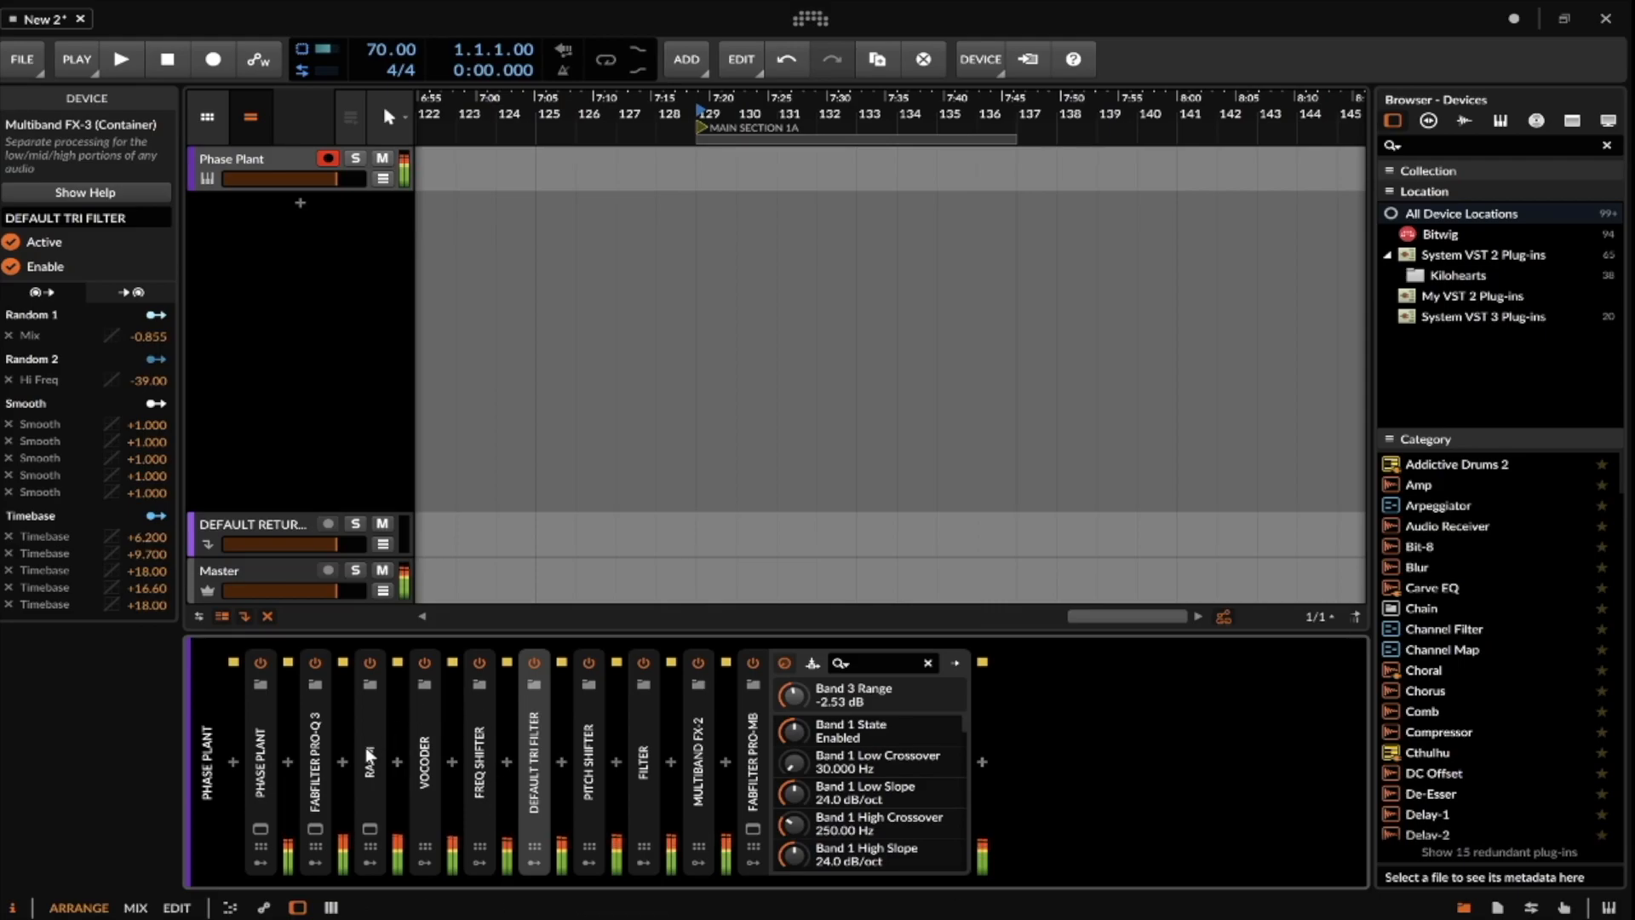
Collapse FabFilter Pro-MB and insert The Glue compressor at the end of the chain.
double_click(753, 749)
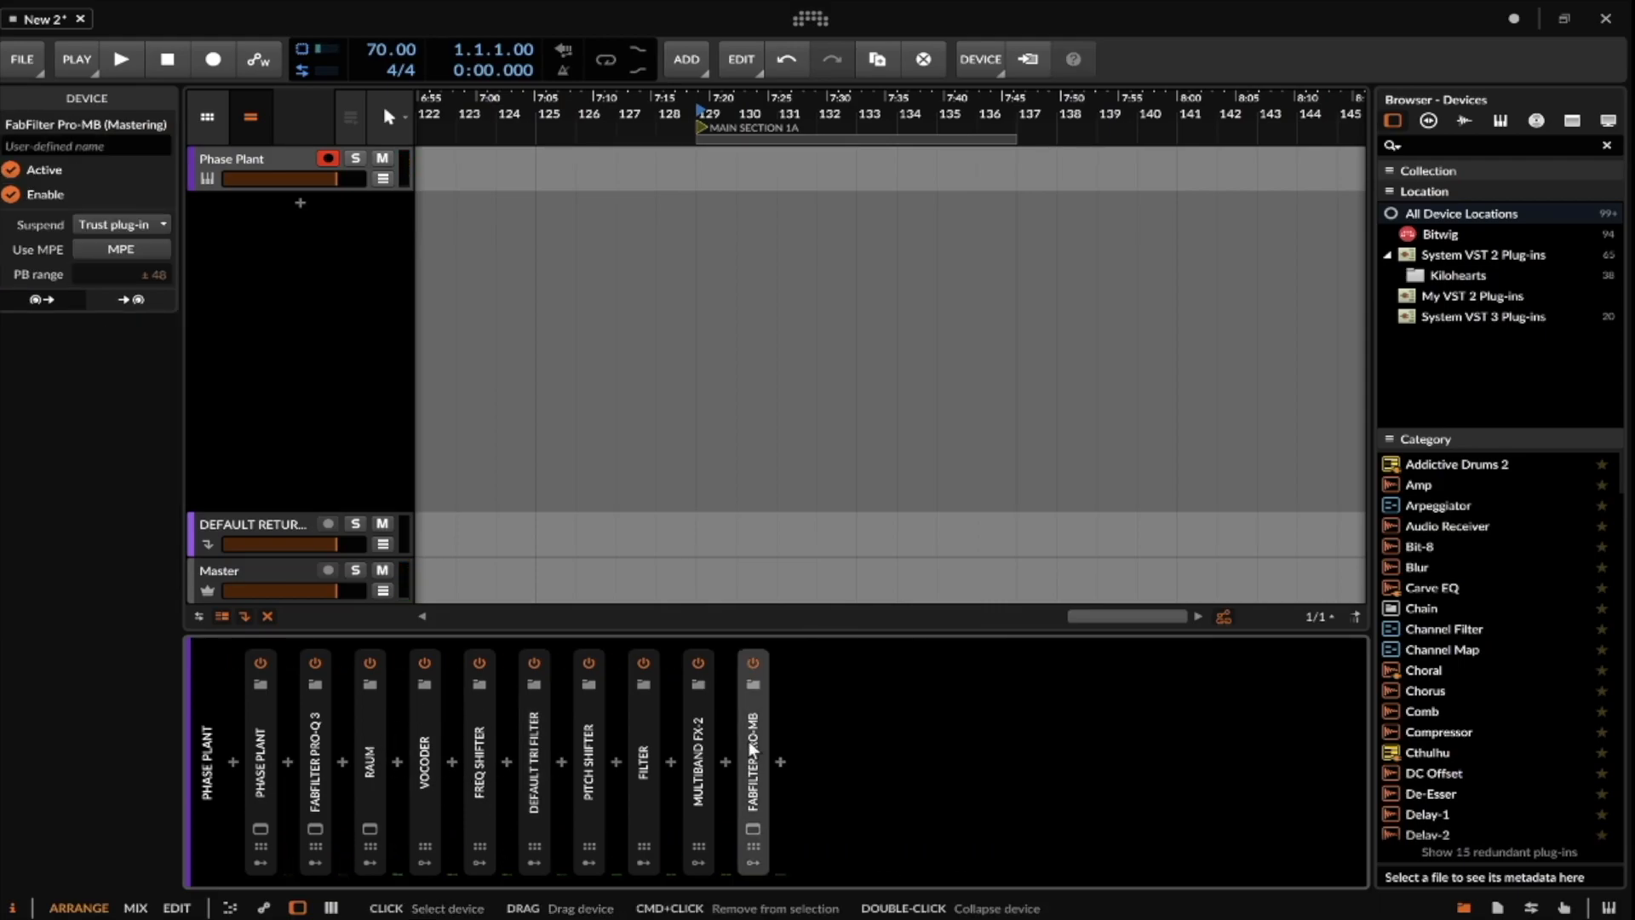
left_click(780, 761)
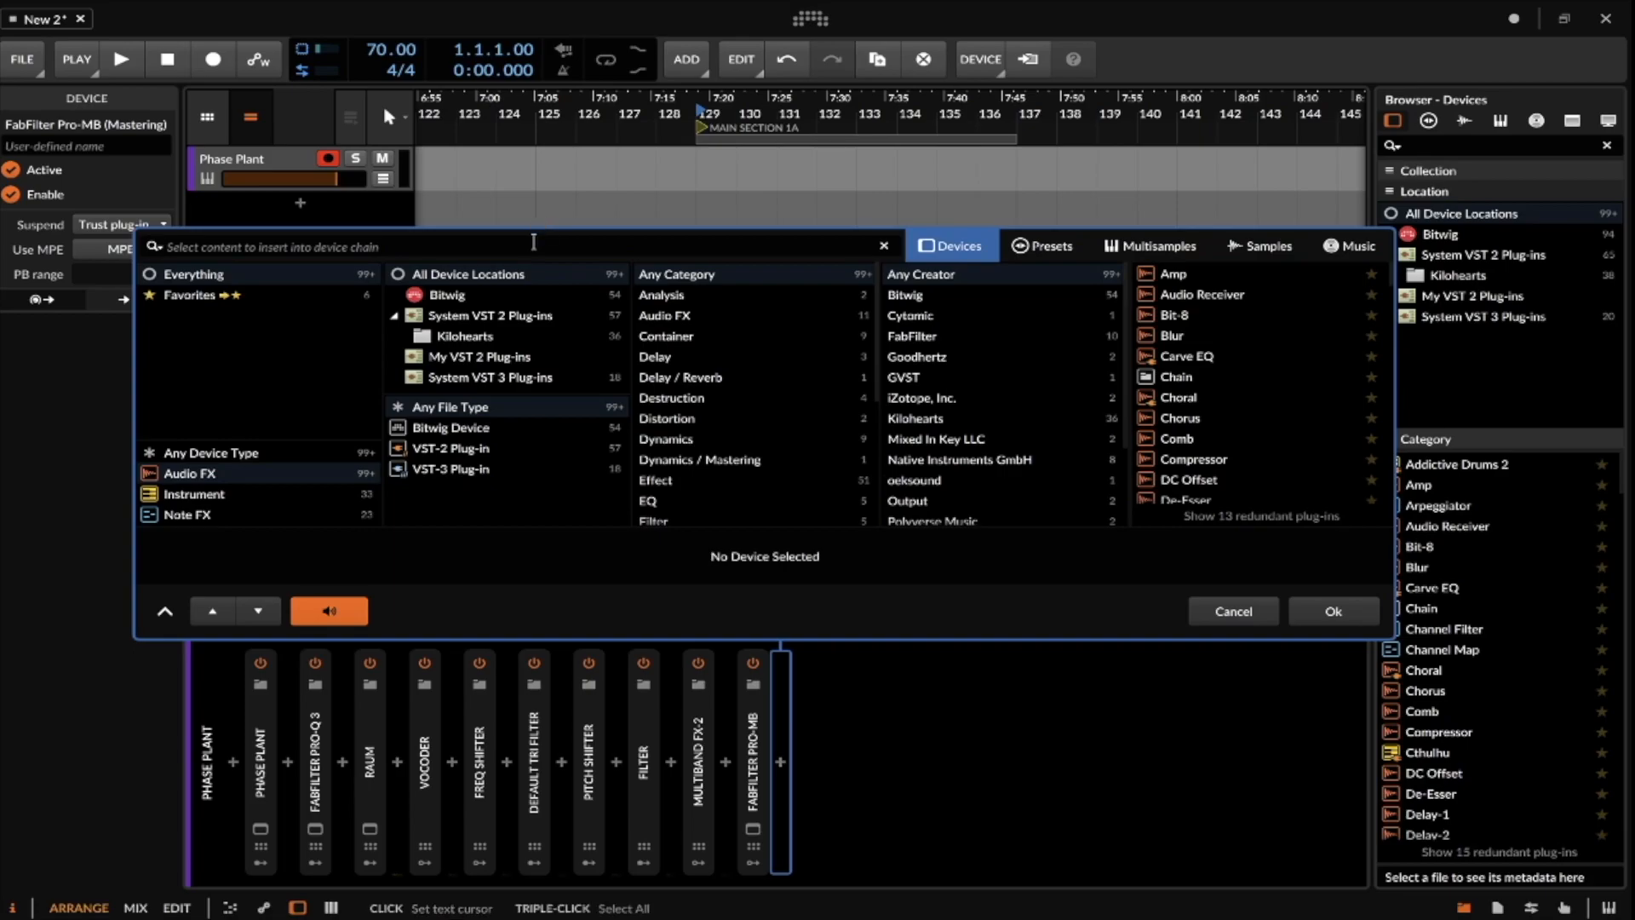
type("THE")
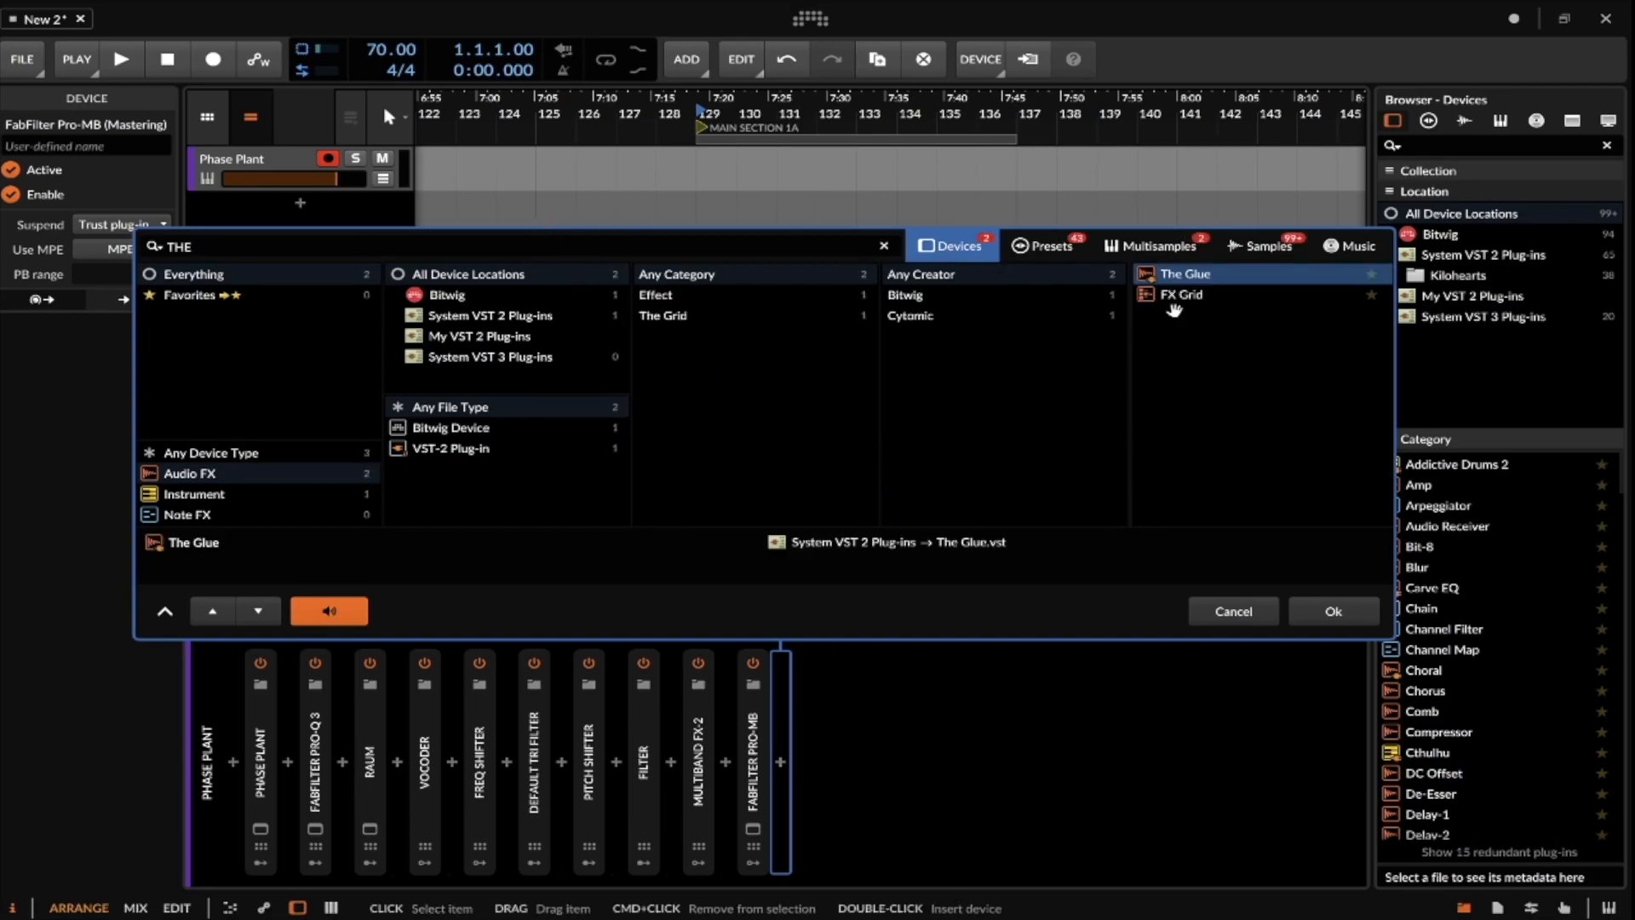
key("Return")
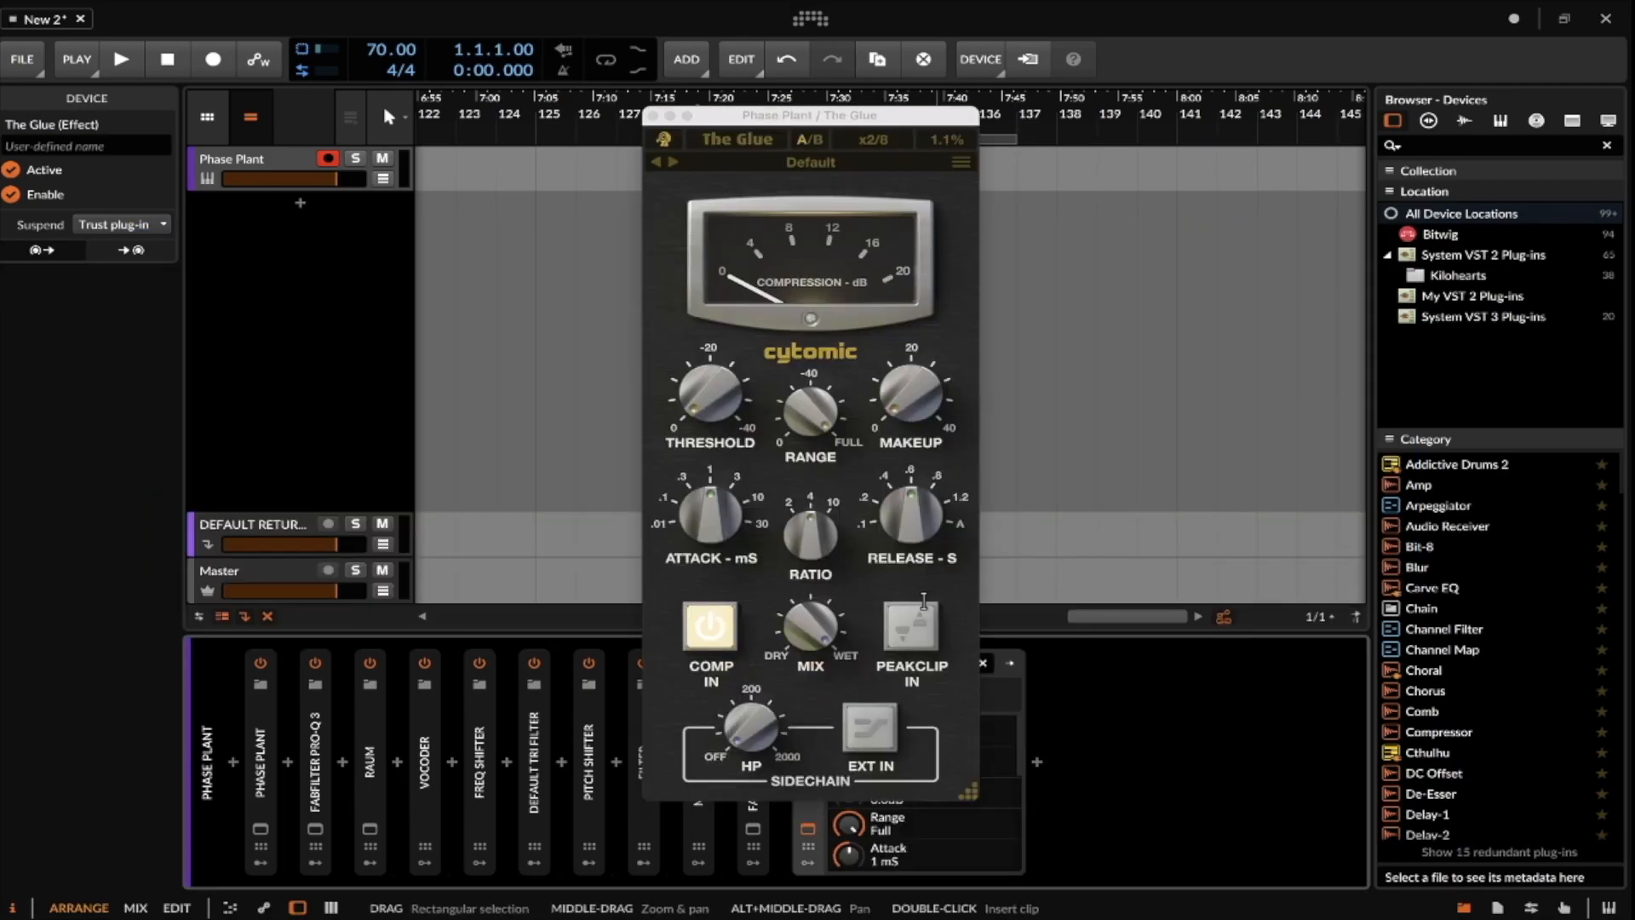
Enable The Glue's peak clip, set its threshold to -18.3 dB and makeup to 10.3 dB, and close its window.
left_click(921, 608)
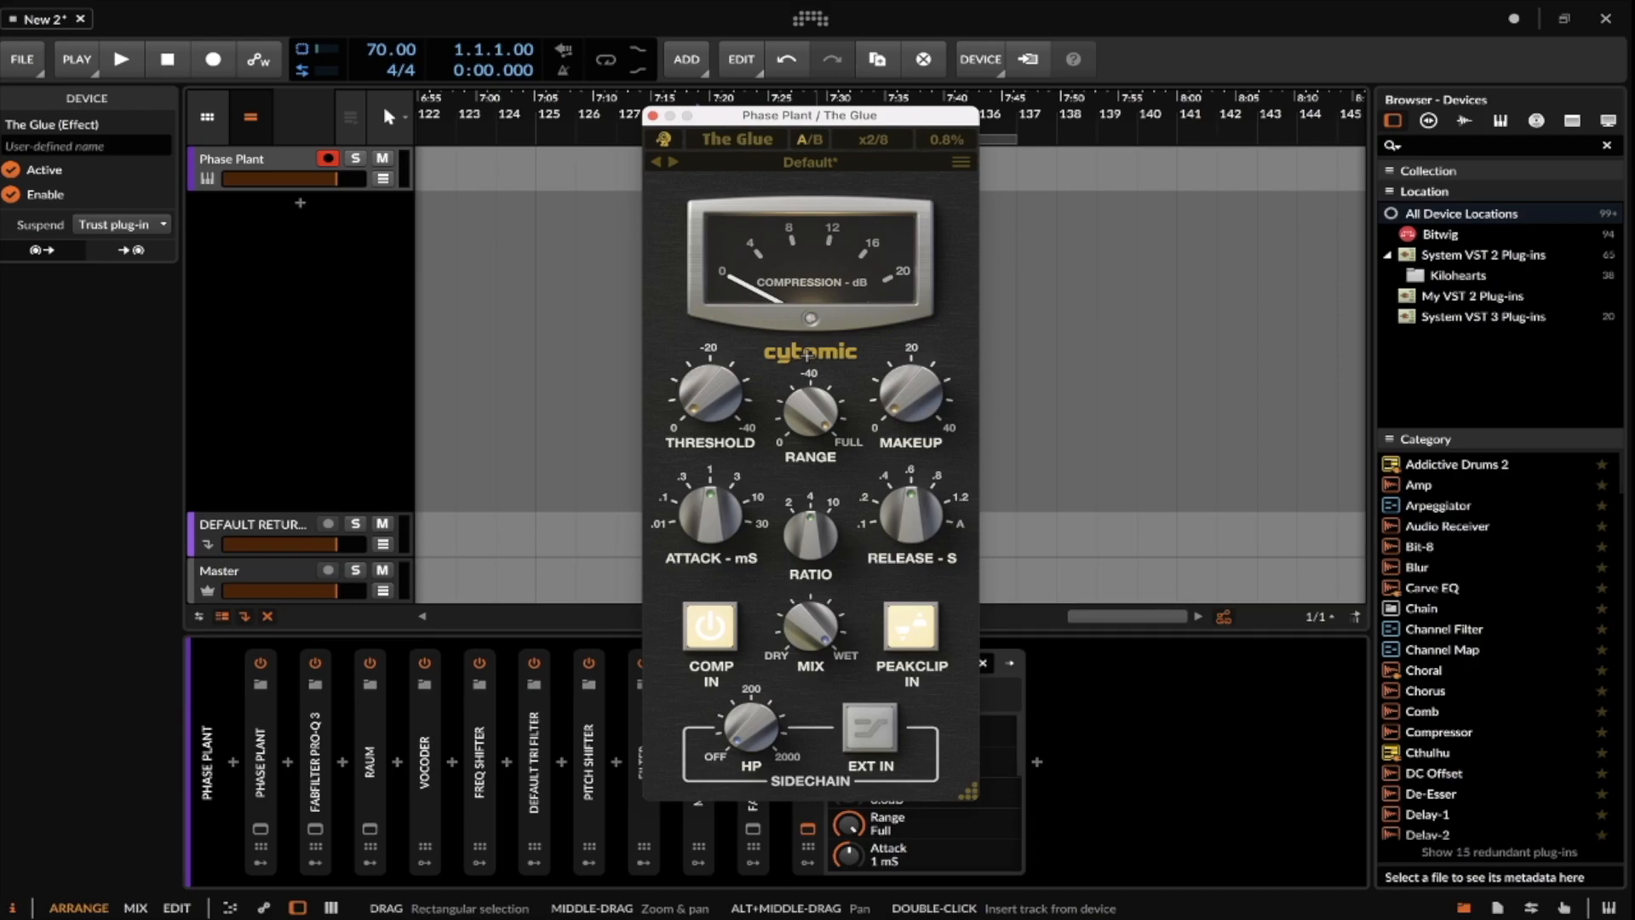
left_click_drag(904, 189, 988, 516)
left_click_drag(909, 382, 927, 698)
left_click_drag(721, 417, 675, 332)
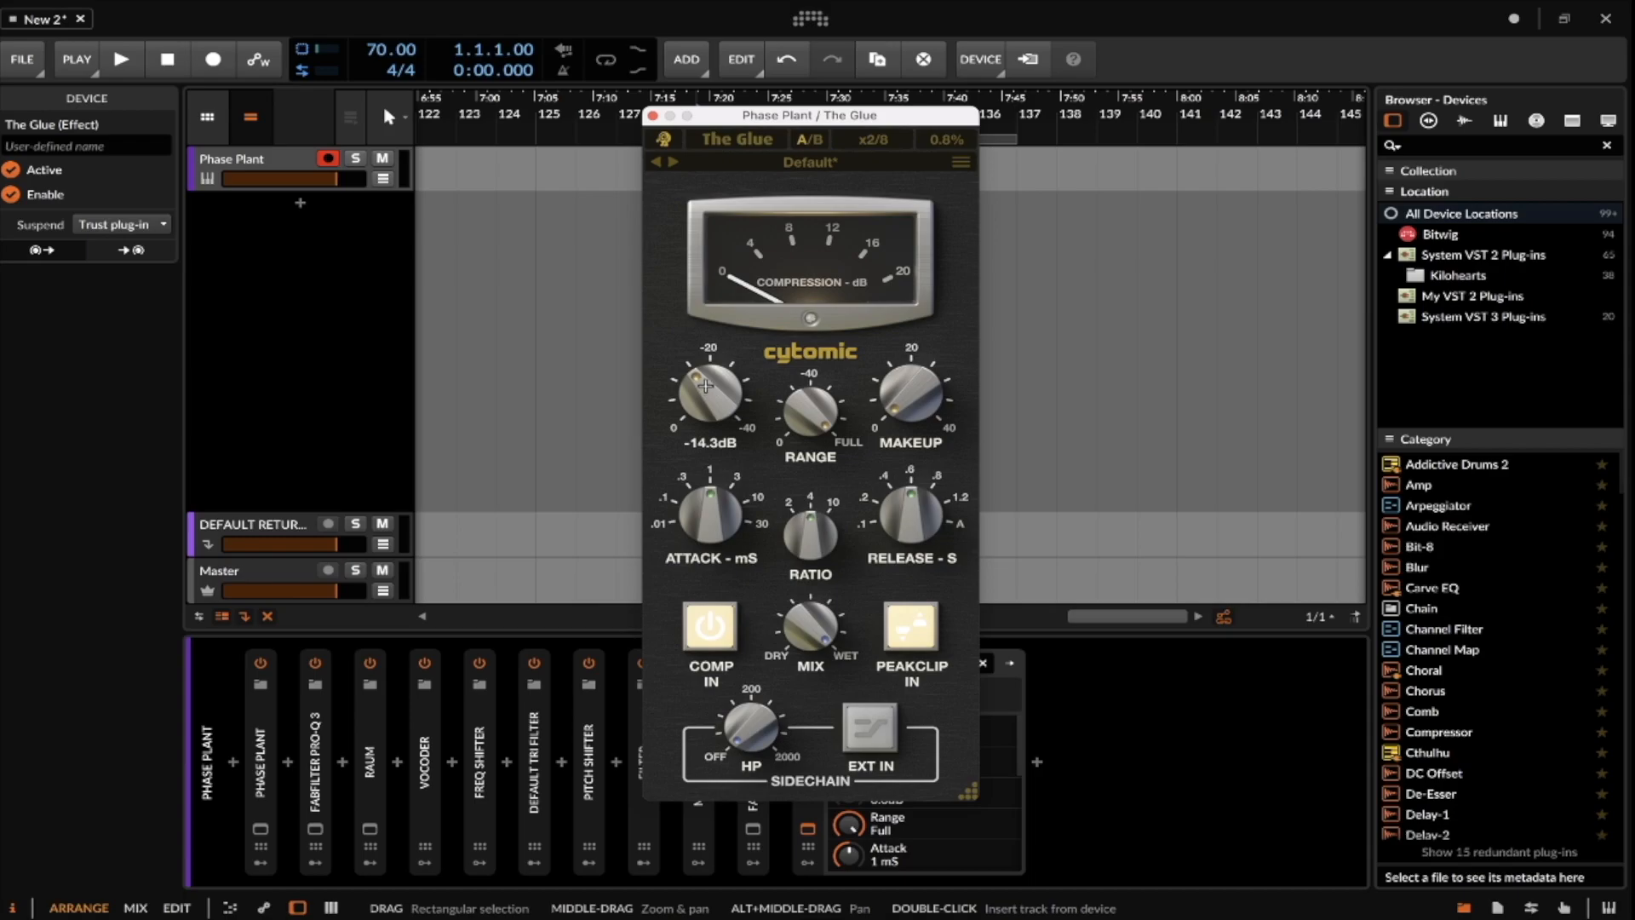
left_click_drag(705, 392, 709, 372)
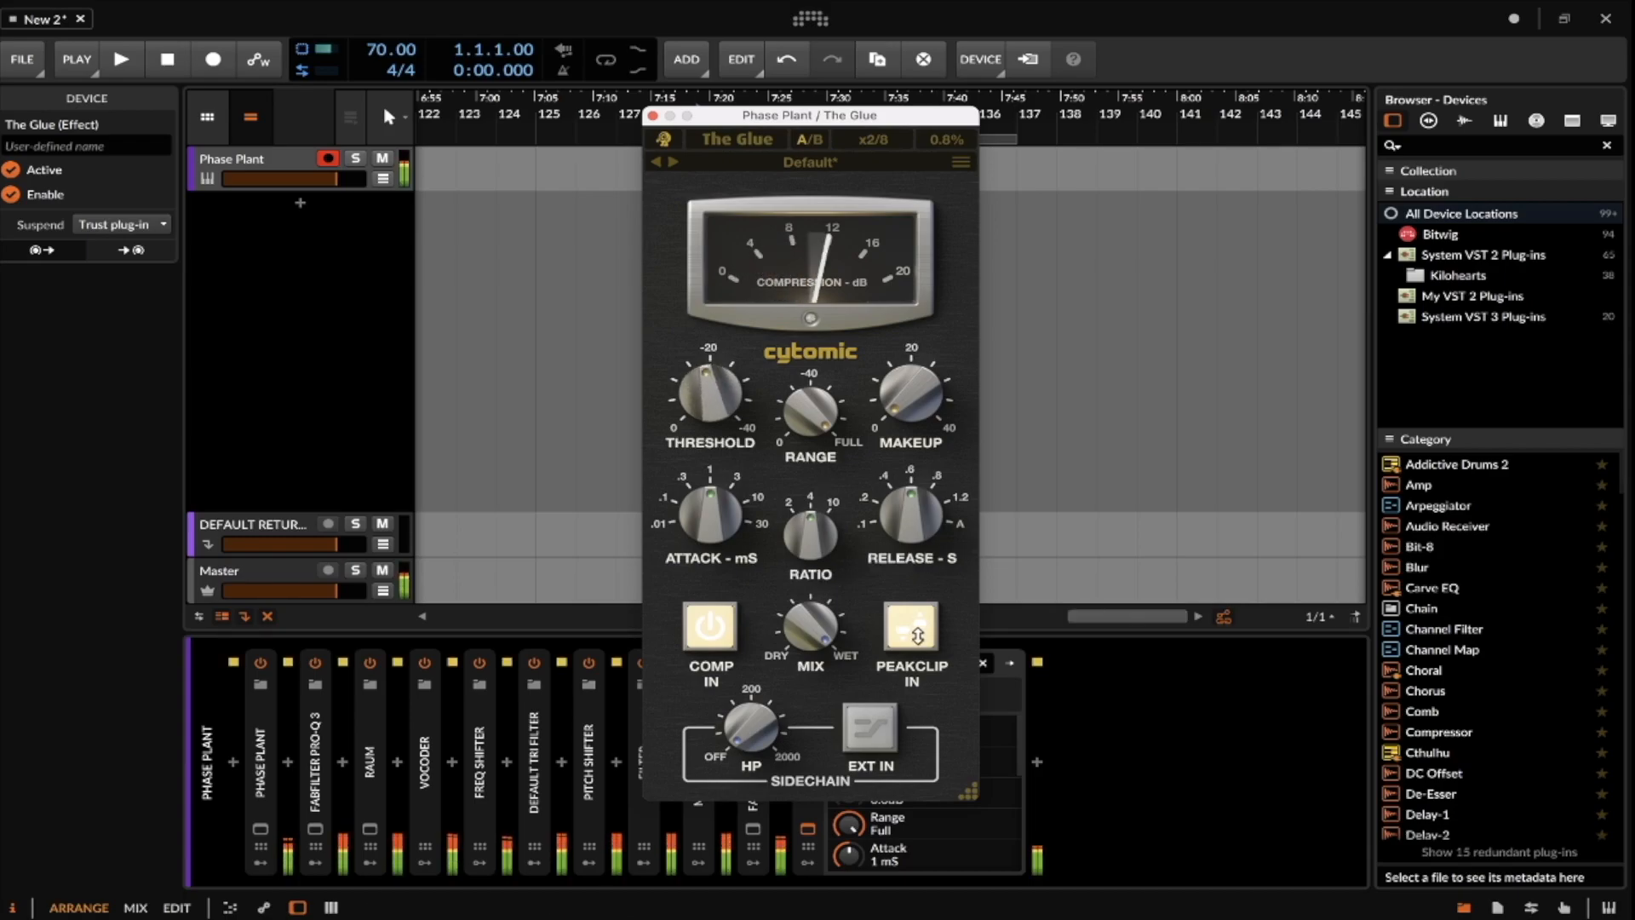
left_click_drag(906, 406, 890, 361)
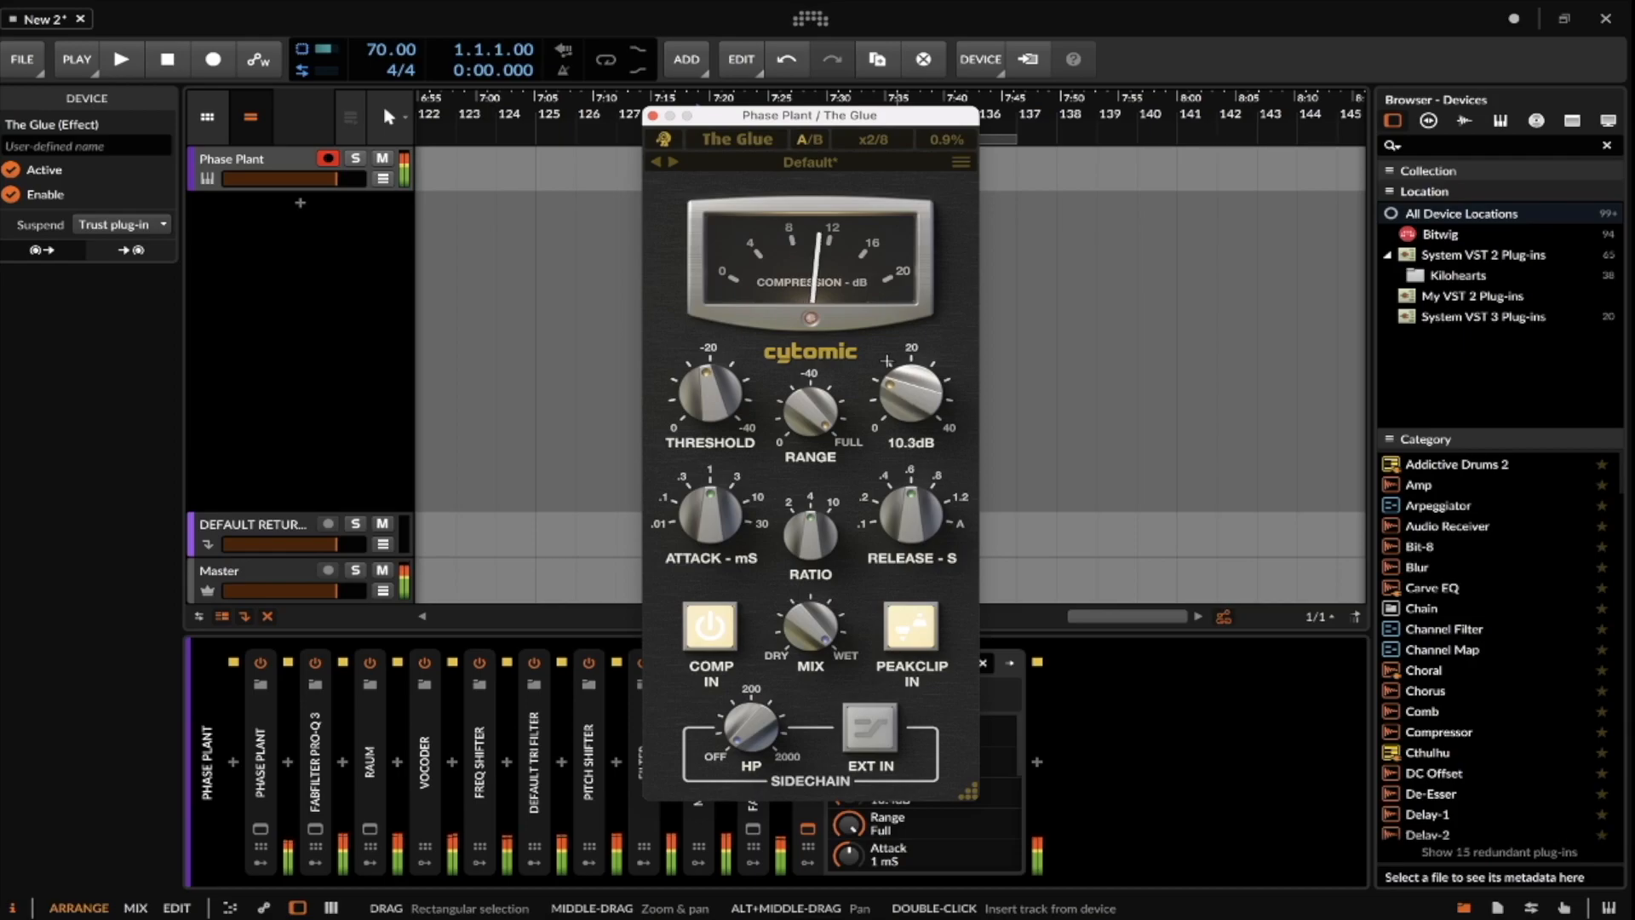
left_click(654, 116)
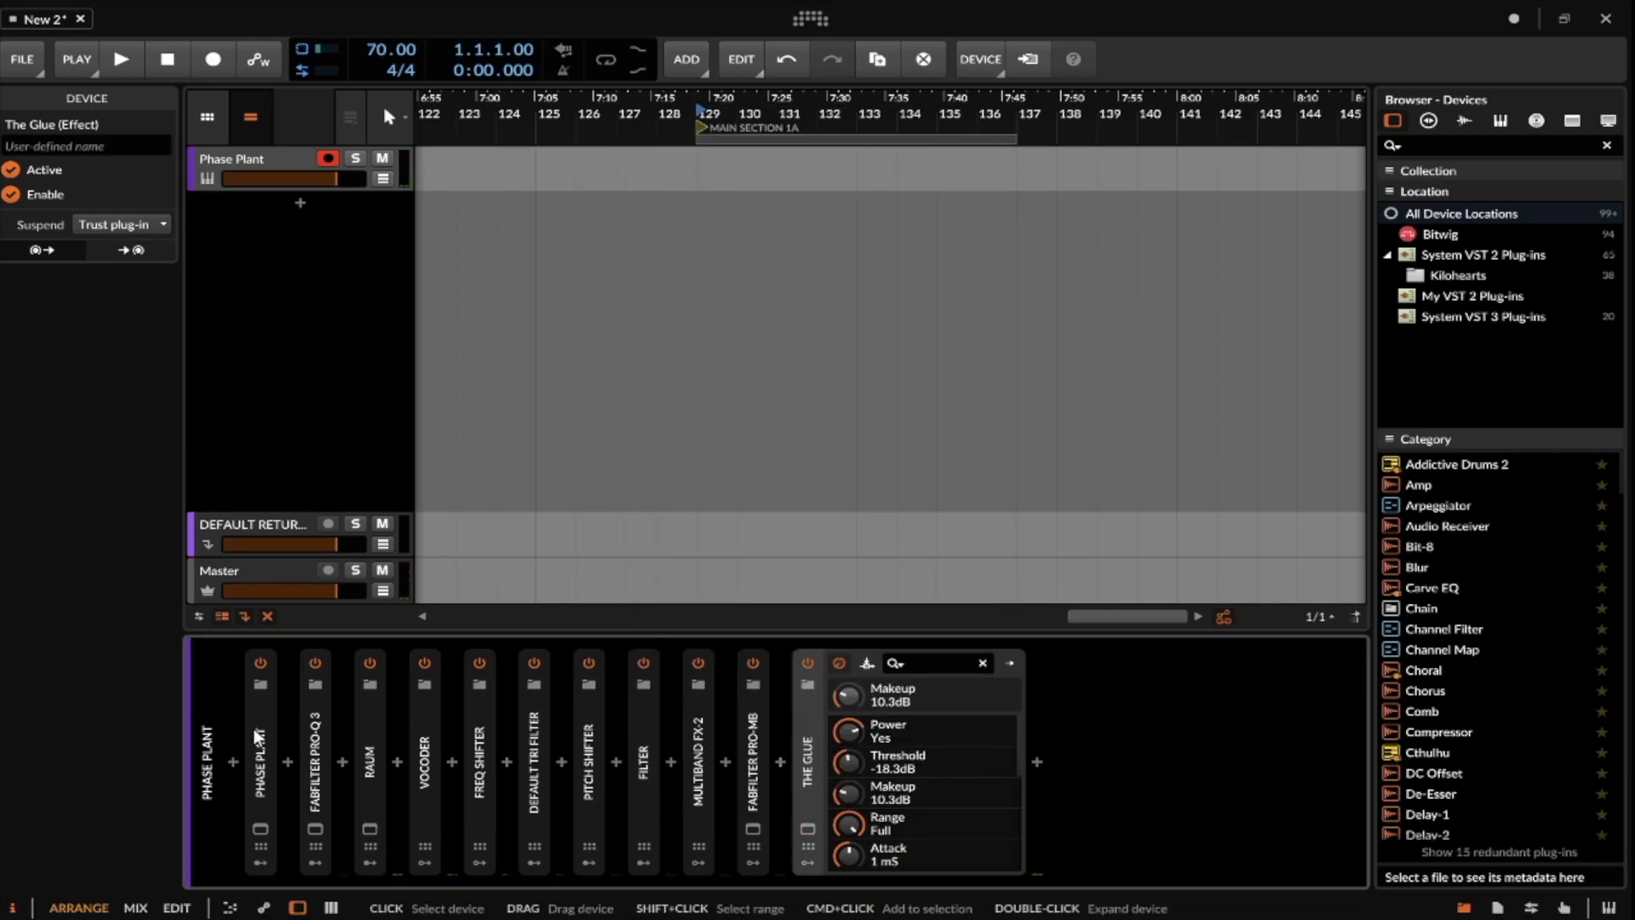
Open the Phase Plant window, raise the NEURO and generator macros, readjust both and close the window.
left_click(261, 828)
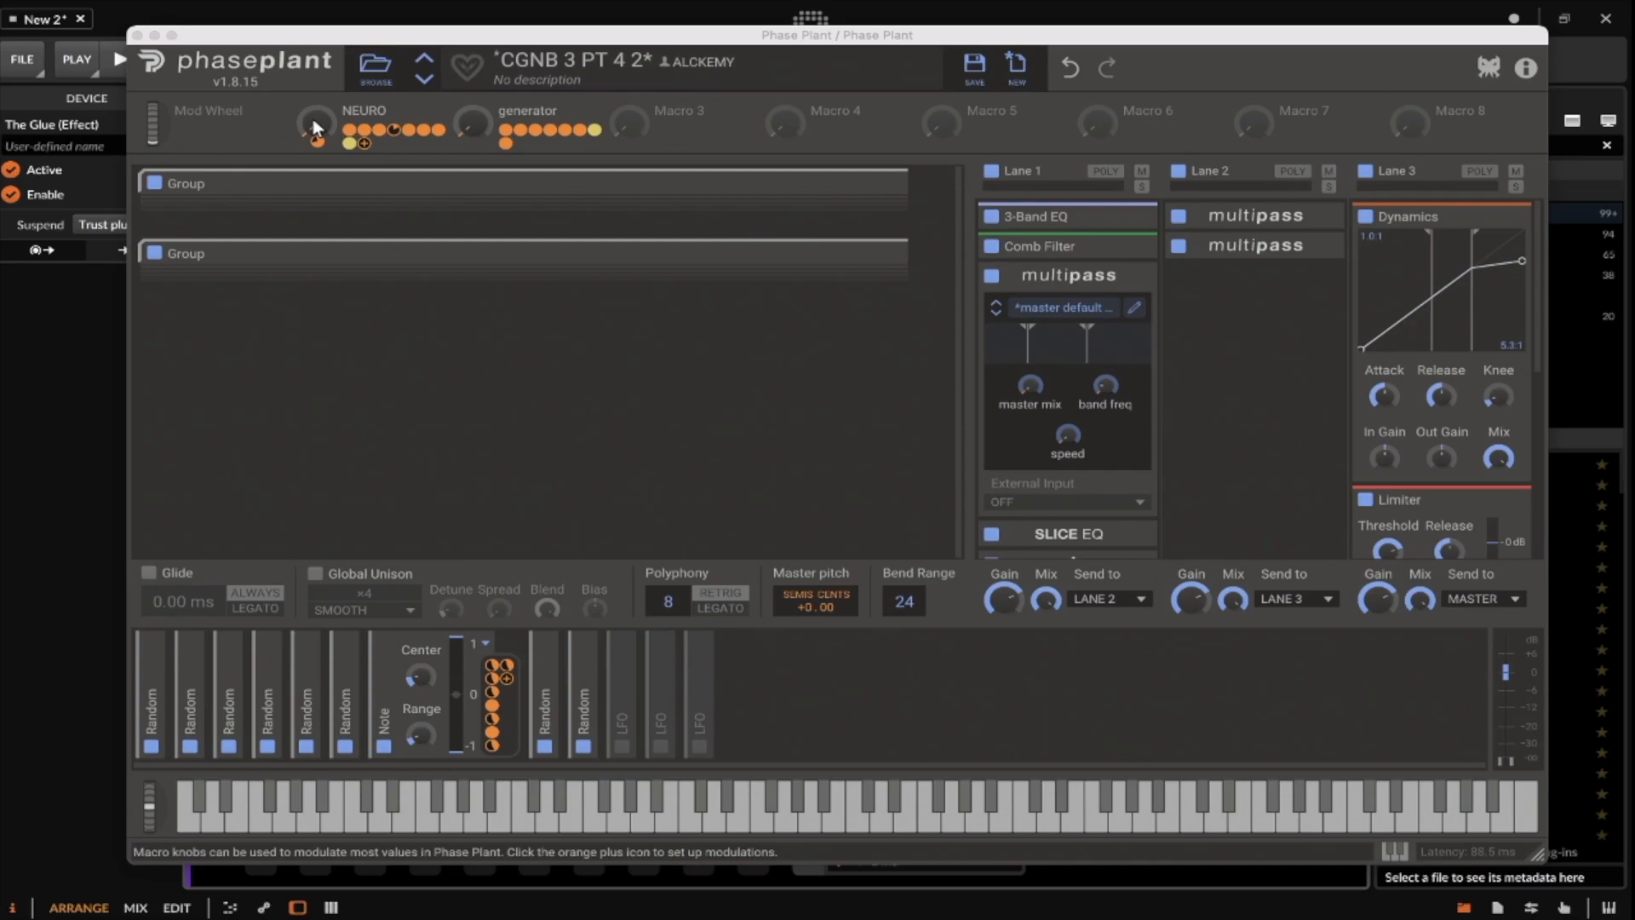
left_click_drag(312, 128, 311, 52)
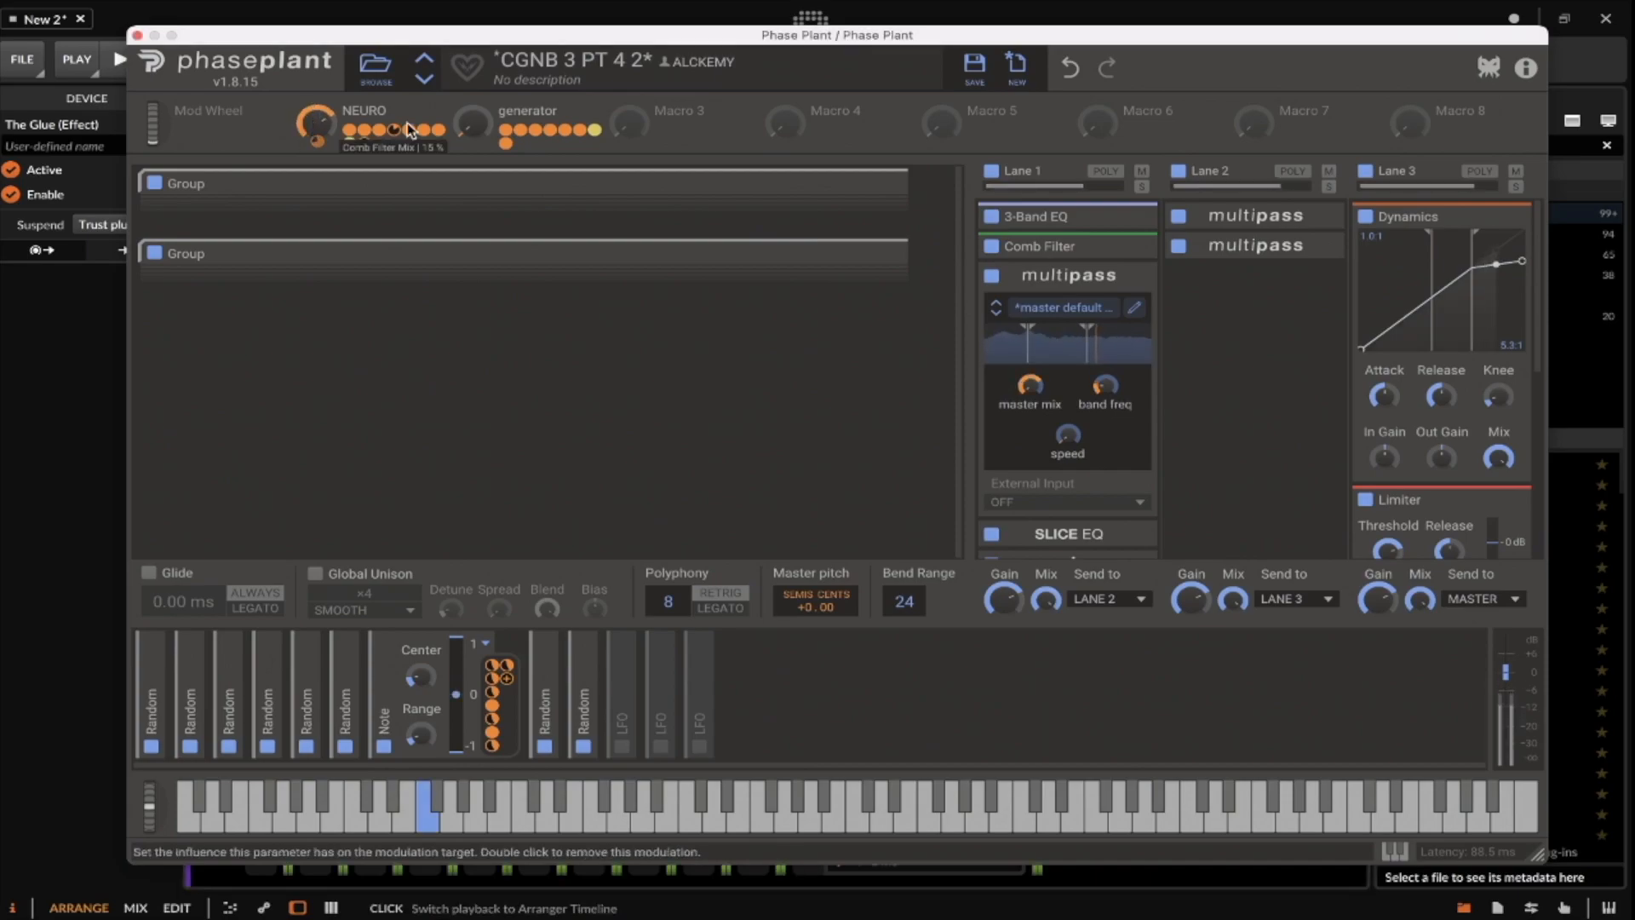
left_click_drag(472, 126, 472, 42)
mouse_move(311, 129)
left_mouse_down()
mouse_move(312, 160)
mouse_move(315, 110)
left_mouse_up()
left_click_drag(473, 128, 472, 145)
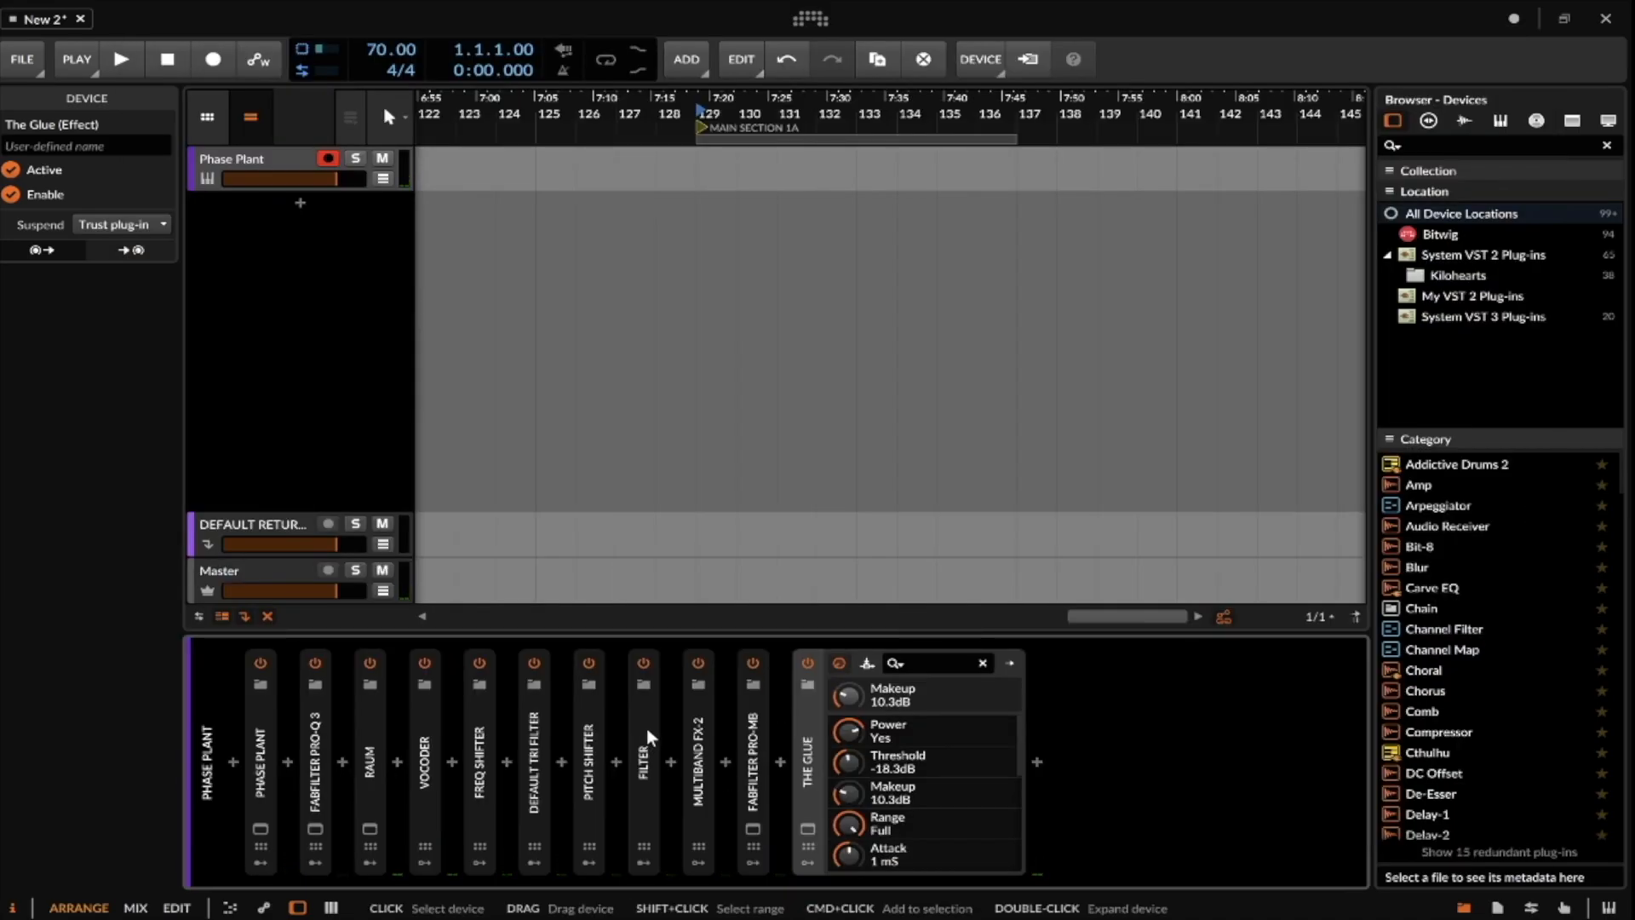
Expand the Filter, raise its cutoff frequency, and move it directly before the Pitch Shifter.
double_click(645, 728)
left_click_drag(705, 828, 705, 771)
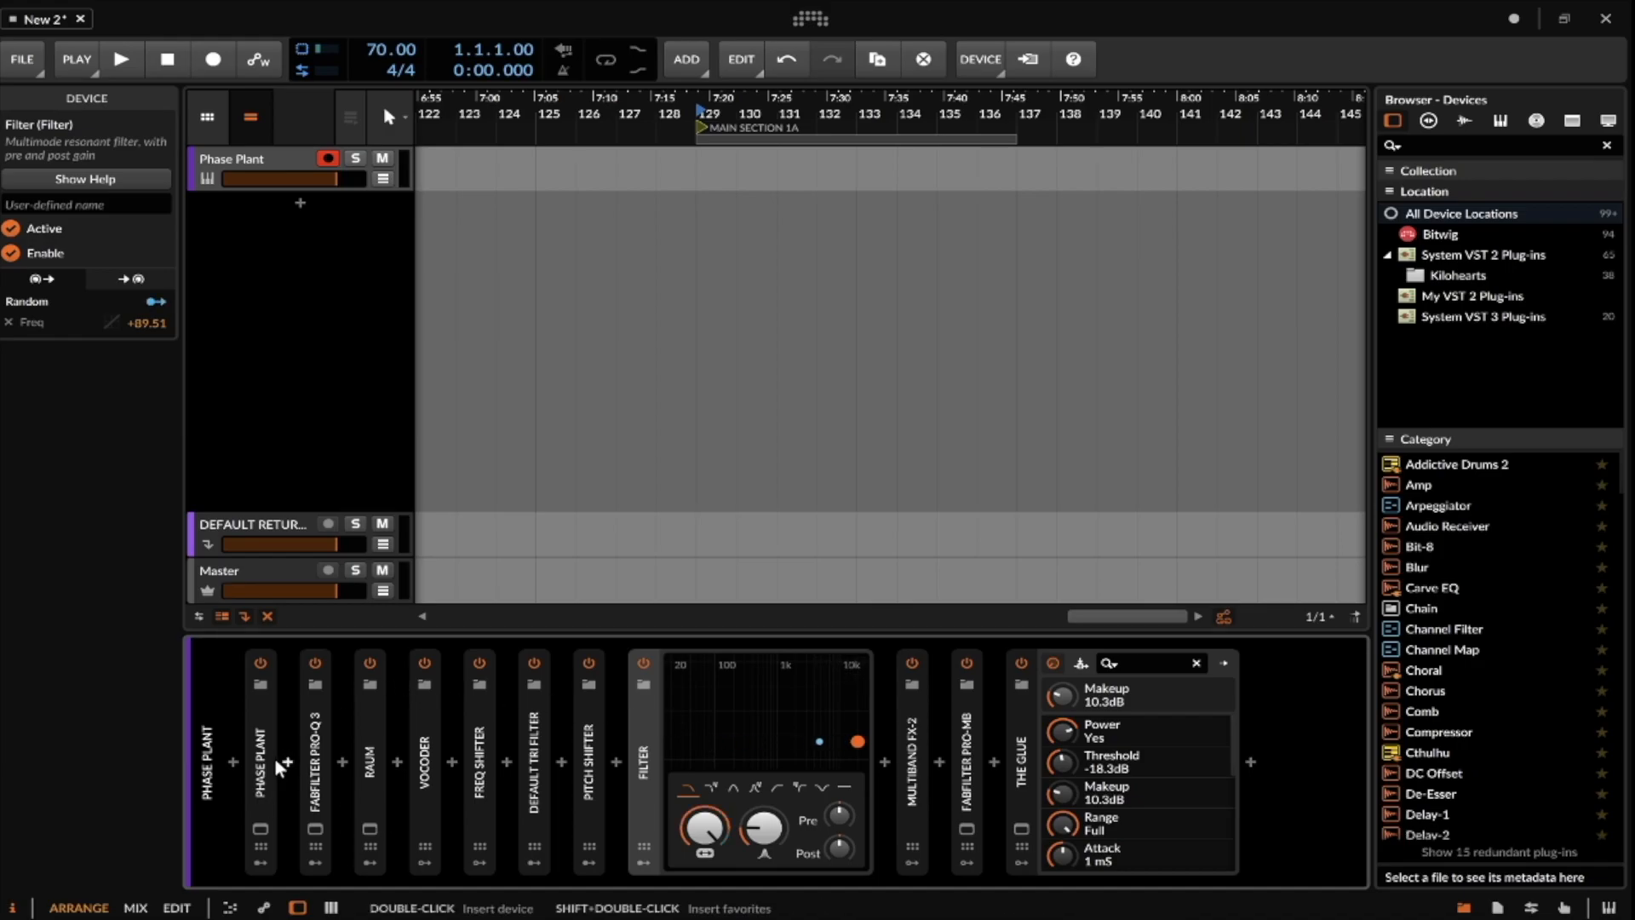
left_click(258, 823)
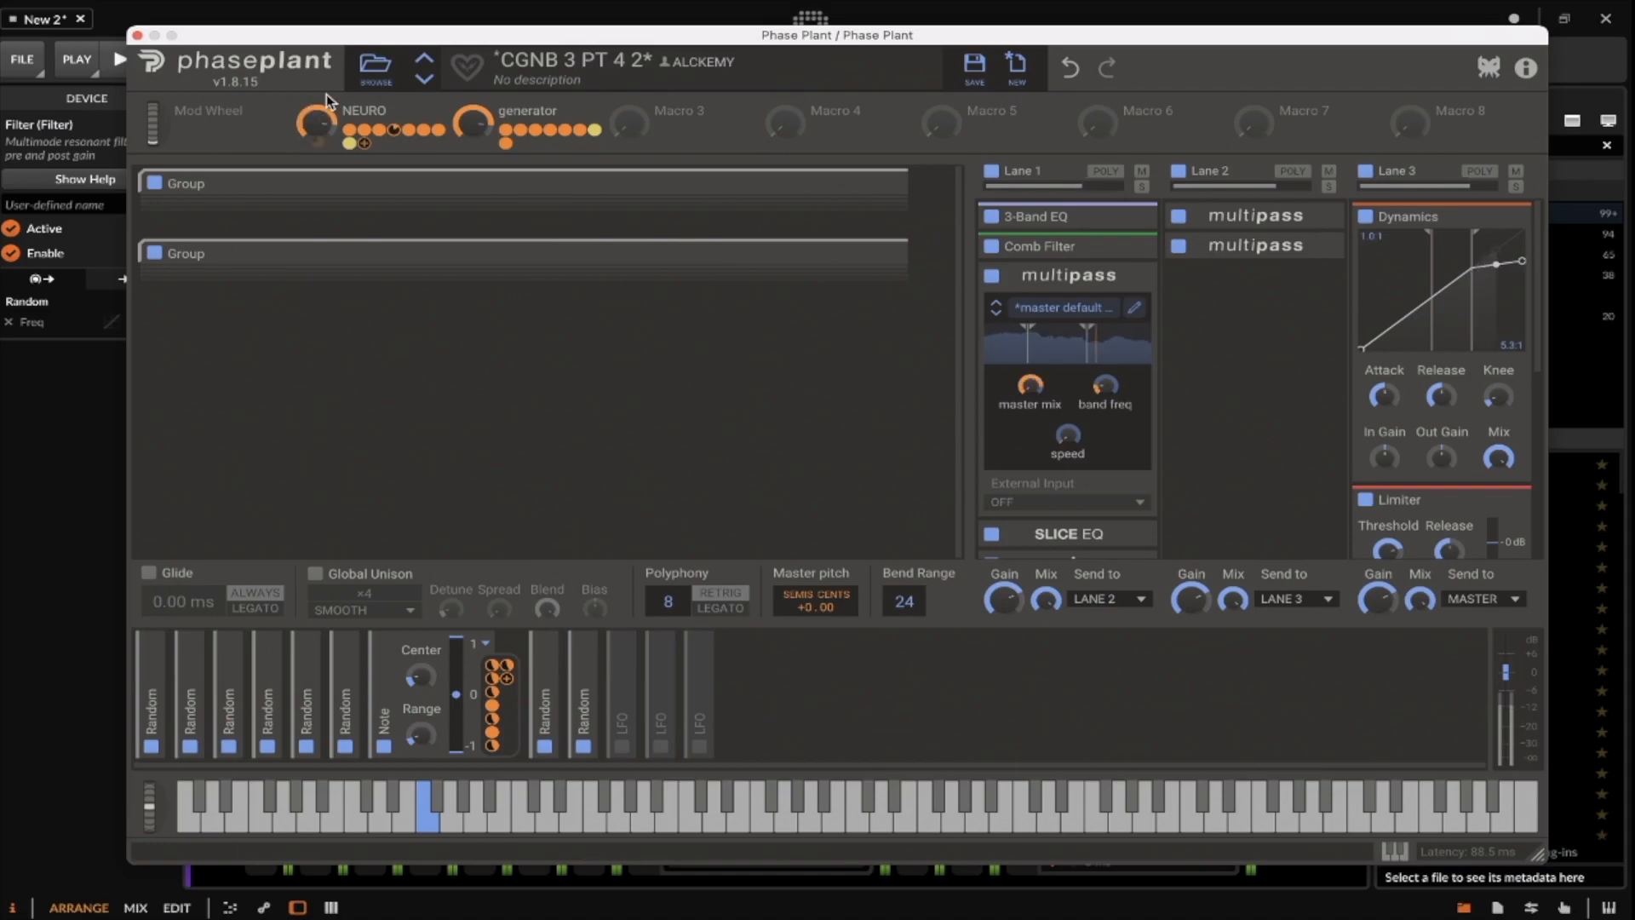
left_click(138, 35)
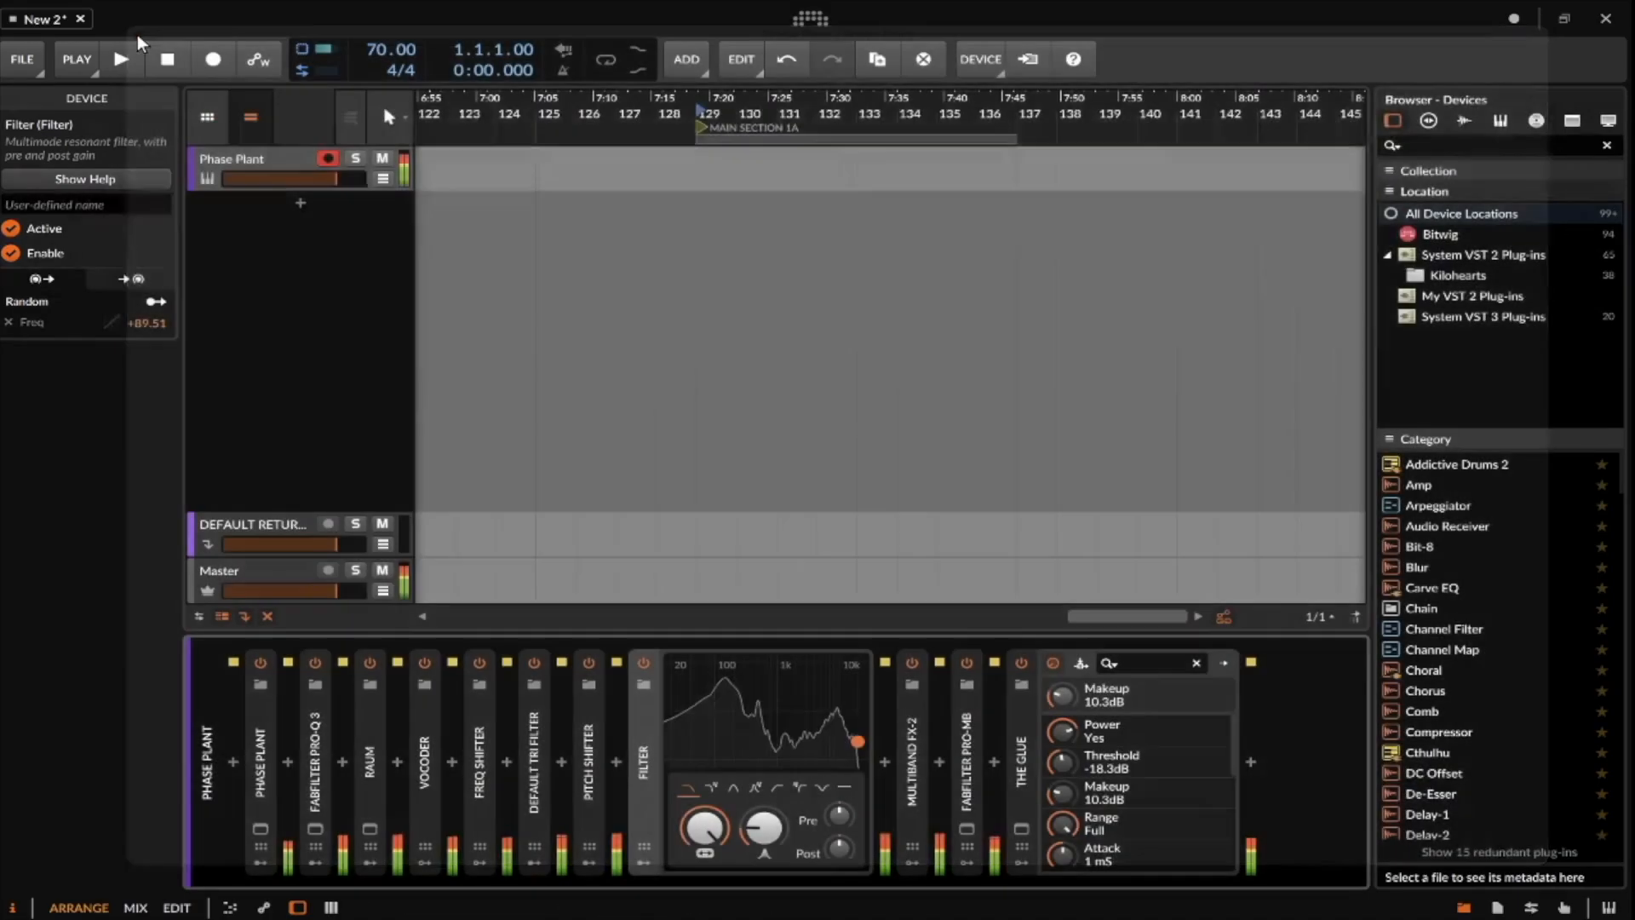
left_click(493, 749)
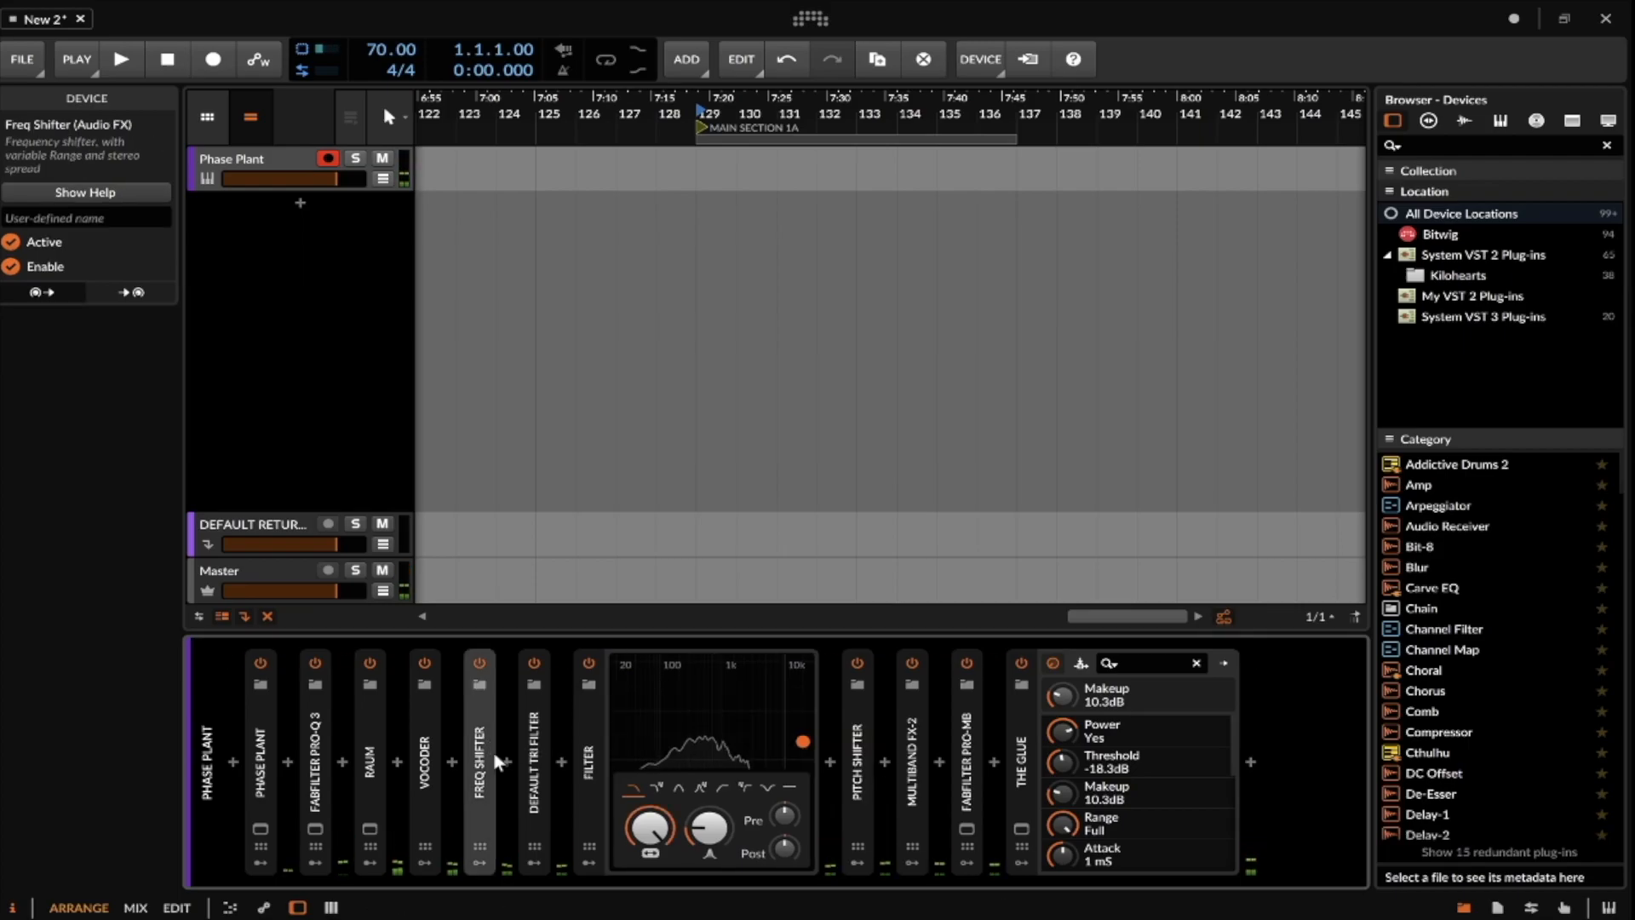
Show the Pitch Shifter's modulators and set the Random 3 modulator's timebase to 8th note.
left_click(855, 730)
left_click(858, 849)
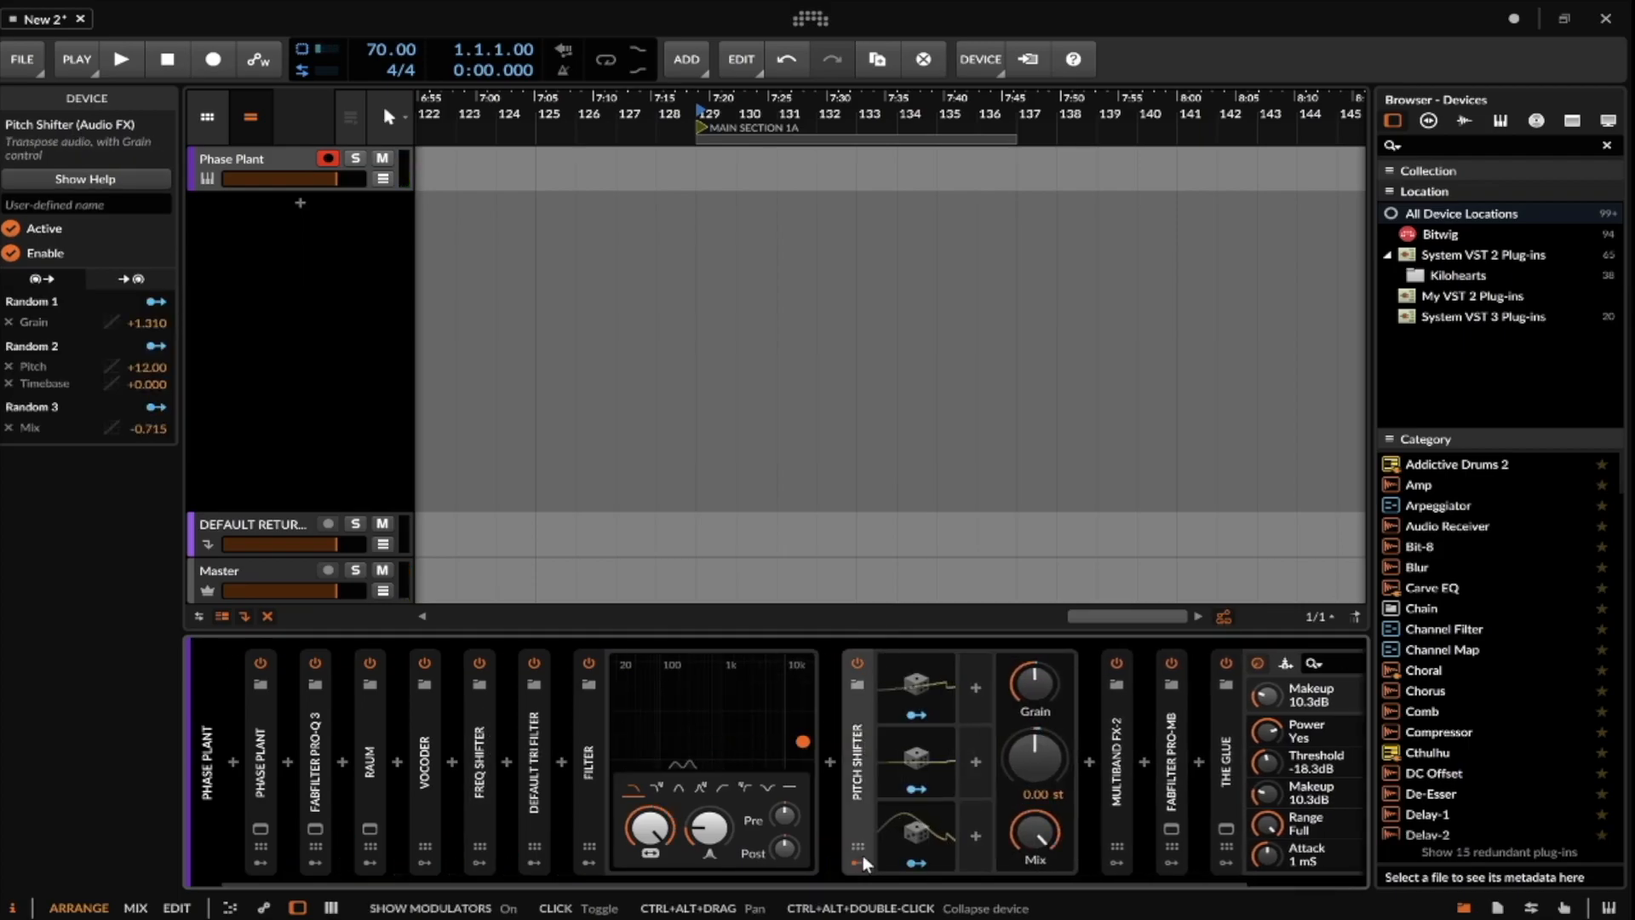
left_click(947, 831)
left_click(1088, 692)
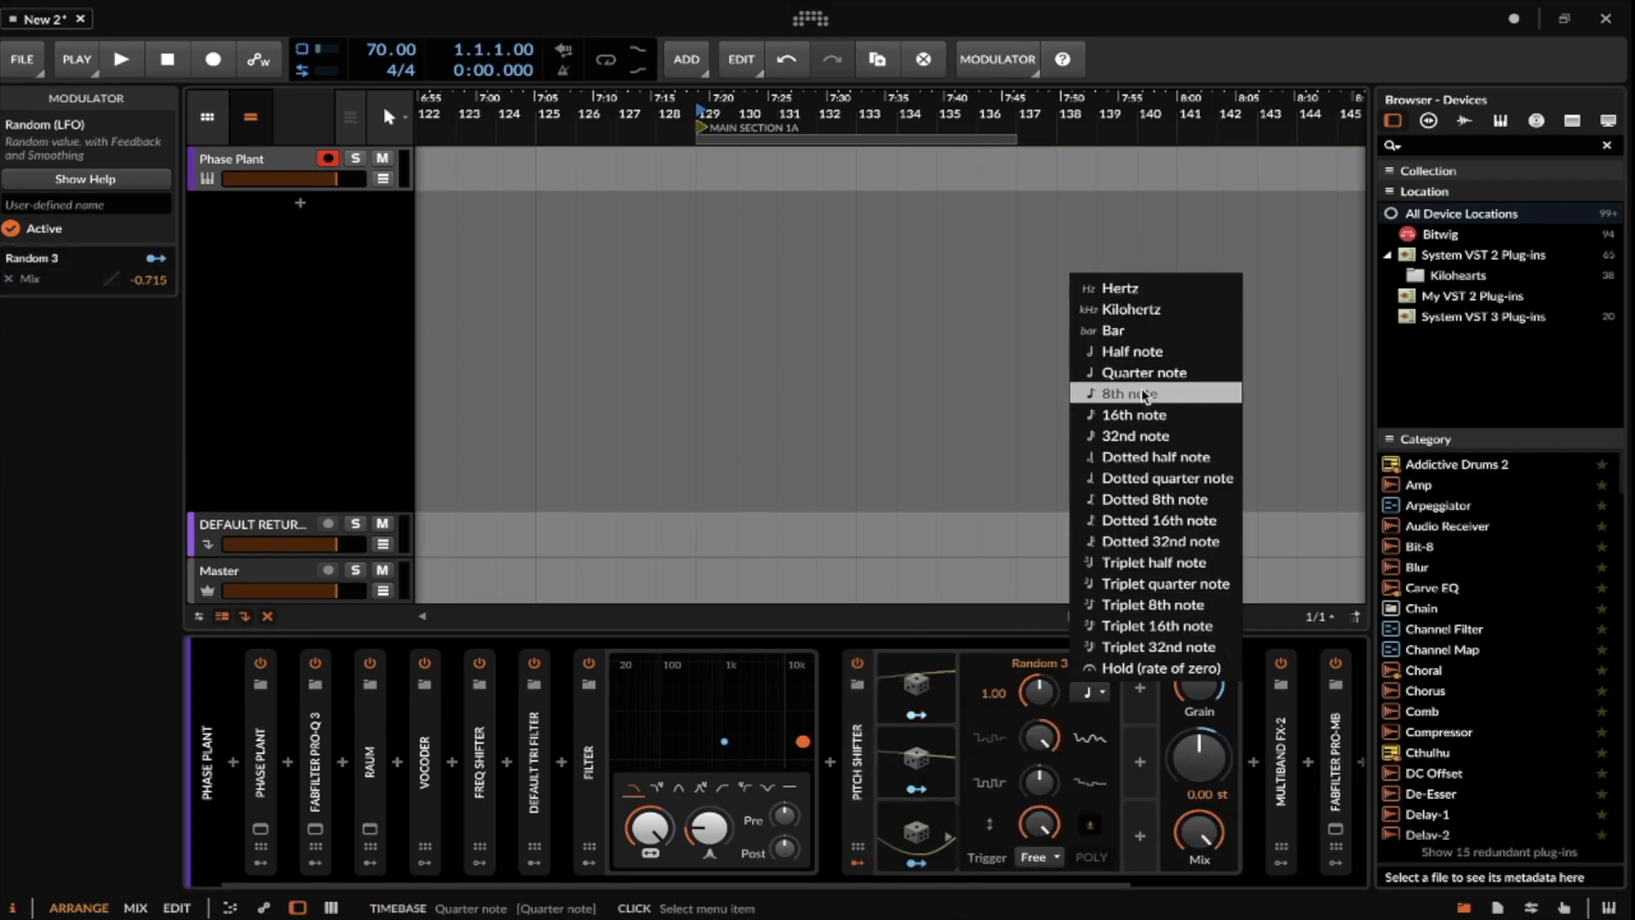
left_click(1129, 393)
Set the timebase of Random 2 and Random 1 to quarter note, and collapse the Pitch Shifter and Filter.
left_click(948, 763)
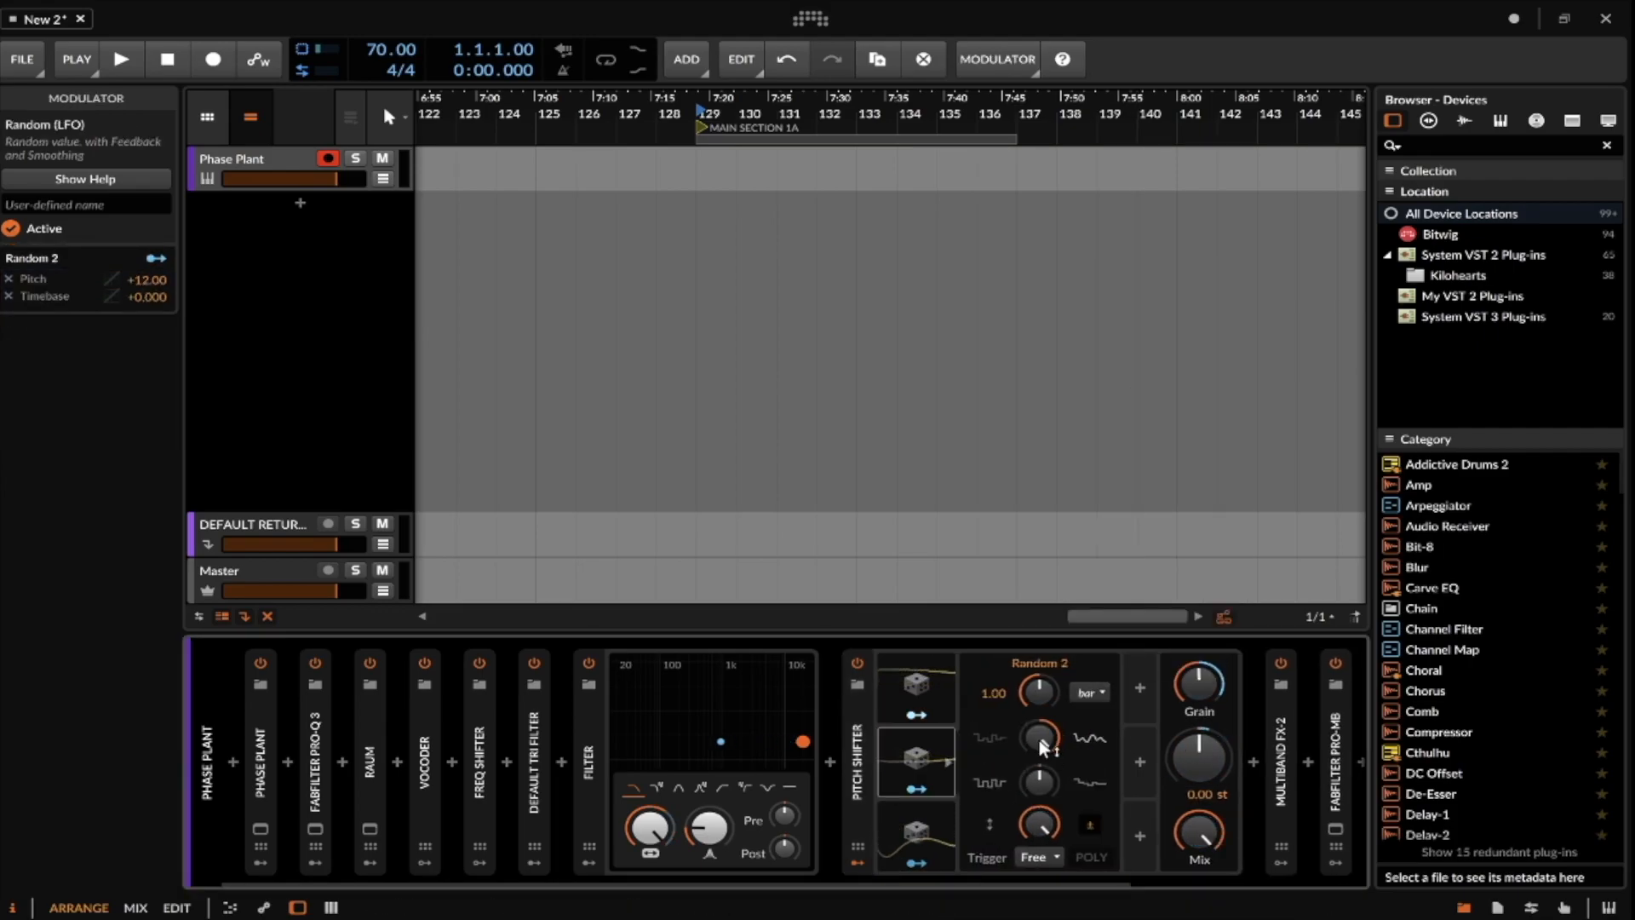
left_click(1089, 692)
left_click(1129, 372)
left_click(948, 688)
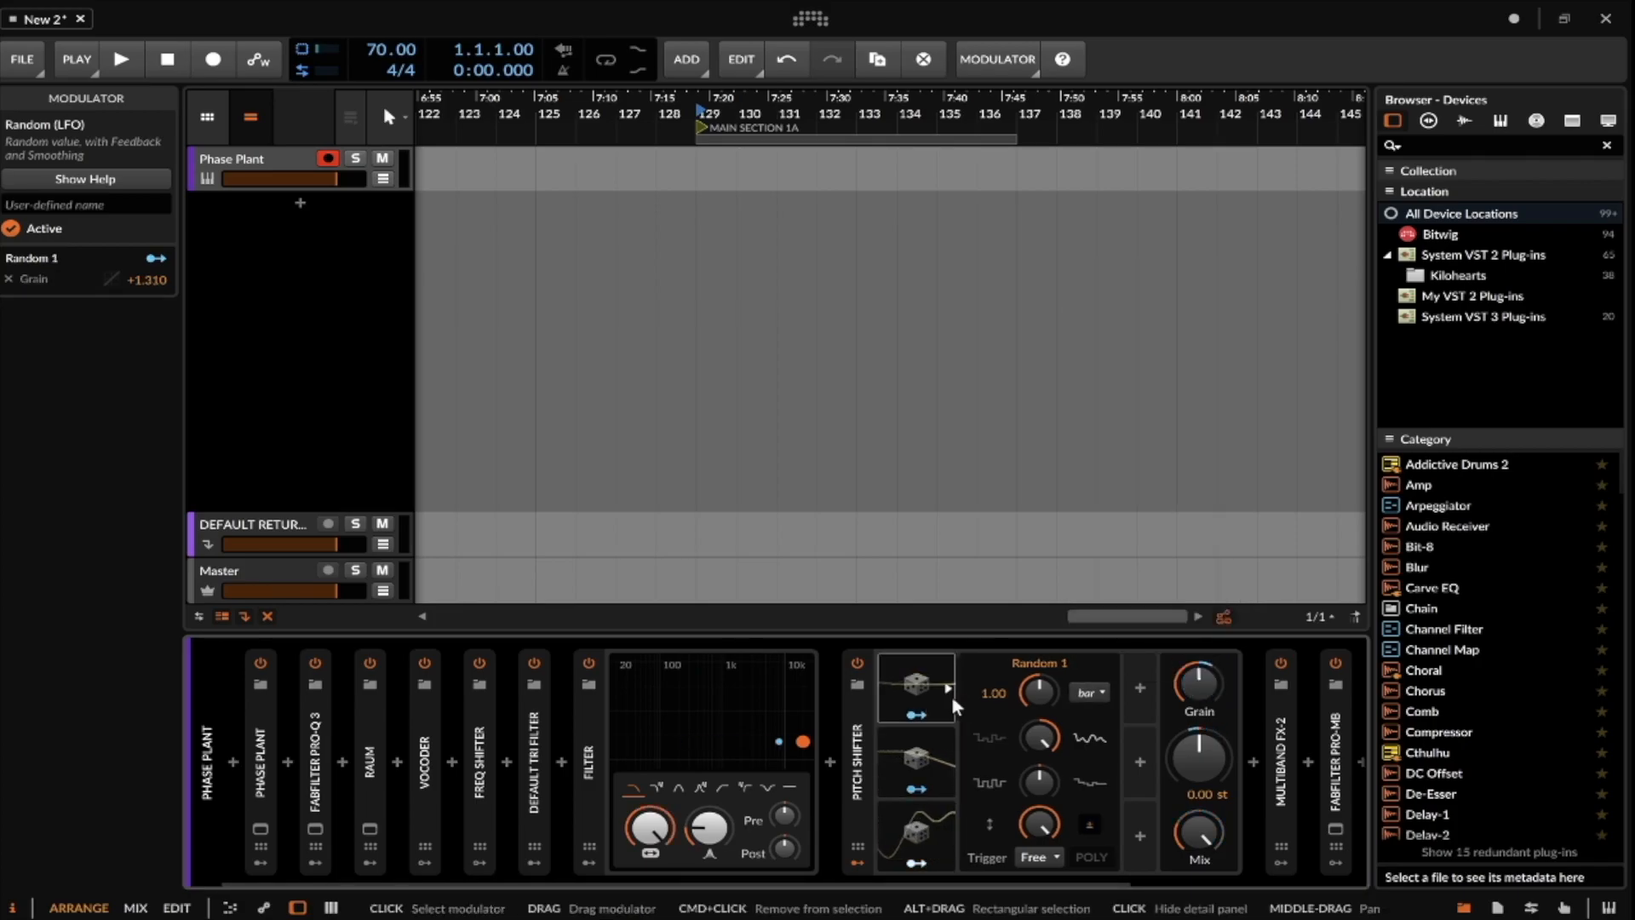
left_click(1088, 691)
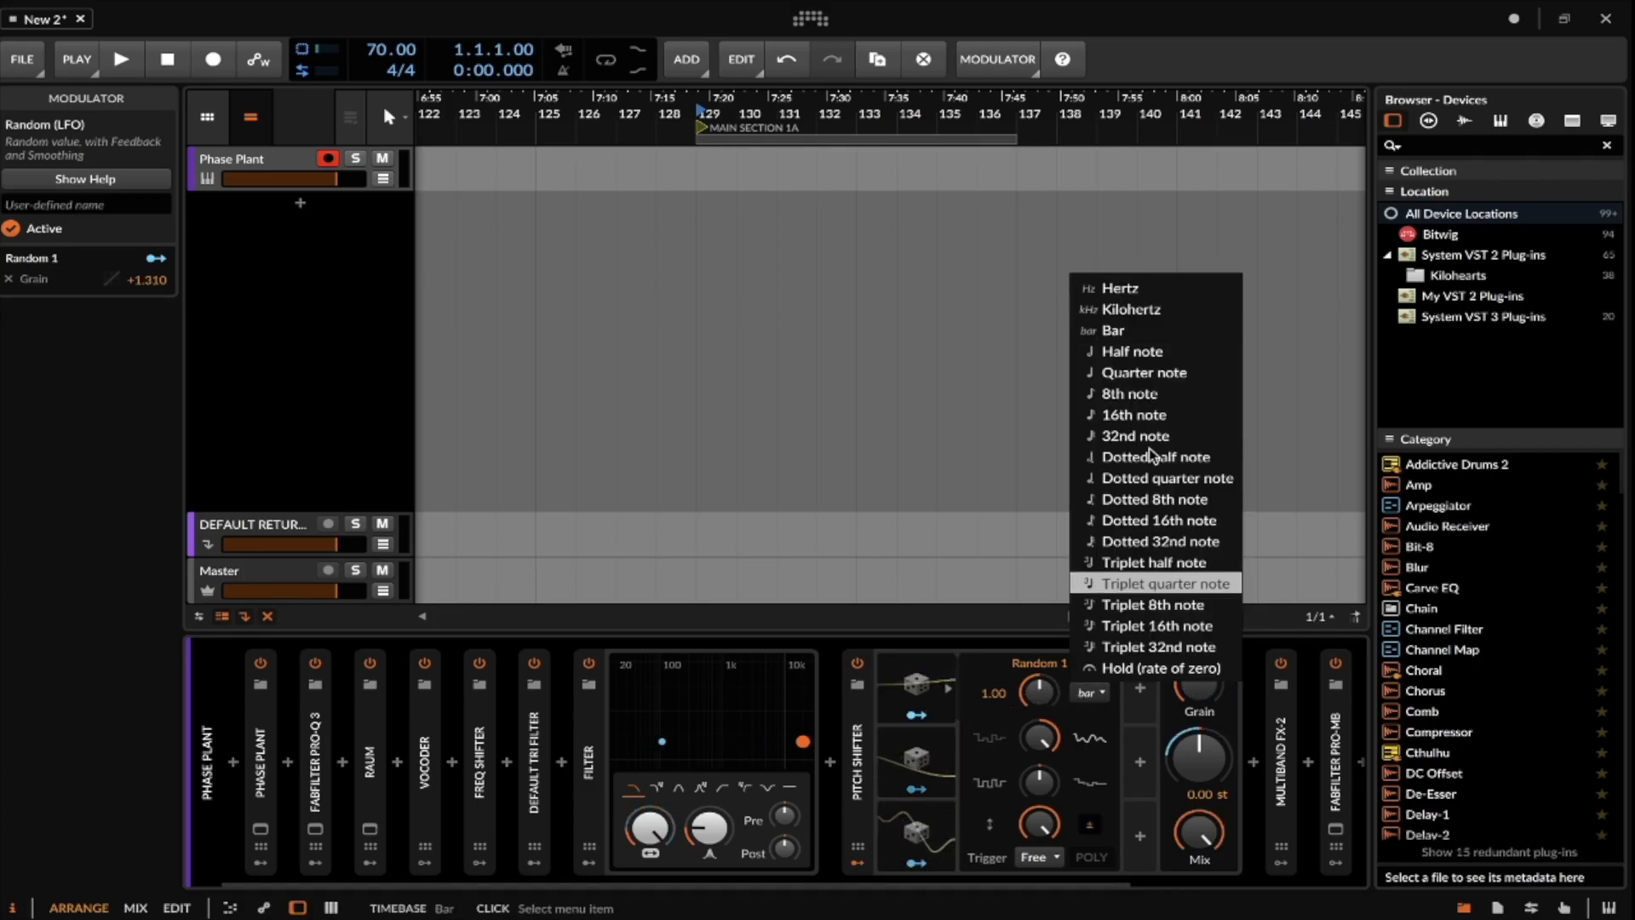
left_click(1136, 372)
left_click(855, 741)
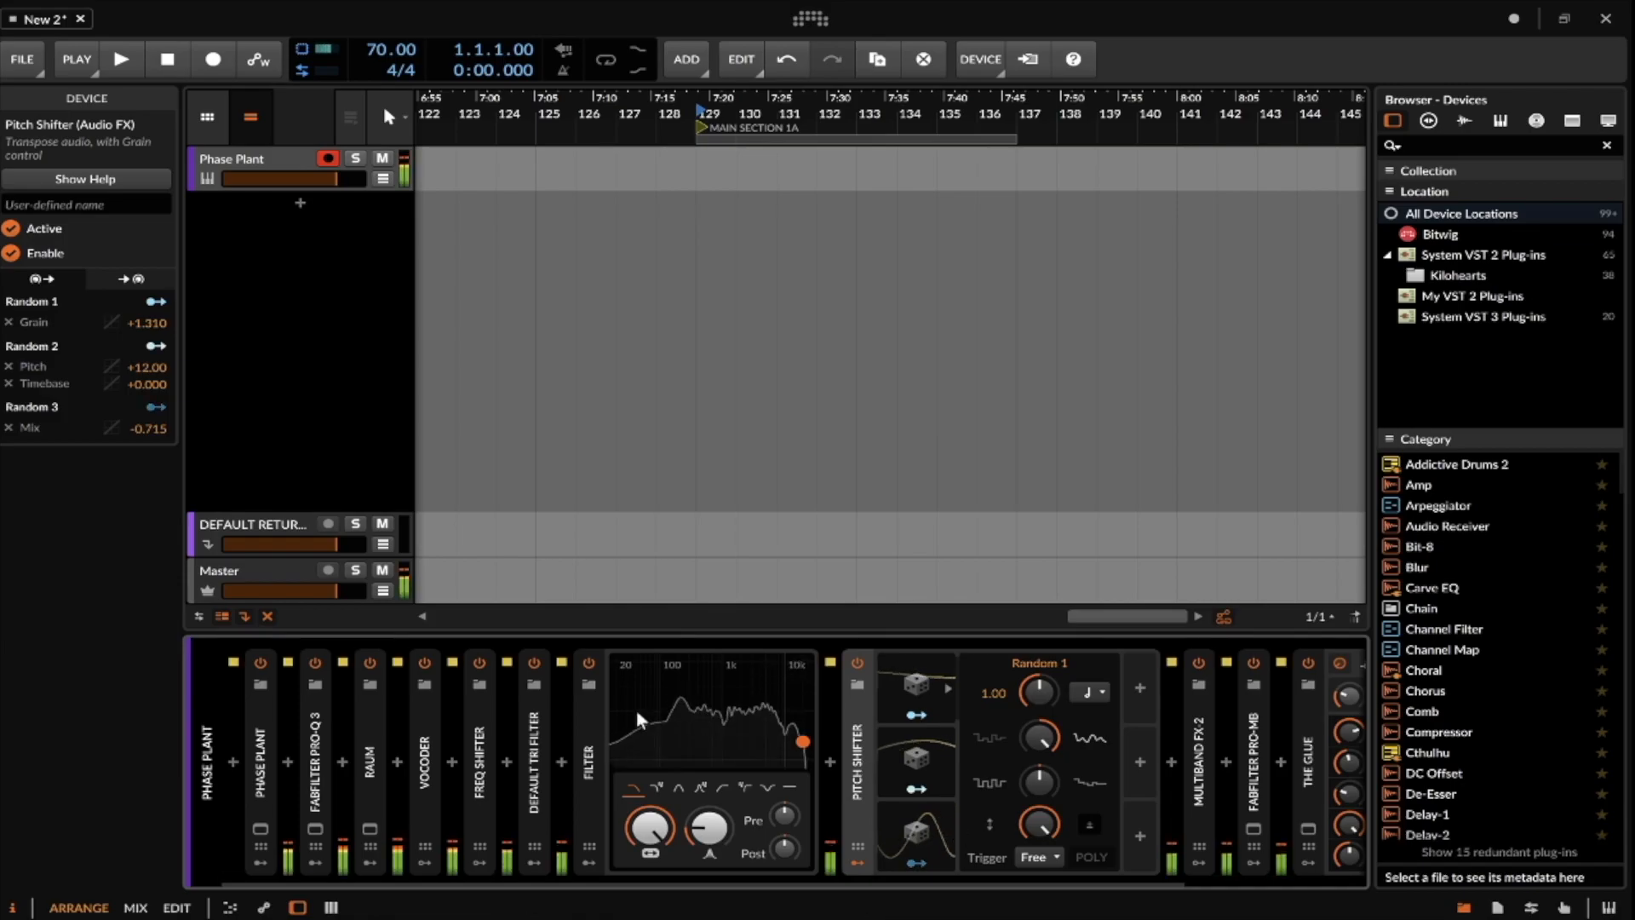
double_click(586, 726)
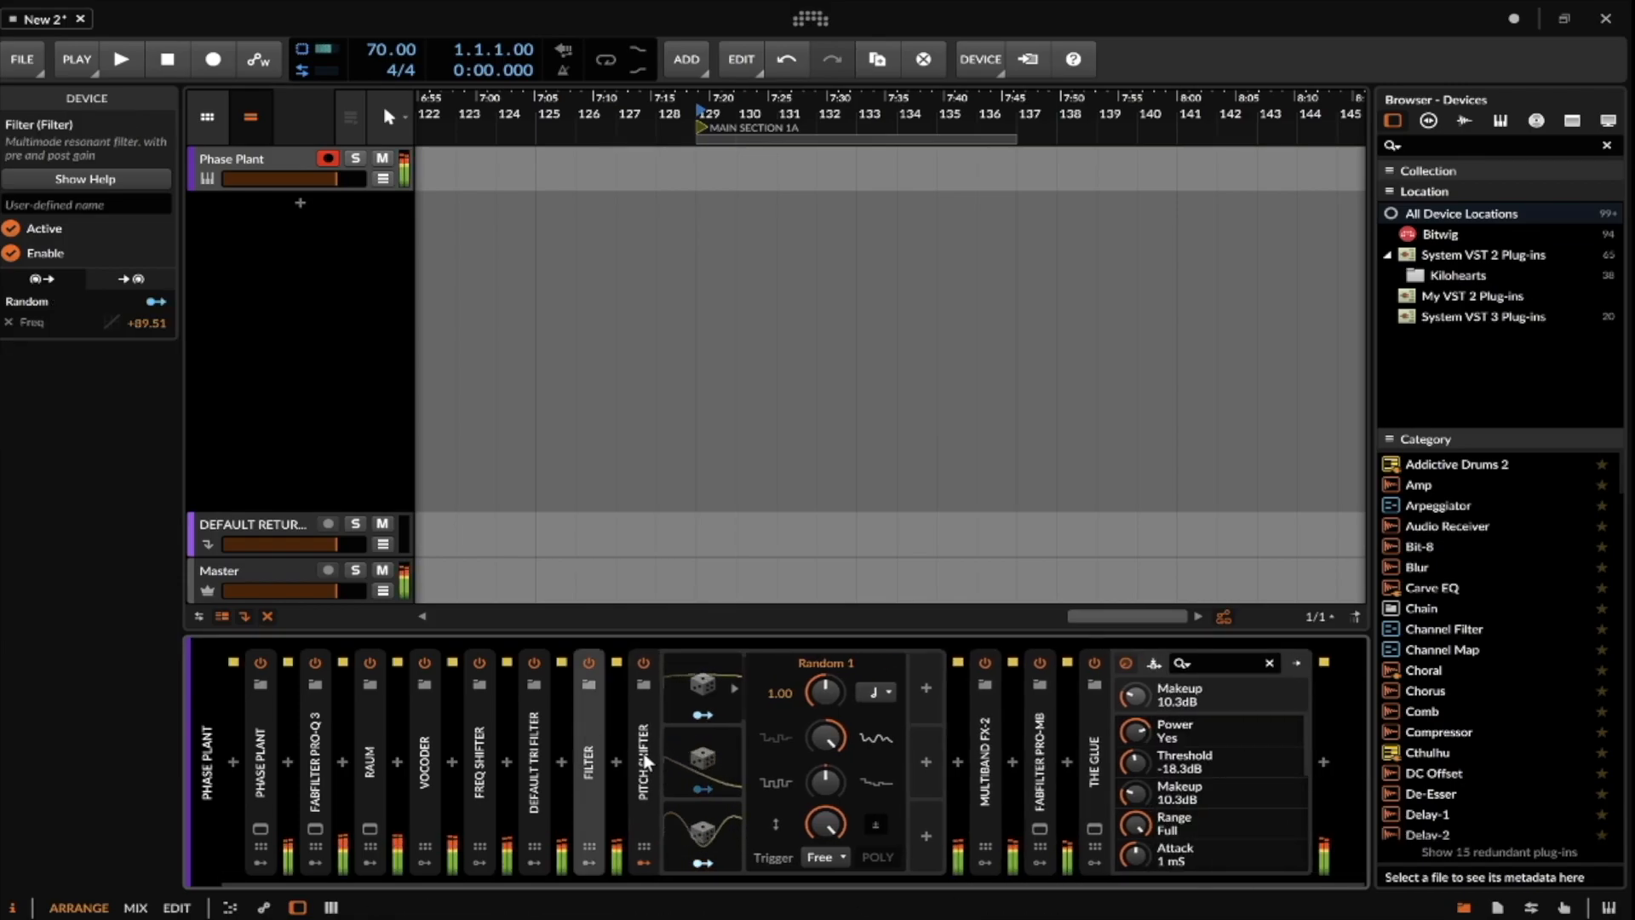
Vary the NEURO and generator macros in the Phase Plant window, leave both low, and close the window.
left_click(260, 828)
left_click_drag(473, 125, 474, 218)
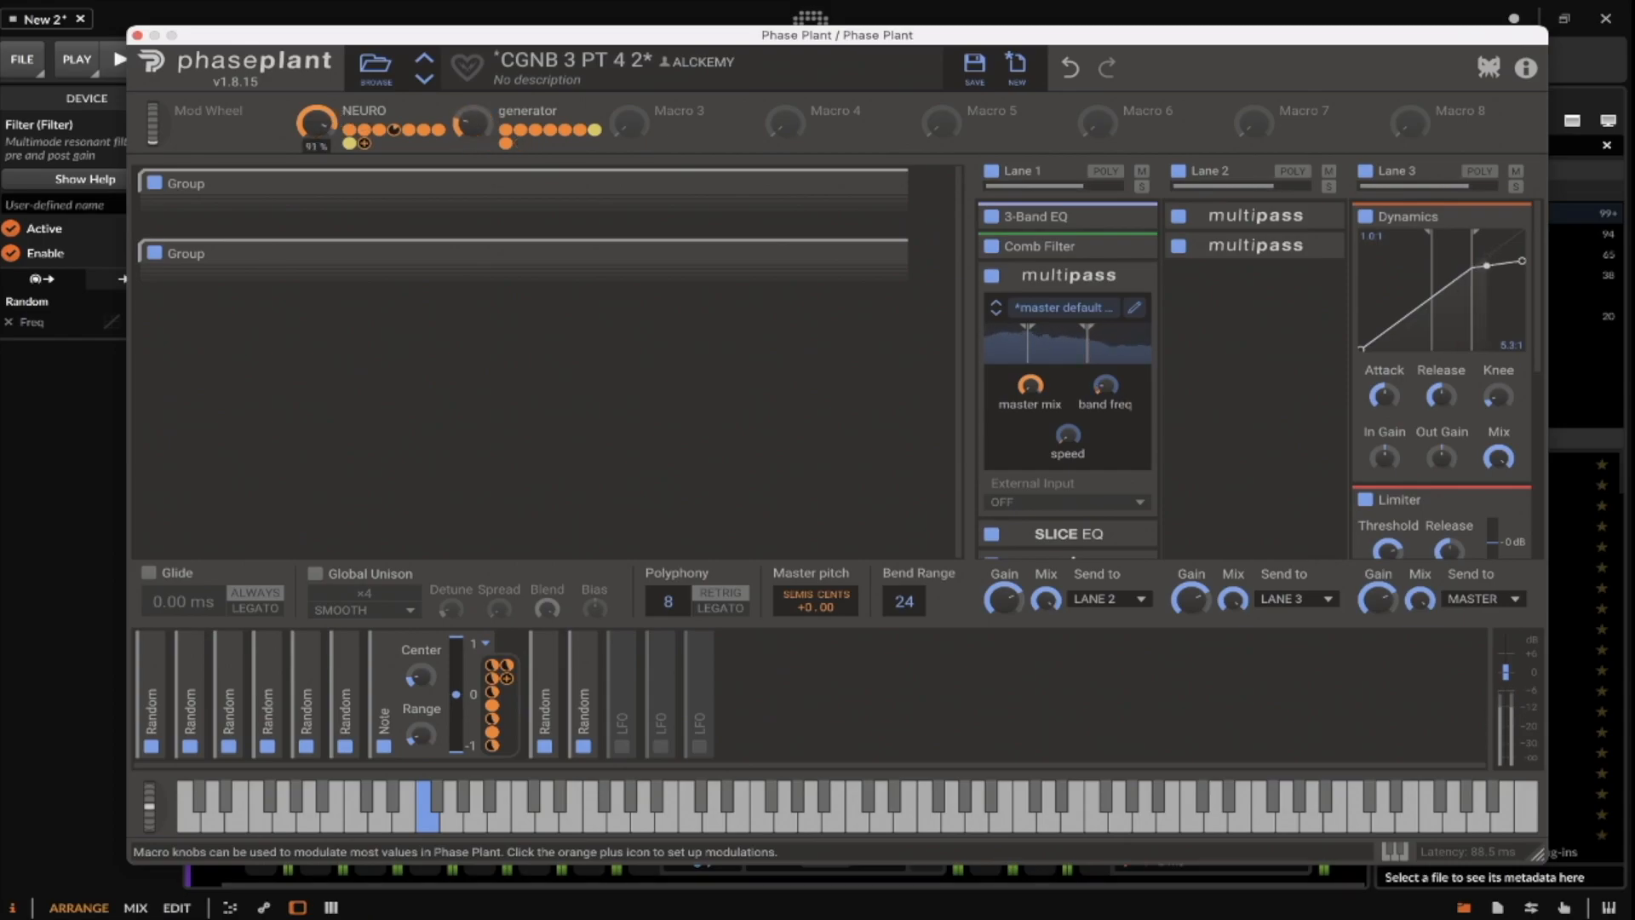
left_click_drag(471, 124, 471, 90)
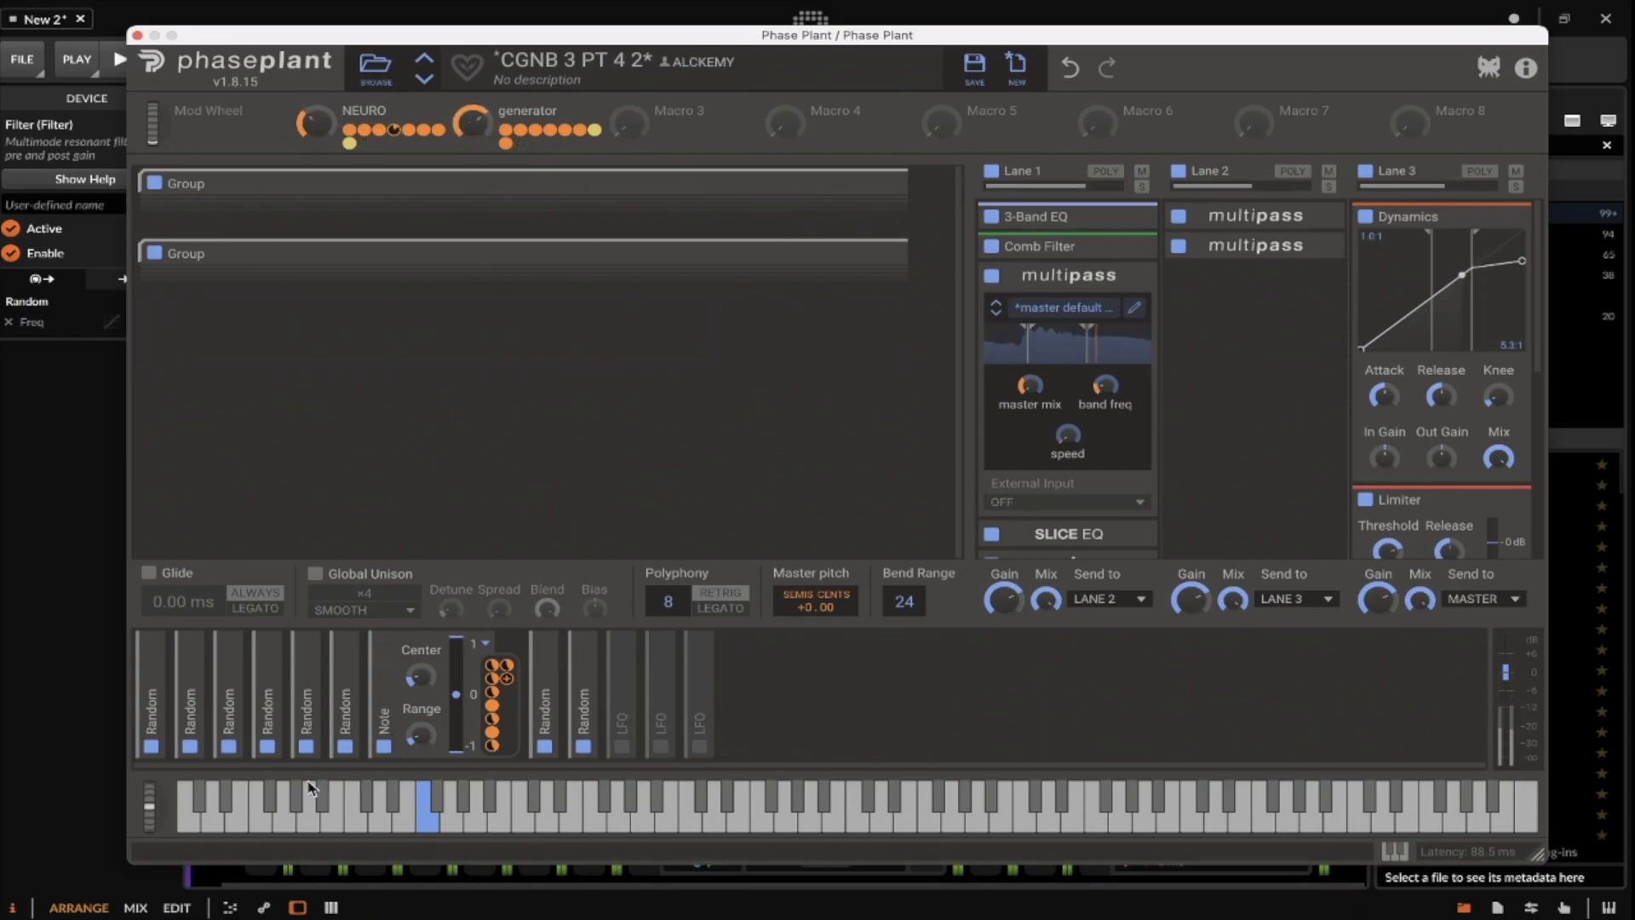
left_click_drag(155, 895, 147, 843)
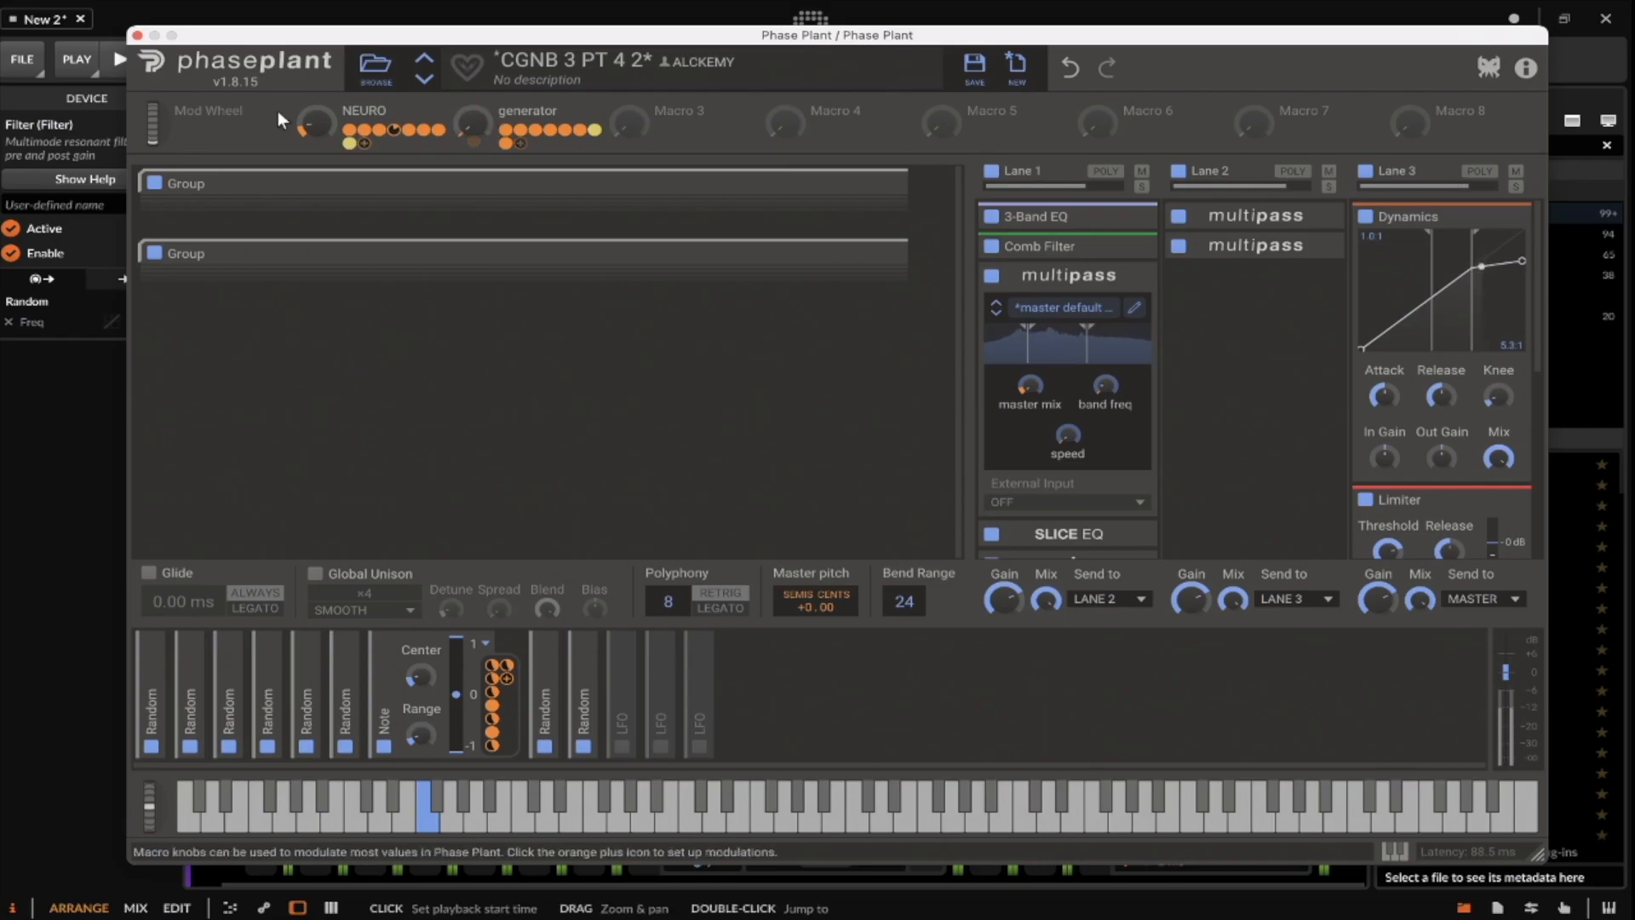
left_click(137, 35)
Move the Pitch Shifter directly after FabFilter Pro-Q 3 and hide its modulators.
left_click_drag(643, 757, 348, 734)
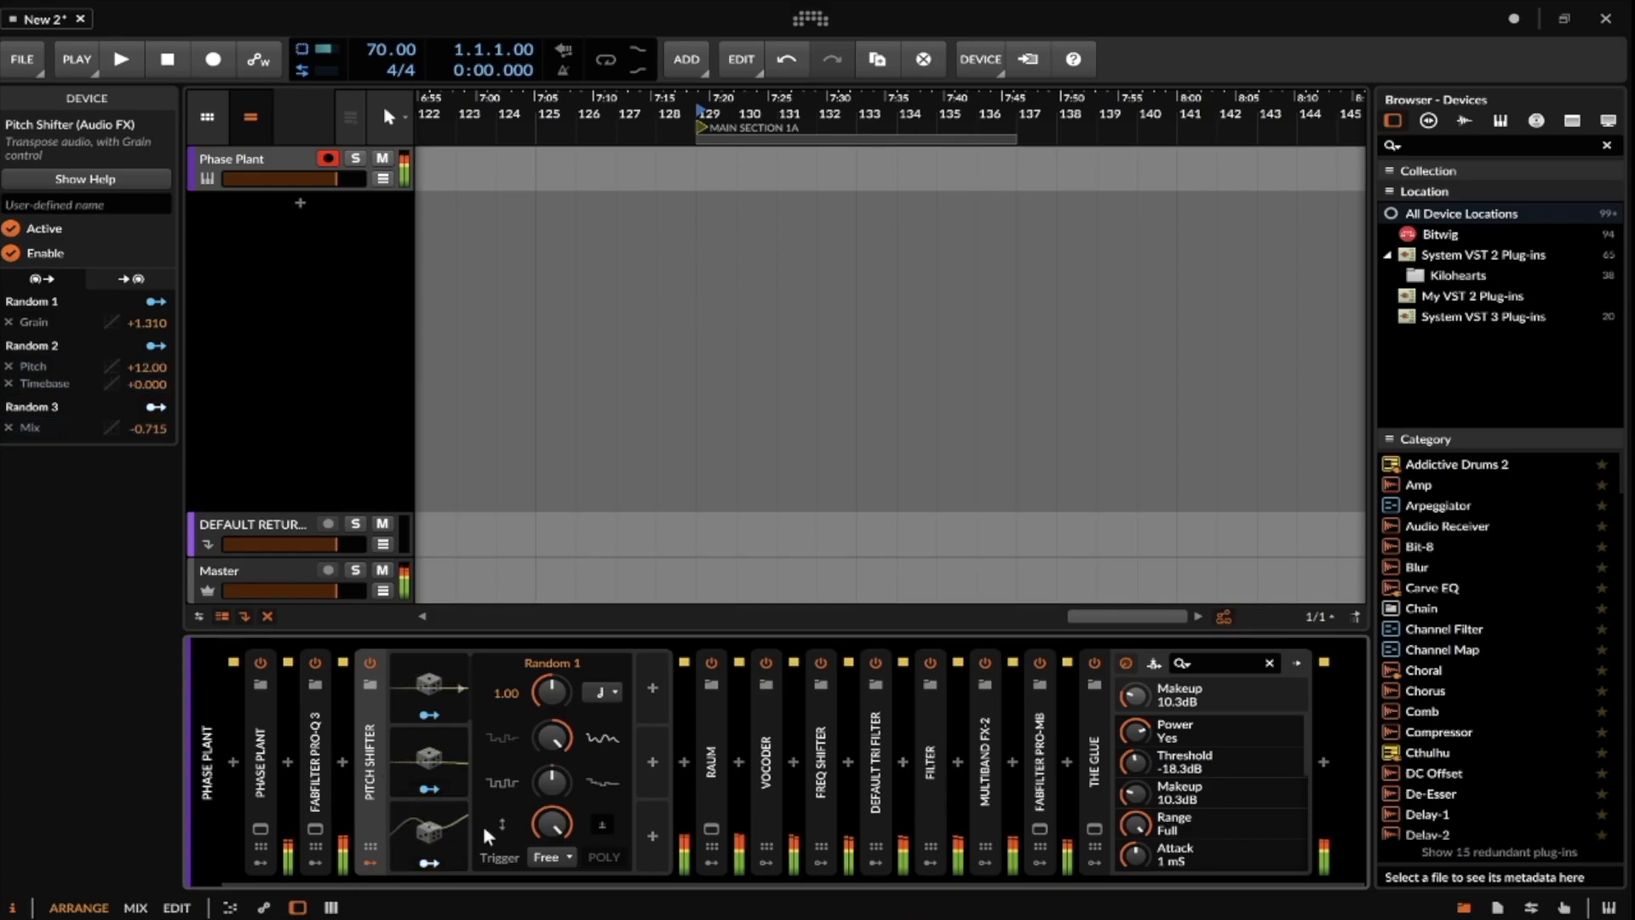
left_click(373, 861)
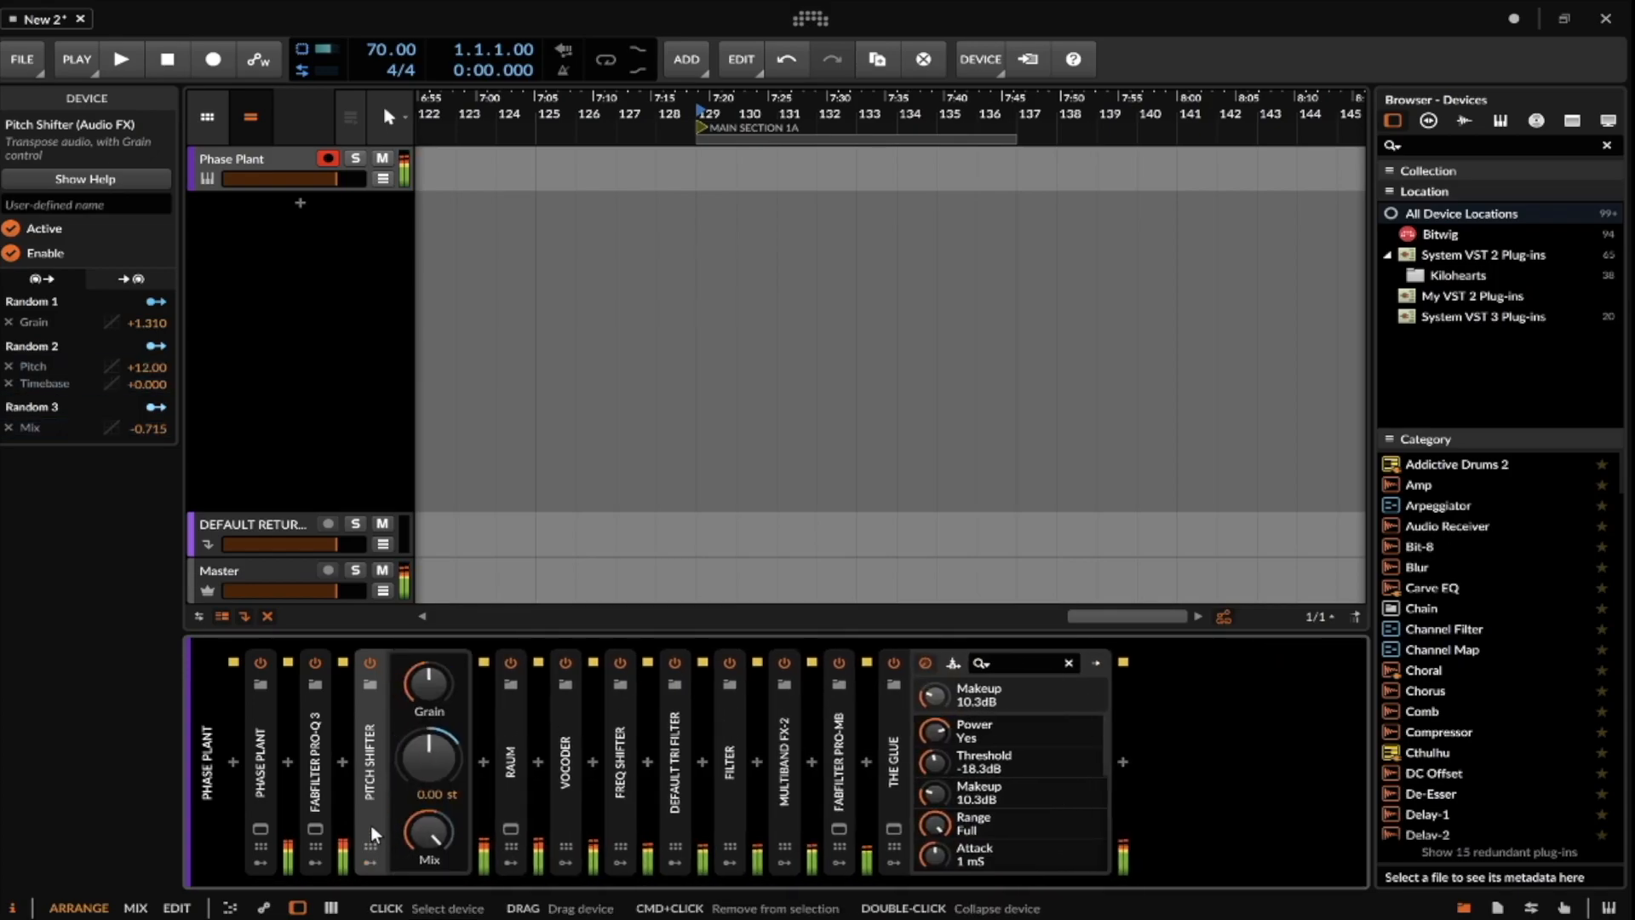
left_click(264, 861)
left_click(253, 861)
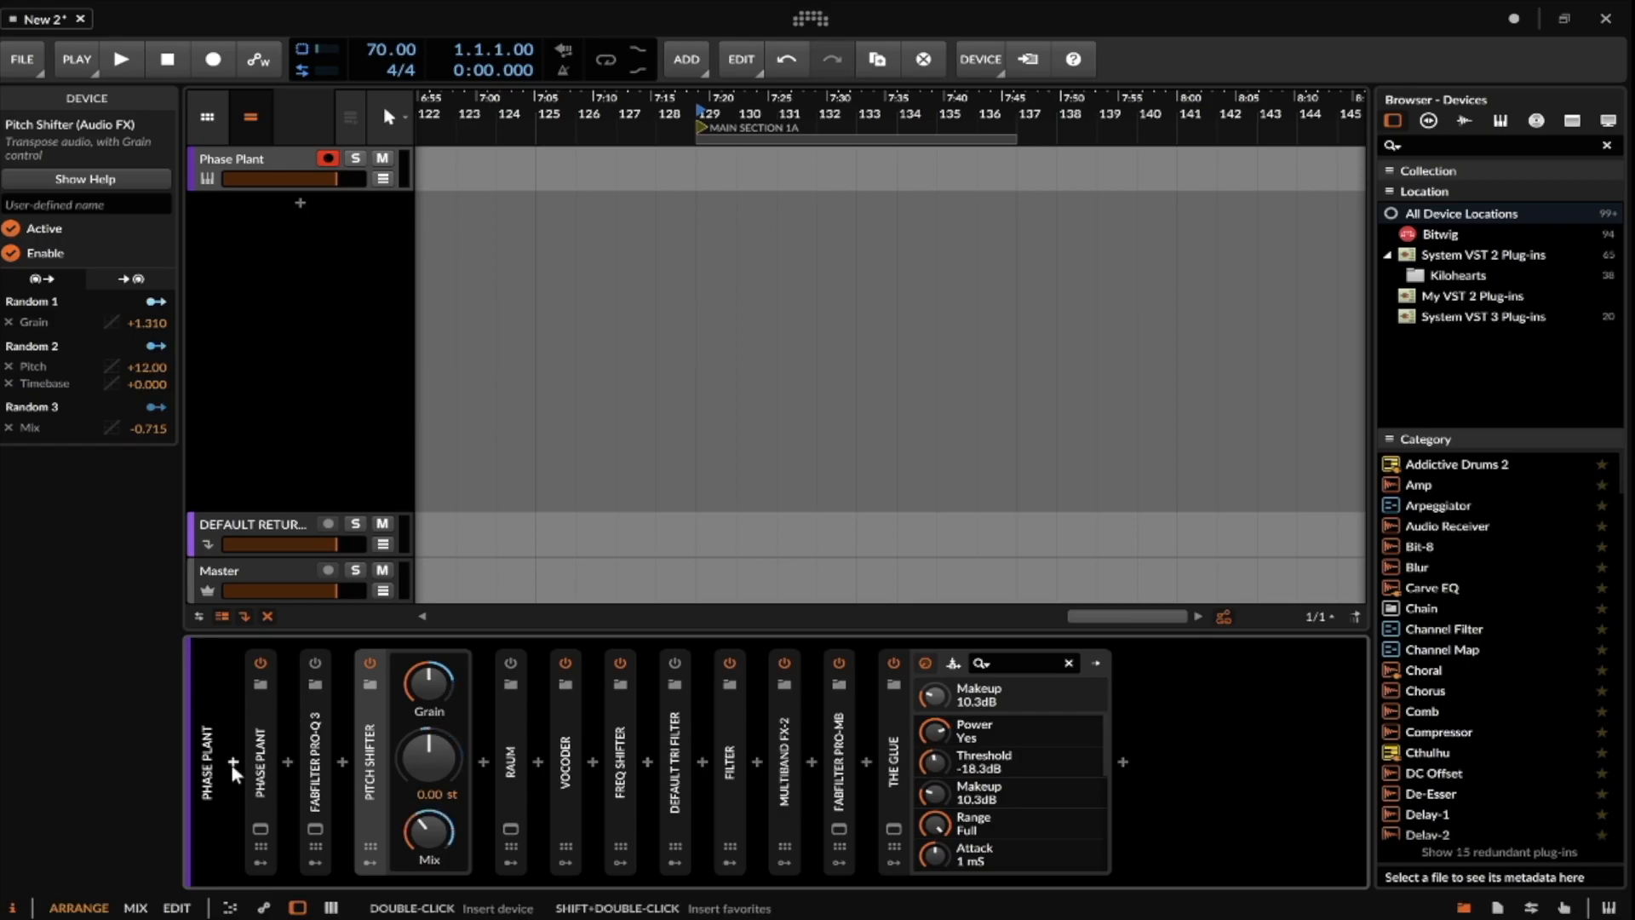
Raise the NEURO macro in Phase Plant, sweep the generator macro up and back down to zero, and close the window.
left_click(260, 828)
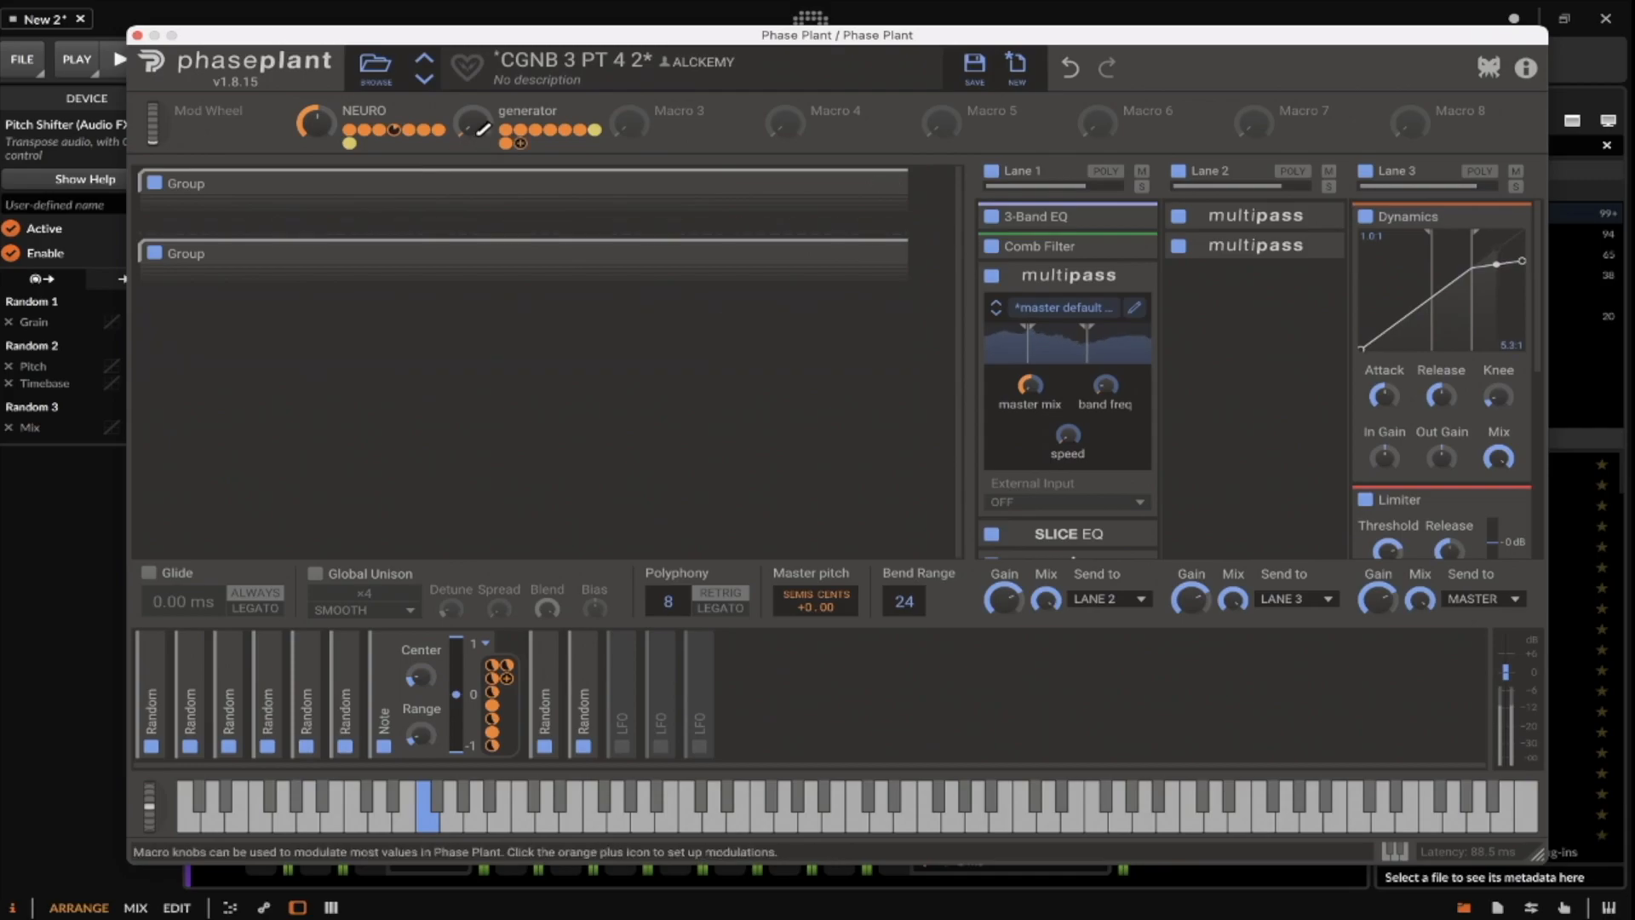
left_click_drag(474, 128, 474, 42)
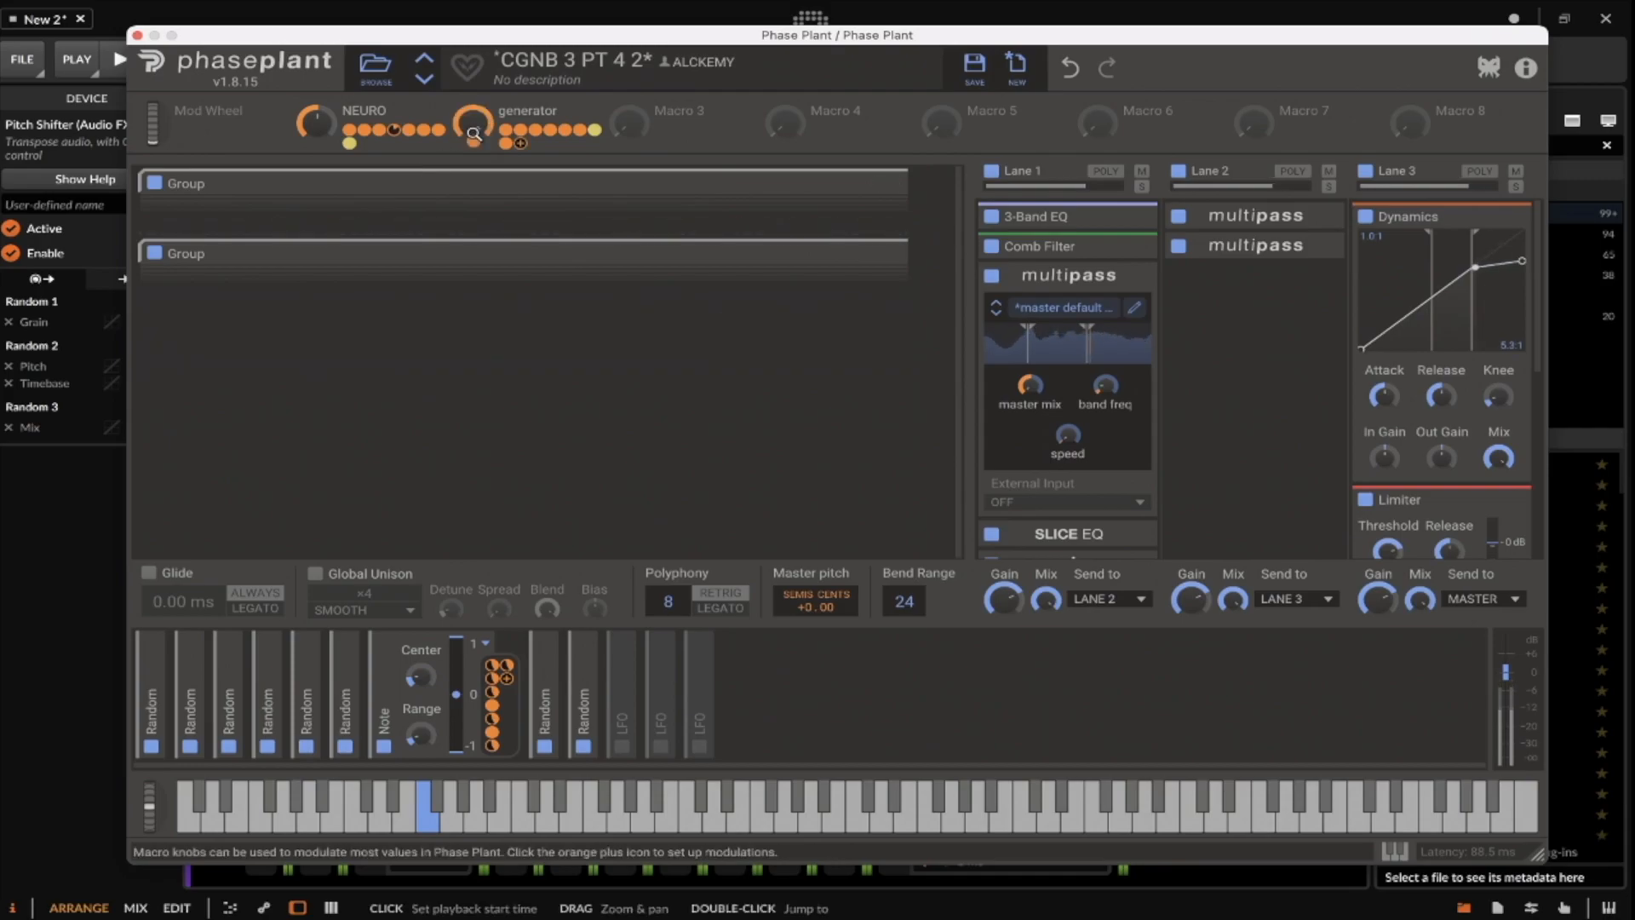
left_click_drag(322, 136, 322, 113)
left_click_drag(469, 134, 468, 219)
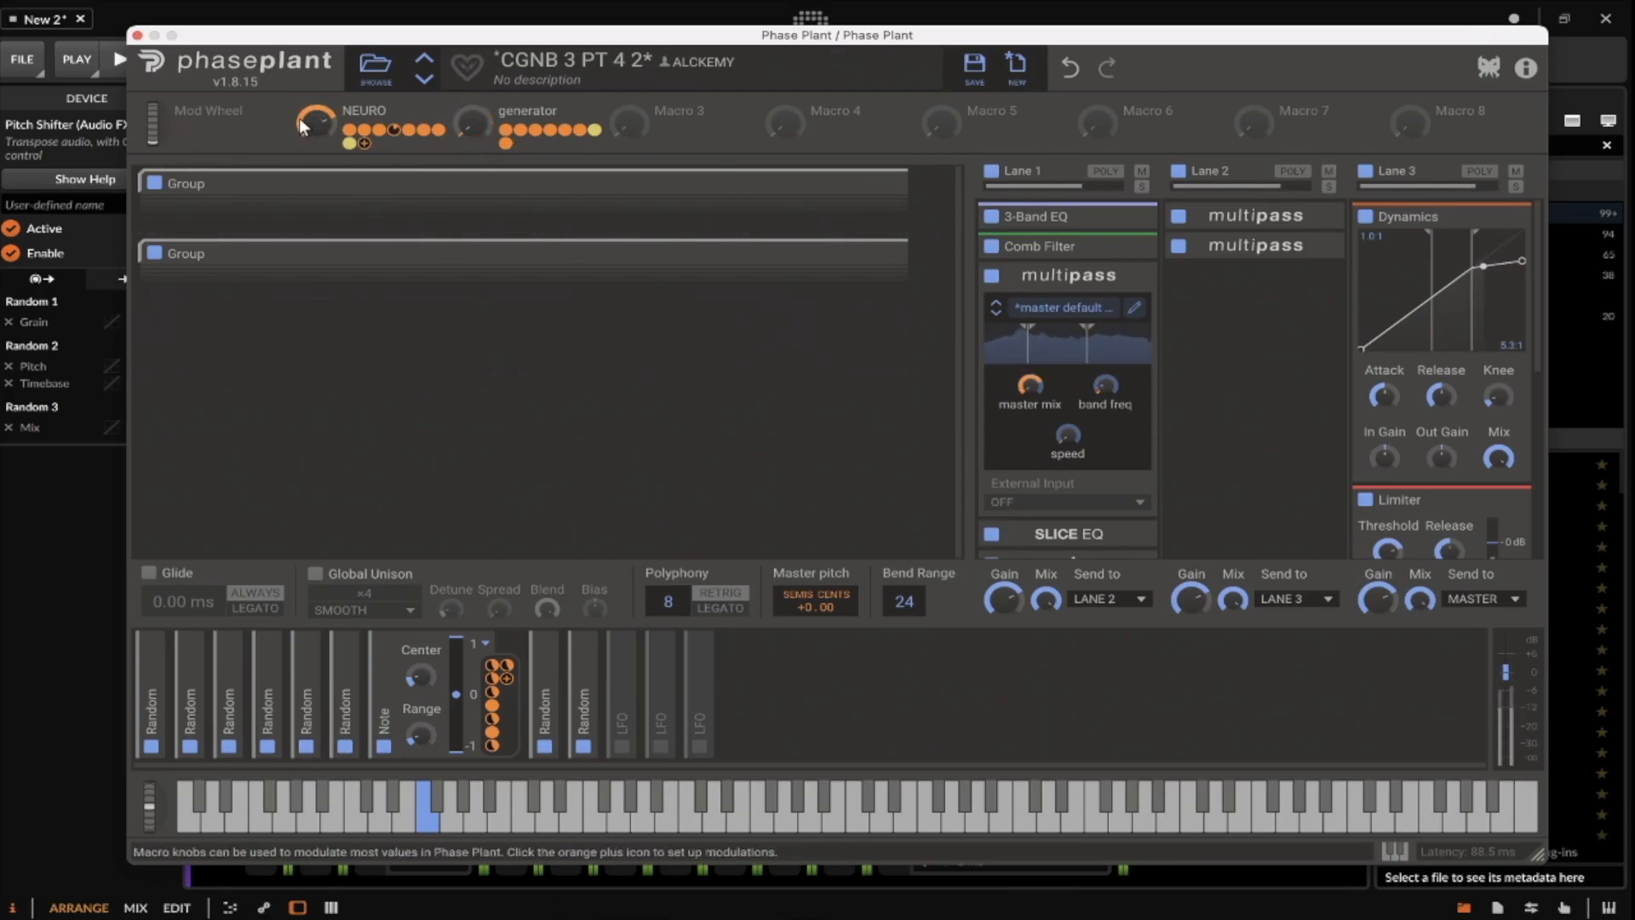
left_click(137, 35)
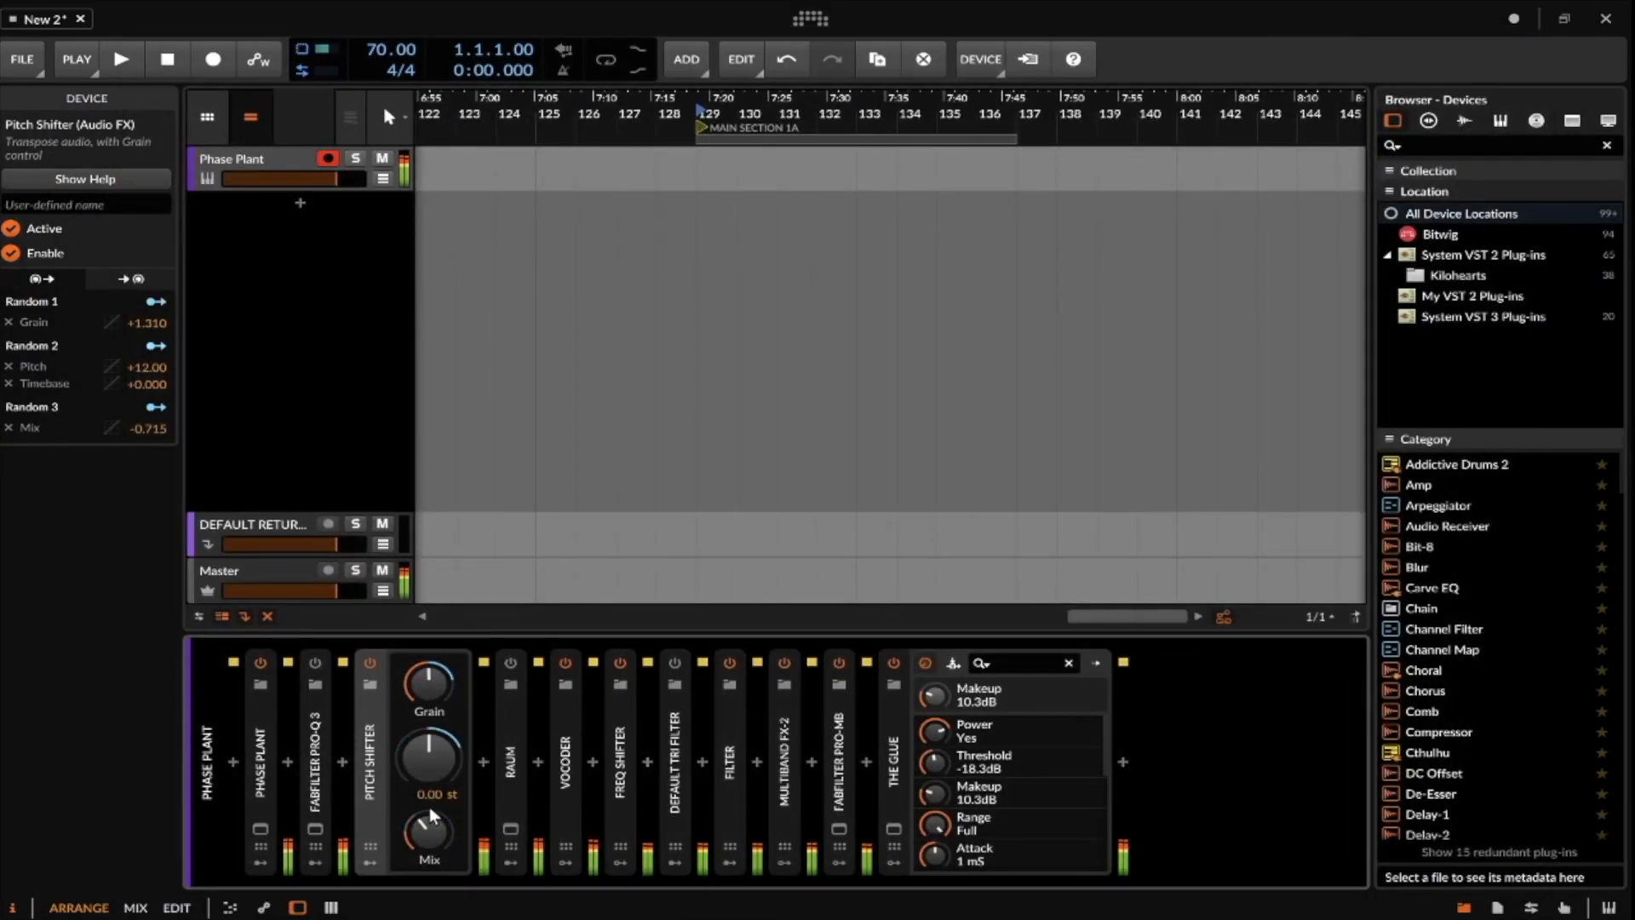
Expand the Freq Shifter, collapse the Pitch Shifter, and bypass the Freq Shifter.
double_click(621, 727)
double_click(365, 719)
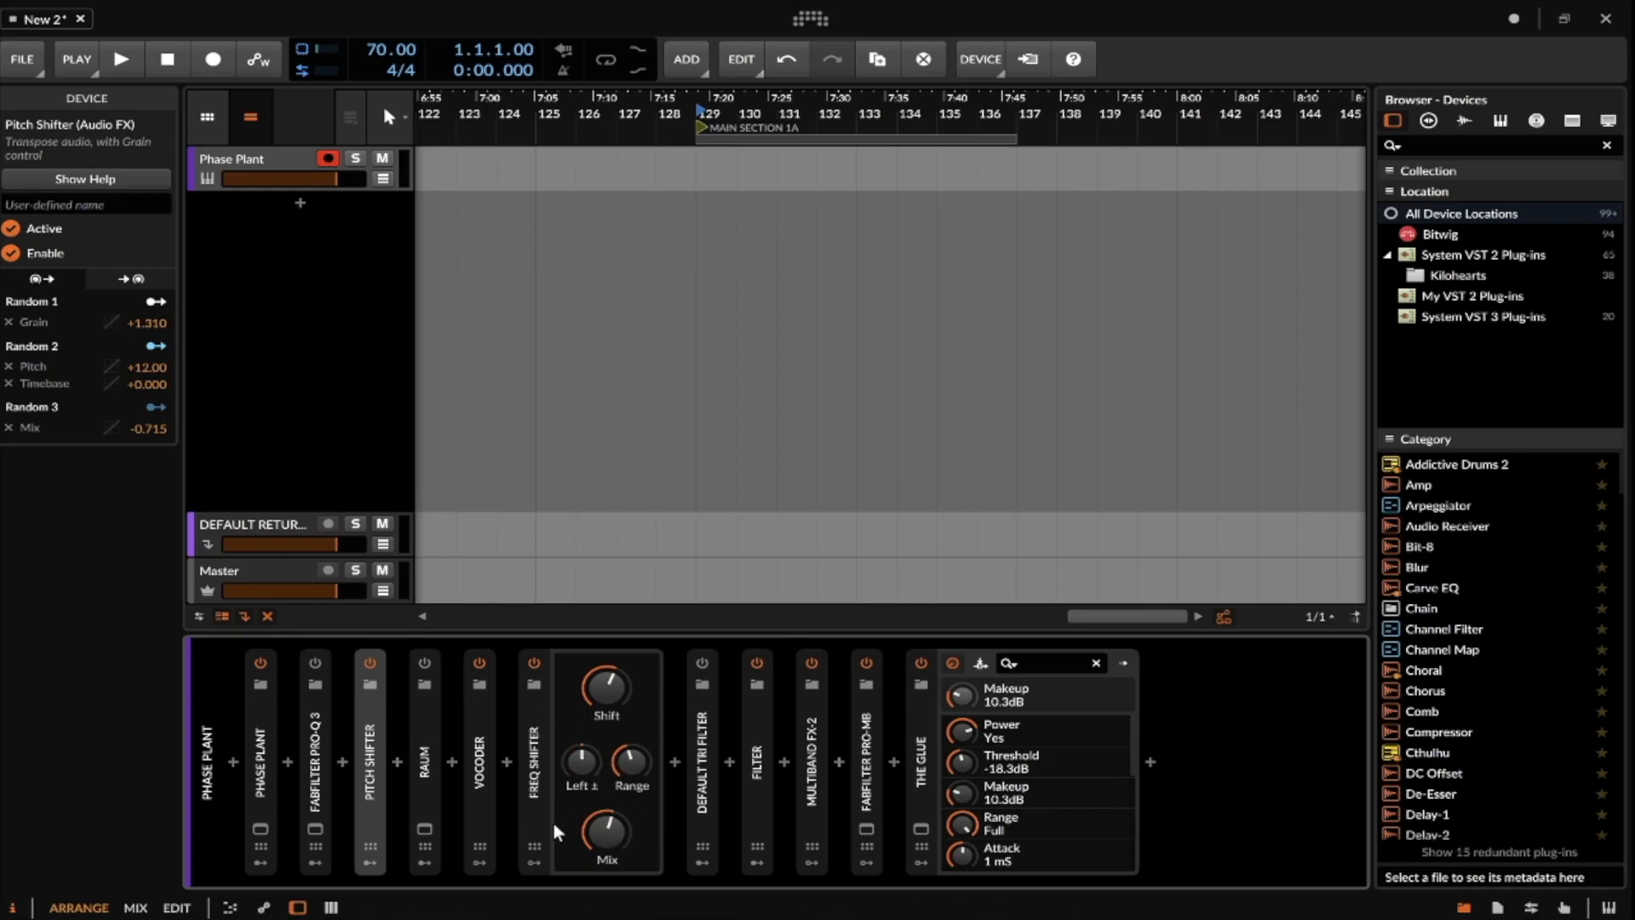
left_click(534, 661)
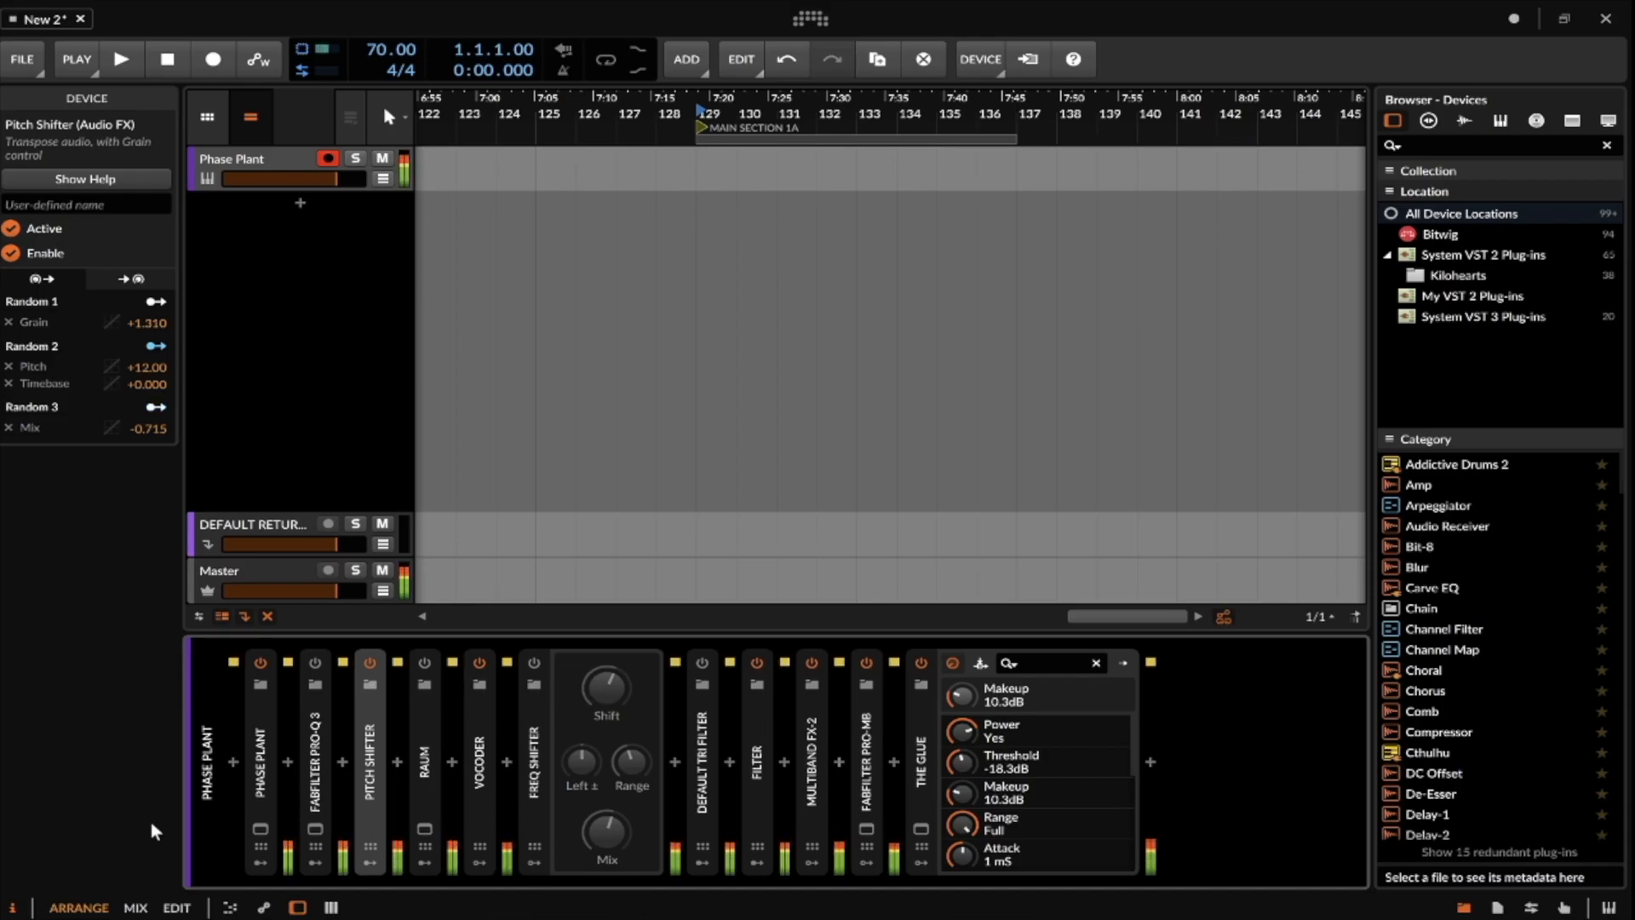
Readjust Phase Plant's NEURO macro, reset the generator and NEURO macros to their defaults, and close the window.
left_click(260, 827)
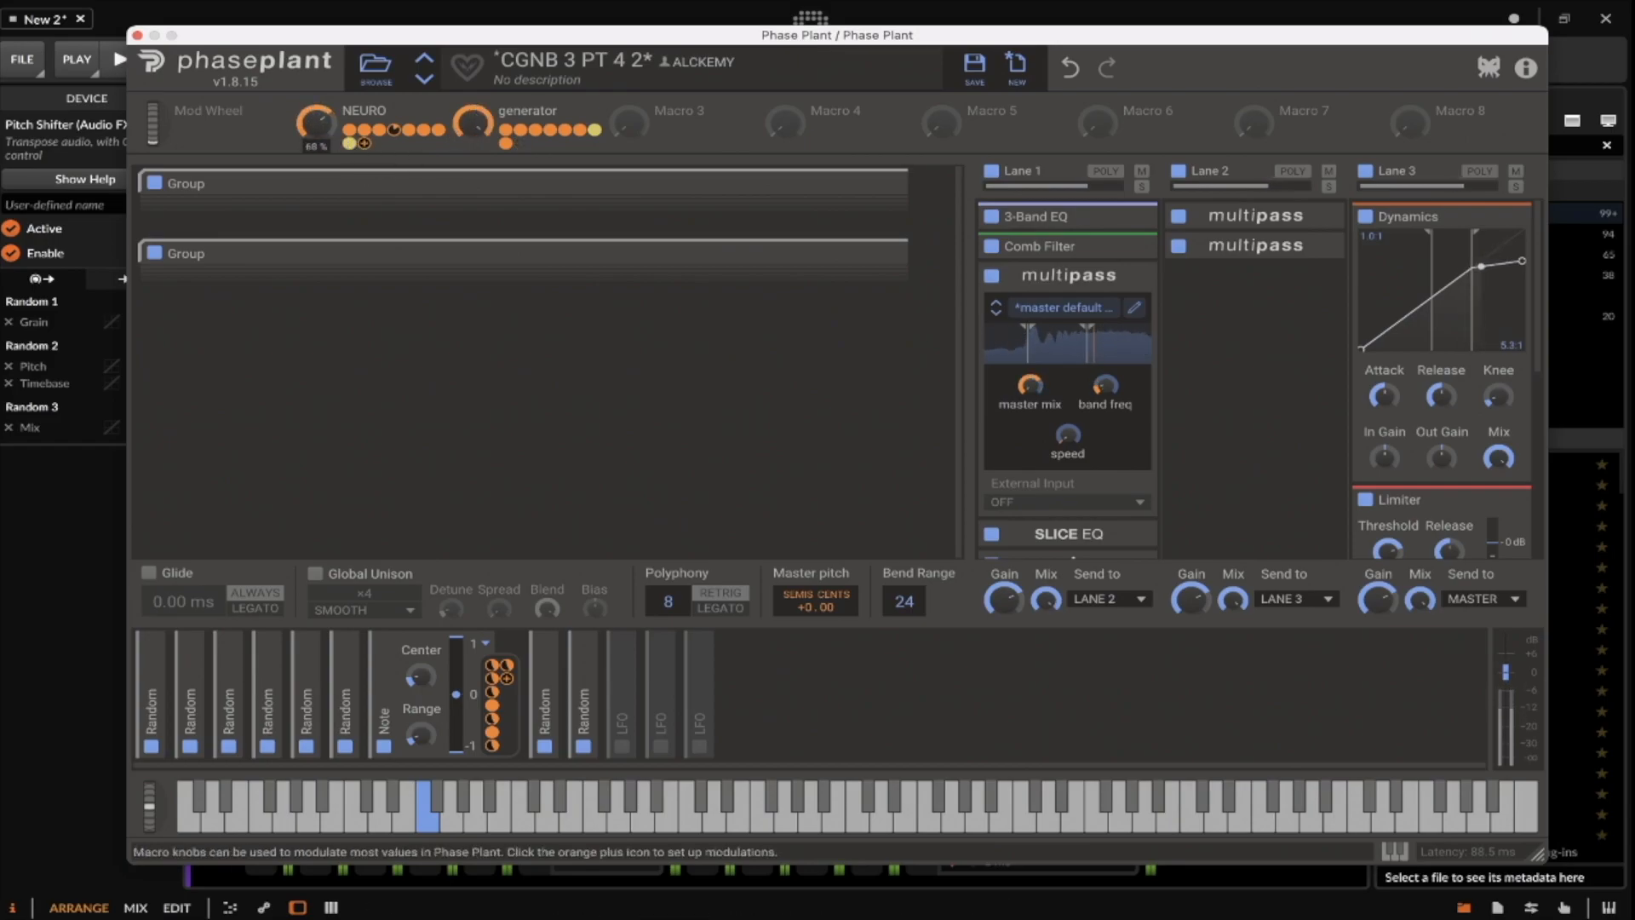
left_click_drag(316, 123, 316, 171)
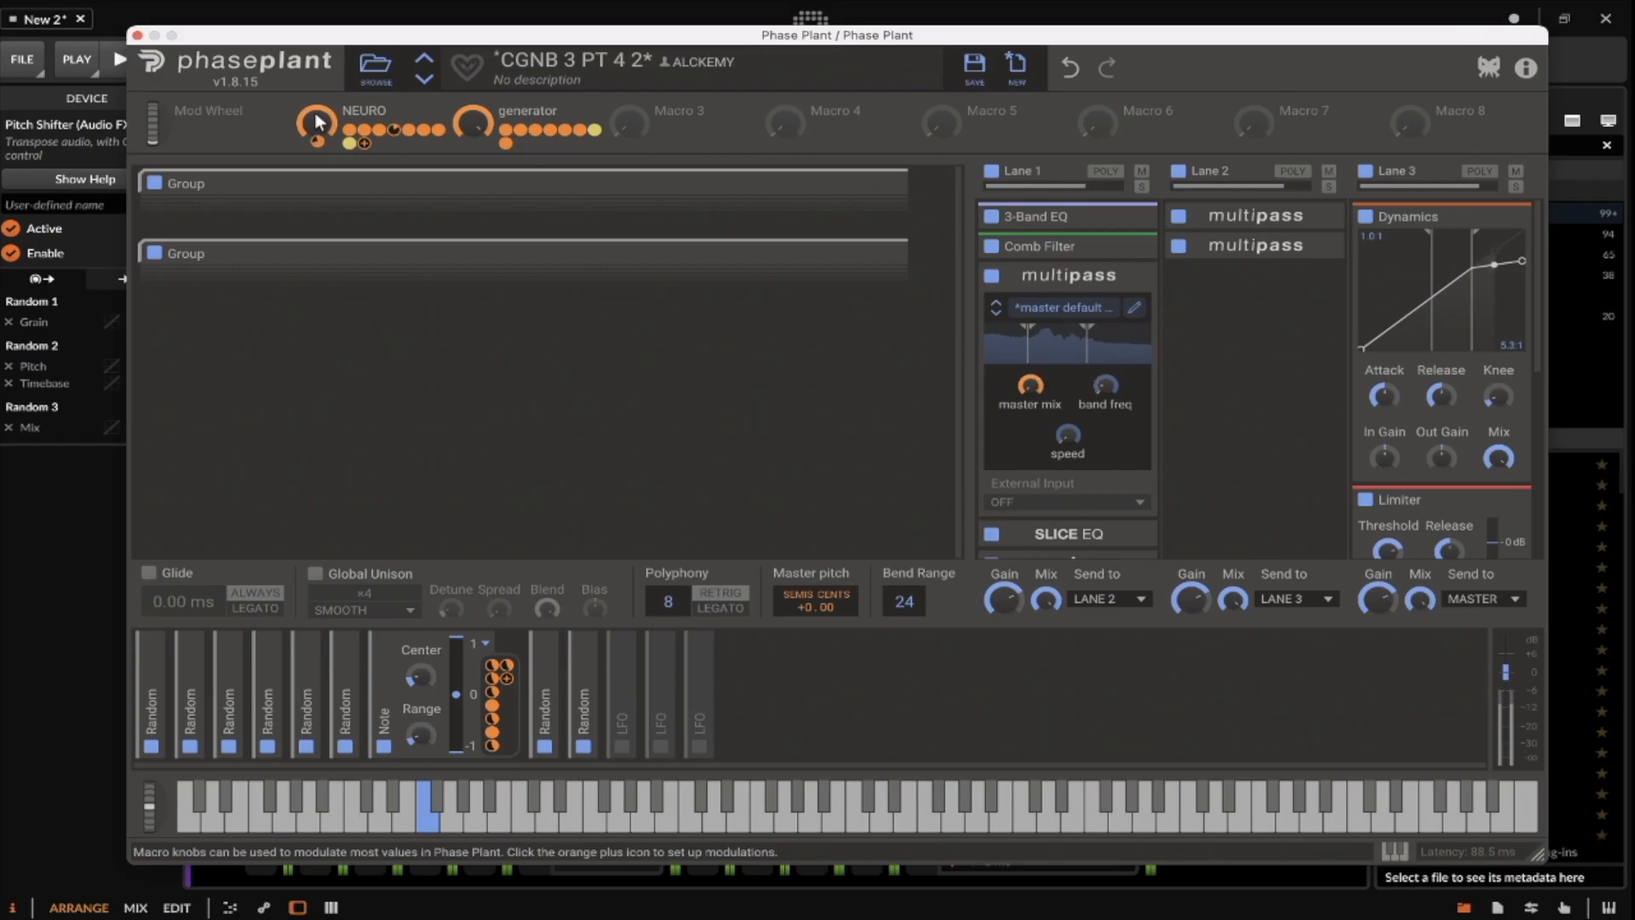
left_click(136, 35)
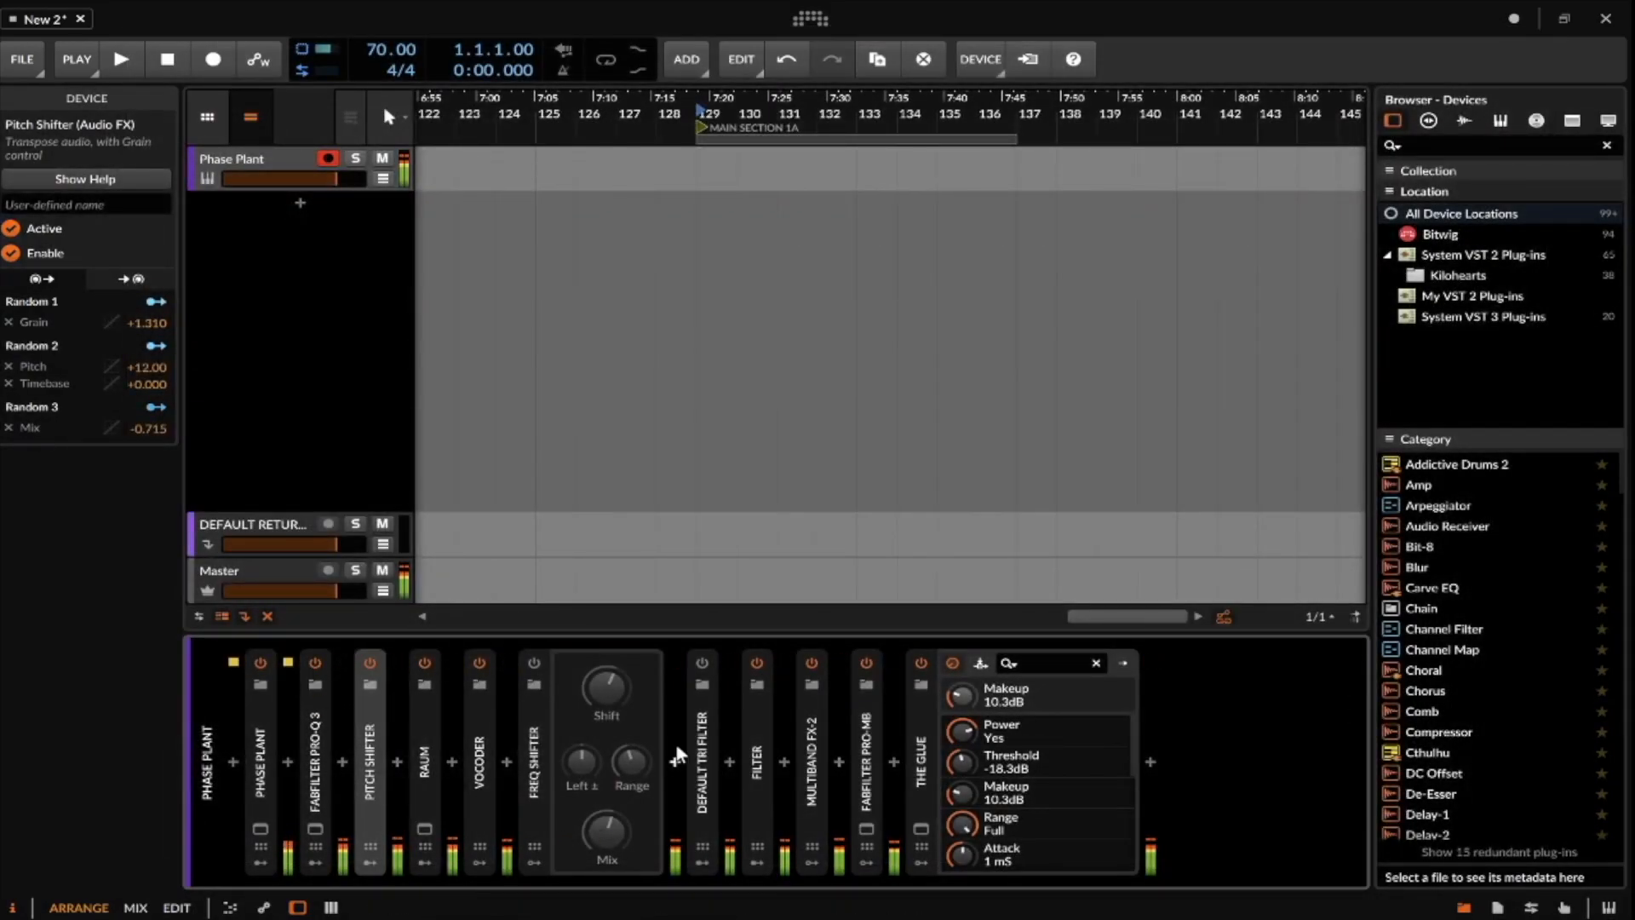
left_click(261, 828)
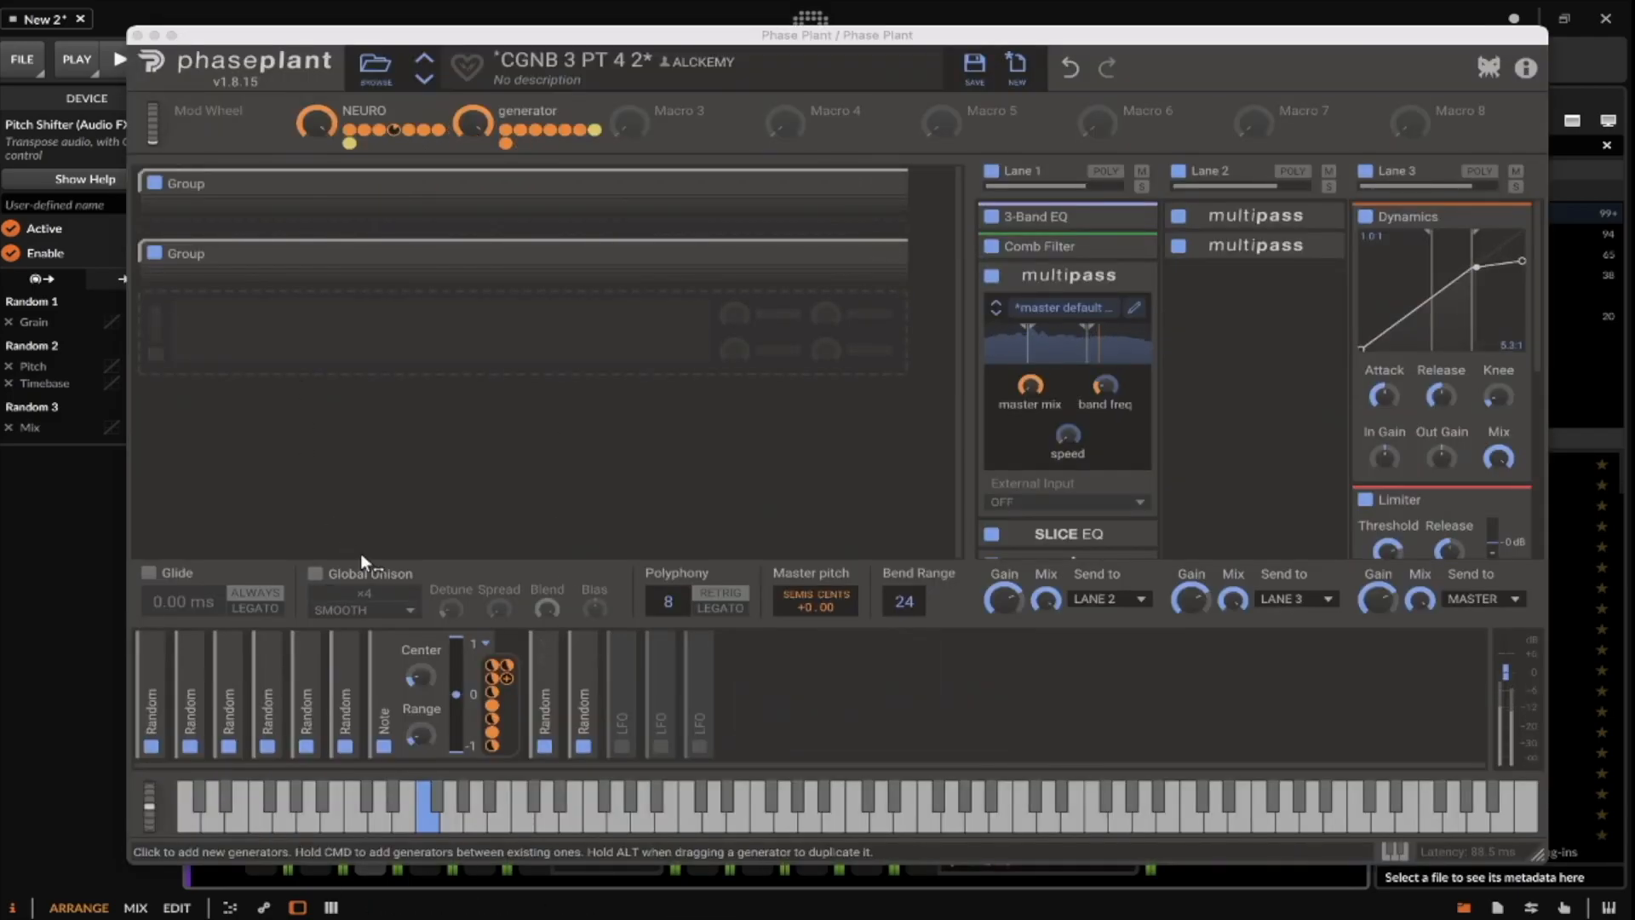
double_click(473, 125)
double_click(317, 125)
left_click(136, 35)
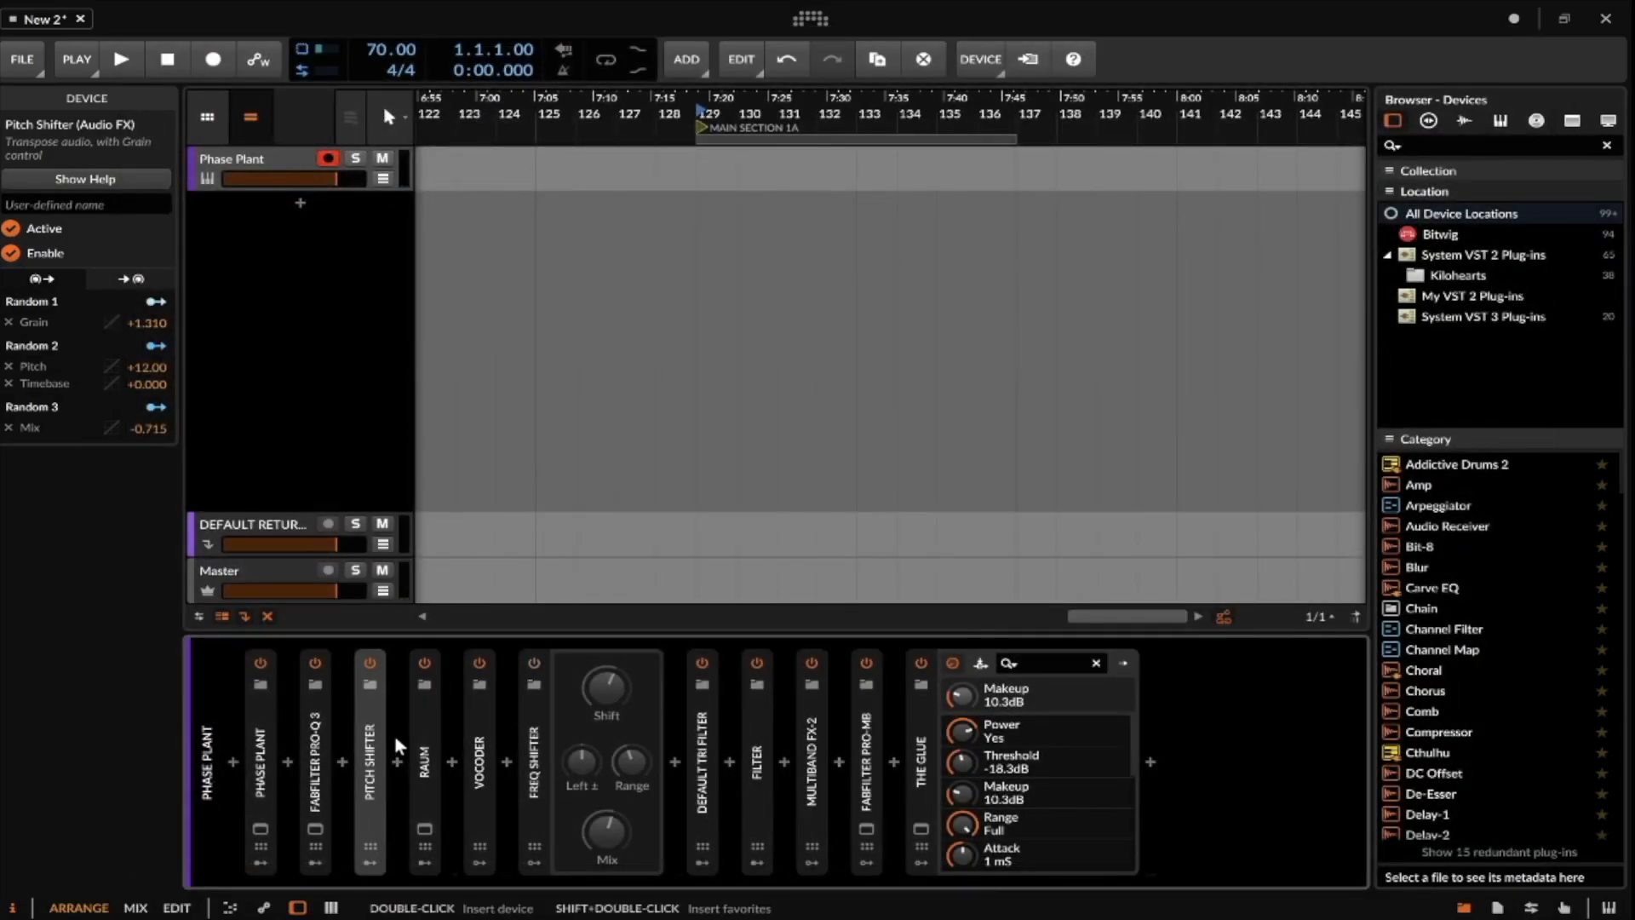
Show the Freq Shifter's modulator slots, then hide them again and collapse the device.
left_click(537, 716)
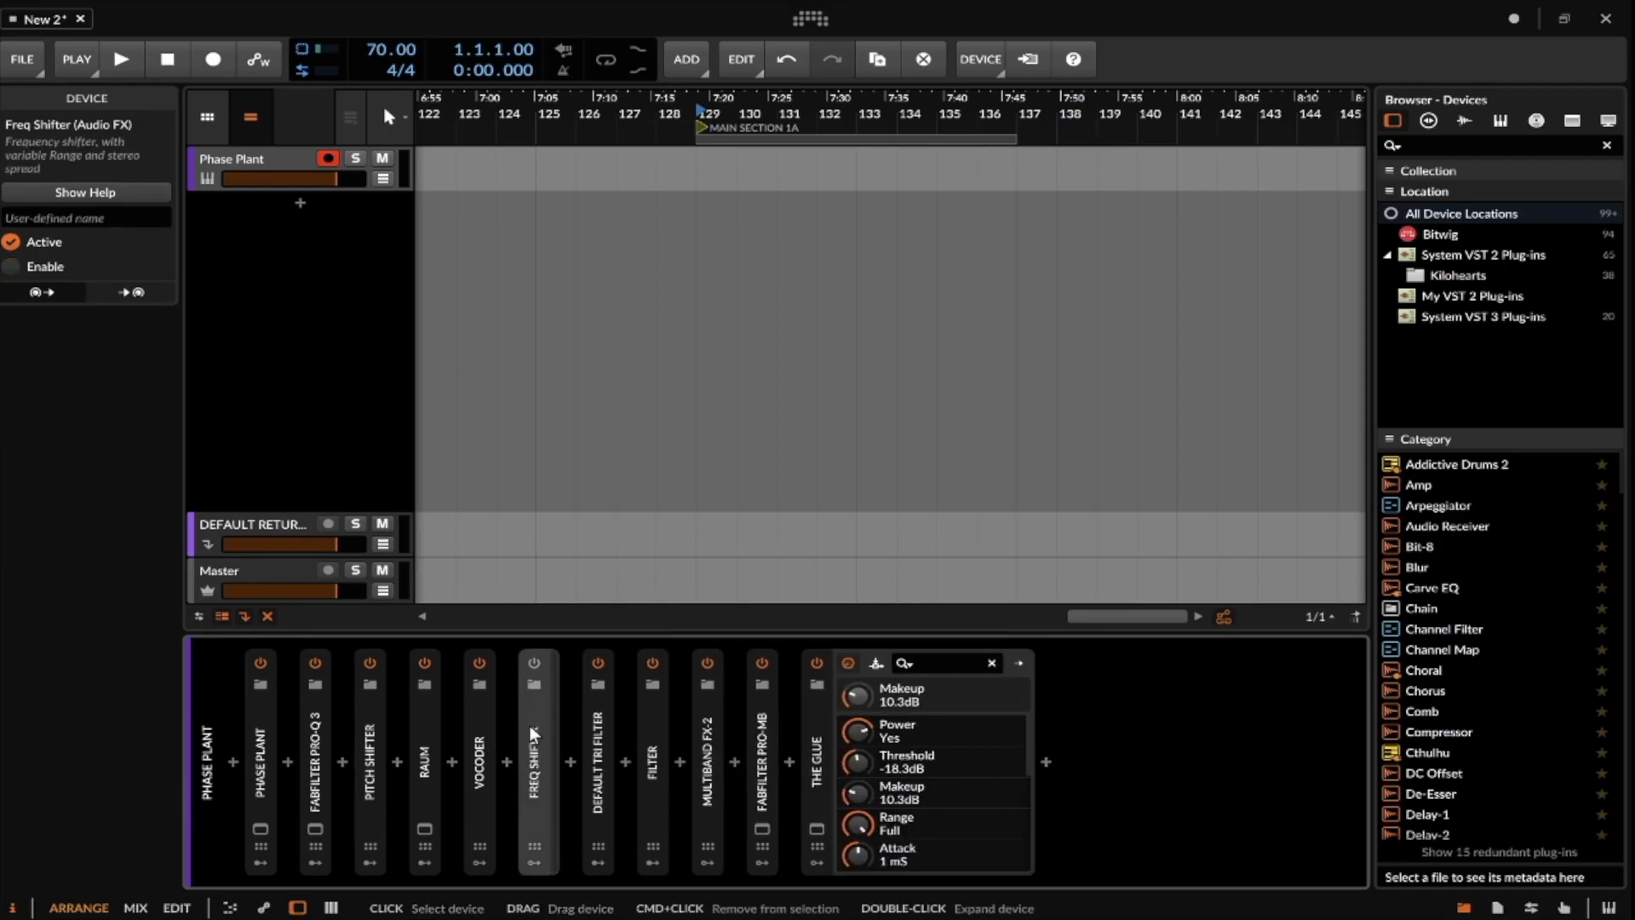
left_click(533, 862)
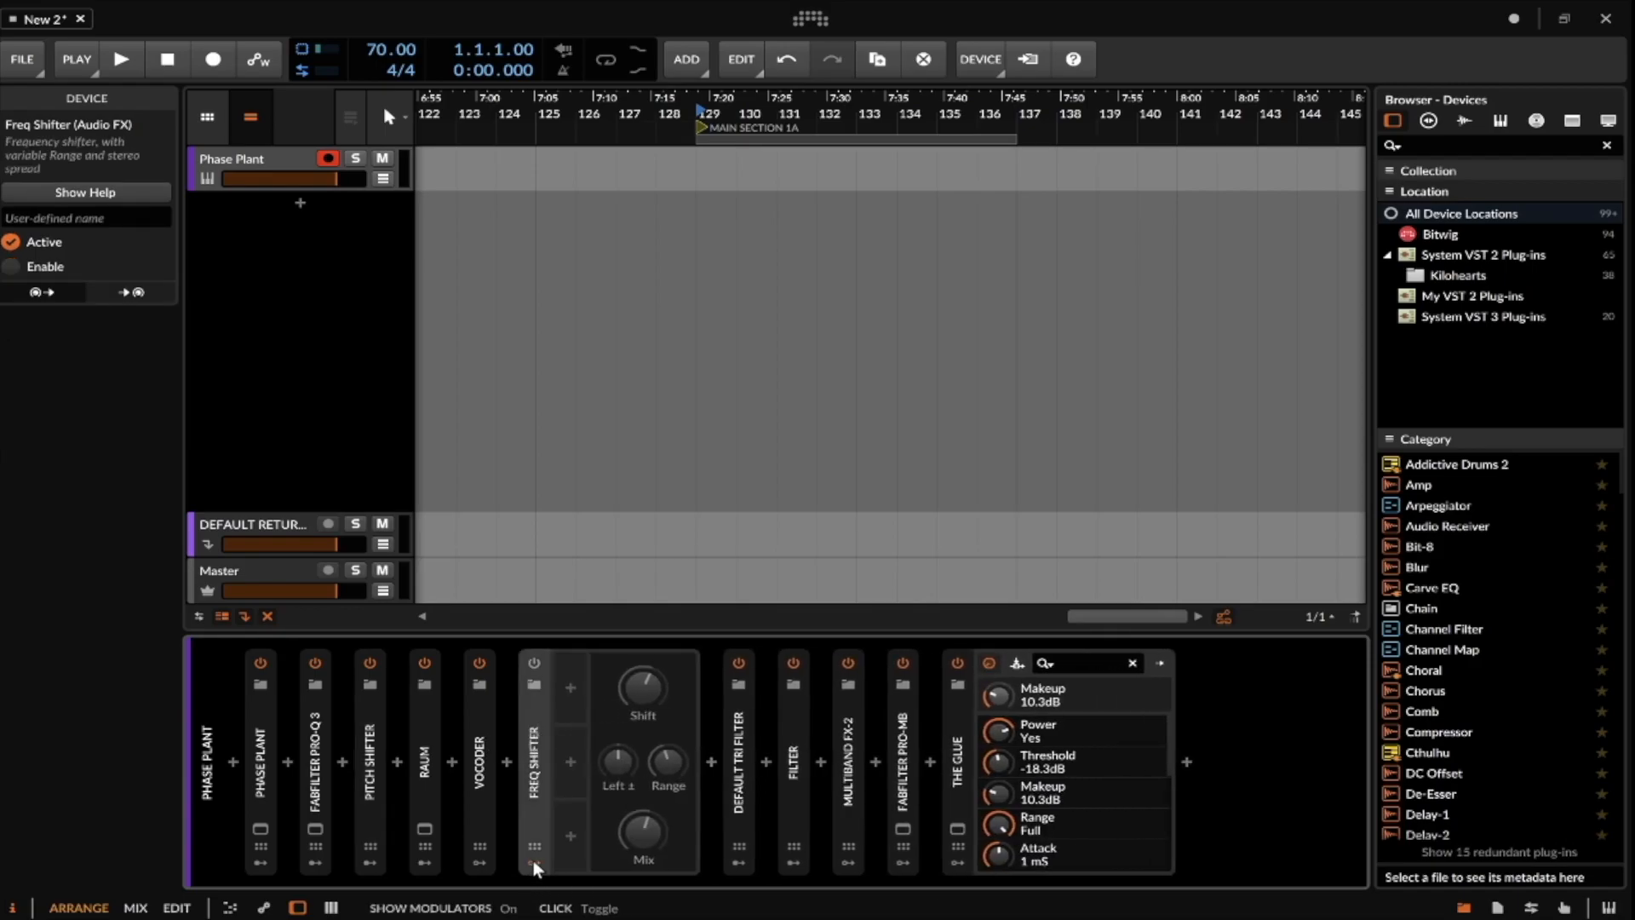
double_click(538, 708)
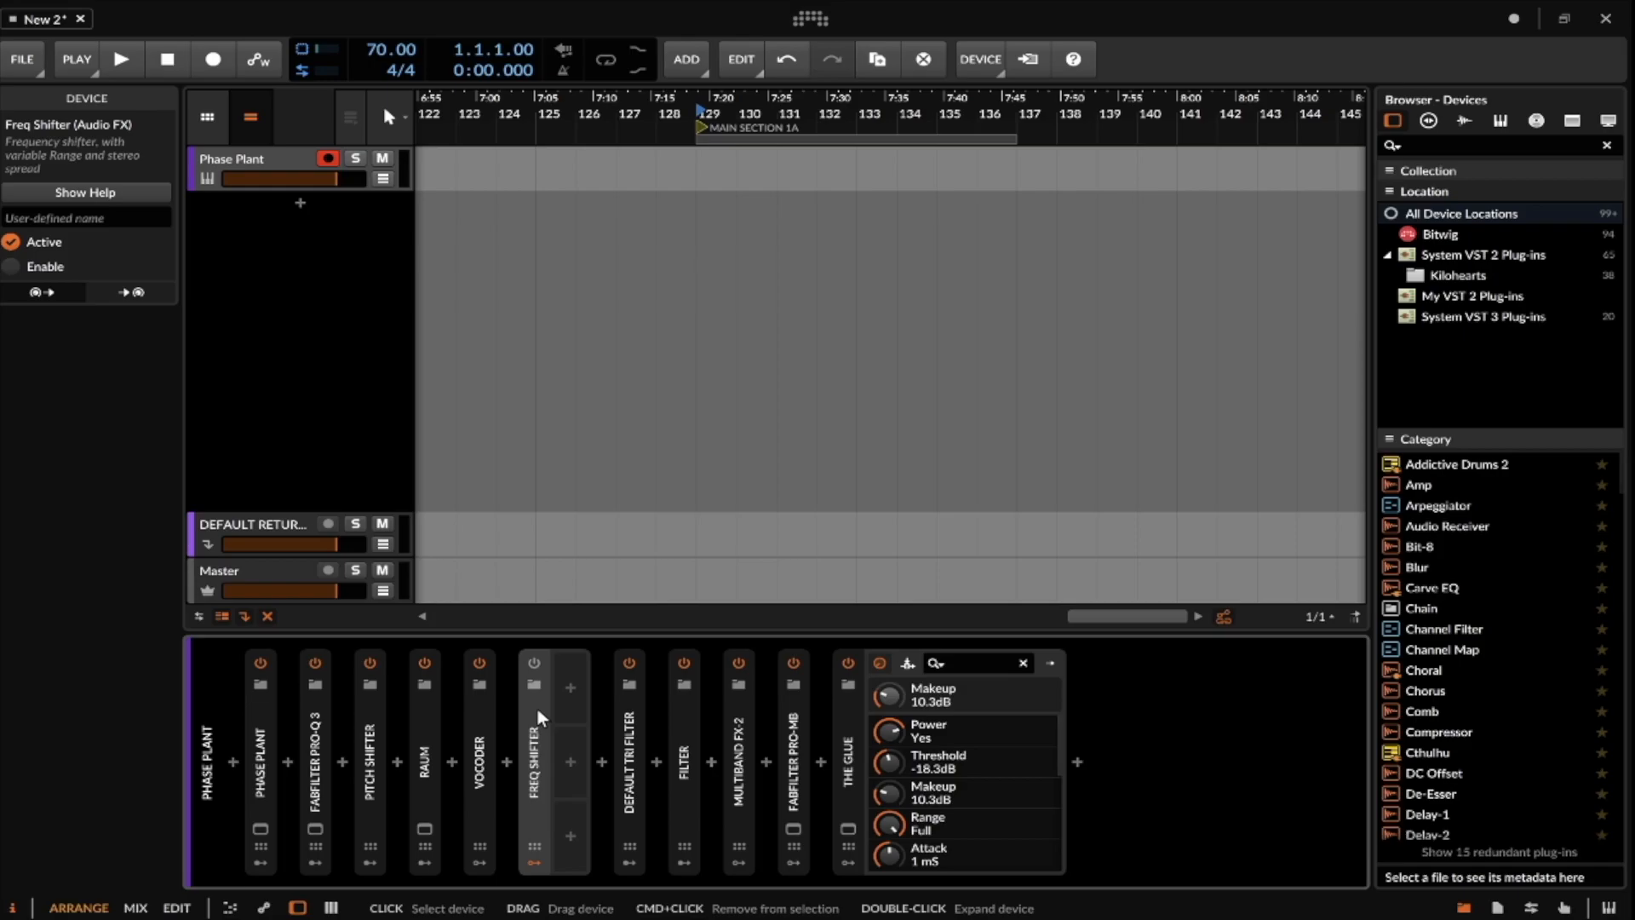
double_click(538, 709)
double_click(538, 708)
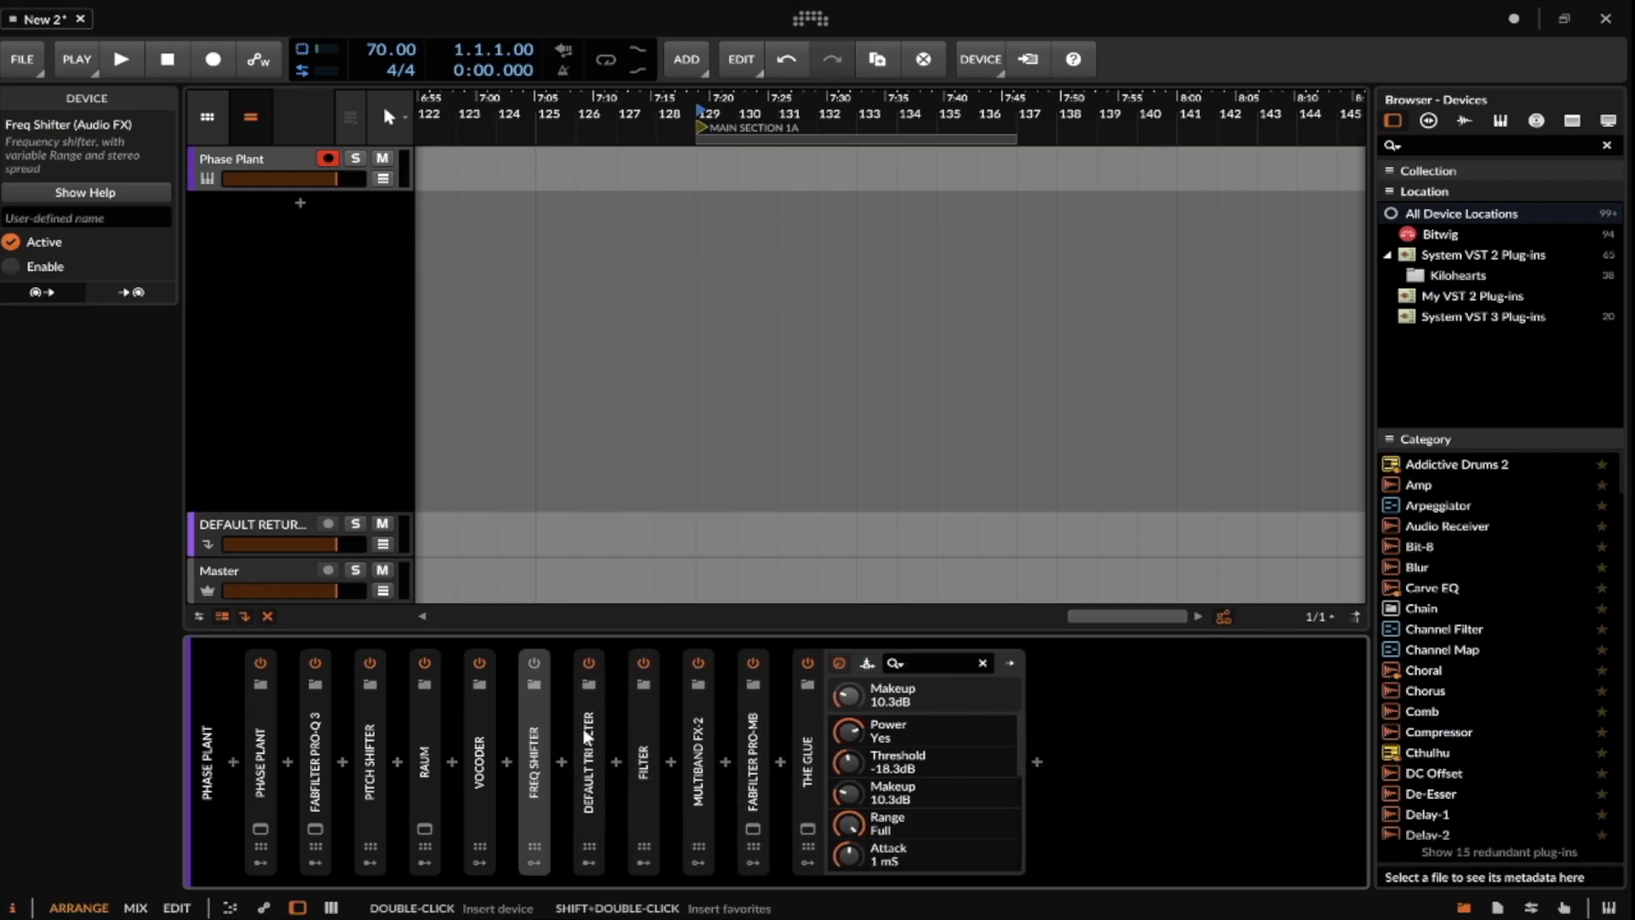
left_click(778, 760)
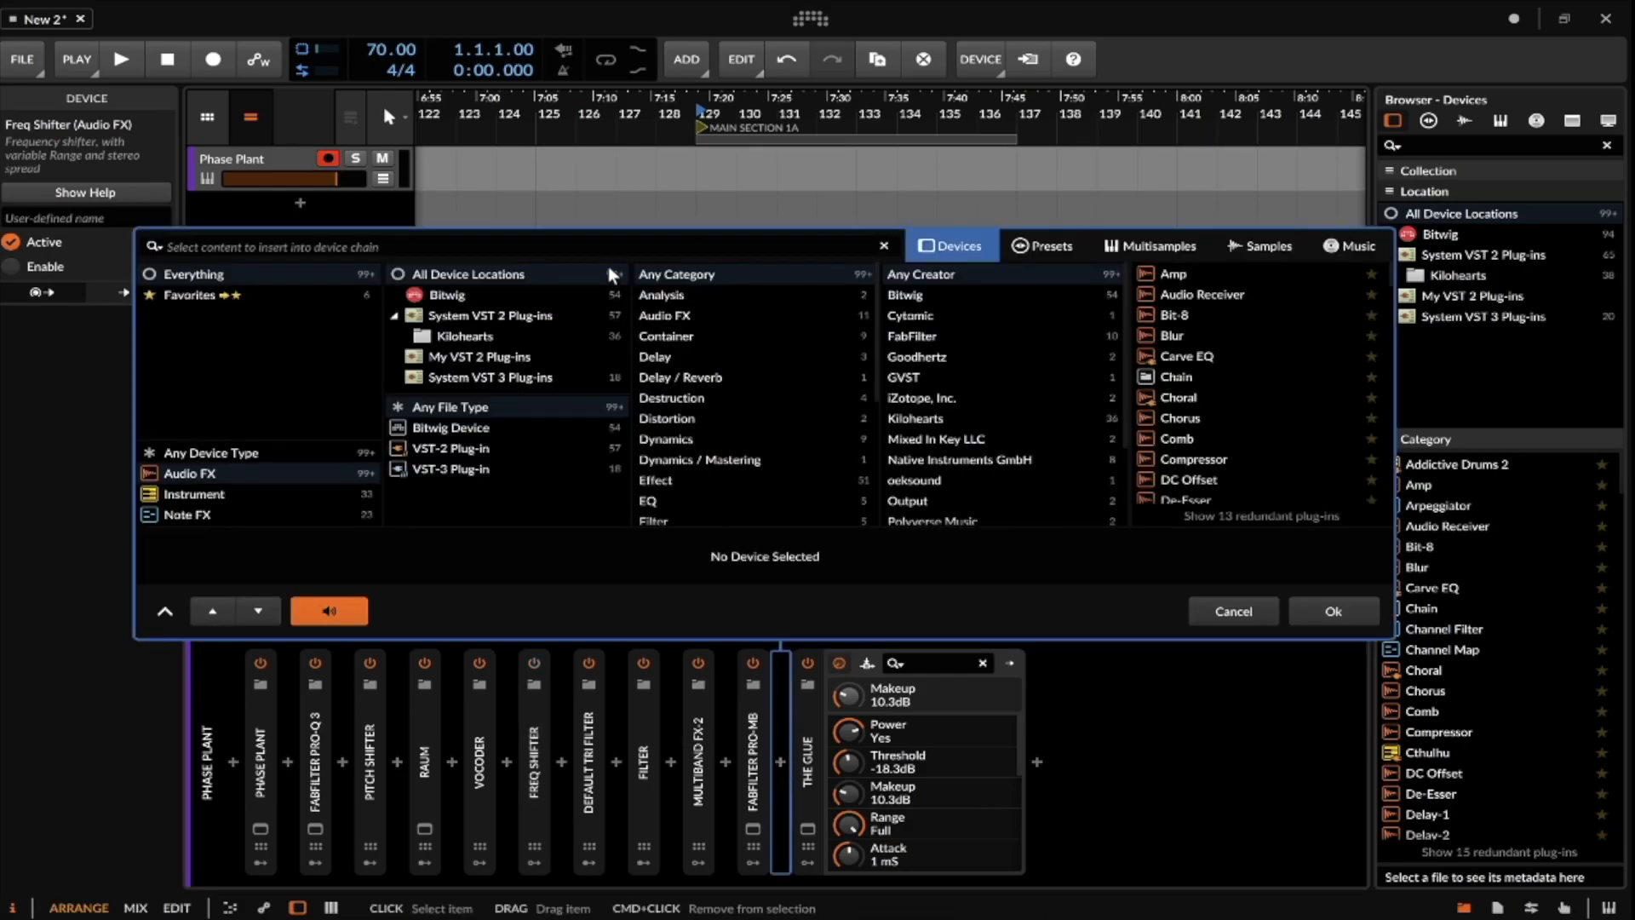
type("ott")
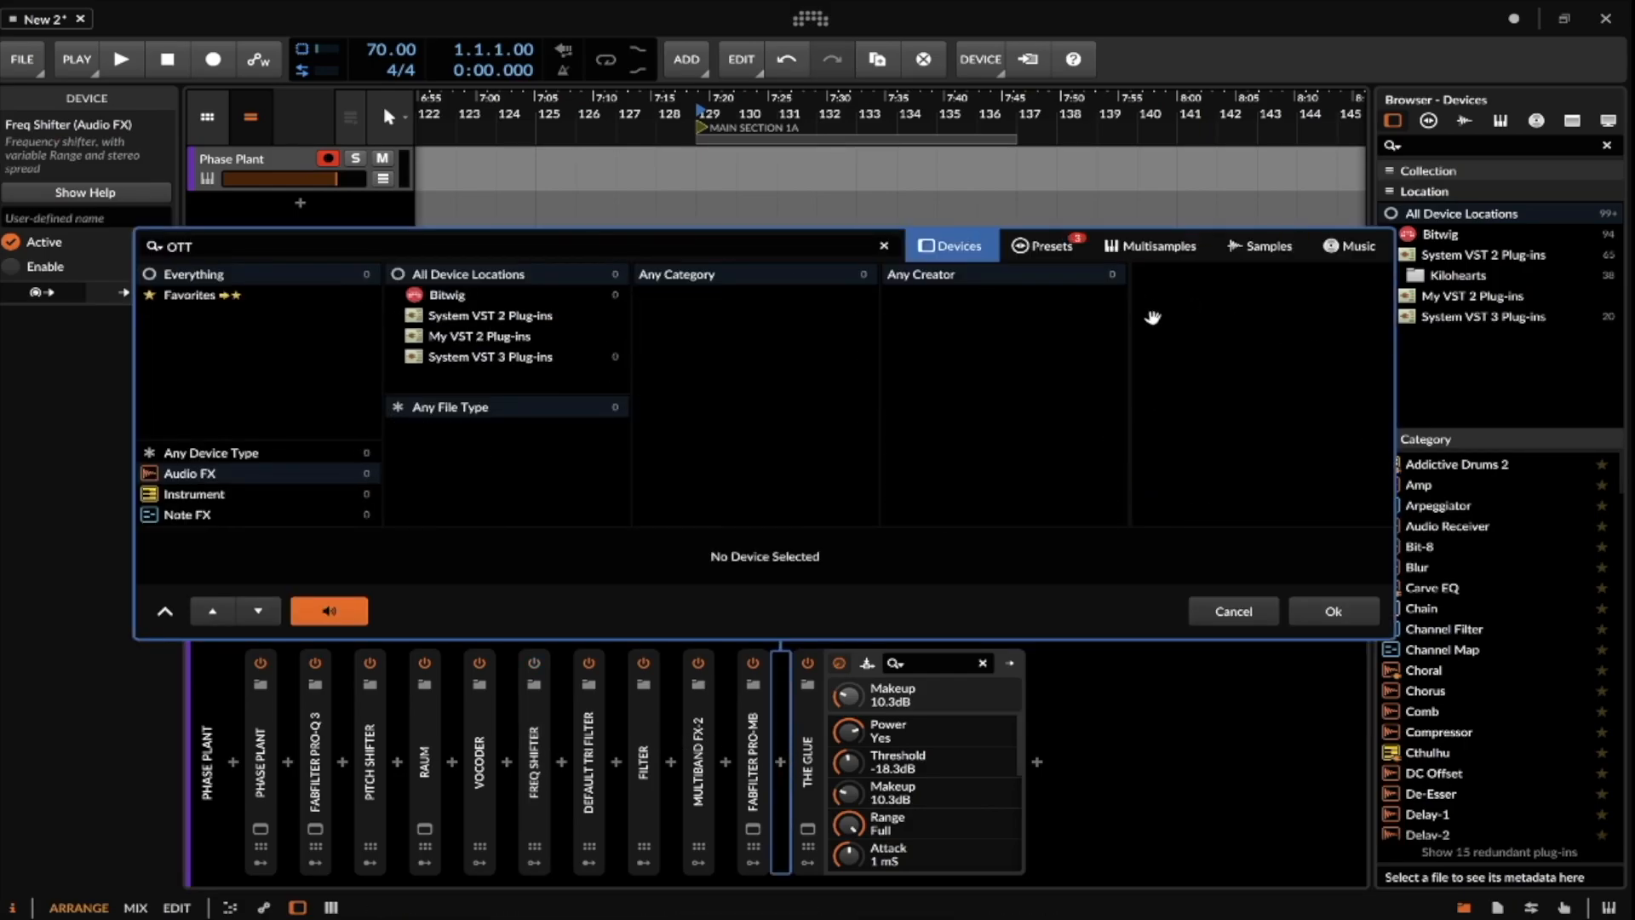
double_click(179, 247)
key("BackSpace")
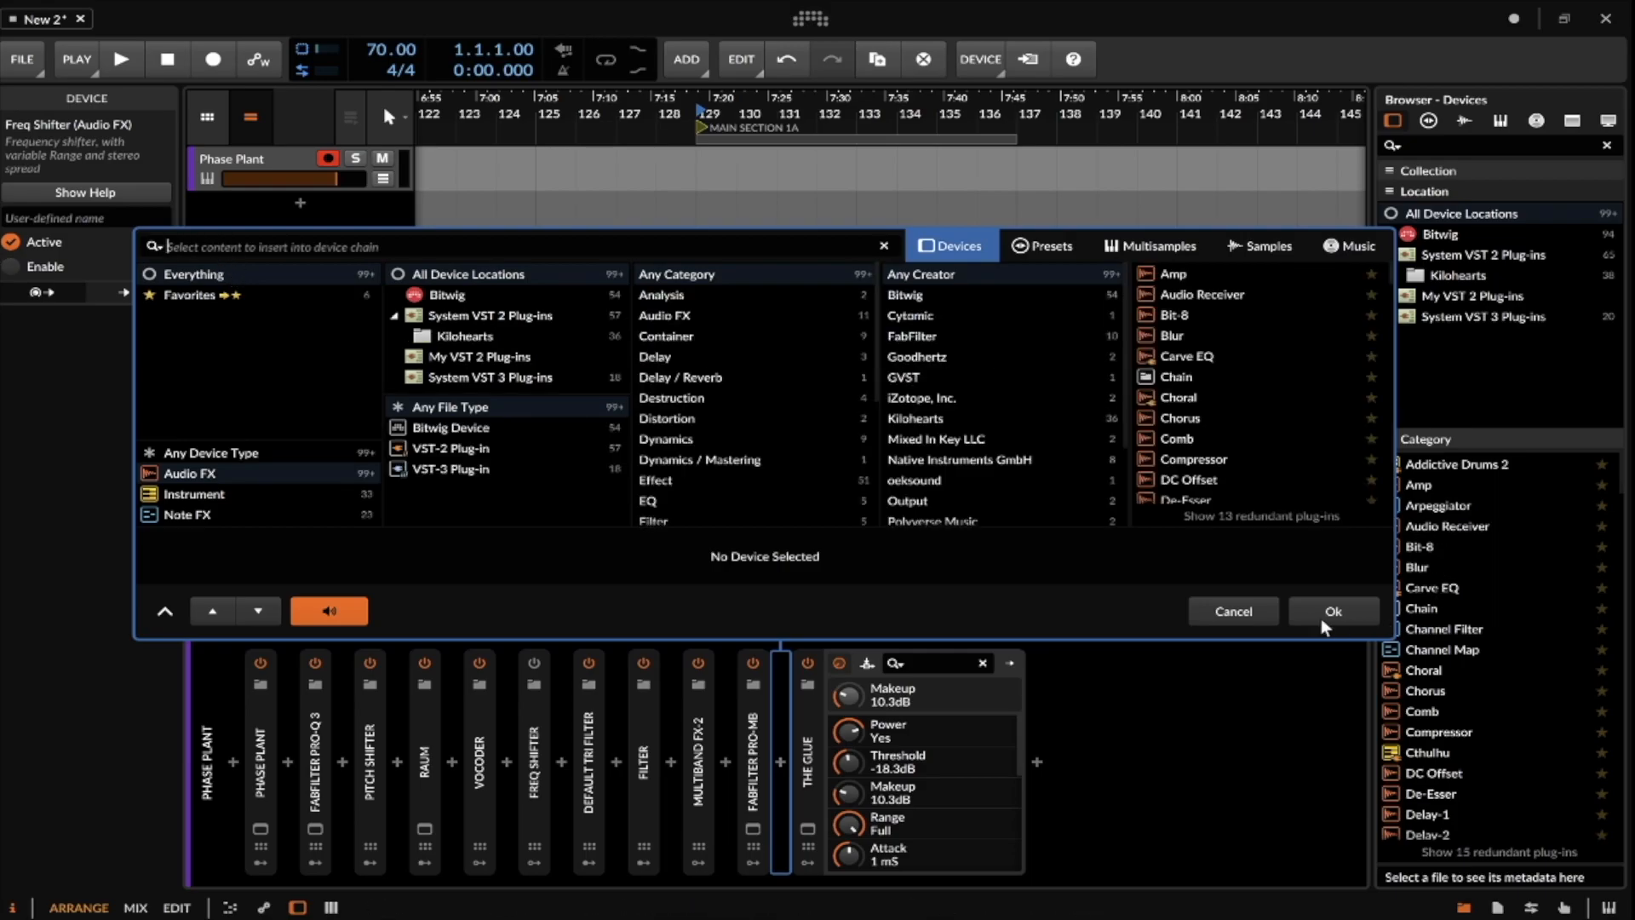
left_click(1250, 612)
Collapse The Glue, set its makeup gain to 0.0 dB in the plug-in window, and close the window.
double_click(804, 722)
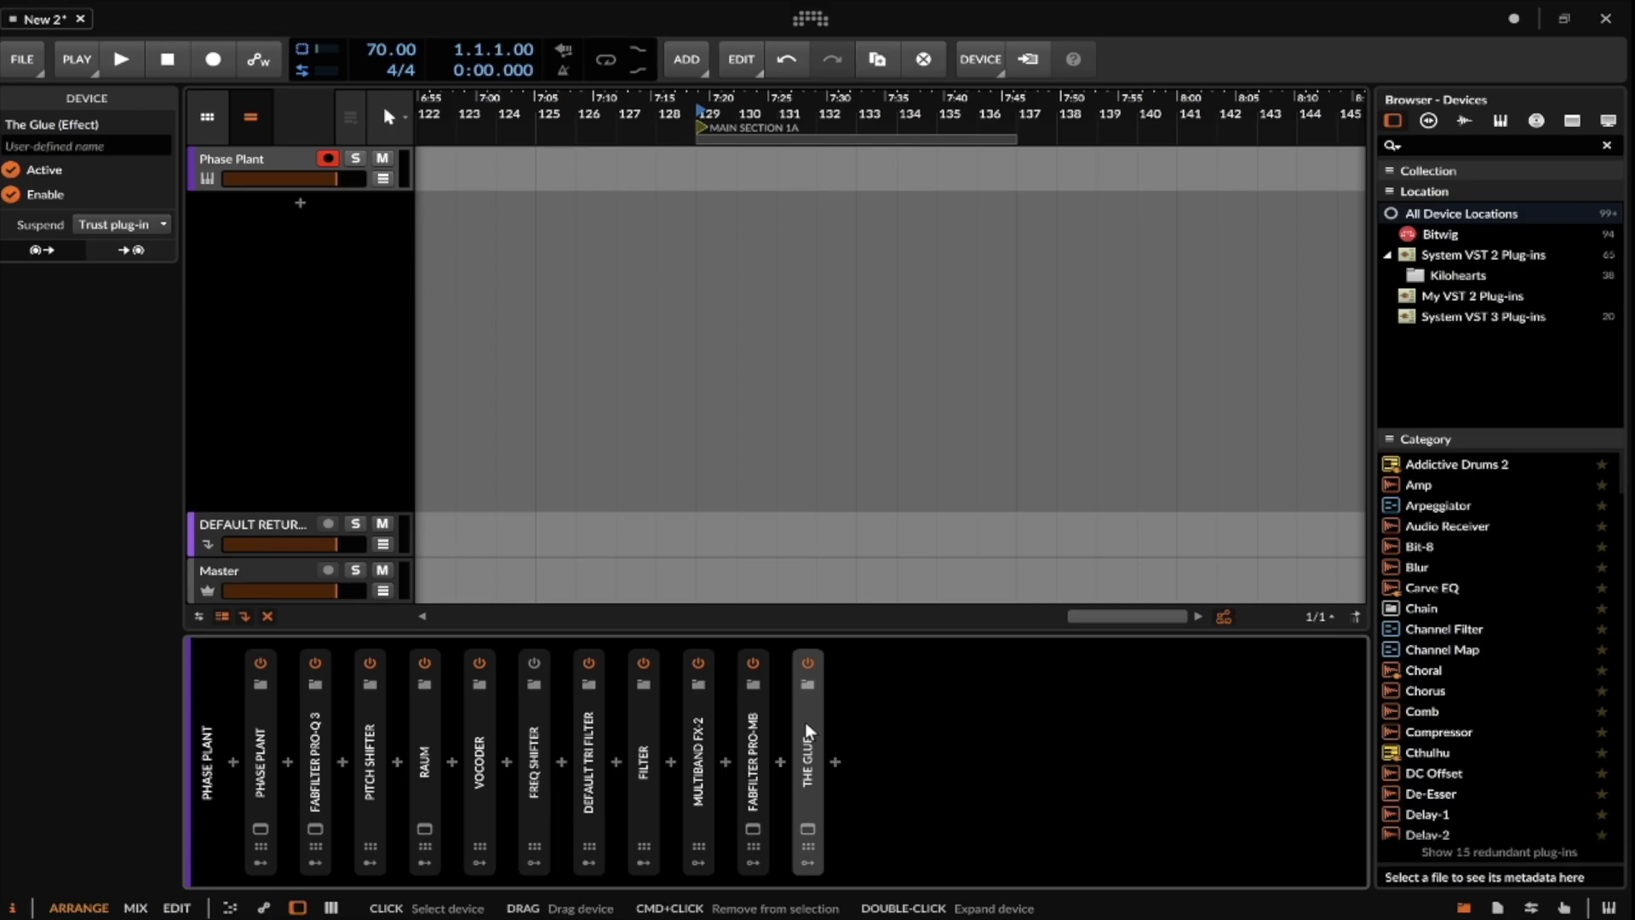
left_click(807, 827)
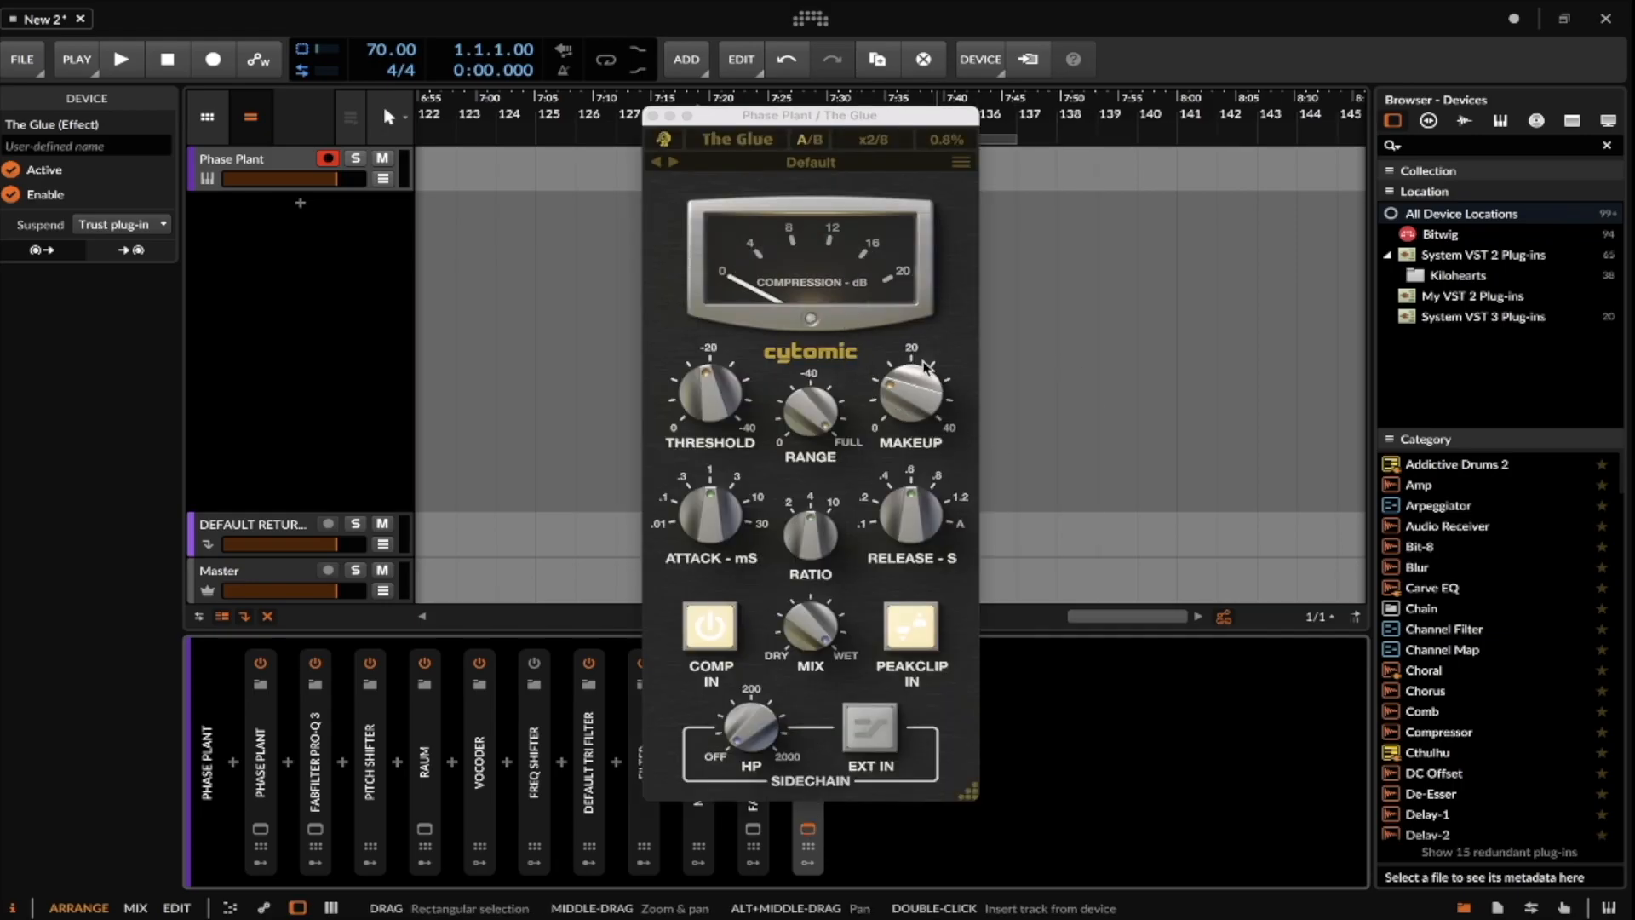
left_click_drag(926, 366, 925, 409)
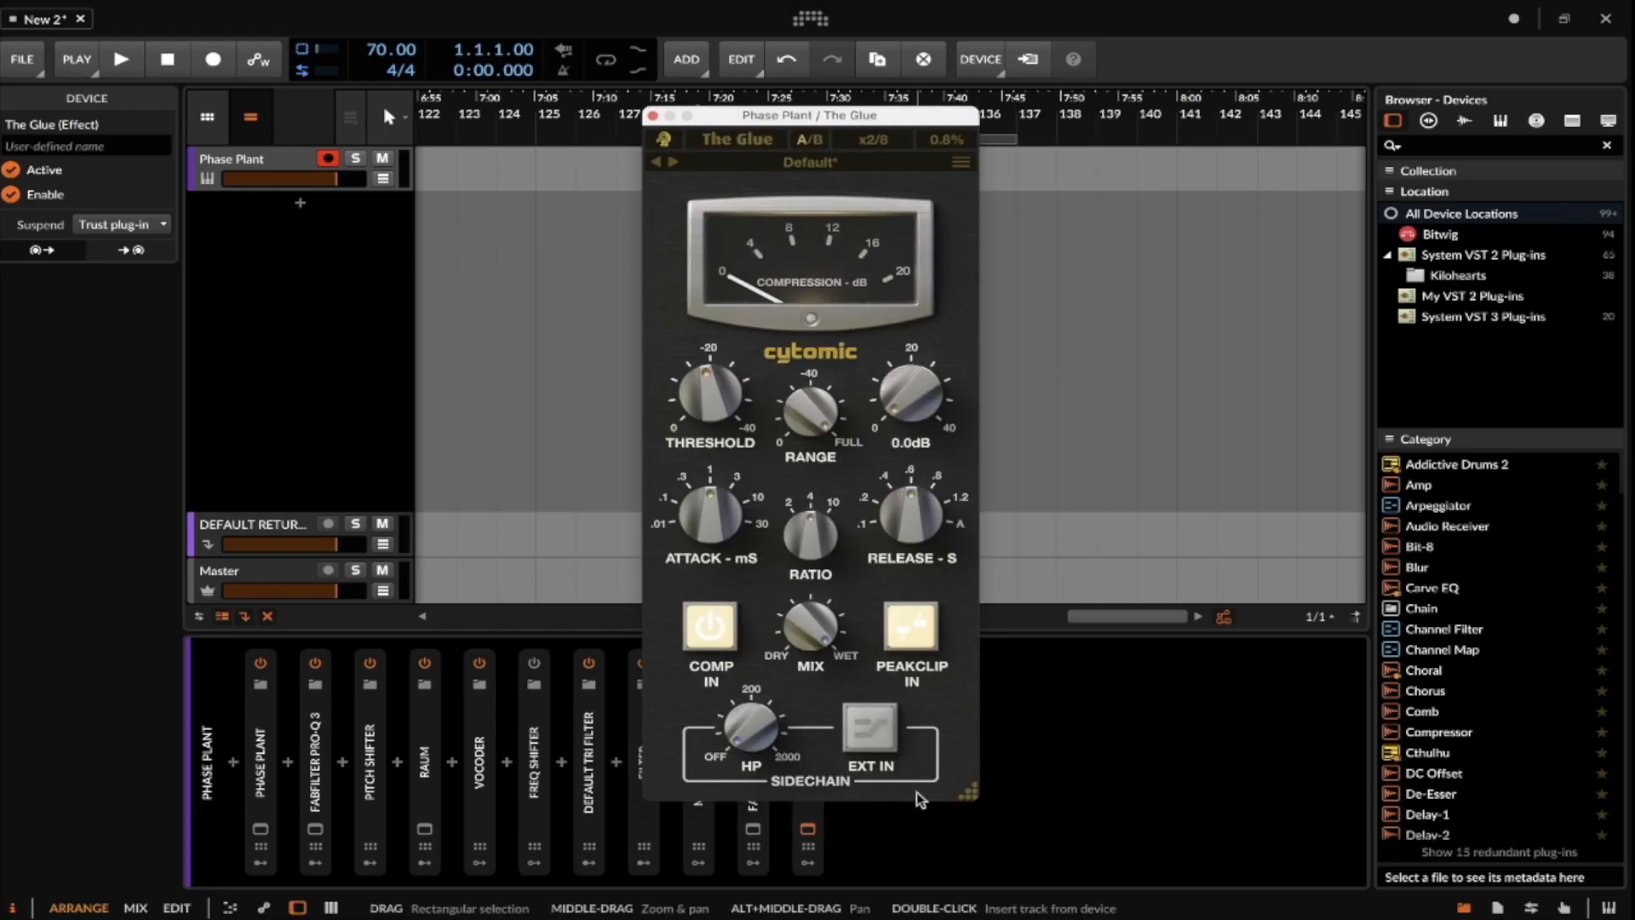
left_click(653, 117)
Try a GClip clipper after The Glue with its clip level at 19 %, and remove it from the chain.
left_click(832, 749)
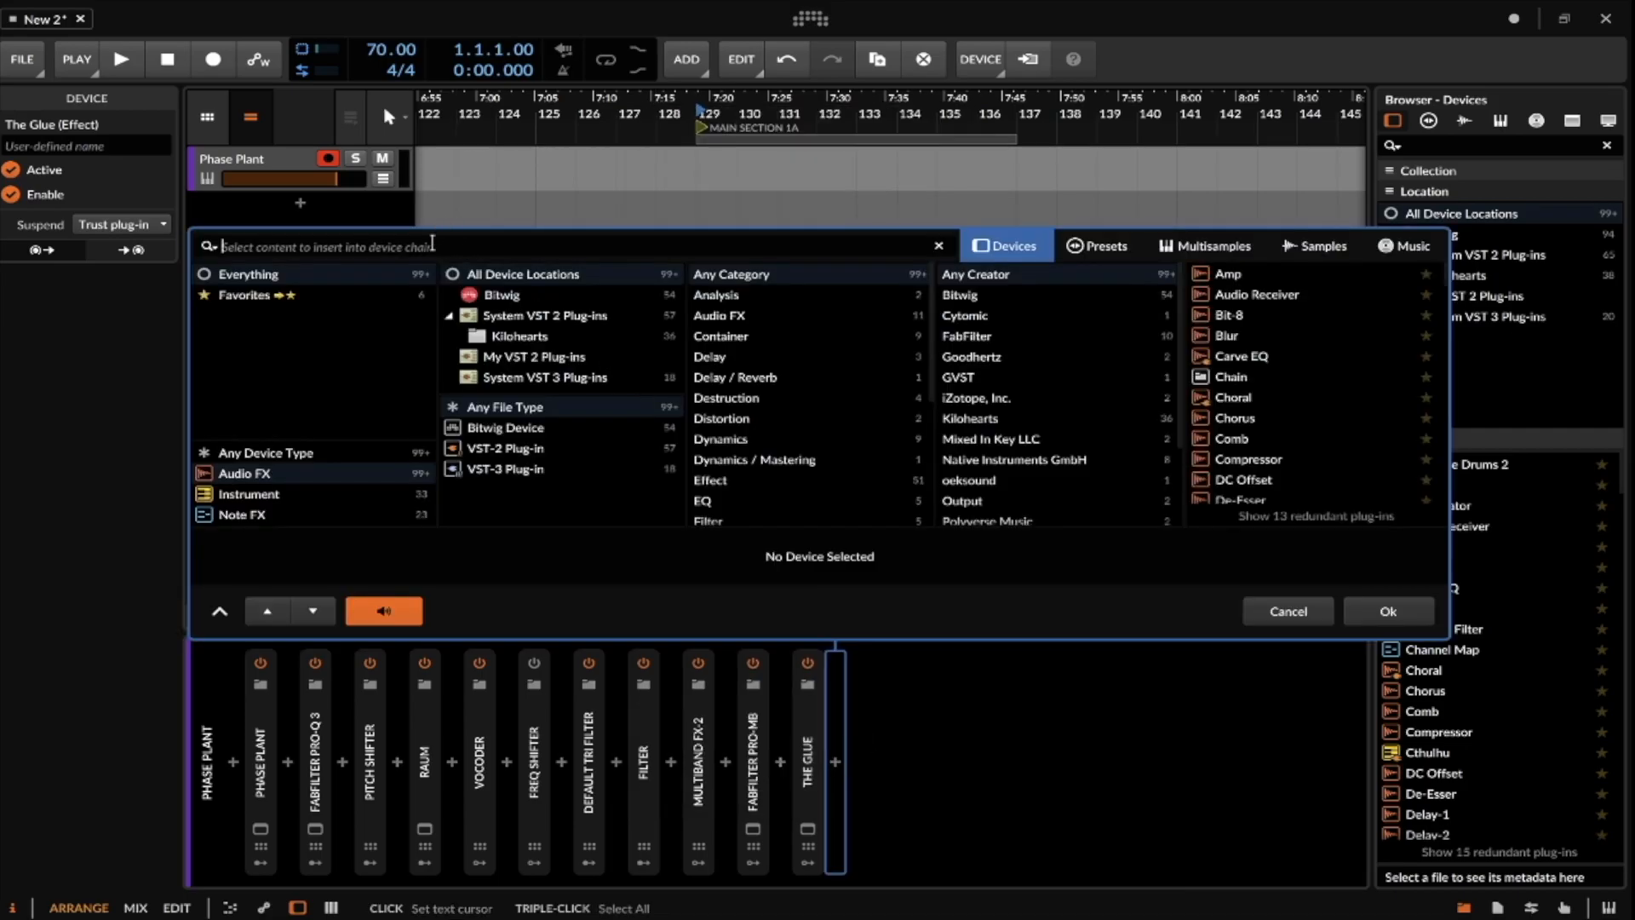
type("CLIP")
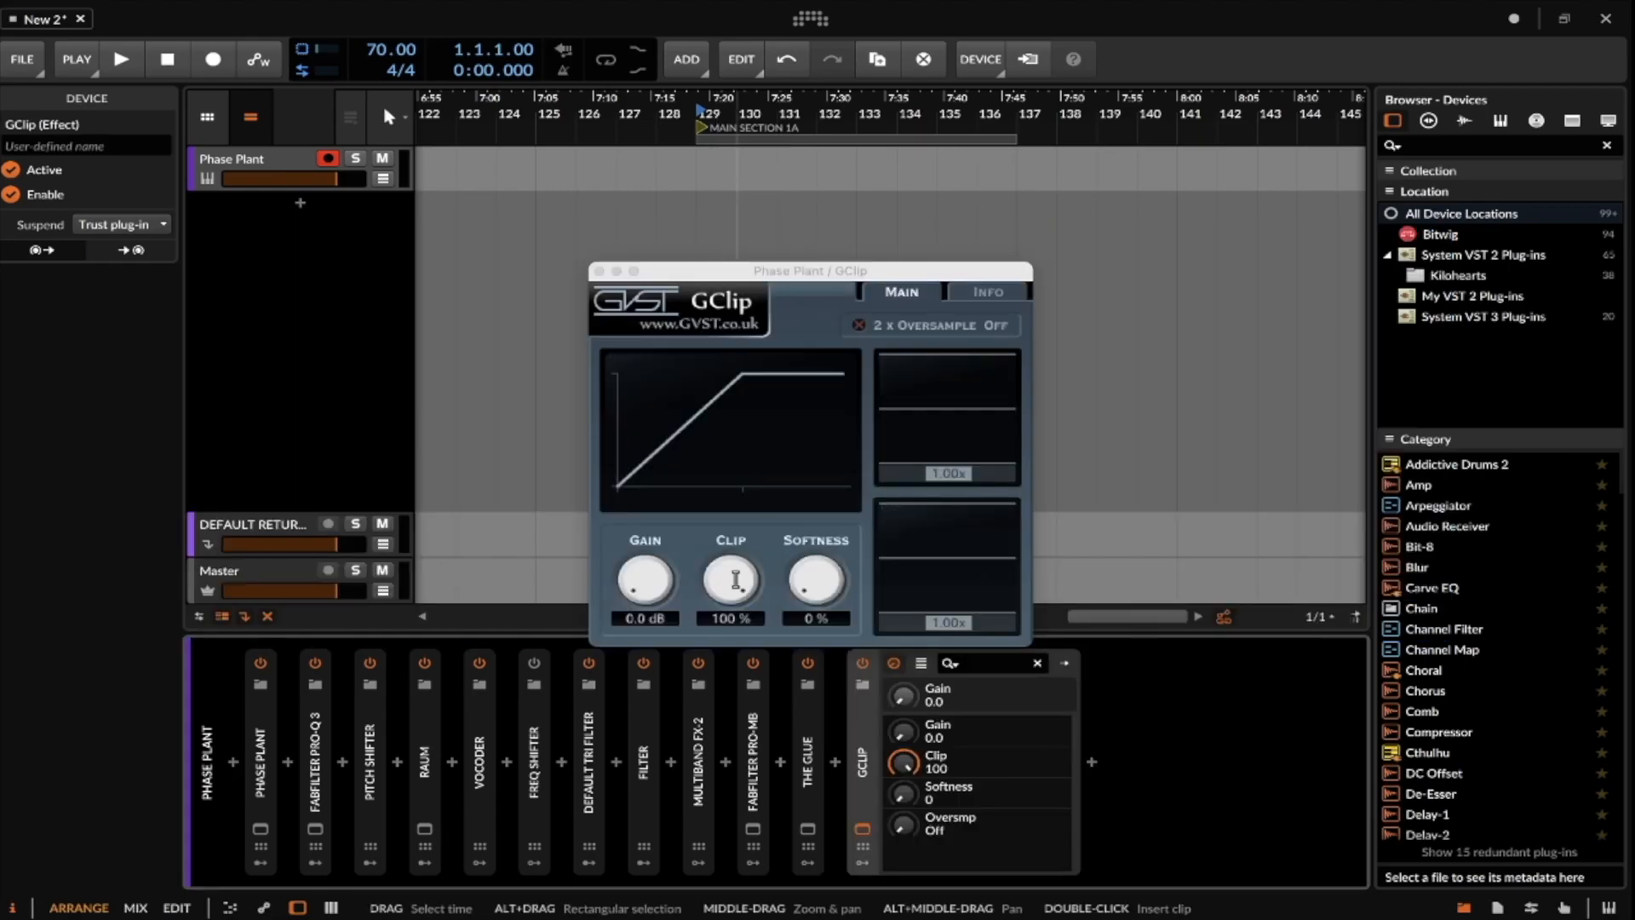
left_click_drag(732, 579, 731, 668)
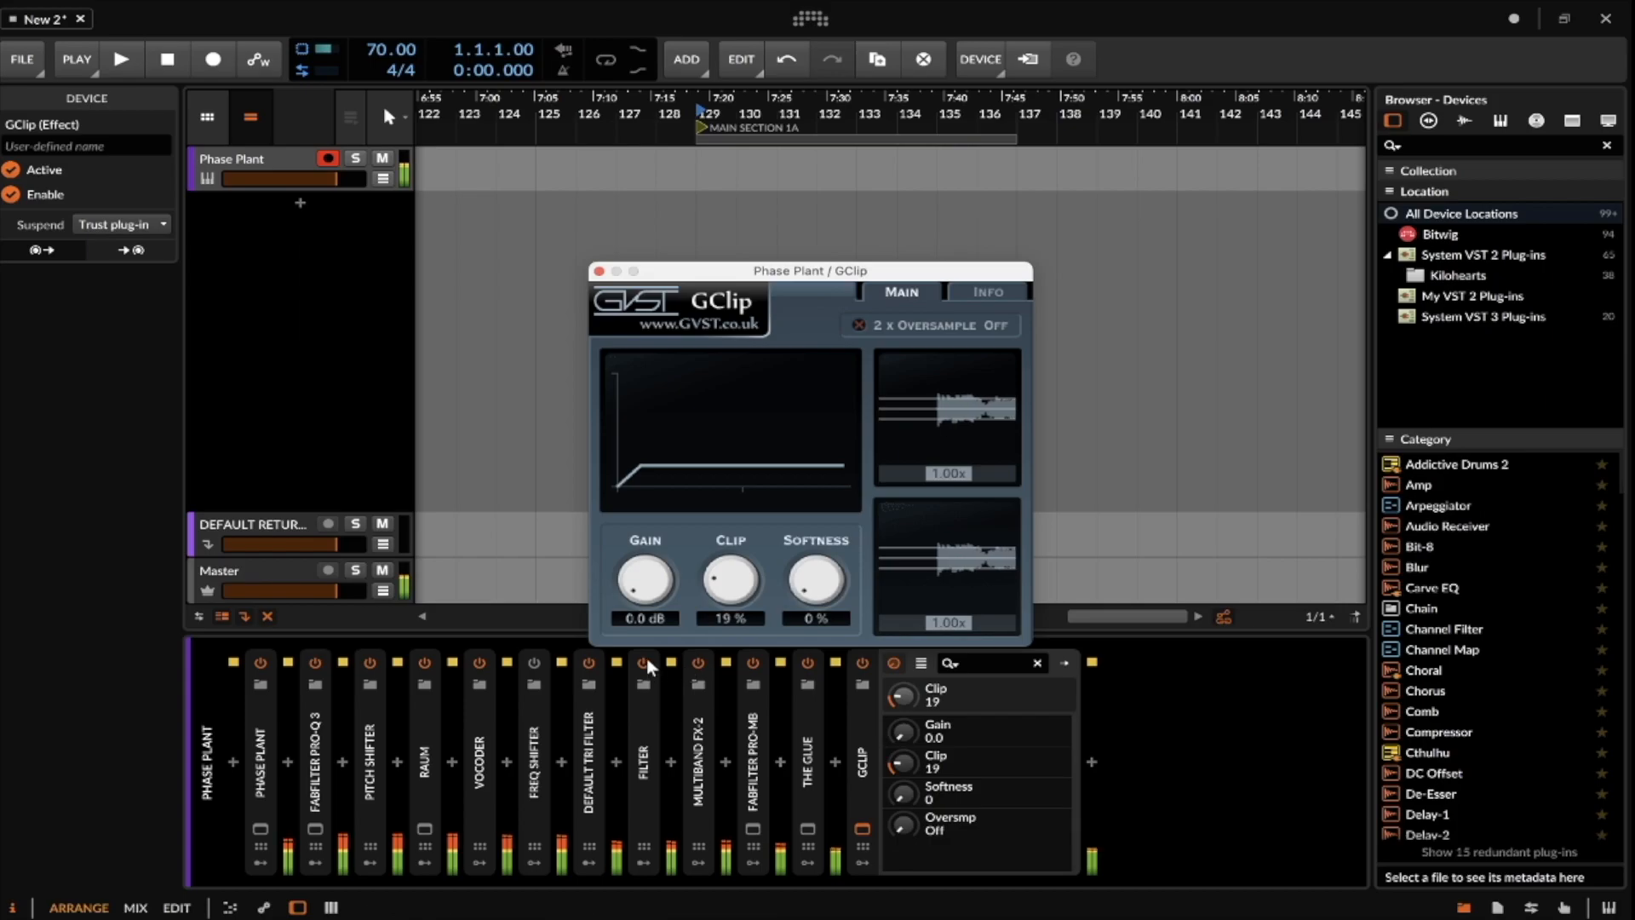
left_click_drag(644, 584, 617, 773)
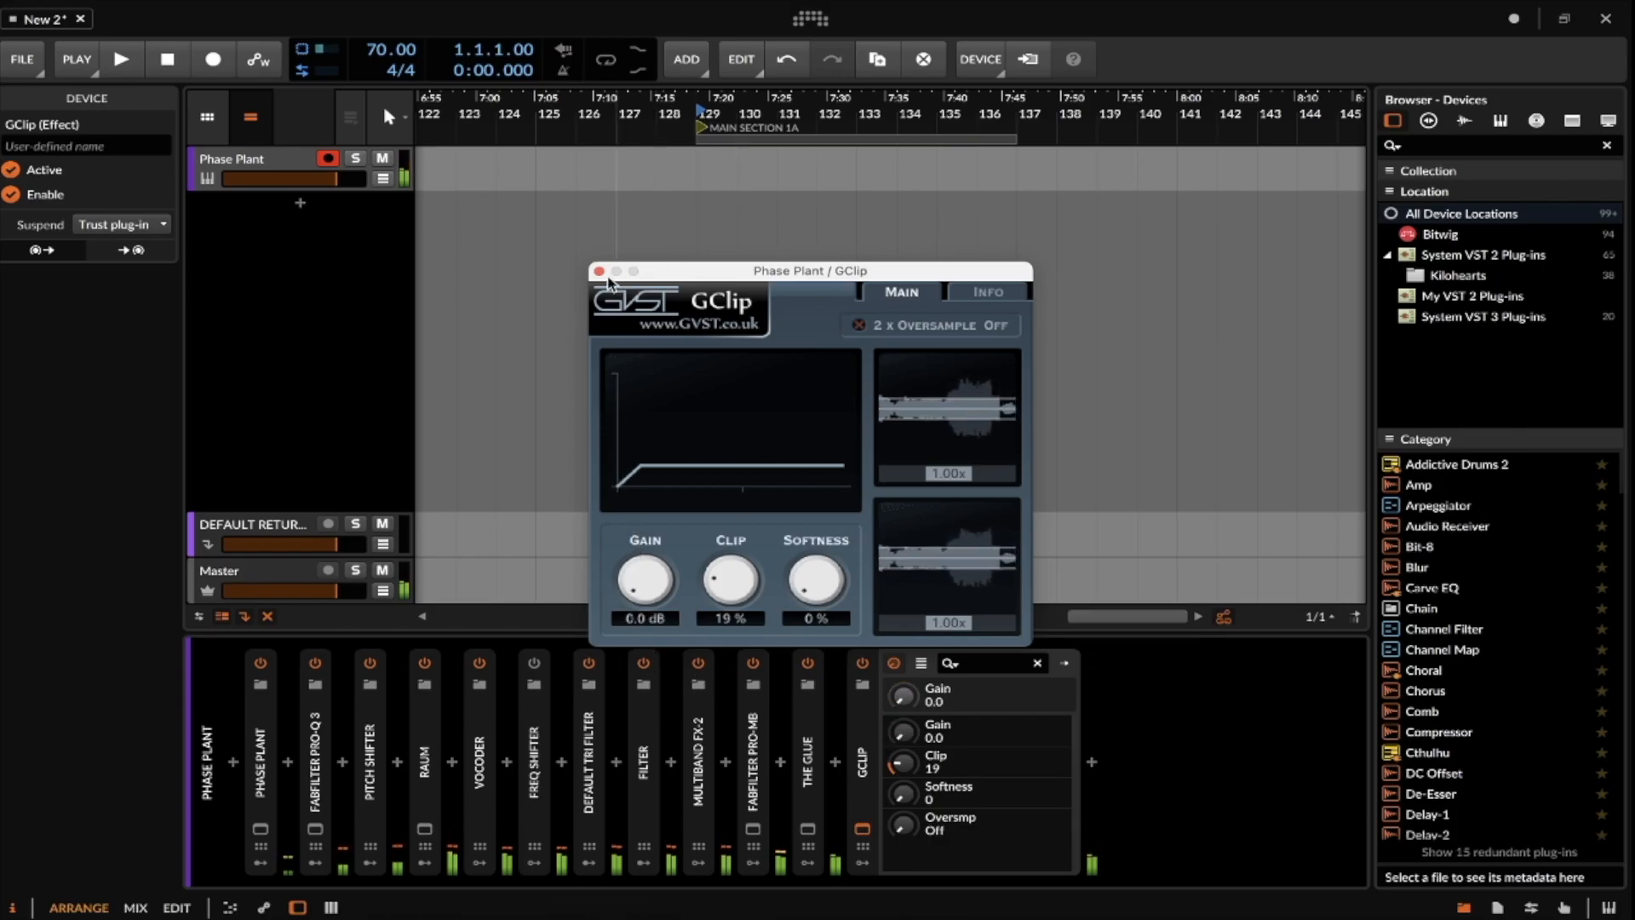
left_click(862, 827)
key("Delete")
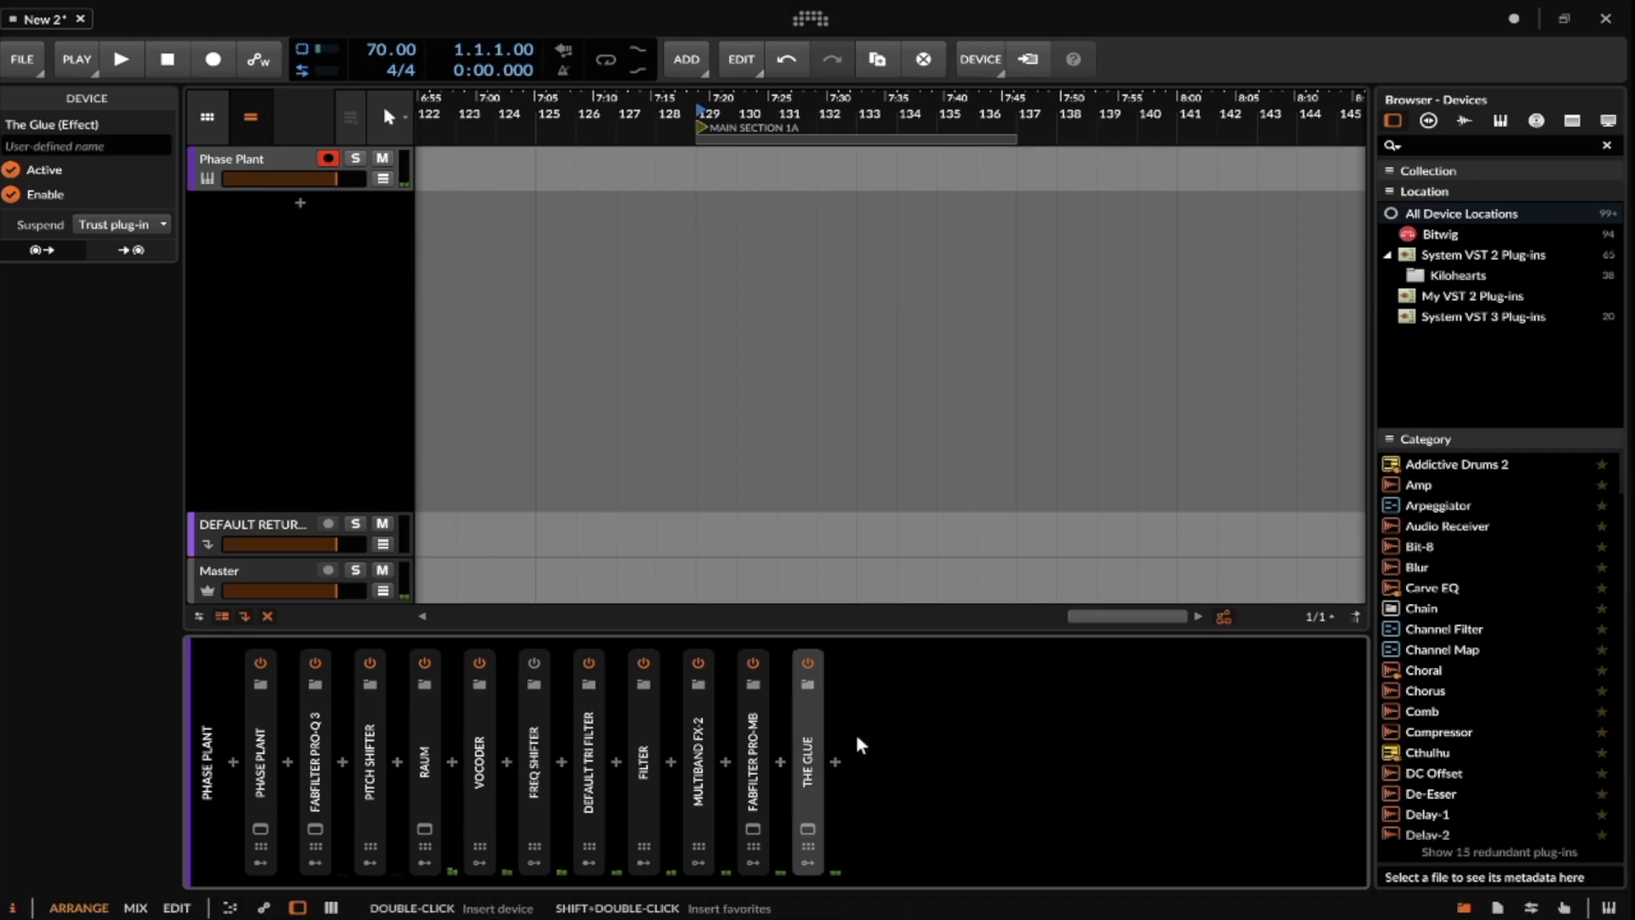
Insert a FabFilter Pro-L 2 limiter after The Glue, raise its gain to about +12.87 dB, and close its window.
left_click(835, 762)
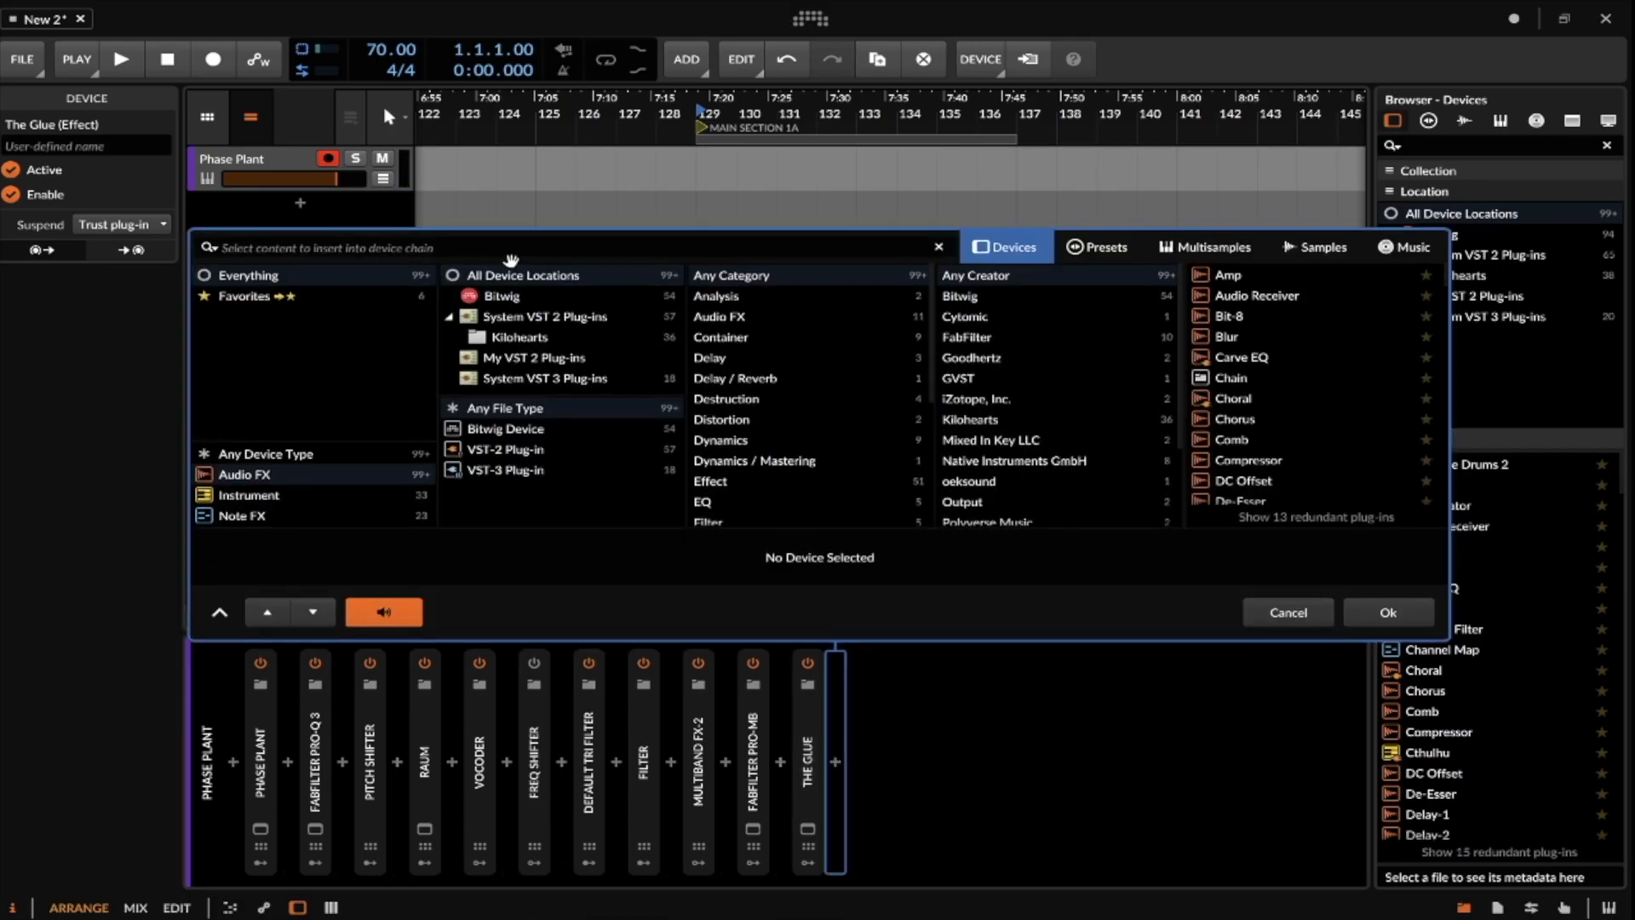
type("PRO")
key("Down")
key("Return")
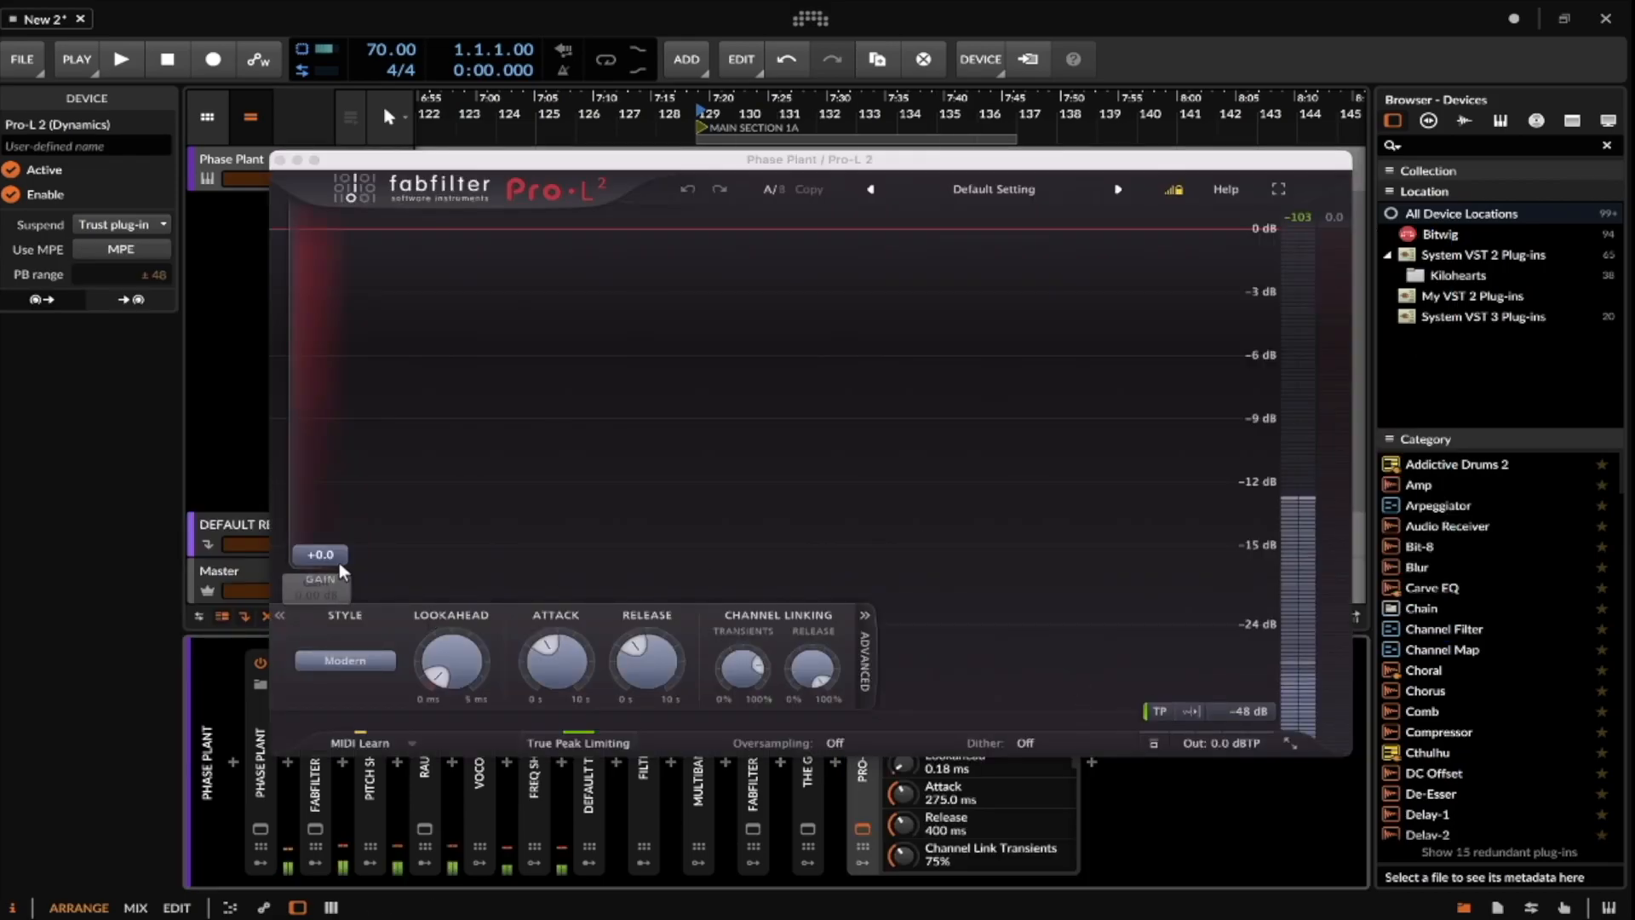
left_click_drag(341, 570, 330, 415)
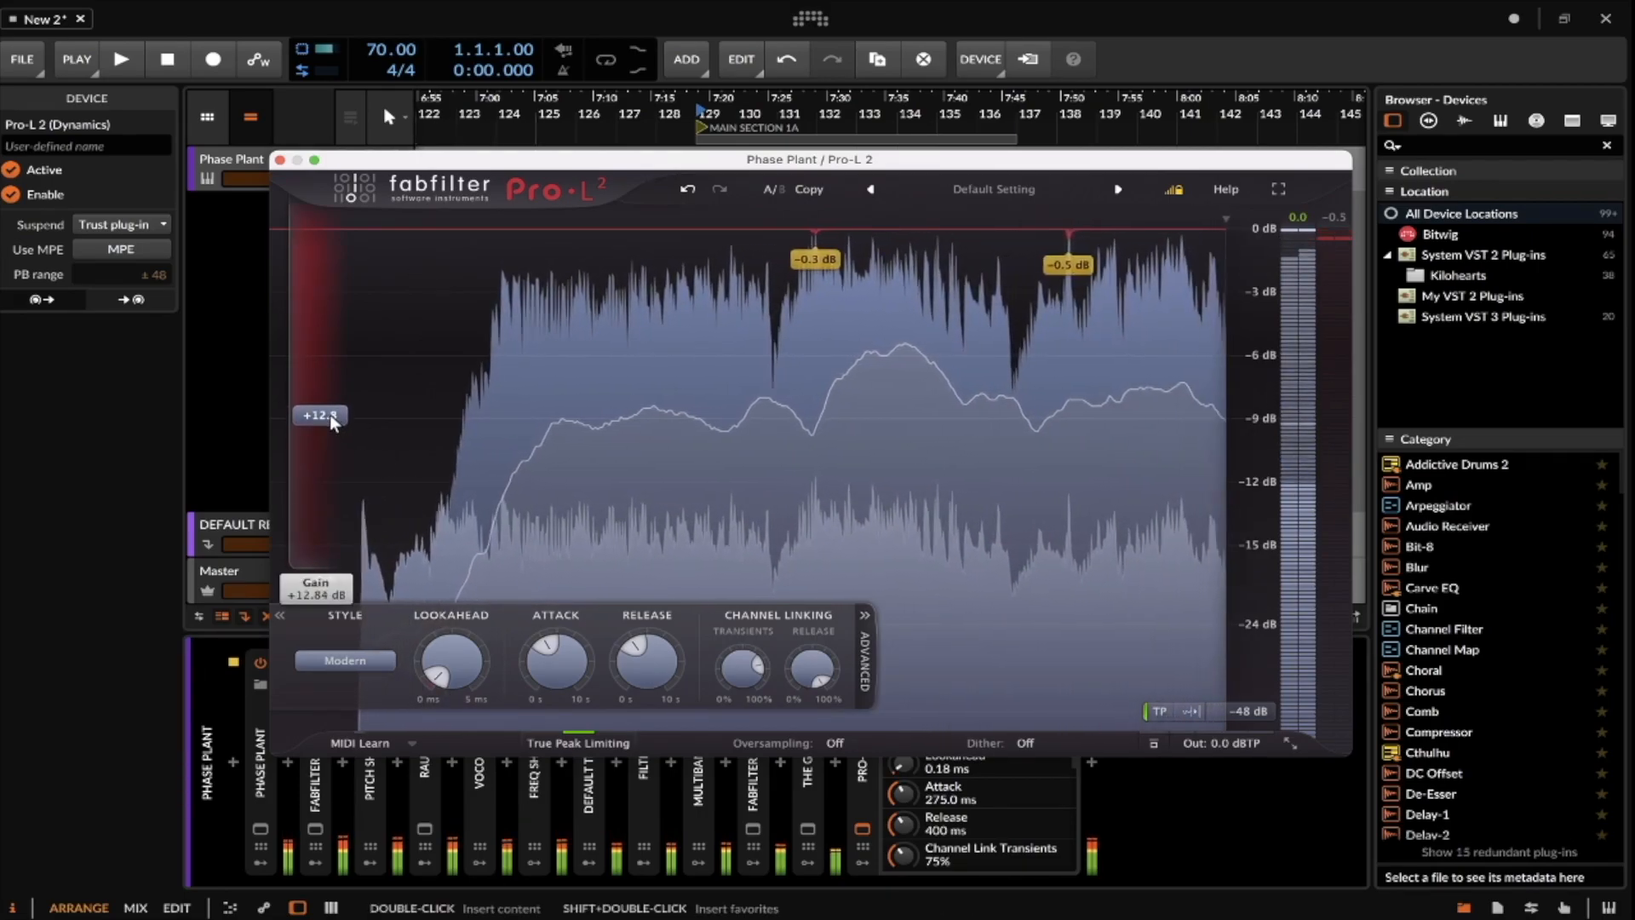
left_click(280, 161)
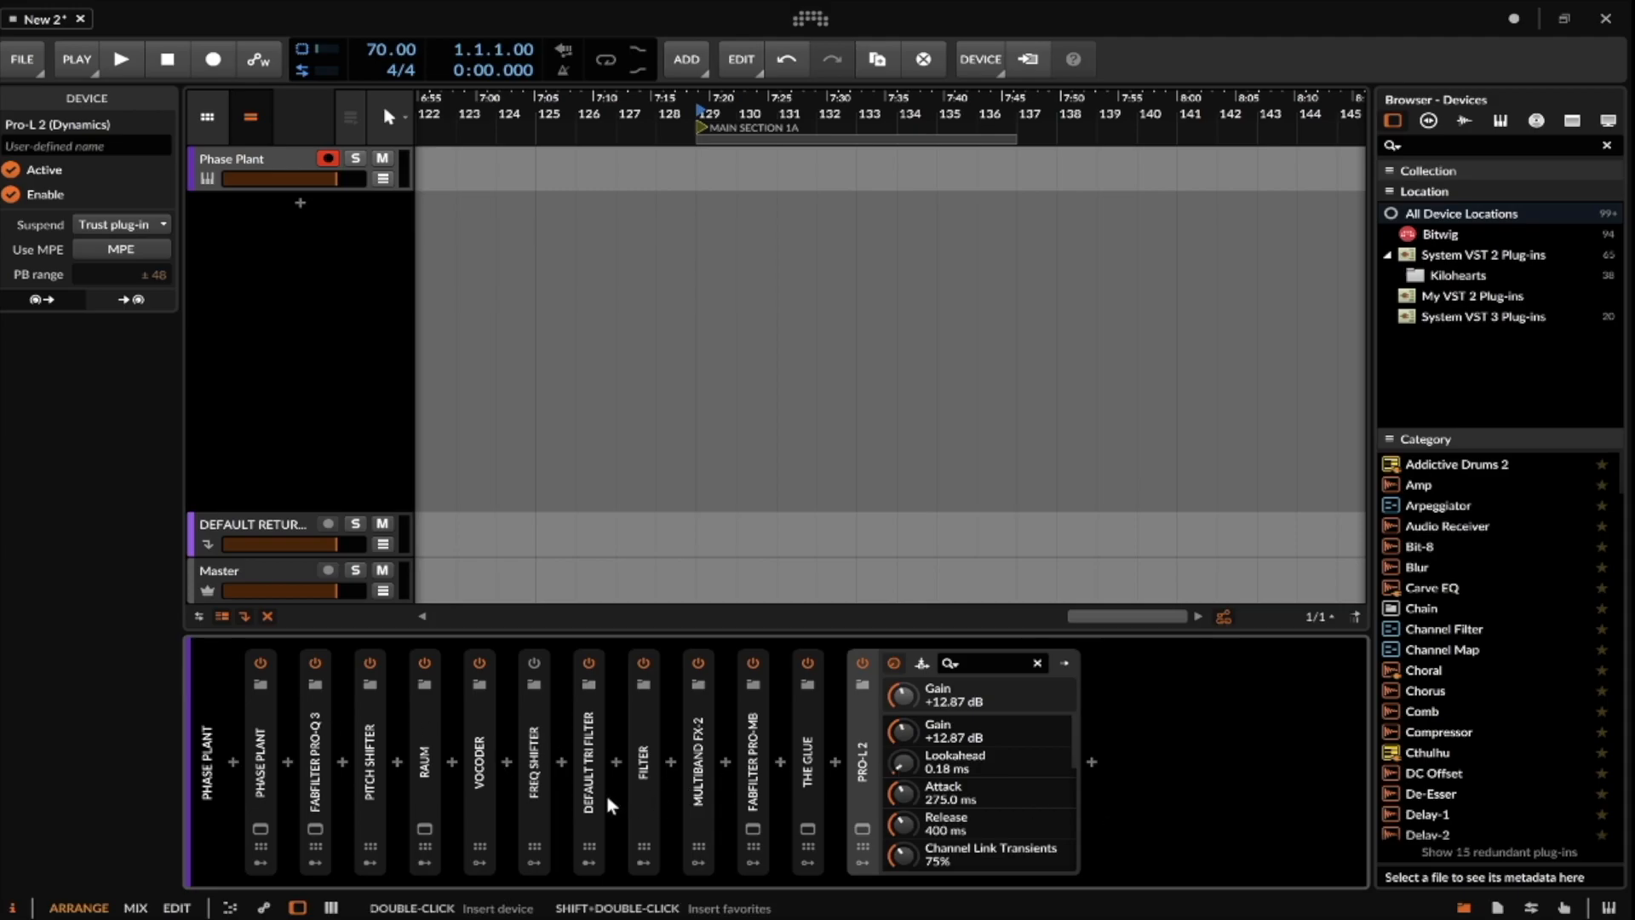
left_click(253, 769)
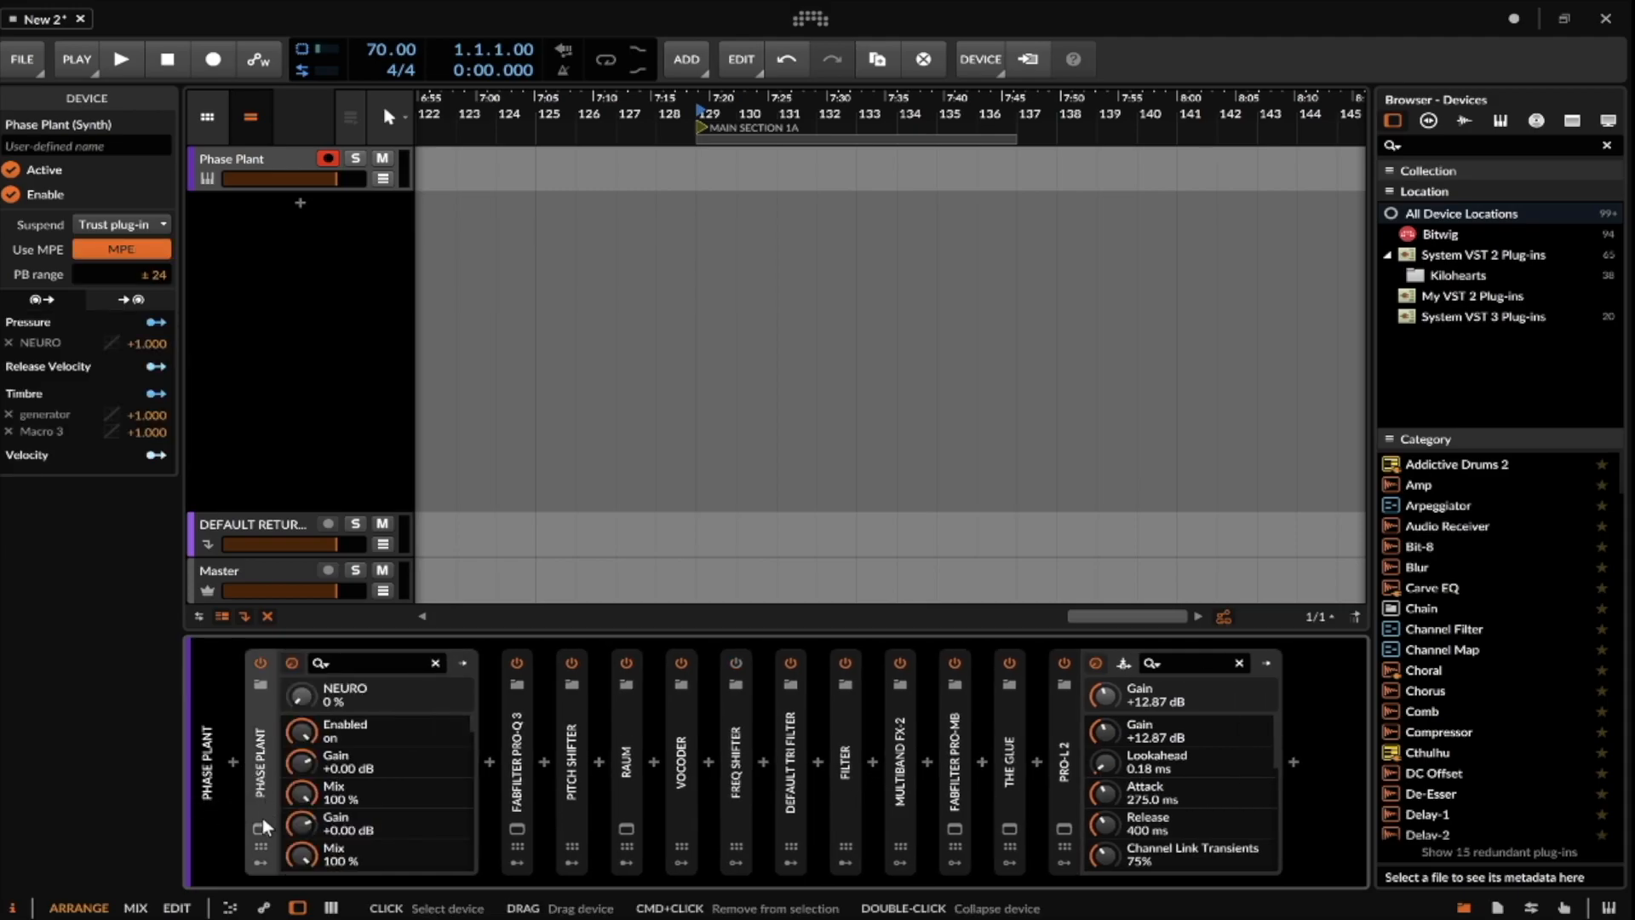
left_click(263, 816)
left_click(137, 34)
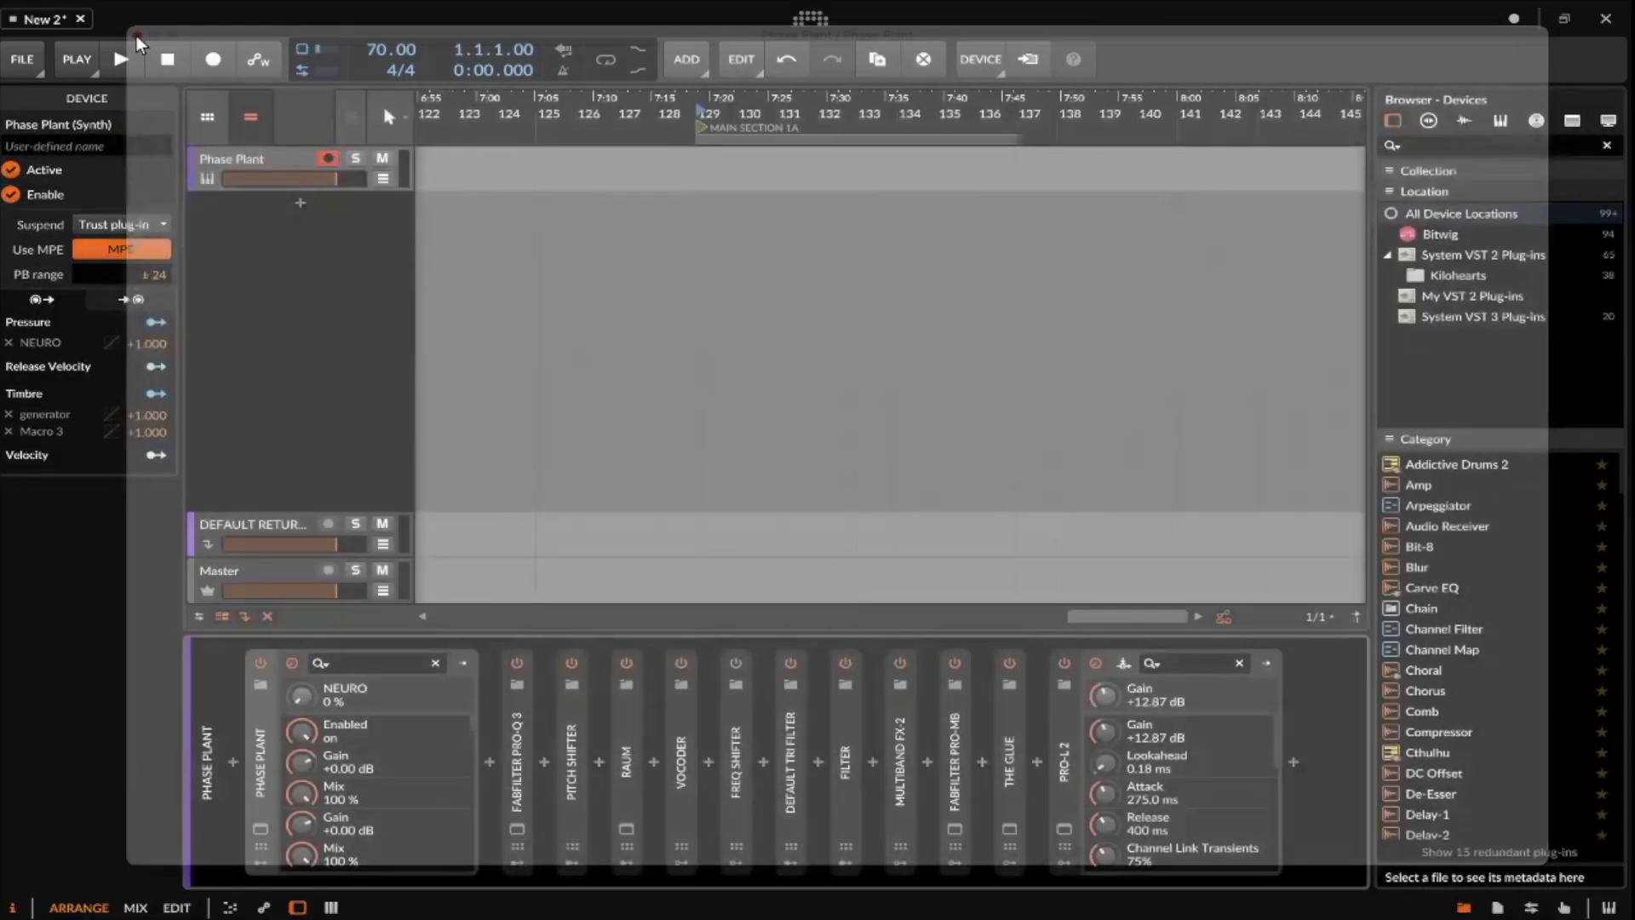
left_click(261, 750)
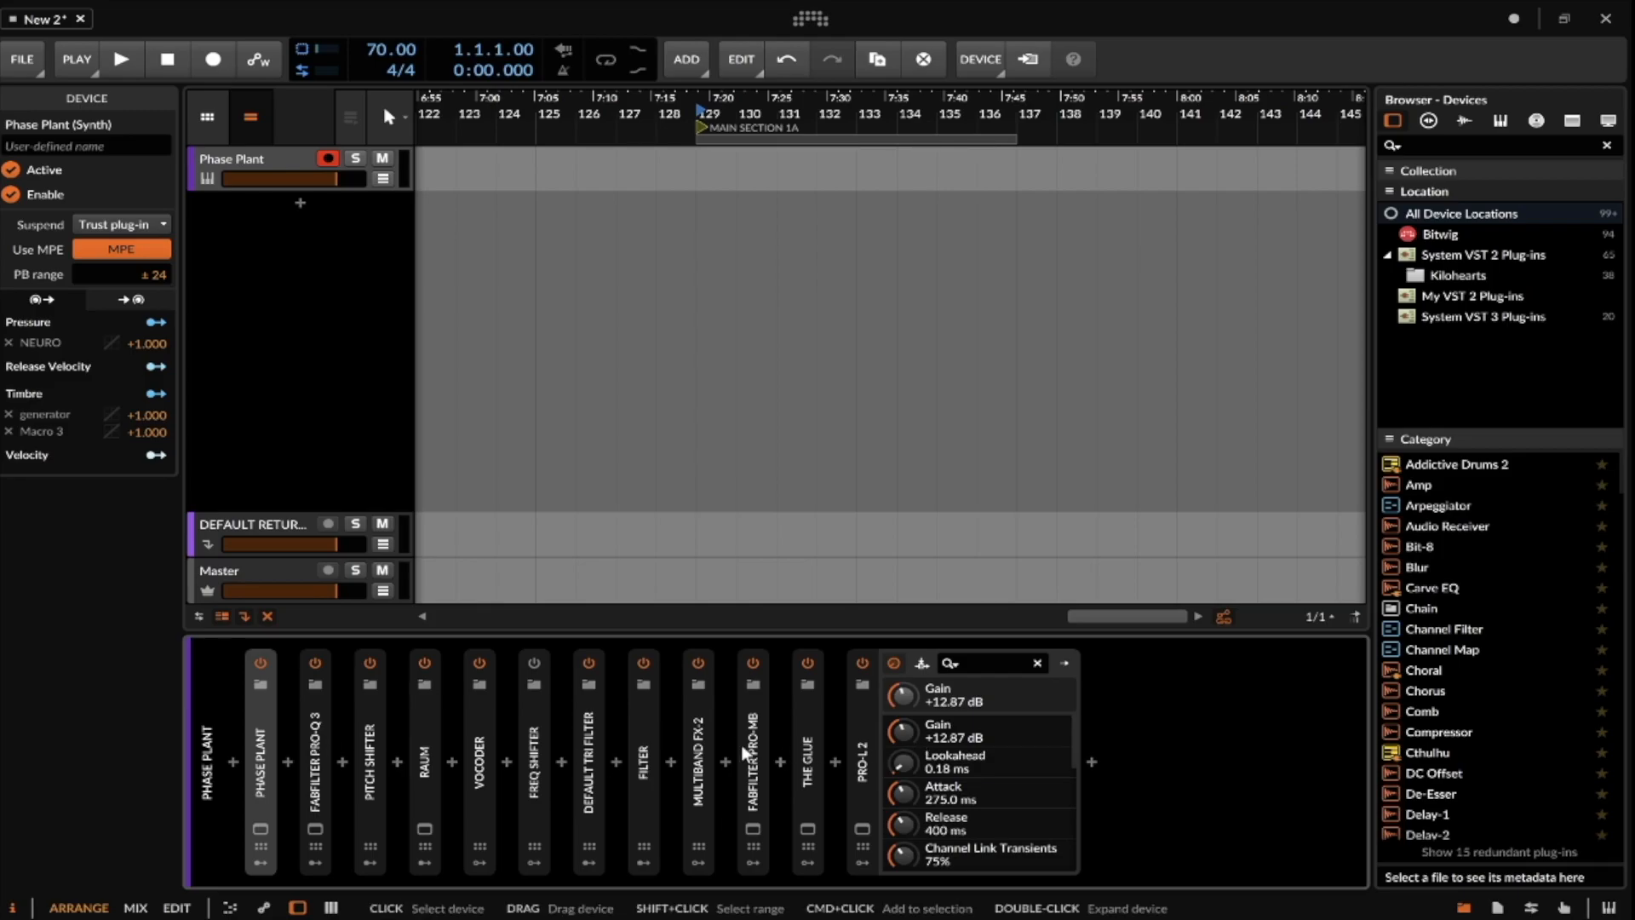
left_click(266, 155)
left_click(265, 525)
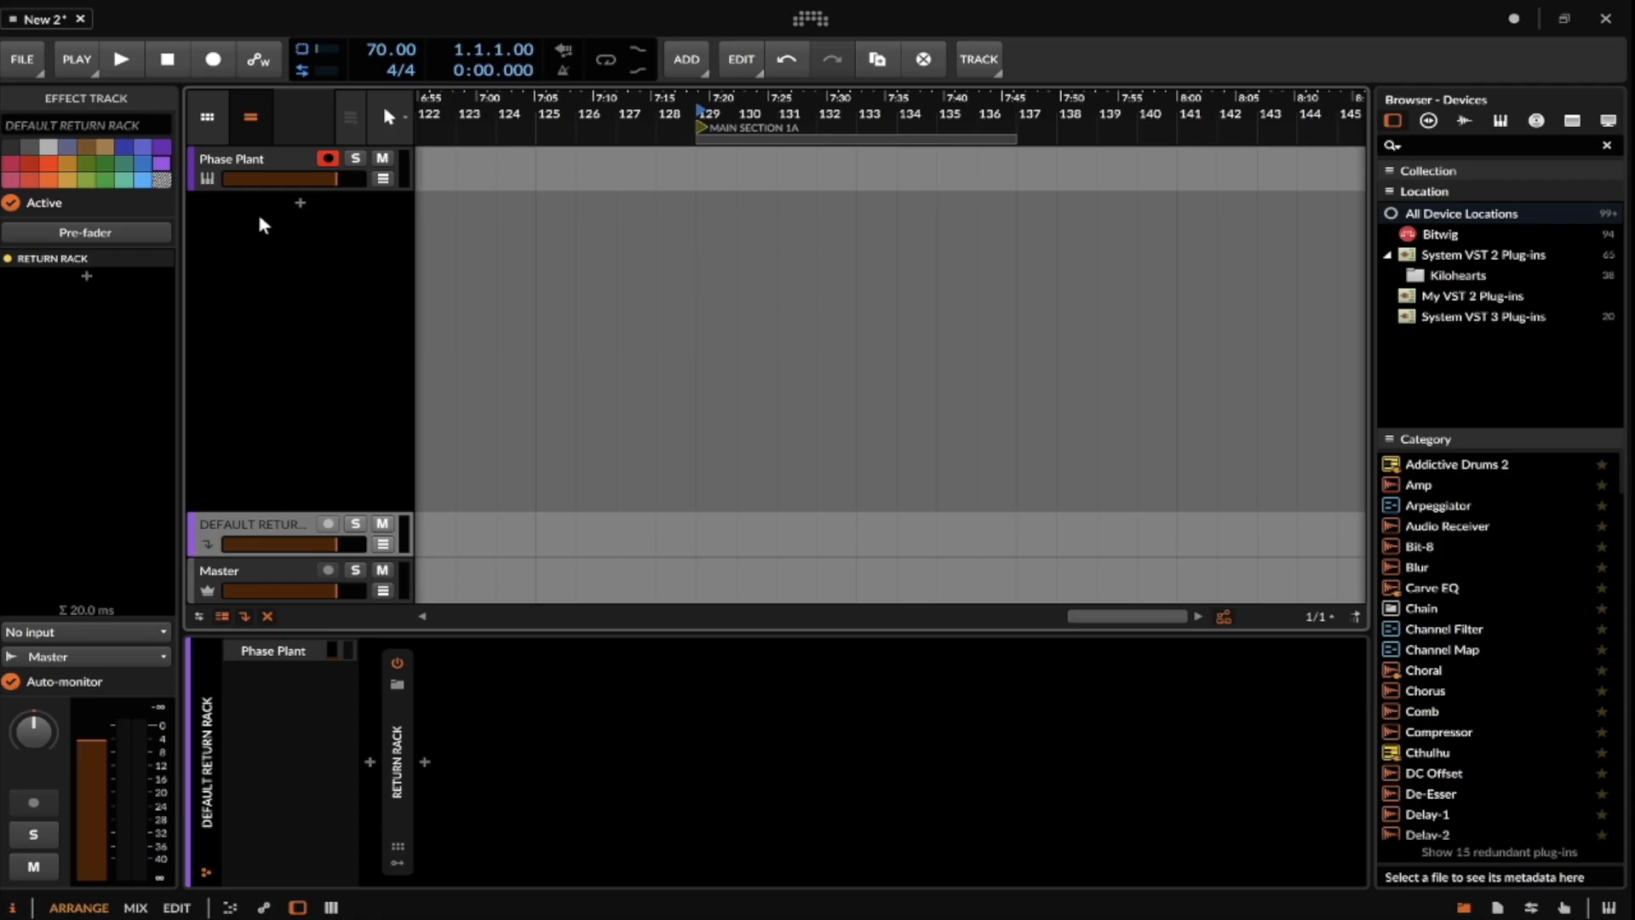
left_click(291, 153)
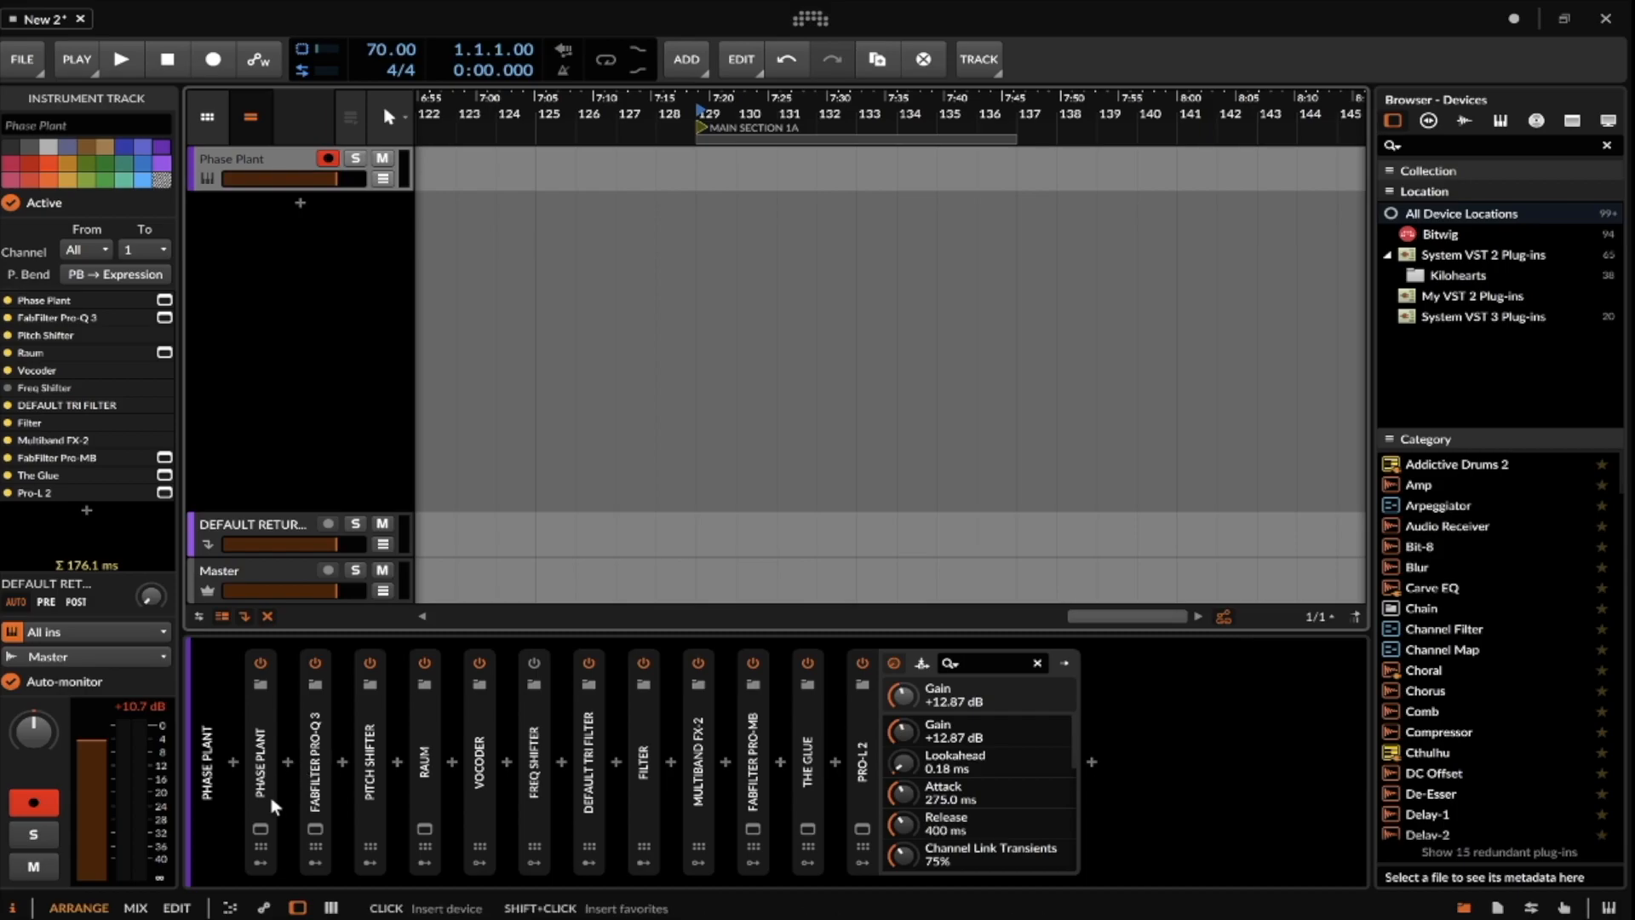
left_click(260, 828)
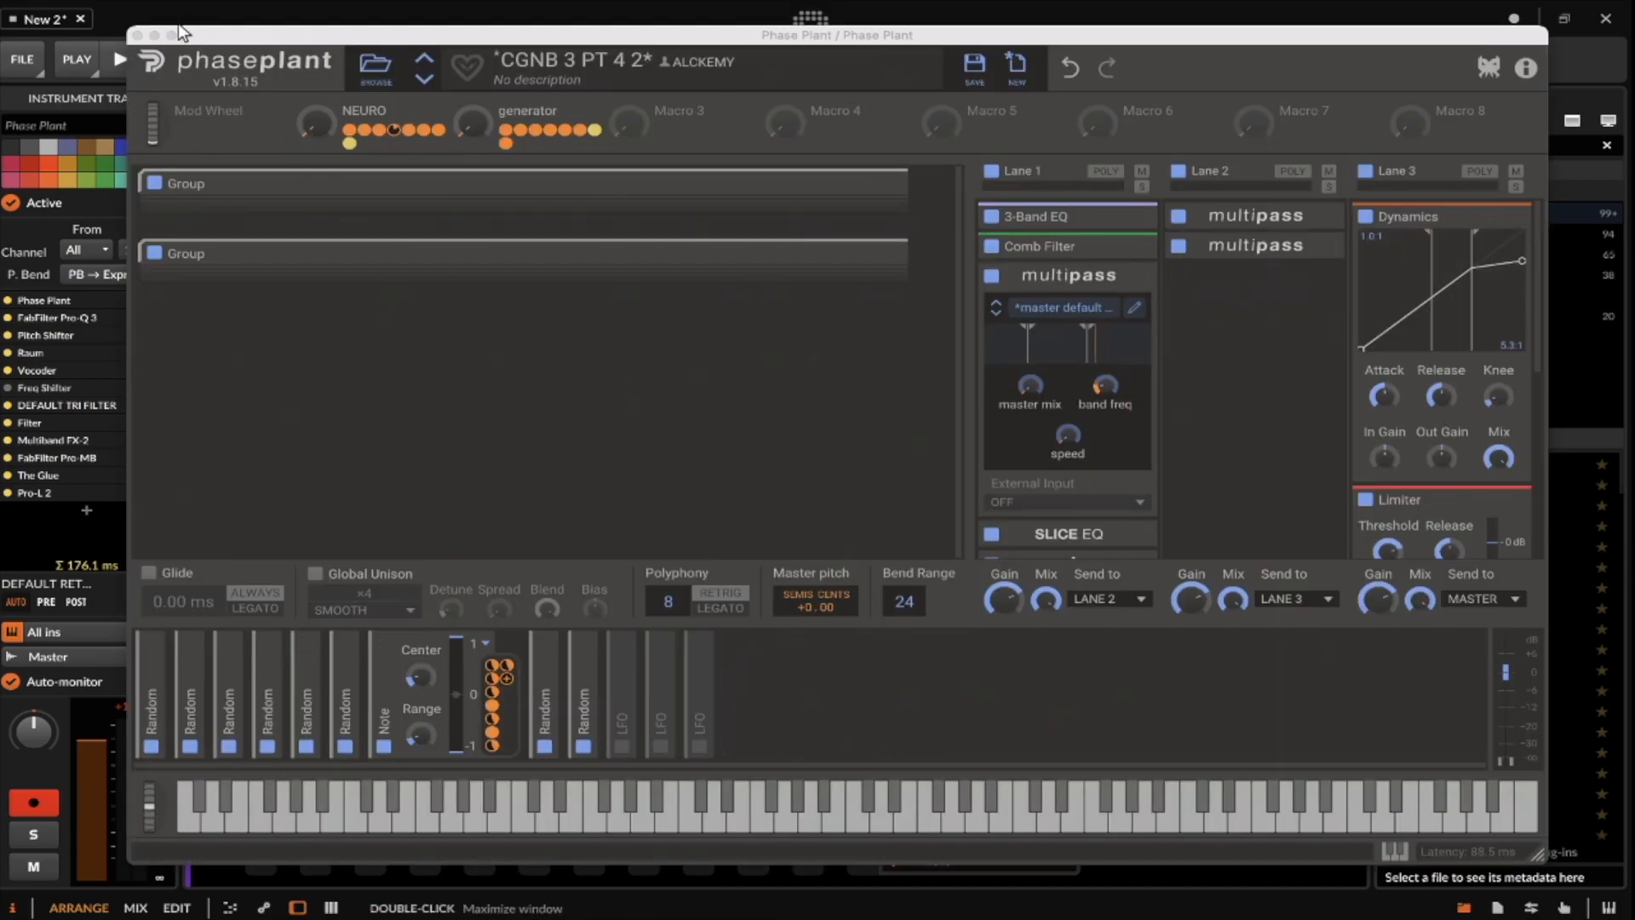
left_click(138, 34)
left_click(264, 733)
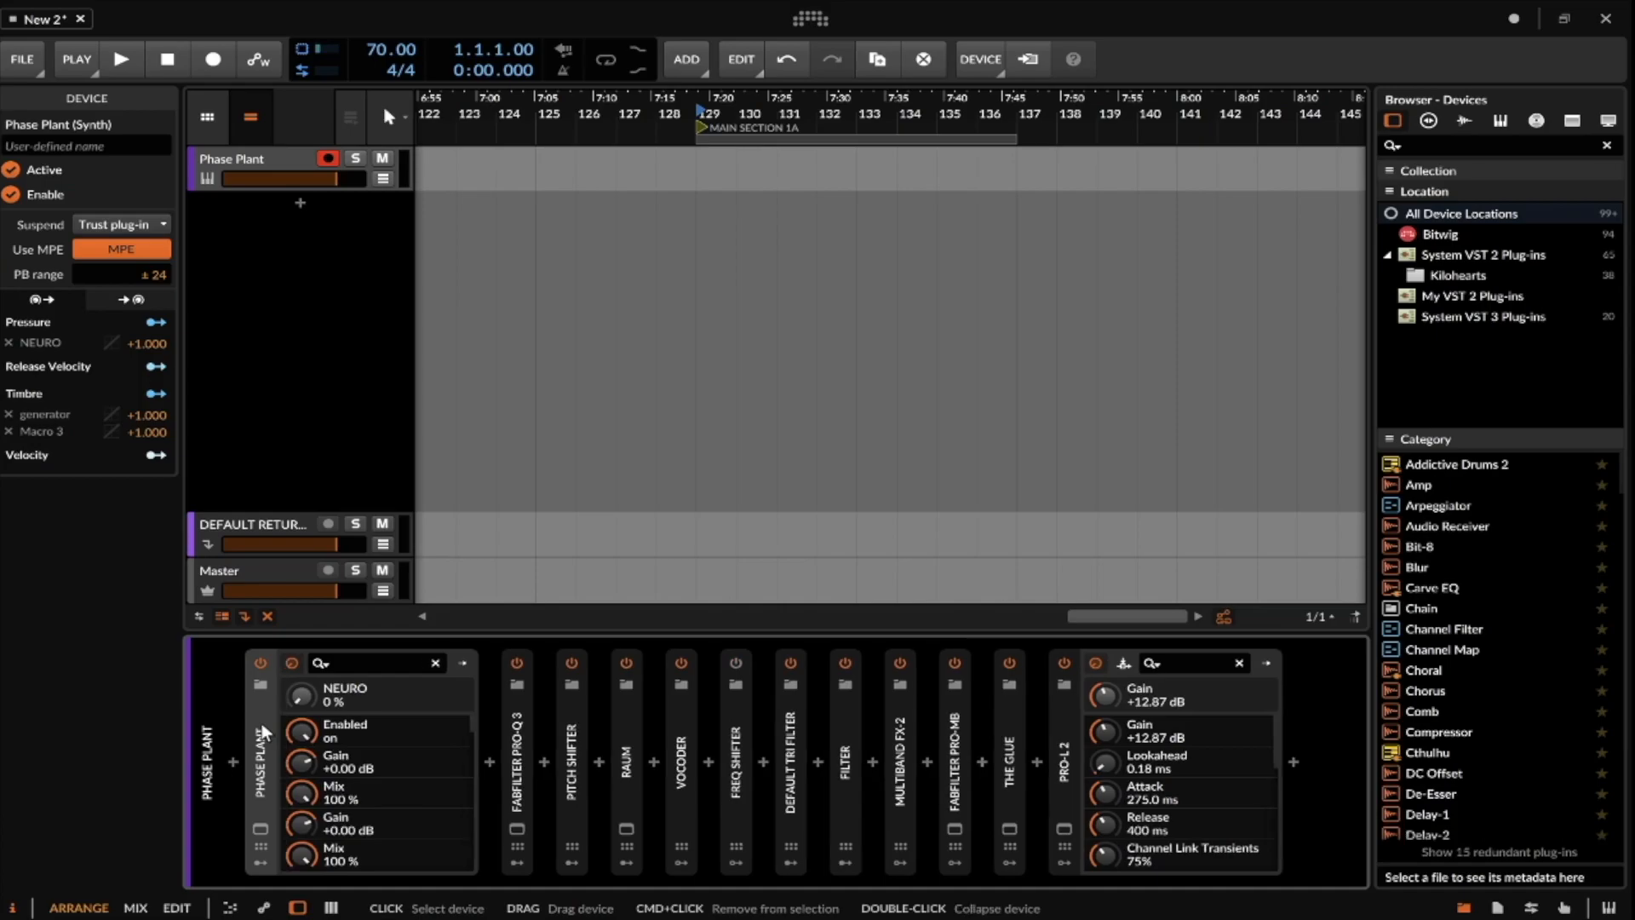
double_click(265, 730)
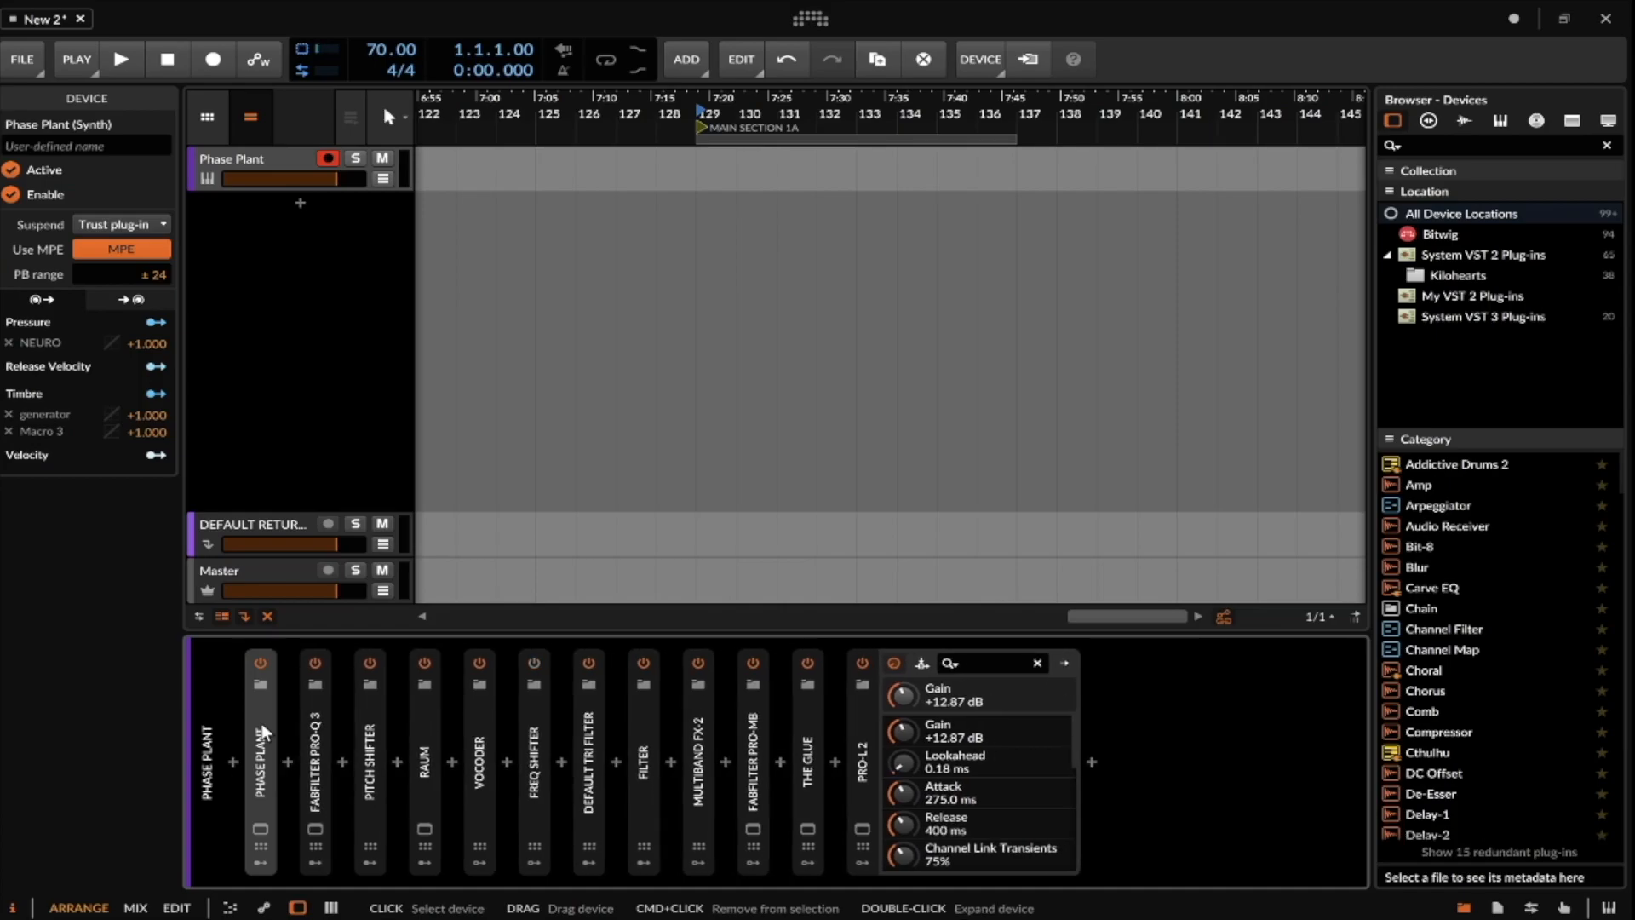
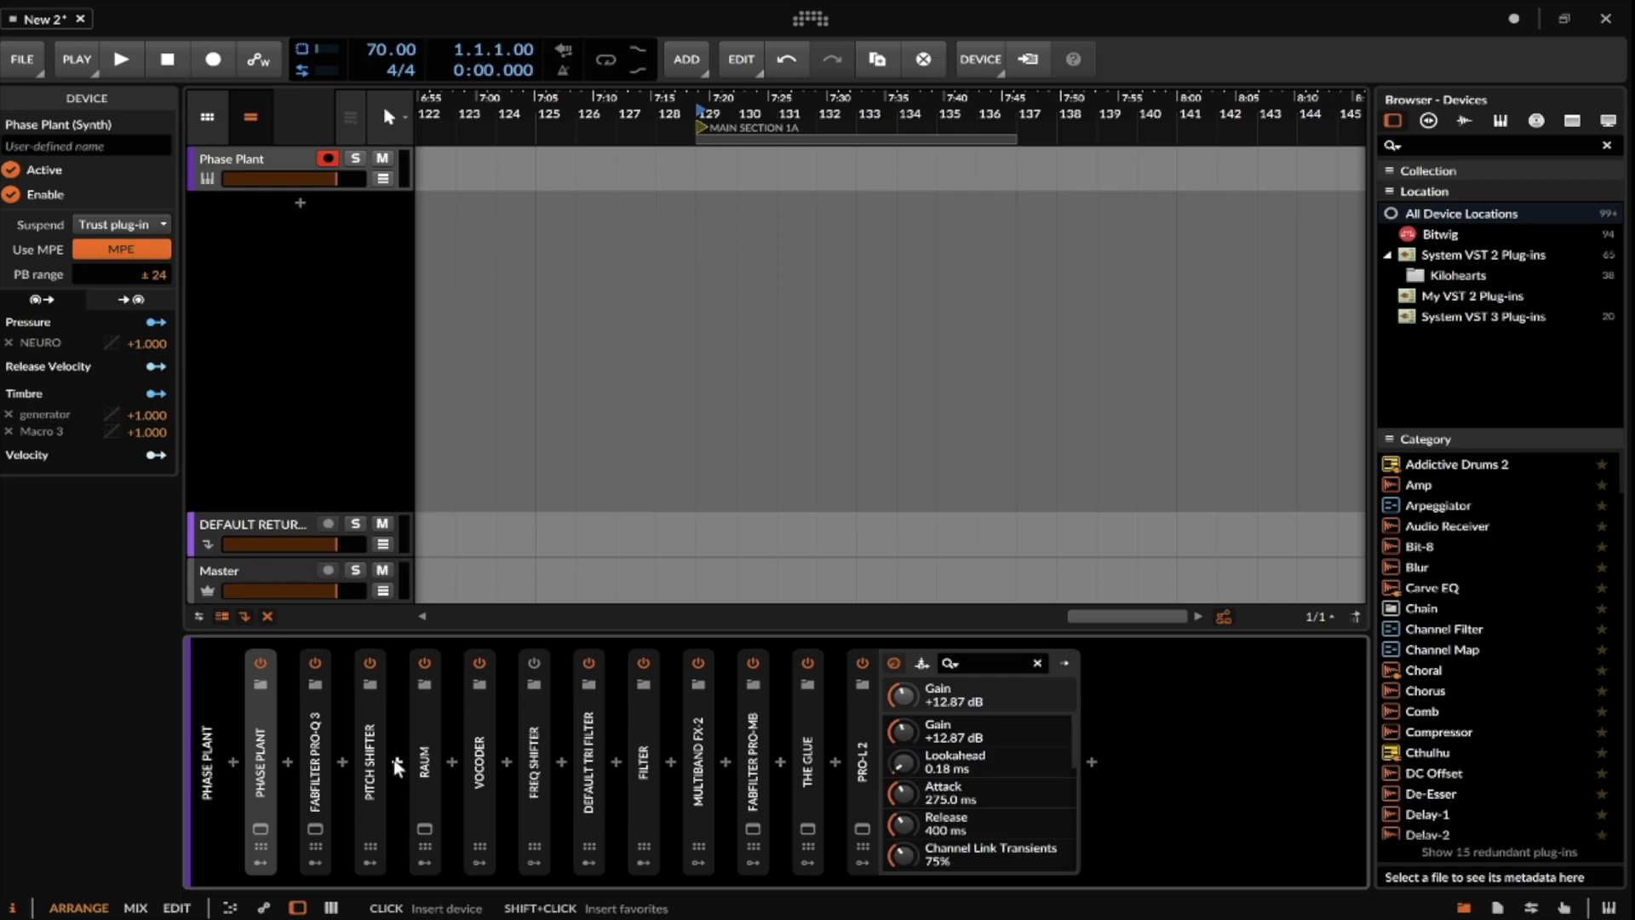
Try a Delay-4 between FabFilter Pro-MB and The Glue, and remove it from the chain.
left_click(780, 761)
type("DELAY")
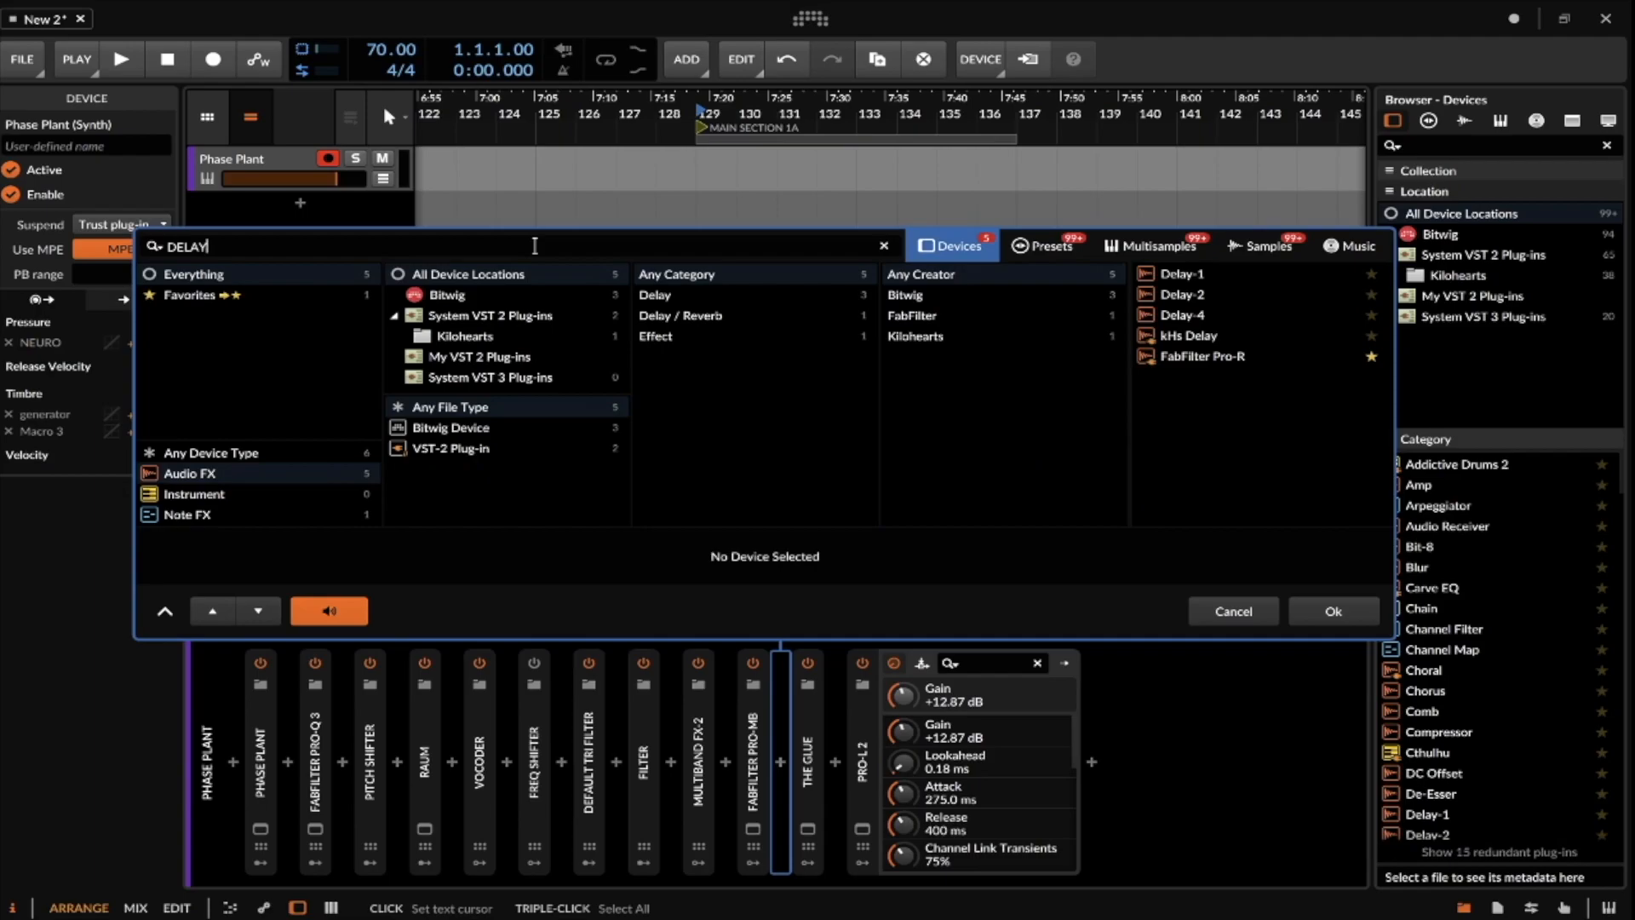
left_click(1182, 314)
left_click(1333, 611)
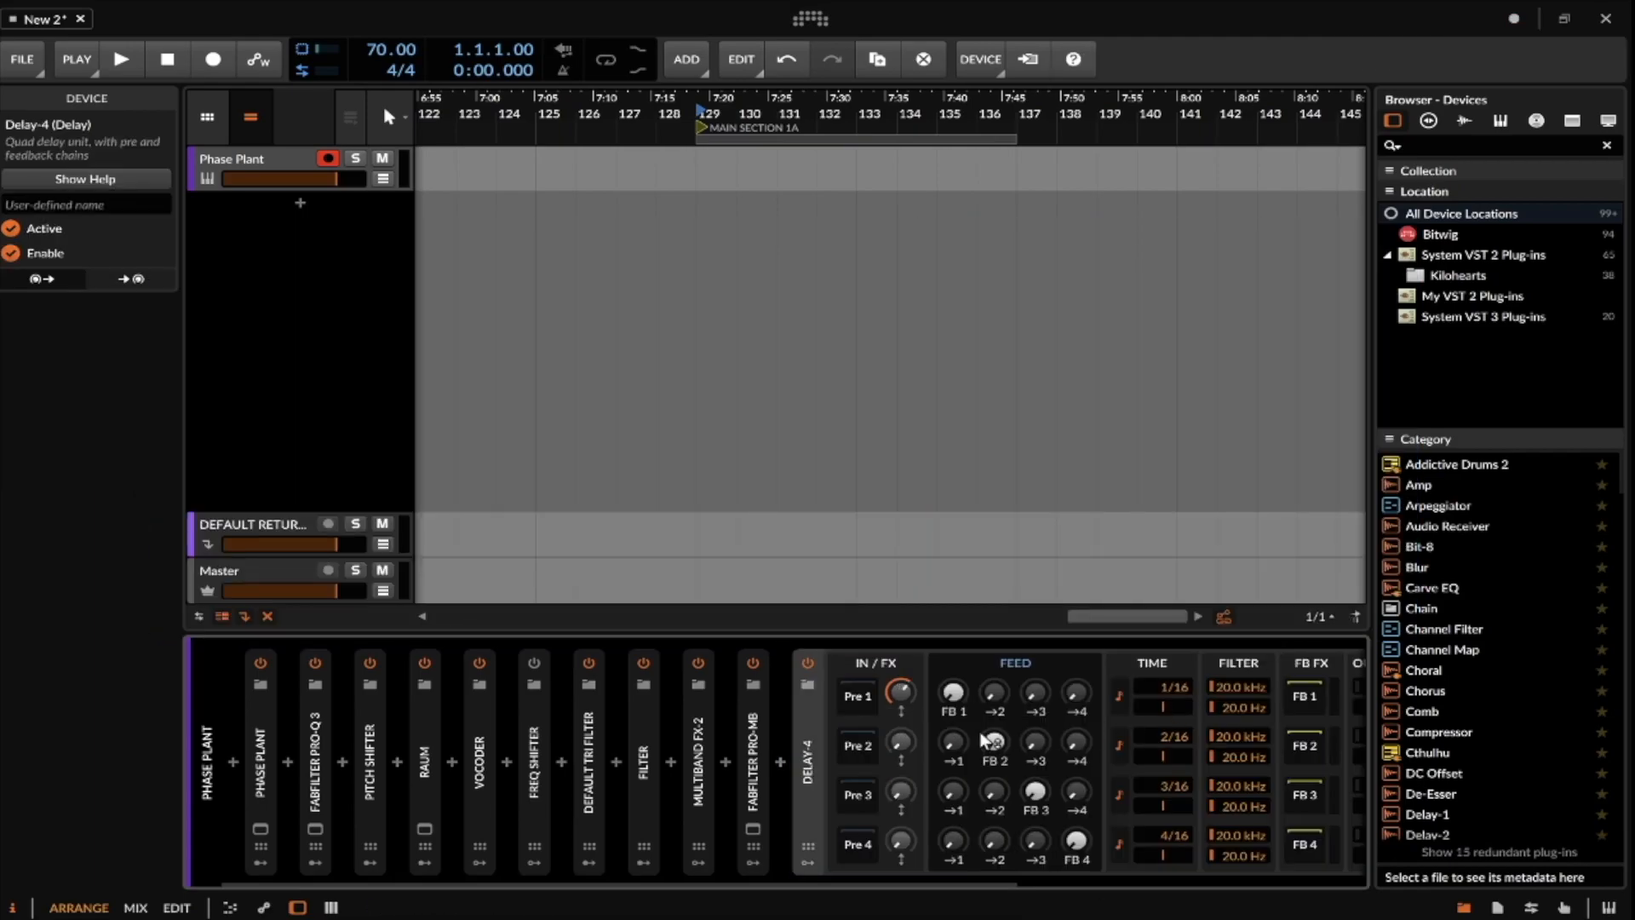
scroll(544, 835, "left", 4)
scroll(688, 732, "right", 2)
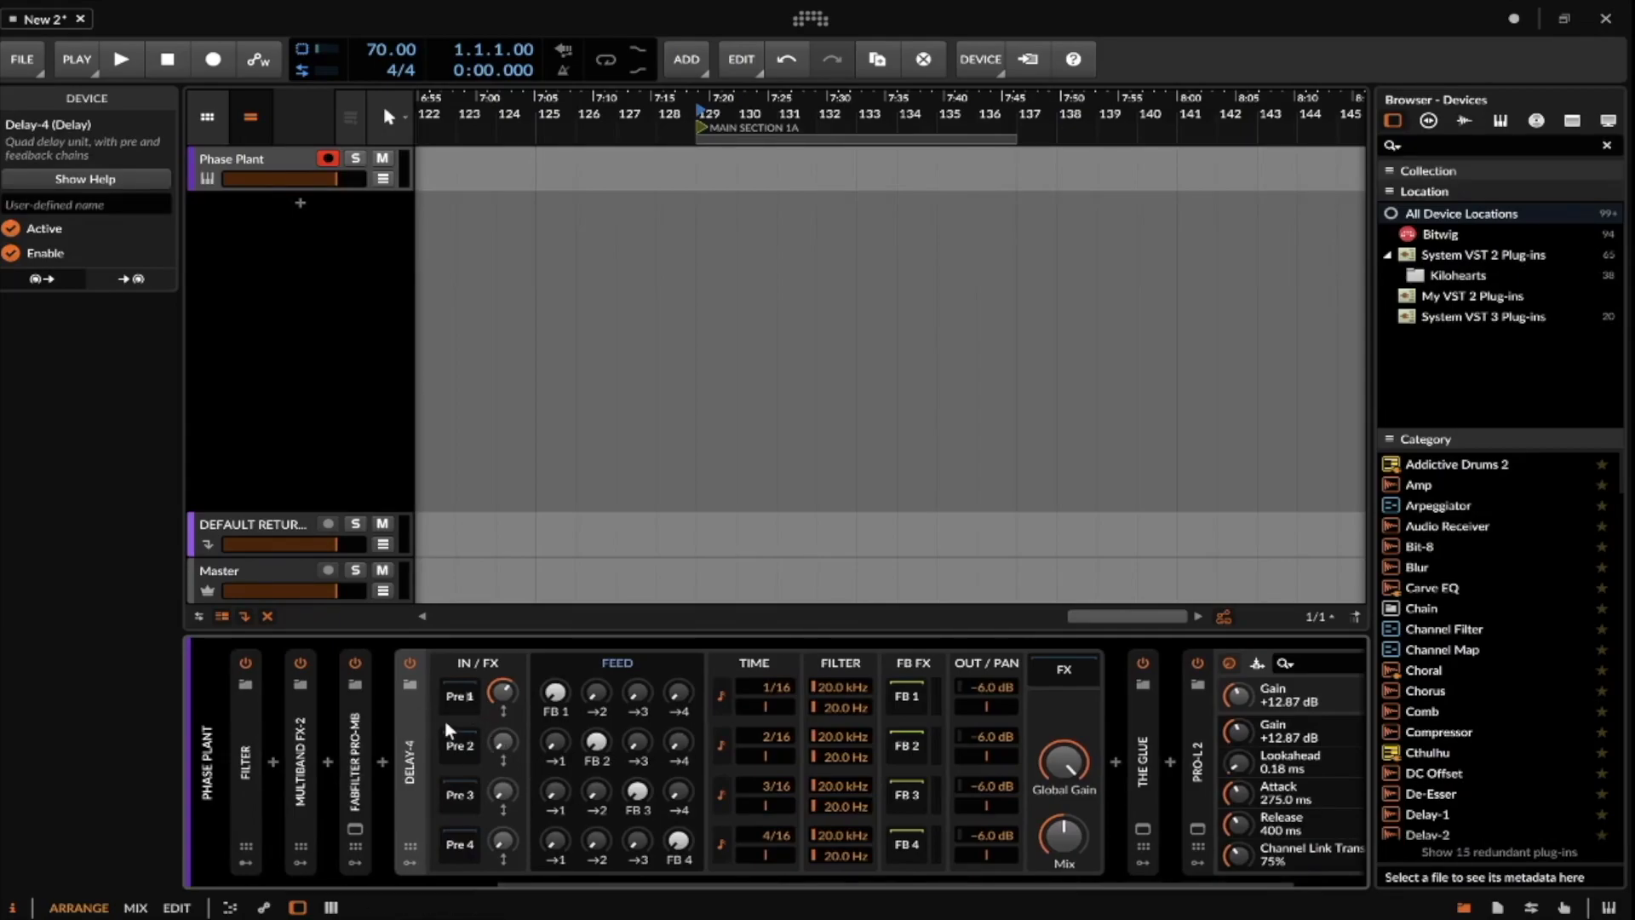
key("Delete")
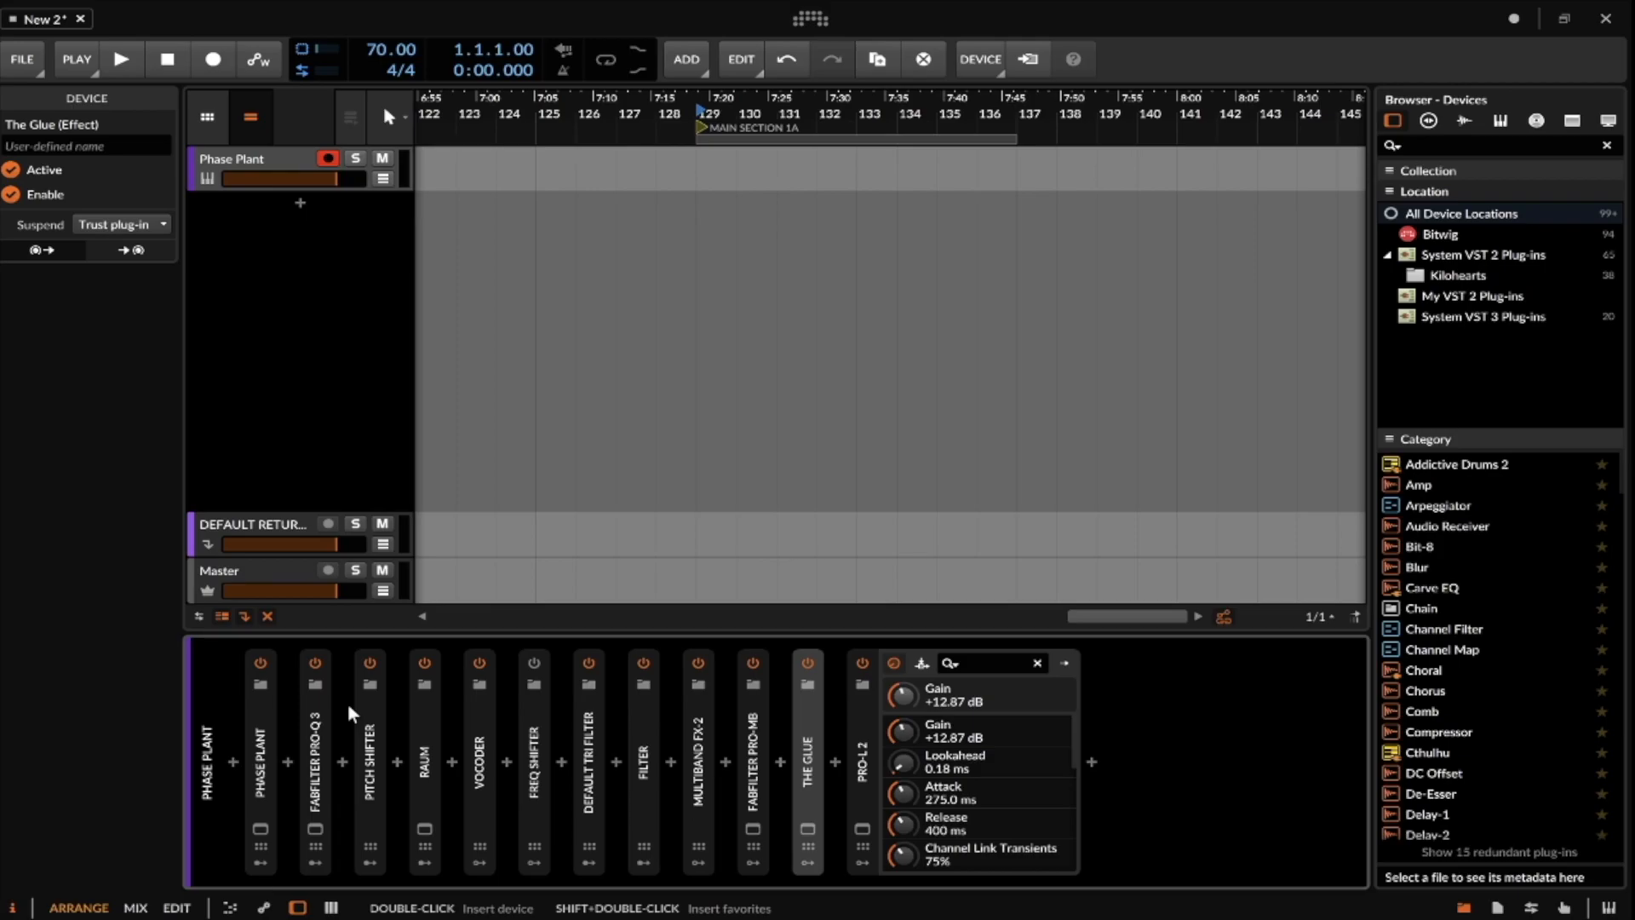
Group the effects from FabFilter Pro-Q 3 through The Glue into an FX Layer, bypass the layer, and collapse it.
left_click(313, 705)
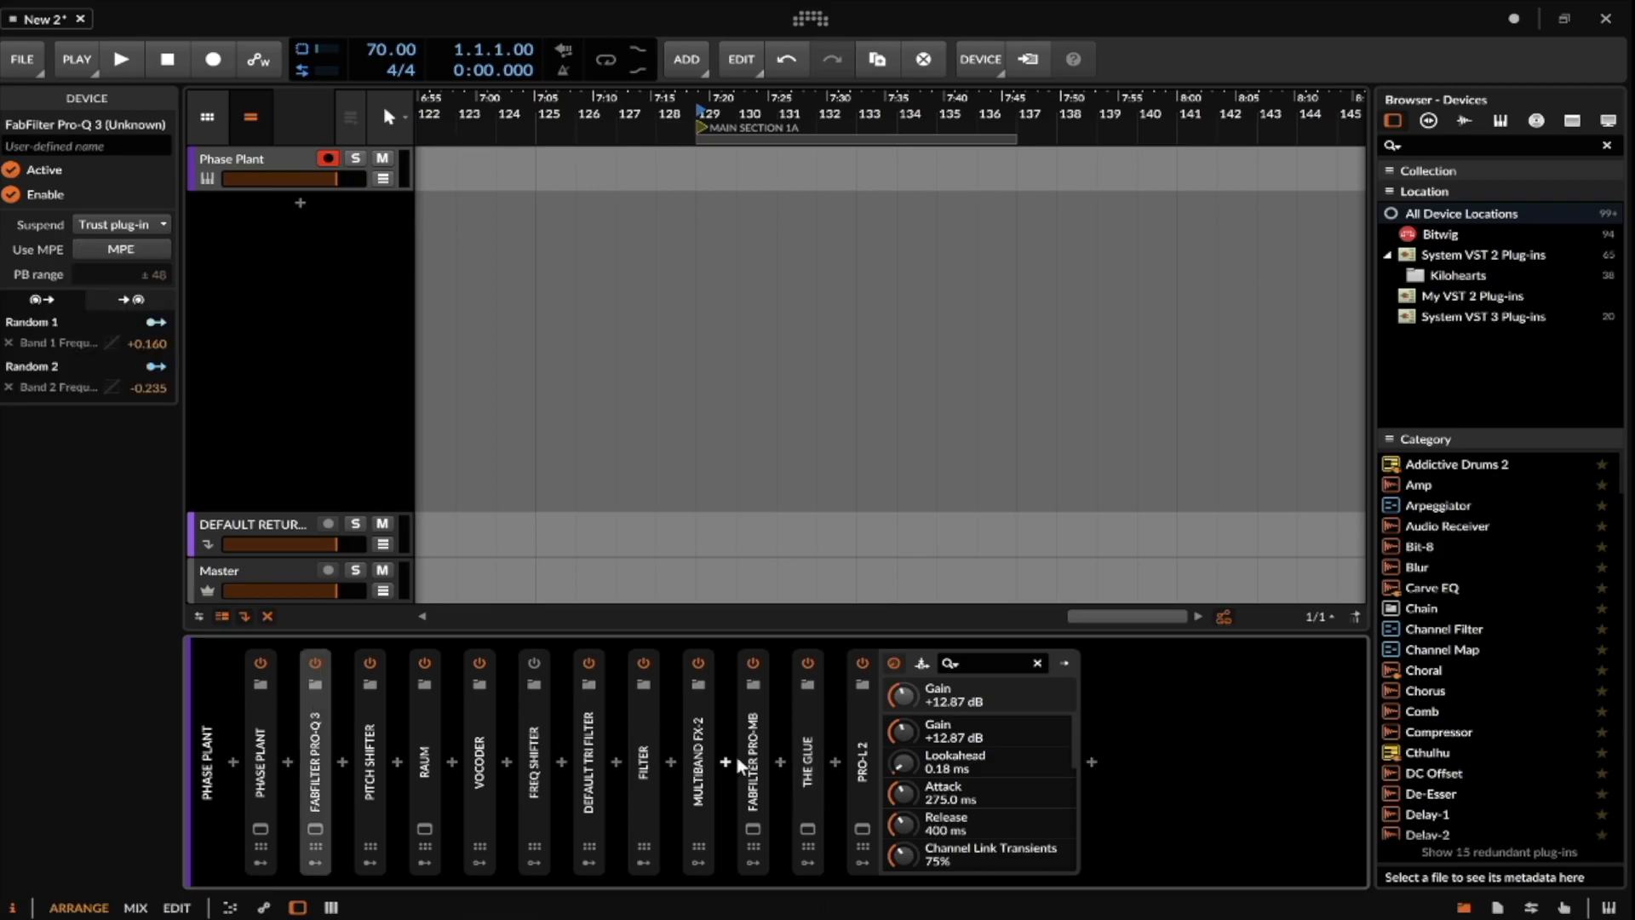
left_click(811, 721, "shift")
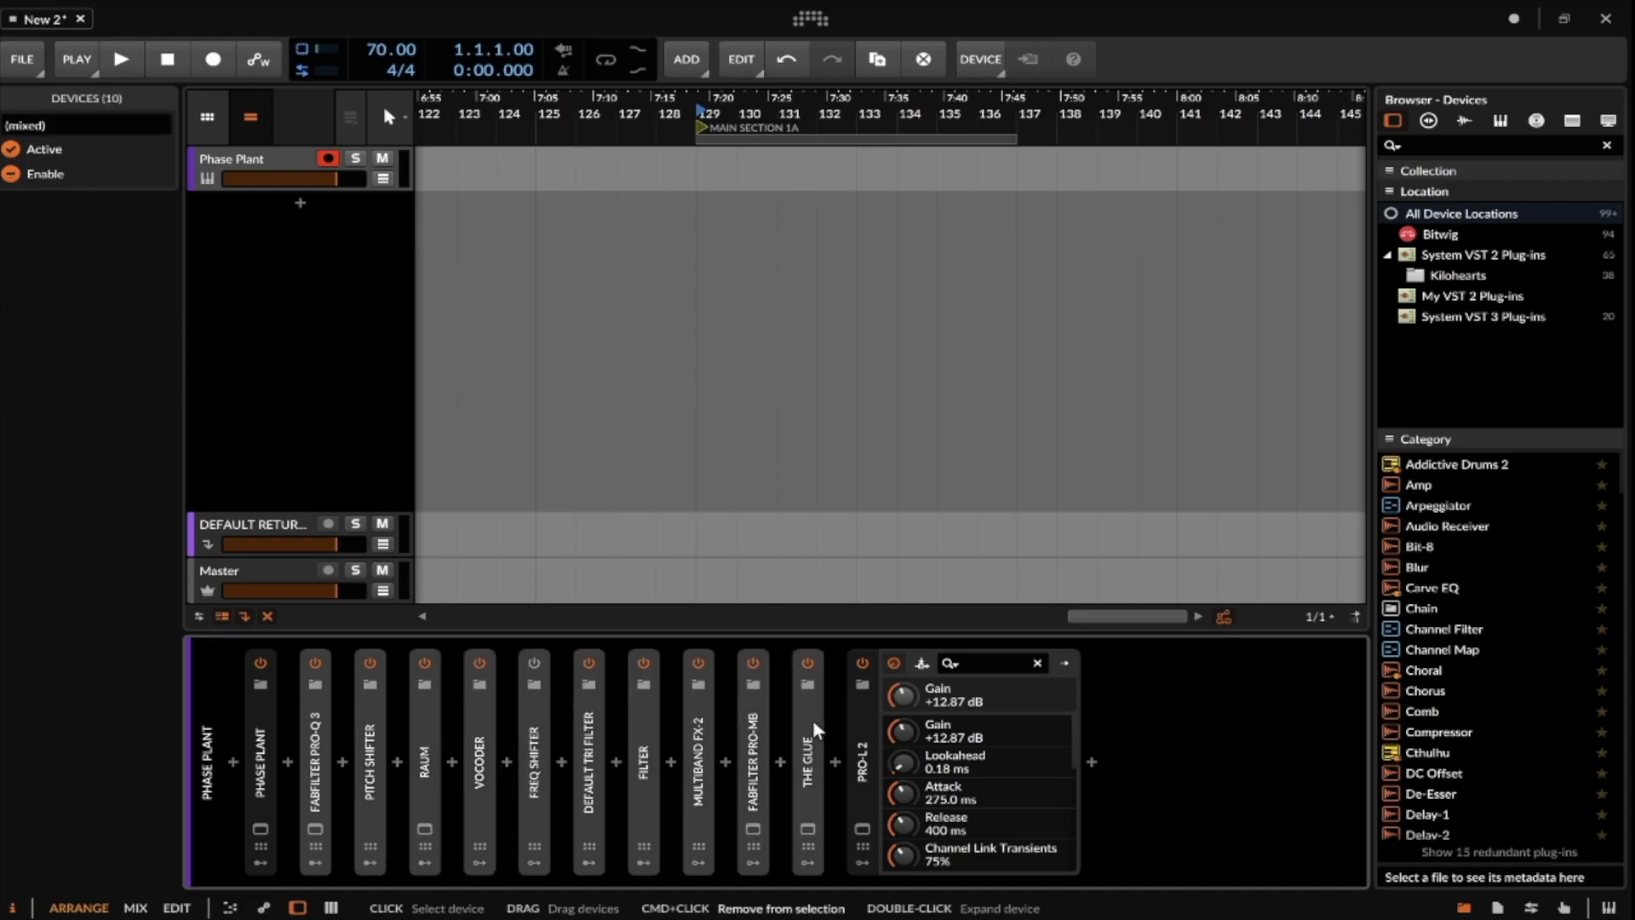
key("ctrl+g")
left_click(315, 662)
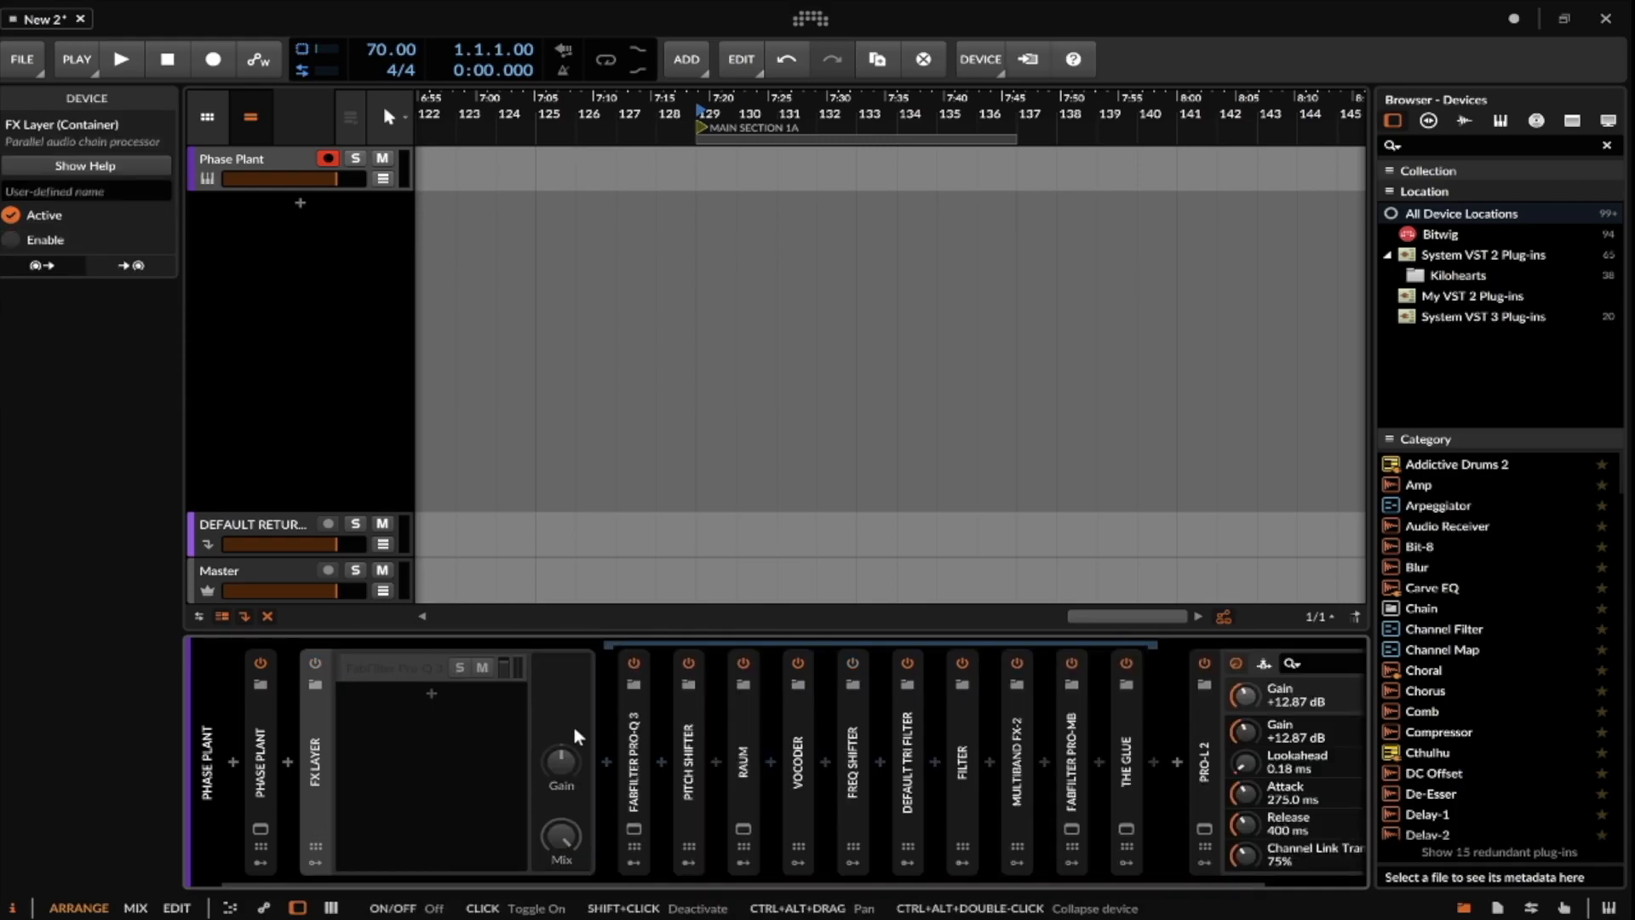
left_click(316, 715)
Insert the Portal plug-in between the FX Layer and Pro-L 2, and show its grain controls.
left_click(342, 761)
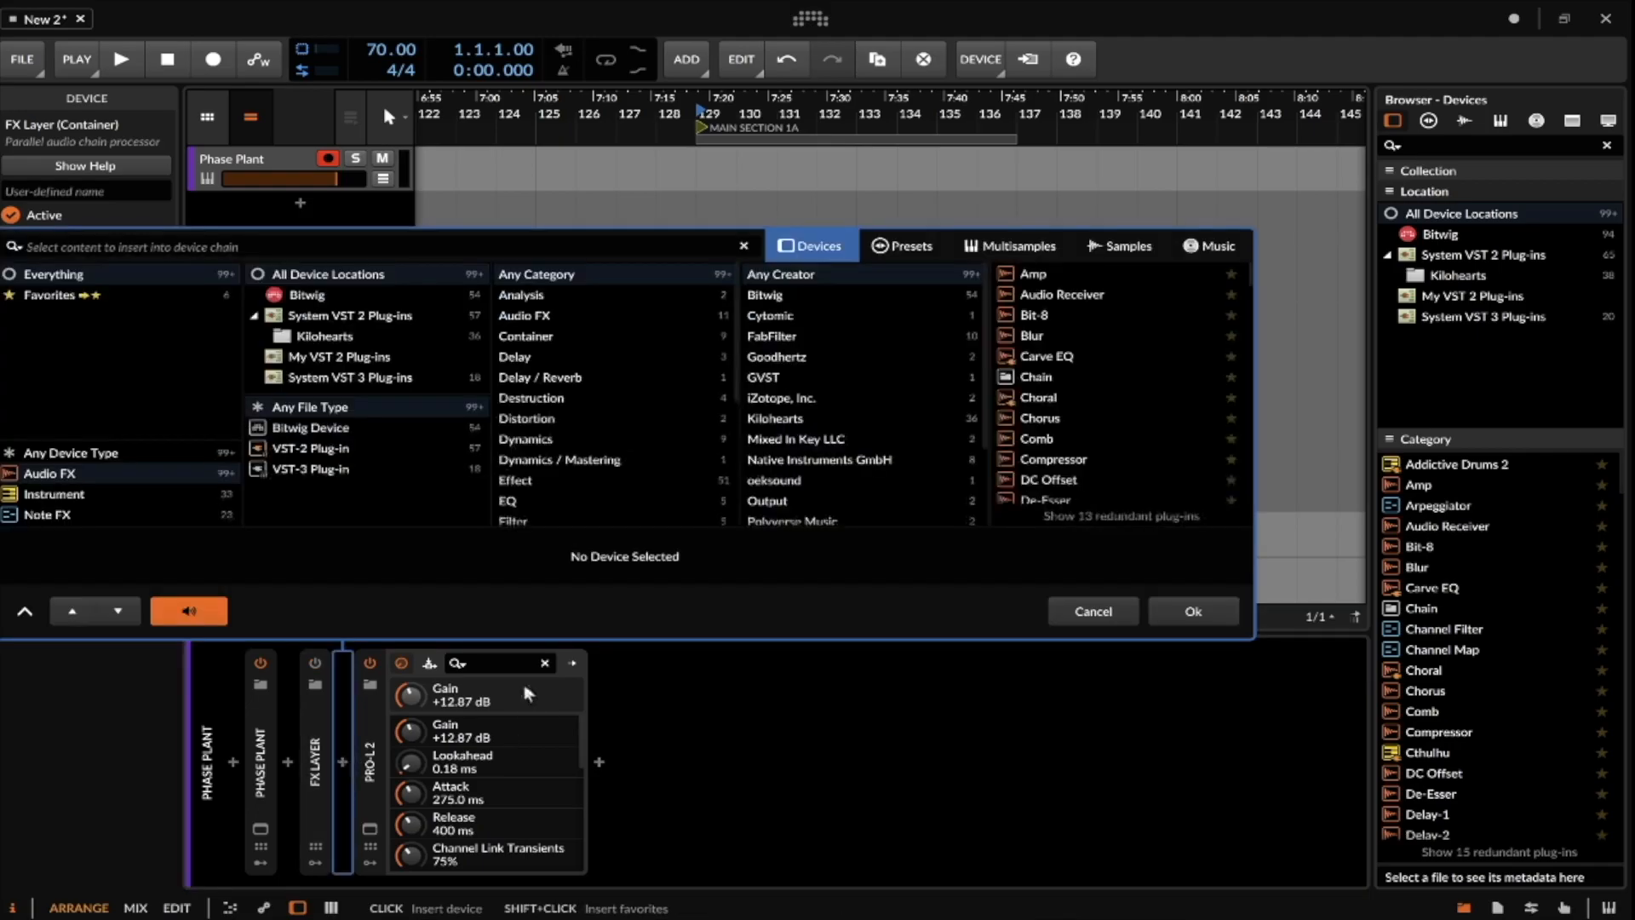
type("P")
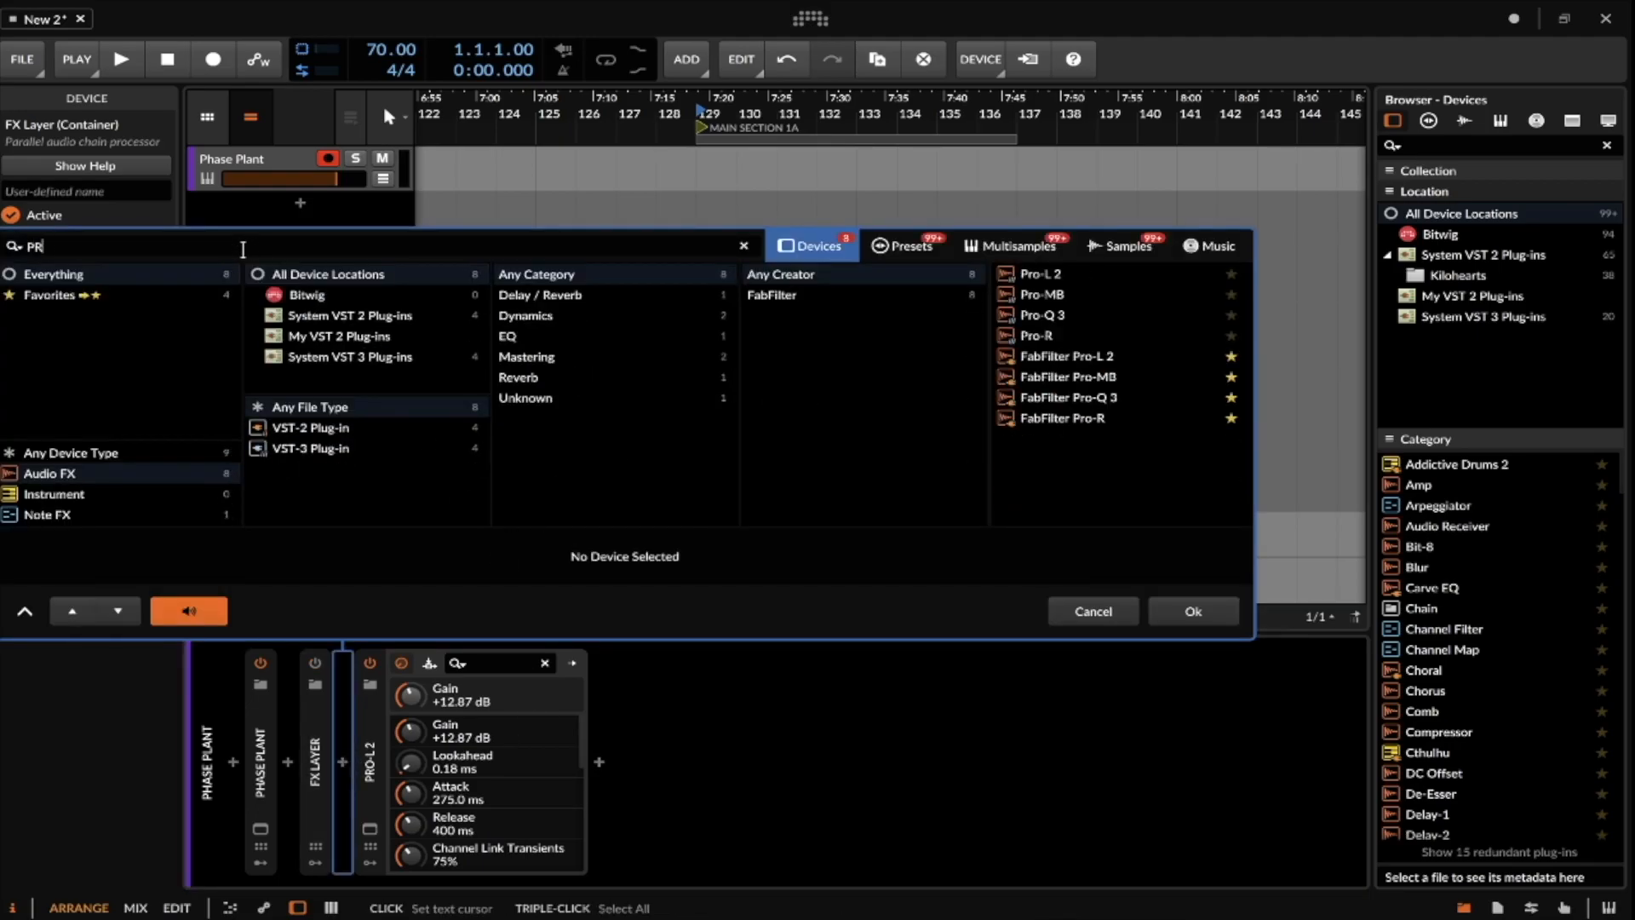
type("ortal")
key("Down")
key("Return")
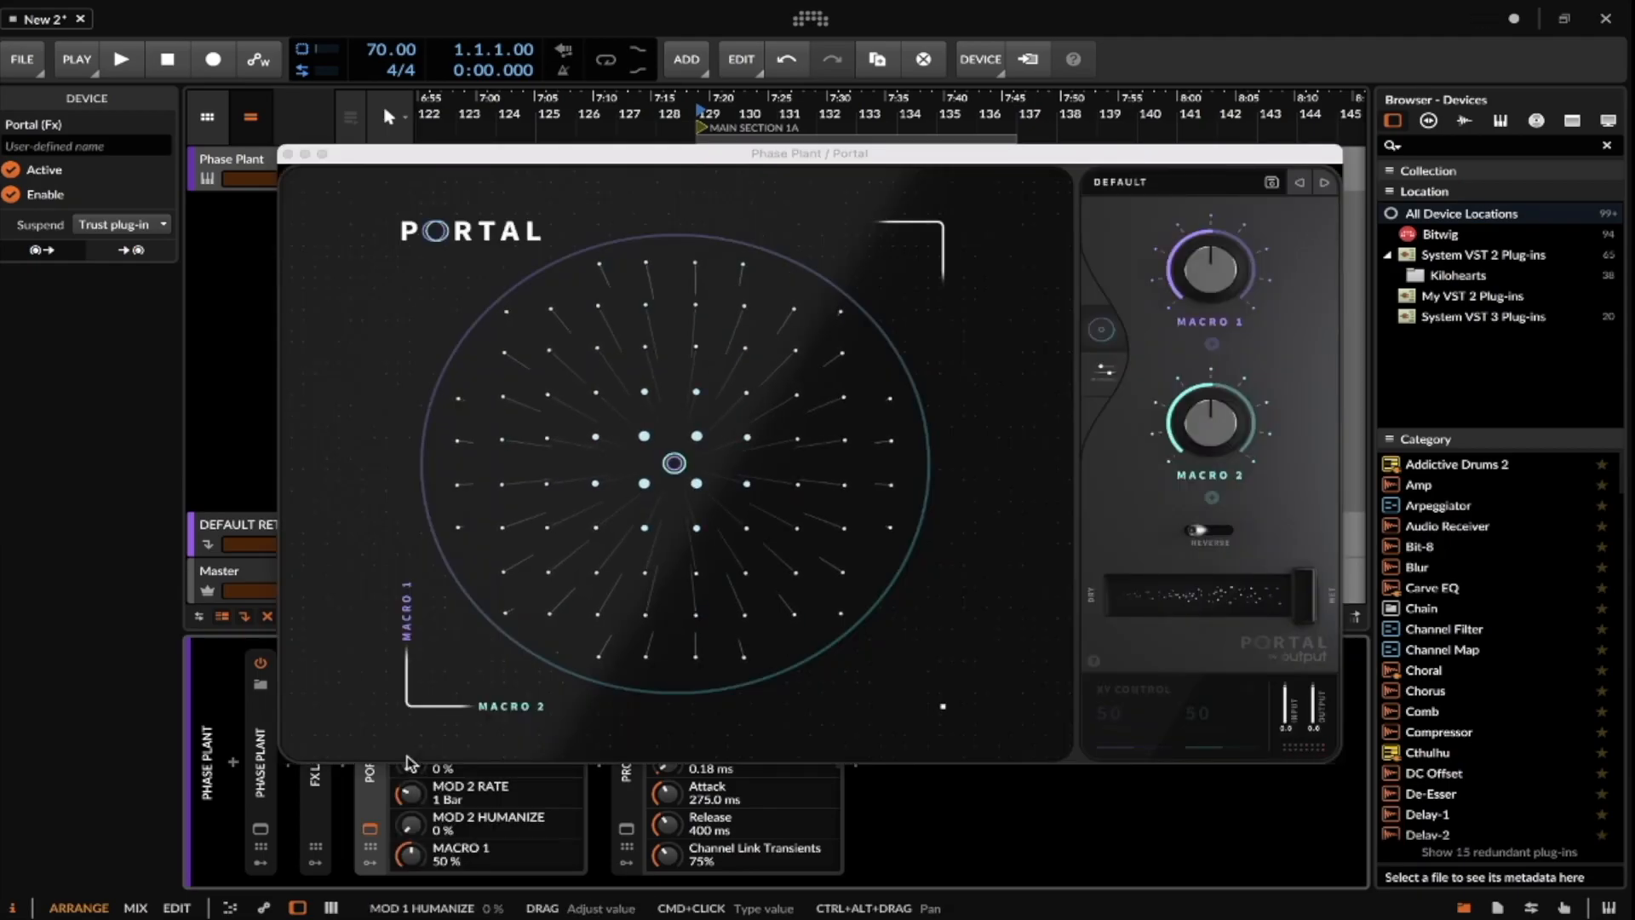
left_click(1103, 370)
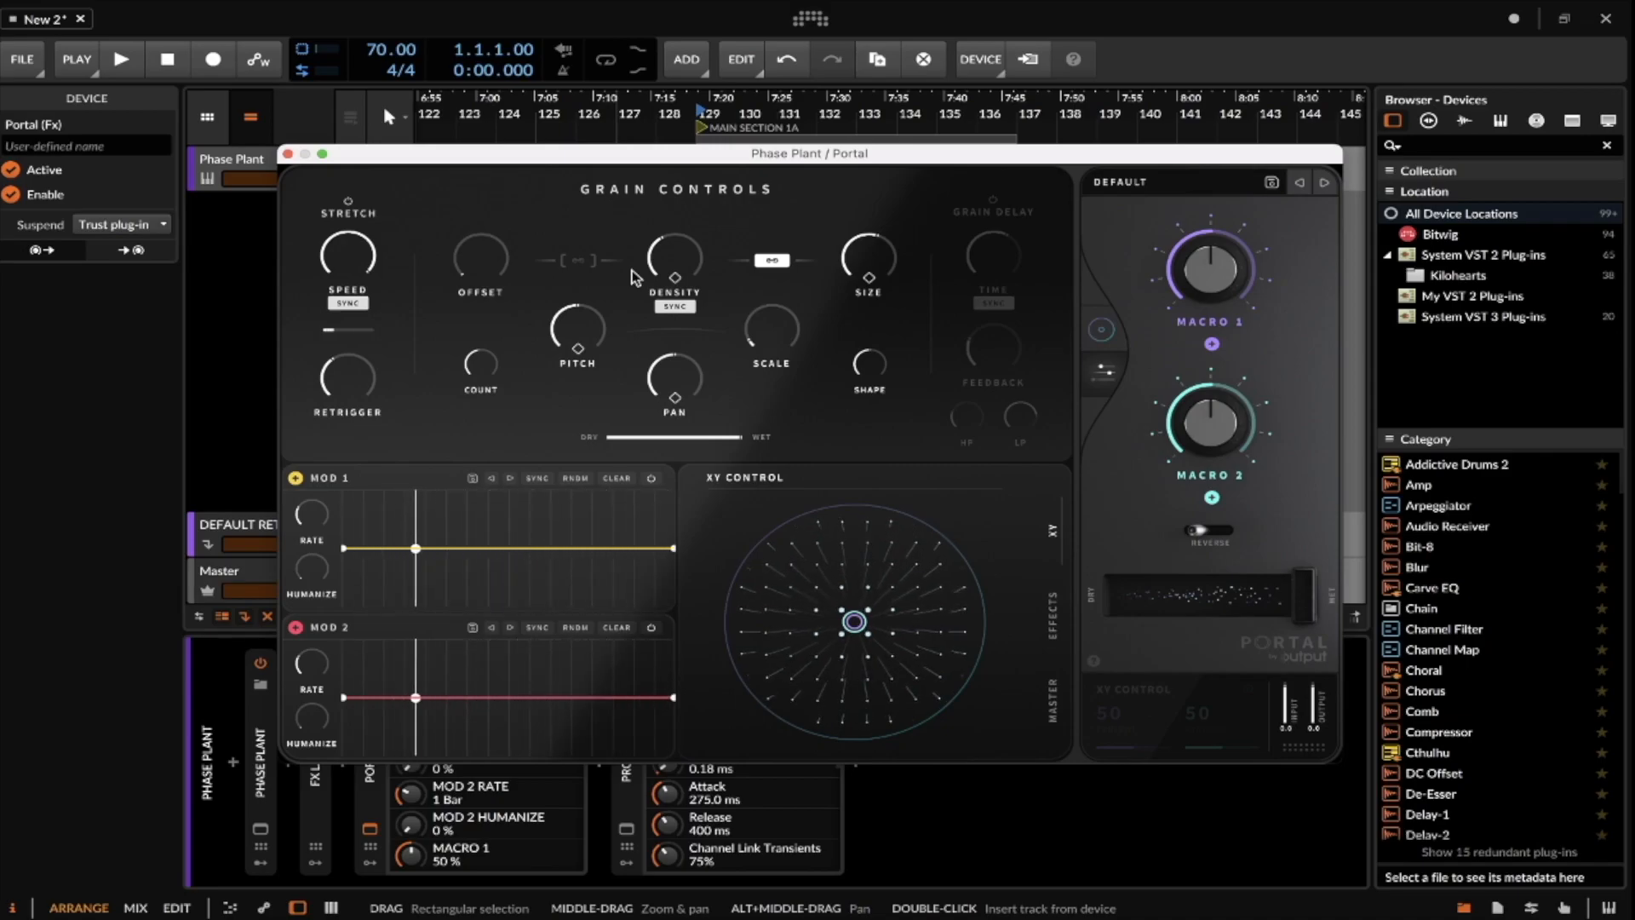
Try a lower stretch speed and a different grain density in Portal.
mouse_move(678, 279)
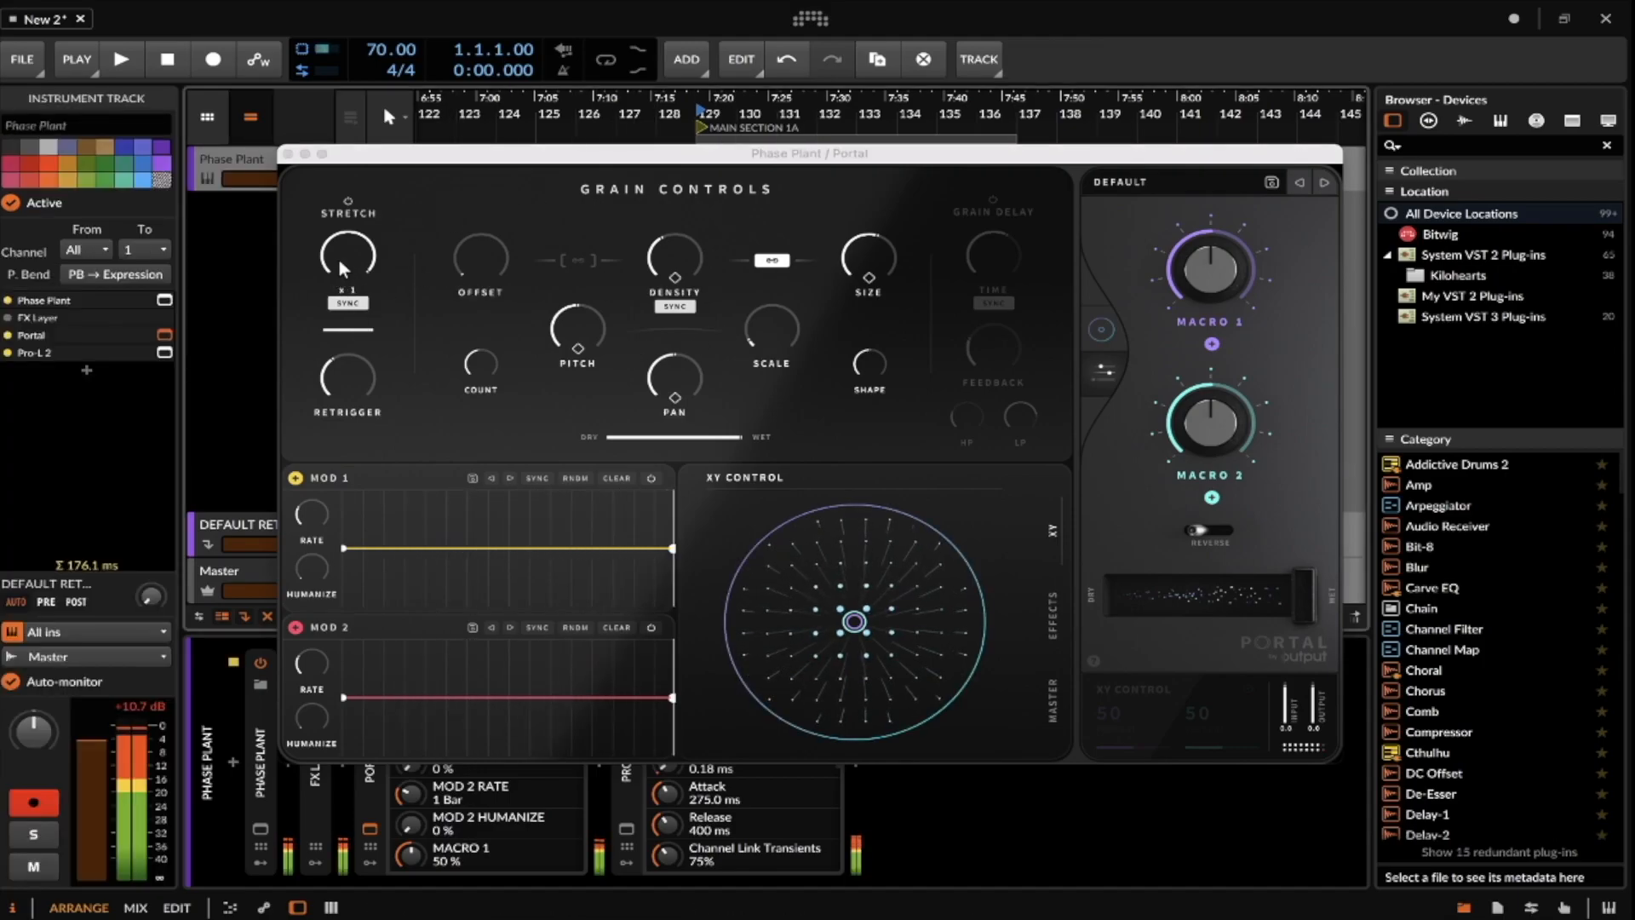
left_click_drag(347, 253, 372, 615)
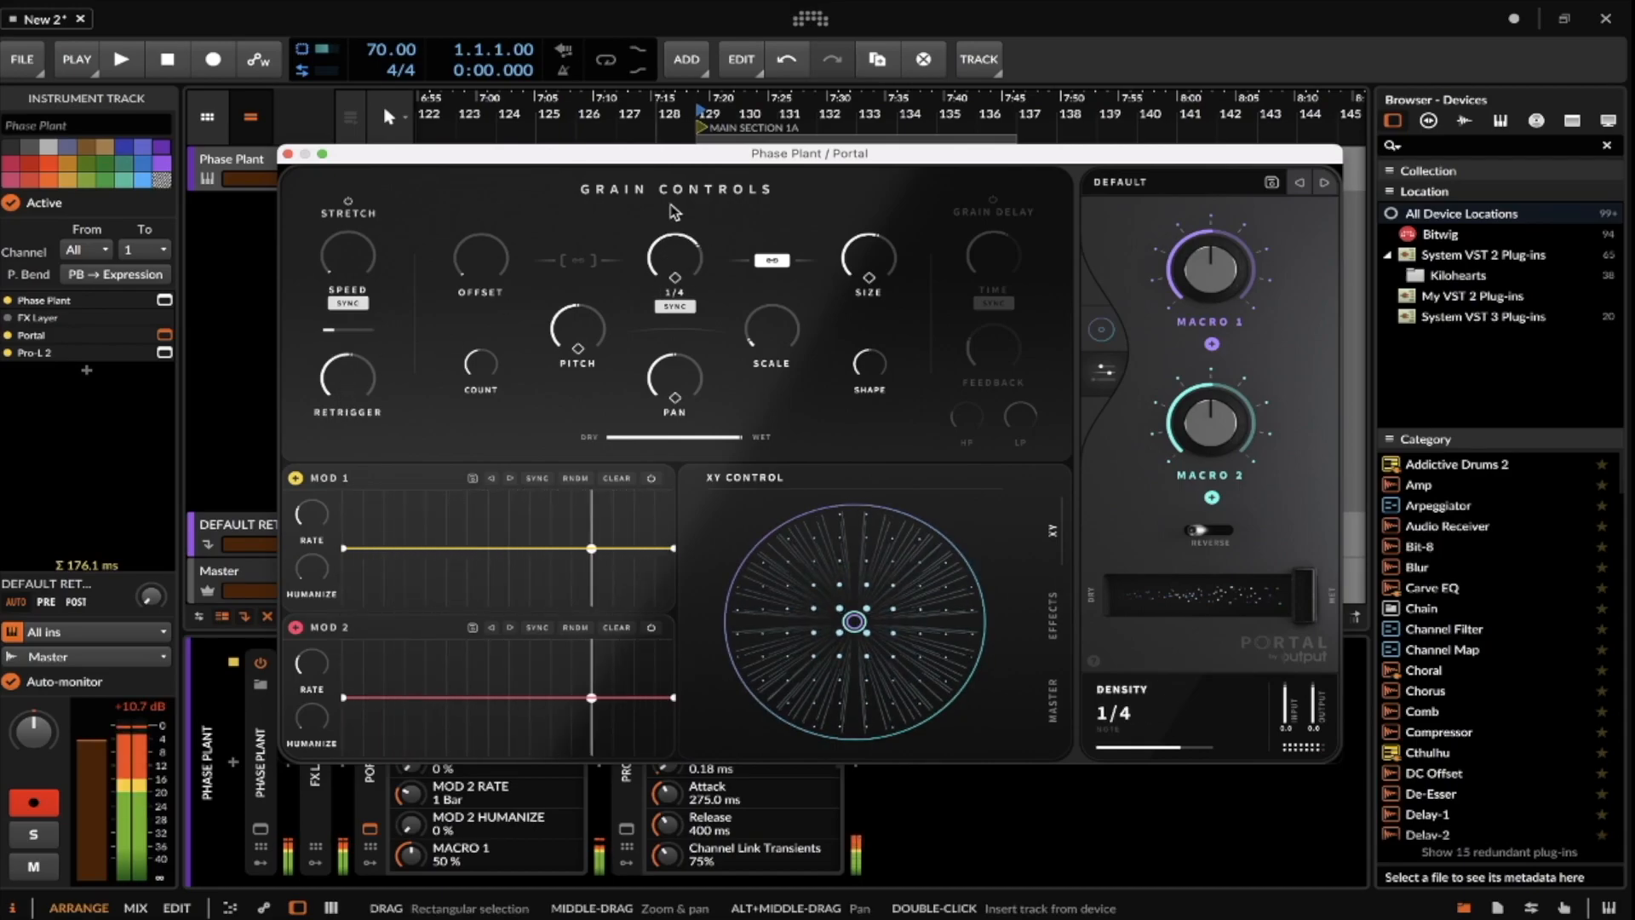
left_click_drag(674, 255, 693, 313)
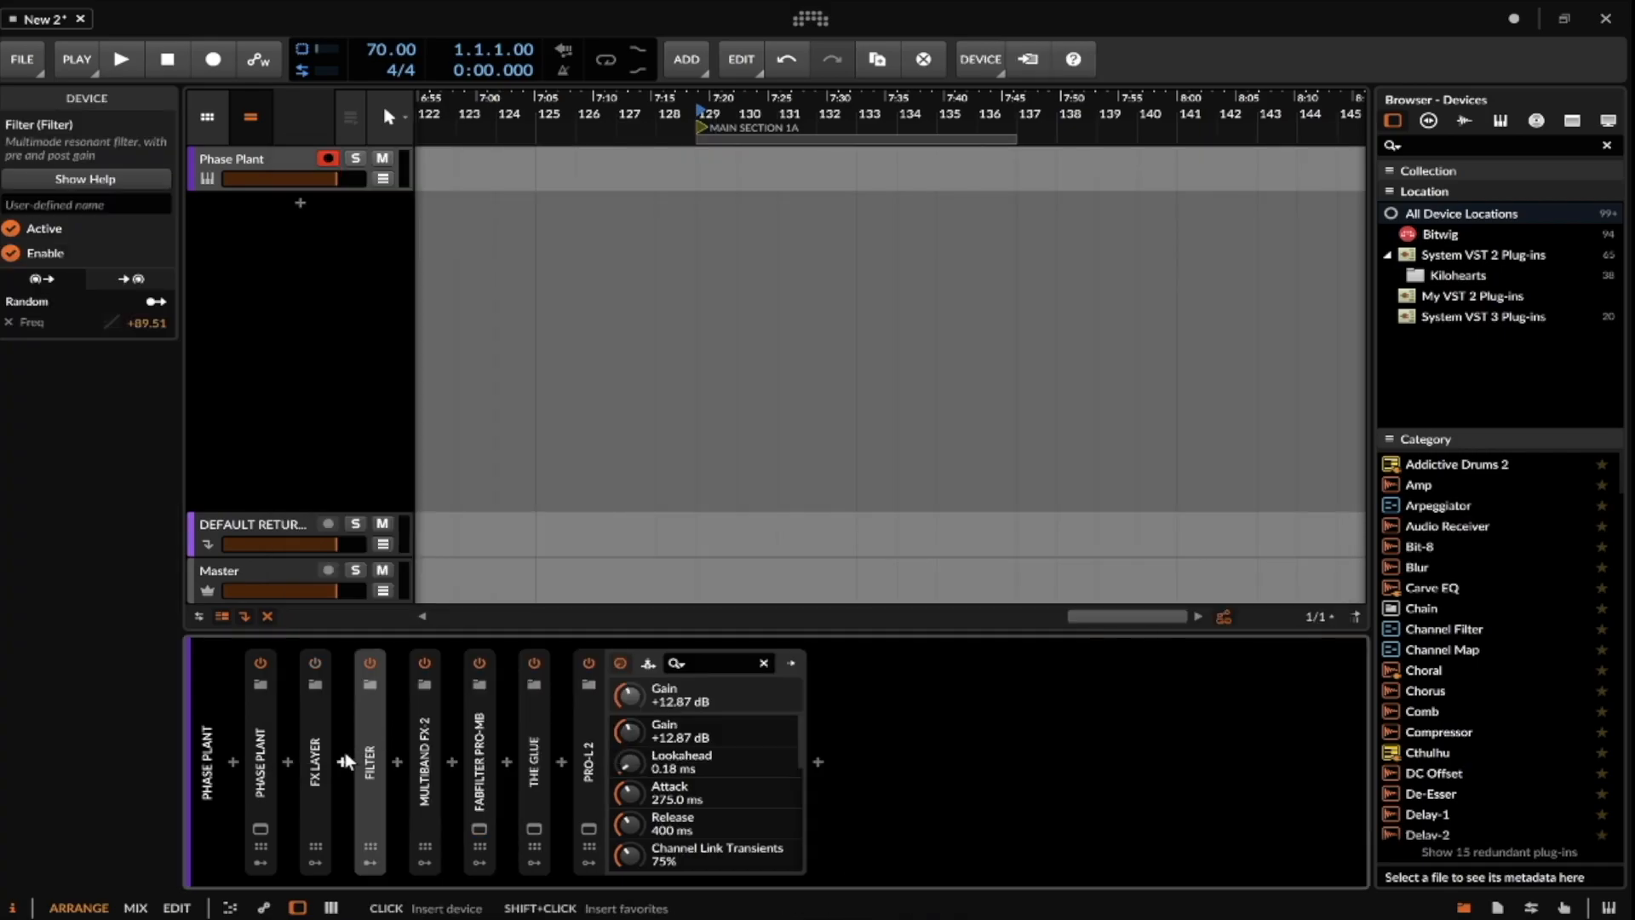
Insert a Delay-1 device between the FX Layer and Filter.
left_click(345, 753)
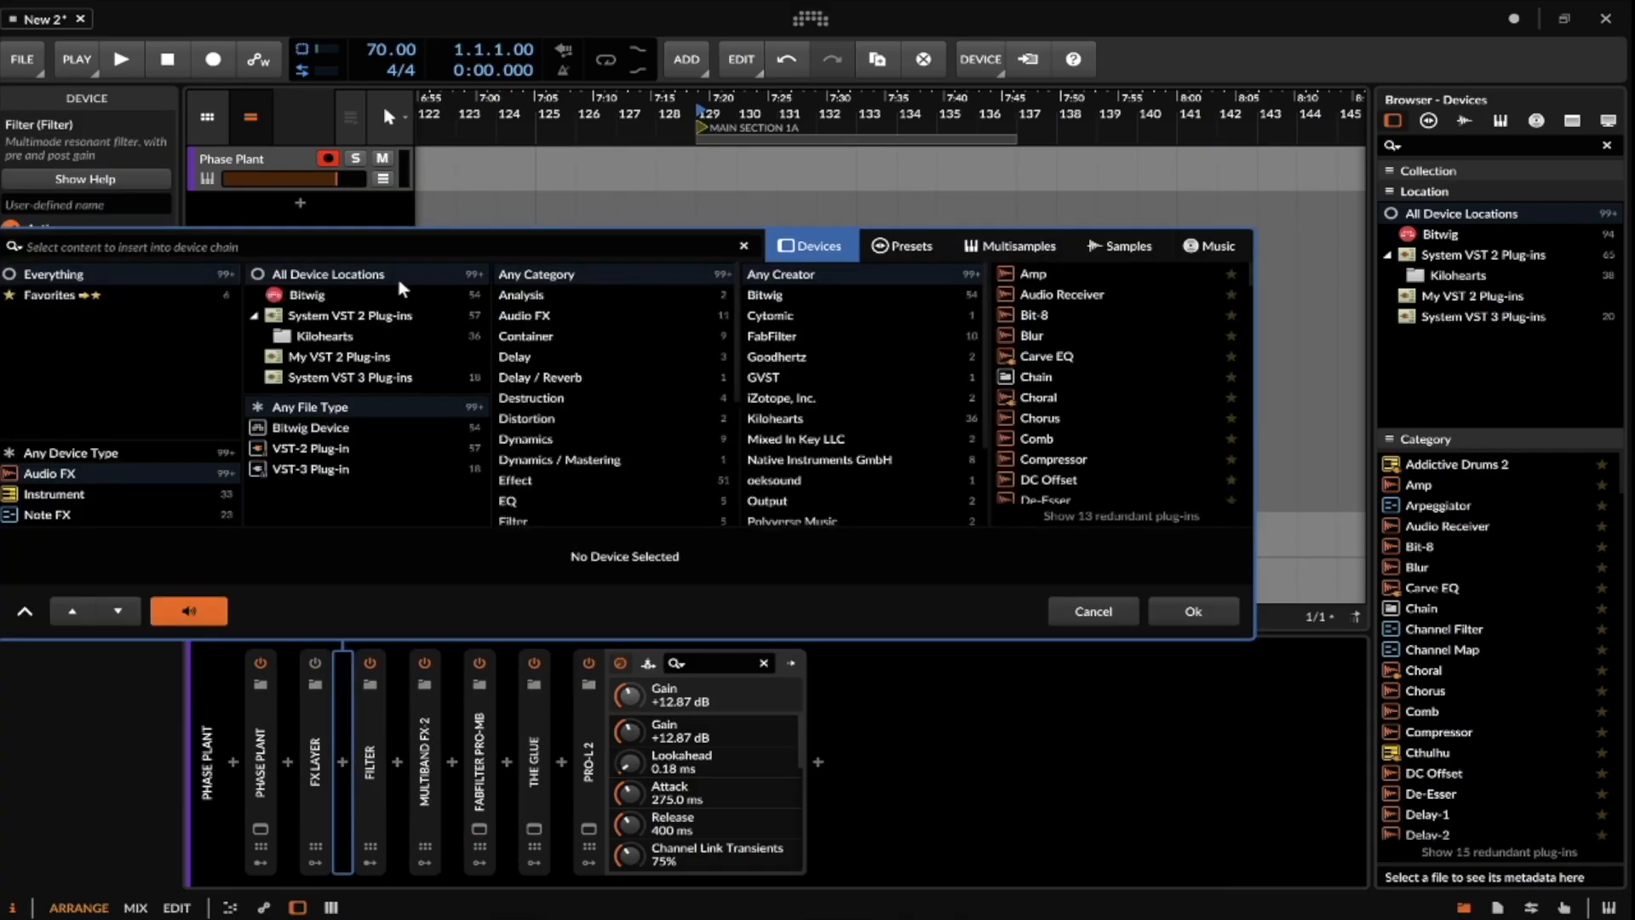
type("DELAY")
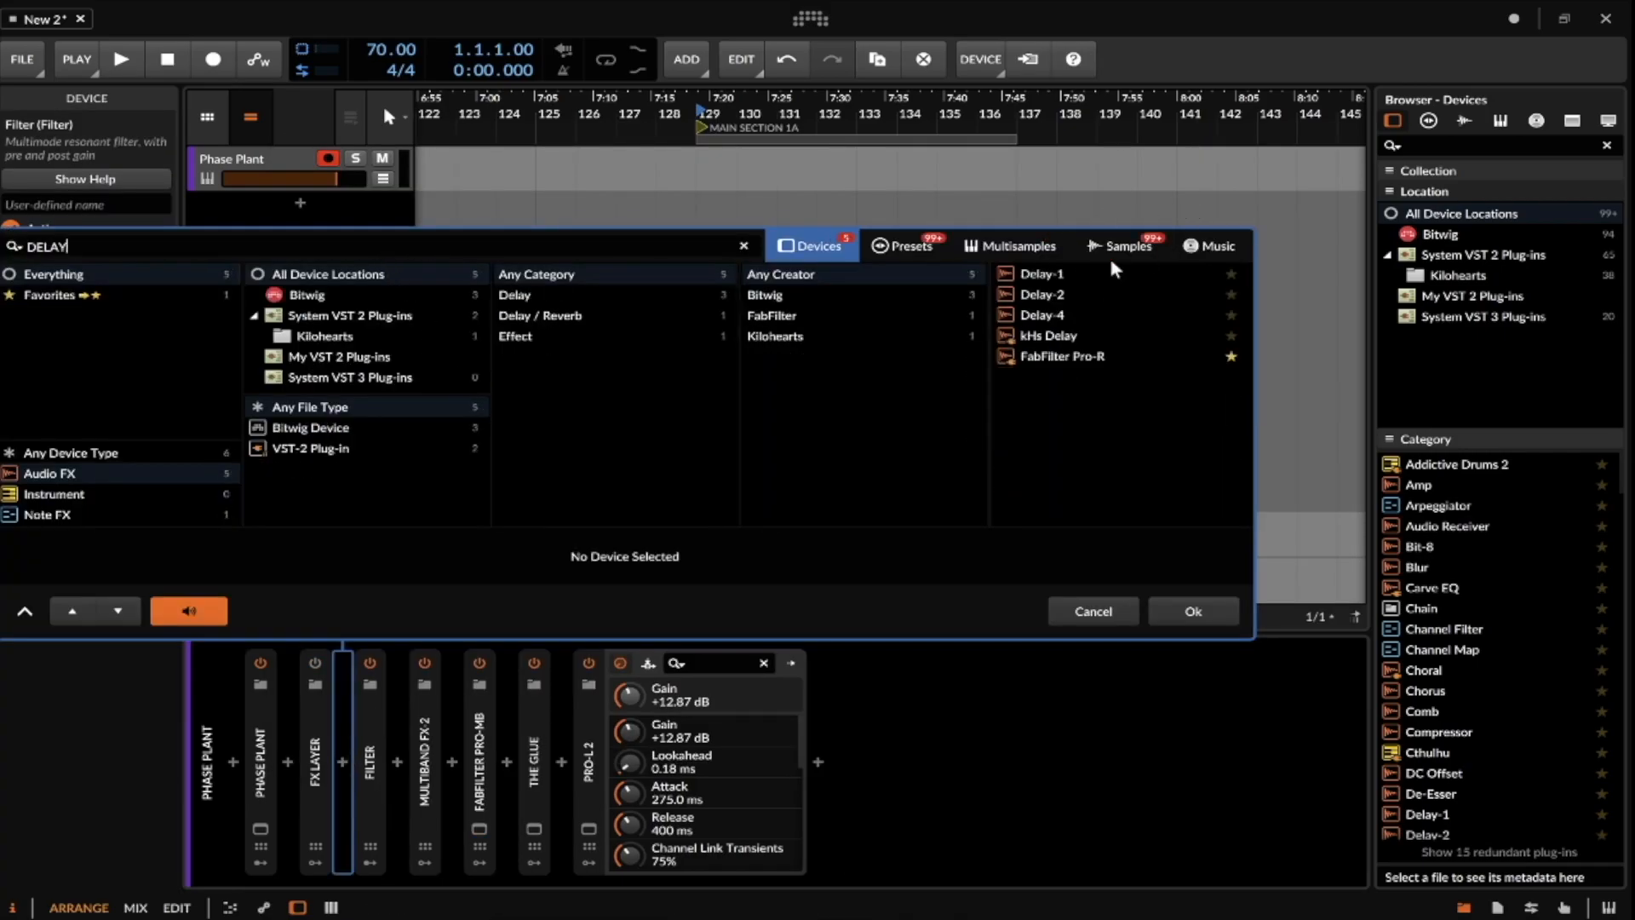
left_click(1073, 269)
left_click(1208, 601)
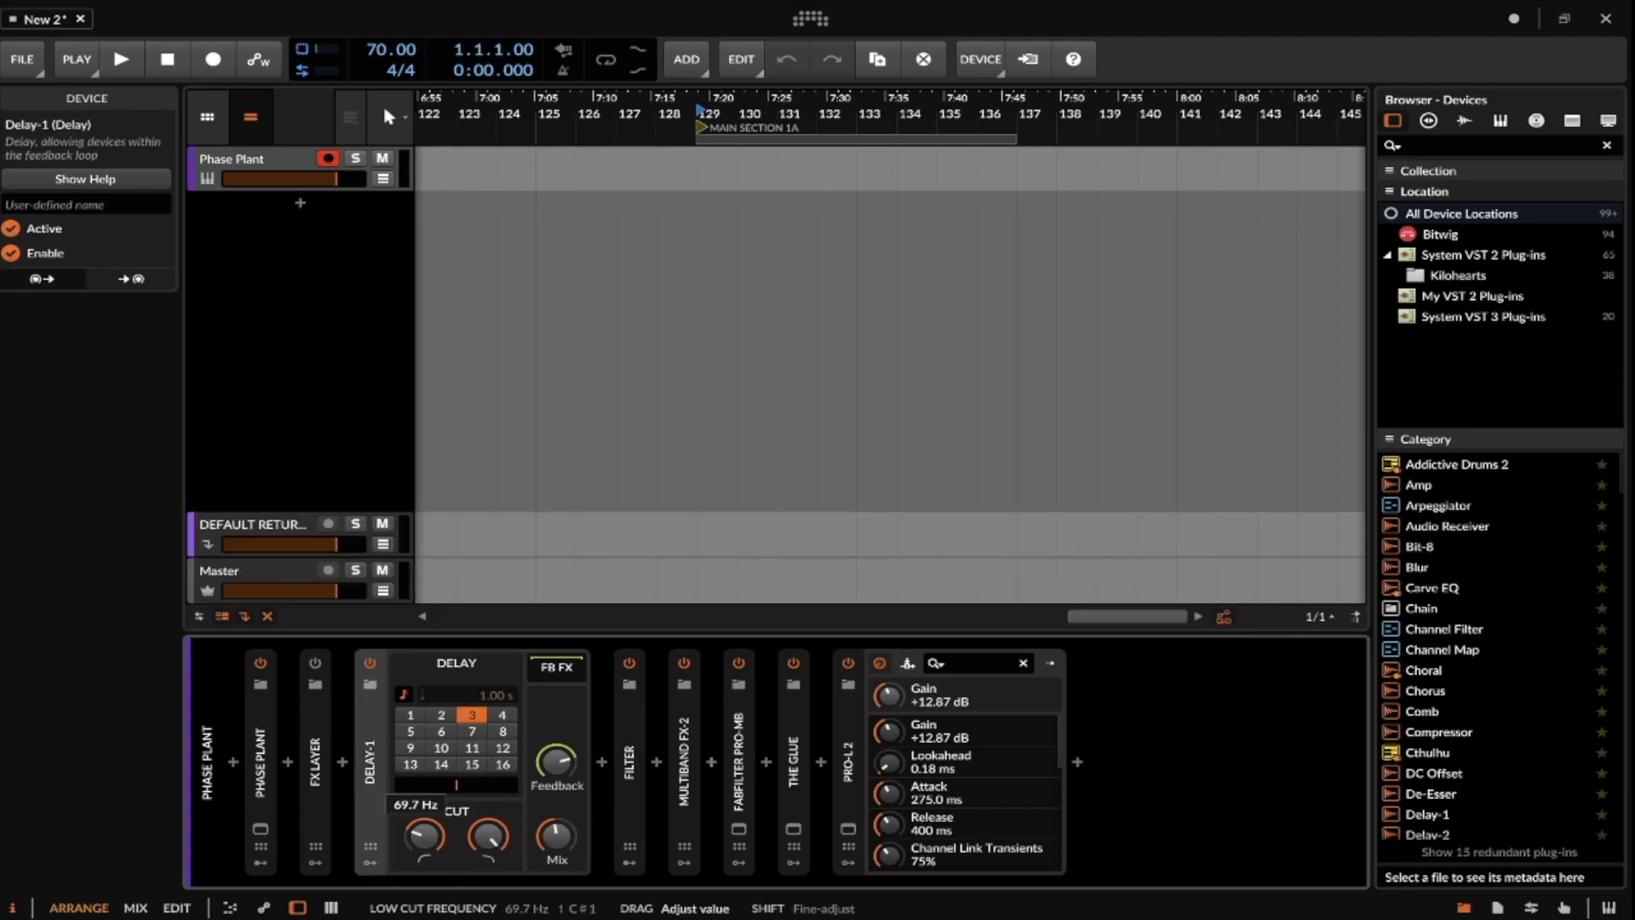
Set Delay-1 to full mix, no feedback and fully open cuts, switch off 16th-note timing, and raise its time to 5.00 s.
left_click_drag(550, 768, 550, 877)
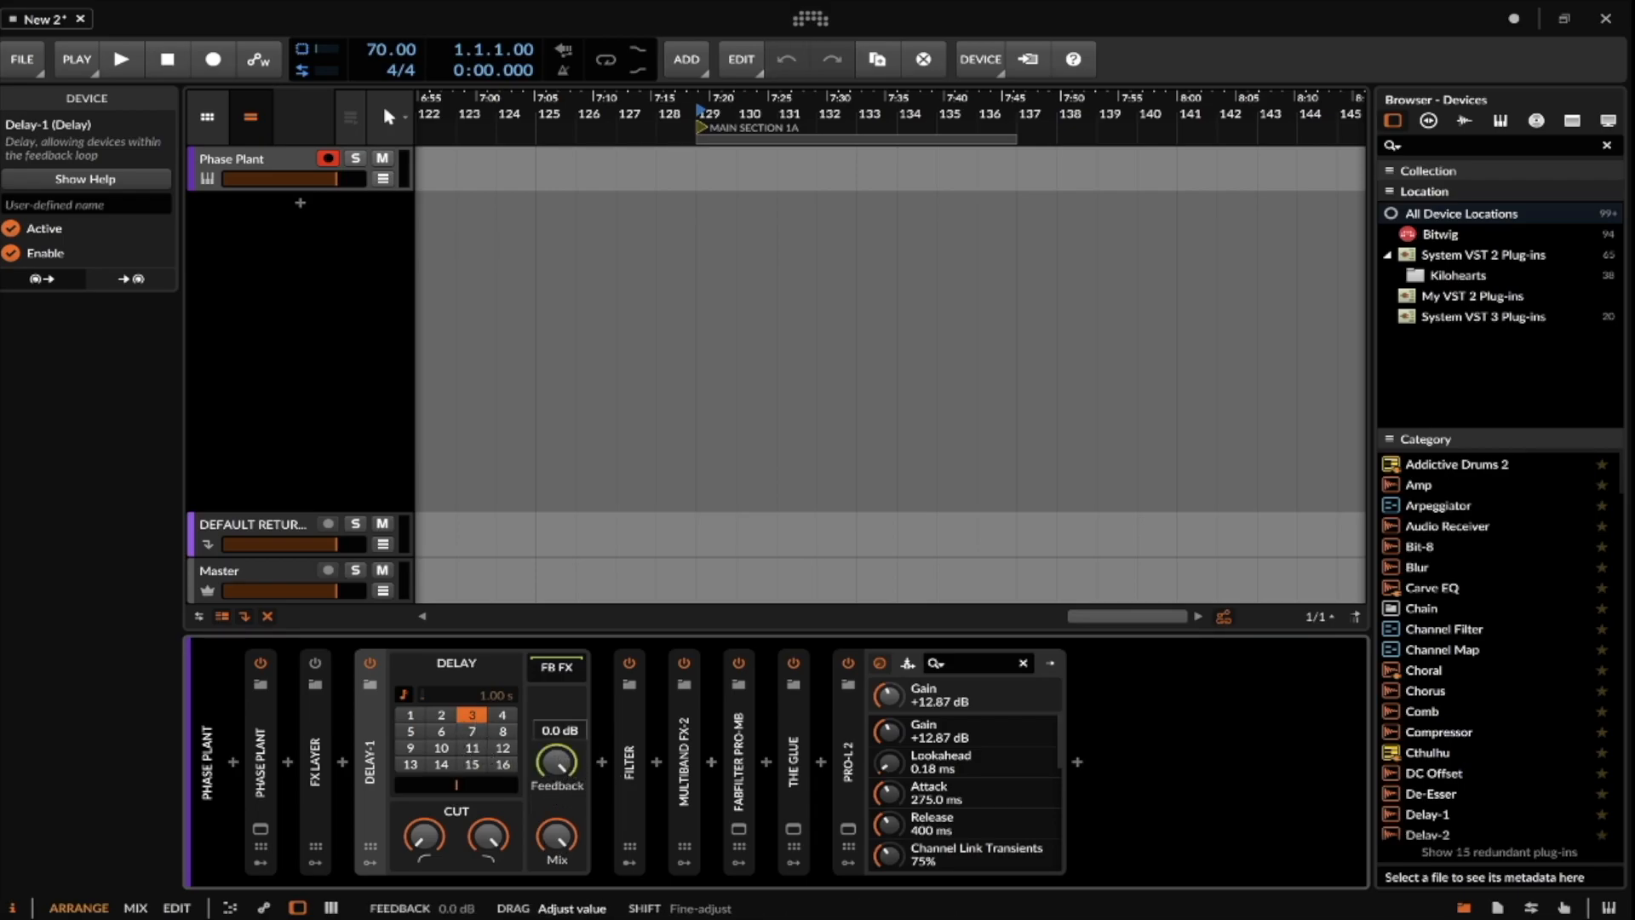
left_click(401, 692)
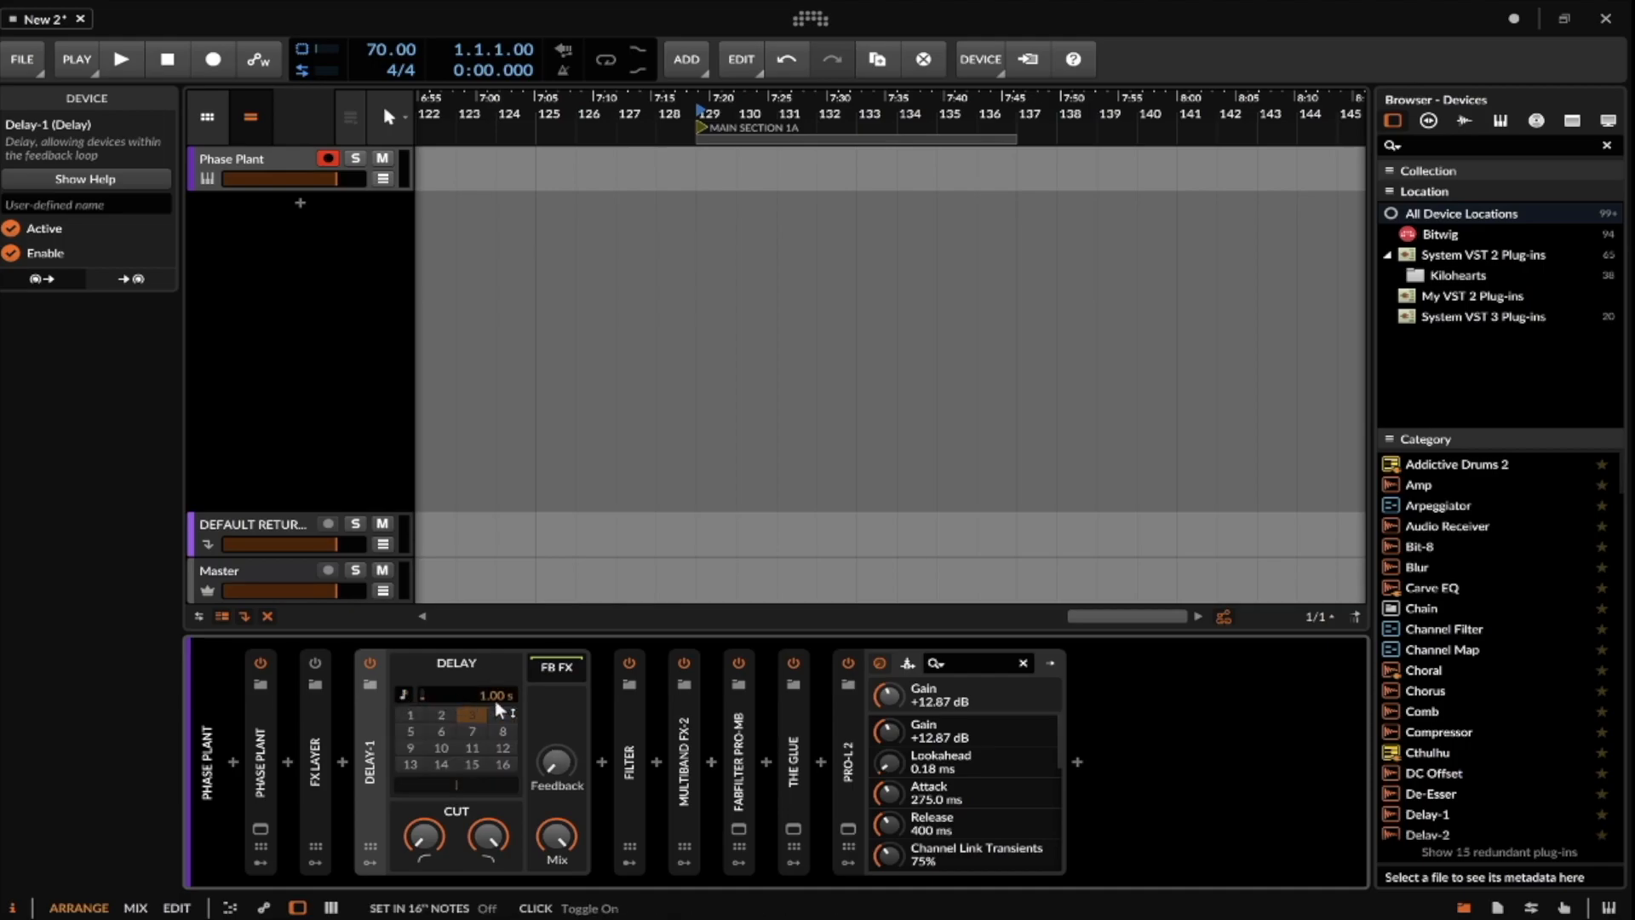
left_click_drag(489, 694, 489, 715)
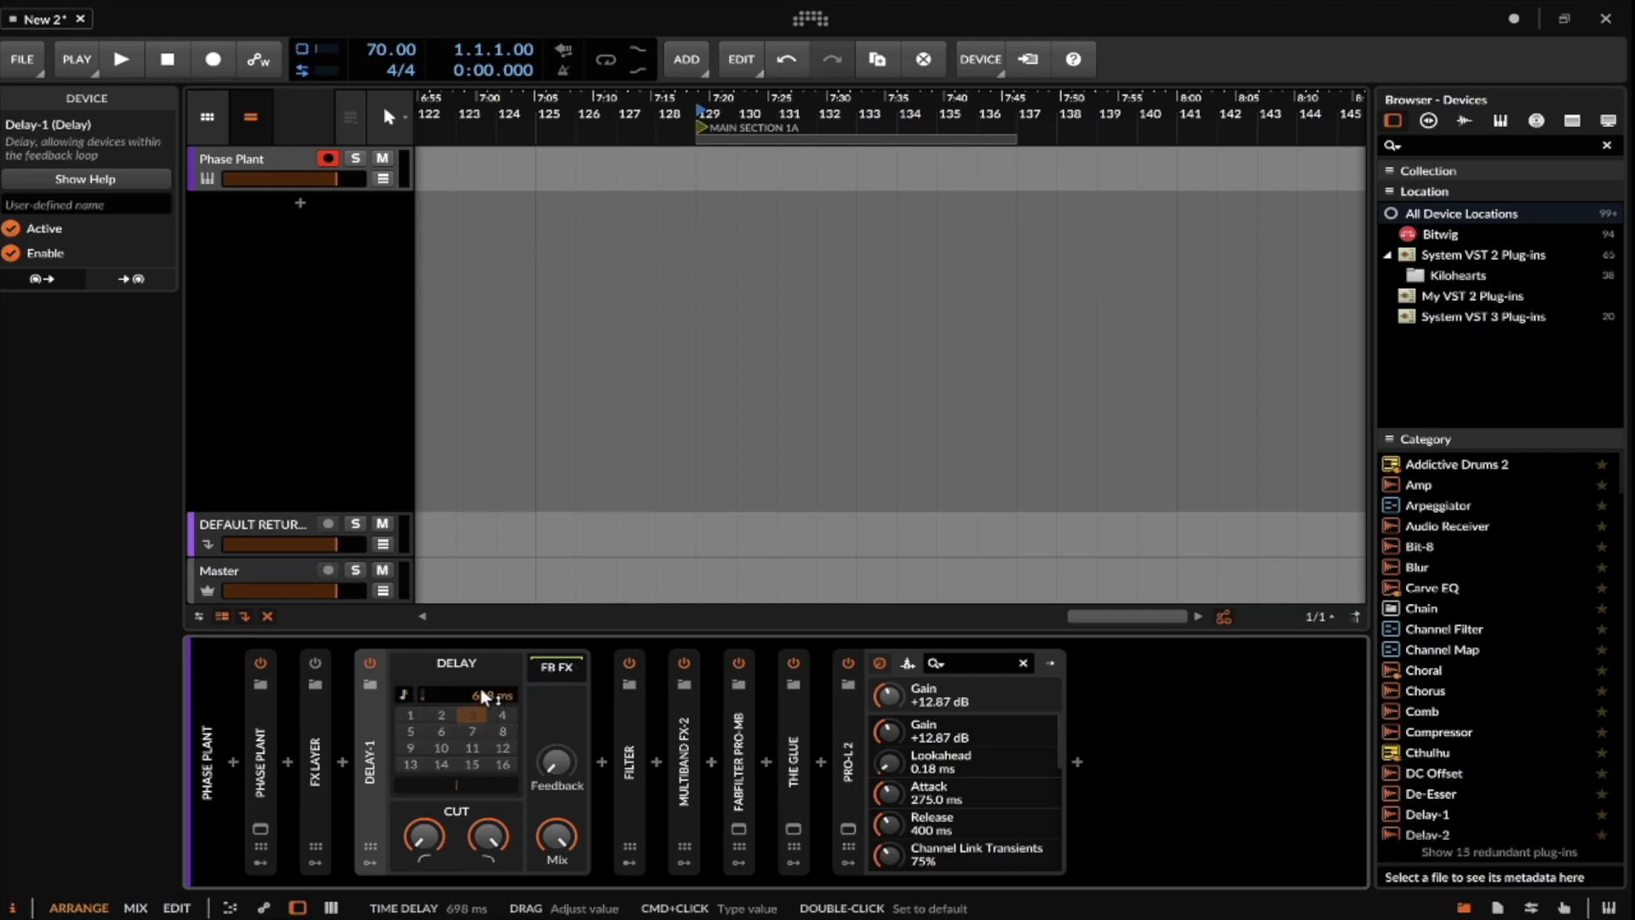
left_click_drag(477, 688, 478, 622)
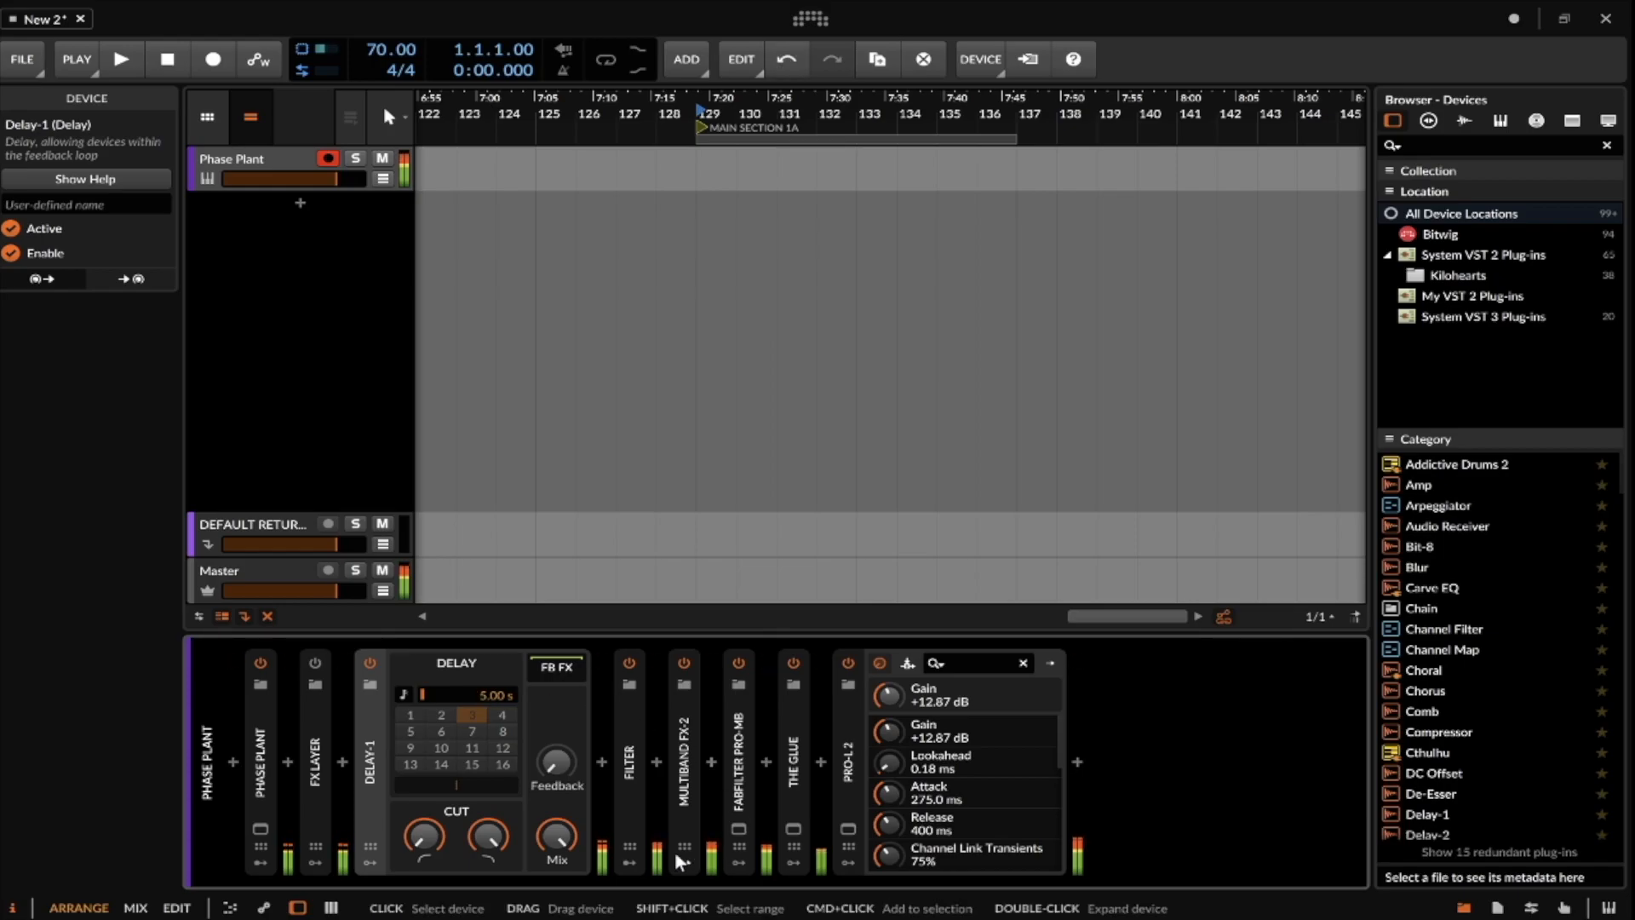
Try a 10.0 ms time on Delay-1 with varying feedback amounts, down to about -29.7 dB.
double_click(483, 692)
mouse_move(482, 691)
left_mouse_down()
mouse_move(483, 674)
mouse_move(482, 691)
left_mouse_up()
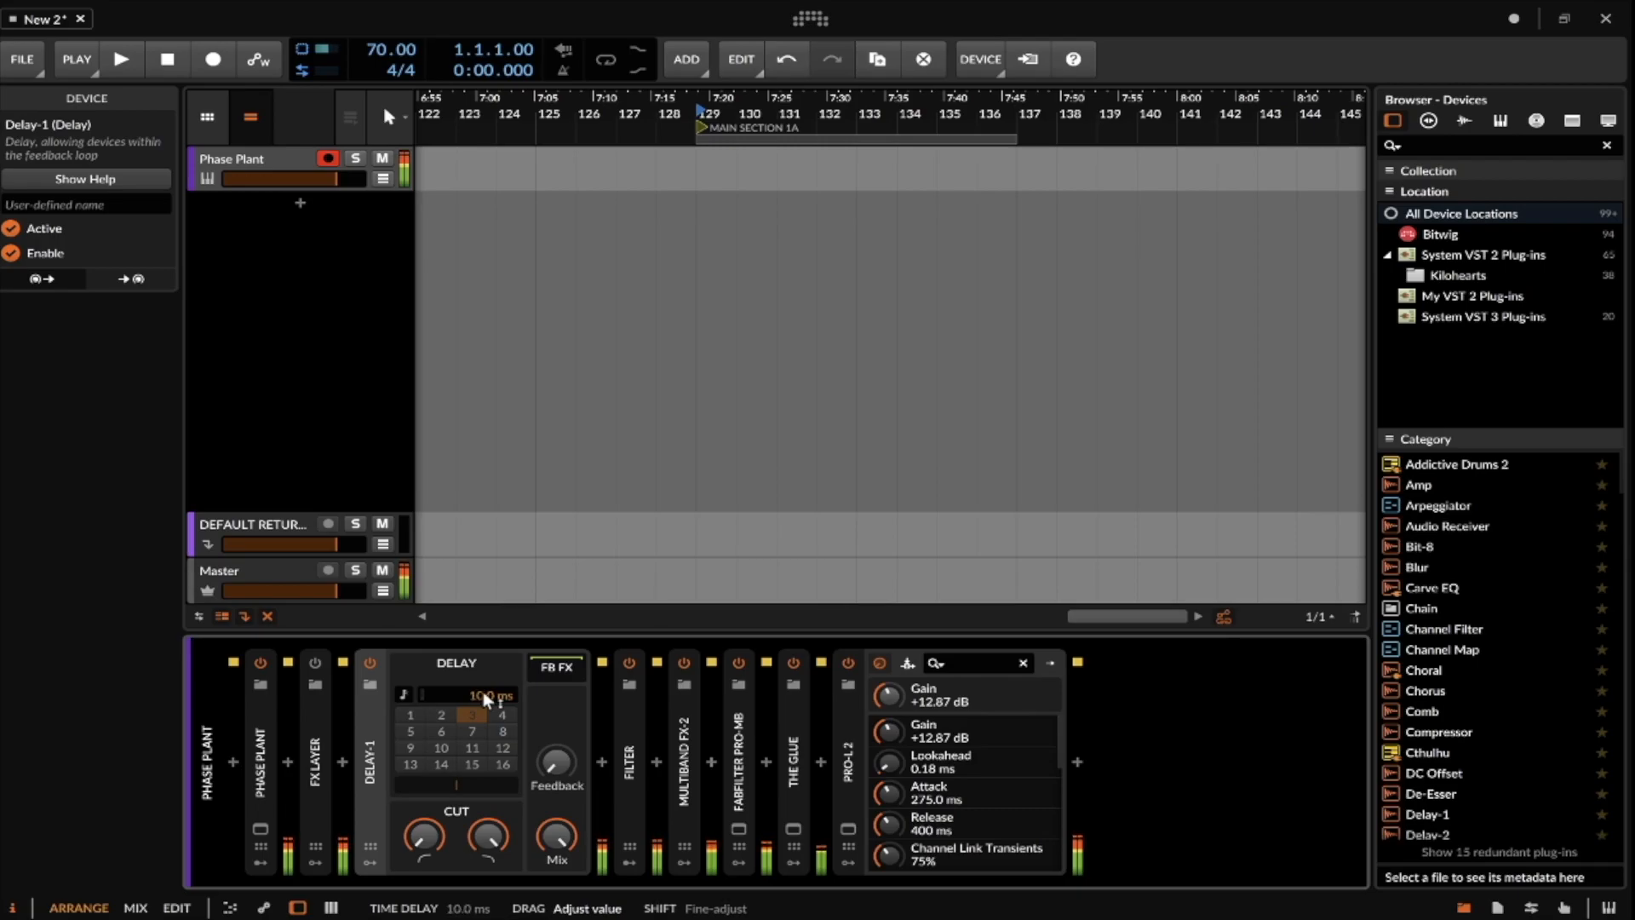
left_click_drag(562, 763, 558, 761)
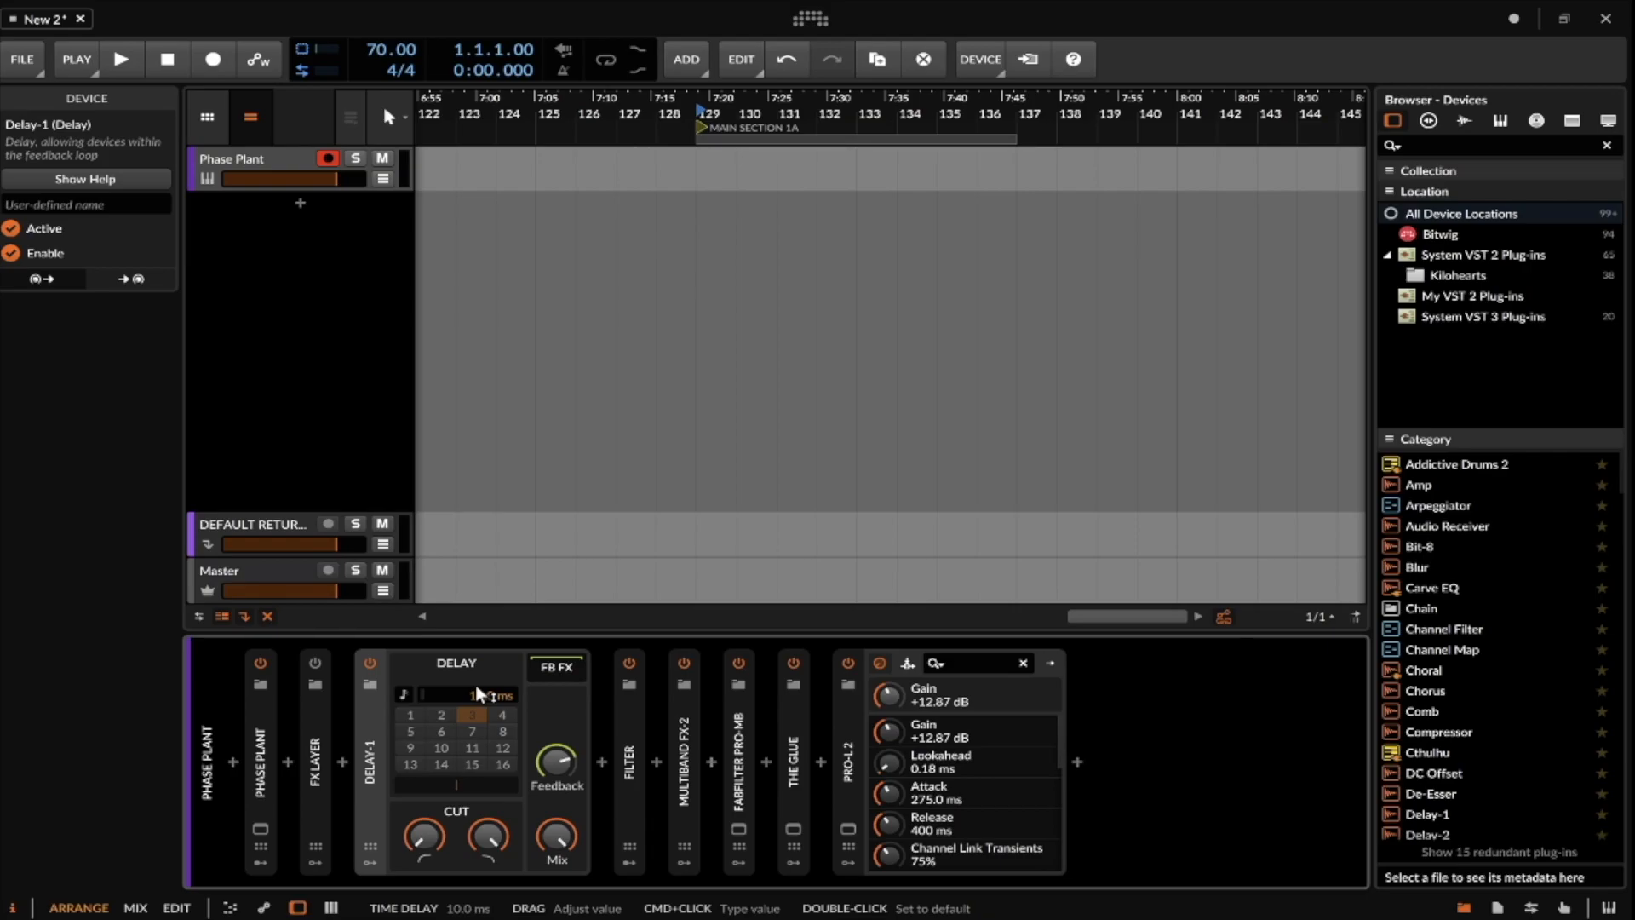
left_click_drag(556, 759, 556, 732)
mouse_move(476, 693)
left_mouse_down()
mouse_move(476, 641)
mouse_move(476, 700)
left_mouse_up()
left_click_drag(552, 763, 552, 830)
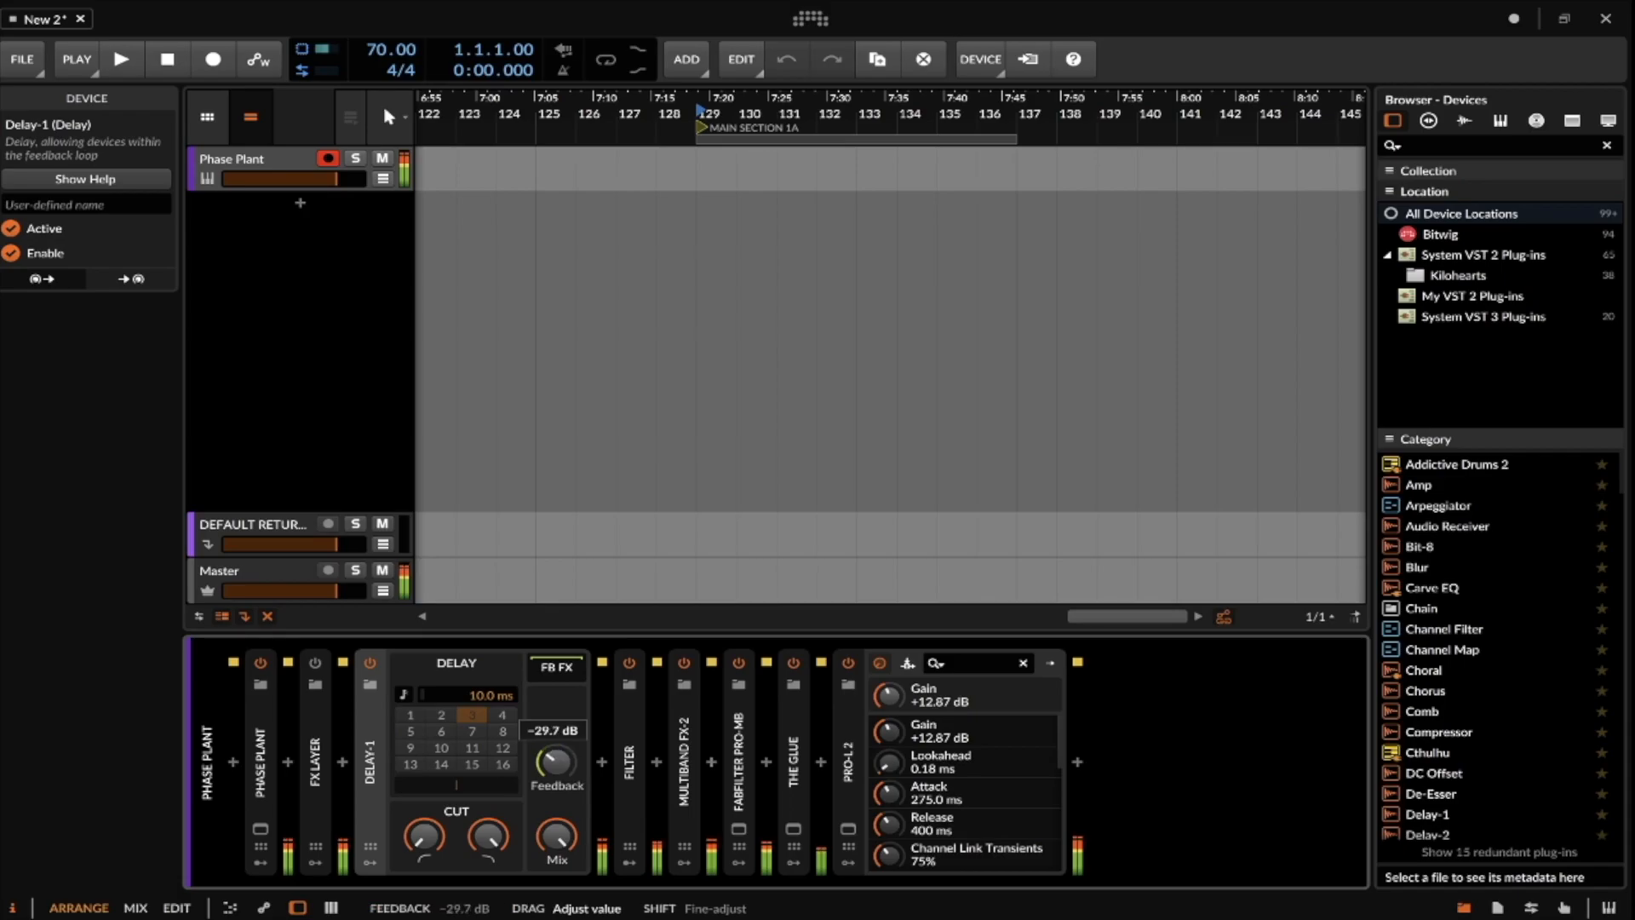
Sweep Delay-1's time up to about 1.02 s and back down to 49.0 ms, with feedback fully down.
left_click_drag(476, 693, 476, 638)
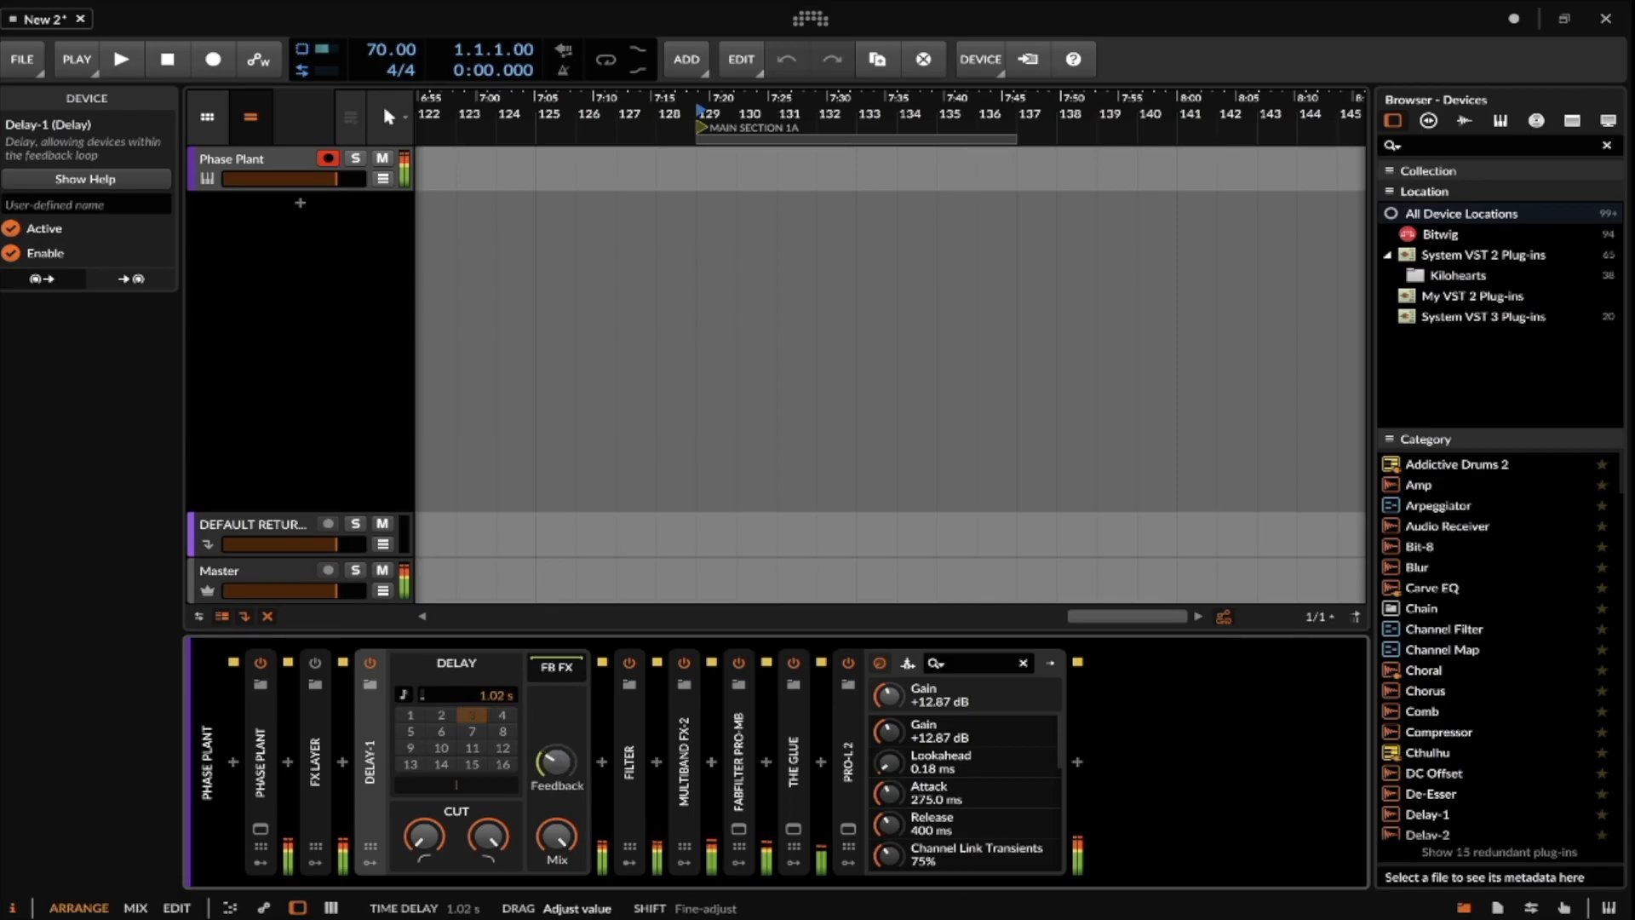
left_click_drag(487, 696, 486, 727)
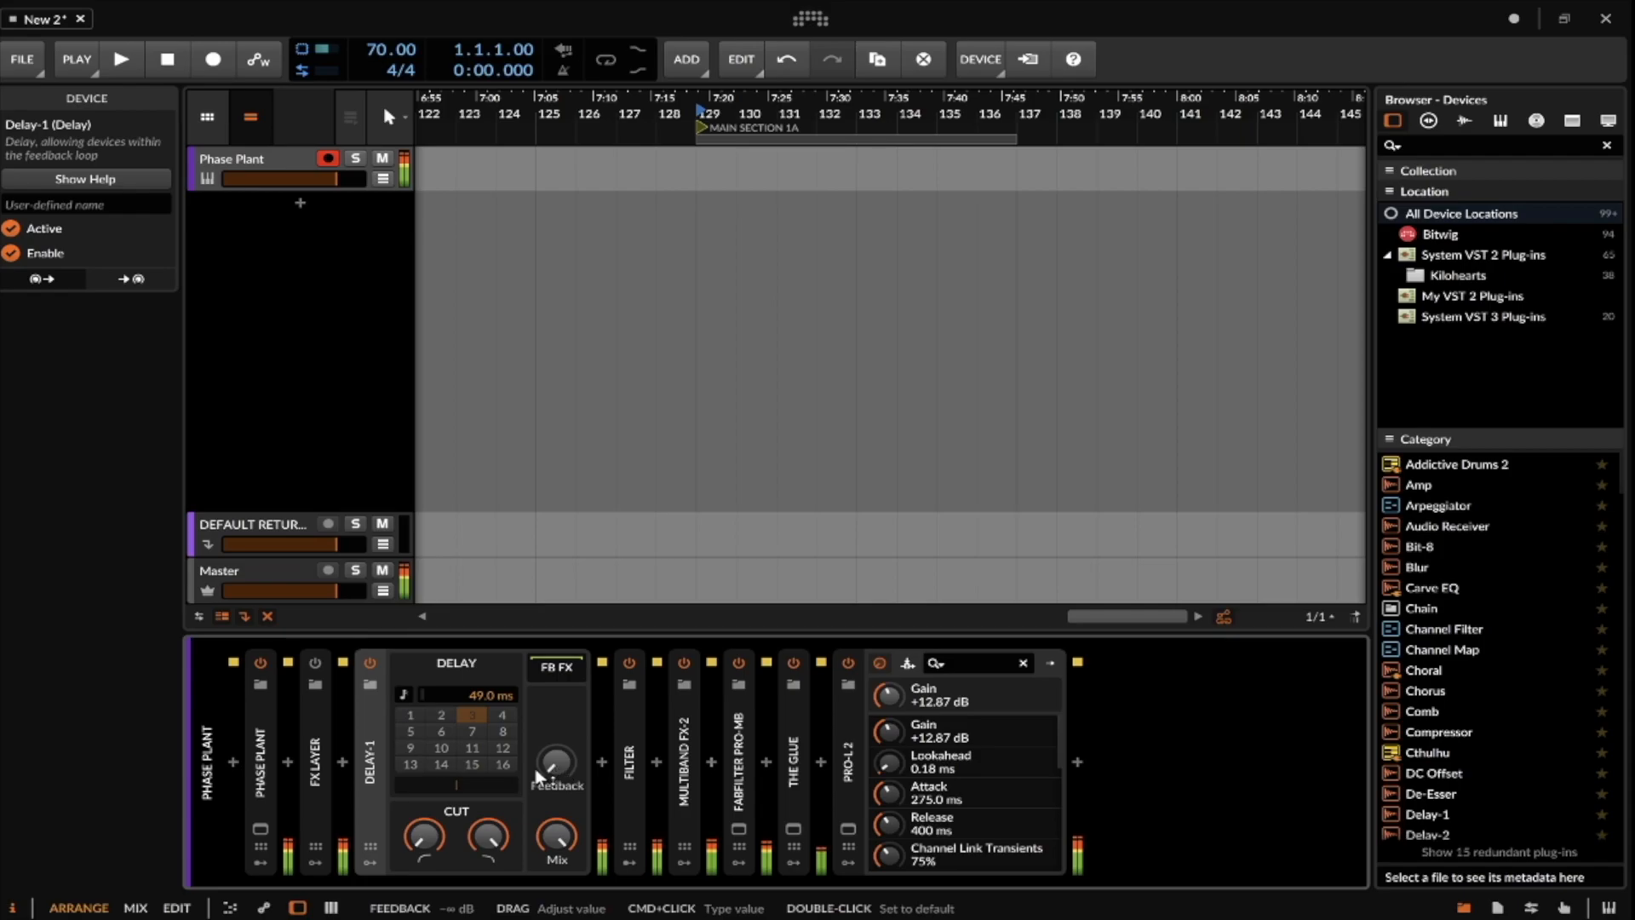
Bypass Delay-1, collapse it in the device chain, and keep only that device selected.
left_click(370, 664)
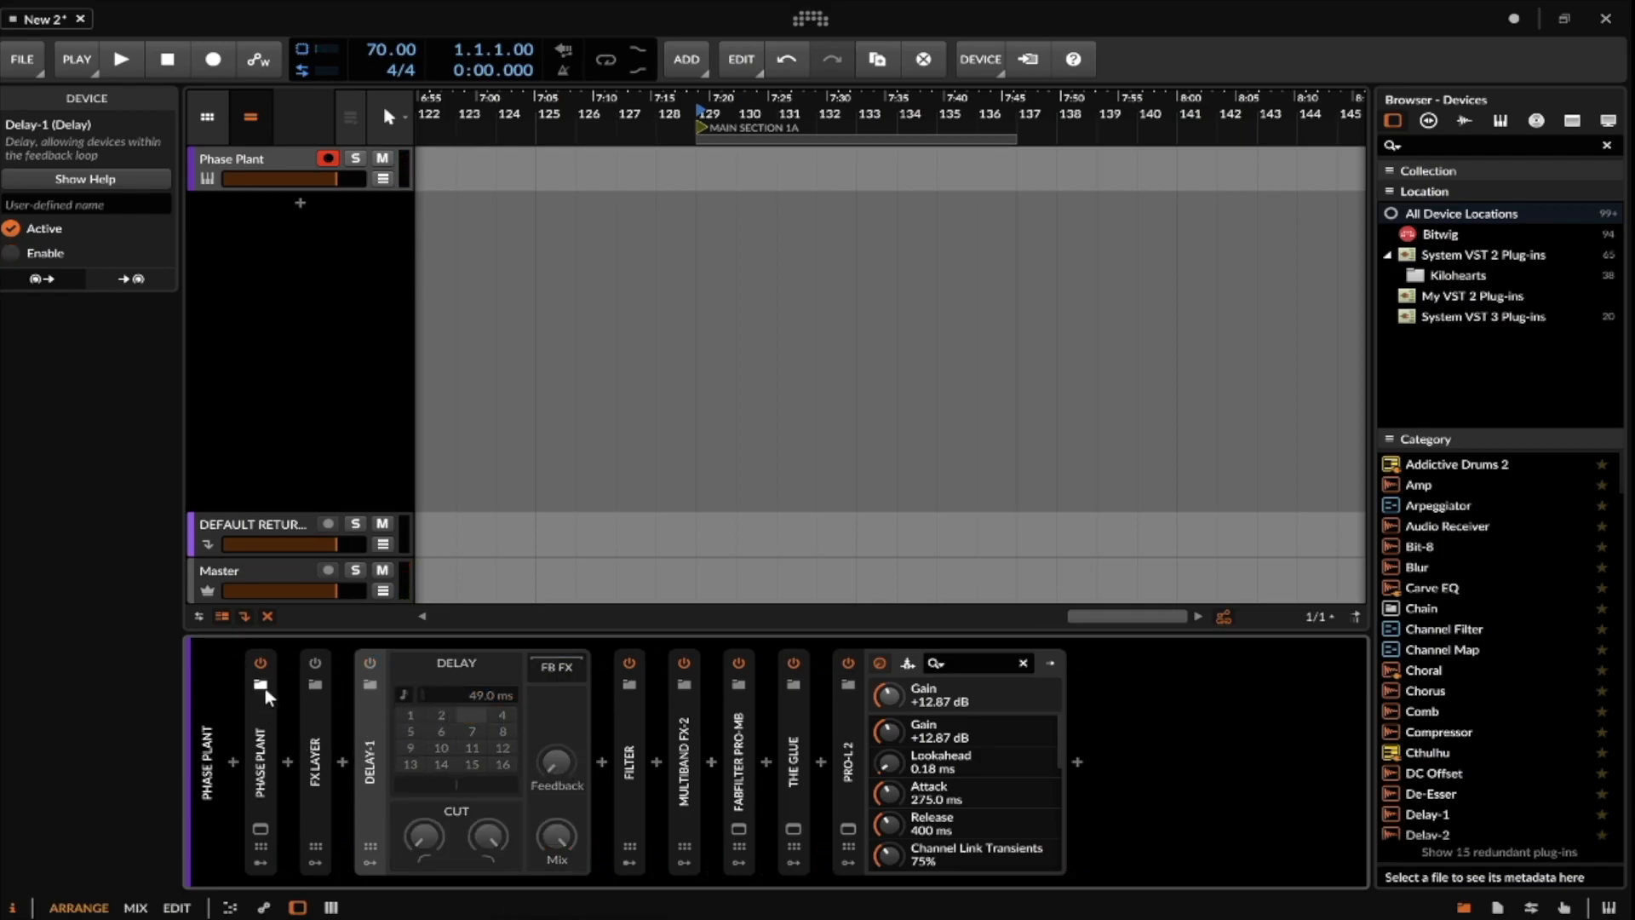
double_click(371, 738)
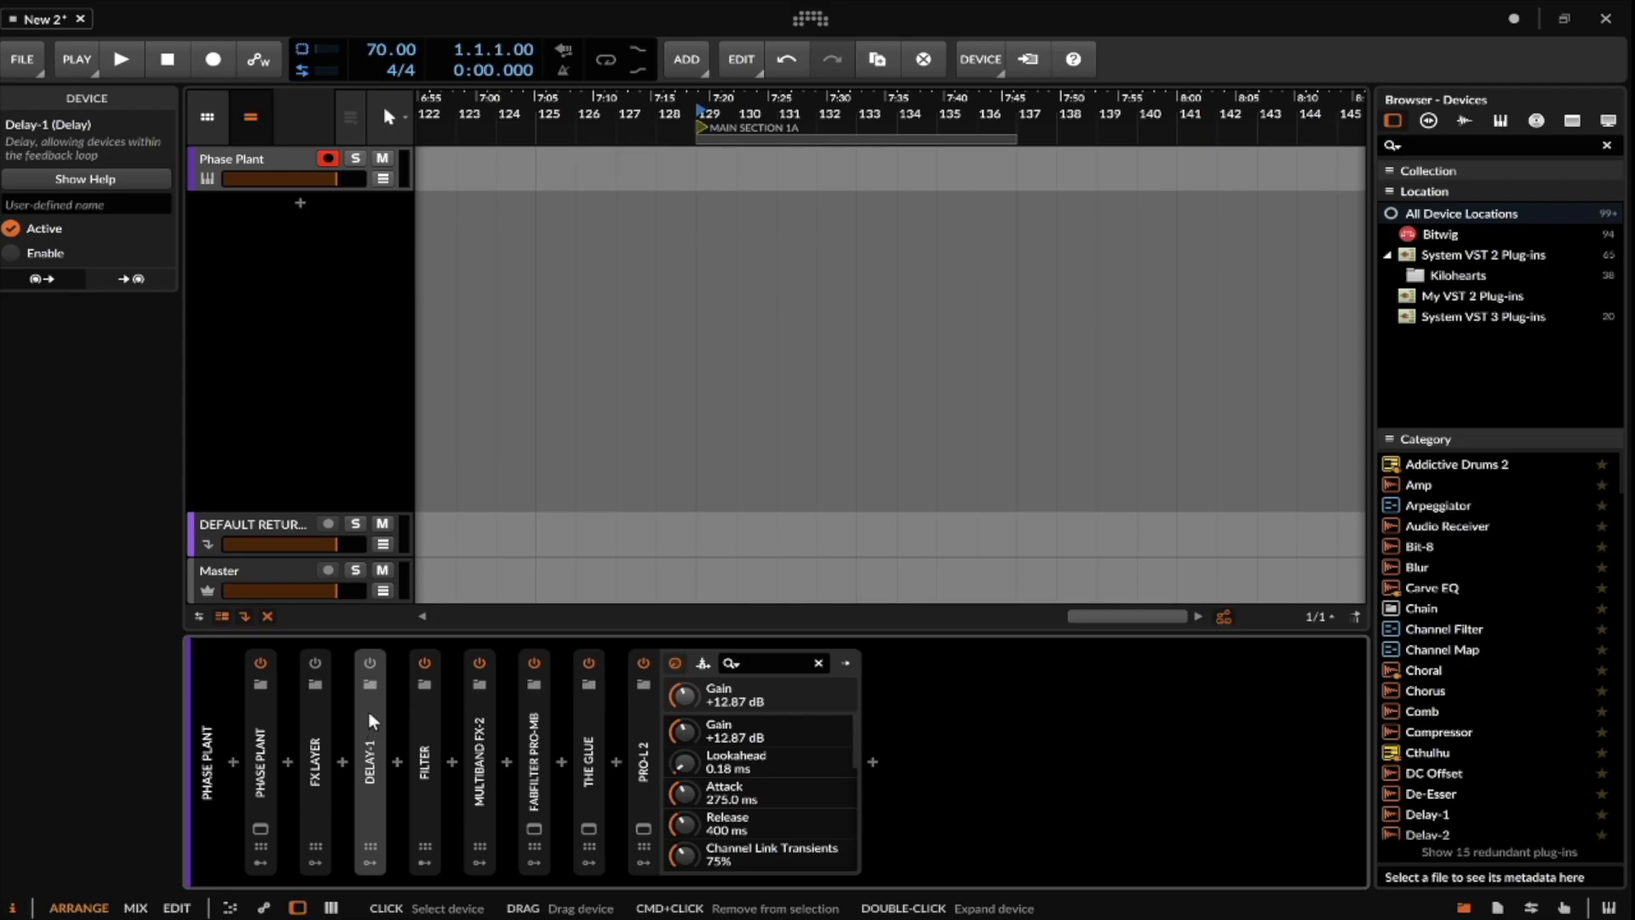
left_click(318, 716, "ctrl")
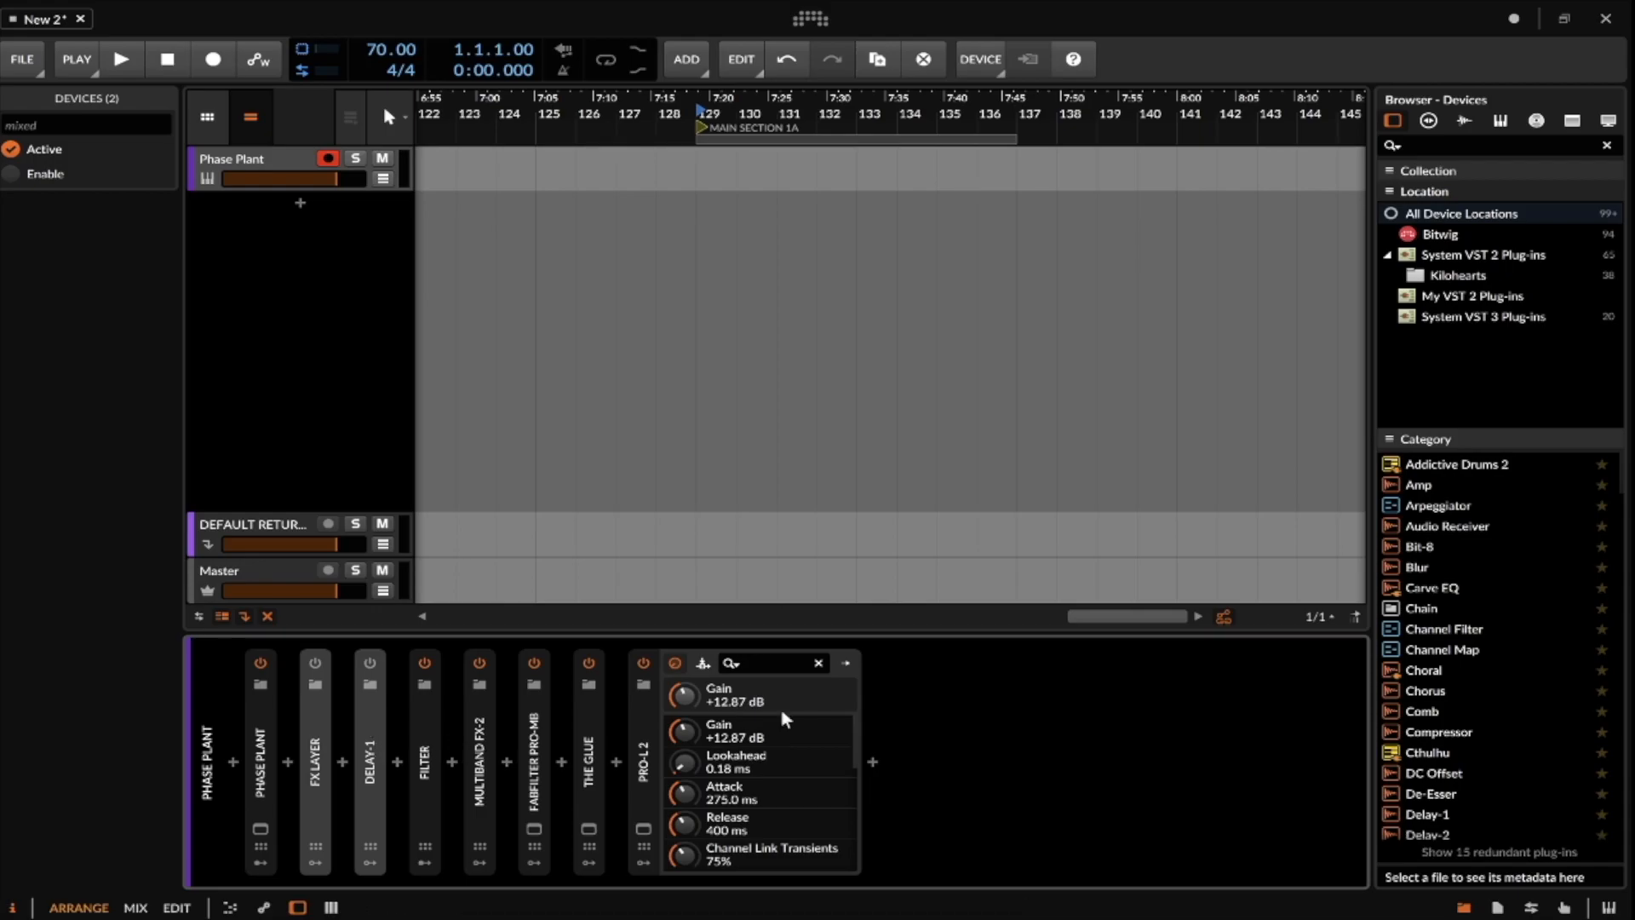
left_click(372, 717)
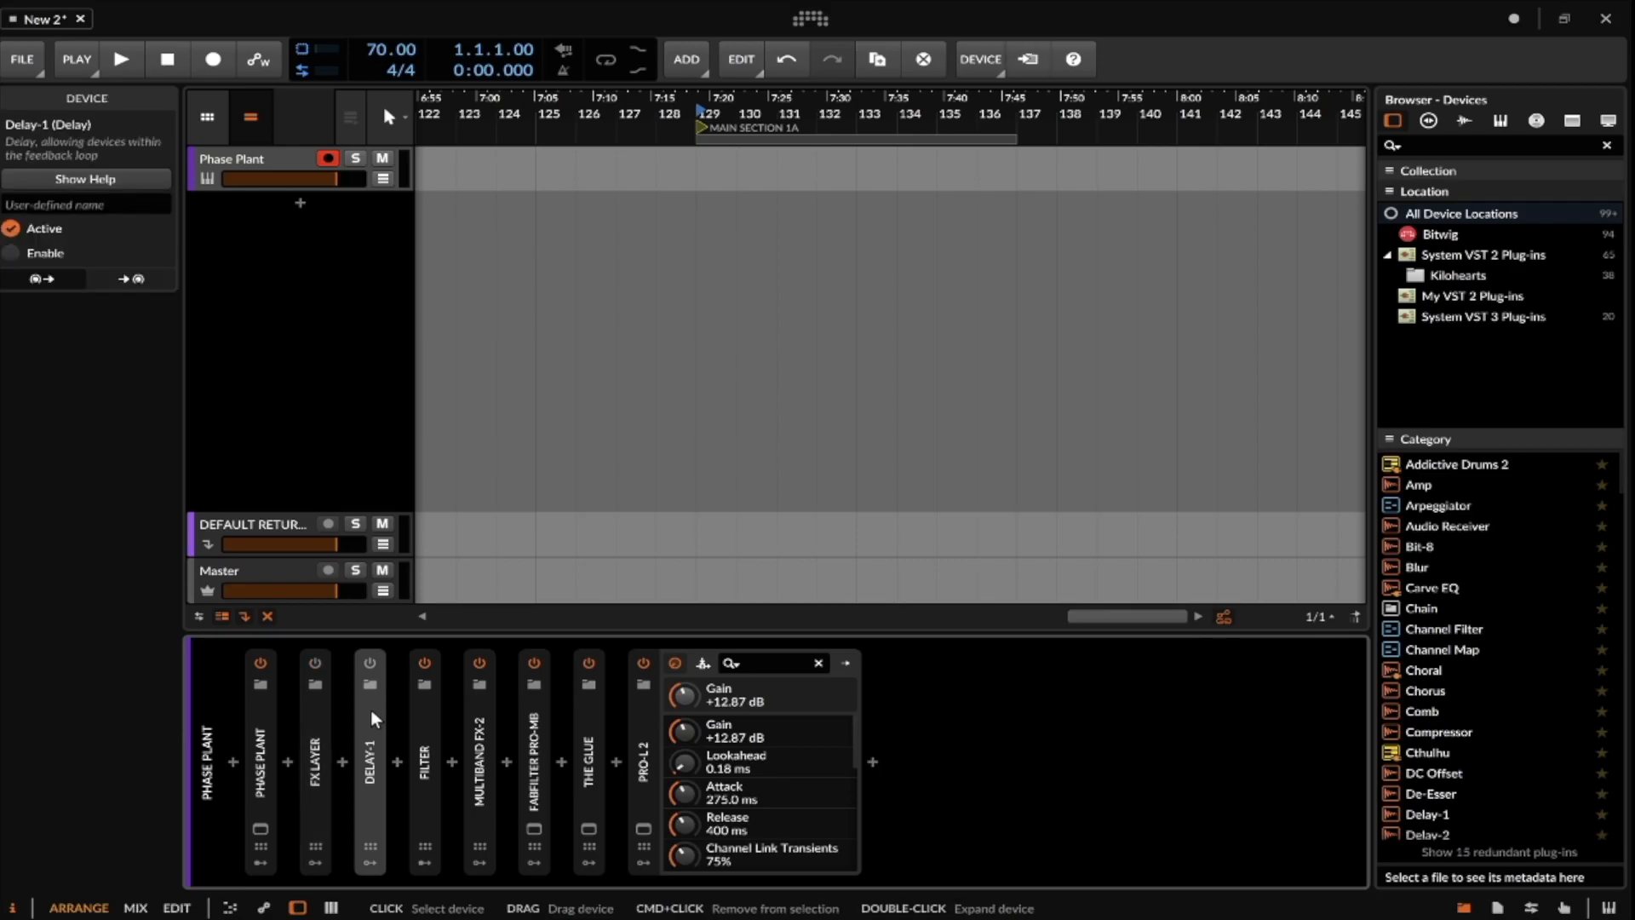